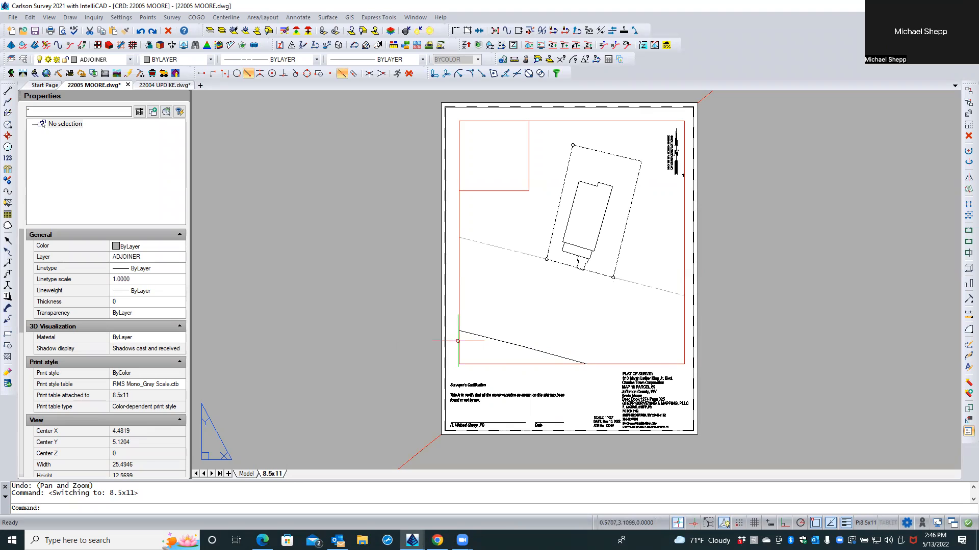
# Unlock the display of the large viewport on the 8.5x11 layout.
pyautogui.click(459, 341)
pyautogui.scroll(-3, 130, 414)
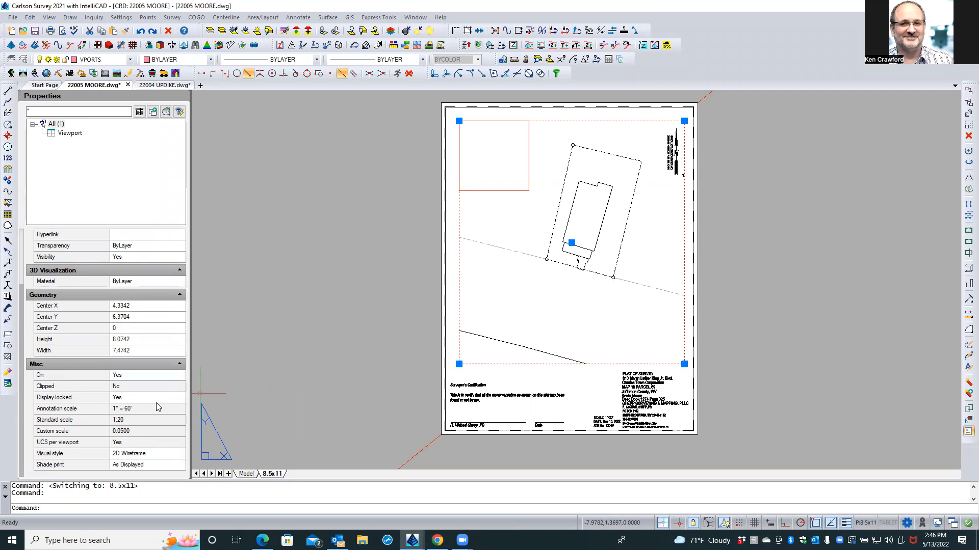
pyautogui.click(177, 411)
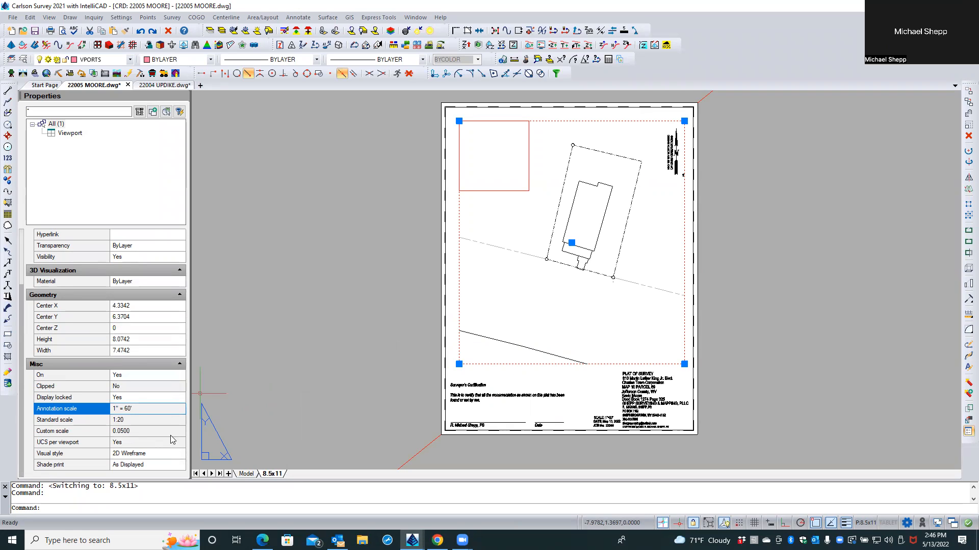
pyautogui.click(173, 398)
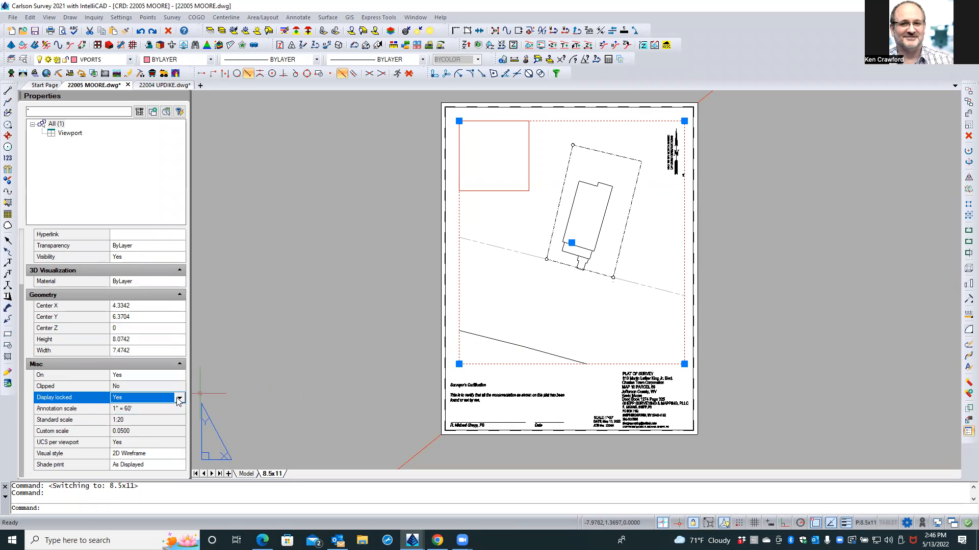
pyautogui.click(176, 399)
pyautogui.click(173, 417)
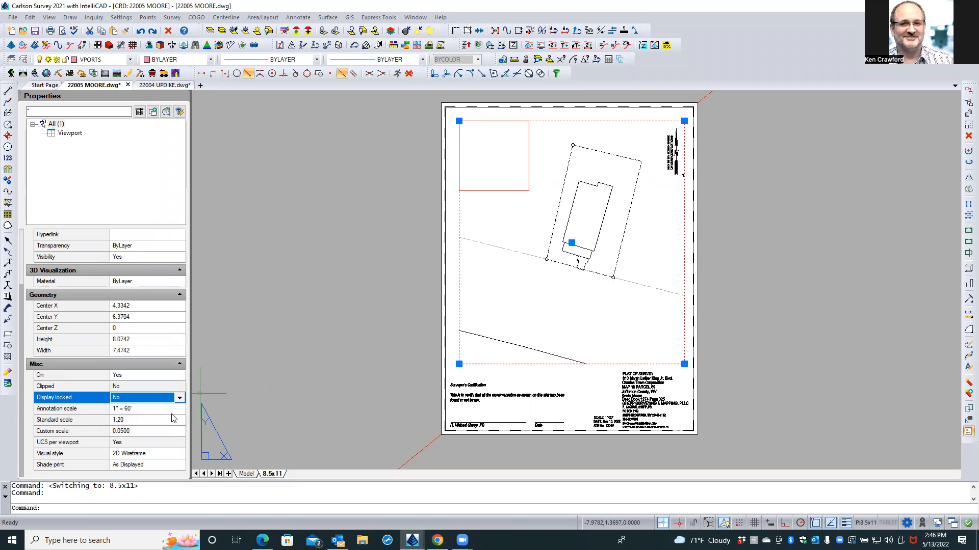
# Set the large viewport's annotation scale to 1" = 20'.
pyautogui.click(177, 409)
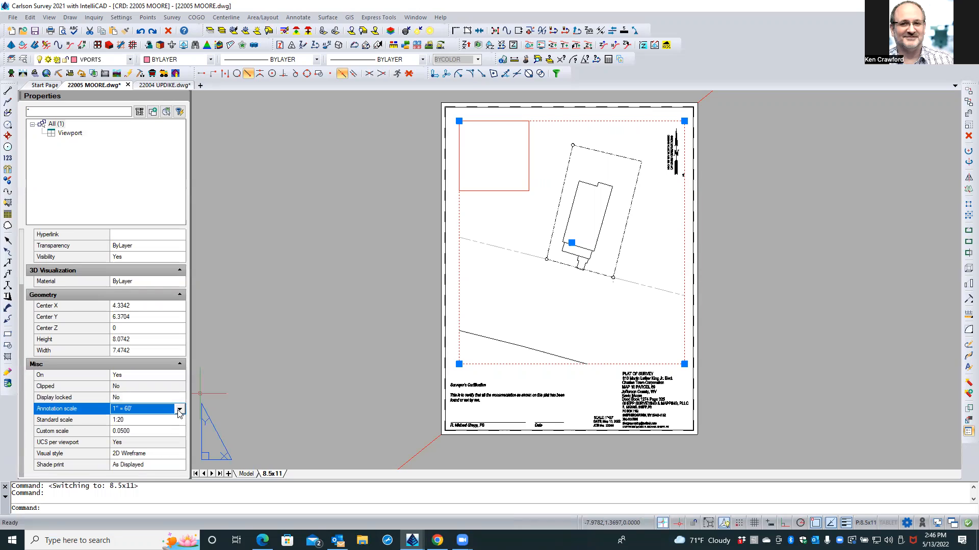
pyautogui.click(179, 410)
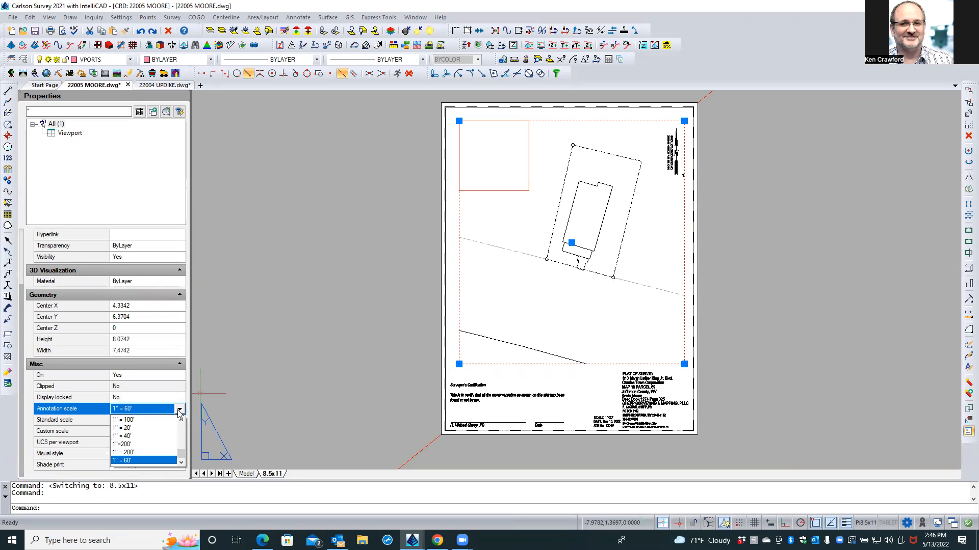
pyautogui.click(153, 428)
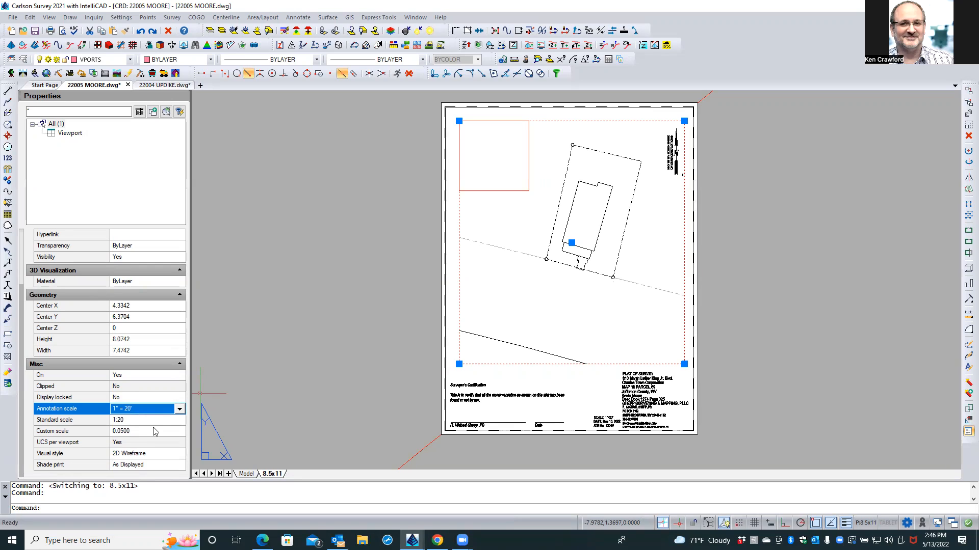
# Lock the large viewport's display again and clear the selection.
pyautogui.click(154, 396)
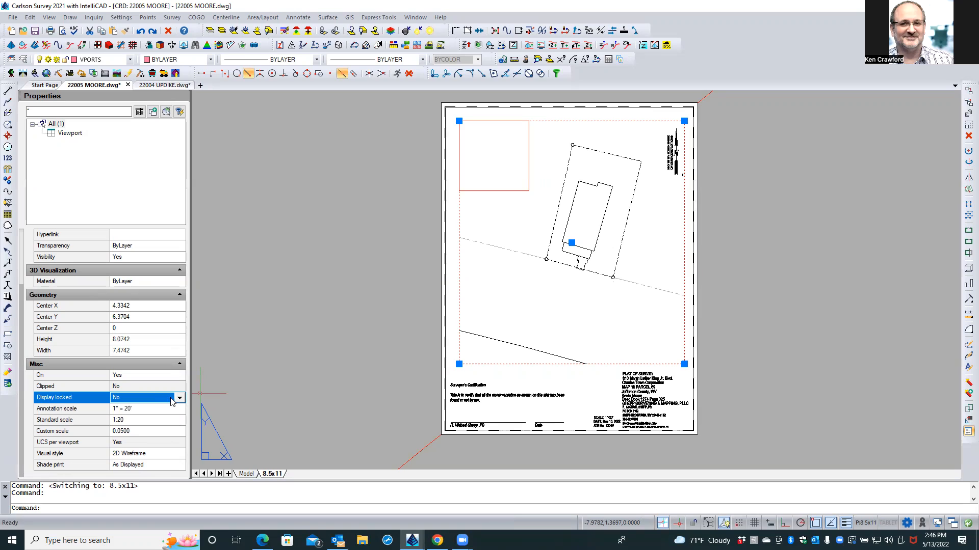
pyautogui.click(180, 398)
pyautogui.click(171, 409)
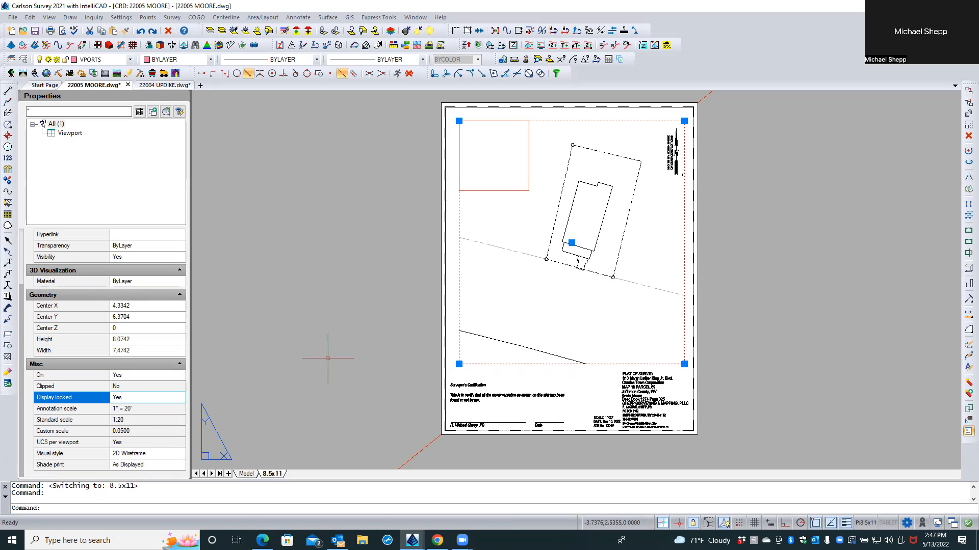
pyautogui.press('Escape')
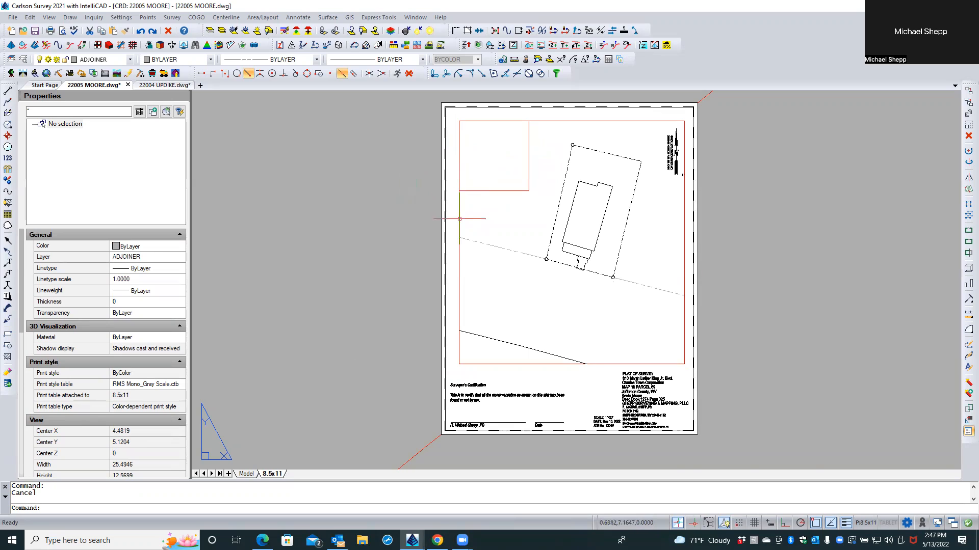
# Try to activate model space inside the small square frame at the sheet's upper-left corner, and return to paper space.
pyautogui.scroll(1, 472, 197)
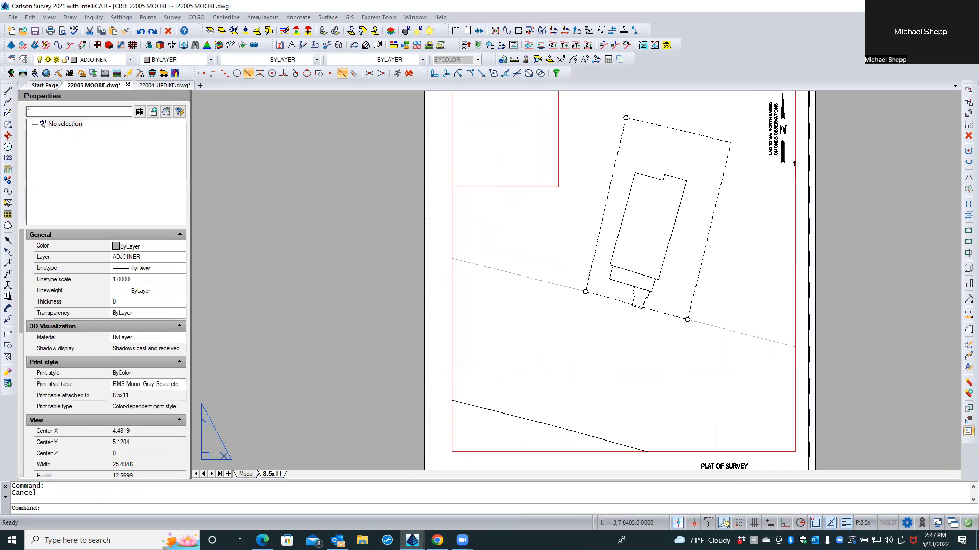
pyautogui.doubleClick(473, 181)
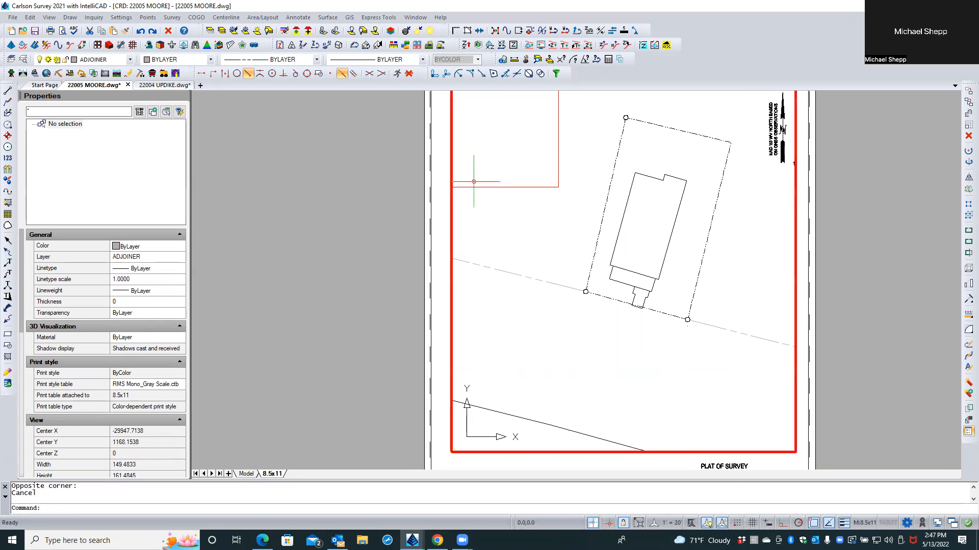
pyautogui.click(473, 182)
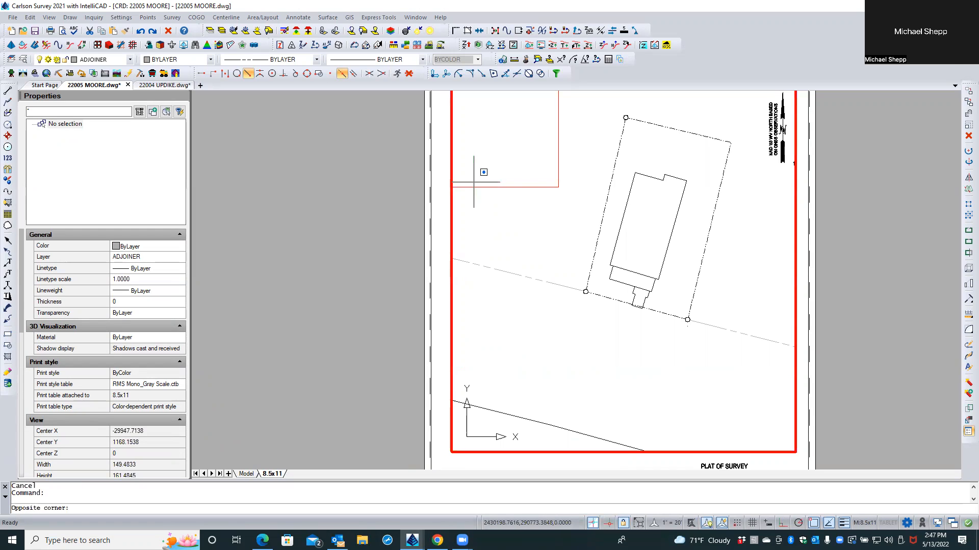
pyautogui.press('Escape')
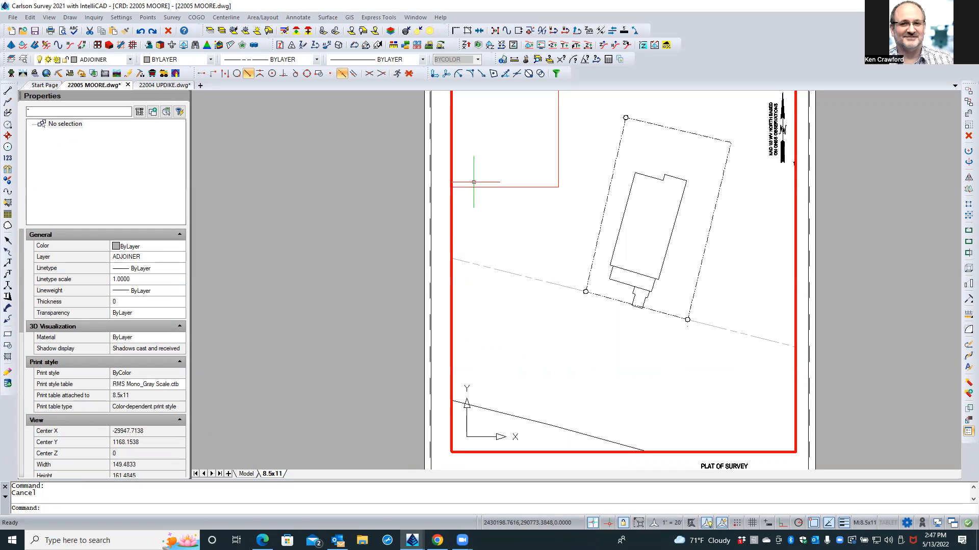
pyautogui.doubleClick(393, 232)
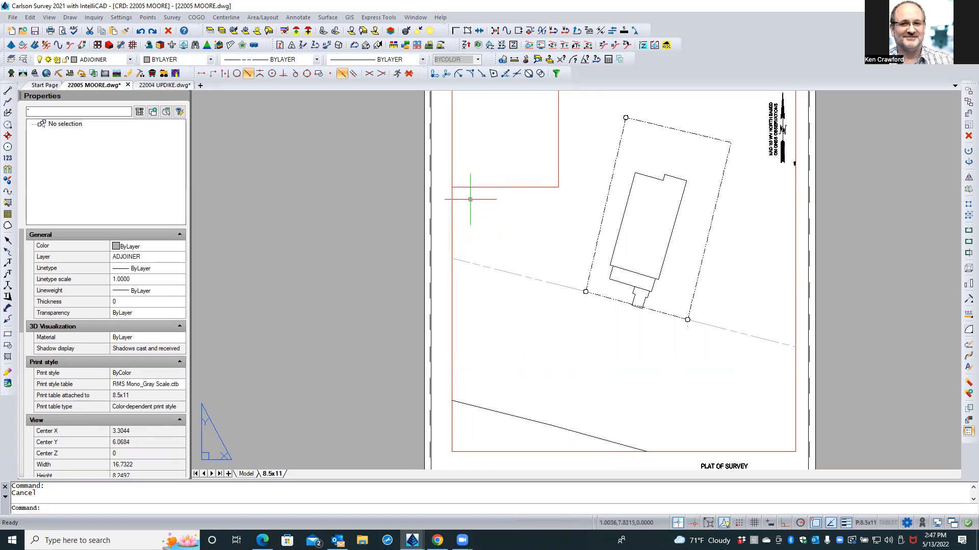
# Send the large viewport to the back of the draw order.
pyautogui.click(451, 220)
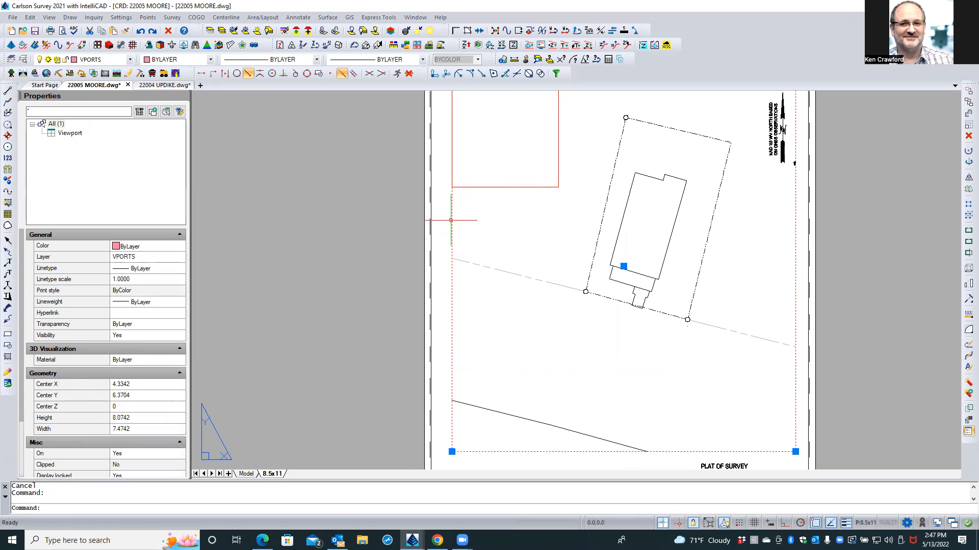
pyautogui.rightClick(450, 220)
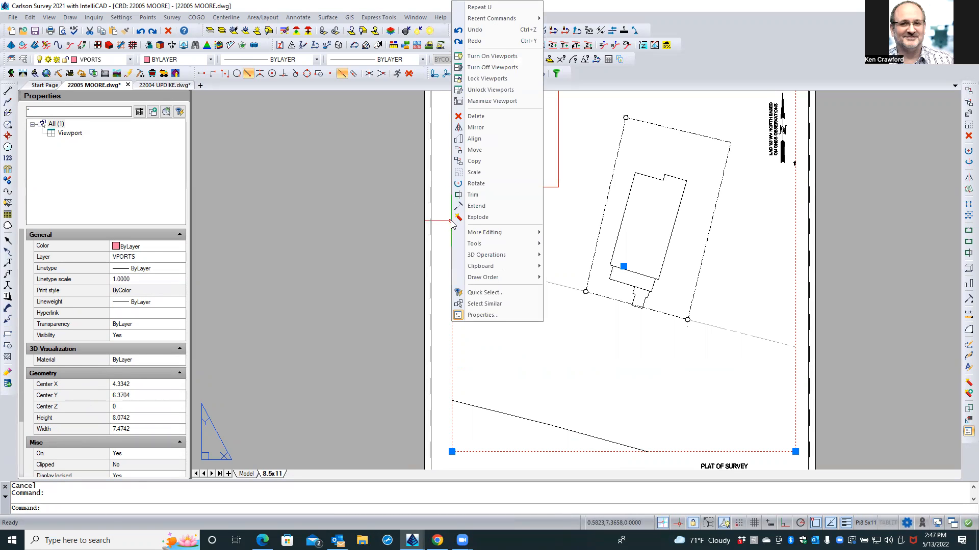
pyautogui.moveTo(485, 280)
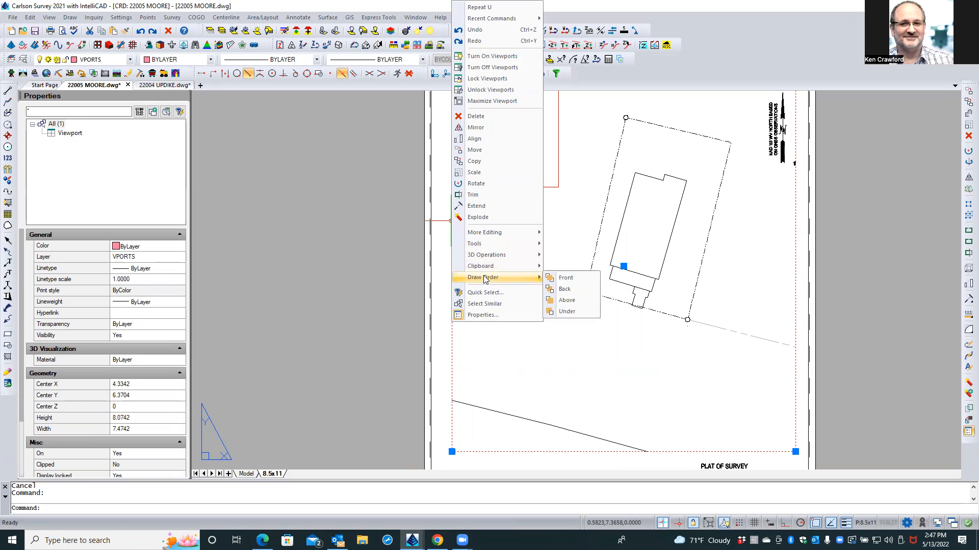
pyautogui.click(561, 289)
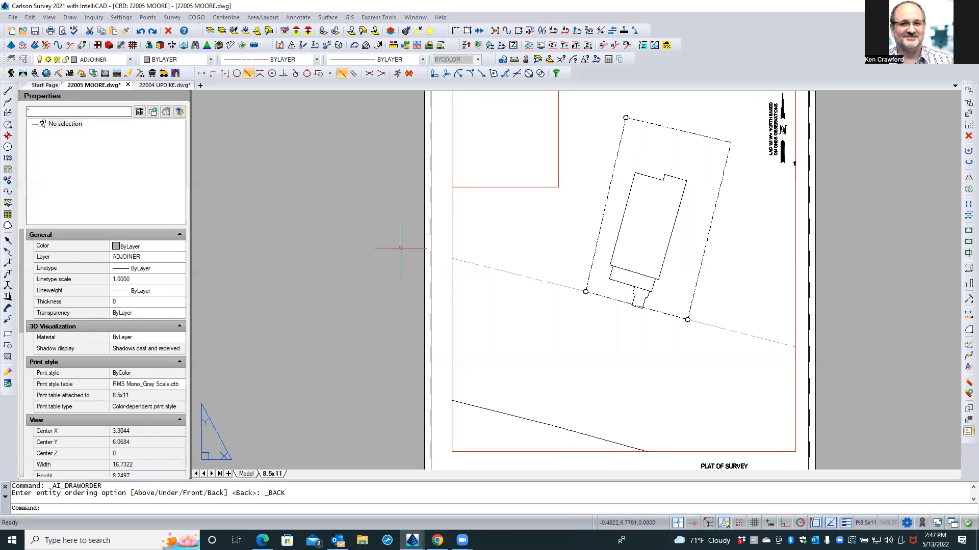
# Retry activating the small square frame with the large viewport behind it, and return to paper space.
pyautogui.doubleClick(501, 159)
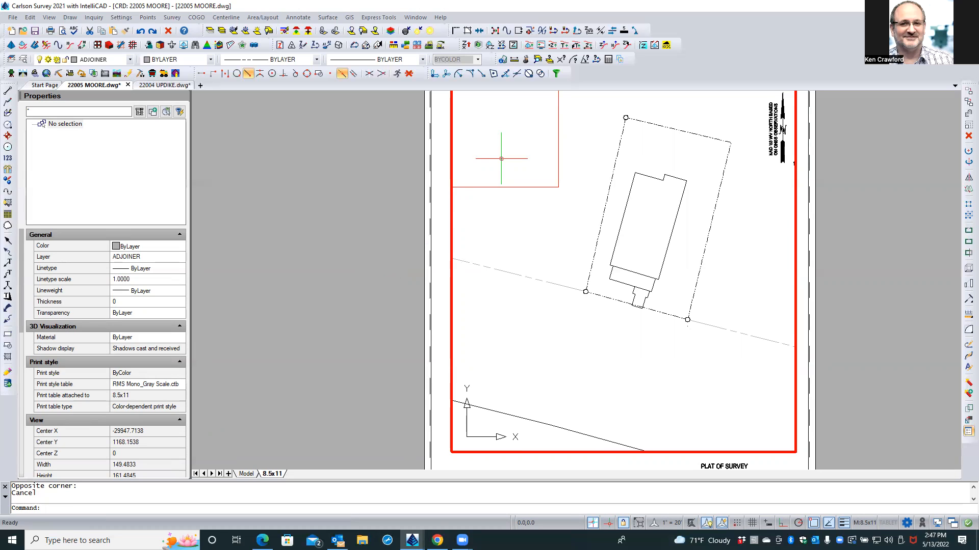
pyautogui.doubleClick(244, 339)
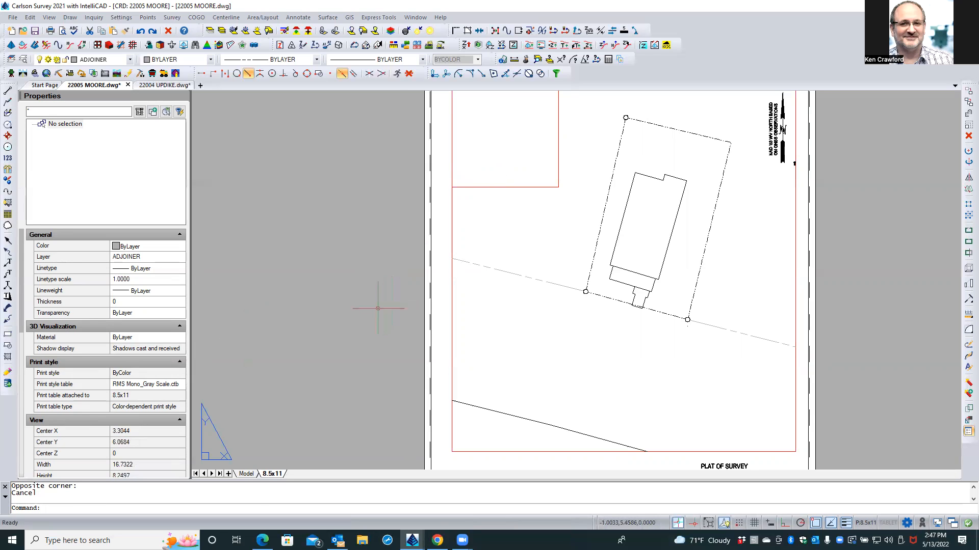
pyautogui.scroll(-1, 377, 306)
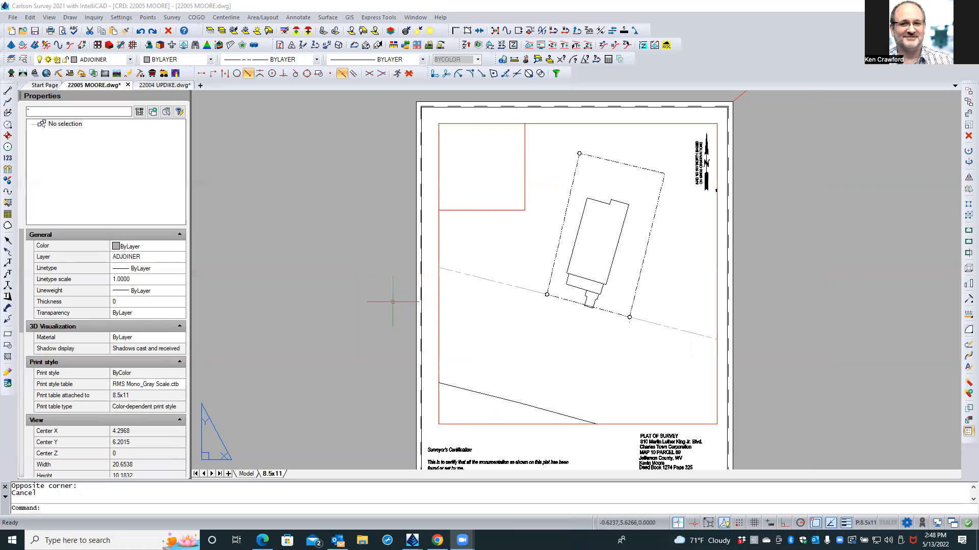
# Select the large frame and the small square frame in turn to check what object type each one is.
pyautogui.click(327, 305)
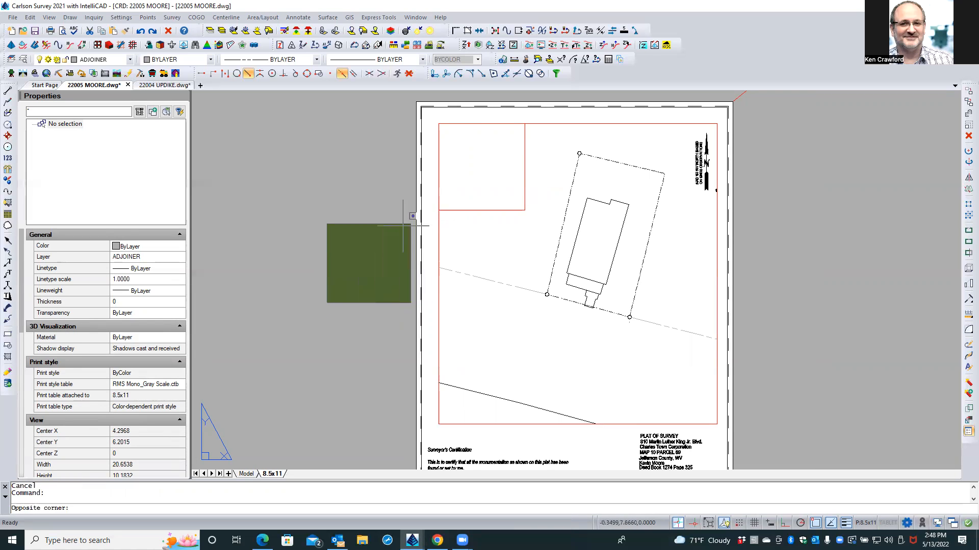
pyautogui.click(429, 218)
pyautogui.click(436, 224)
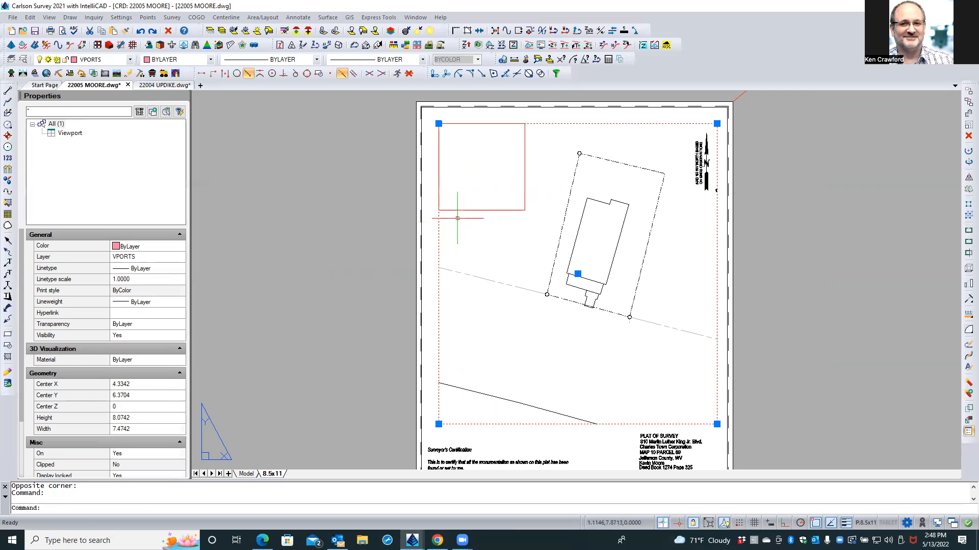
pyautogui.press('Escape')
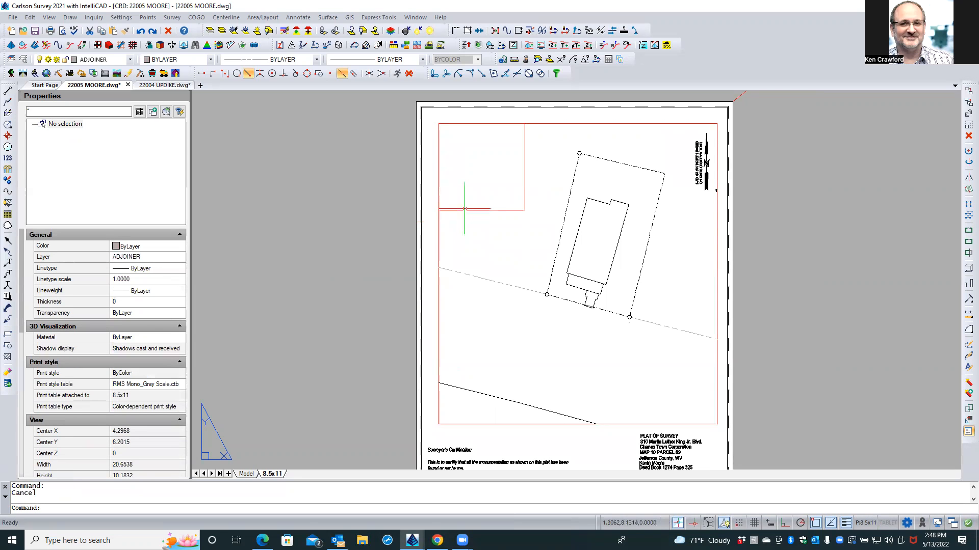
pyautogui.click(464, 210)
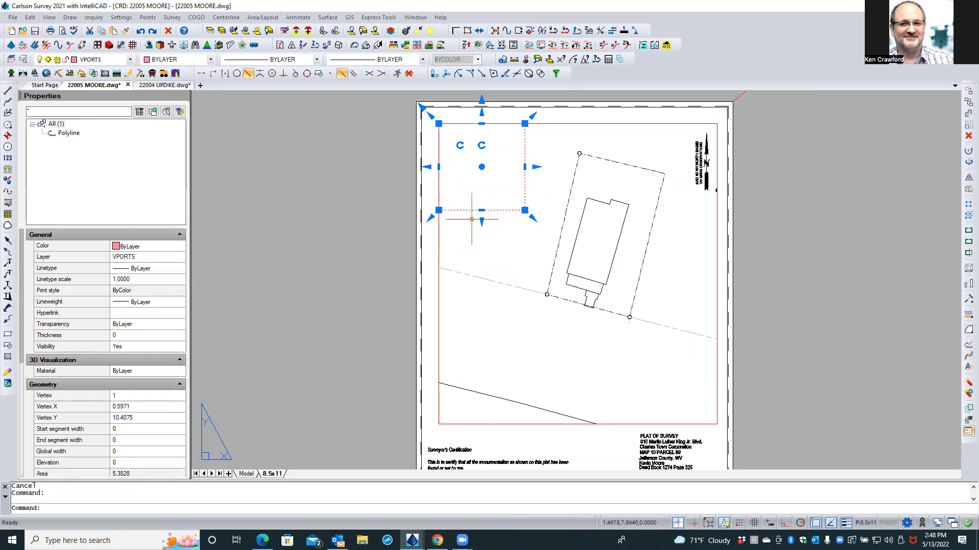
pyautogui.press('Escape')
pyautogui.click(471, 194)
pyautogui.click(453, 201)
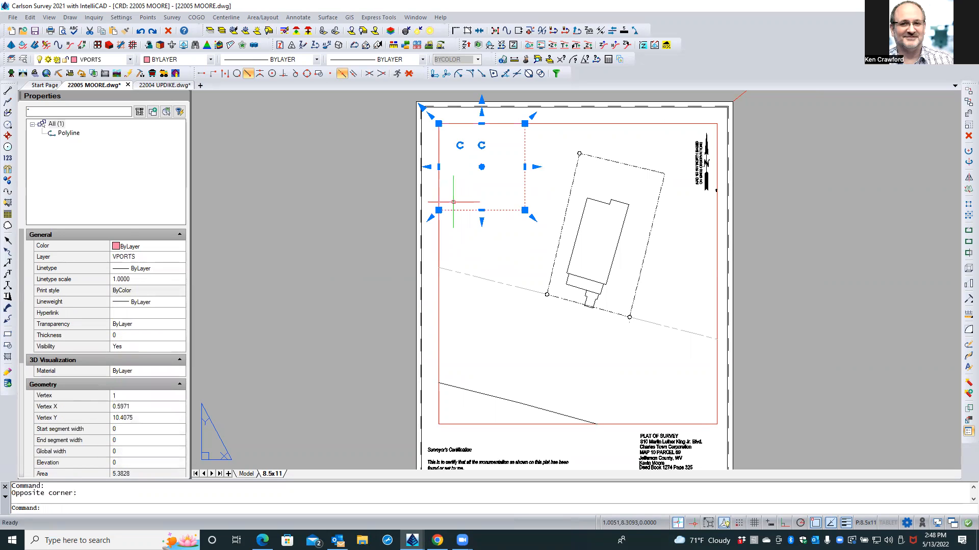
pyautogui.press('Escape')
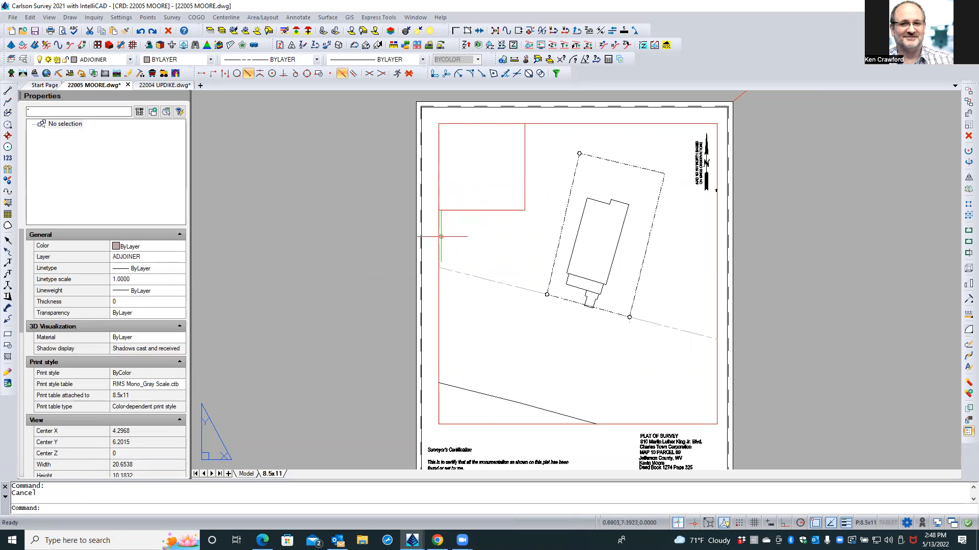
pyautogui.click(441, 236)
pyautogui.click(436, 238)
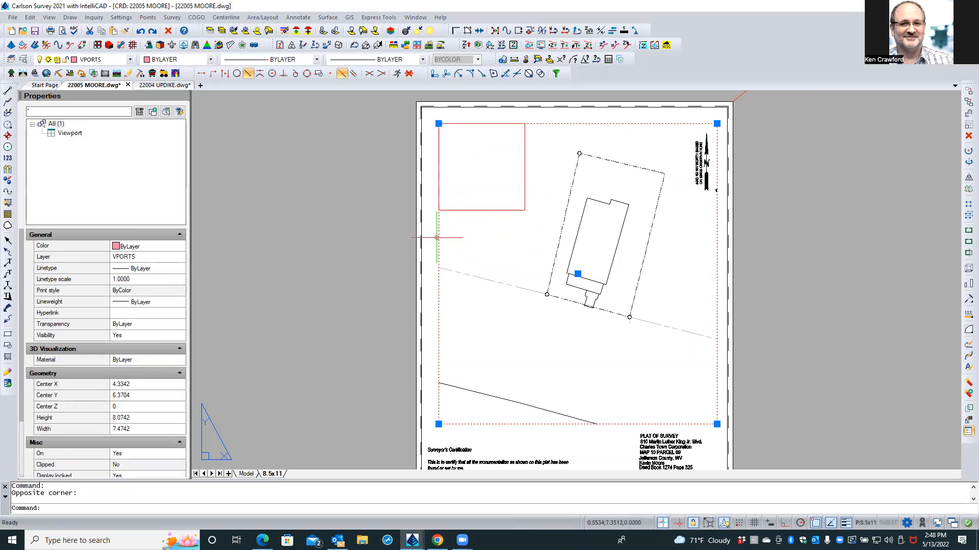
pyautogui.press('Escape')
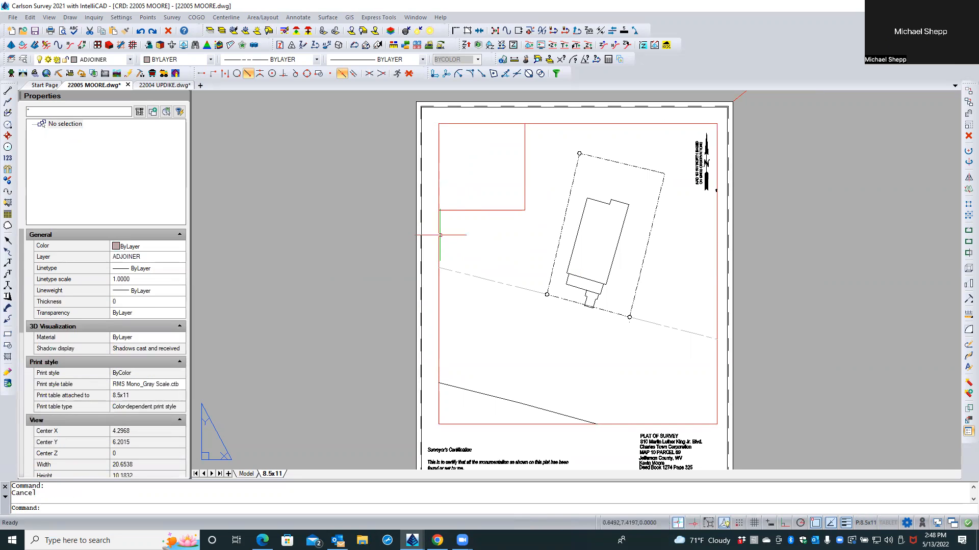
pyautogui.click(470, 210)
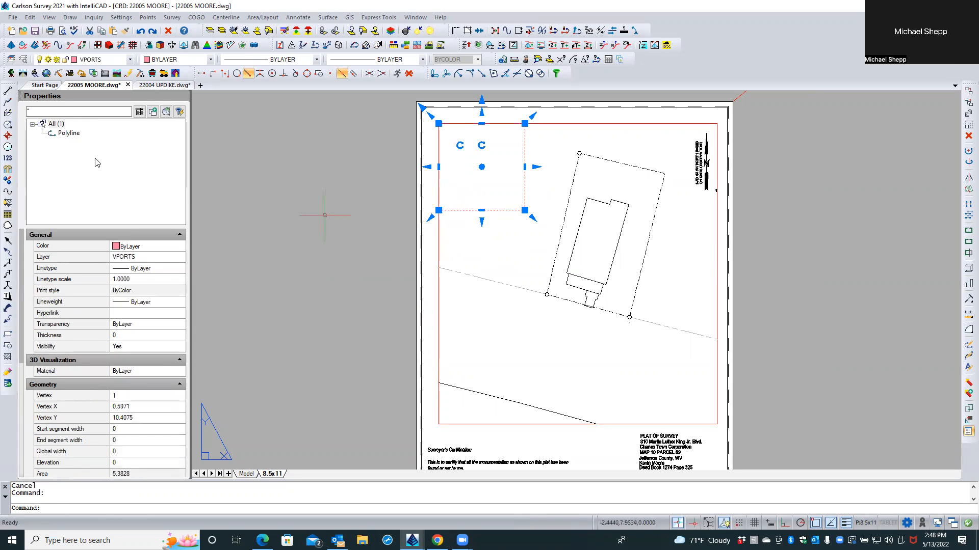
pyautogui.click(76, 134)
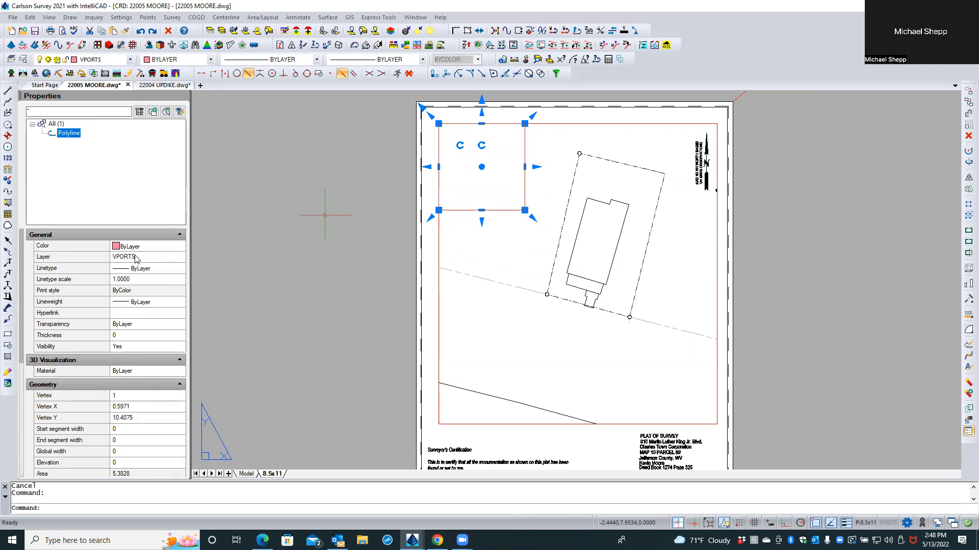
pyautogui.press('Escape')
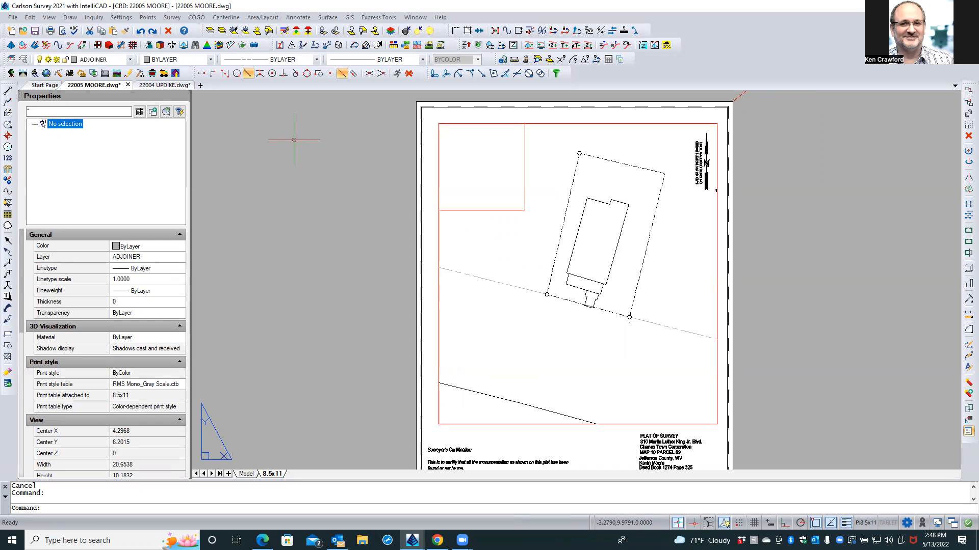
# Turn the small square polyline at the sheet's upper-left corner into a viewport using the Create Model View Entity option.
pyautogui.click(47, 19)
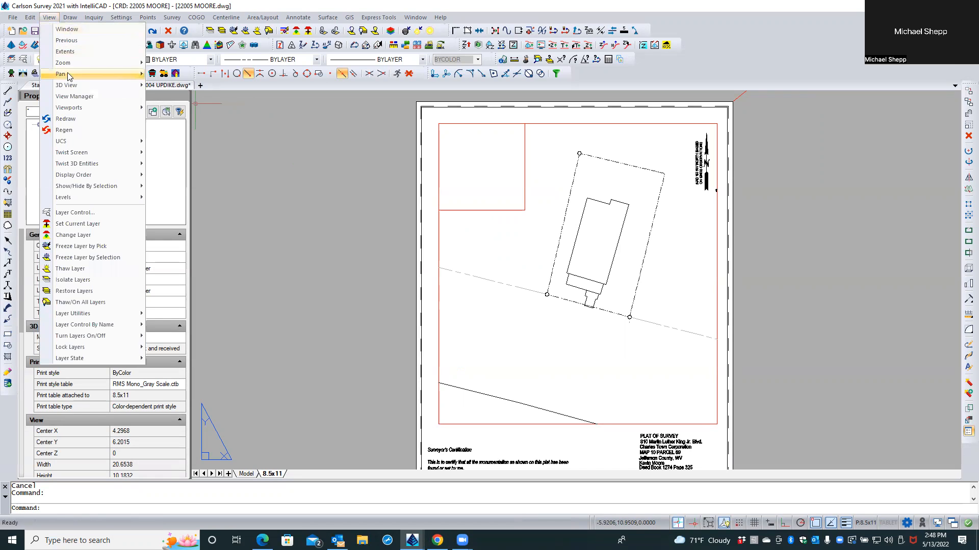
pyautogui.moveTo(81, 109)
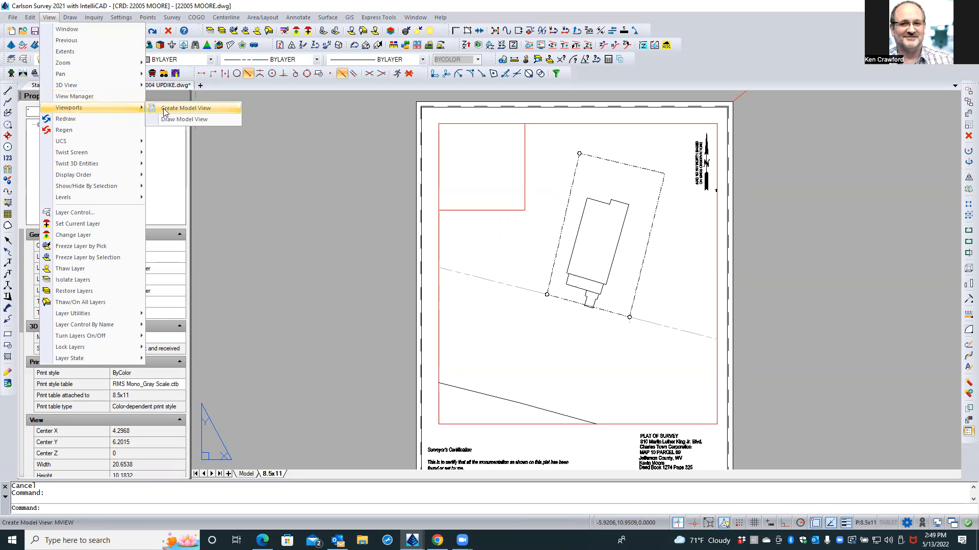
pyautogui.click(189, 112)
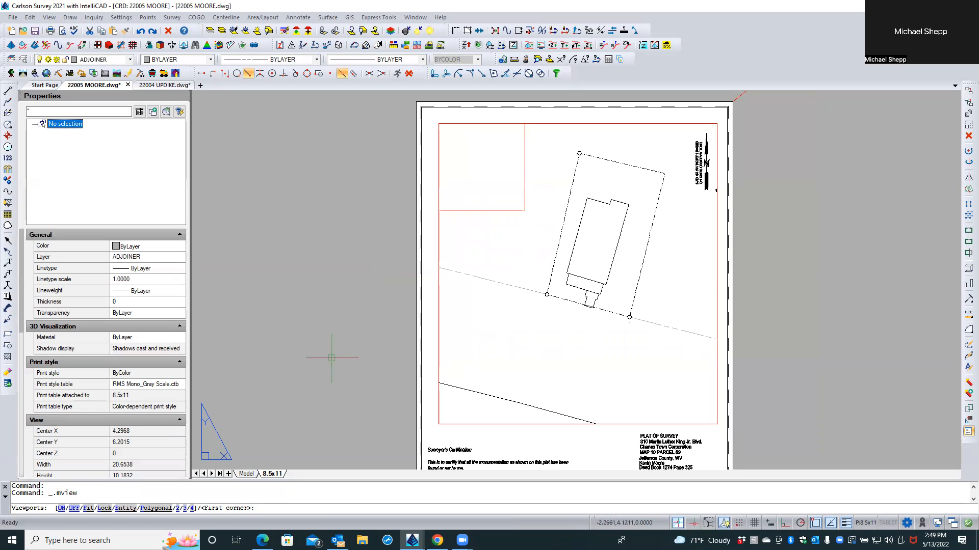
pyautogui.click(313, 506)
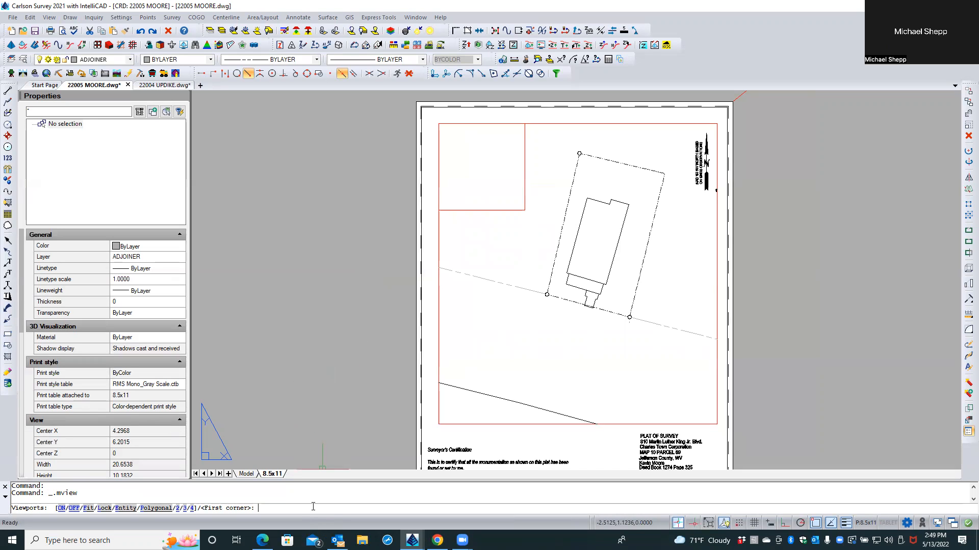
pyautogui.write('e')
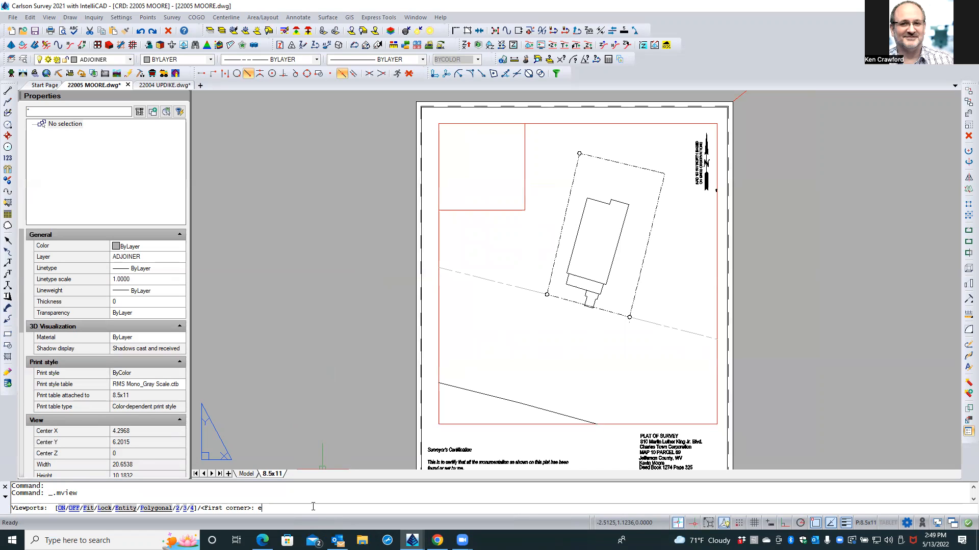
pyautogui.press('Return')
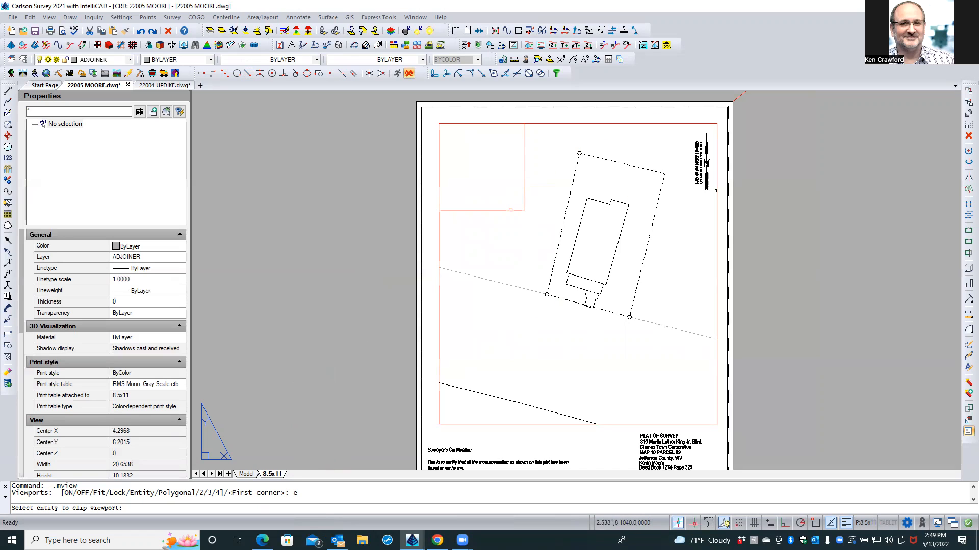
pyautogui.click(511, 210)
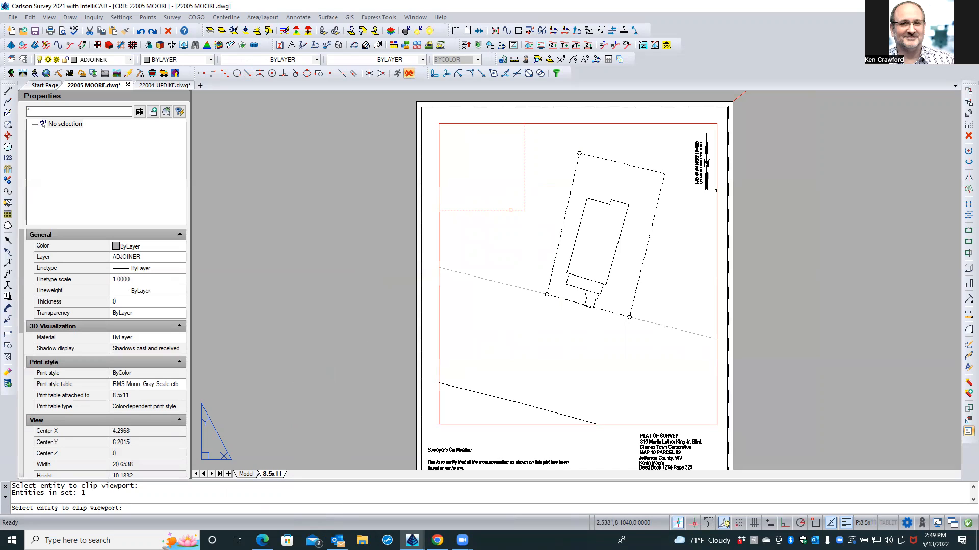
pyautogui.click(511, 210)
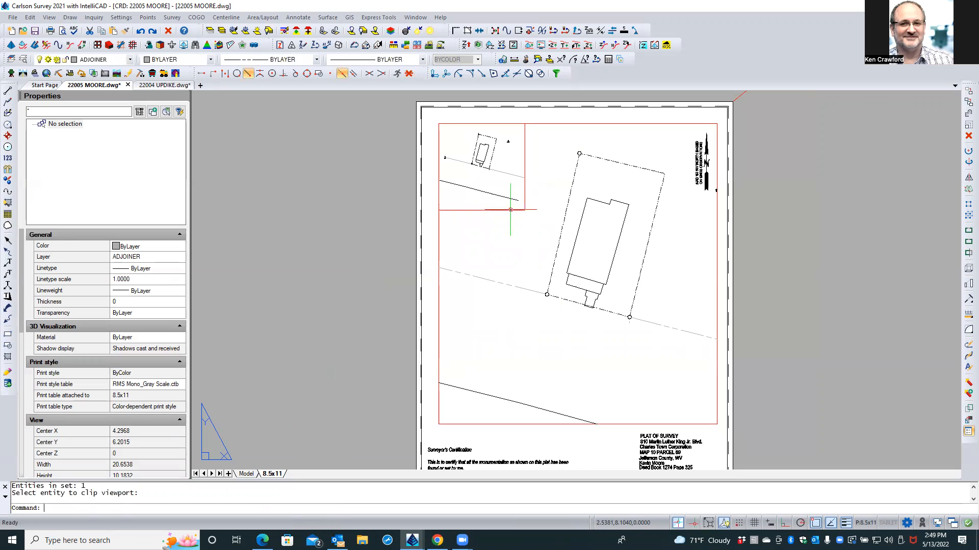
# Try to activate model space inside the new small inset viewport, and return to paper space.
pyautogui.doubleClick(482, 201)
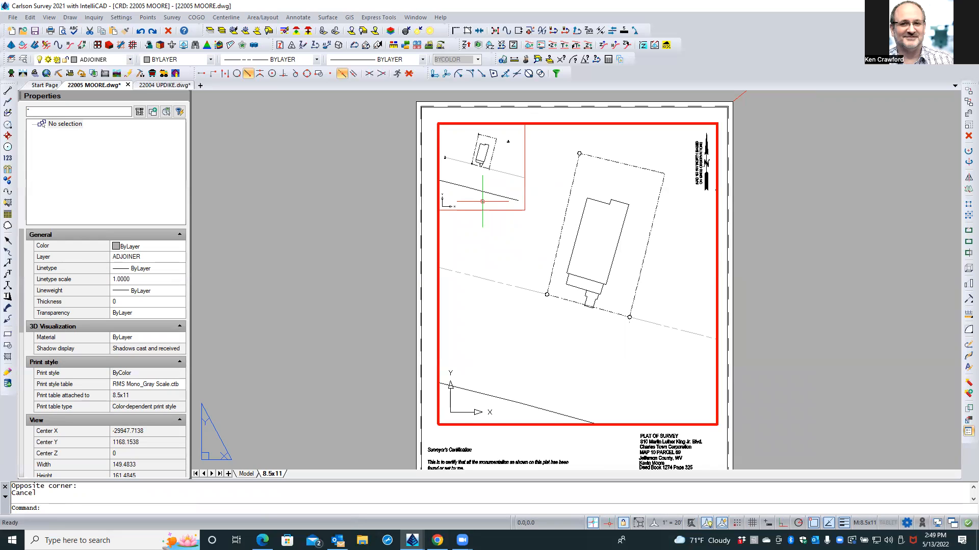
pyautogui.click(483, 201)
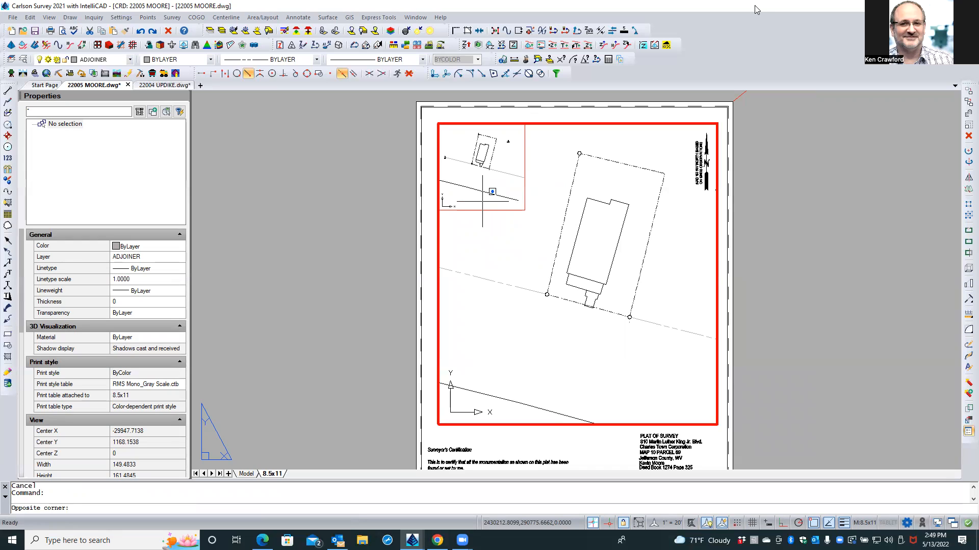
pyautogui.press('Escape')
pyautogui.press('Escape')
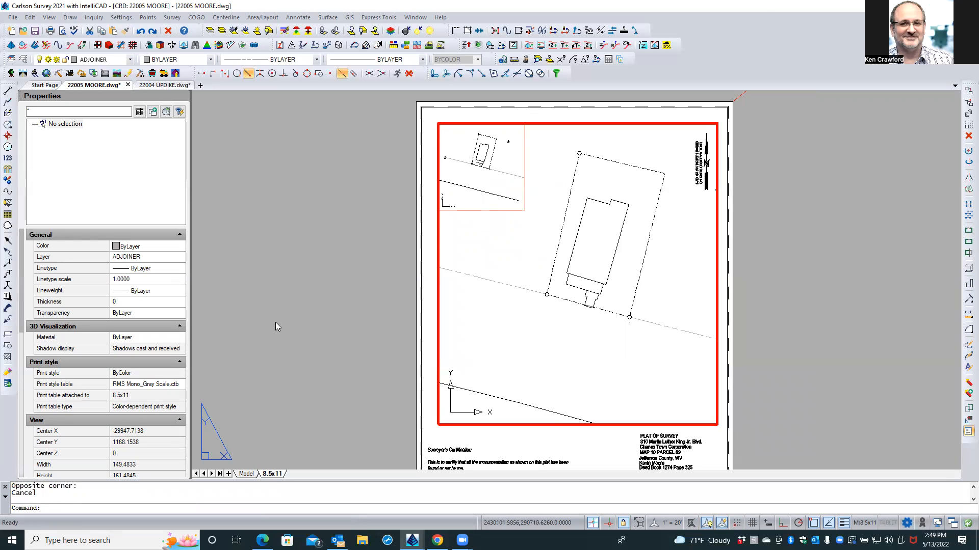
pyautogui.doubleClick(428, 209)
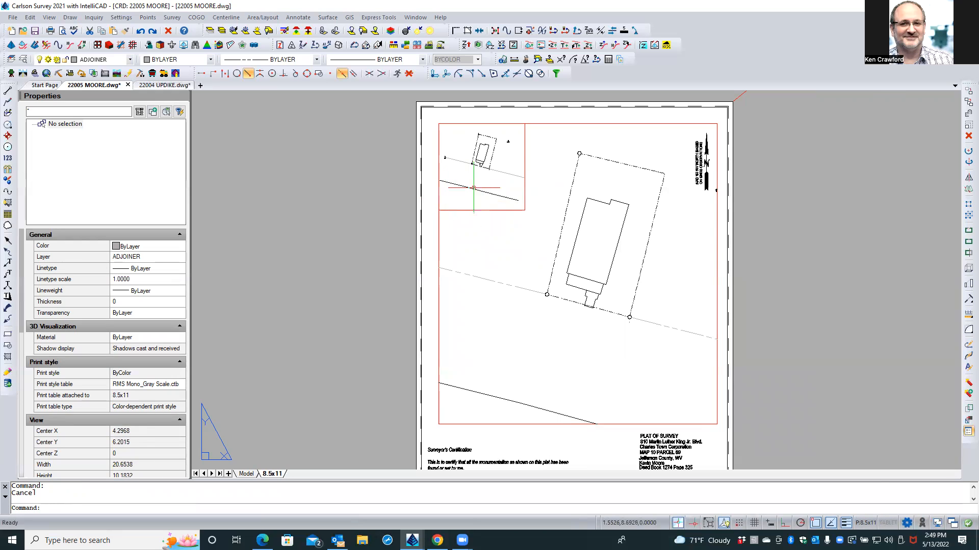
# Send the large main viewport to the back of the draw order again, behind the new inset.
pyautogui.click(439, 224)
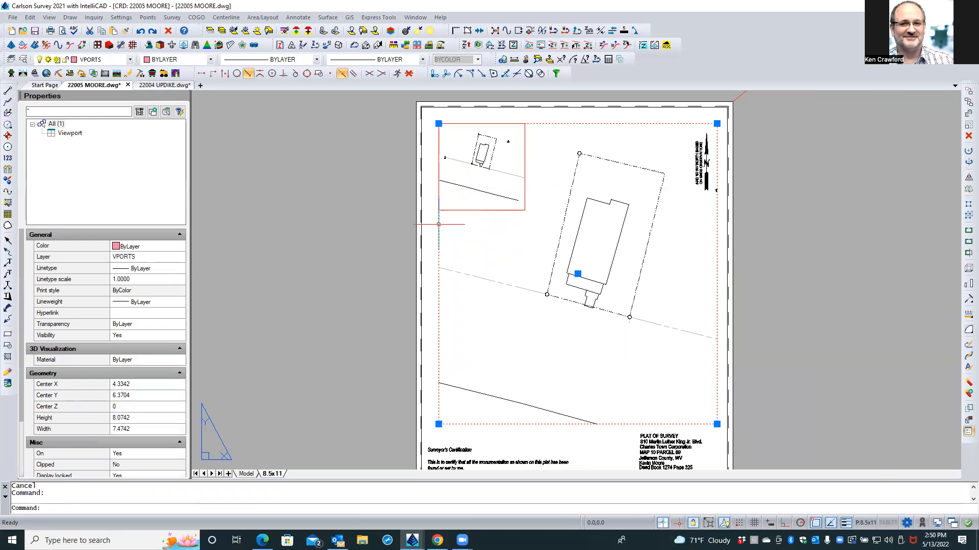
pyautogui.rightClick(406, 229)
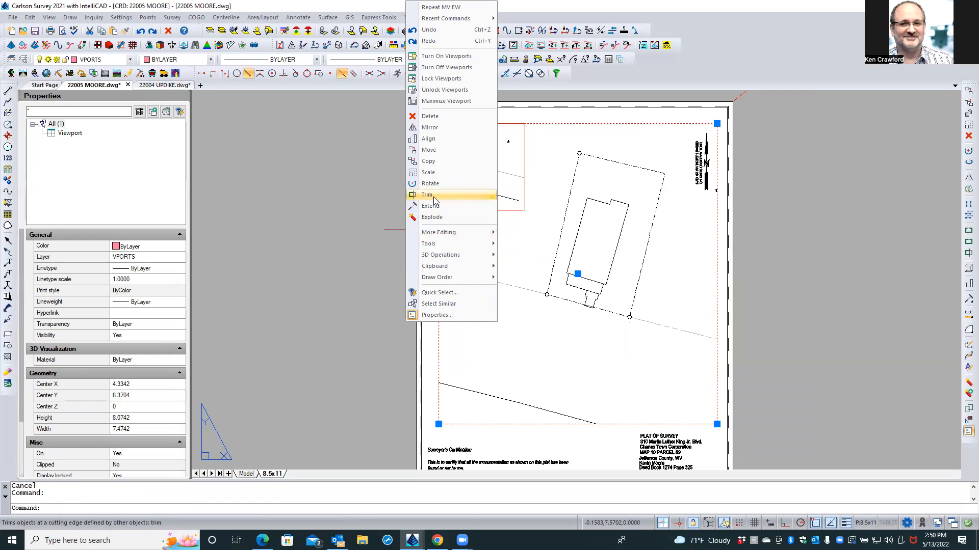
pyautogui.moveTo(459, 276)
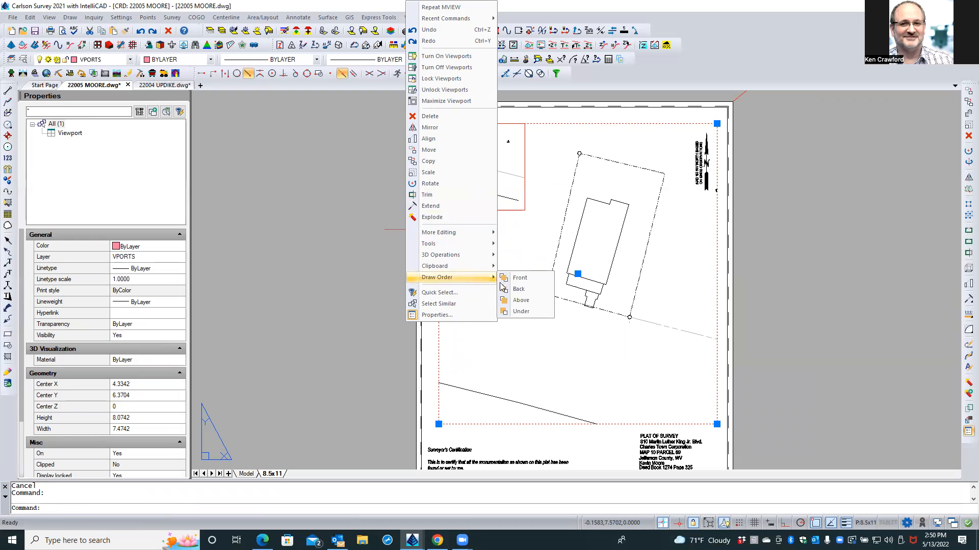
pyautogui.click(520, 288)
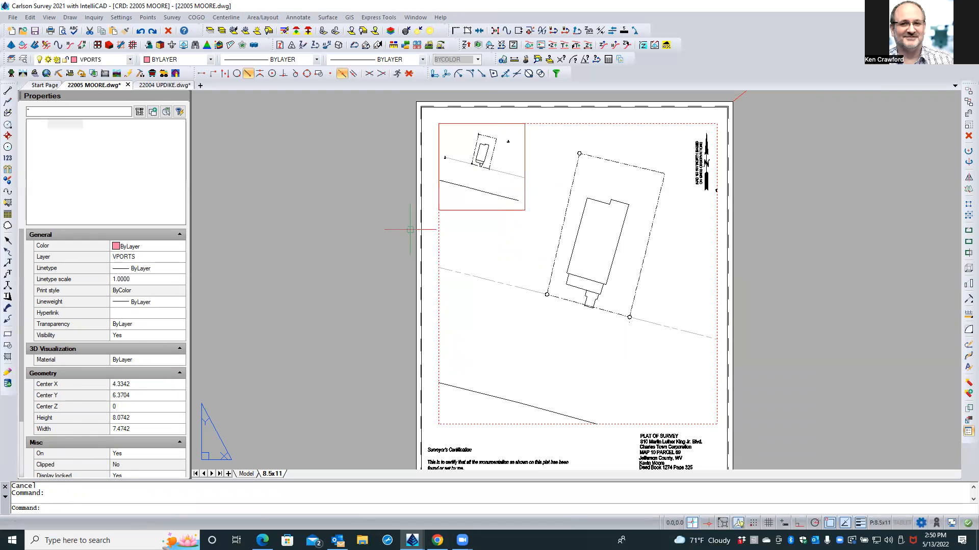
# Bring the small inset viewport and its boundary polyline to the front of the draw order, and clear the selection.
pyautogui.click(481, 210)
pyautogui.moveTo(482, 210)
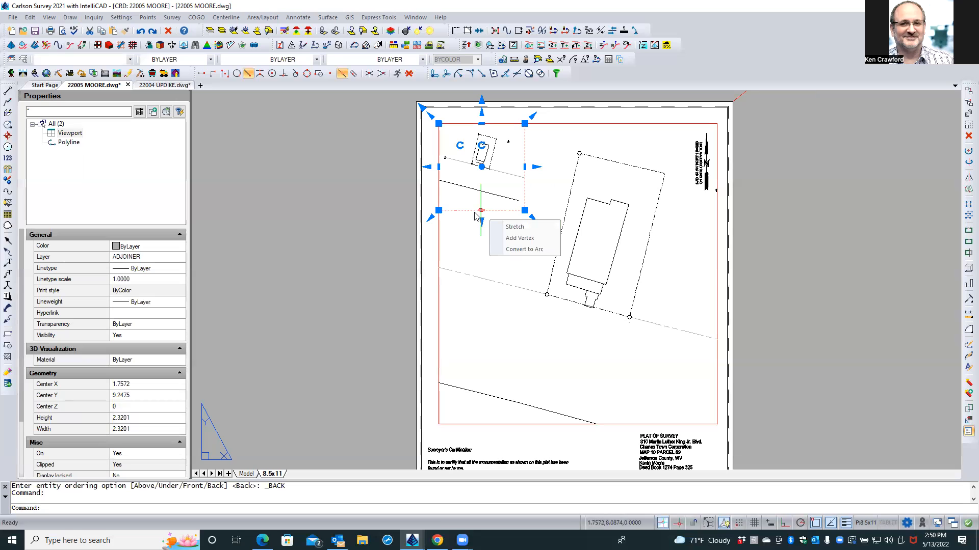
pyautogui.click(70, 133)
pyautogui.click(486, 229)
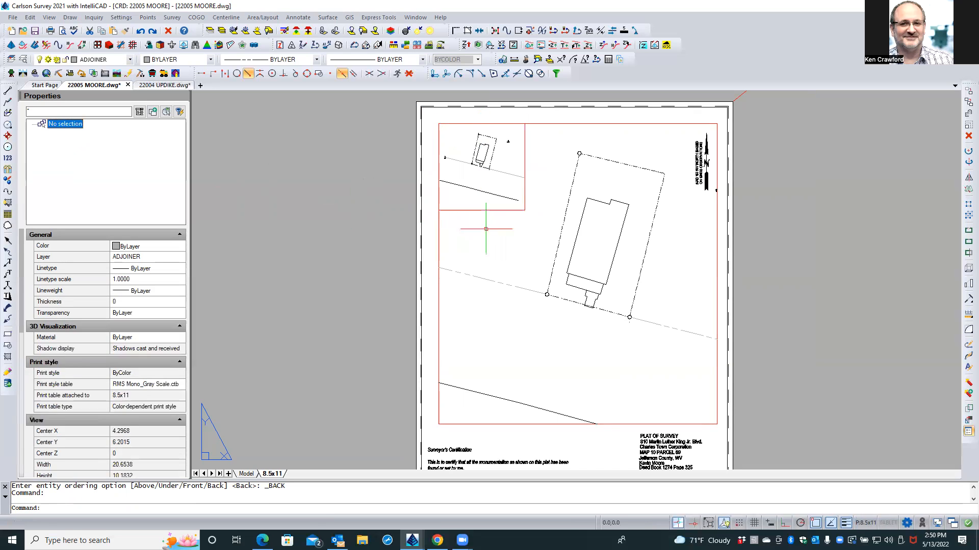
pyautogui.click(471, 202)
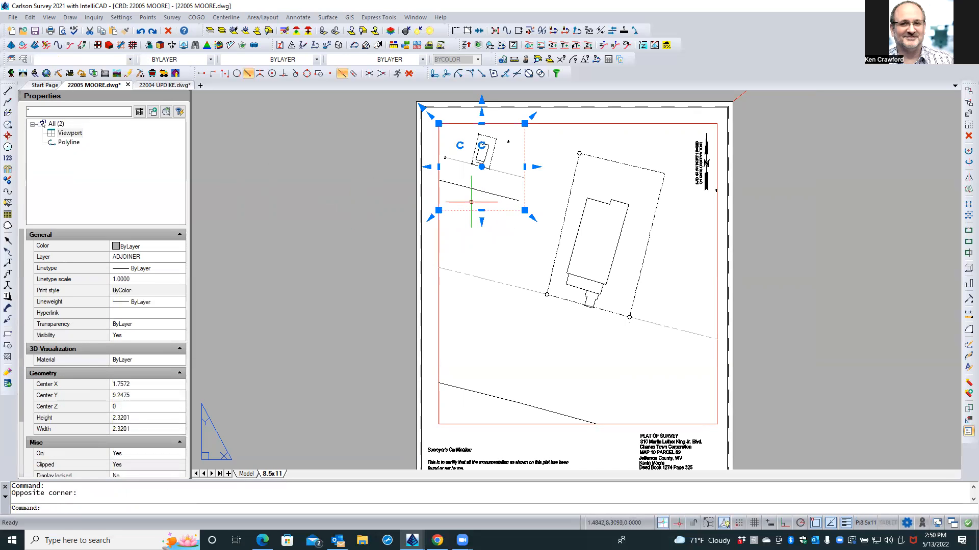
pyautogui.rightClick(466, 209)
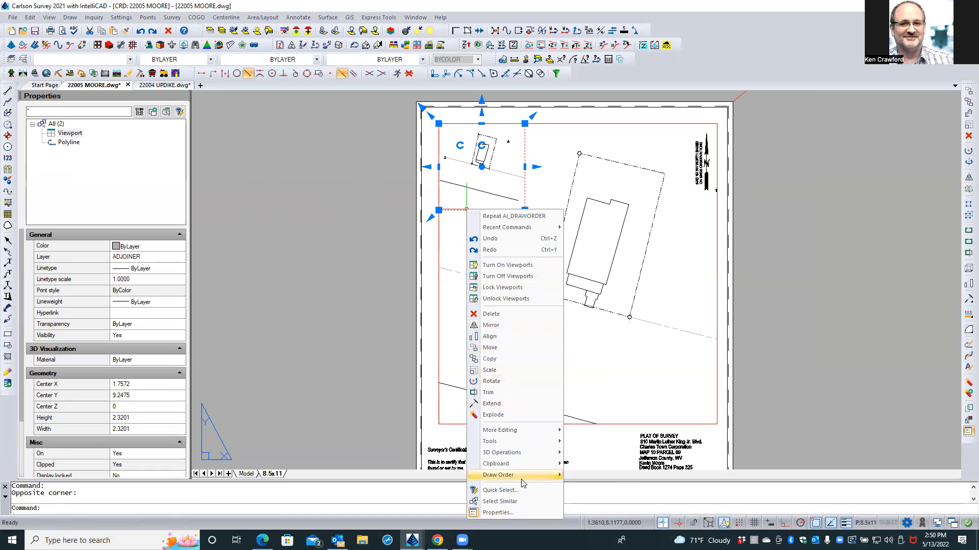
pyautogui.moveTo(521, 474)
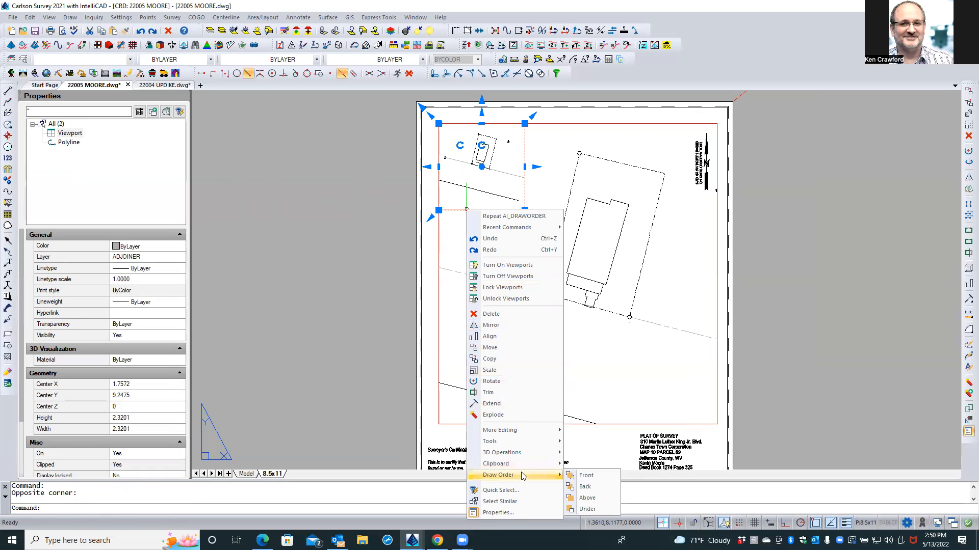
pyautogui.click(575, 477)
pyautogui.press('Escape')
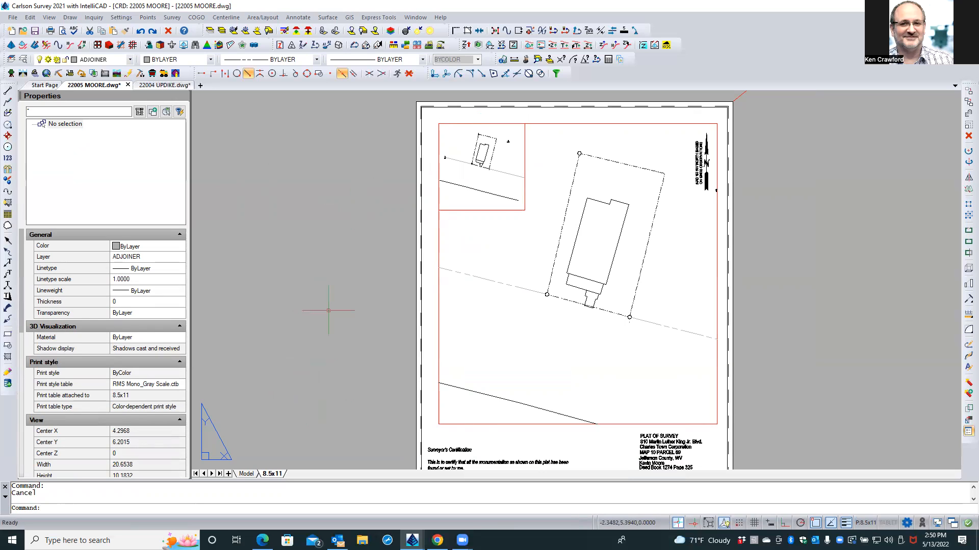
# Select the inset frame and examine the properties of its polyline and its viewport separately.
pyautogui.click(483, 215)
pyautogui.click(478, 214)
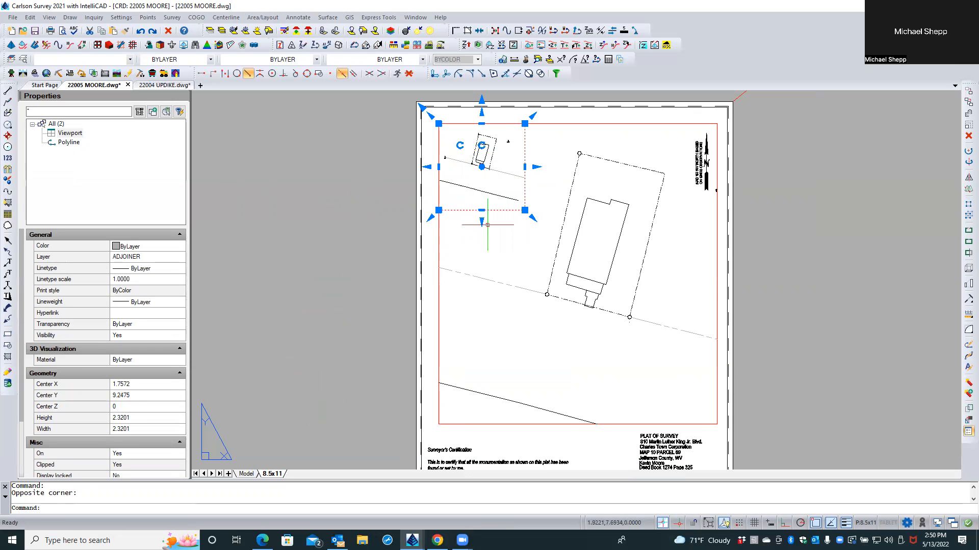
pyautogui.click(65, 143)
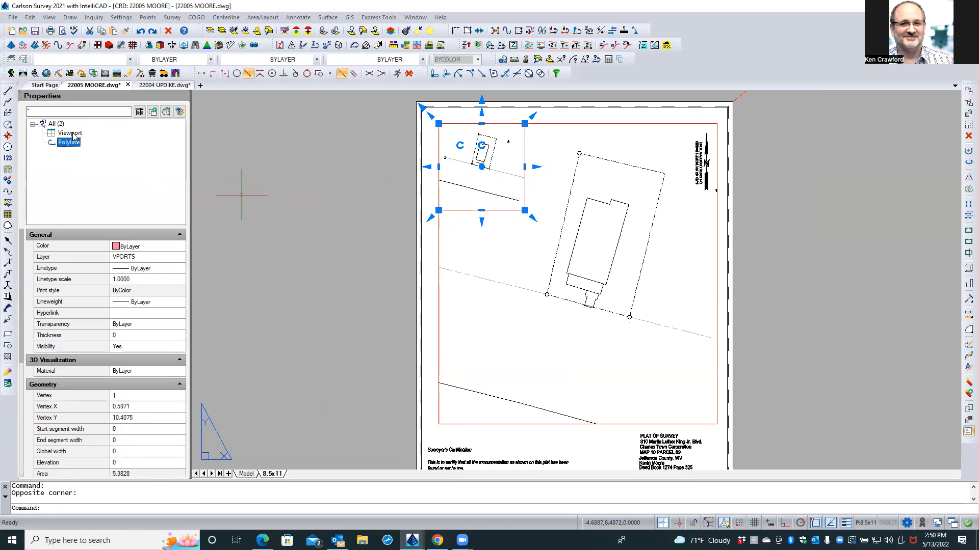
pyautogui.click(72, 134)
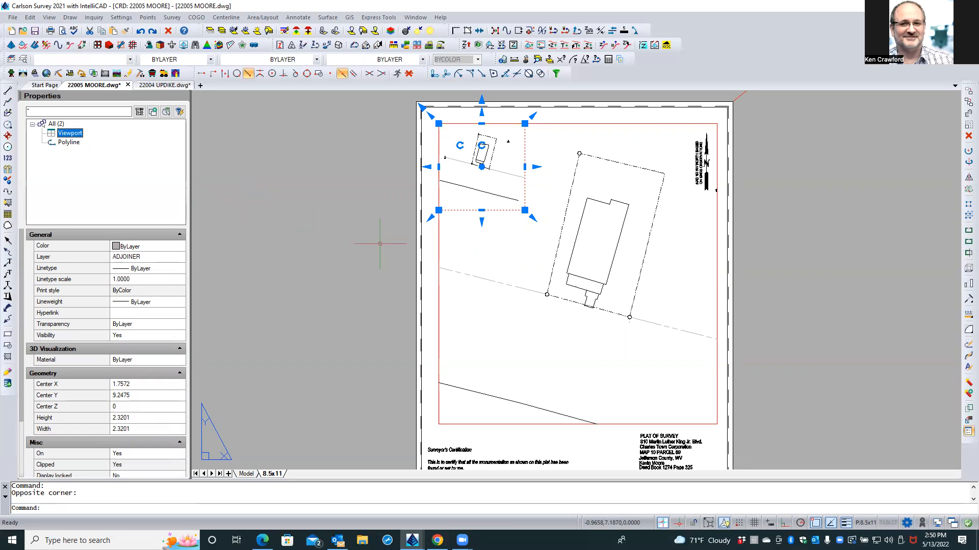
pyautogui.press('Escape')
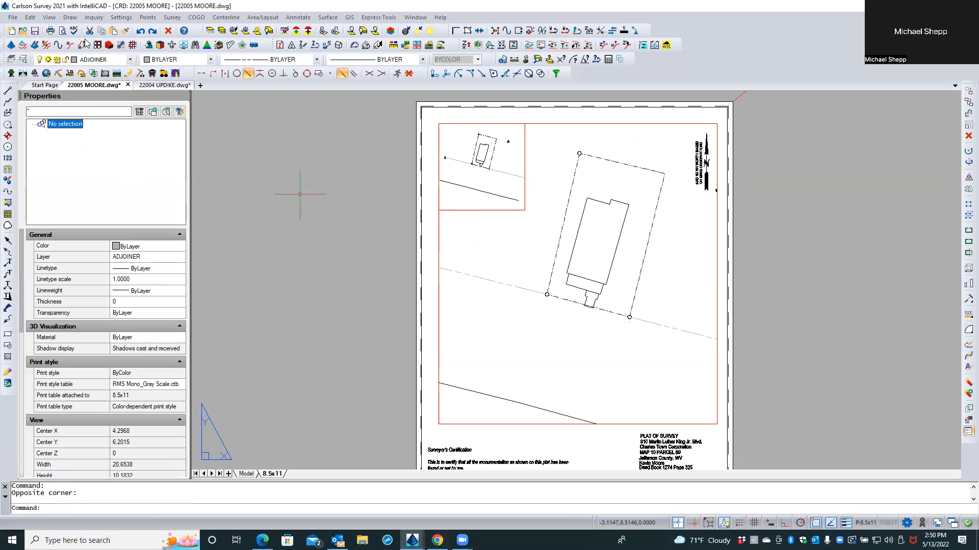
# Create a rectangular test viewport about 4.13 wide by 2.94 high, straddling the sheet's left edge below the inset.
pyautogui.click(45, 17)
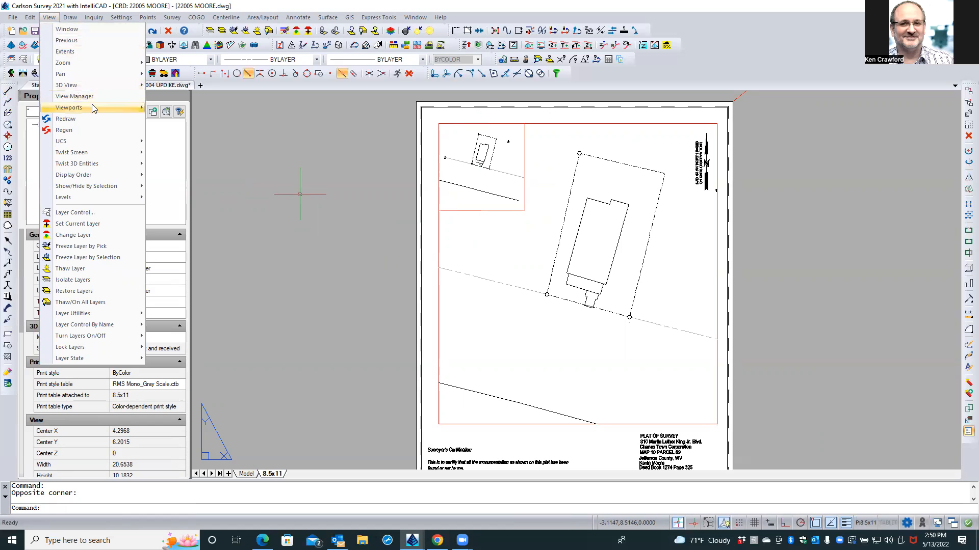
pyautogui.moveTo(110, 106)
pyautogui.click(175, 107)
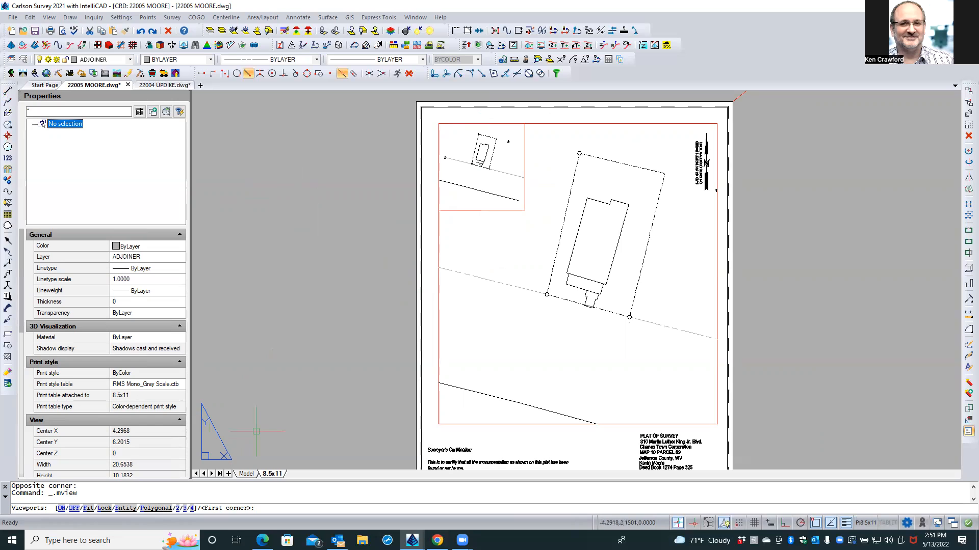
pyautogui.click(353, 350)
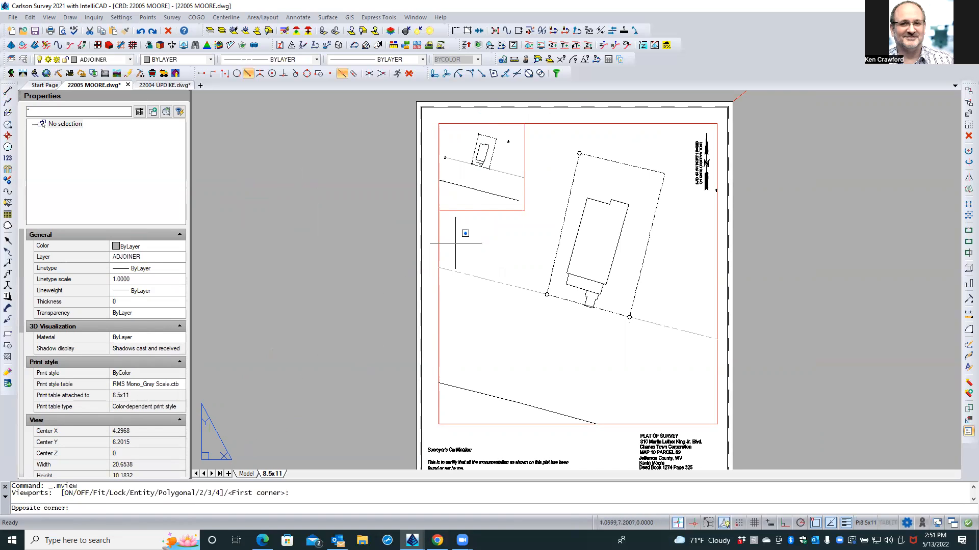
pyautogui.click(505, 243)
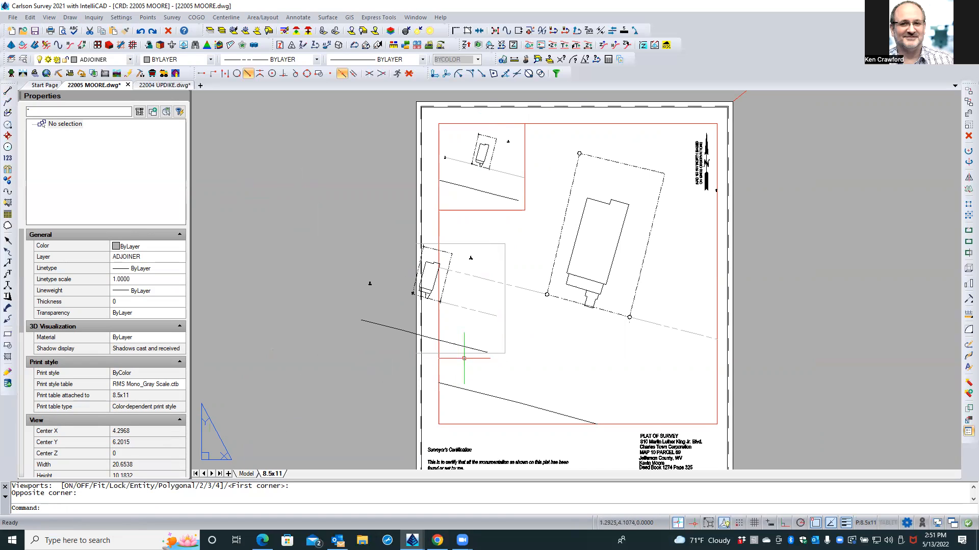
# Erase the rectangular test viewport that straddles the sheet's left edge.
pyautogui.click(468, 335)
pyautogui.click(460, 357)
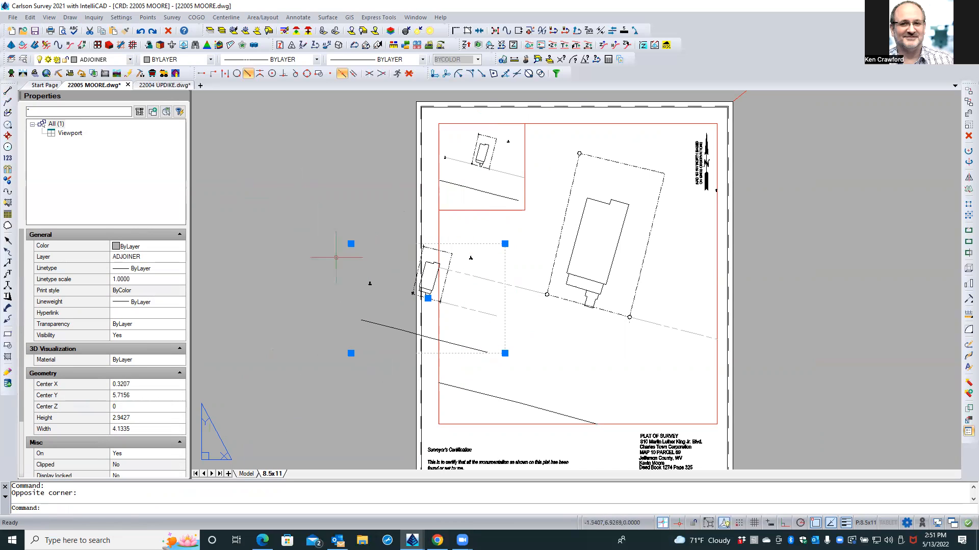
pyautogui.click(967, 136)
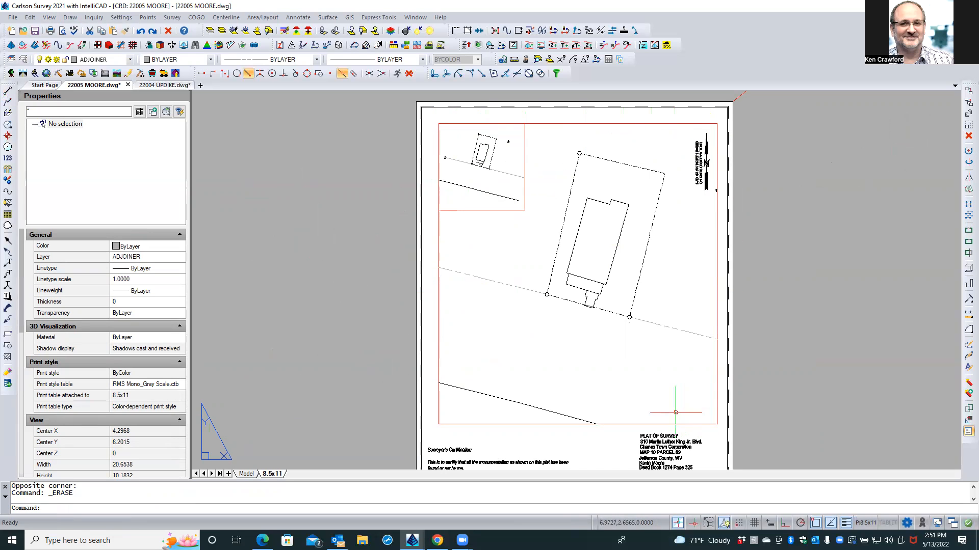
# Try once more to activate model space inside the small inset viewport with the whole sheet in view.
pyautogui.moveTo(602, 427); pyautogui.dragTo(542, 341, button='middle')
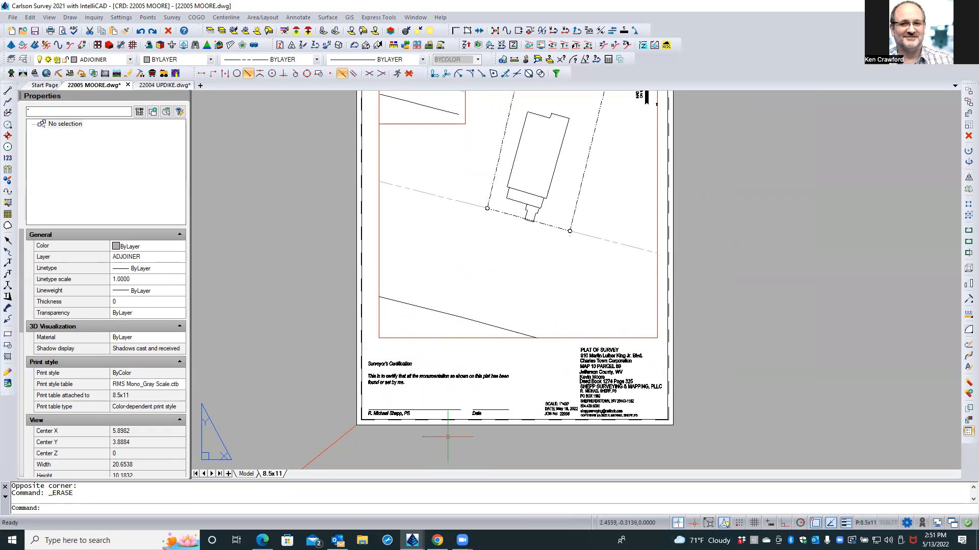
pyautogui.scroll(-2, 451, 433)
pyautogui.click(318, 324)
pyautogui.click(306, 324)
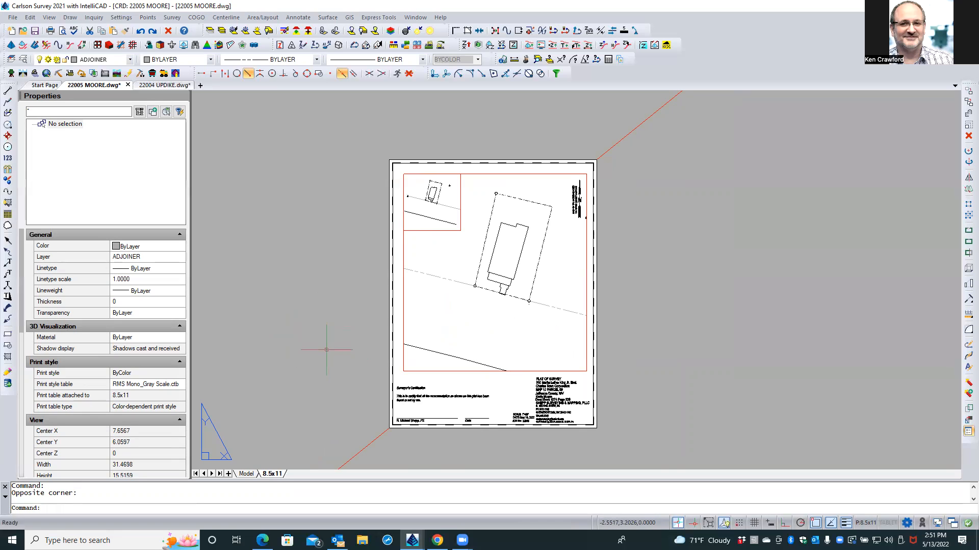
pyautogui.click(427, 224)
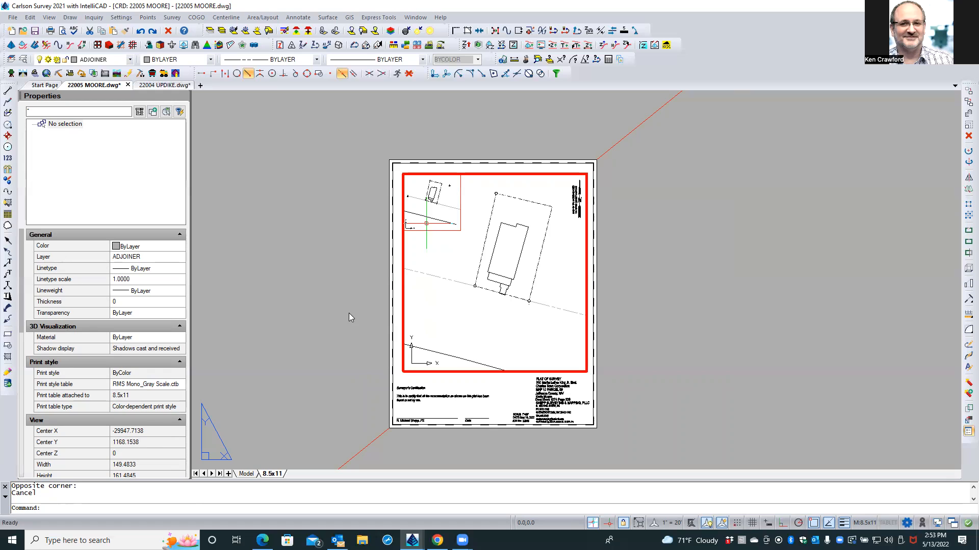
# Save the drawing, switch from the main viewport back to paper space and clear the selection.
pyautogui.click(34, 32)
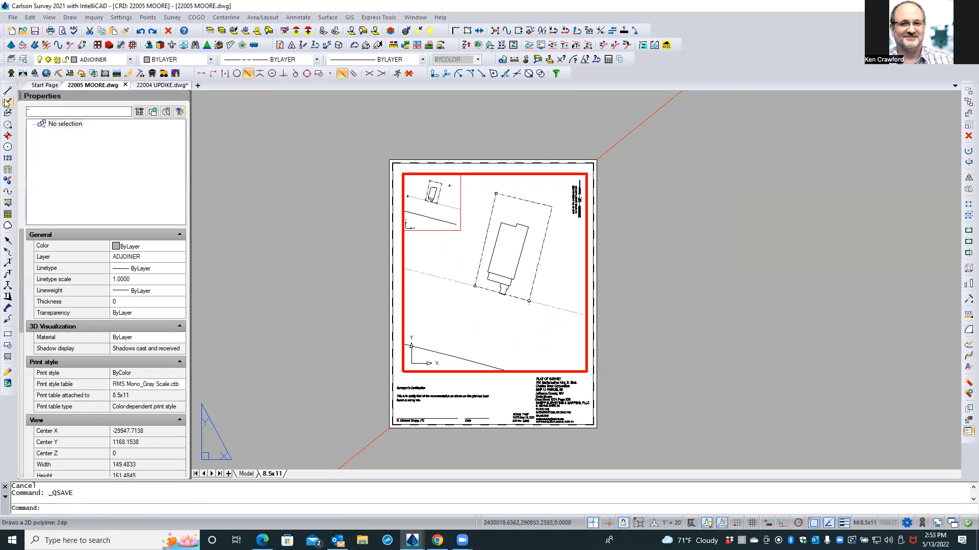
pyautogui.click(34, 31)
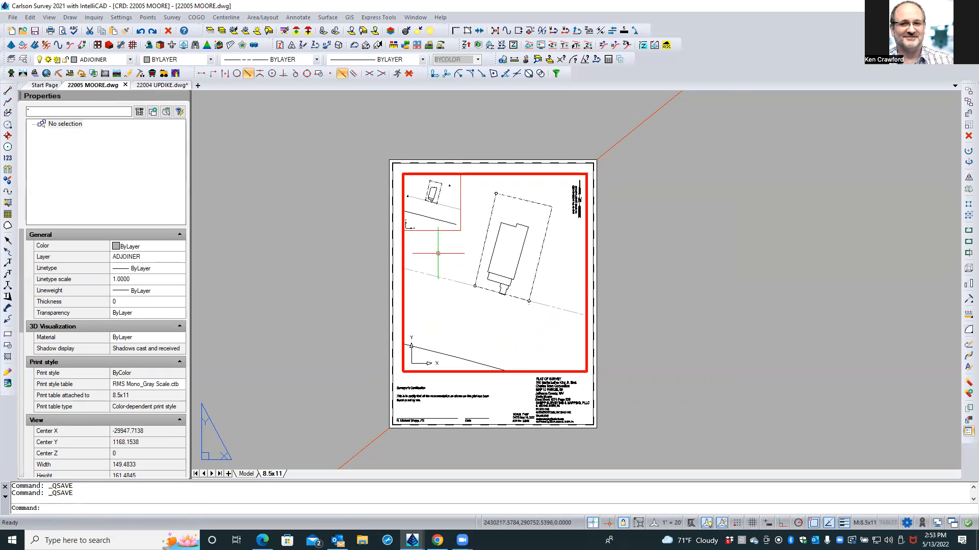
pyautogui.doubleClick(356, 297)
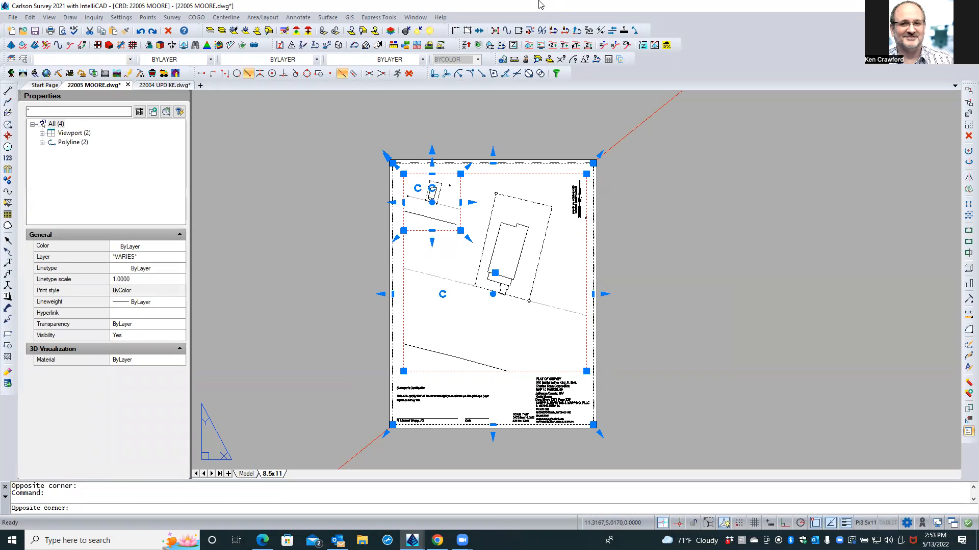
pyautogui.press('Escape')
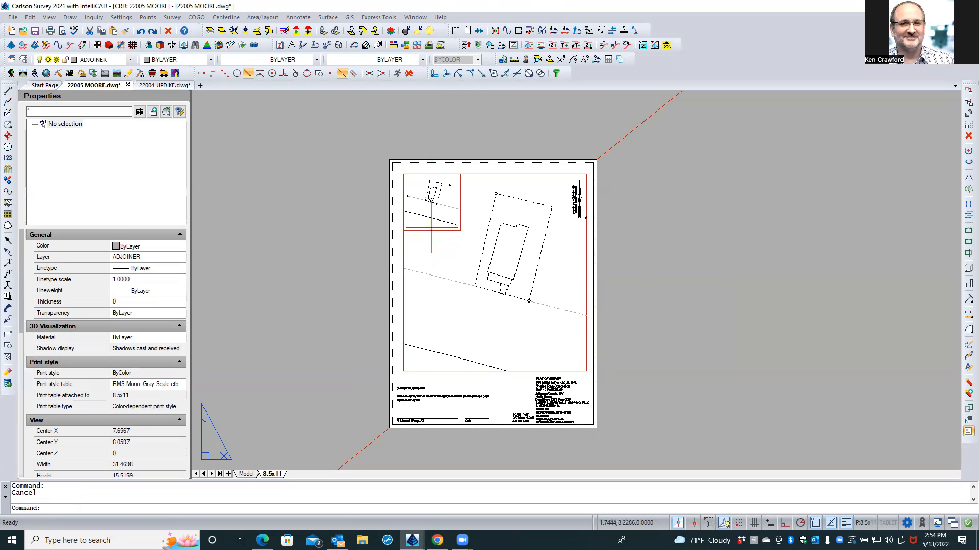
# Select the inset viewport frame, maximize the viewport to inspect its model space, and restore the sheet layout.
pyautogui.click(430, 231)
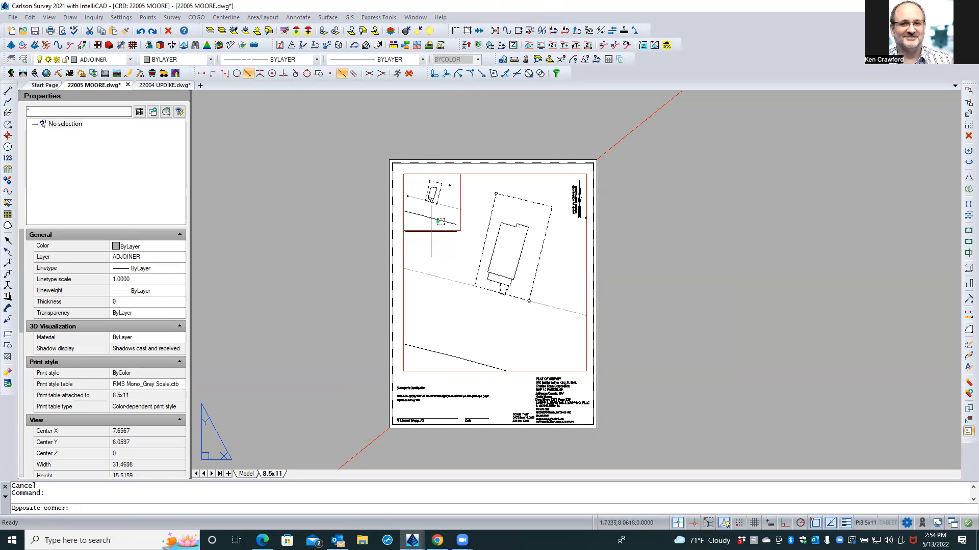
pyautogui.press('Escape')
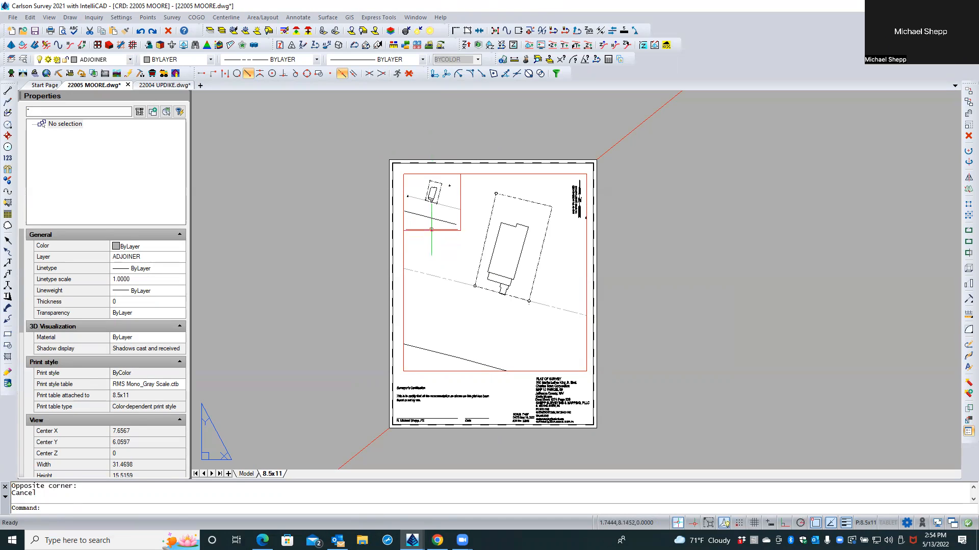
pyautogui.click(431, 230)
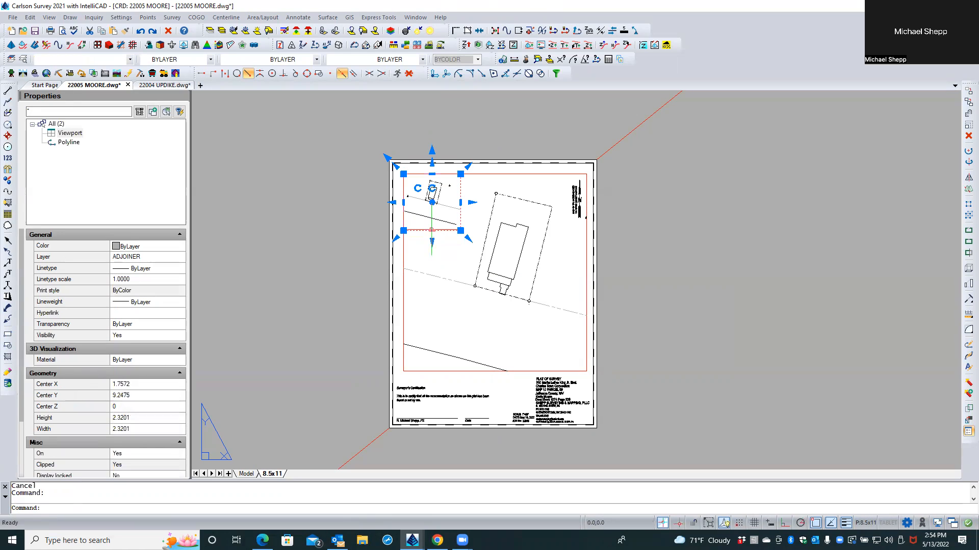
pyautogui.moveTo(432, 230)
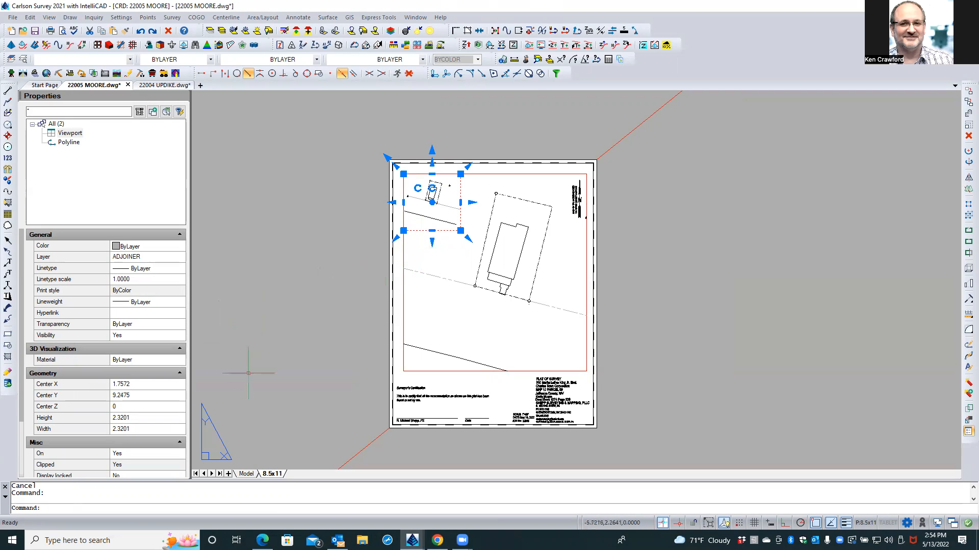
pyautogui.click(708, 524)
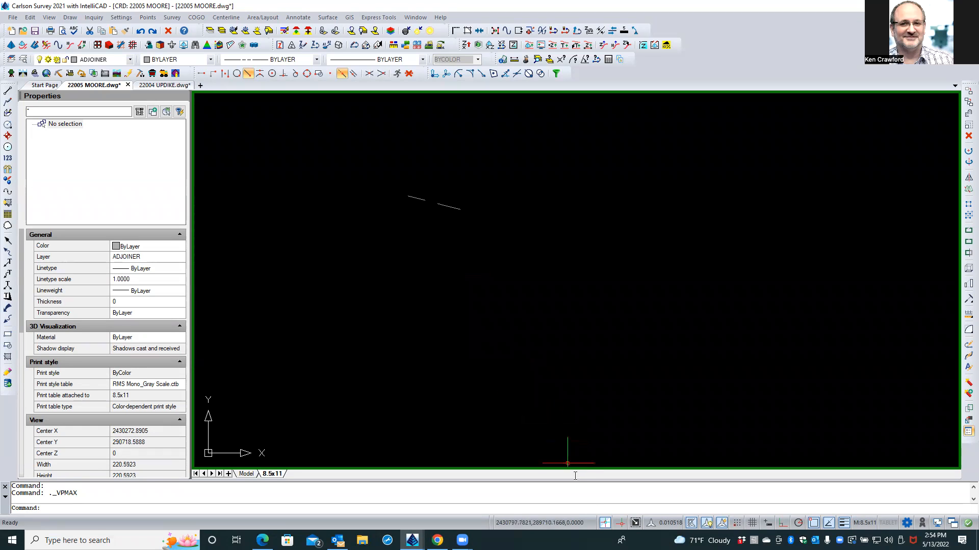
pyautogui.click(635, 523)
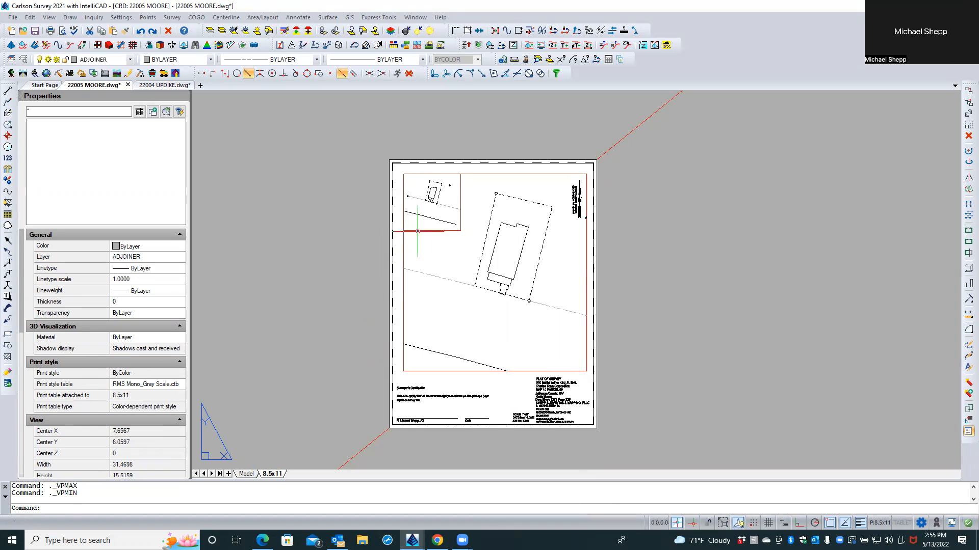
# Stretch the inset viewport's left edge slightly outside the main viewport's frame, making the inset about 2.36 wide.
pyautogui.click(418, 231)
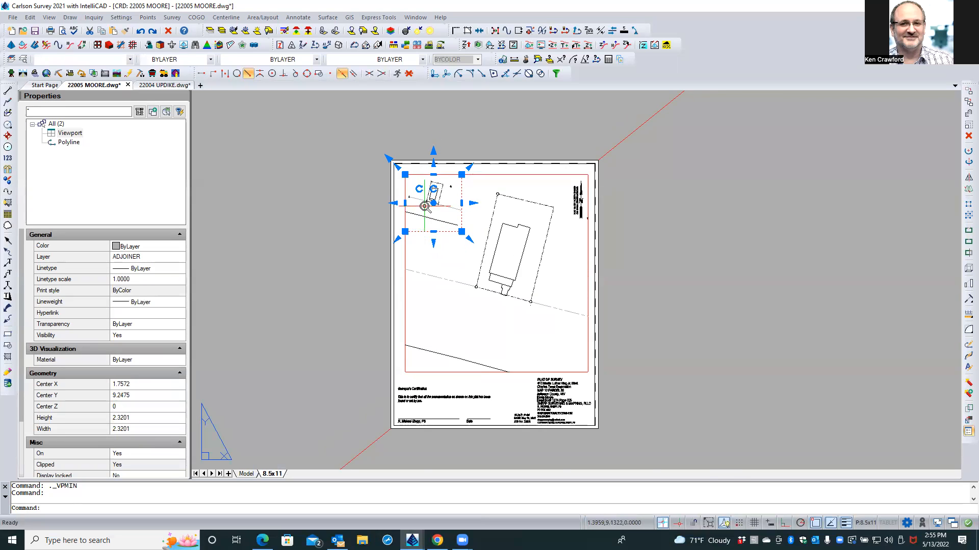
pyautogui.scroll(3, 422, 210)
pyautogui.scroll(3, 466, 178)
pyautogui.scroll(1, 497, 158)
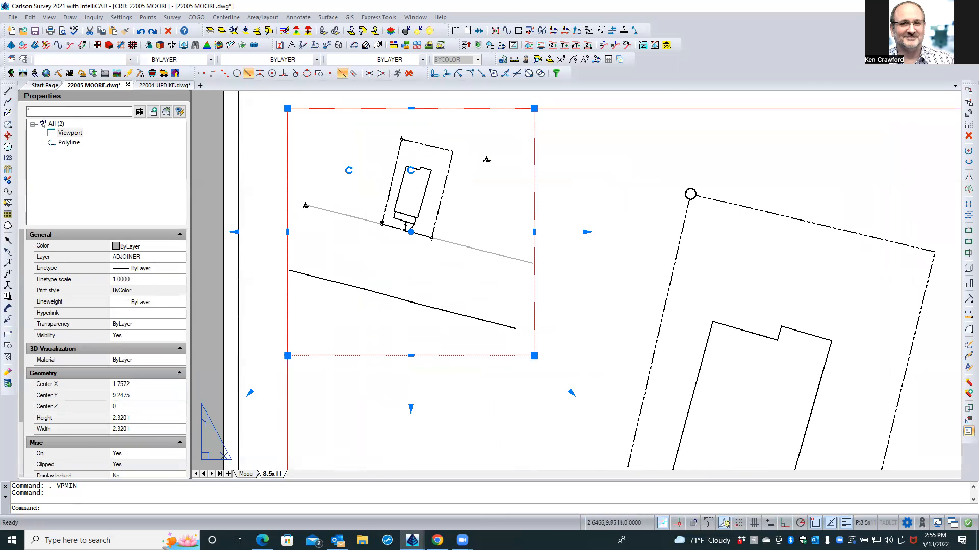
pyautogui.scroll(2, 502, 162)
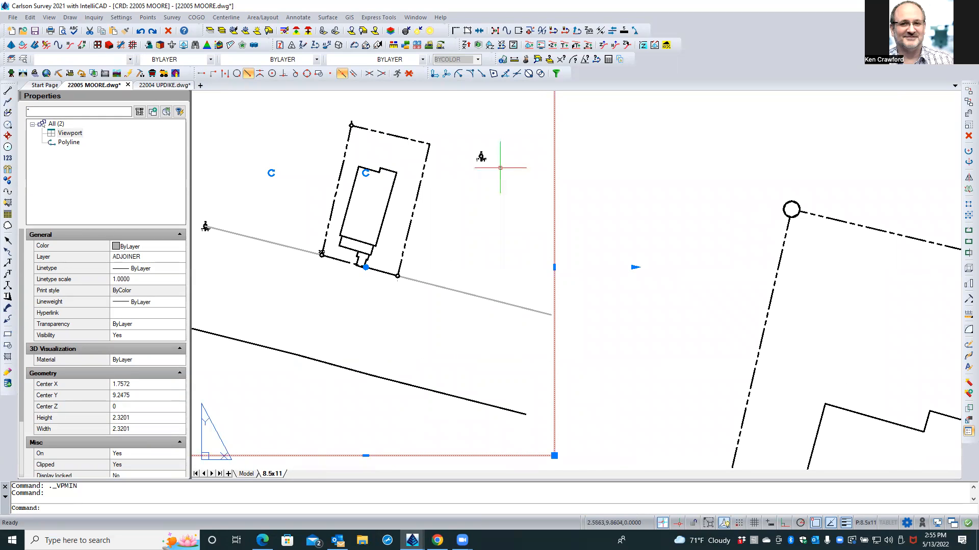
pyautogui.scroll(-2, 500, 167)
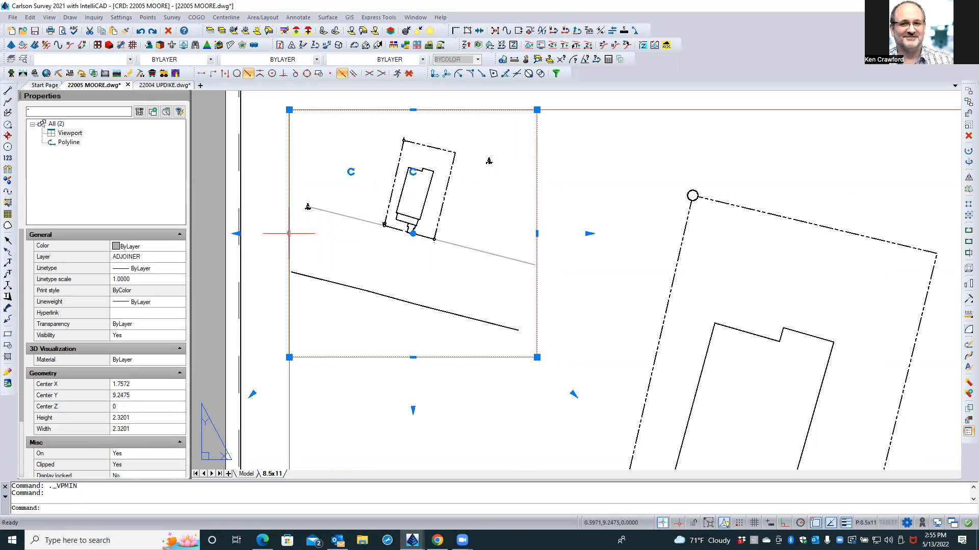
pyautogui.click(289, 233)
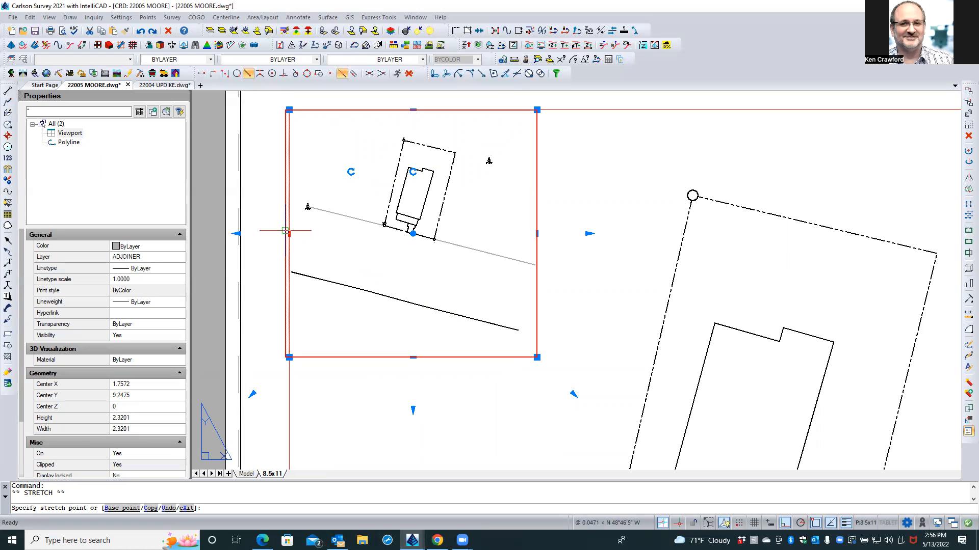
pyautogui.click(286, 230)
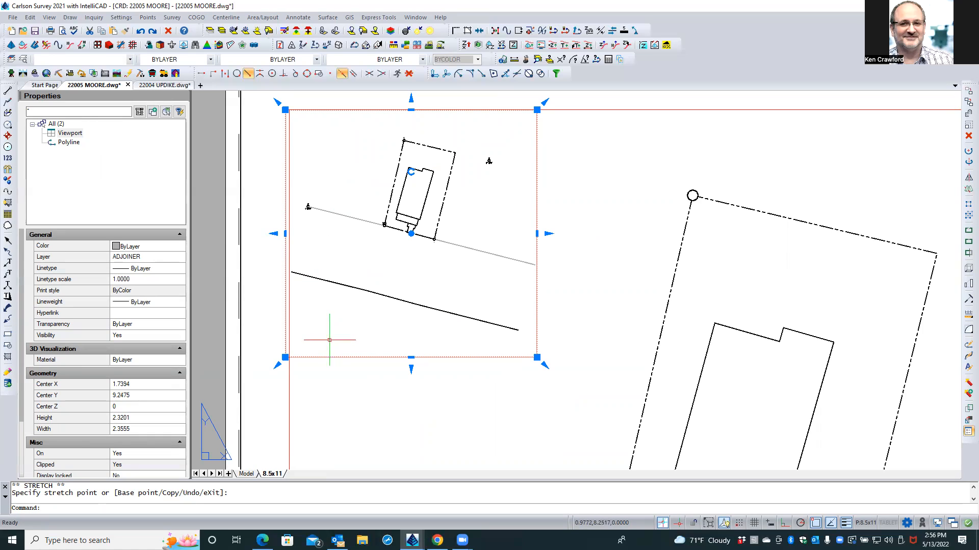
pyautogui.press('Escape')
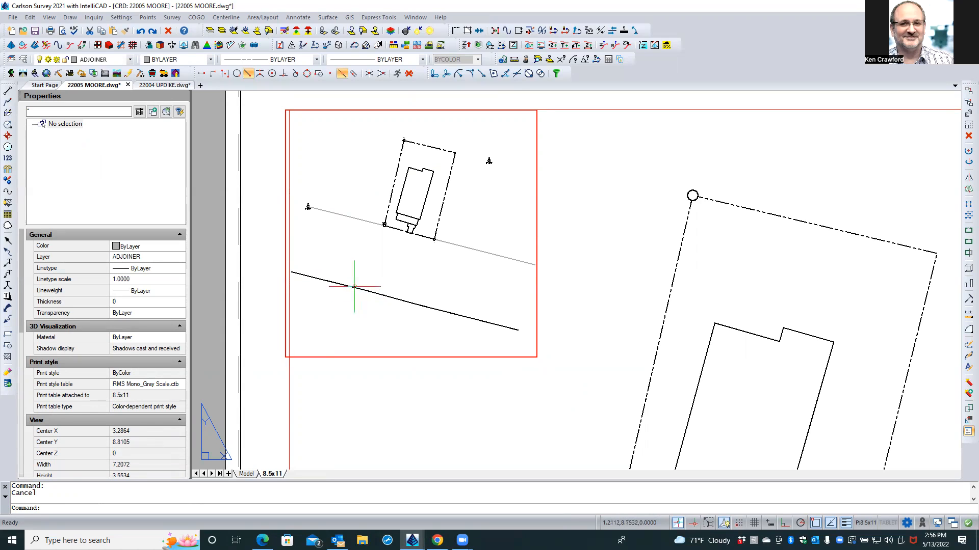
# Activate model space in the inset viewport from the narrow strip outside the main viewport's left edge.
pyautogui.scroll(8, 290, 279)
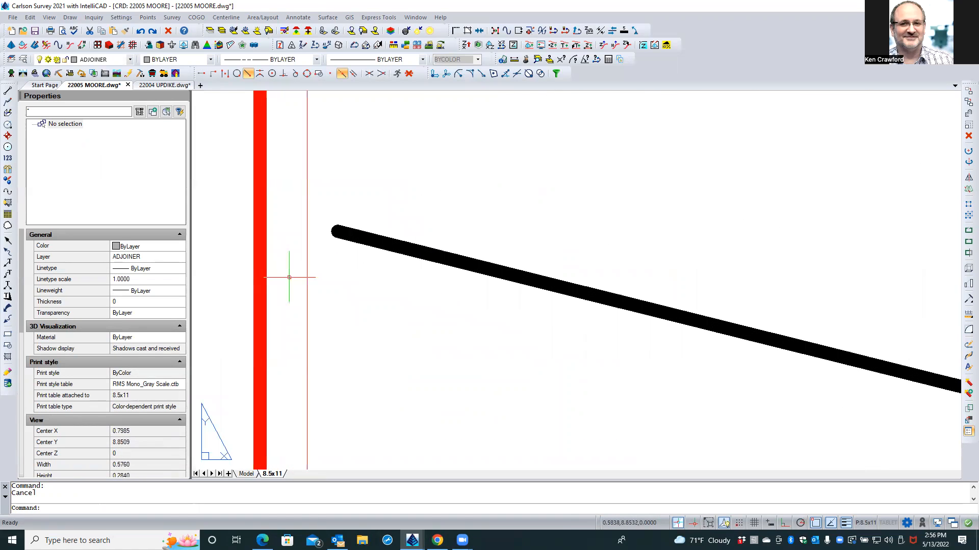
pyautogui.scroll(3, 290, 278)
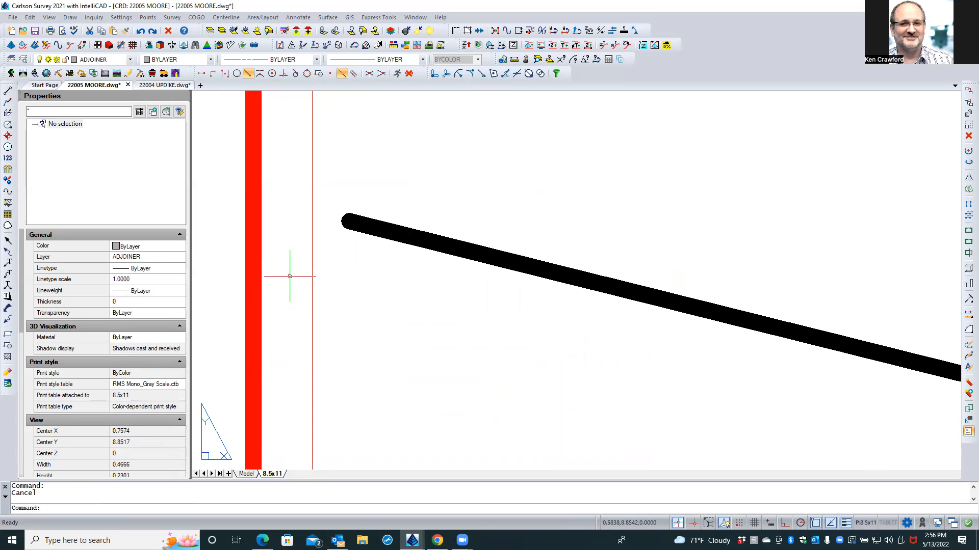
pyautogui.doubleClick(289, 276)
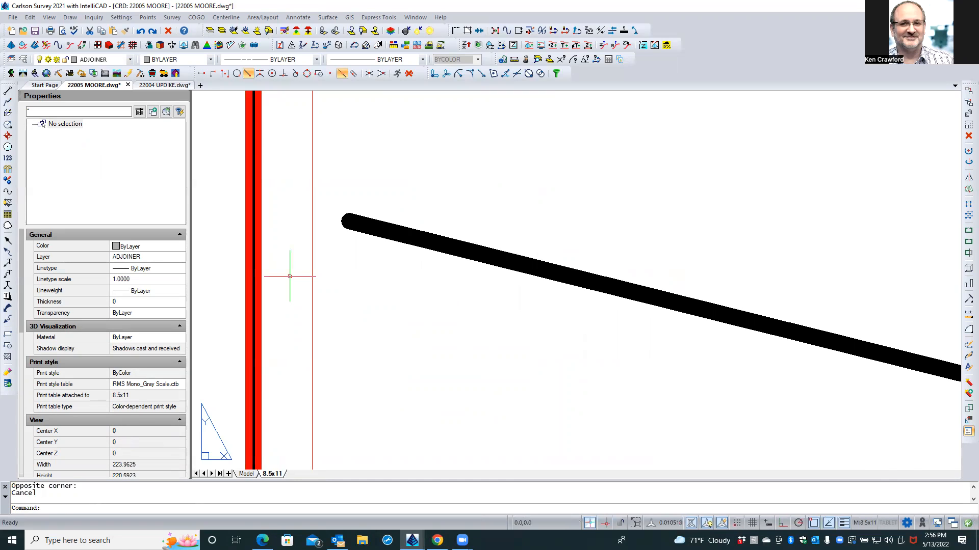
# Zoom the survey drawing far out inside the active inset viewport and return to paper space.
pyautogui.scroll(-1, 378, 320)
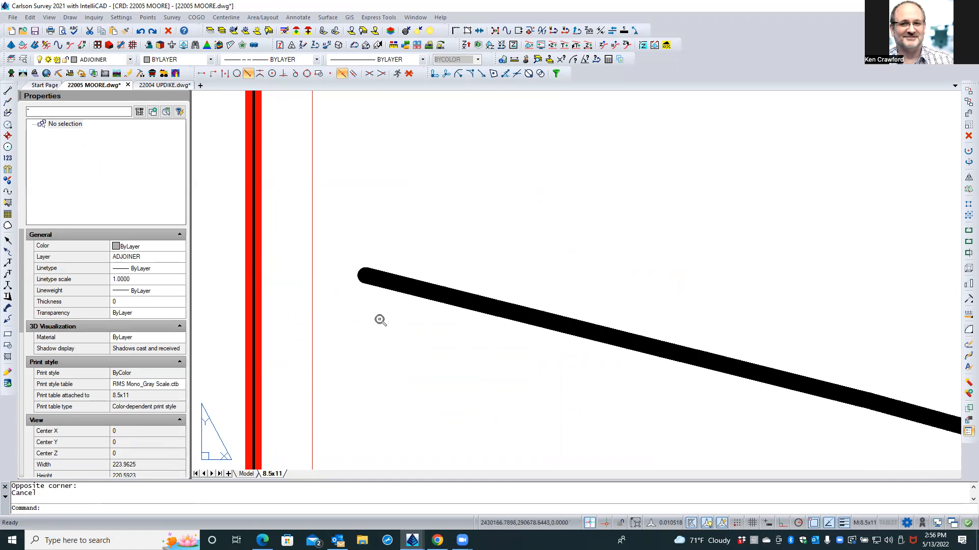
pyautogui.scroll(-1, 379, 319)
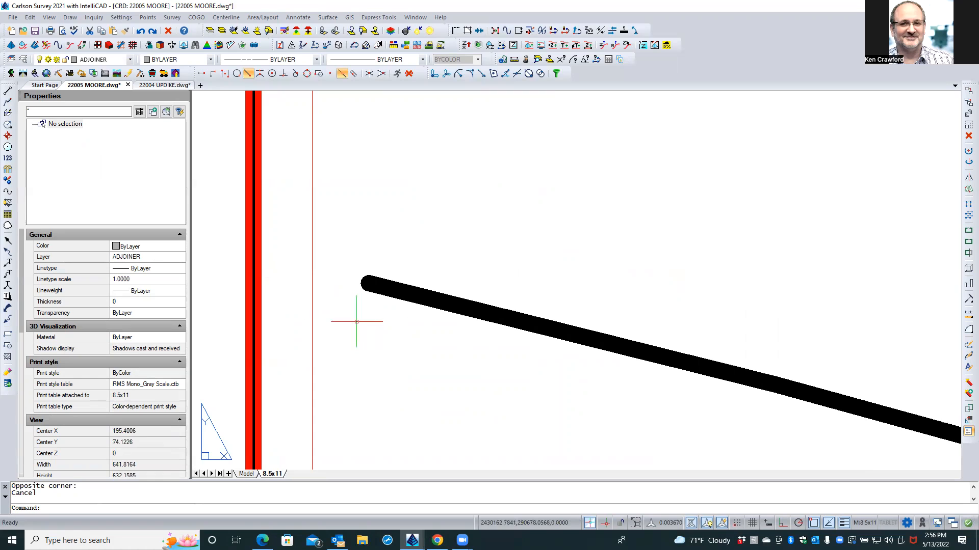
pyautogui.scroll(1, 356, 321)
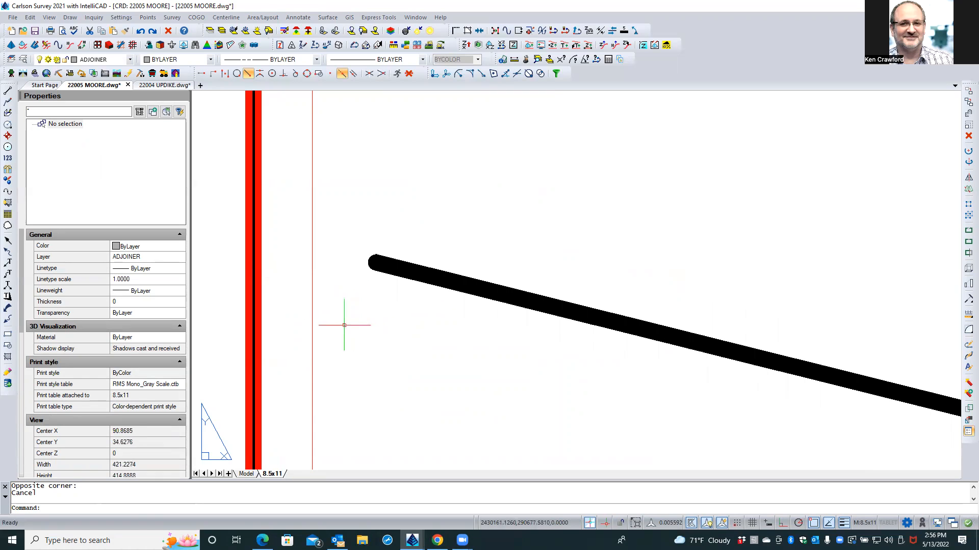
pyautogui.scroll(-5, 305, 346)
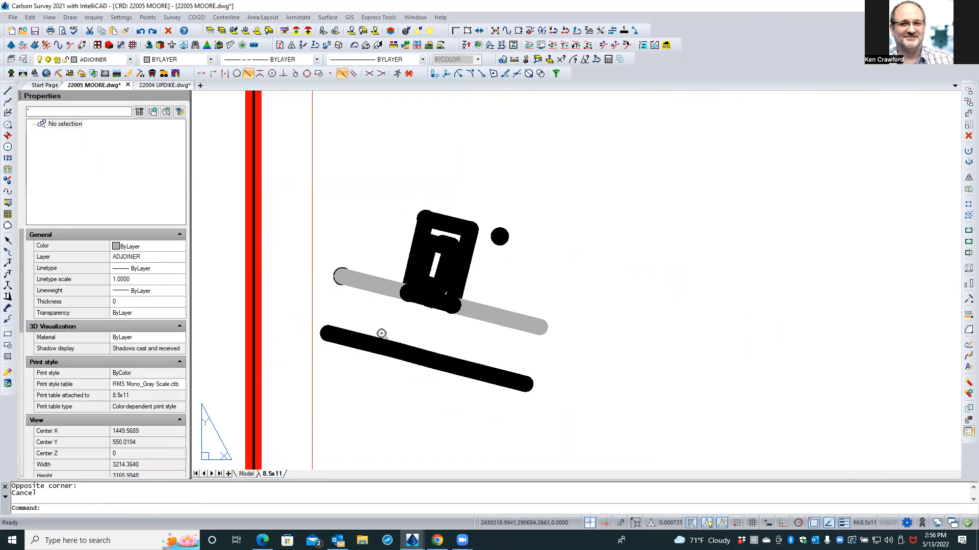
pyautogui.scroll(-6, 381, 334)
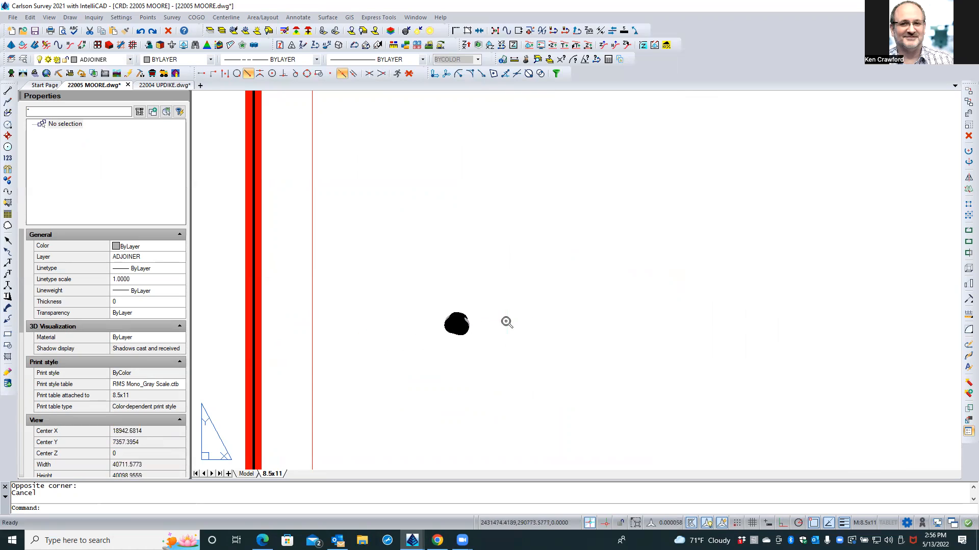
pyautogui.scroll(2, 502, 326)
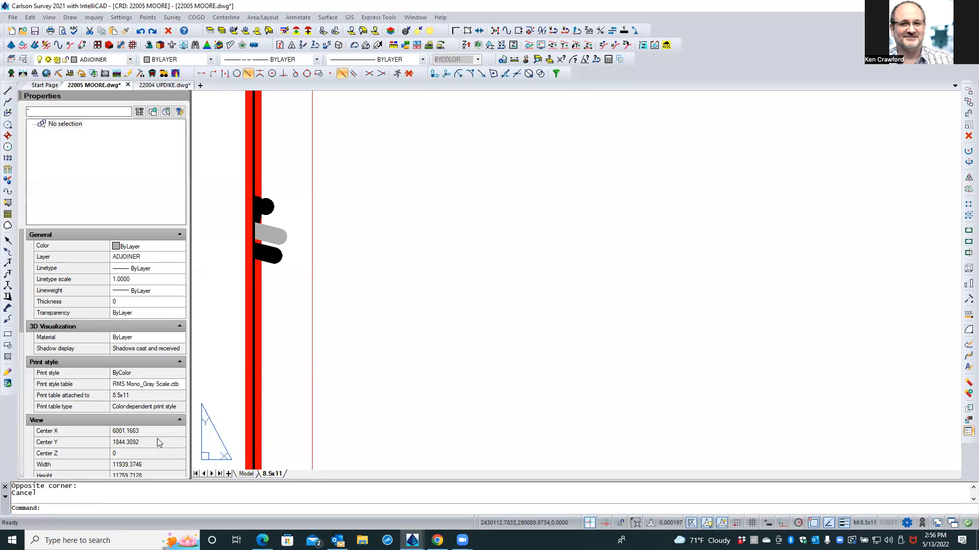
pyautogui.press('Escape')
pyautogui.doubleClick(213, 350)
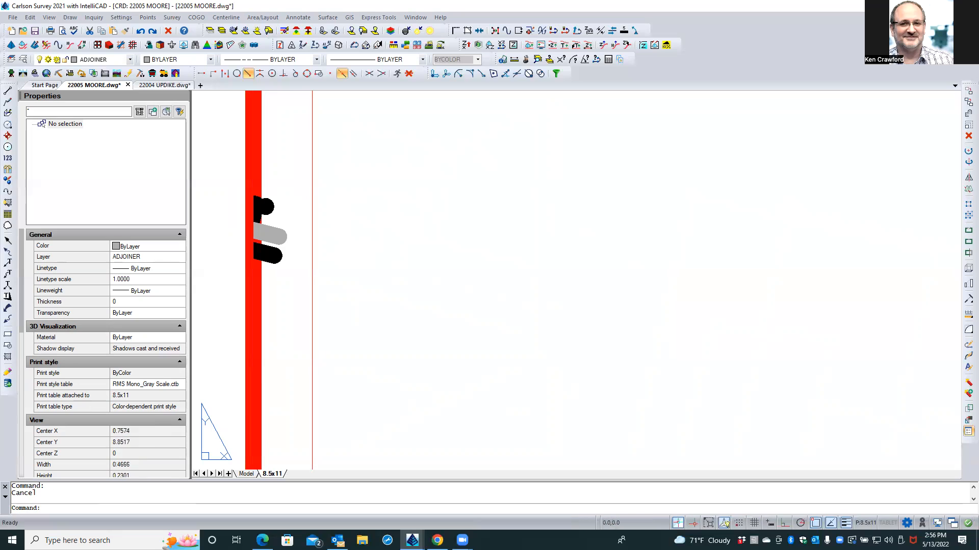
pyautogui.click(214, 350)
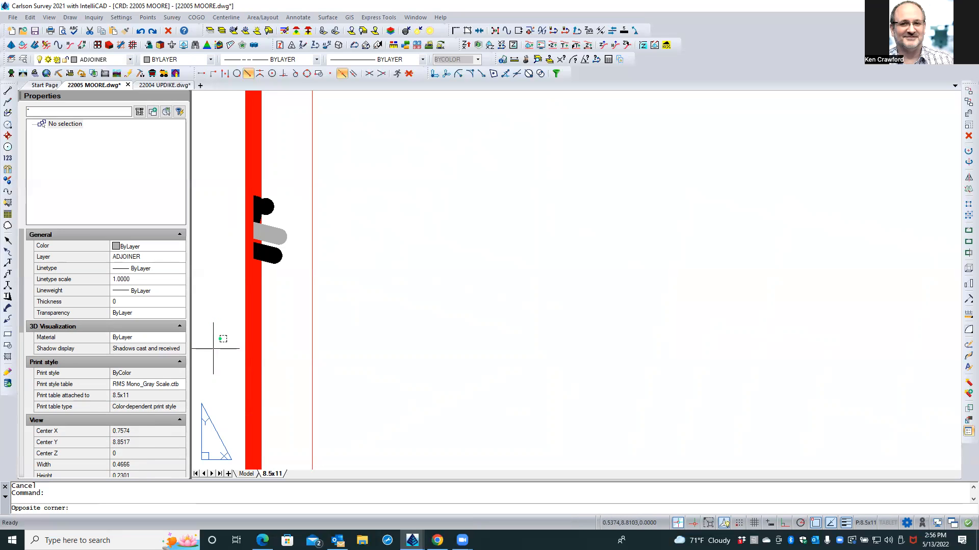
pyautogui.scroll(-4, 217, 347)
pyautogui.scroll(-10, 219, 345)
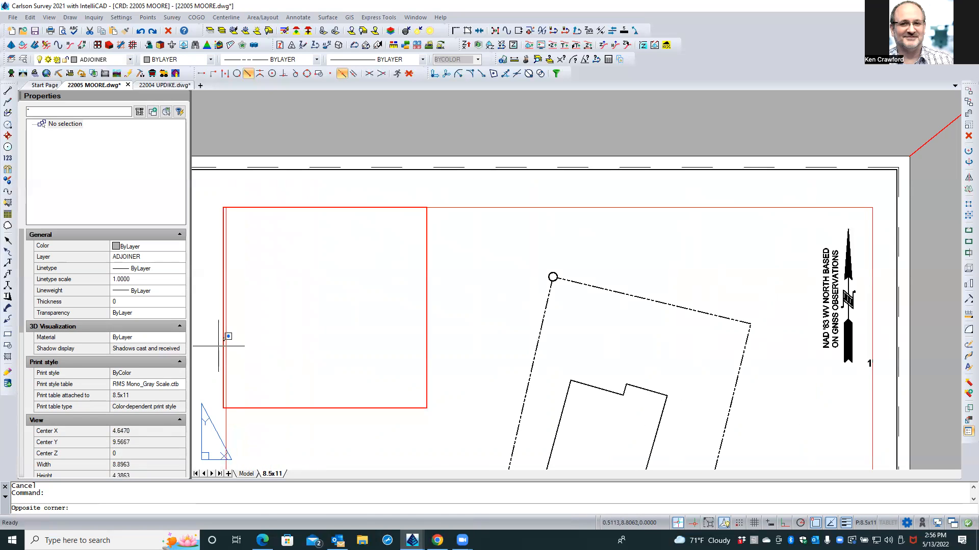
pyautogui.press('Escape')
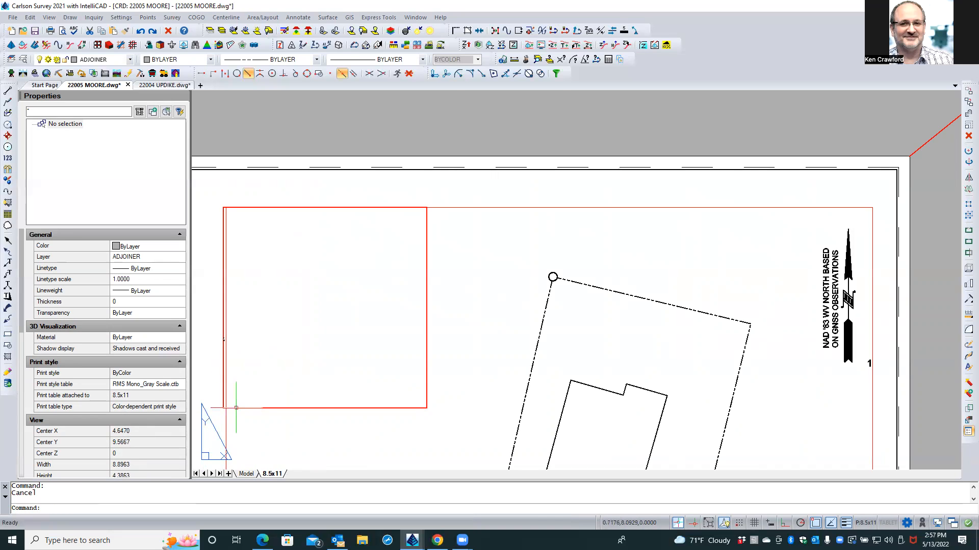
# Select the inset viewport and browse its available standard scales as far as the 1" = 100' group, leaving the current scale.
pyautogui.click(236, 408)
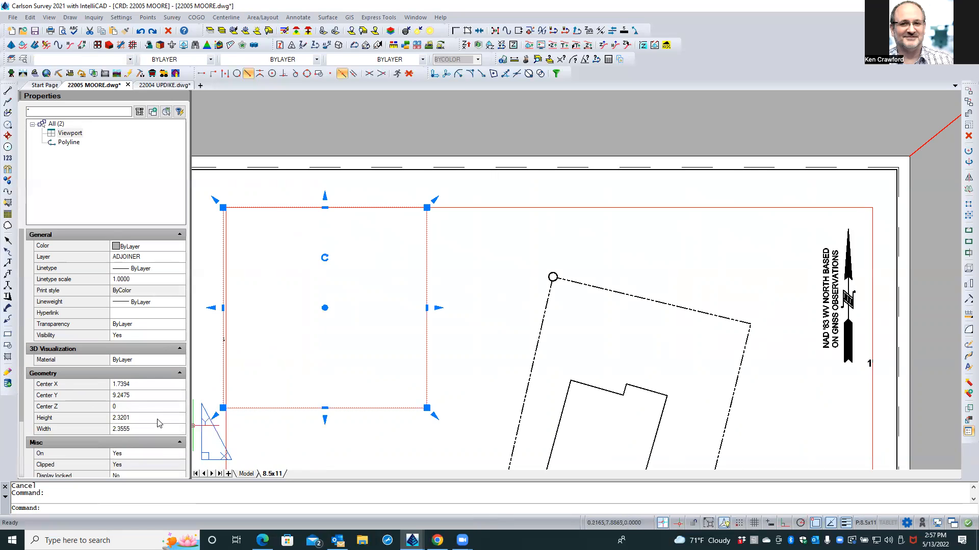
pyautogui.scroll(-1, 144, 405)
pyautogui.scroll(-1, 144, 406)
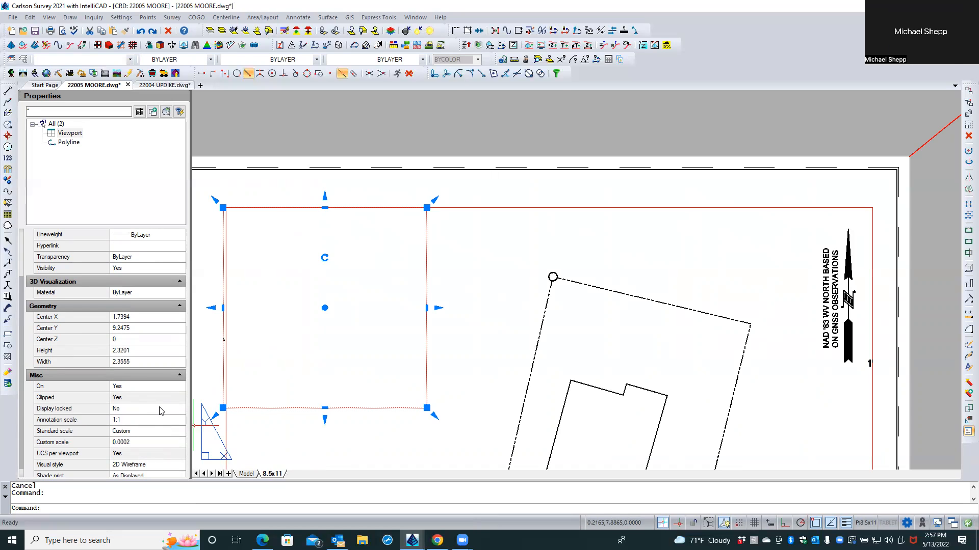
pyautogui.click(159, 433)
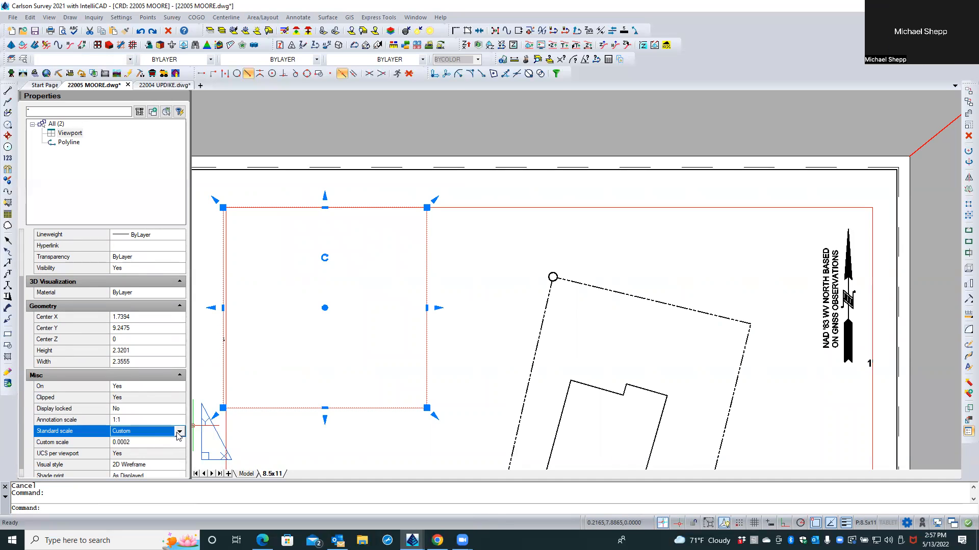
pyautogui.click(179, 433)
pyautogui.scroll(-3, 164, 466)
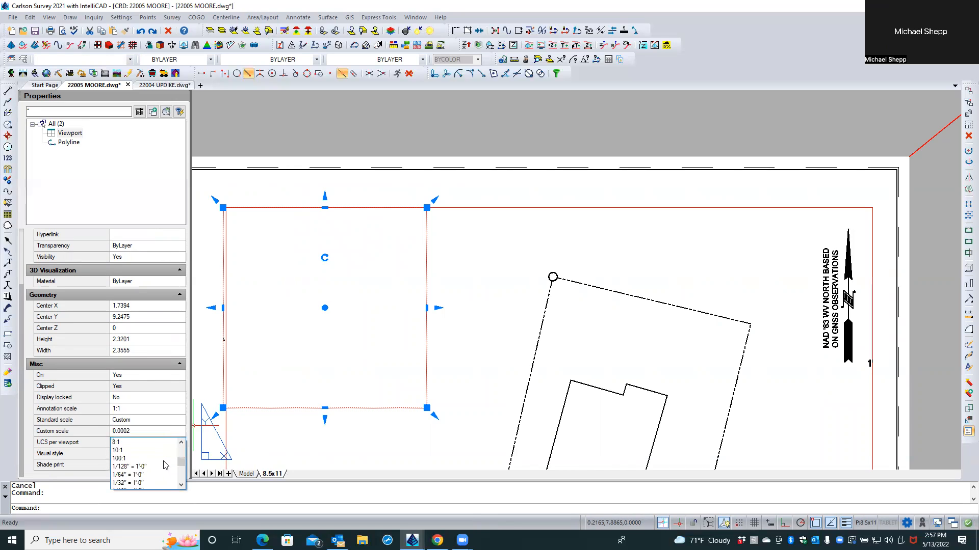
pyautogui.scroll(-4, 164, 466)
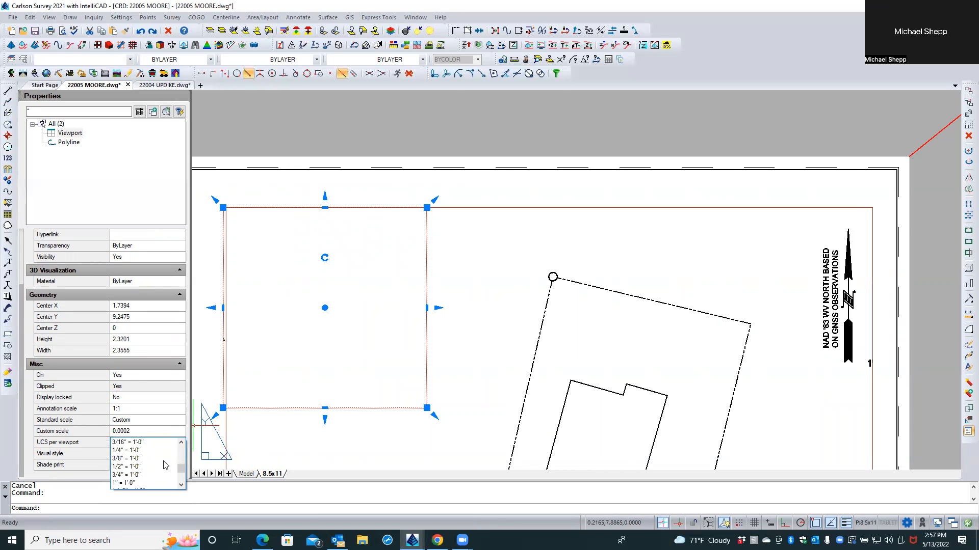
pyautogui.scroll(-5, 165, 465)
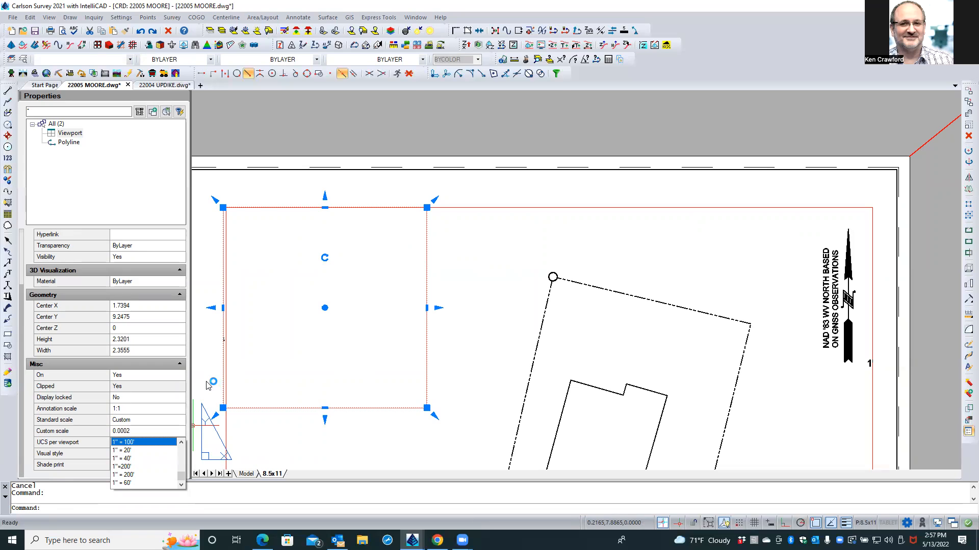
pyautogui.press('Escape')
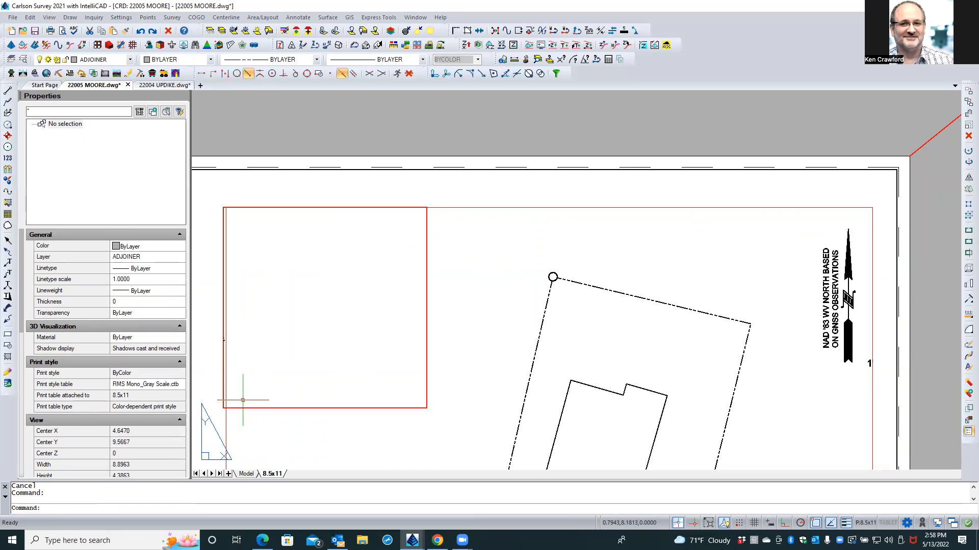
pyautogui.scroll(3, 243, 400)
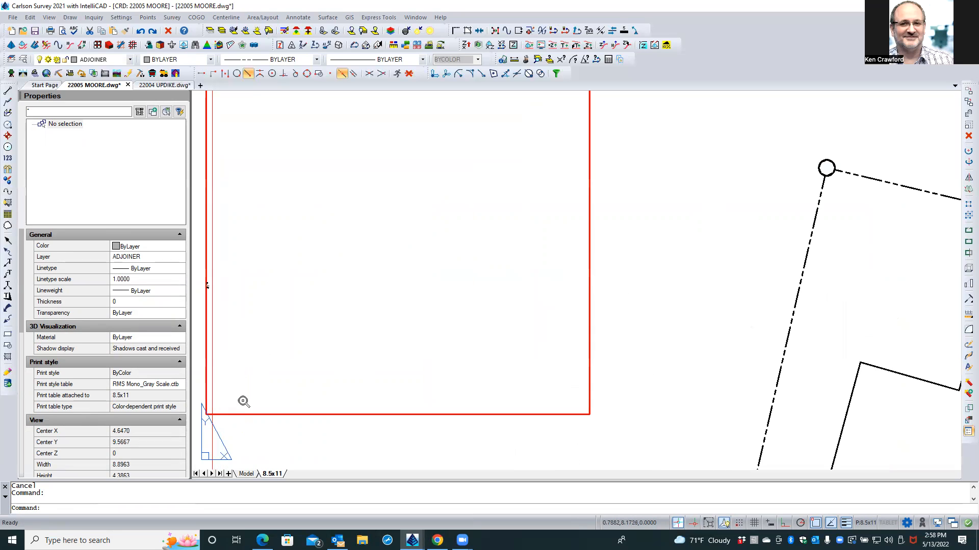
pyautogui.scroll(-3, 251, 398)
pyautogui.scroll(-3, 219, 395)
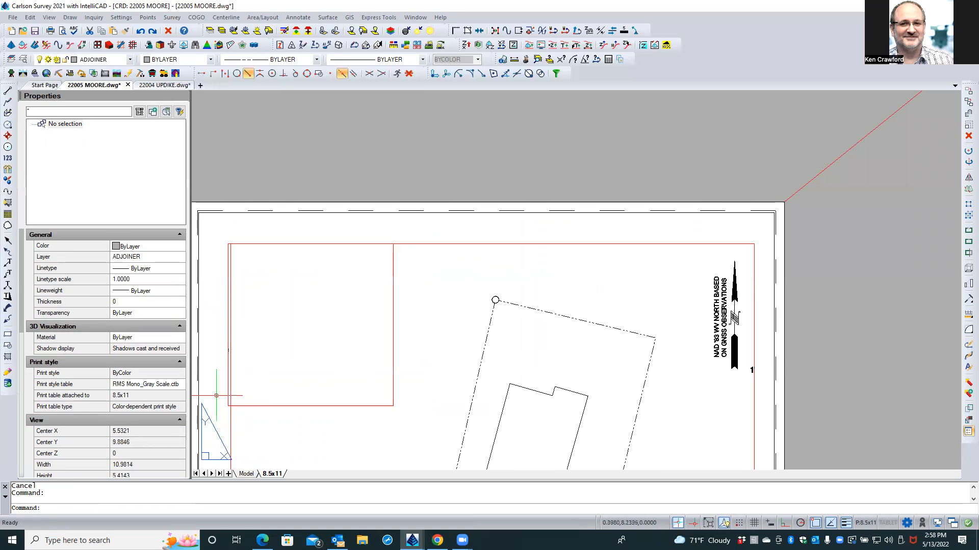
pyautogui.click(218, 395)
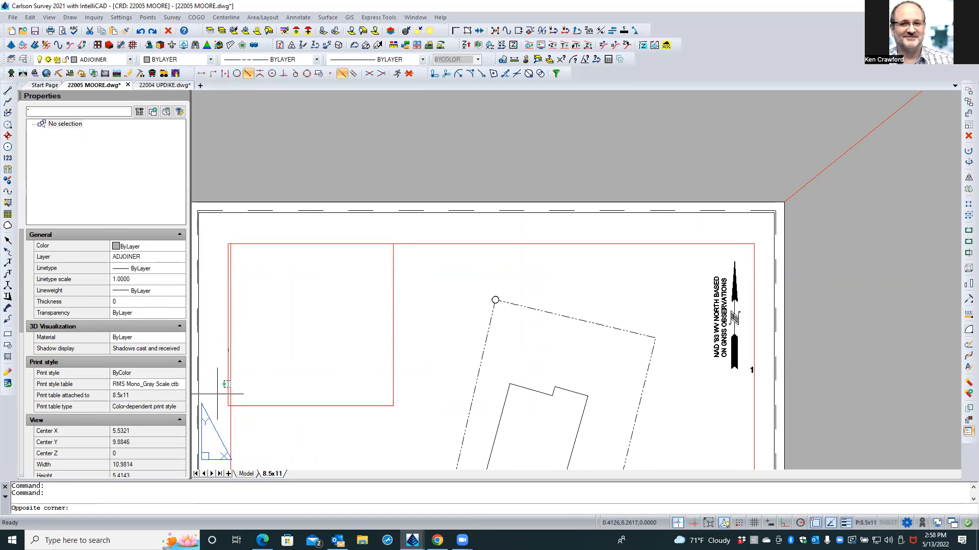
pyautogui.press('Escape')
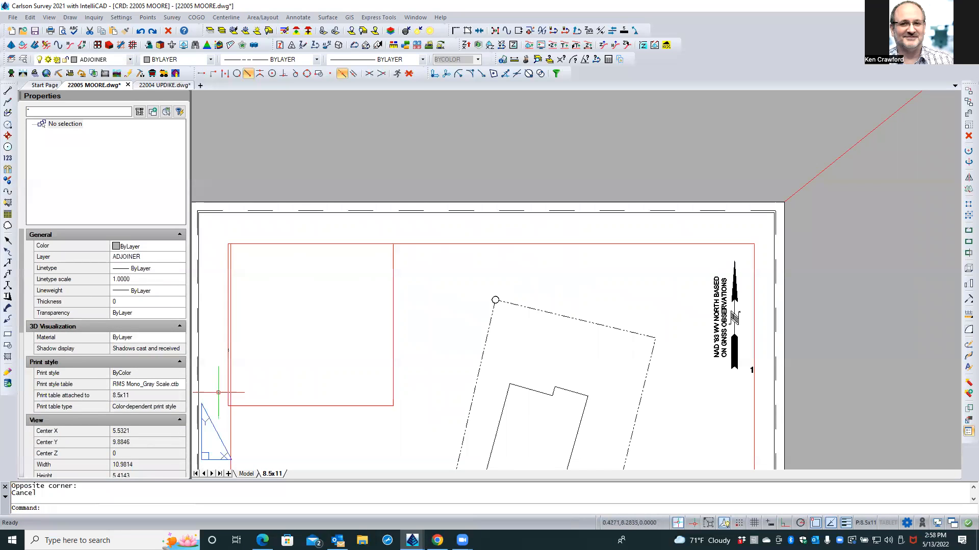
# Move the inset viewport and its boundary polyline to the VPORTS layer, and reselect the frame to check its layer.
pyautogui.scroll(4, 222, 390)
pyautogui.scroll(4, 223, 389)
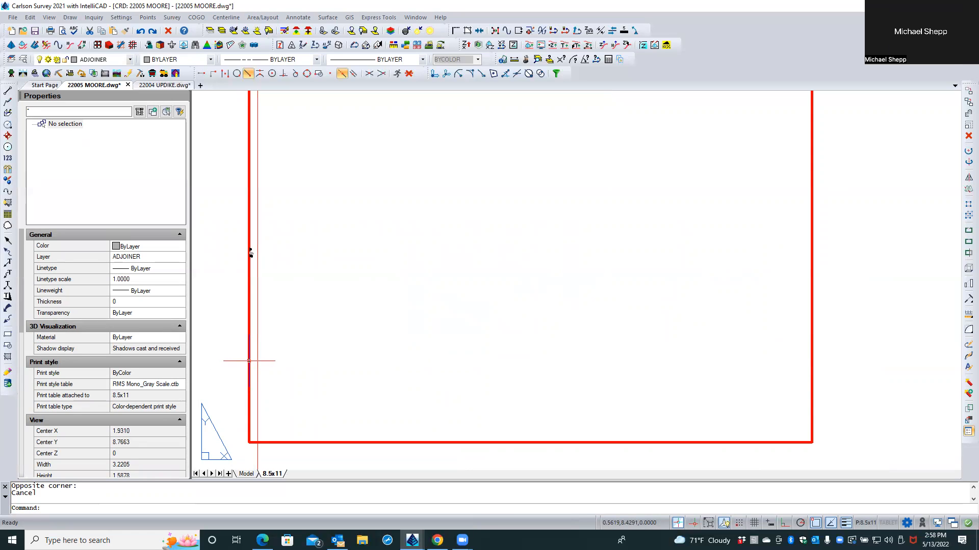
pyautogui.click(248, 360)
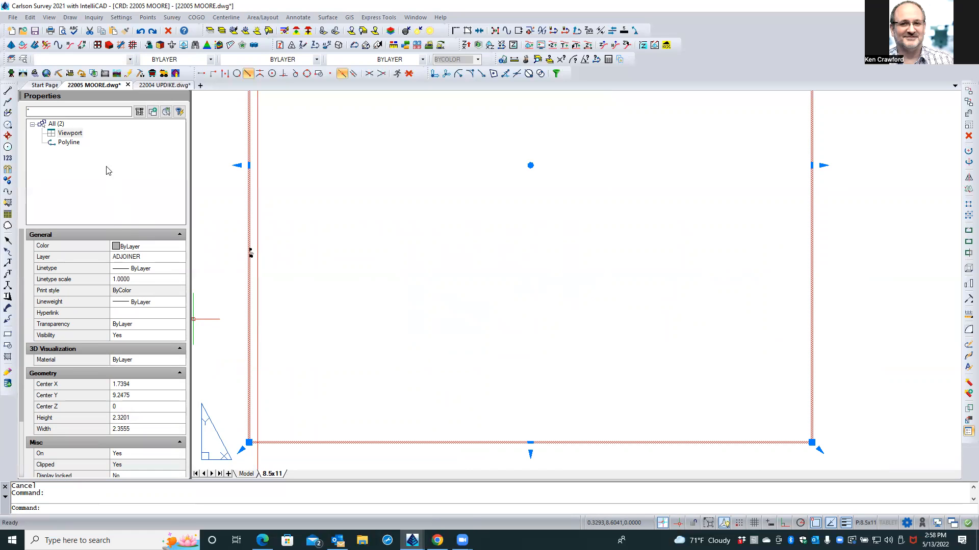
pyautogui.click(175, 261)
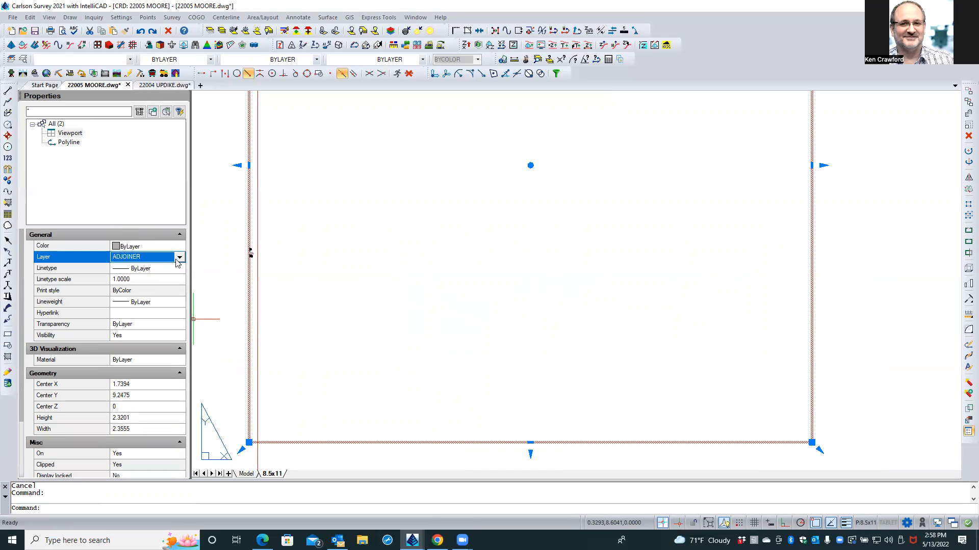
pyautogui.click(180, 259)
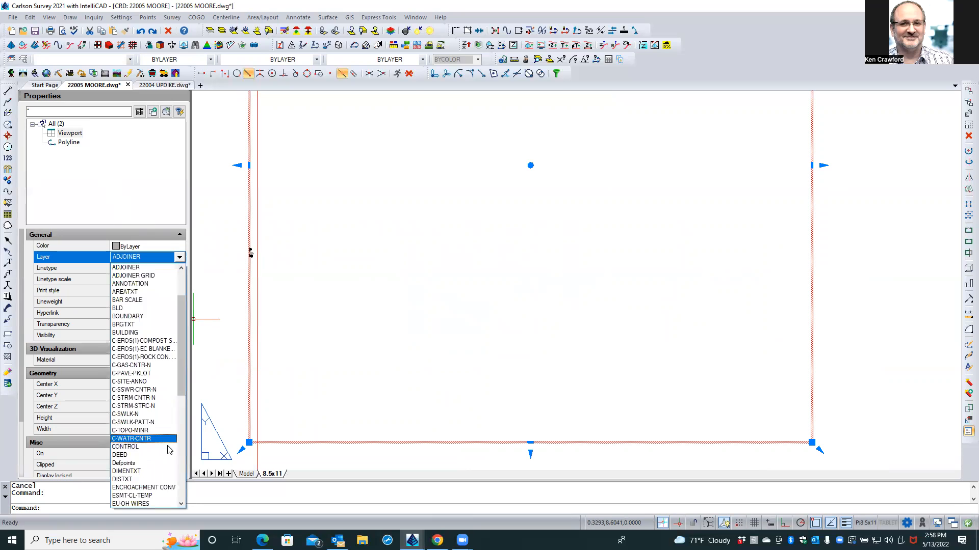
pyautogui.scroll(-10, 153, 443)
pyautogui.scroll(-1, 161, 455)
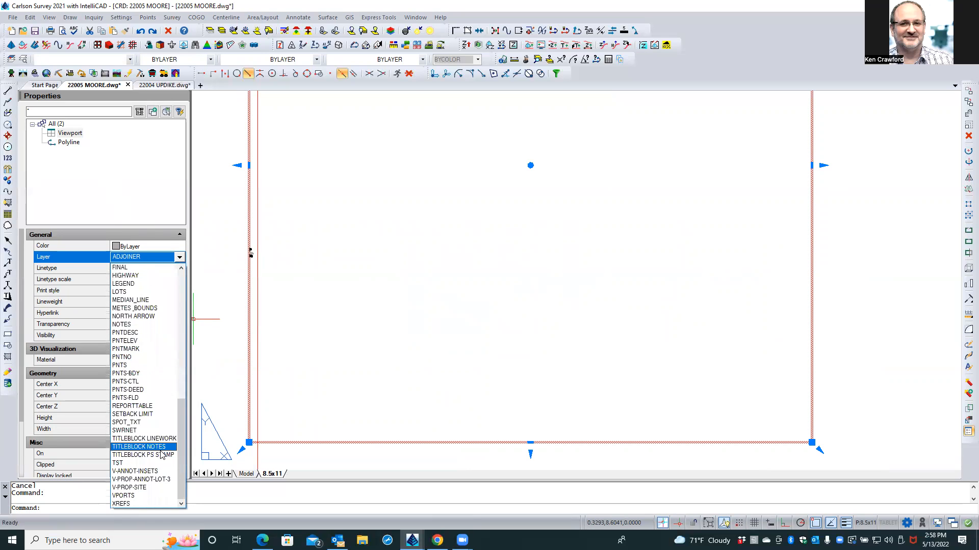
pyautogui.click(155, 496)
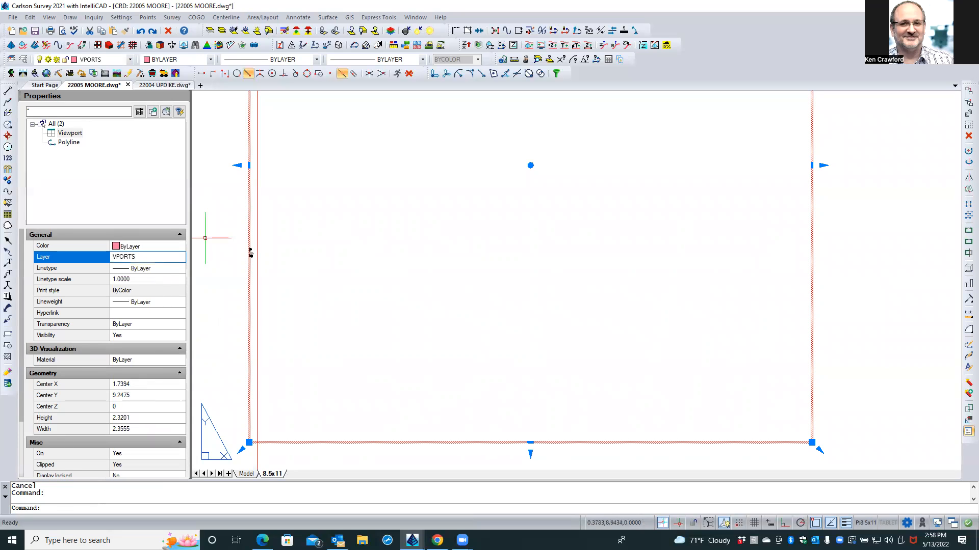
pyautogui.press('Escape')
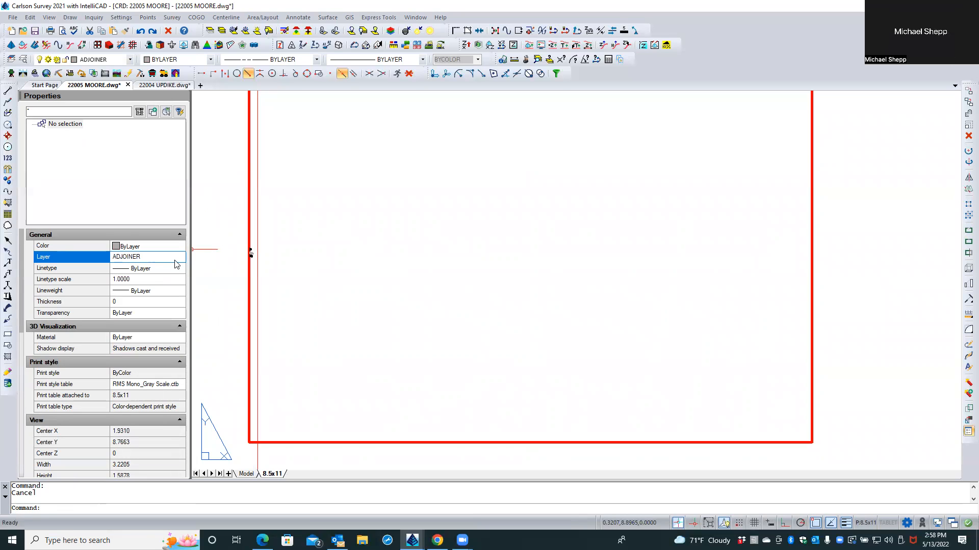
pyautogui.click(249, 328)
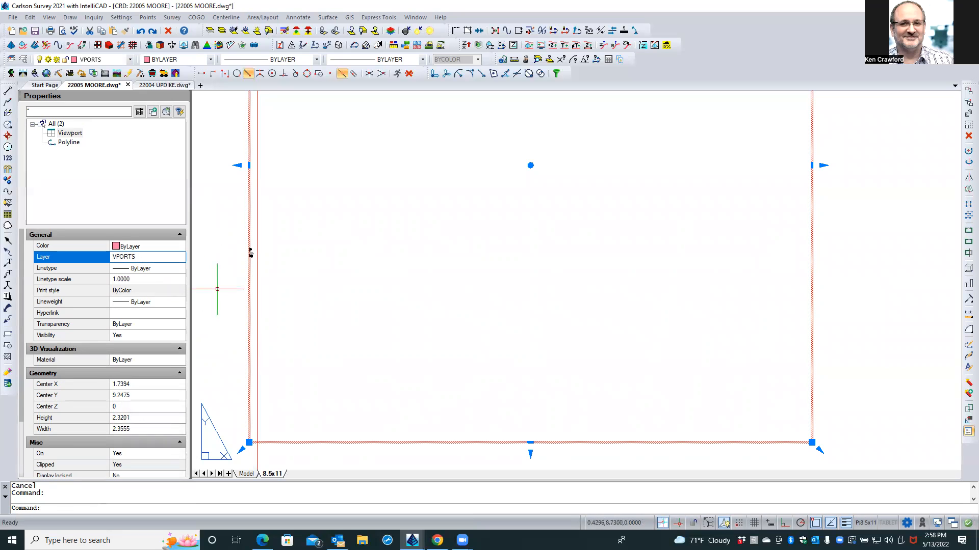
pyautogui.press('Escape')
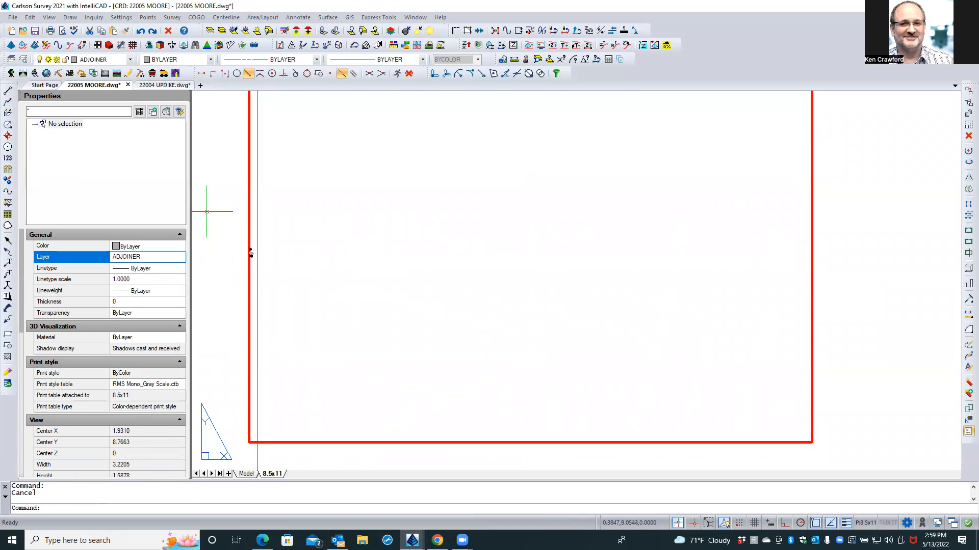
# Activate the inset viewport's model space from the thin strip between its left edge and the main viewport's frame.
pyautogui.scroll(-1, 221, 230)
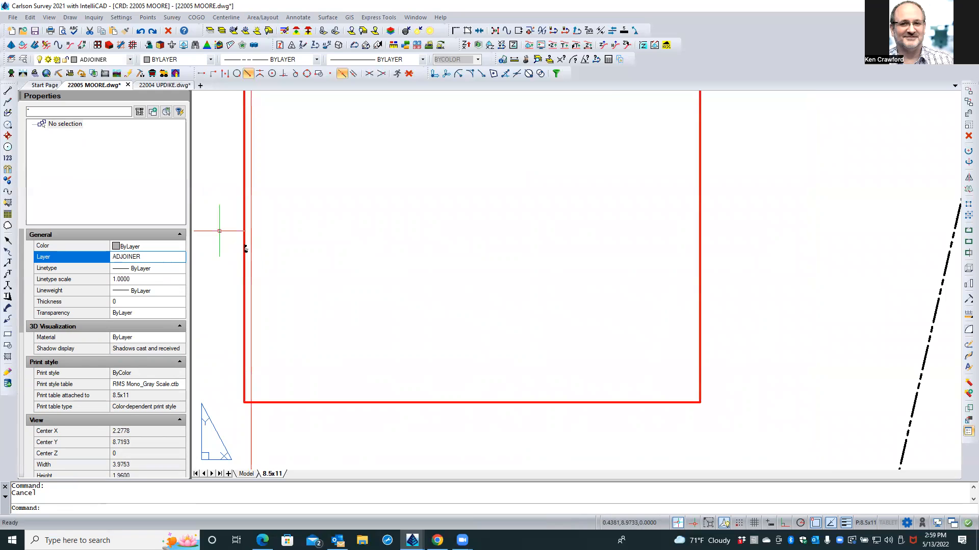
pyautogui.scroll(-1, 219, 231)
pyautogui.scroll(-1, 219, 231)
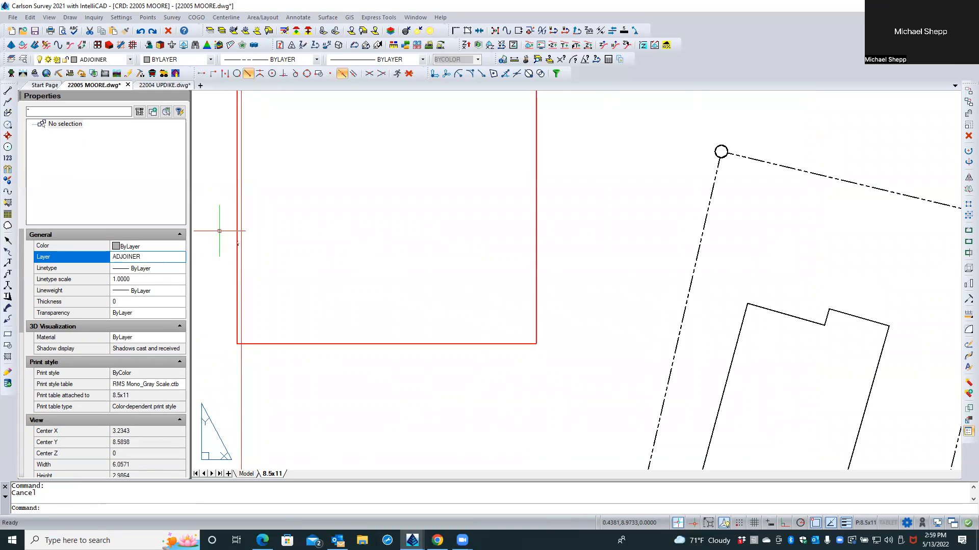
pyautogui.scroll(2, 219, 231)
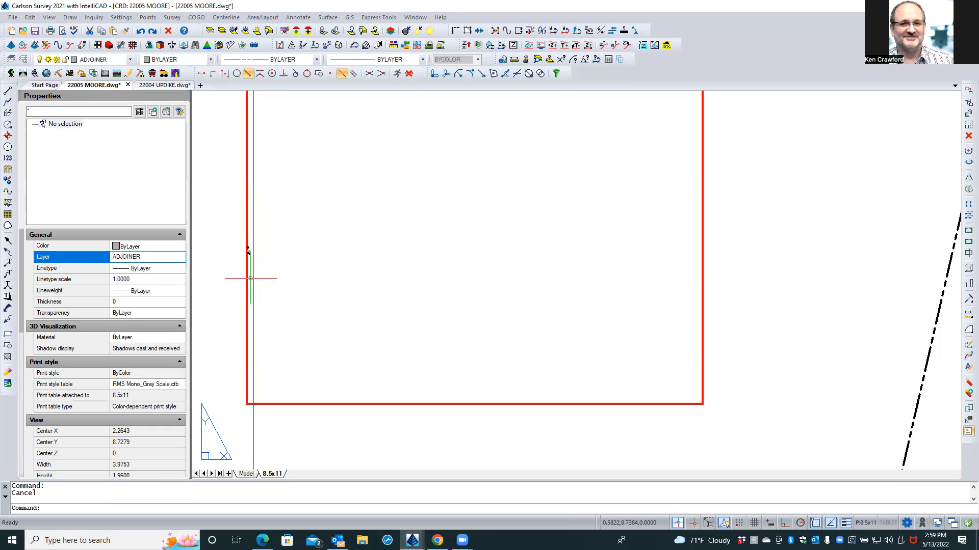
pyautogui.scroll(5, 250, 278)
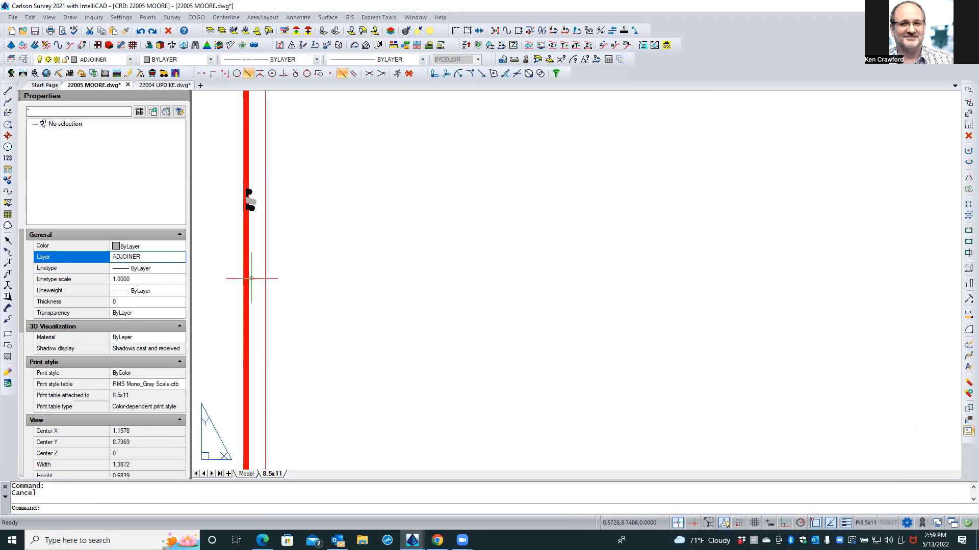
pyautogui.doubleClick(256, 253)
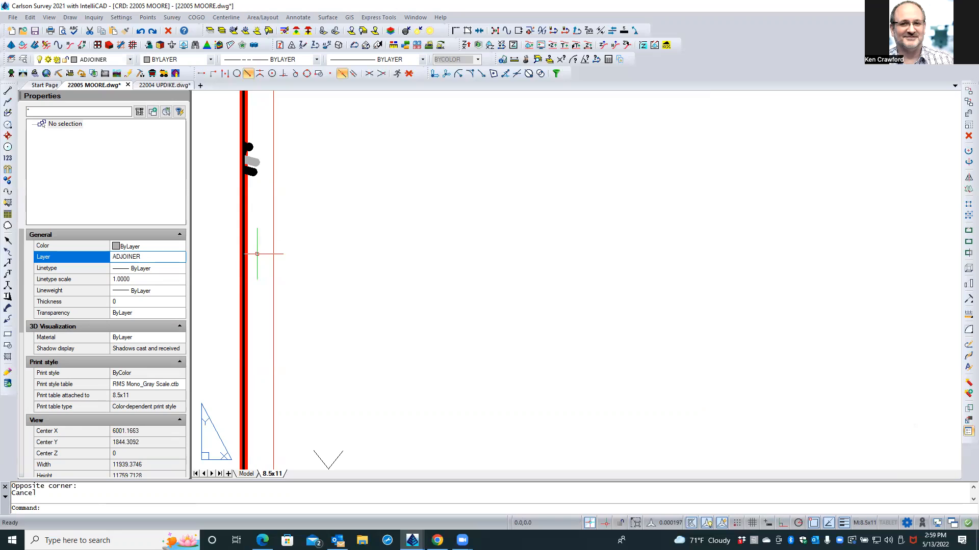
# Zoom the survey drawing further out inside the active inset viewport, and switch back to paper space.
pyautogui.scroll(-1, 257, 254)
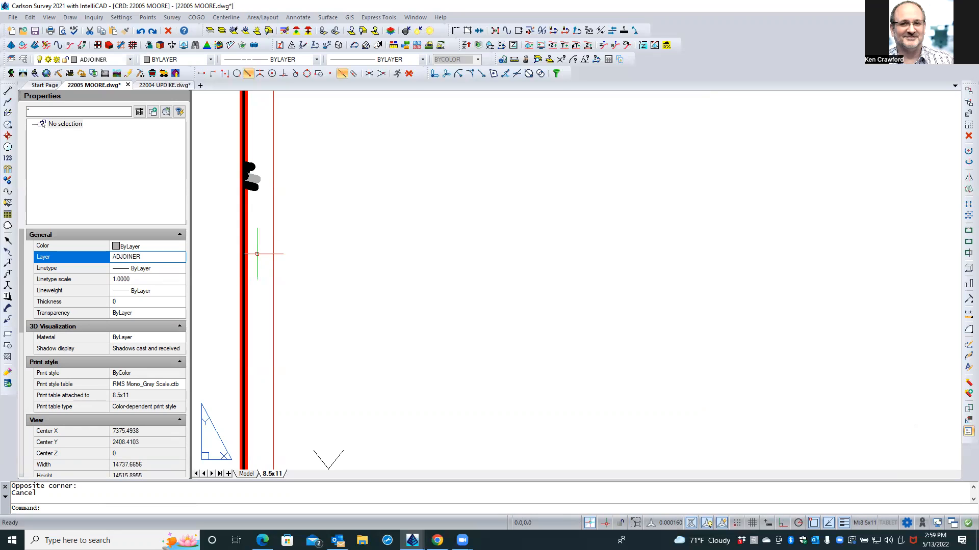
pyautogui.scroll(-2, 257, 253)
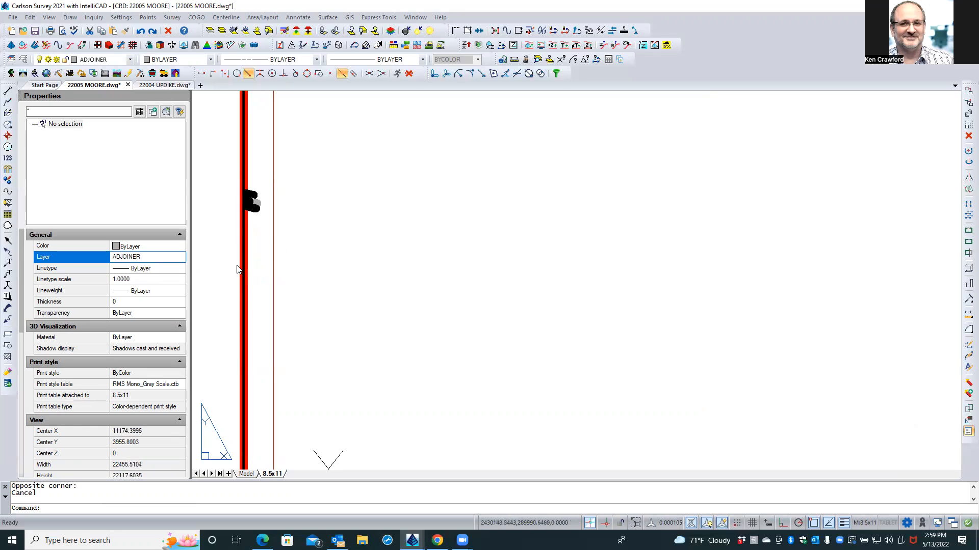
pyautogui.scroll(-4, 262, 260)
pyautogui.scroll(-2, 304, 300)
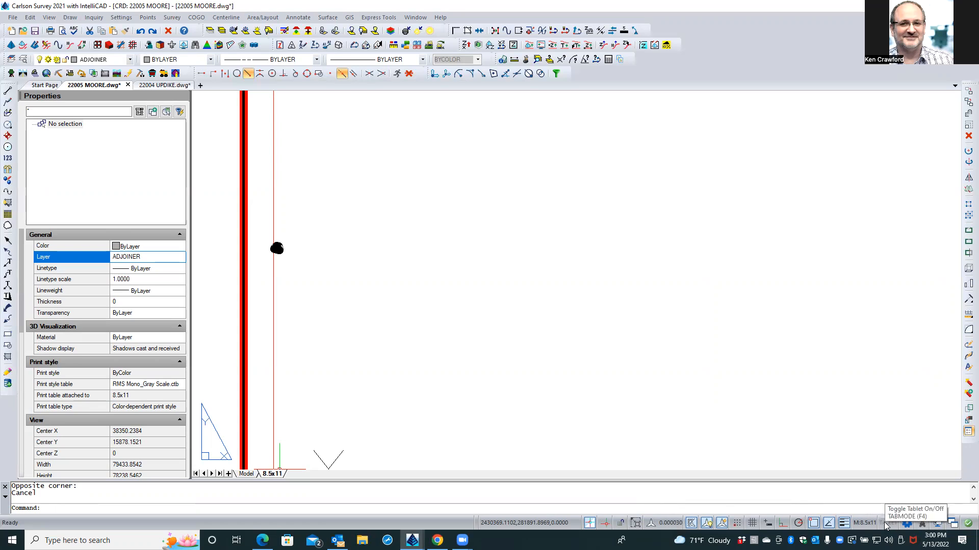
pyautogui.click(885, 525)
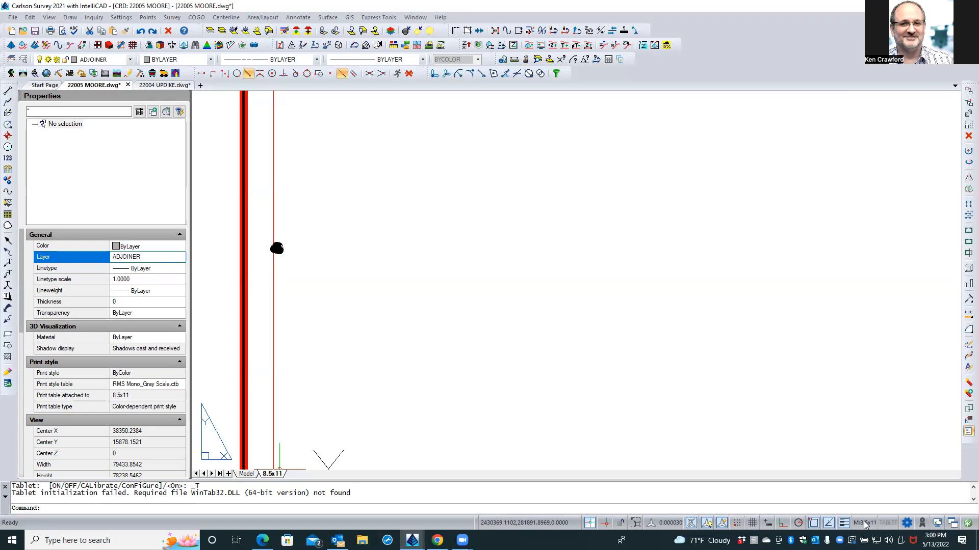
pyautogui.click(865, 523)
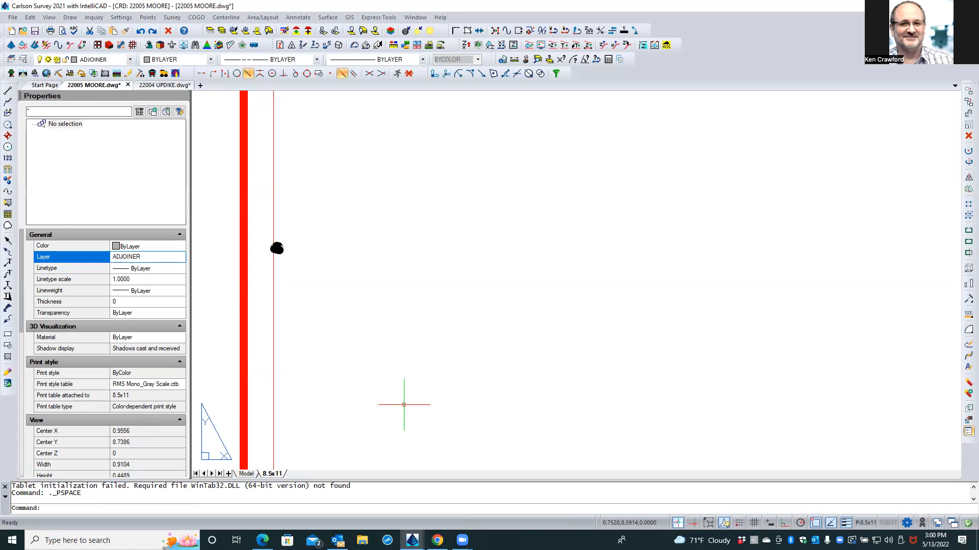
# Bring the whole inset frame into view, switch into its model space, and return to paper space.
pyautogui.scroll(-3, 404, 404)
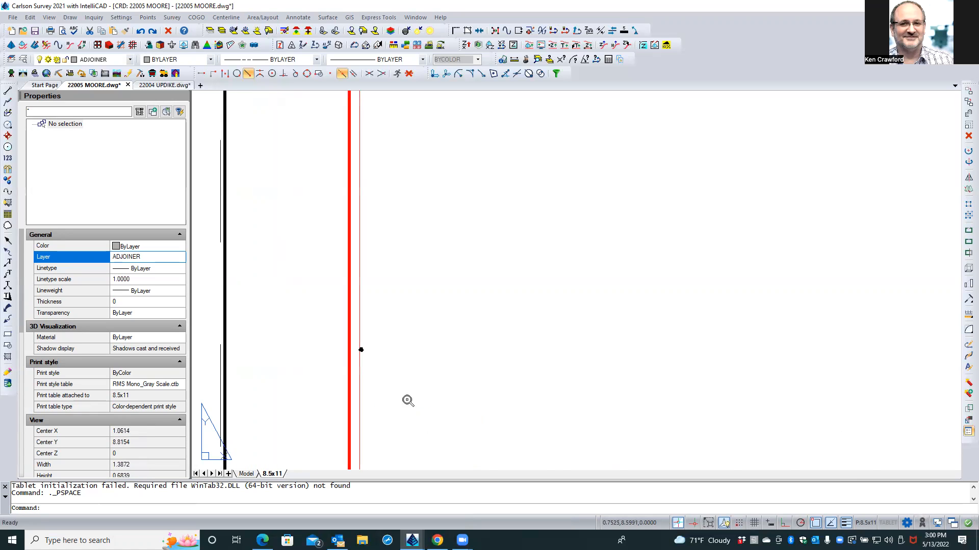
pyautogui.scroll(-6, 407, 401)
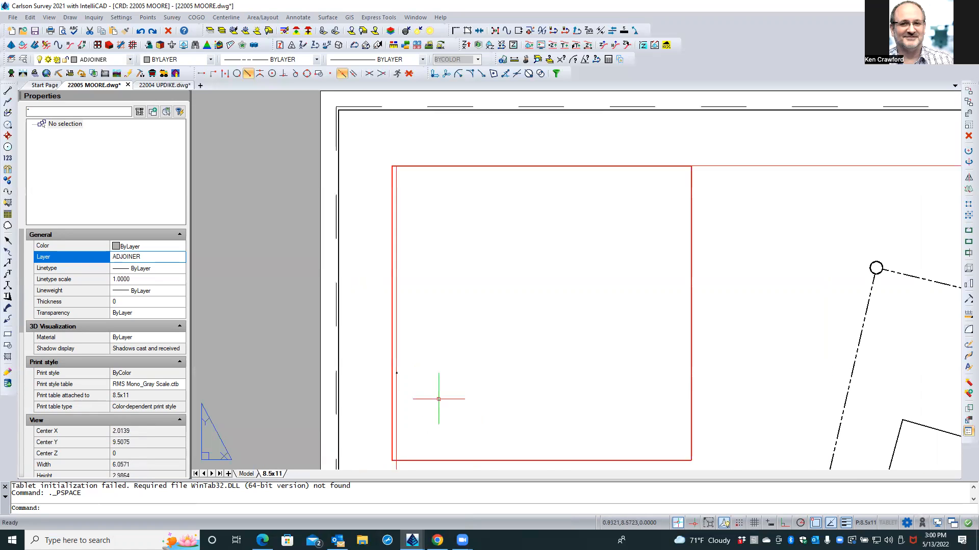
pyautogui.scroll(-2, 438, 399)
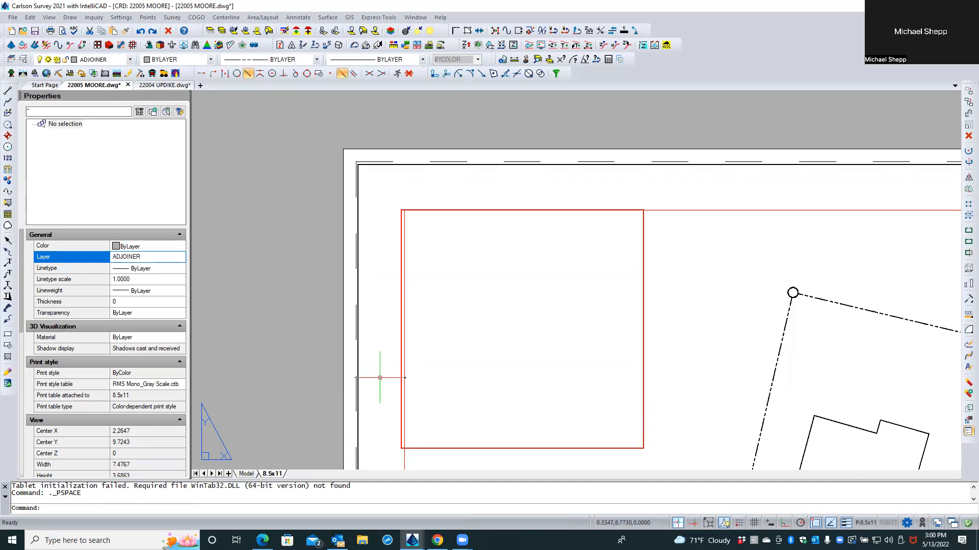
pyautogui.click(861, 524)
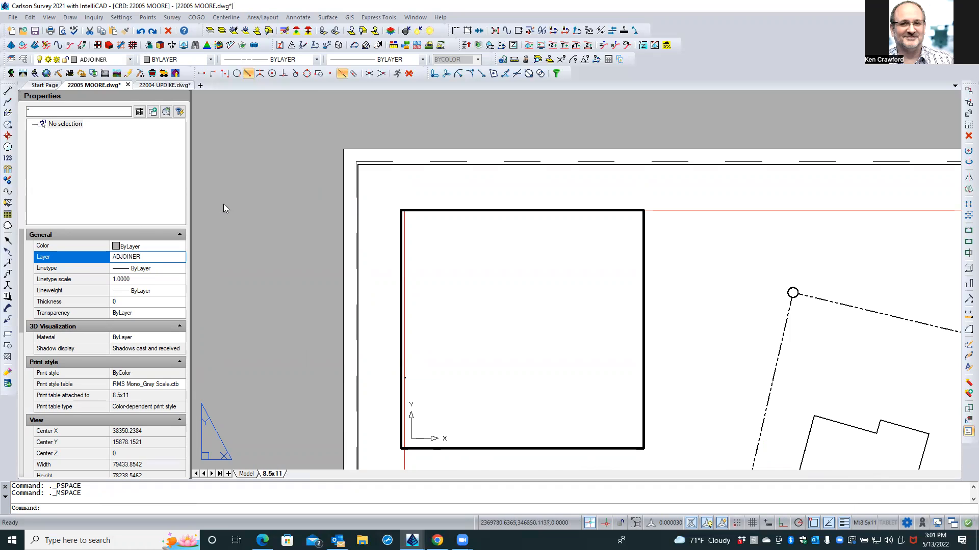
pyautogui.doubleClick(377, 273)
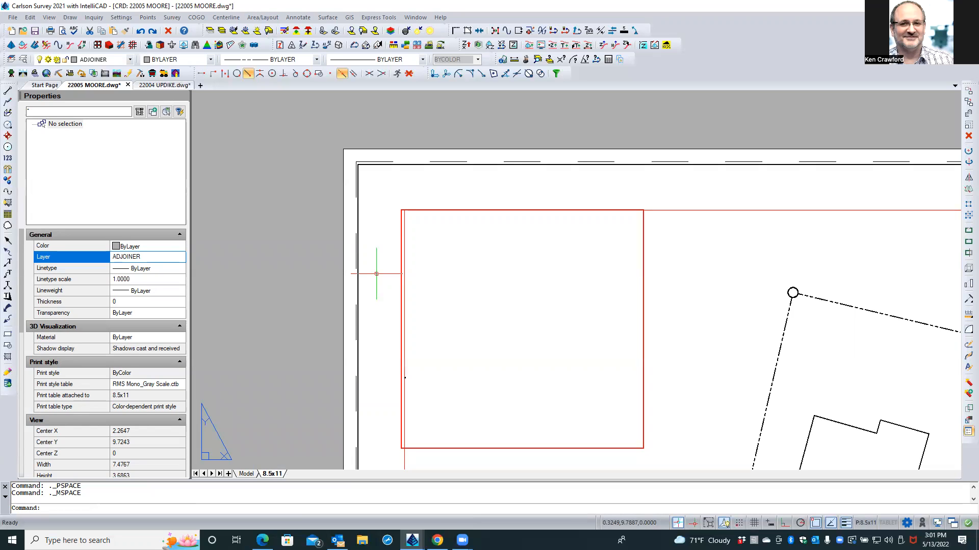
# Activate the inset viewport's model space and fit the full extents of the survey drawing inside it.
pyautogui.click(404, 463)
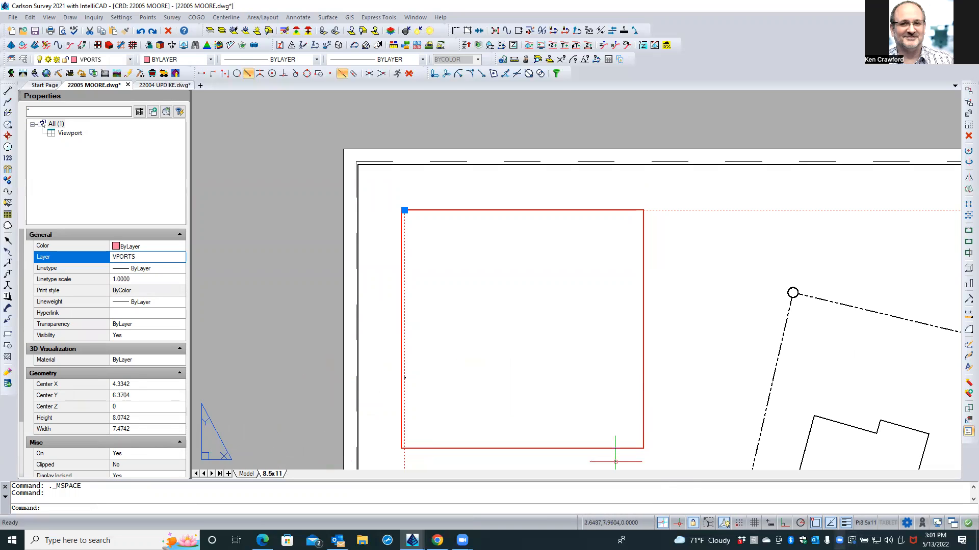
pyautogui.click(861, 523)
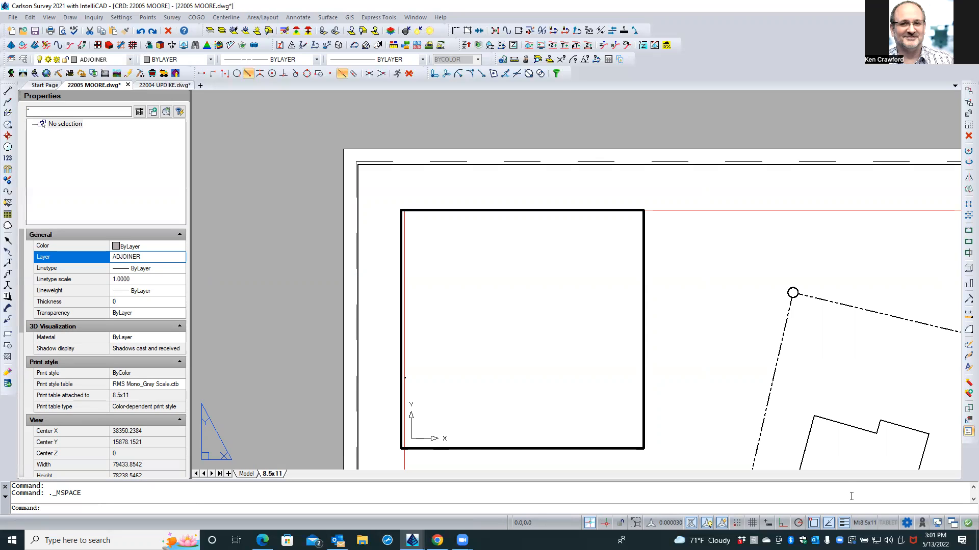
pyautogui.write('ZE')
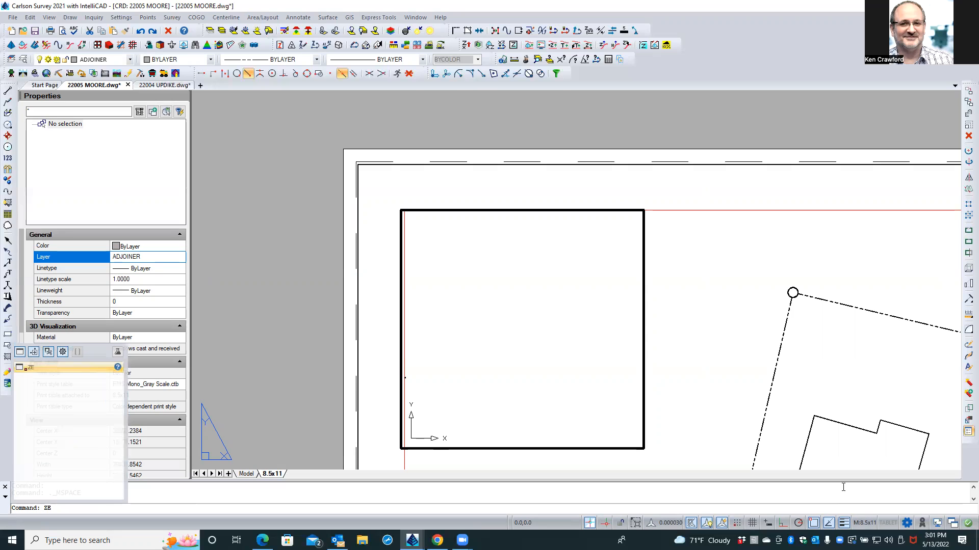
pyautogui.press('Return')
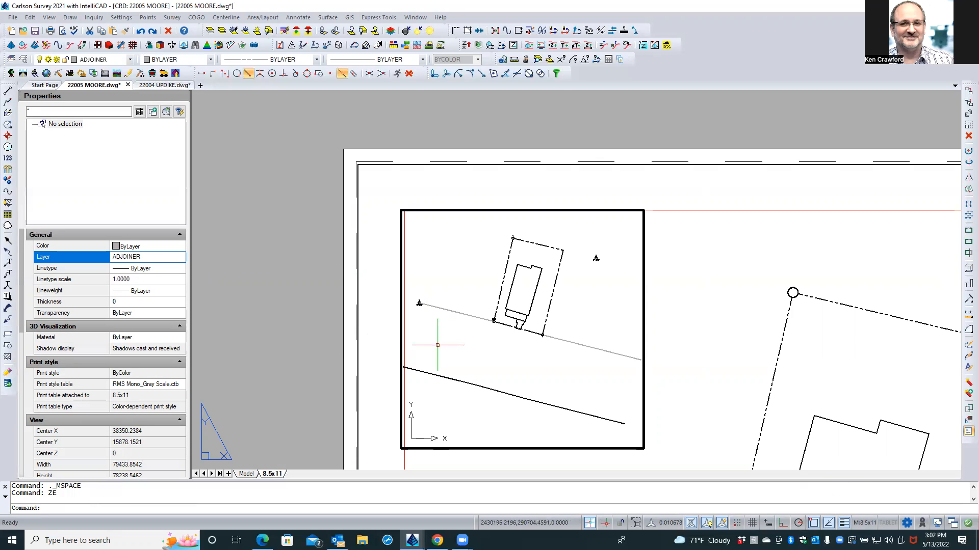
# Shrink the survey drawing to a tiny size in the lower right of the inset viewport, and return to paper space.
pyautogui.scroll(-4, 437, 346)
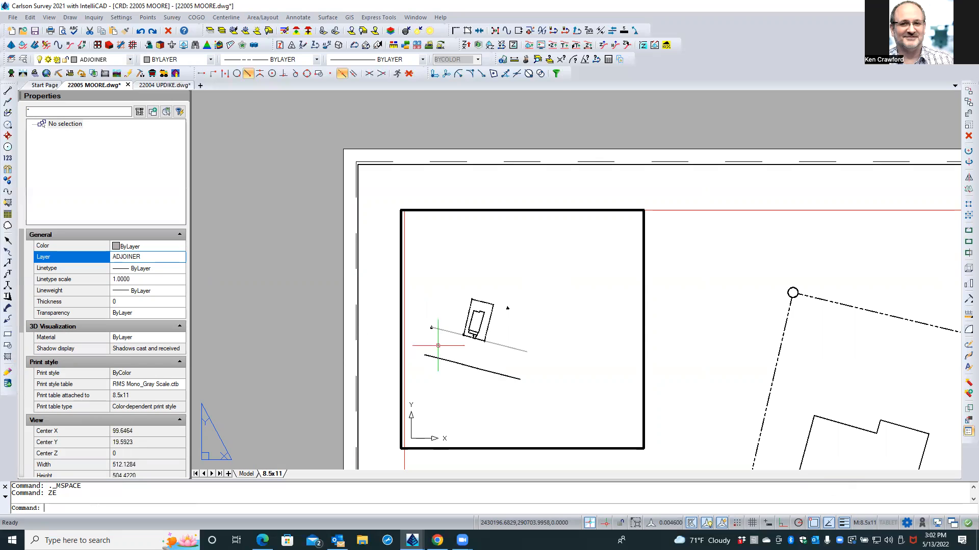
pyautogui.scroll(-1, 438, 345)
pyautogui.moveTo(442, 349); pyautogui.dragTo(557, 378, button='middle')
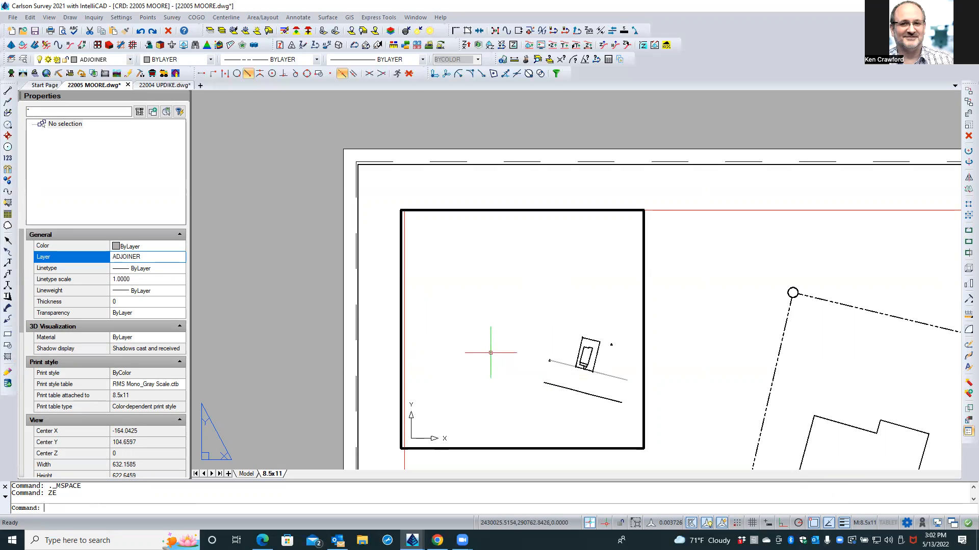
pyautogui.scroll(-1, 490, 353)
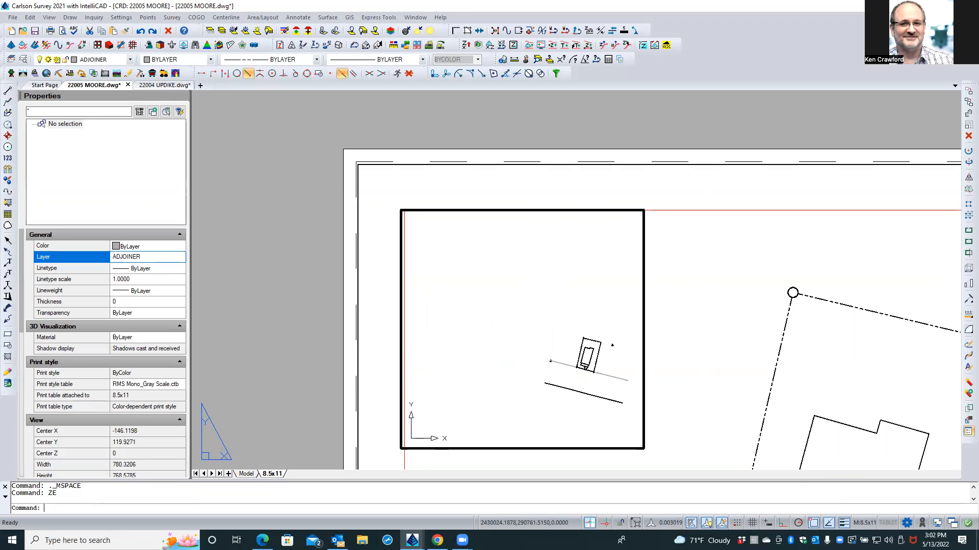
pyautogui.scroll(-4, 478, 344)
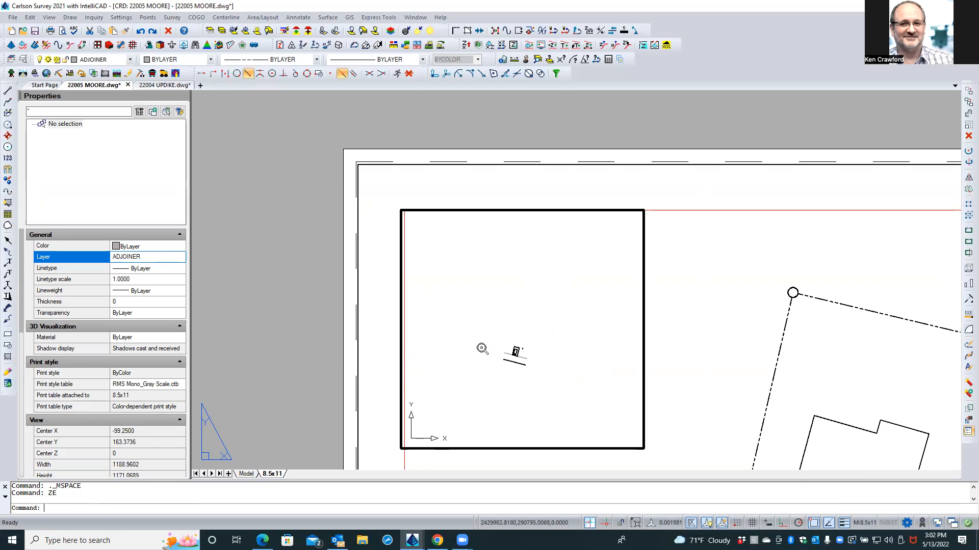
pyautogui.moveTo(483, 355); pyautogui.dragTo(581, 404, button='middle')
pyautogui.scroll(-3, 516, 362)
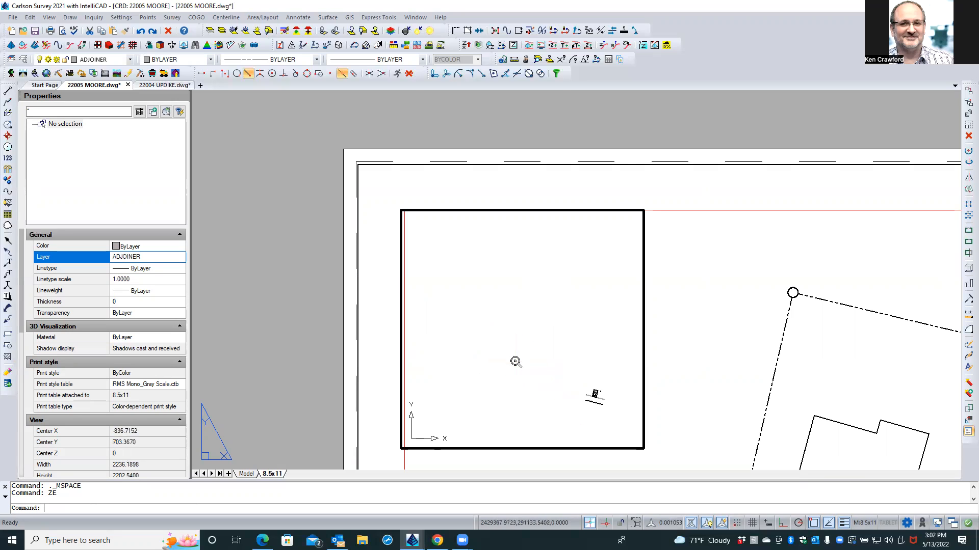
pyautogui.moveTo(507, 359); pyautogui.dragTo(595, 396, button='middle')
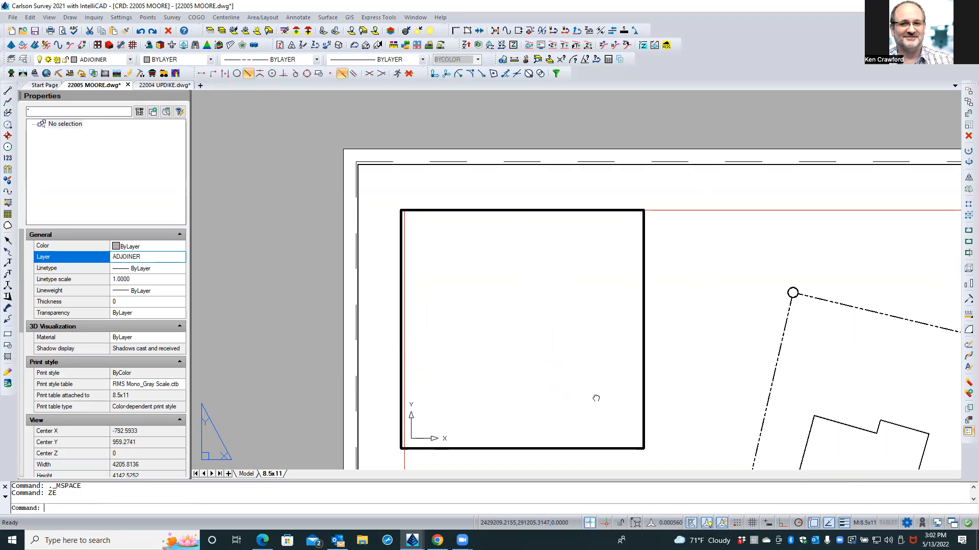
pyautogui.scroll(-3, 510, 373)
pyautogui.moveTo(507, 371); pyautogui.dragTo(560, 399, button='middle')
pyautogui.scroll(-1, 527, 378)
pyautogui.scroll(-2, 492, 352)
pyautogui.scroll(-2, 491, 352)
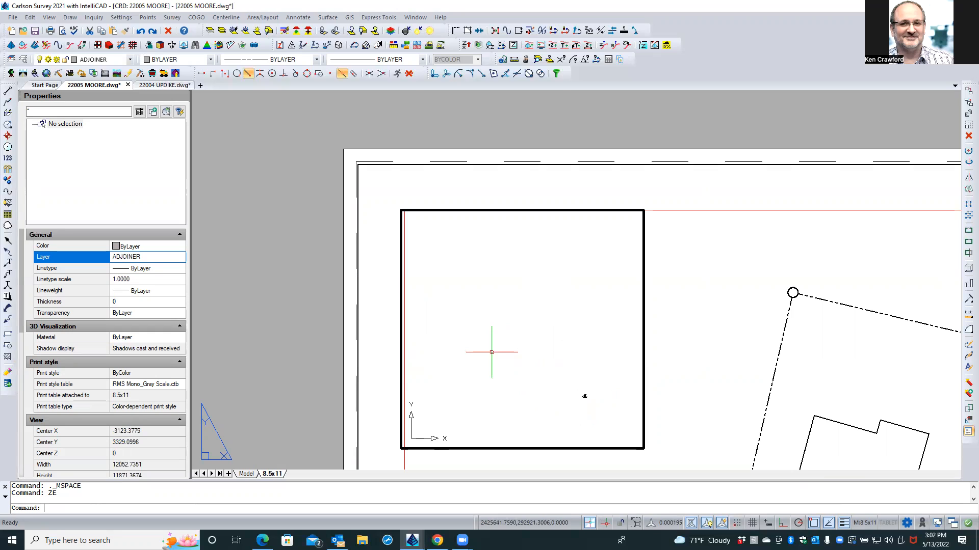
pyautogui.doubleClick(377, 343)
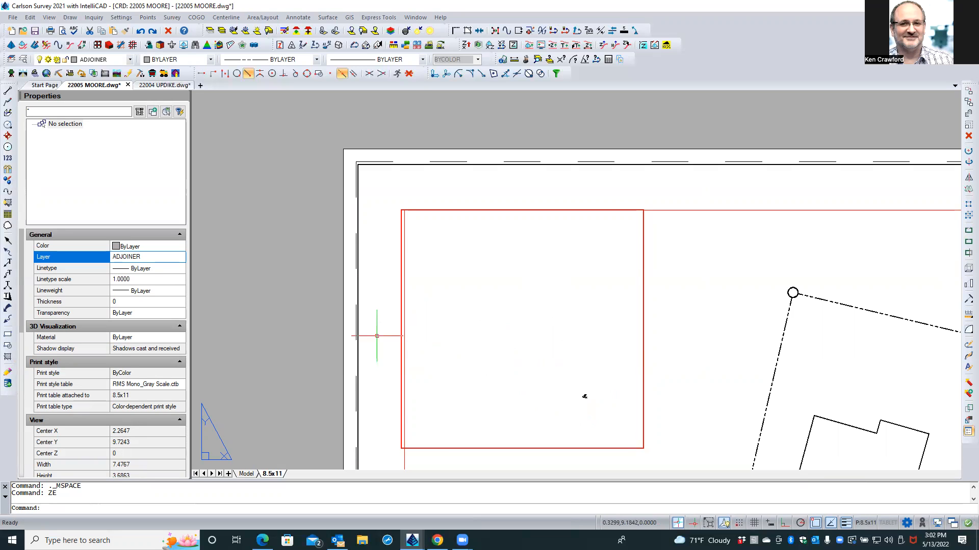
# Switch to the Model layout with open space west of the survey drawing, and list the drawing's external references.
pyautogui.click(246, 474)
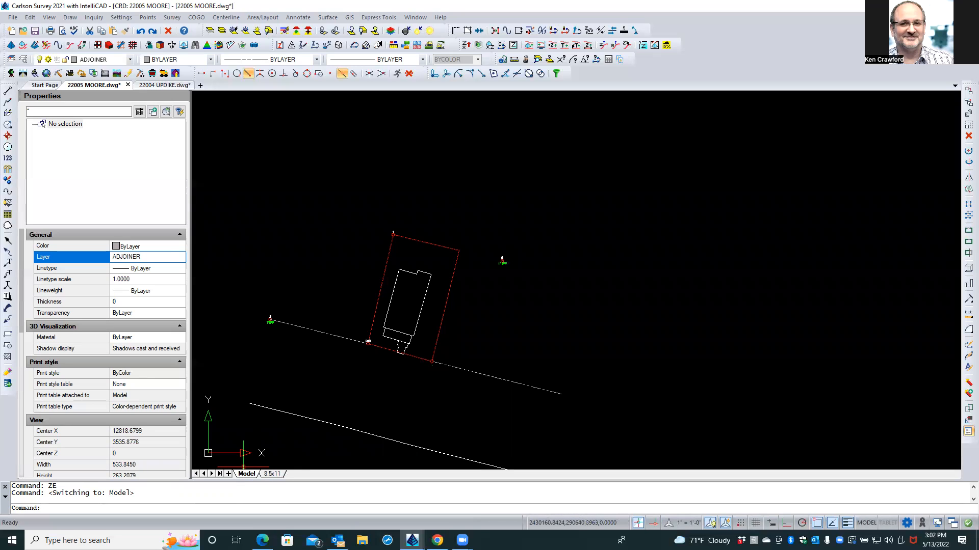
pyautogui.scroll(-8, 389, 422)
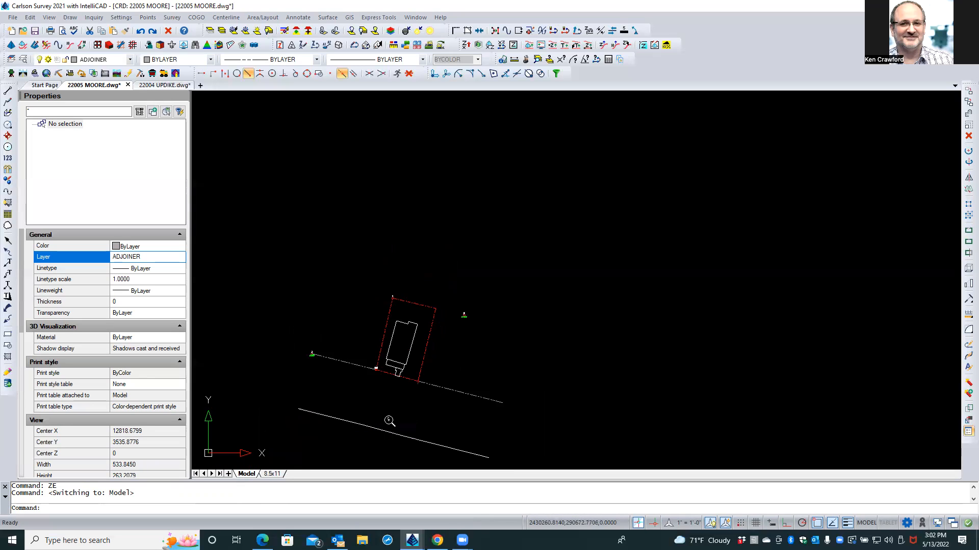
pyautogui.scroll(-6, 317, 348)
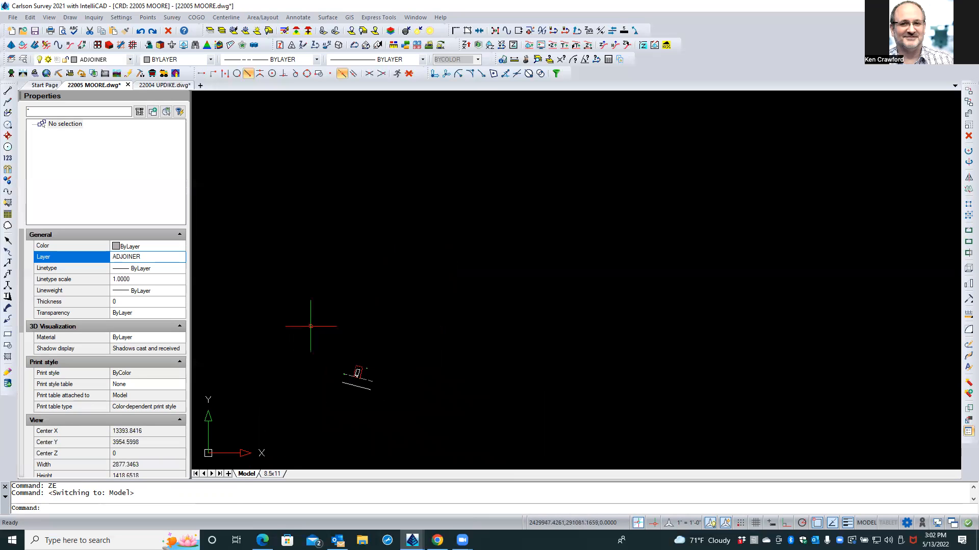
pyautogui.moveTo(292, 323); pyautogui.dragTo(712, 339, button='middle')
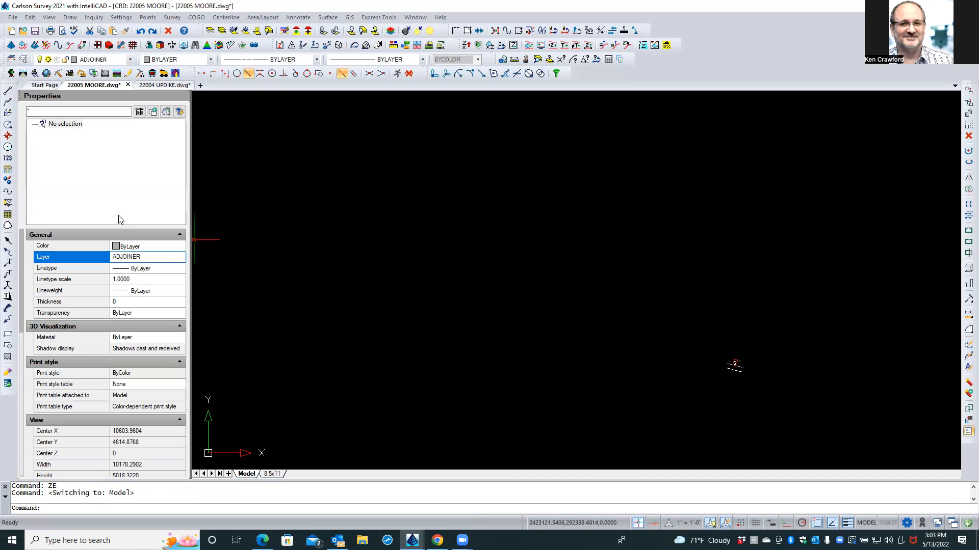
pyautogui.click(23, 60)
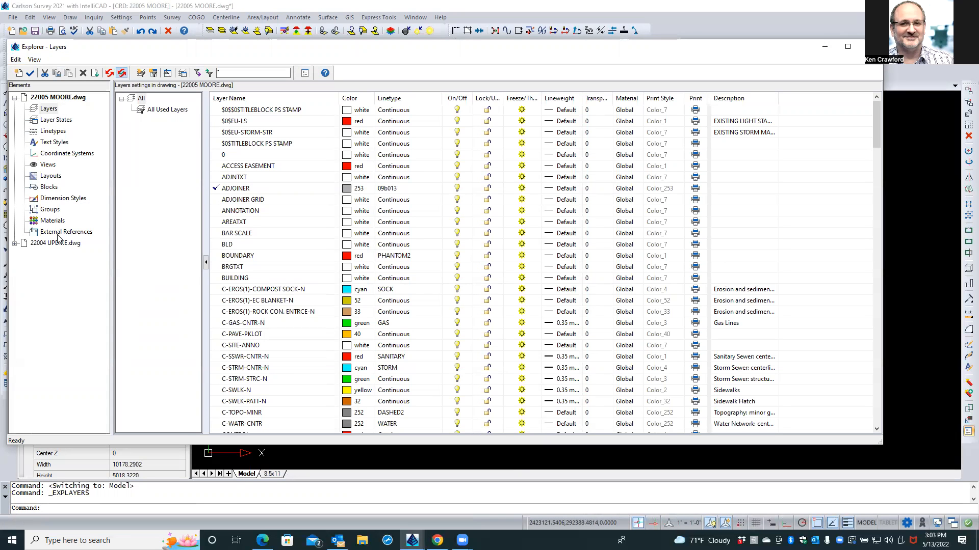
pyautogui.click(58, 233)
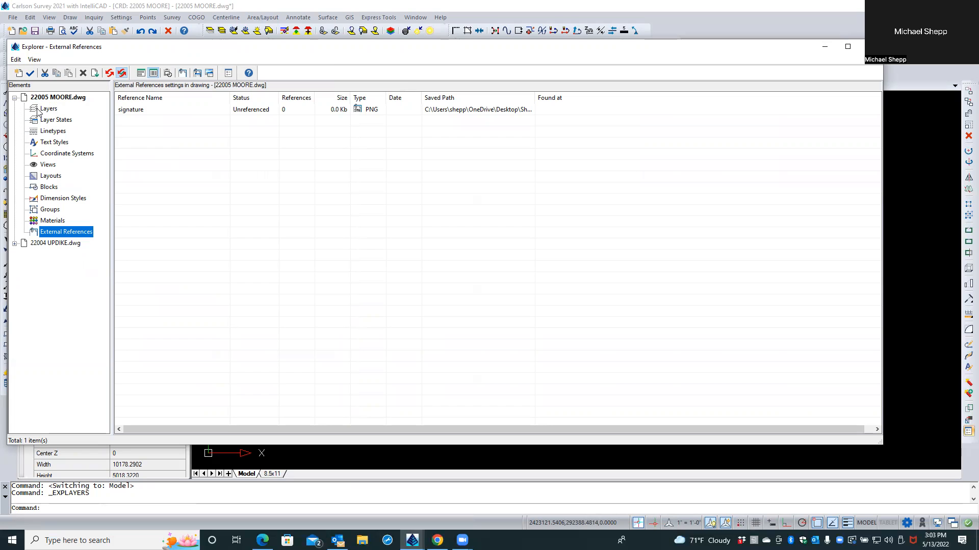
# Attach the image file LOCATION INSET.PNG from the job's Carlson folder as a new external reference.
pyautogui.click(20, 73)
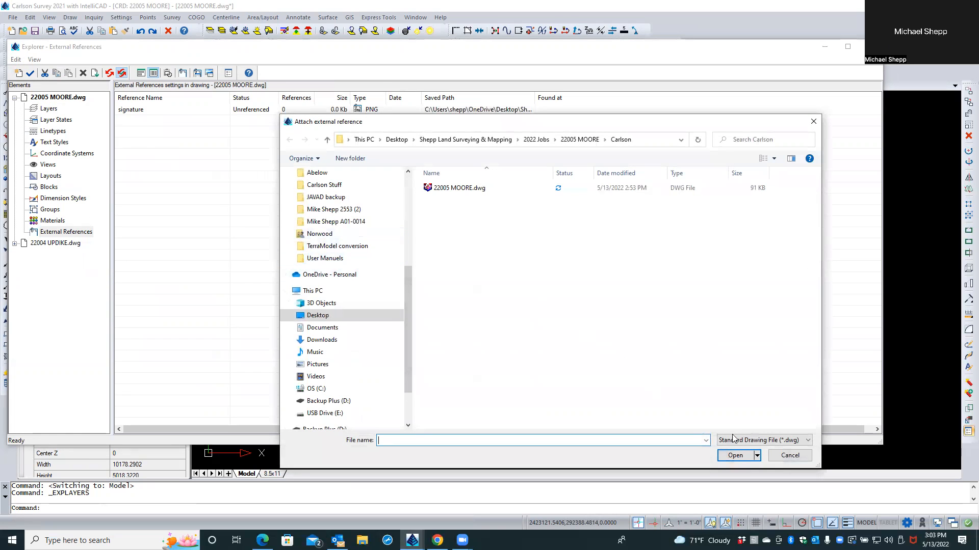
pyautogui.click(769, 441)
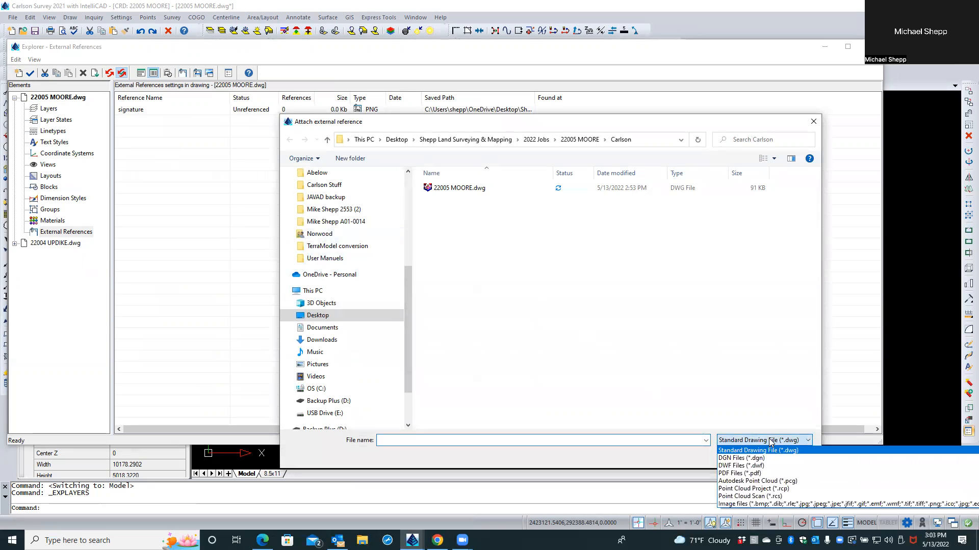
pyautogui.click(758, 505)
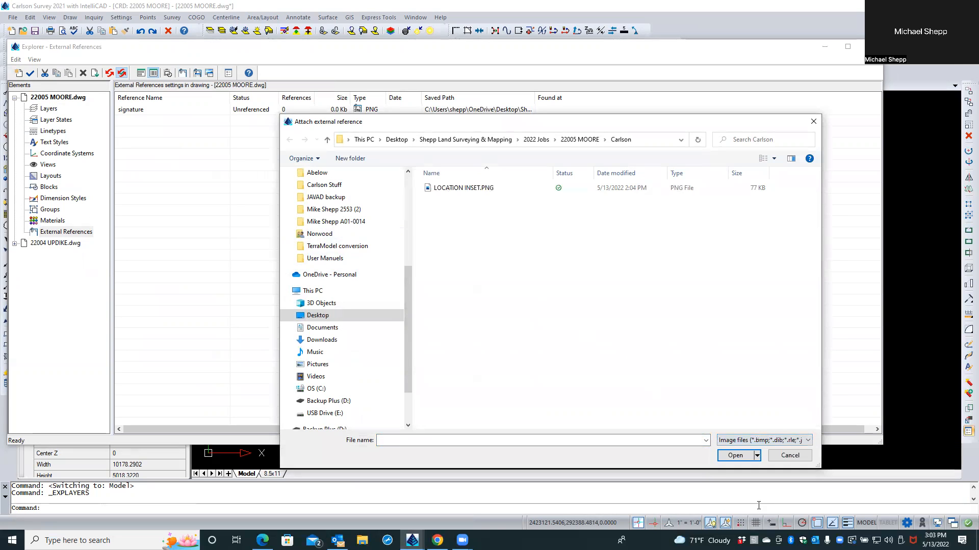
pyautogui.click(437, 190)
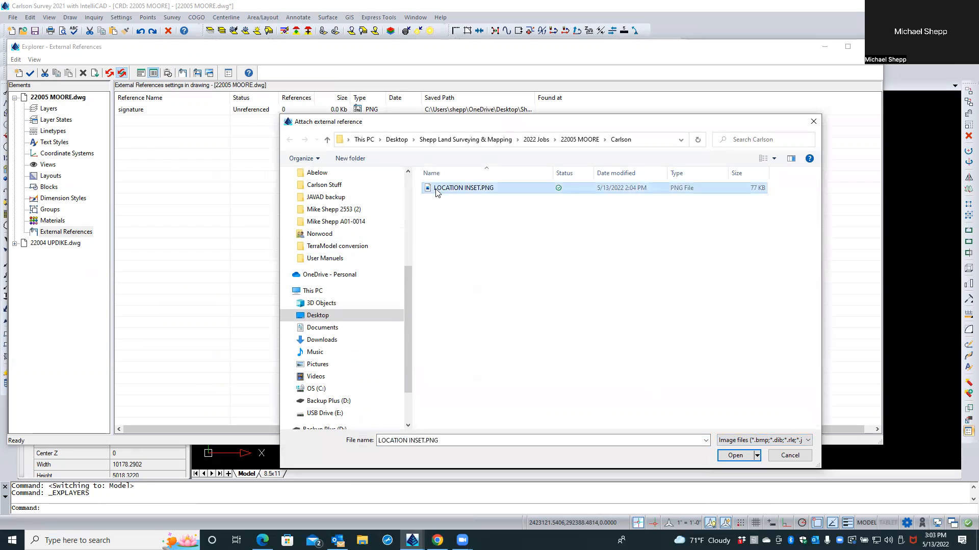
pyautogui.click(734, 455)
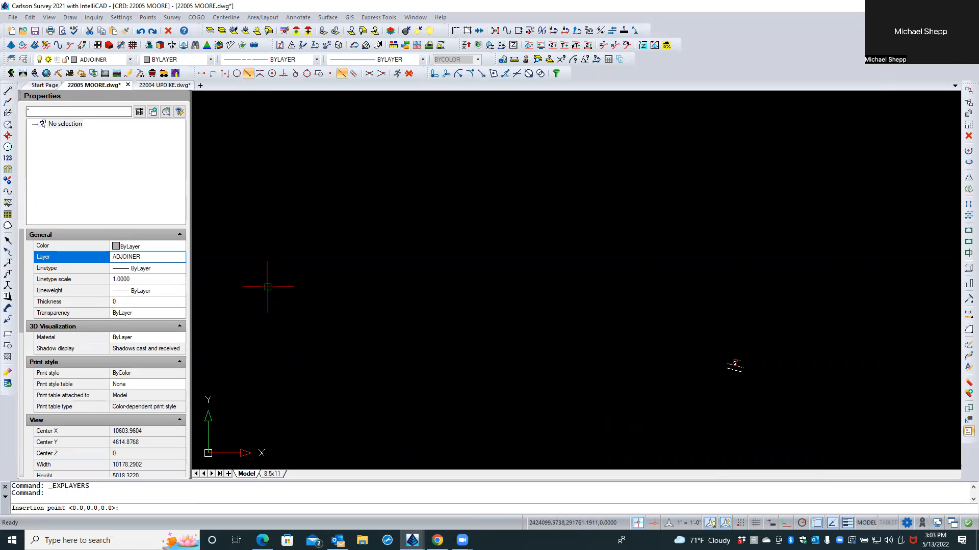
# Place the location inset image in the empty area west of the survey at scale 1, rotated to N 87°23'51" E, and close the reference manager.
pyautogui.click(269, 287)
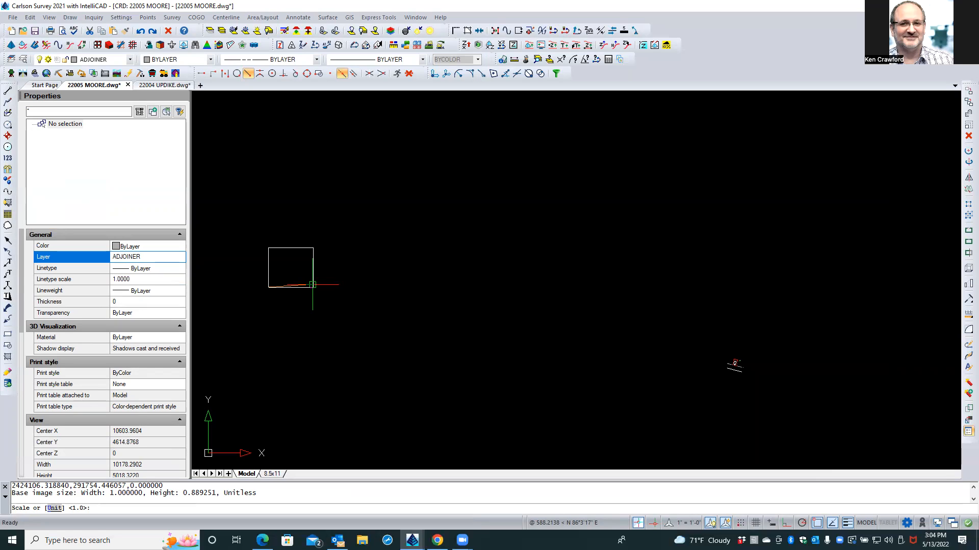
pyautogui.write('1')
pyautogui.press('Return')
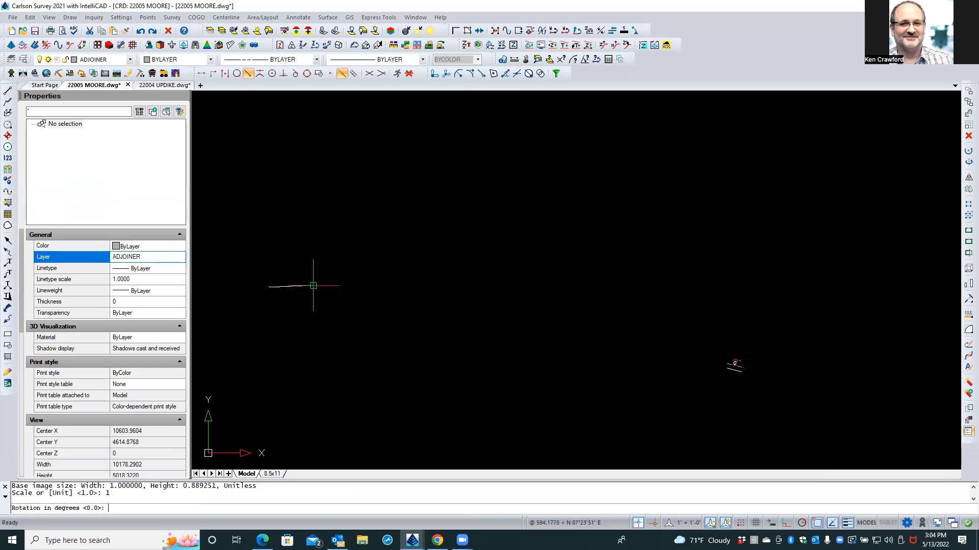
pyautogui.press('Return')
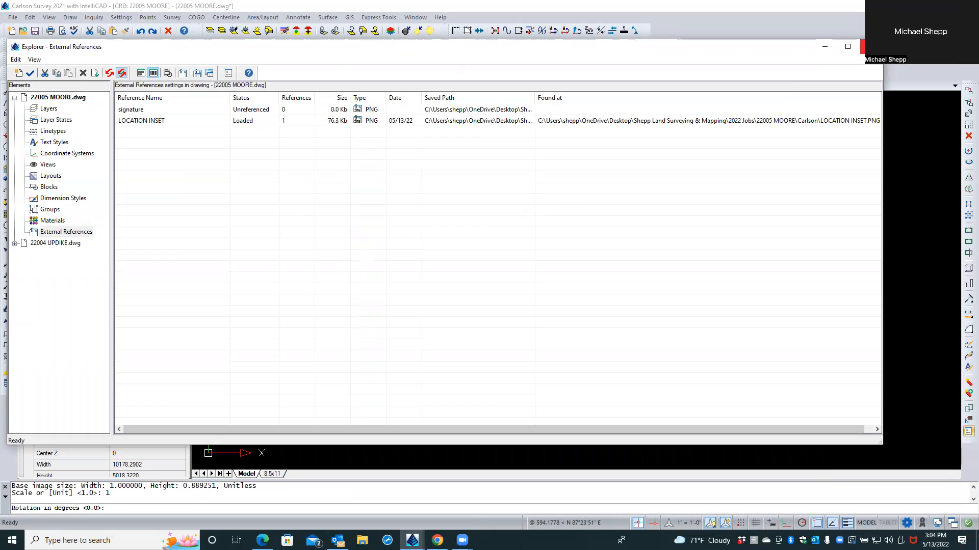
pyautogui.click(862, 46)
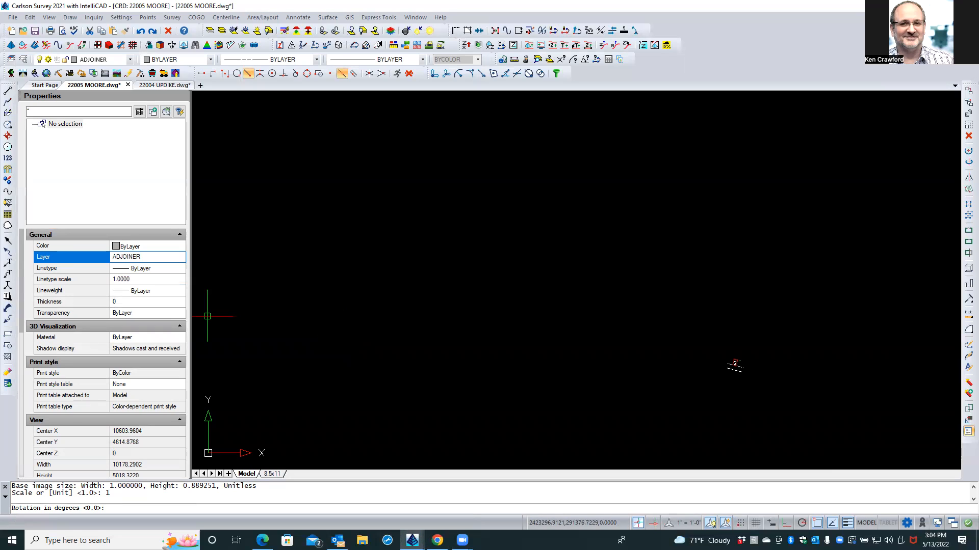
pyautogui.press('Return')
# Window-select the tiny inserted image and move it east, close to the survey drawing.
pyautogui.click(401, 178)
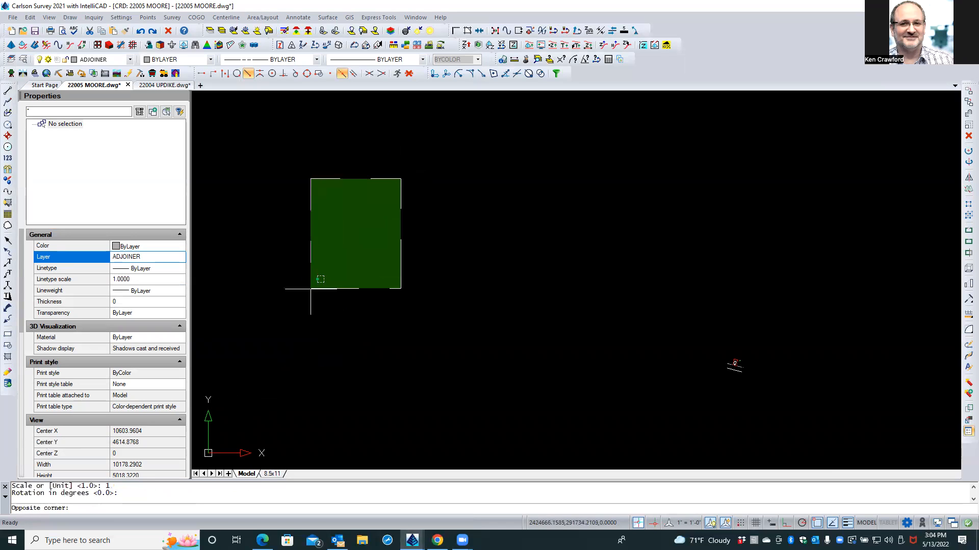
pyautogui.click(225, 438)
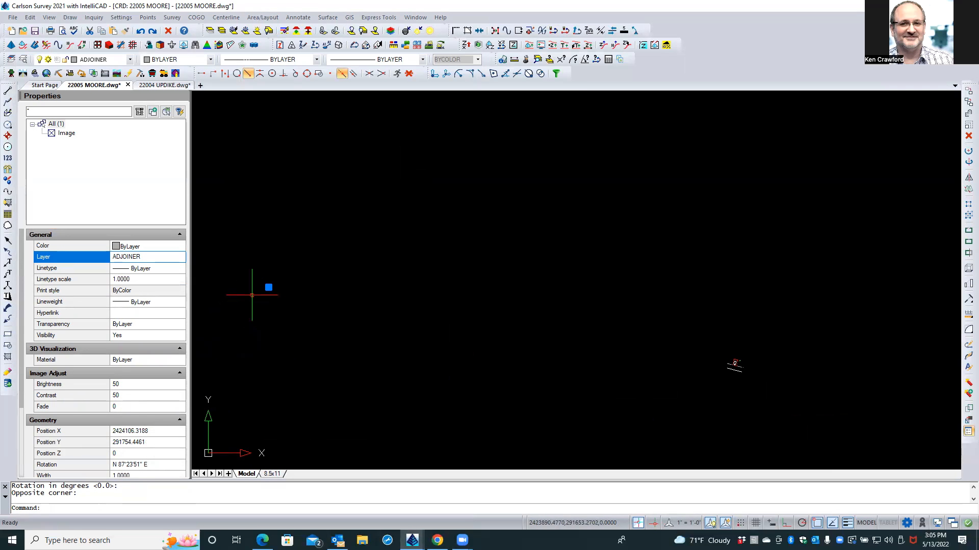
pyautogui.write('M')
pyautogui.press('Return')
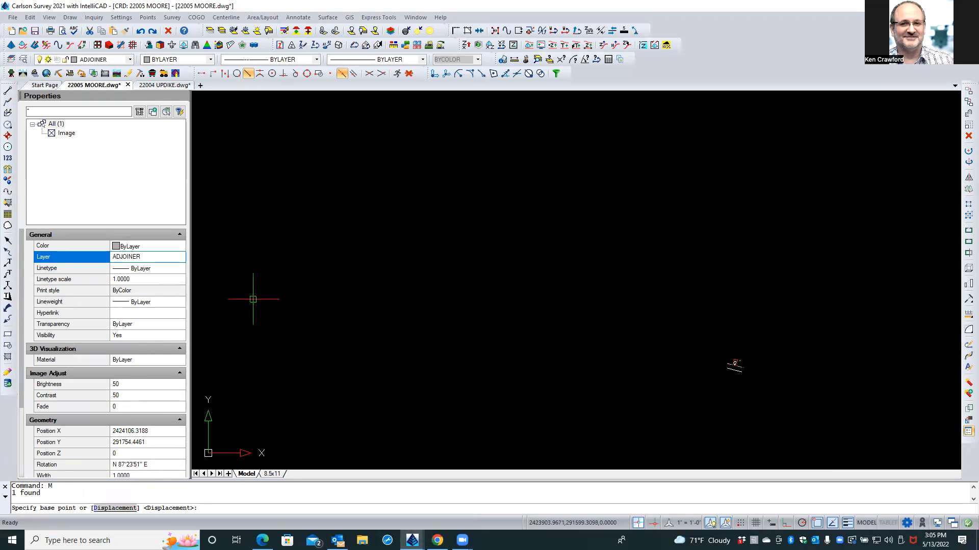
pyautogui.click(256, 298)
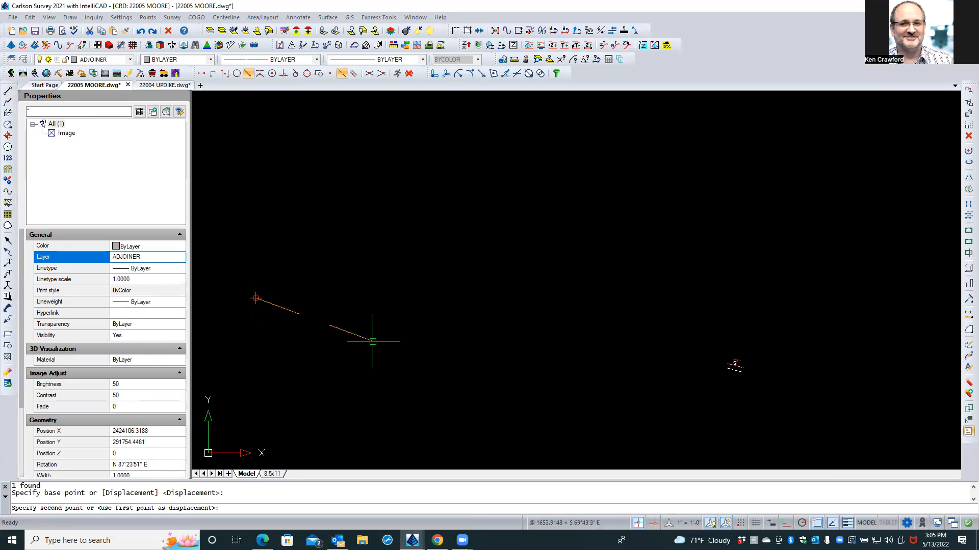
pyautogui.click(698, 348)
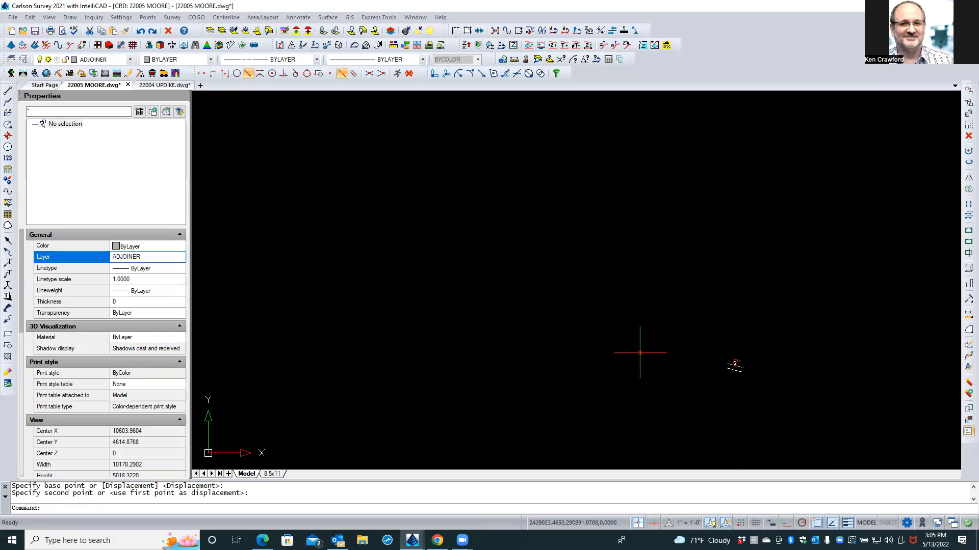
# Window-select the tiny location image and move it southwest within the open space west of the survey drawing.
pyautogui.middleClick(640, 353)
pyautogui.scroll(-1, 621, 341)
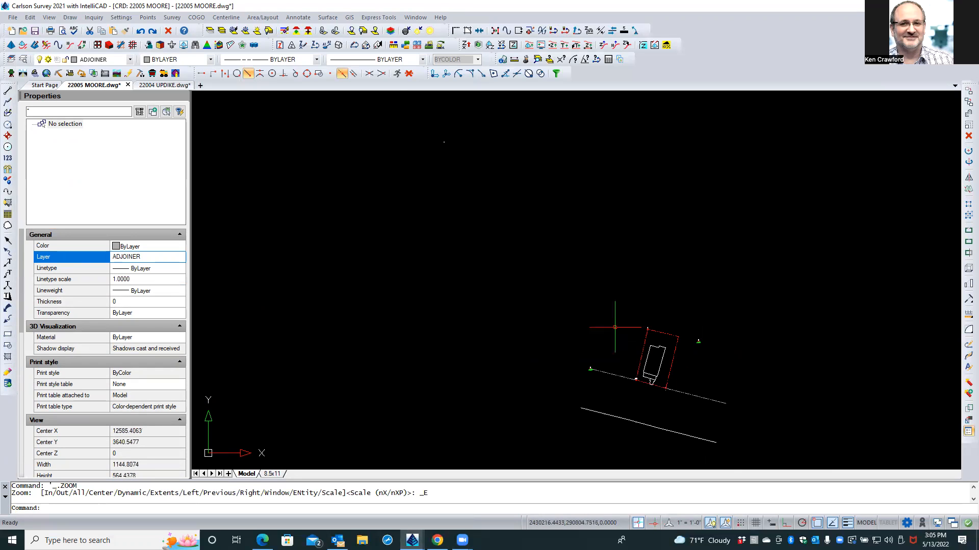
pyautogui.click(480, 124)
pyautogui.click(426, 167)
pyautogui.write('M')
pyautogui.press('Return')
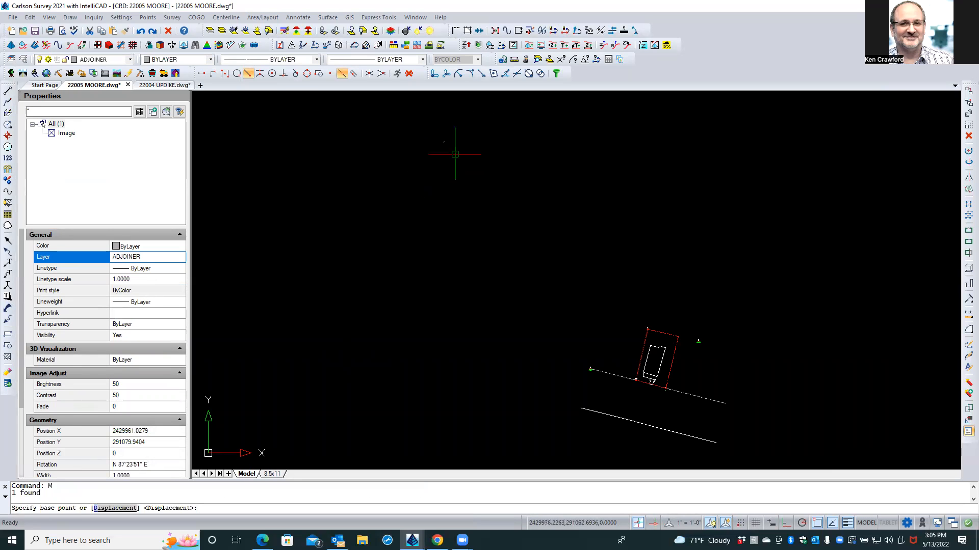
pyautogui.click(455, 153)
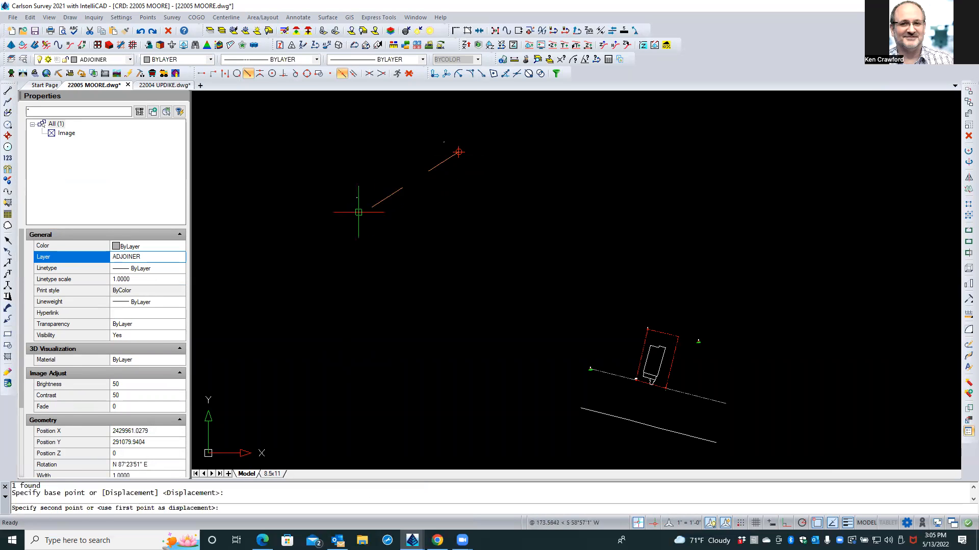
pyautogui.click(318, 265)
# Set the location inset image's scale to 20.
pyautogui.scroll(3, 299, 258)
pyautogui.scroll(5, 304, 262)
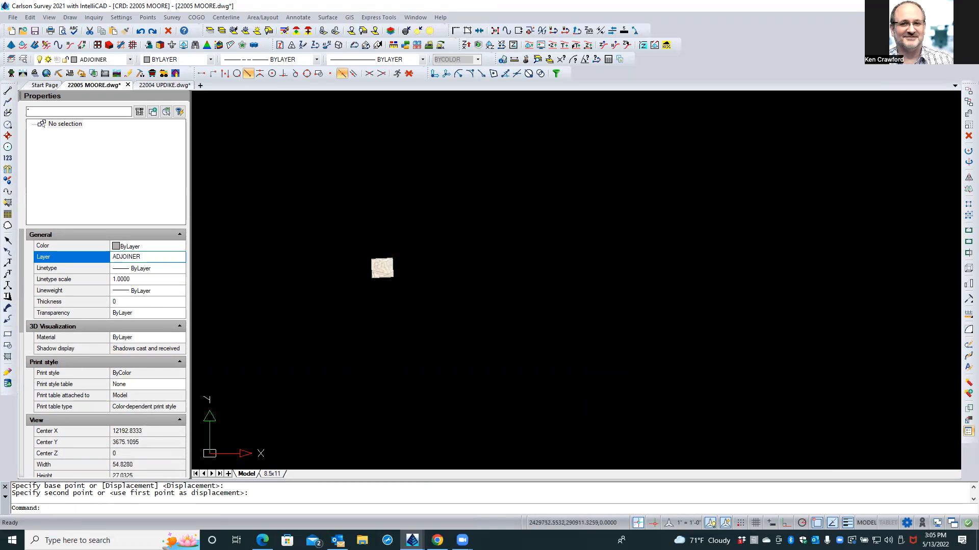
pyautogui.click(385, 260)
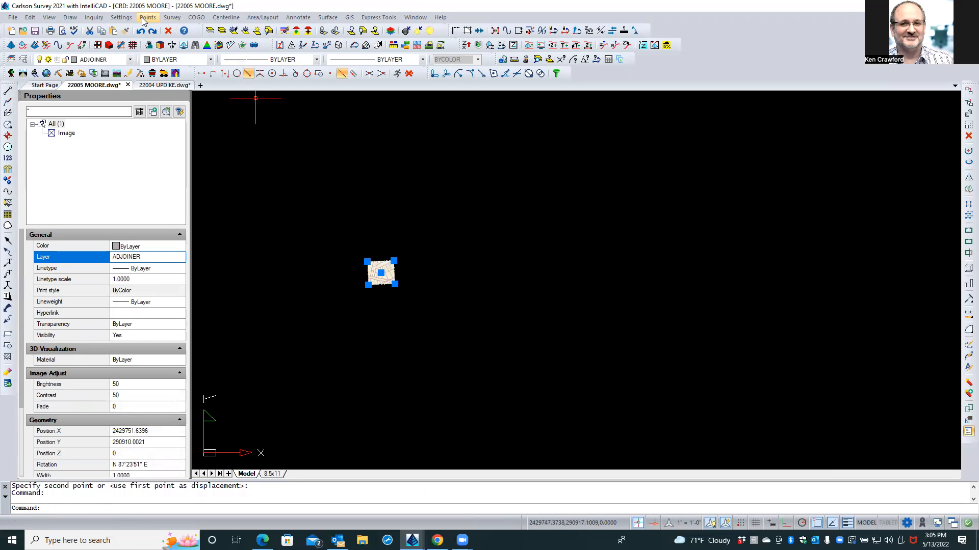
pyautogui.click(167, 19)
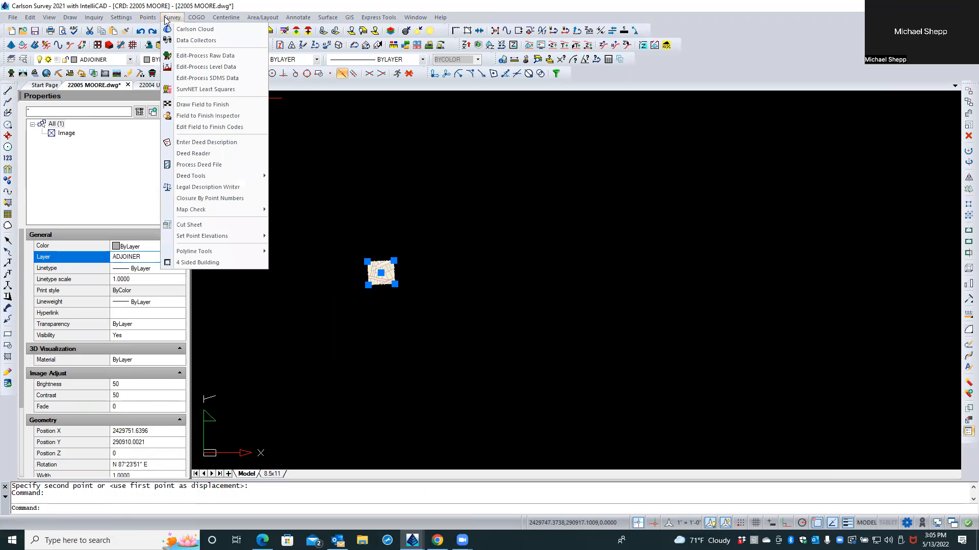
pyautogui.click(457, 216)
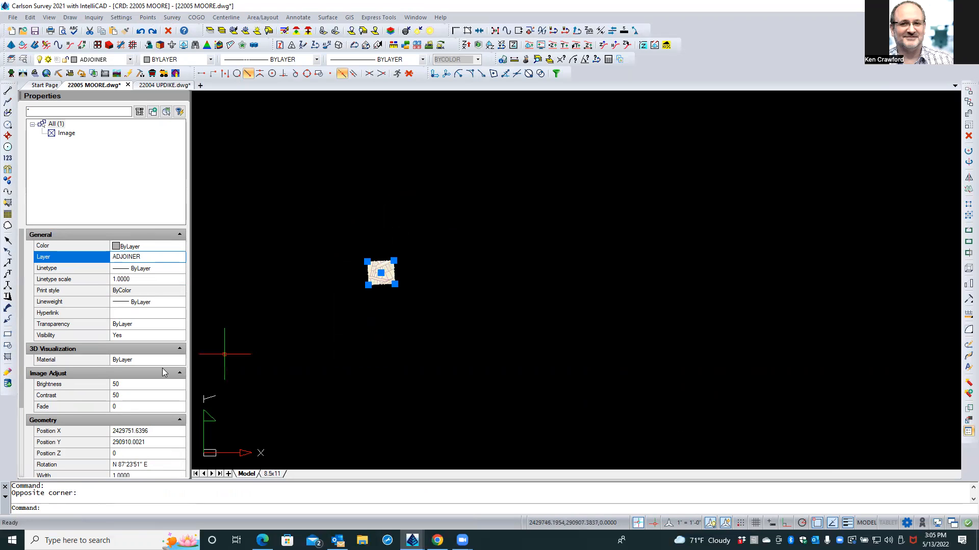
pyautogui.scroll(-2, 163, 371)
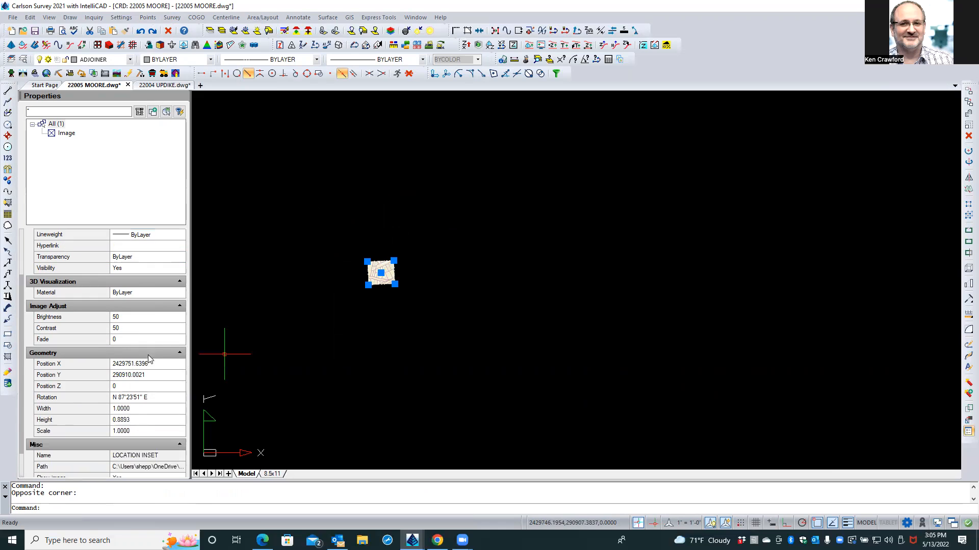
pyautogui.click(135, 431)
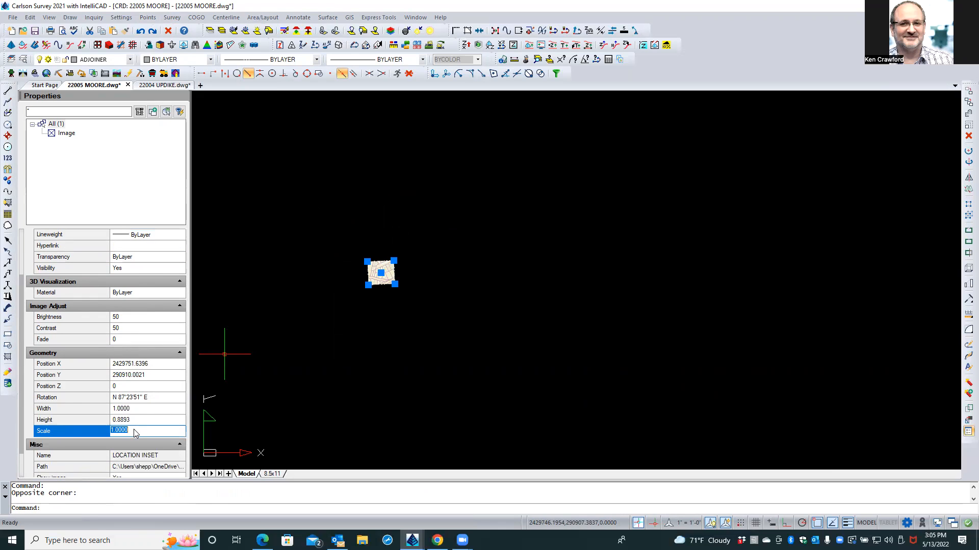
pyautogui.write('20')
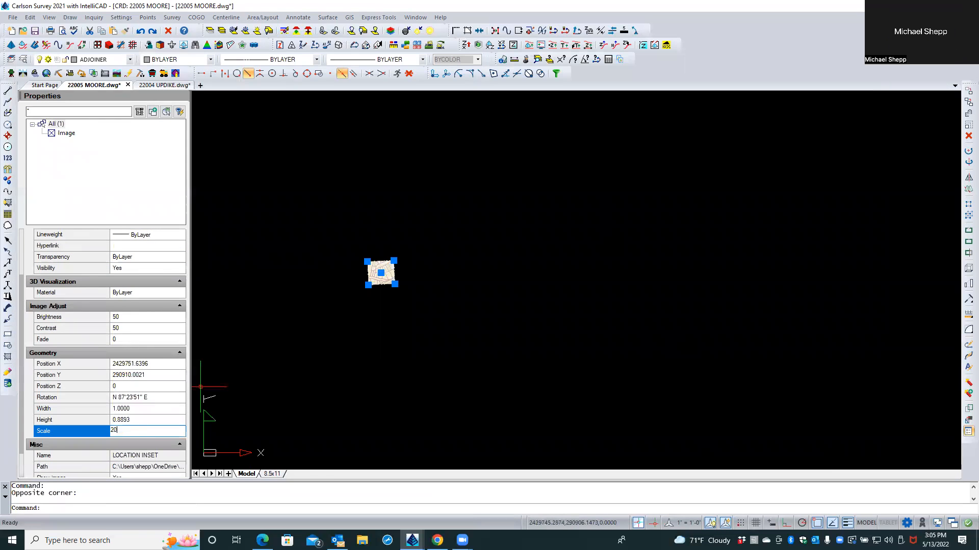
pyautogui.press('Return')
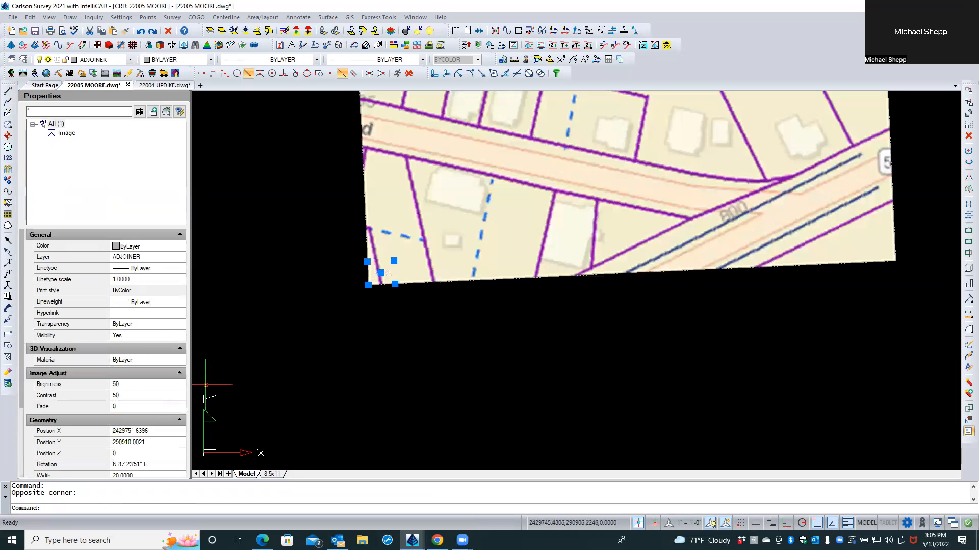
# Deselect the enlarged location image and inspect its map detail and its size relative to the survey drawing.
pyautogui.scroll(-6, 328, 326)
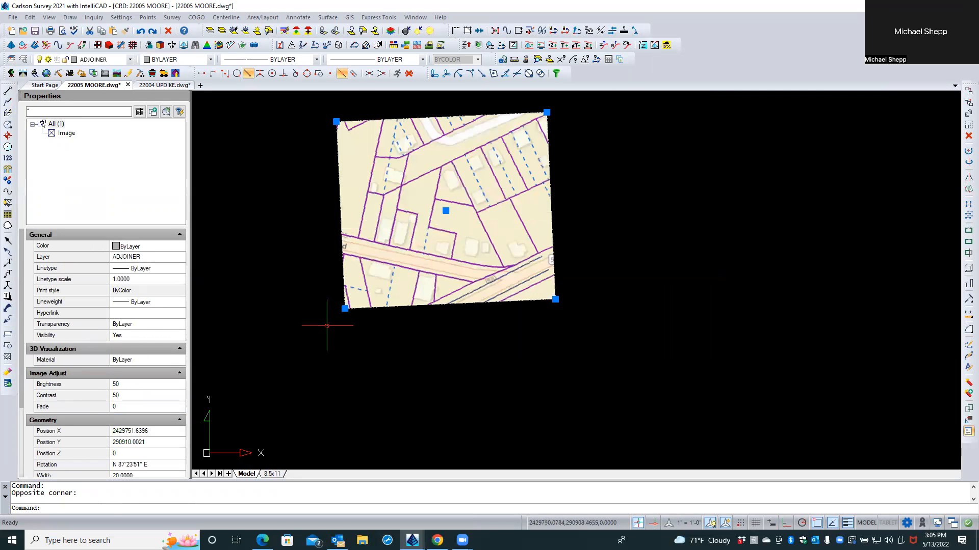
pyautogui.scroll(-6, 327, 325)
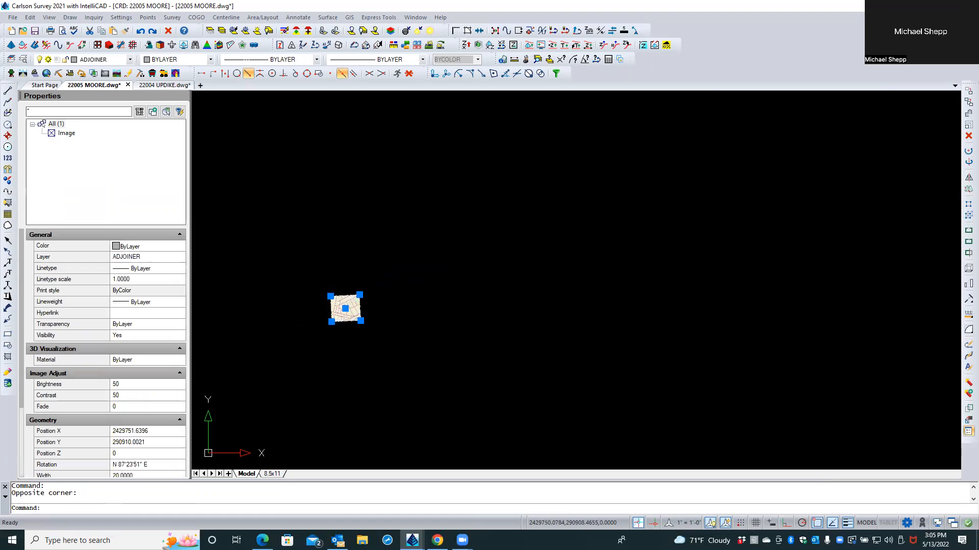
pyautogui.scroll(-5, 327, 325)
pyautogui.scroll(3, 343, 345)
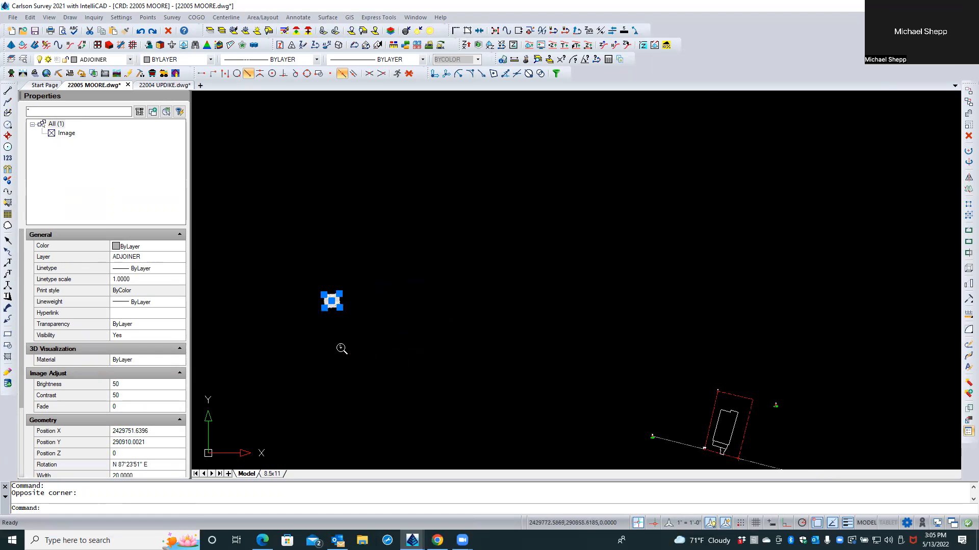
pyautogui.press('Escape')
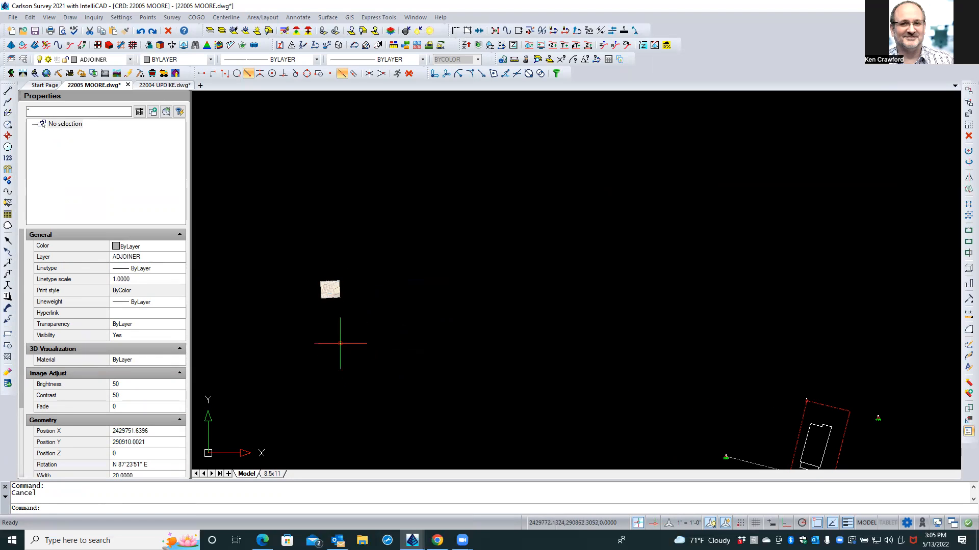
pyautogui.scroll(6, 325, 311)
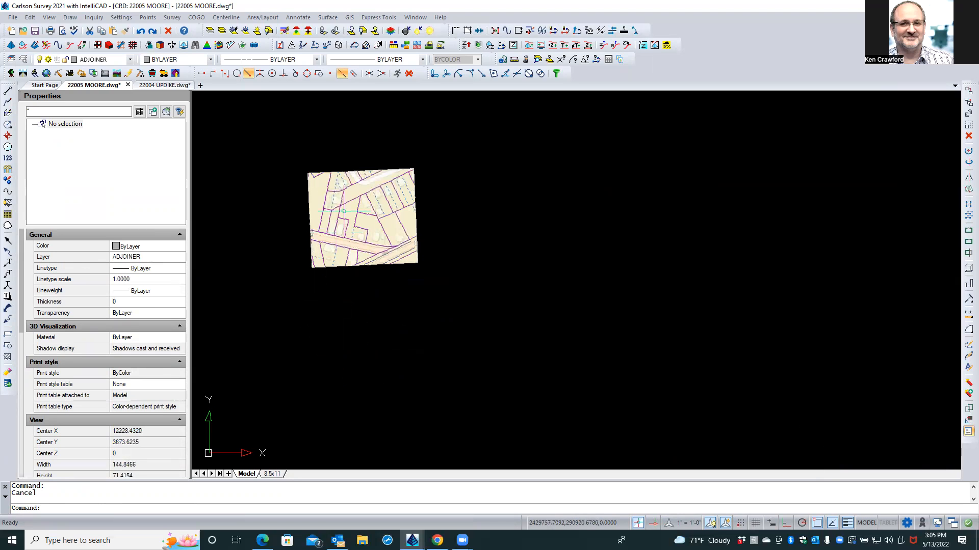
pyautogui.scroll(2, 345, 211)
pyautogui.scroll(-5, 345, 212)
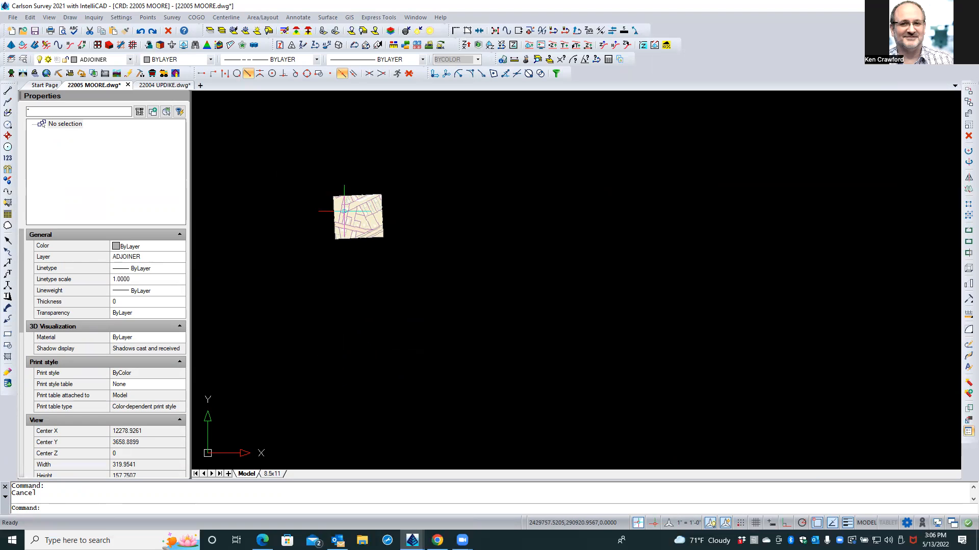
# Switch to the 8.5x11 layout and activate model space inside the inset viewport.
pyautogui.click(272, 474)
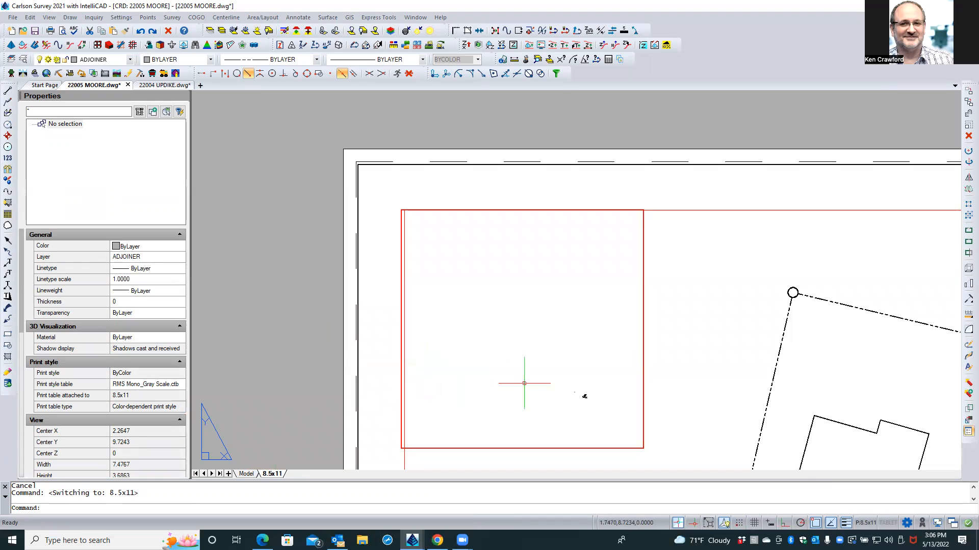
pyautogui.scroll(2, 407, 414)
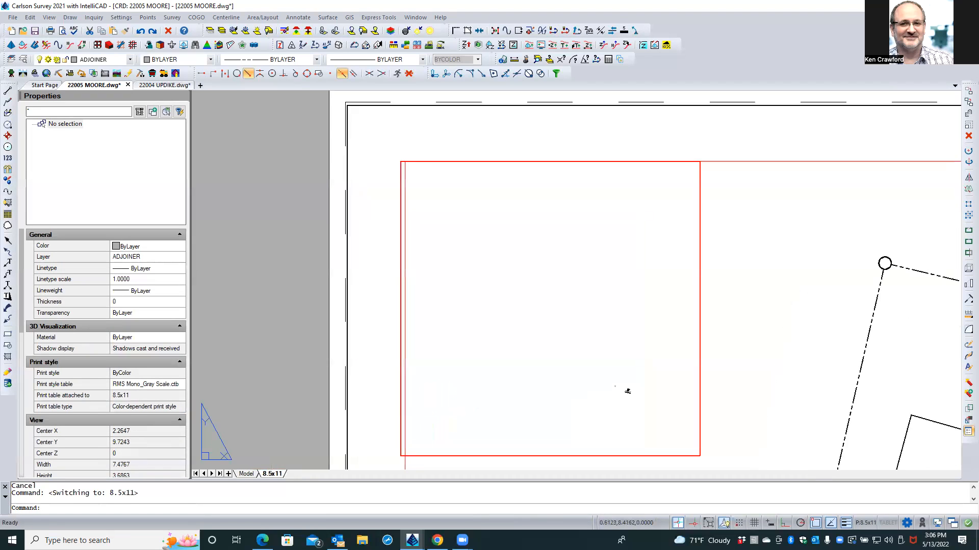
pyautogui.scroll(4, 406, 415)
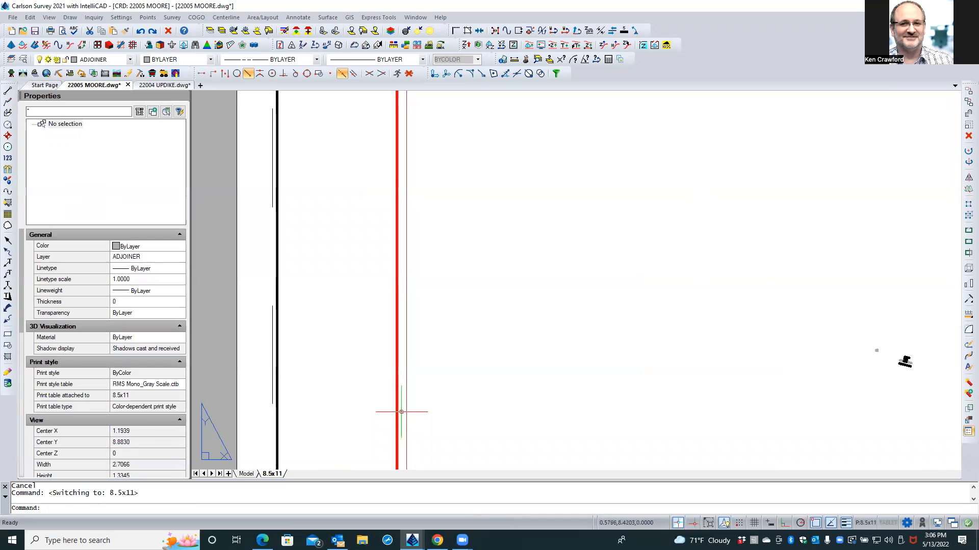
pyautogui.doubleClick(402, 412)
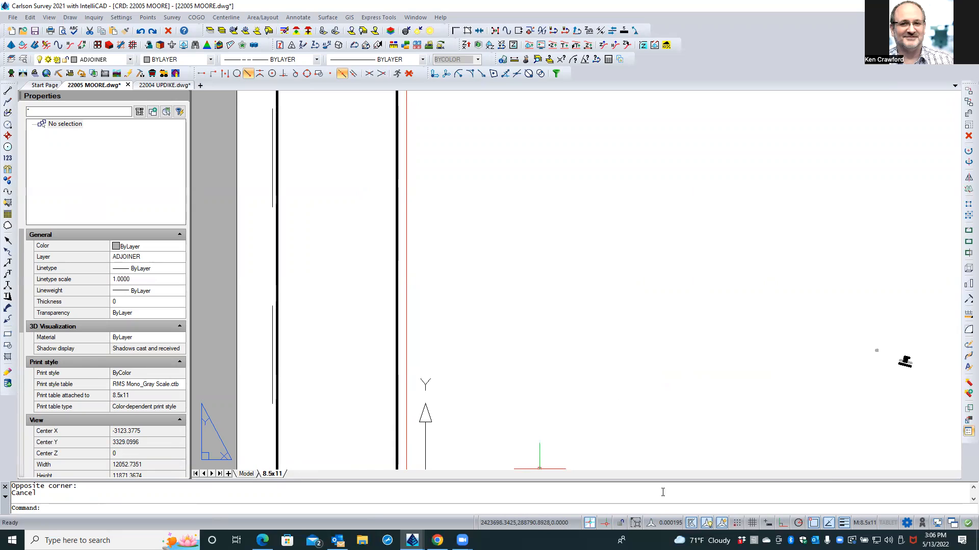
pyautogui.click(862, 523)
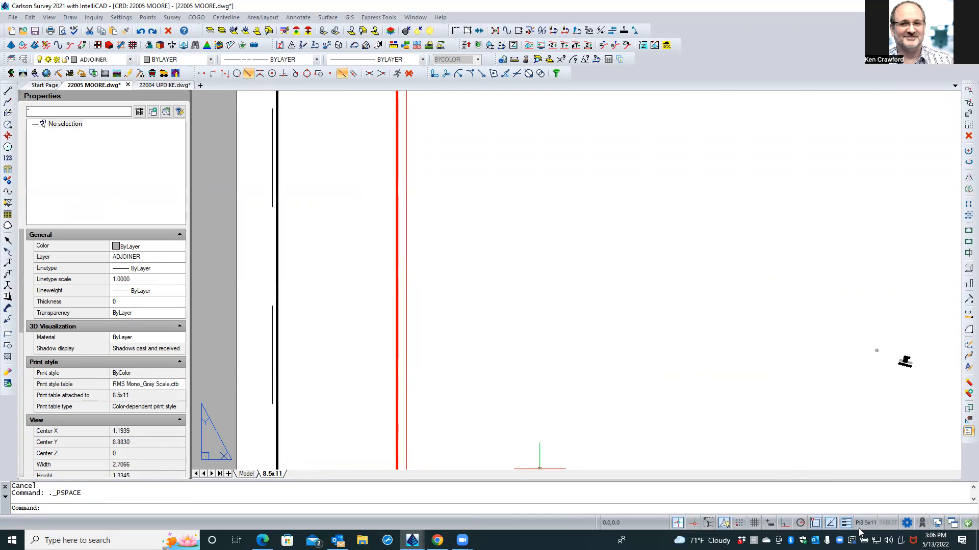
pyautogui.scroll(-3, 640, 411)
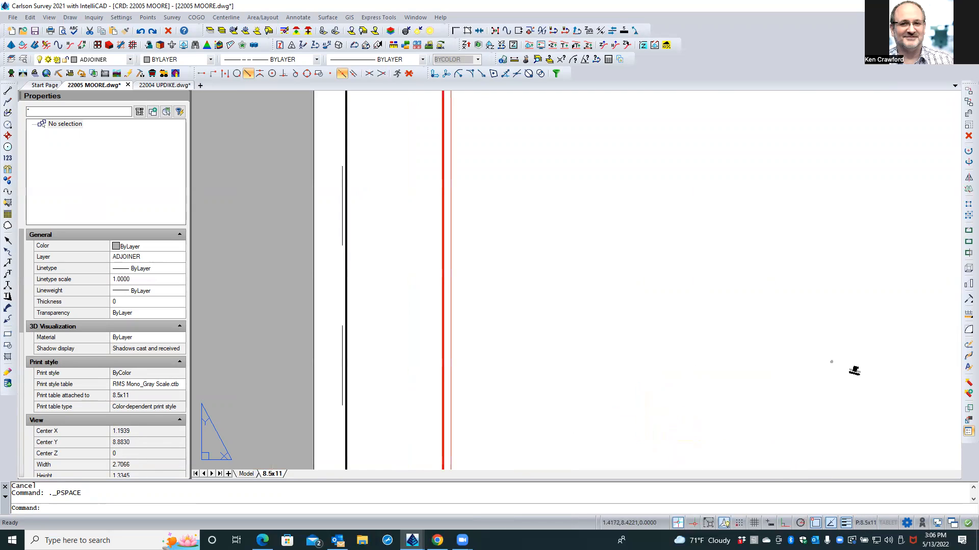
pyautogui.scroll(-4, 641, 411)
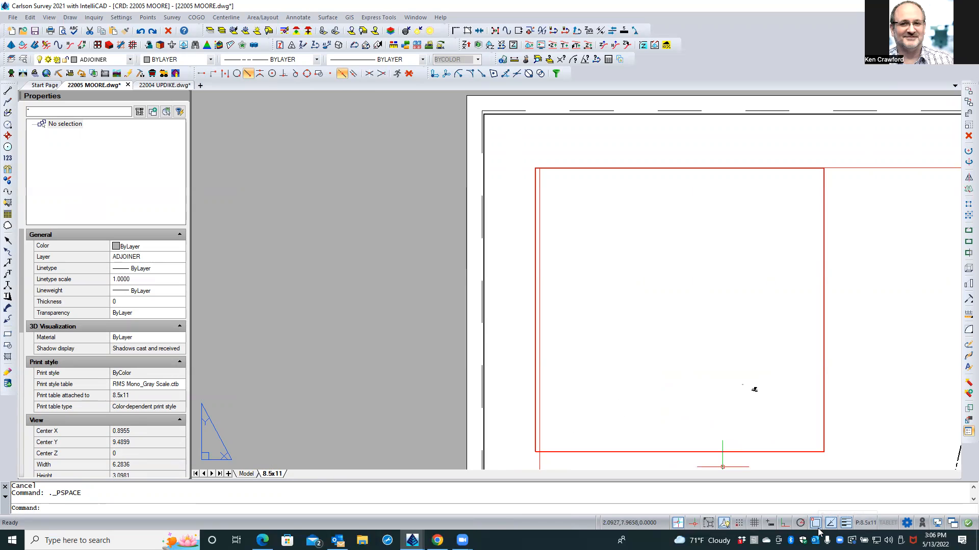
pyautogui.click(858, 522)
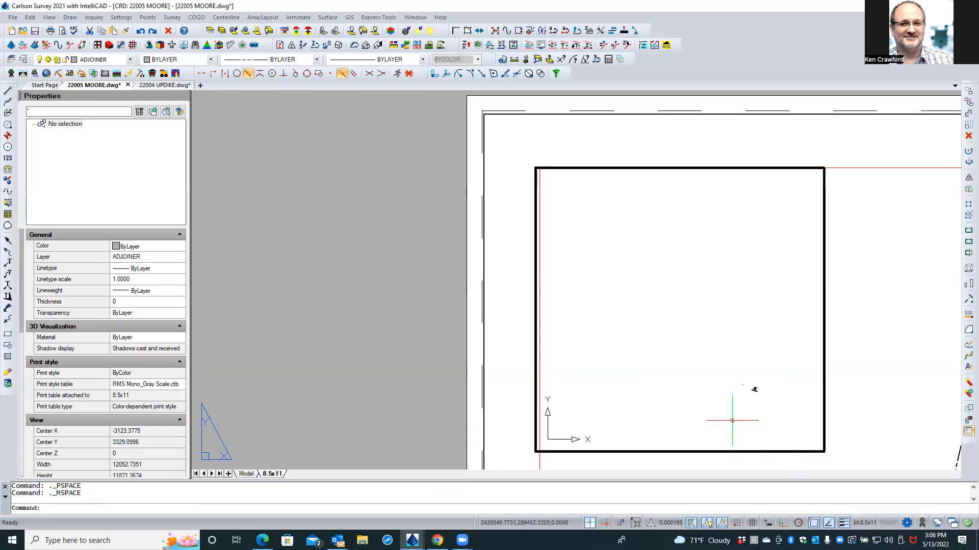
# Zoom and pan within the inset viewport until the location map image fills the whole frame, without empty edges.
pyautogui.scroll(2, 731, 408)
pyautogui.scroll(8, 739, 391)
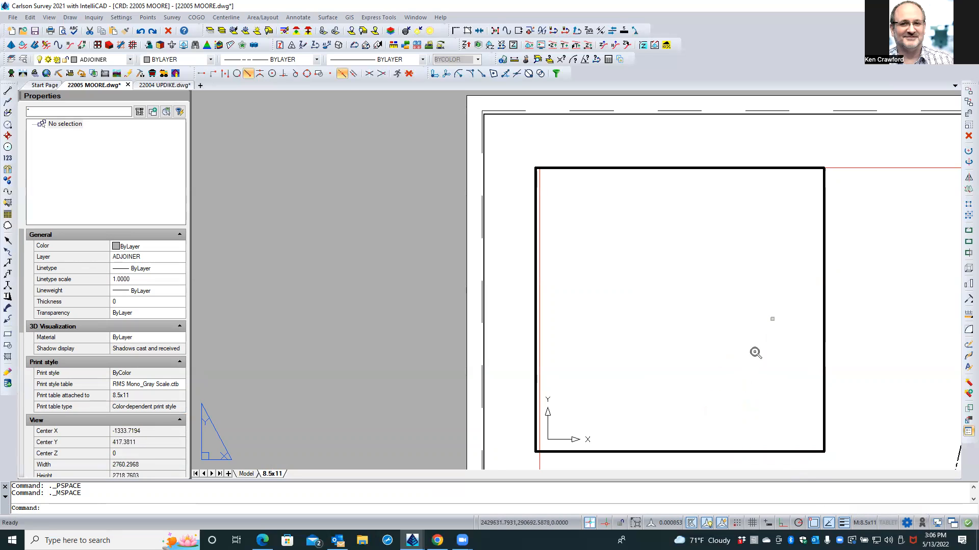
pyautogui.scroll(4, 767, 337)
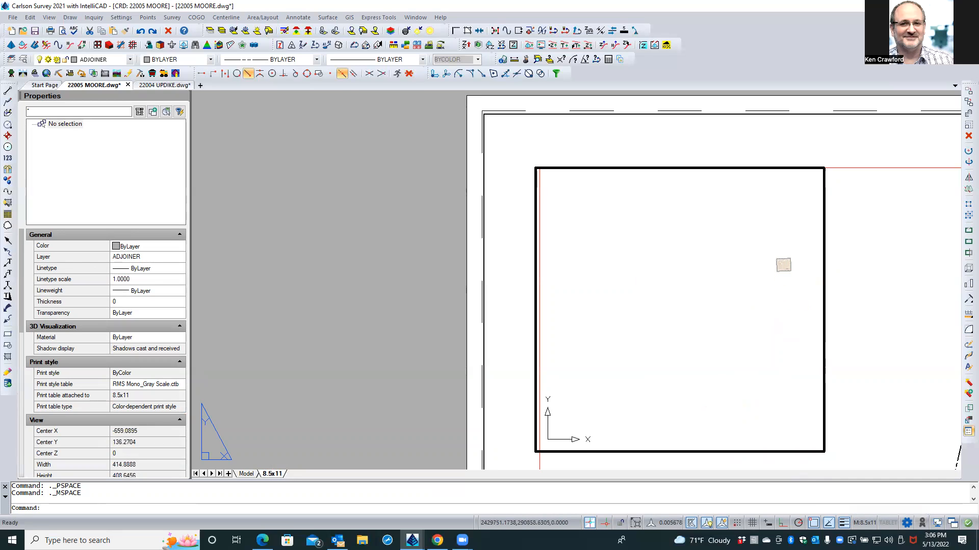
pyautogui.scroll(3, 726, 408)
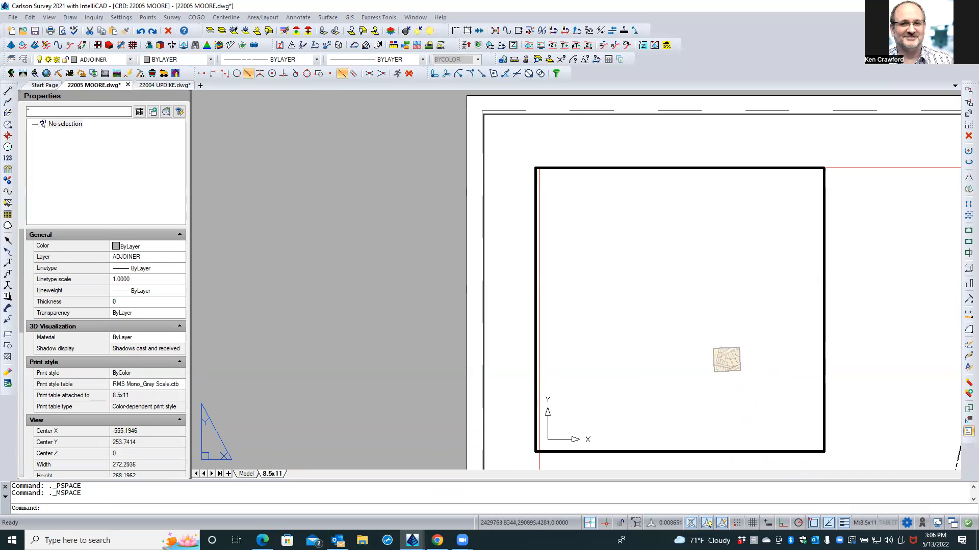
pyautogui.scroll(4, 730, 389)
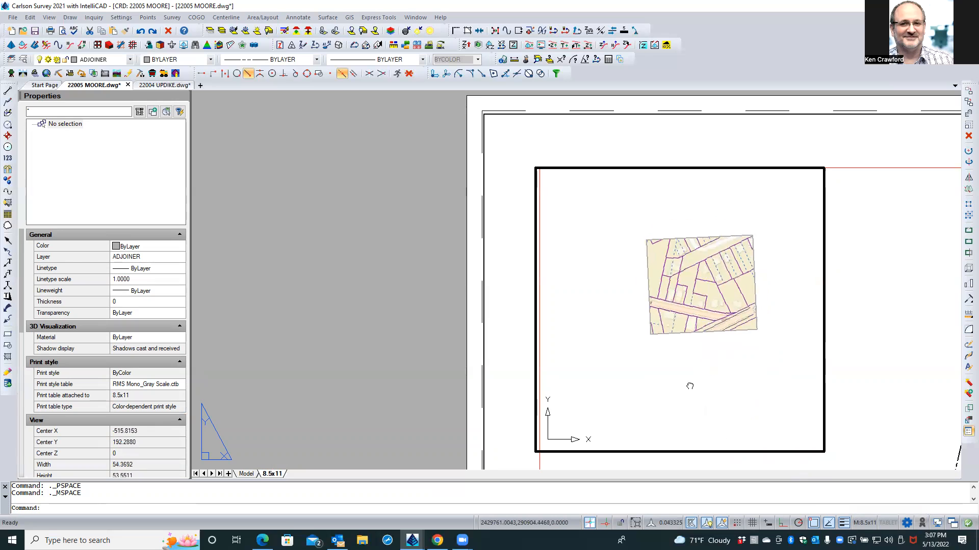
pyautogui.scroll(2, 654, 431)
pyautogui.moveTo(658, 428); pyautogui.dragTo(668, 496, button='middle')
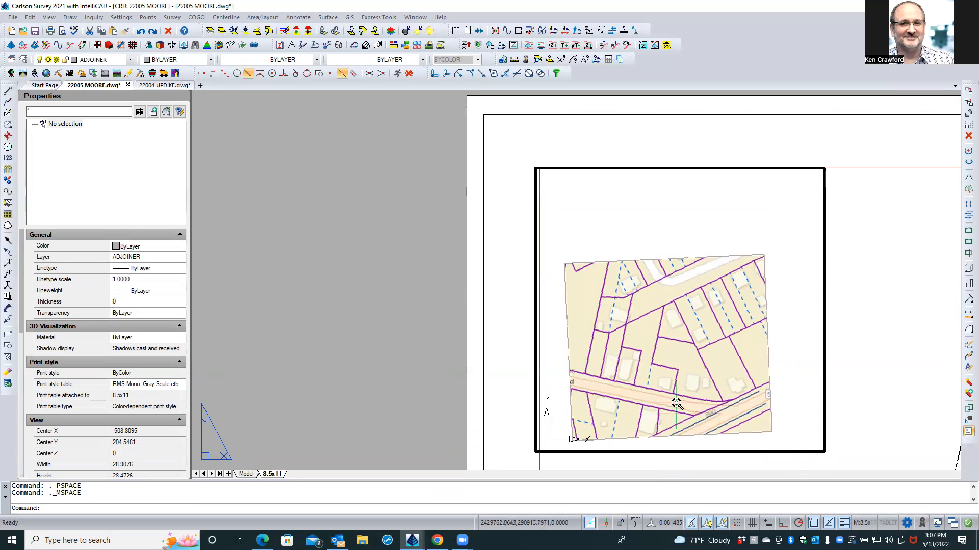
pyautogui.scroll(1, 676, 403)
pyautogui.scroll(1, 676, 404)
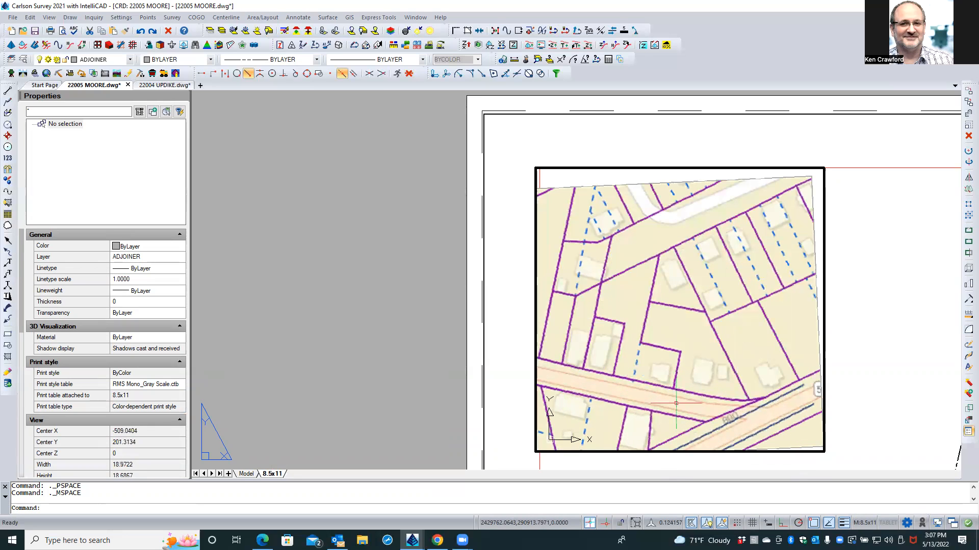
pyautogui.scroll(1, 675, 403)
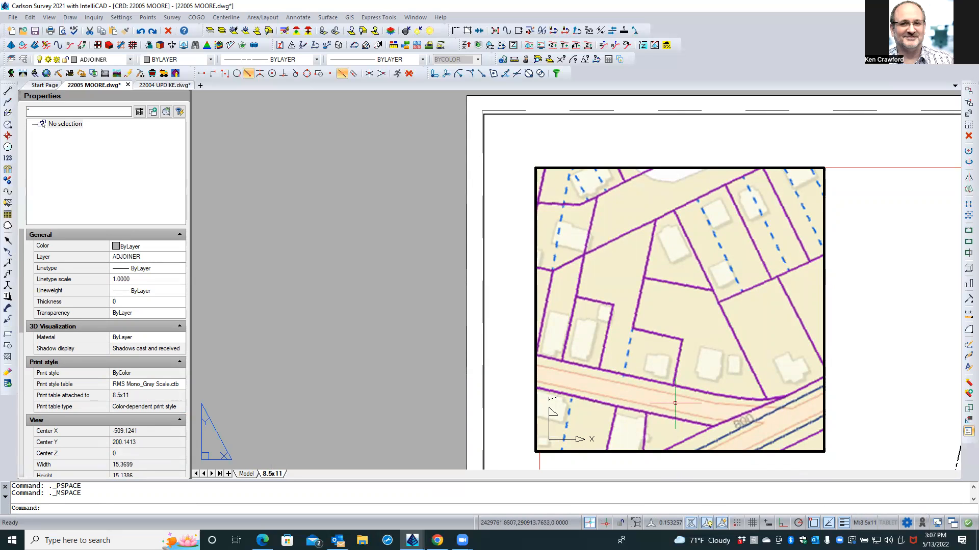
pyautogui.moveTo(676, 403); pyautogui.dragTo(705, 406, button='middle')
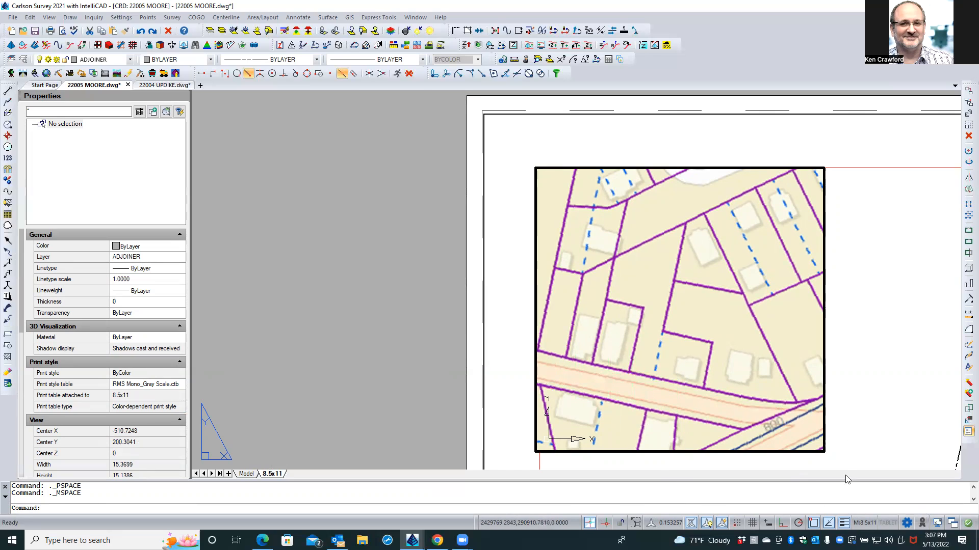
# Return to paper space and set the location inset viewport's Display locked property to Yes.
pyautogui.click(862, 523)
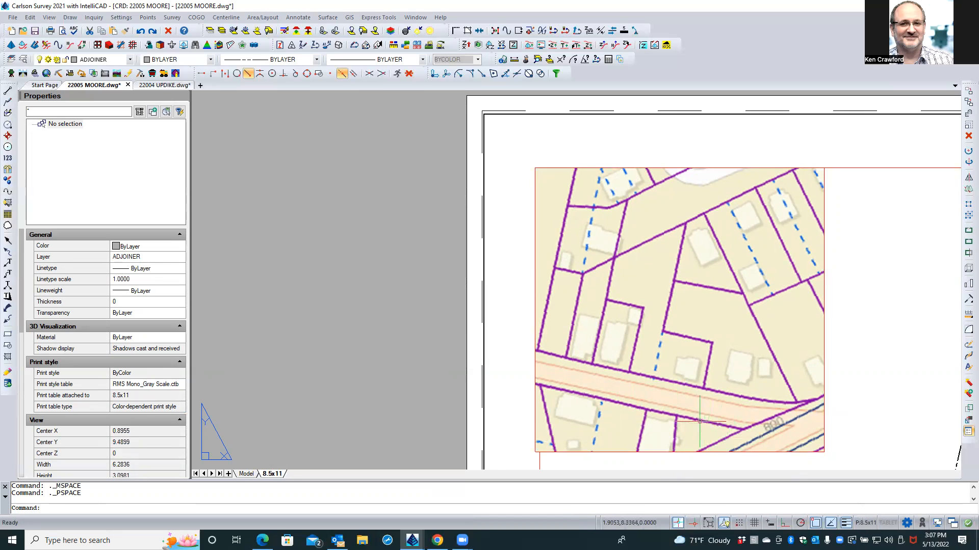
pyautogui.click(585, 451)
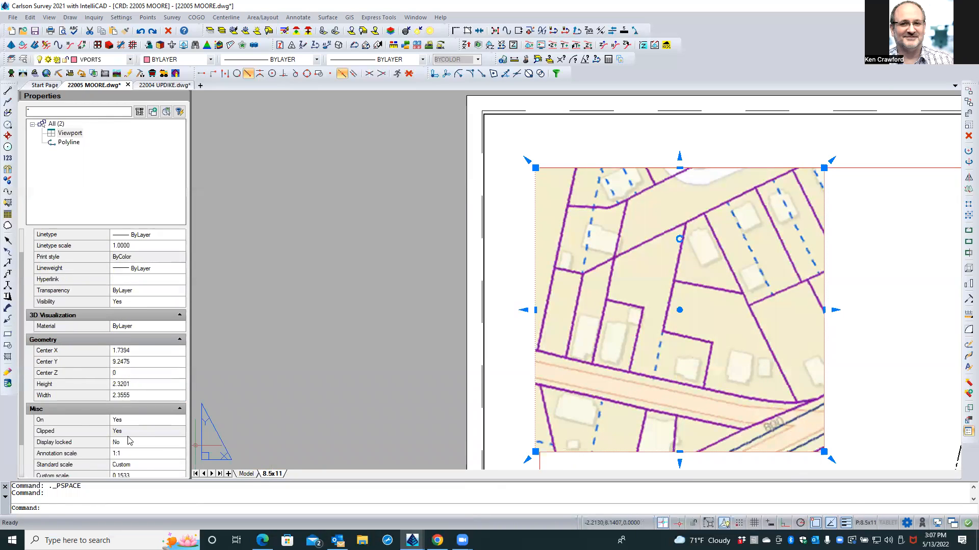
pyautogui.scroll(-2, 131, 441)
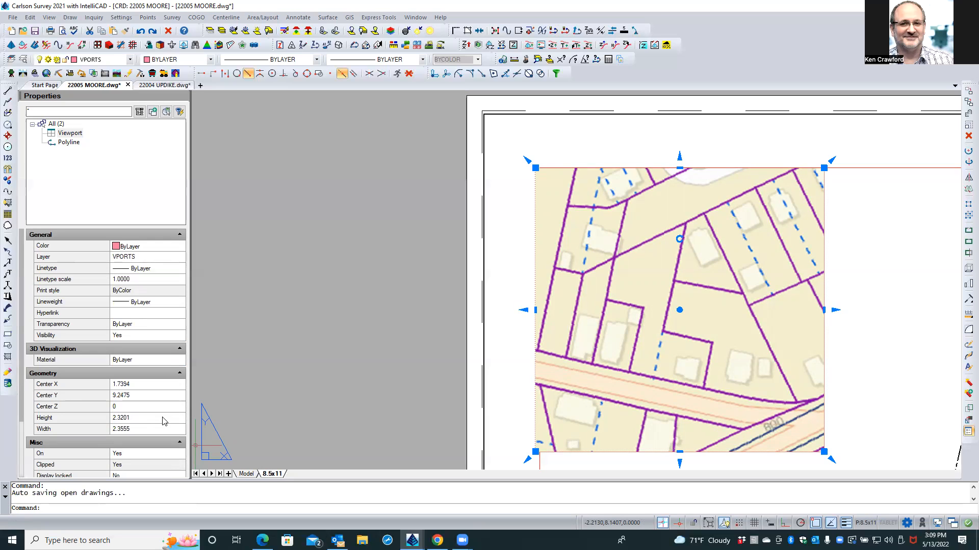
pyautogui.scroll(-1, 164, 421)
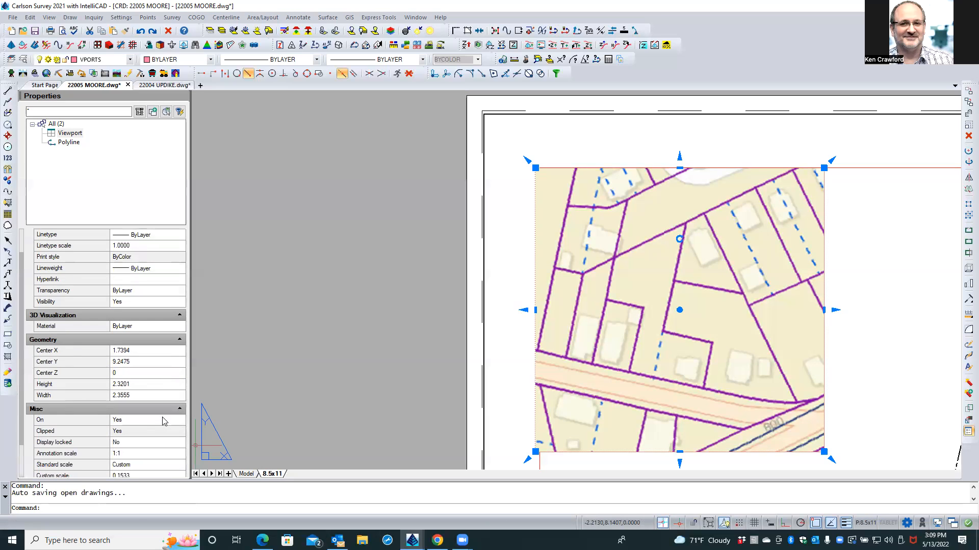
pyautogui.click(170, 443)
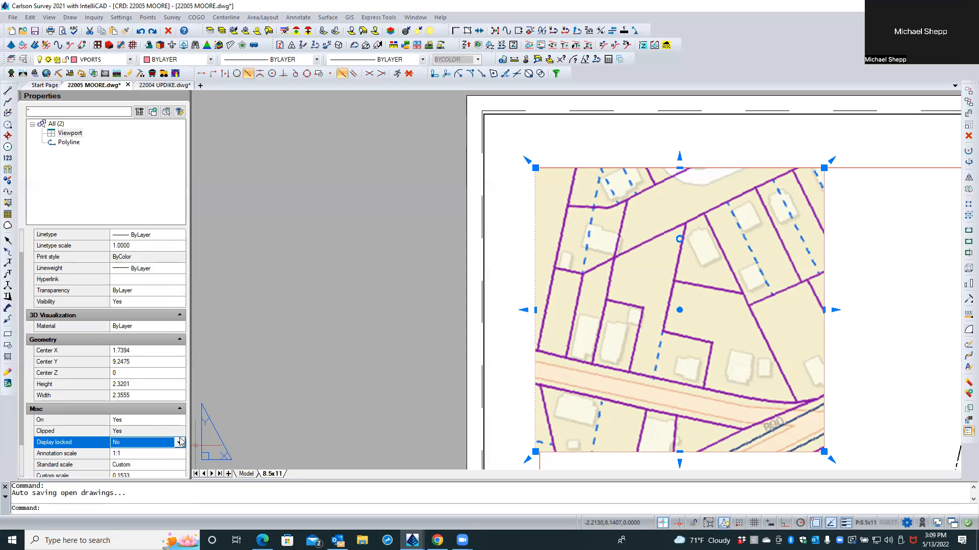
pyautogui.click(180, 442)
pyautogui.click(172, 457)
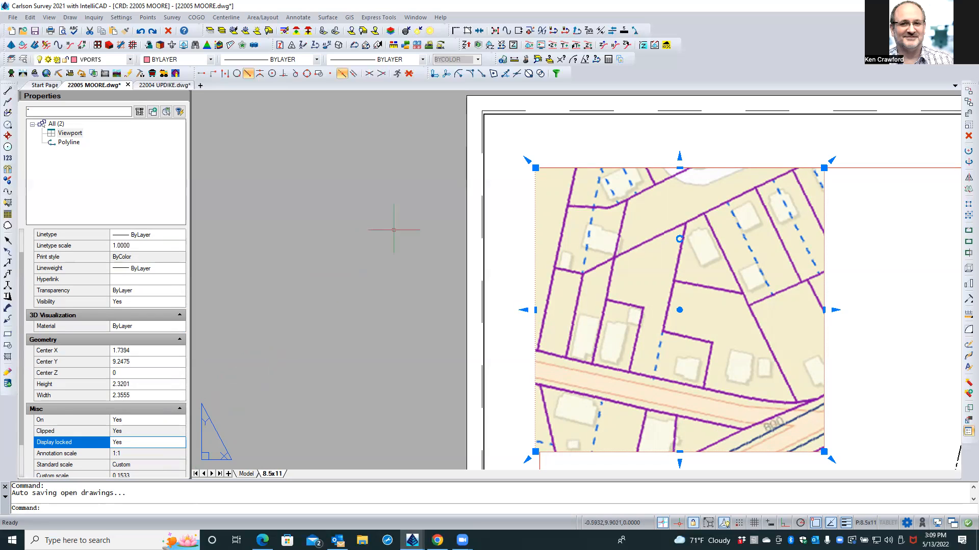
pyautogui.moveTo(534, 168)
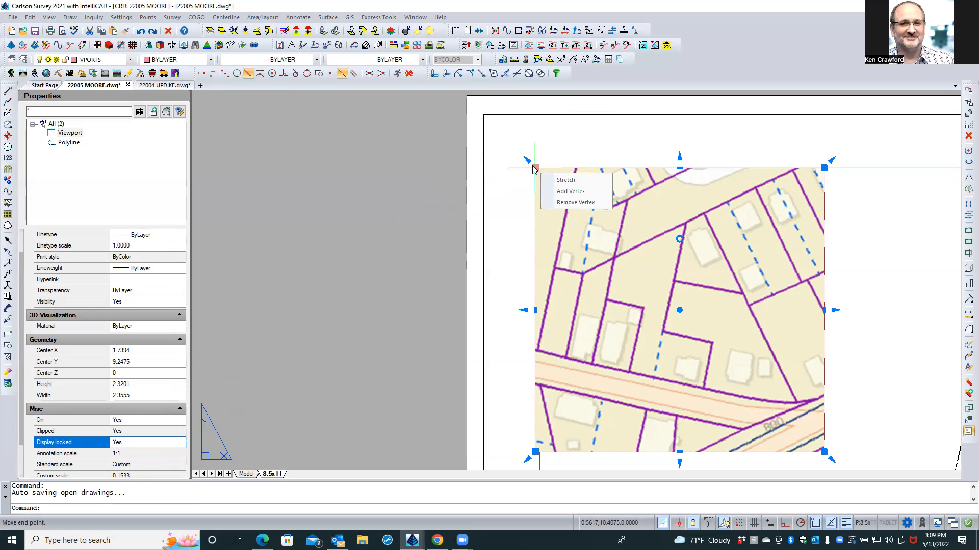
pyautogui.click(532, 166)
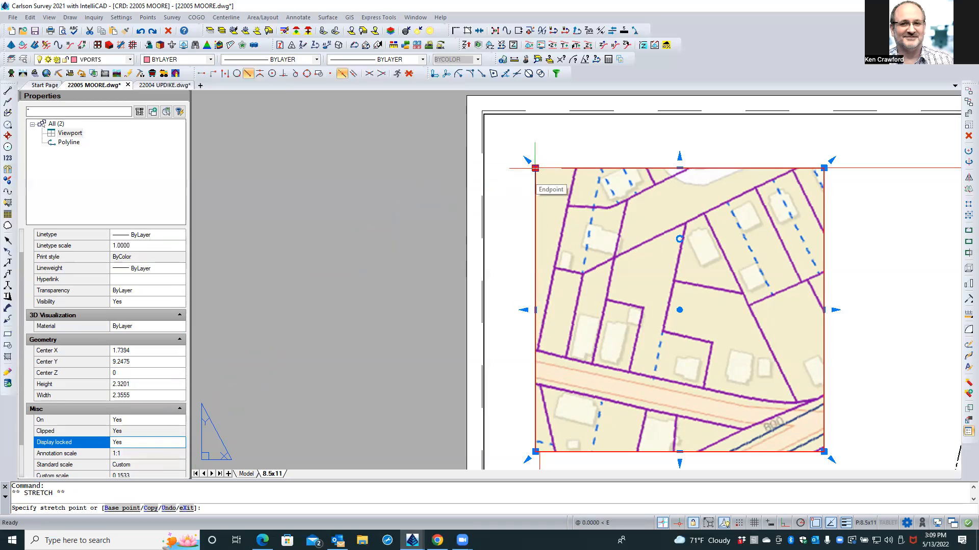
pyautogui.press('Escape')
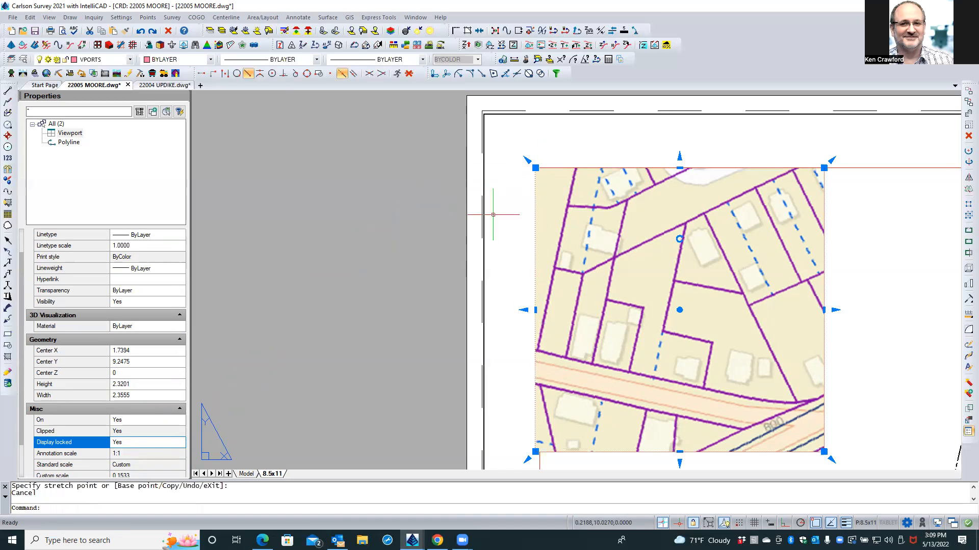
# Stretch the inset viewport's upper-left corner to snap onto the main viewport's upper-left corner, then deselect it.
pyautogui.click(535, 168)
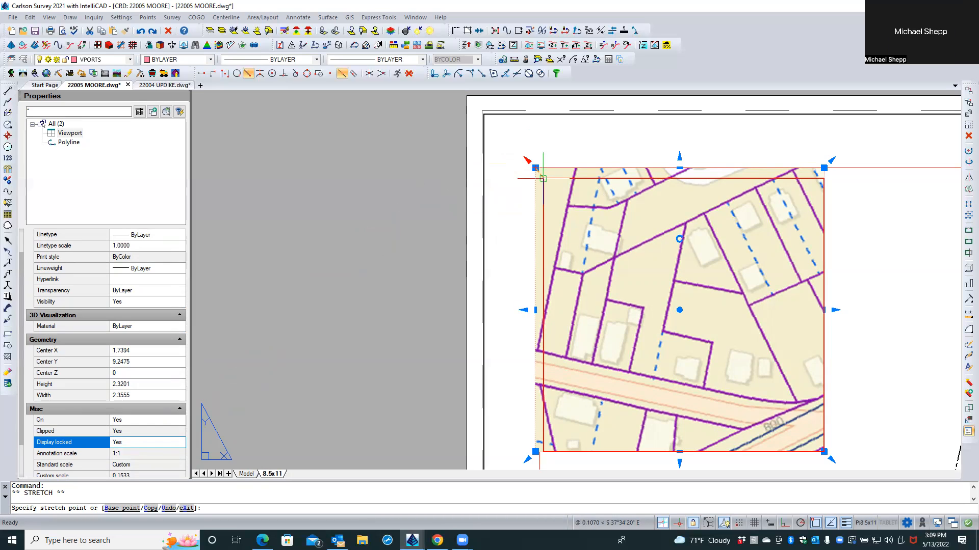
pyautogui.click(543, 179)
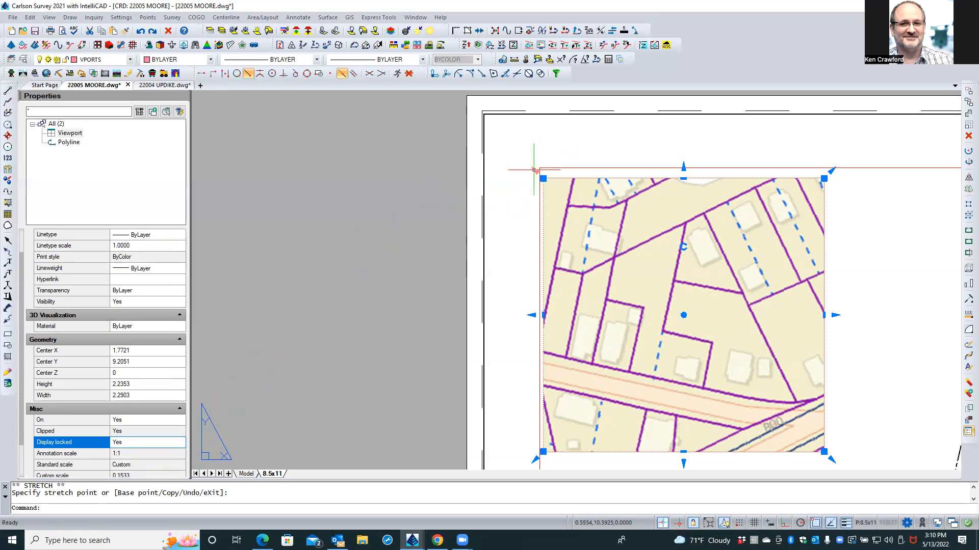
pyautogui.click(534, 171)
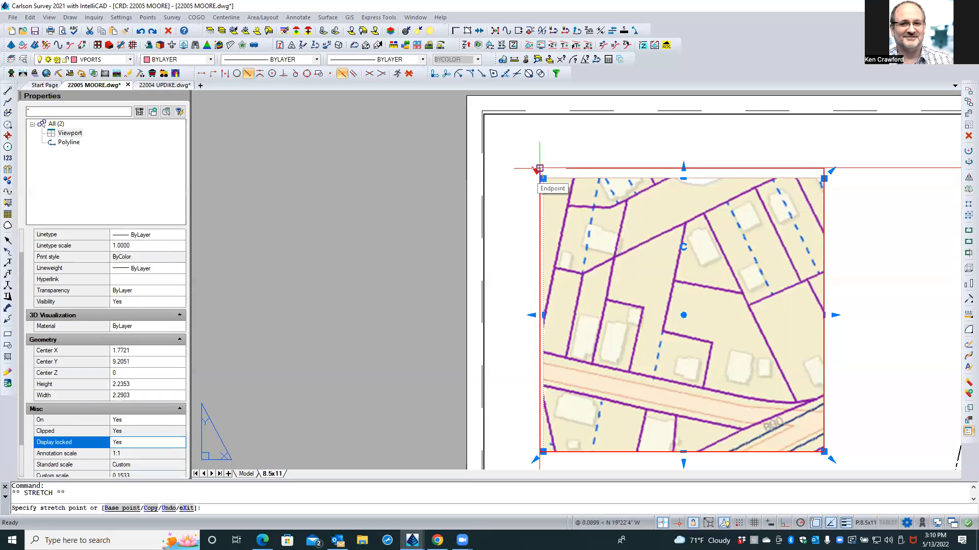
pyautogui.click(539, 168)
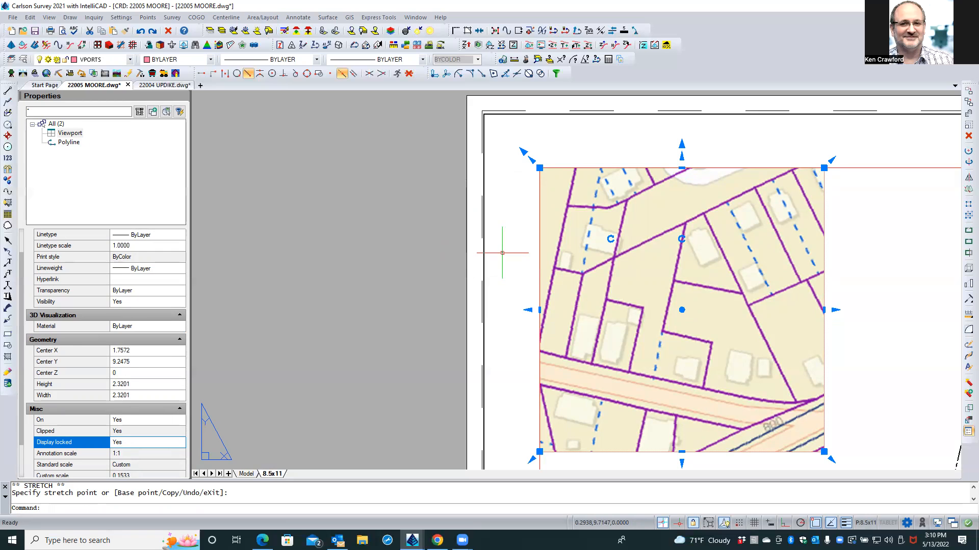
pyautogui.press('Escape')
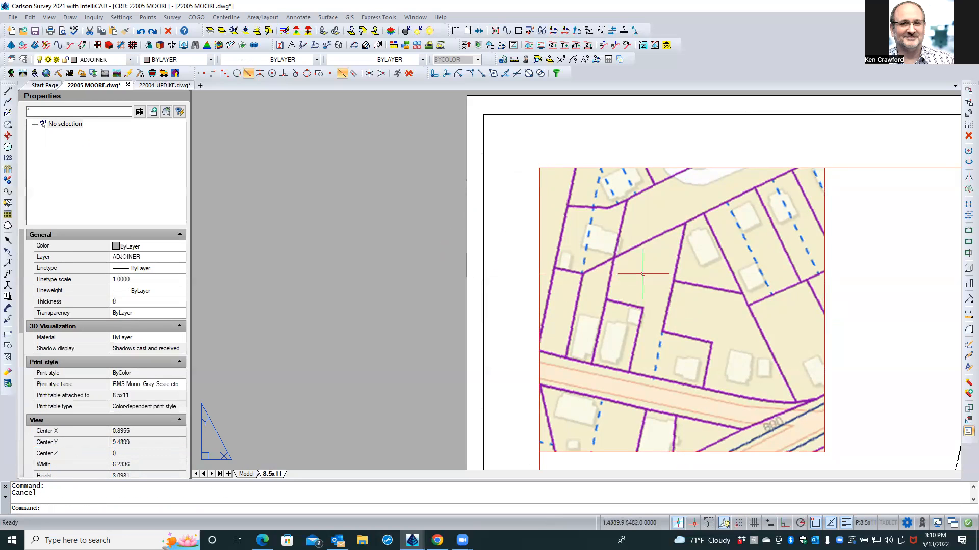
# Examine the overall plat sheet, followed by the title block, surveyor's certification and scale, date and job number text.
pyautogui.scroll(-2, 665, 323)
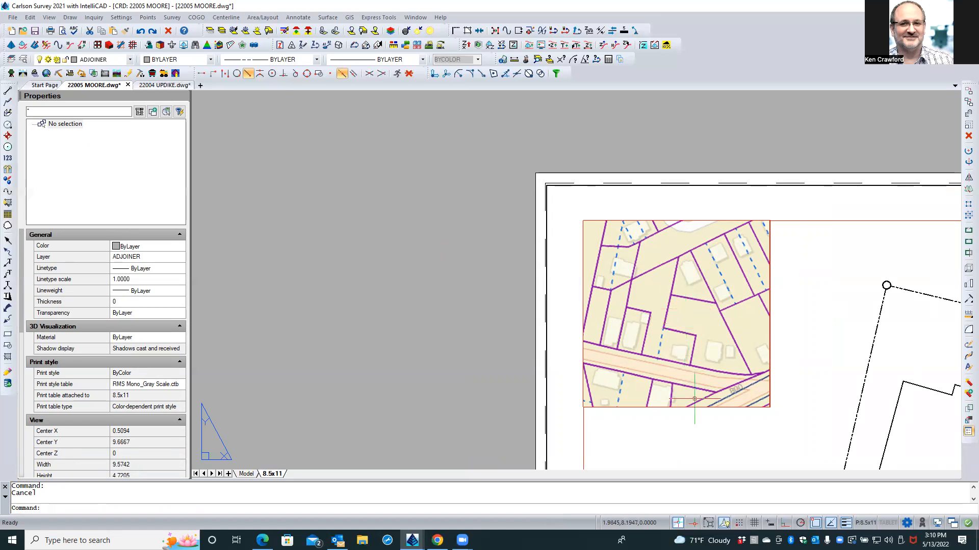
pyautogui.scroll(-3, 660, 375)
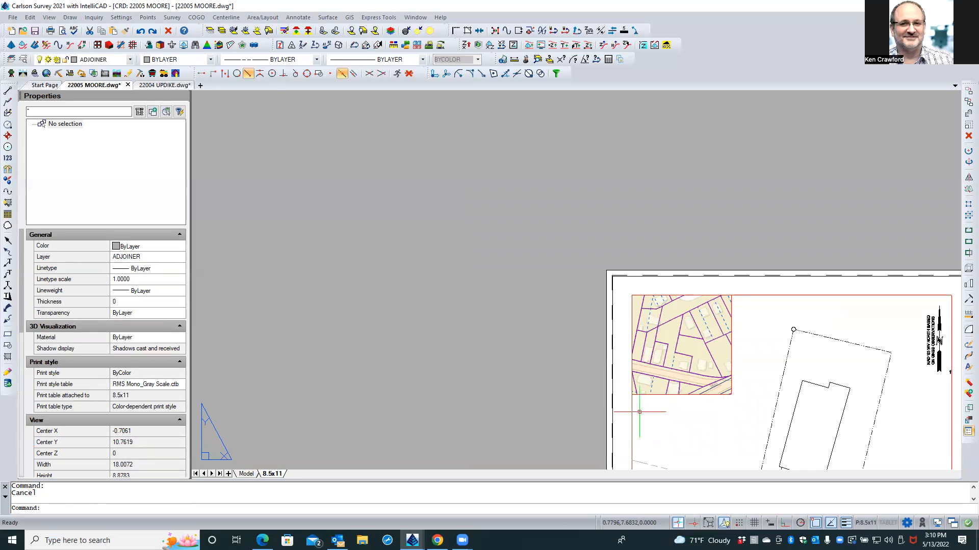
pyautogui.scroll(-1, 681, 425)
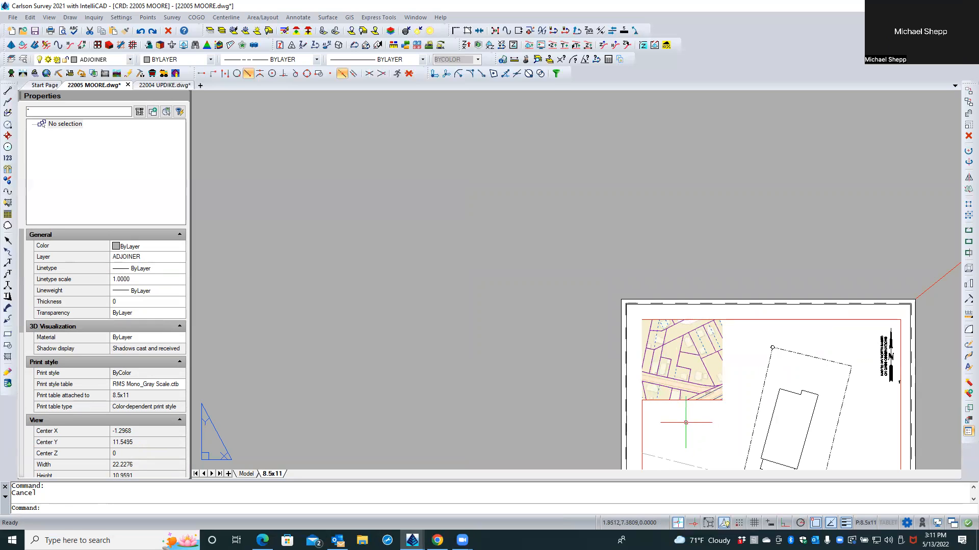
pyautogui.moveTo(680, 429)
pyautogui.mouseDown(button='middle')
pyautogui.moveTo(542, 316)
pyautogui.moveTo(479, 218)
pyautogui.mouseUp(button='middle')
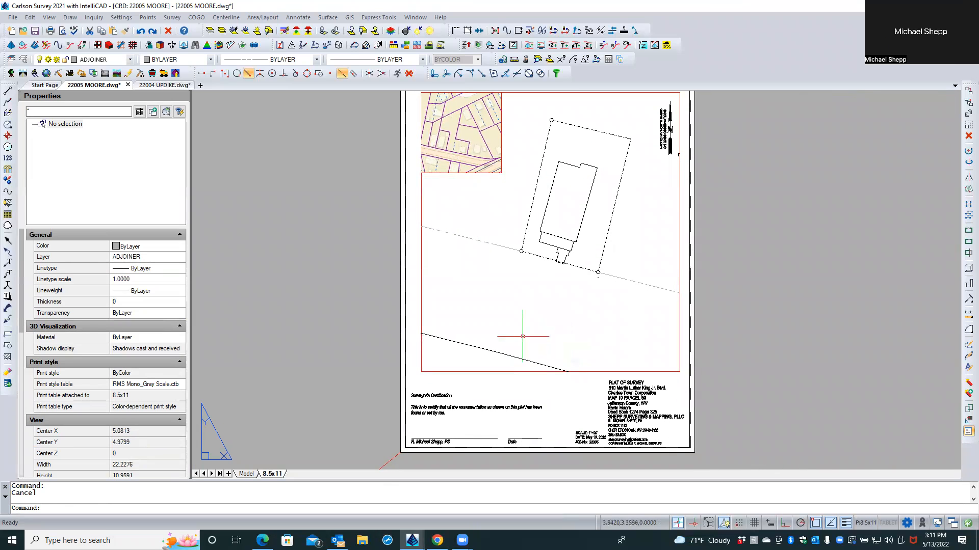
pyautogui.click(440, 372)
pyautogui.press('Escape')
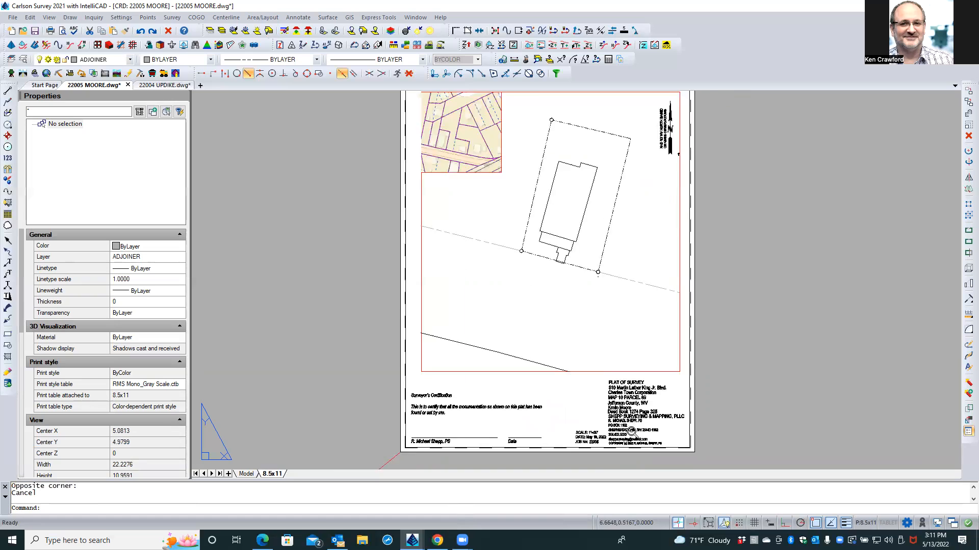
pyautogui.scroll(4, 631, 434)
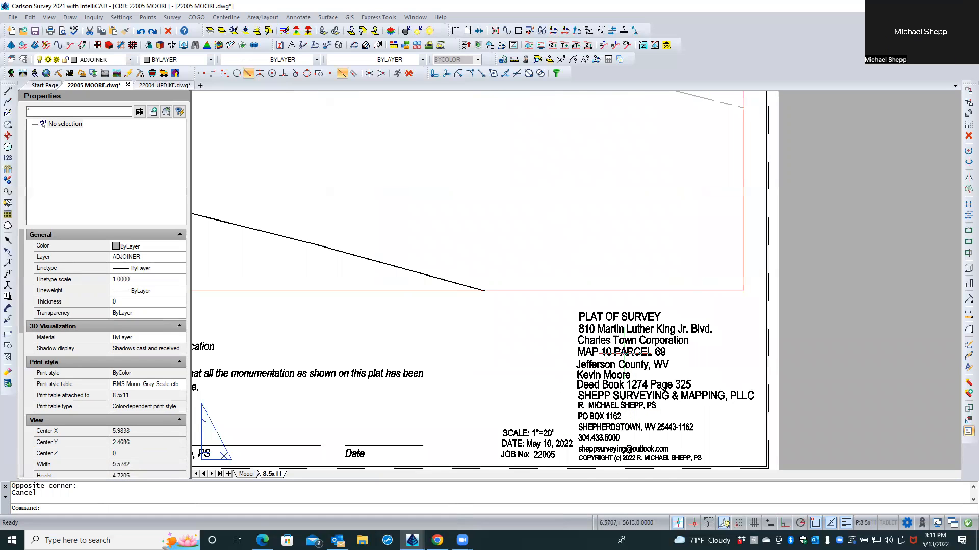
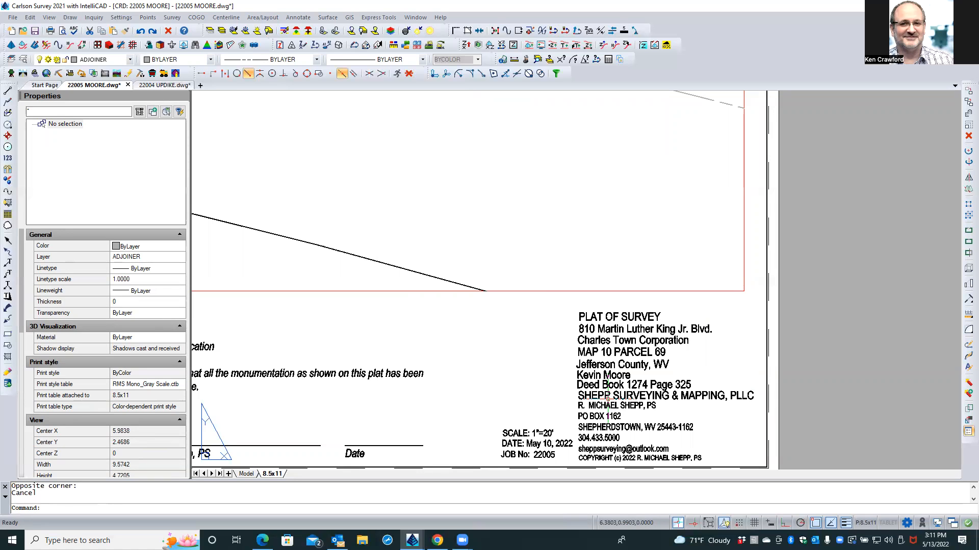
pyautogui.moveTo(490, 308); pyautogui.dragTo(658, 265, button='middle')
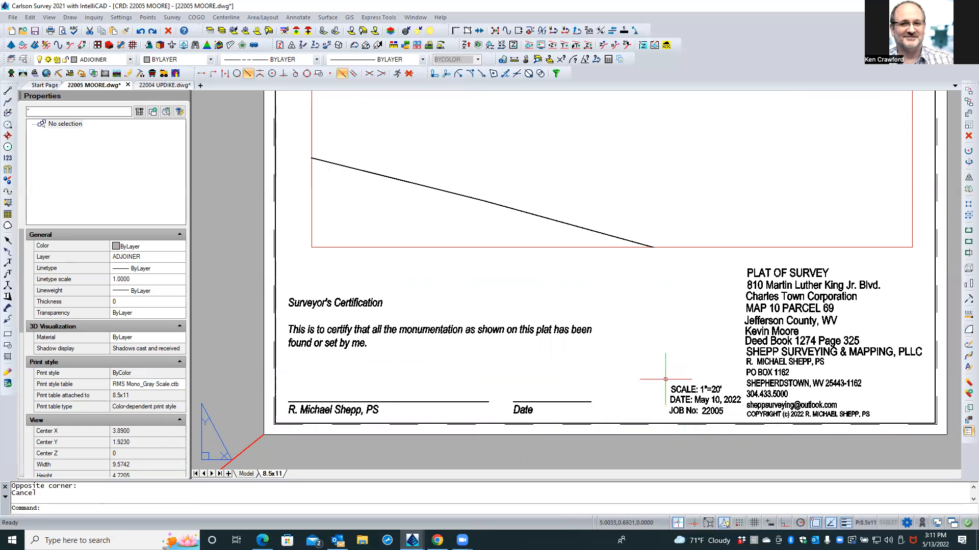
pyautogui.scroll(-1, 617, 385)
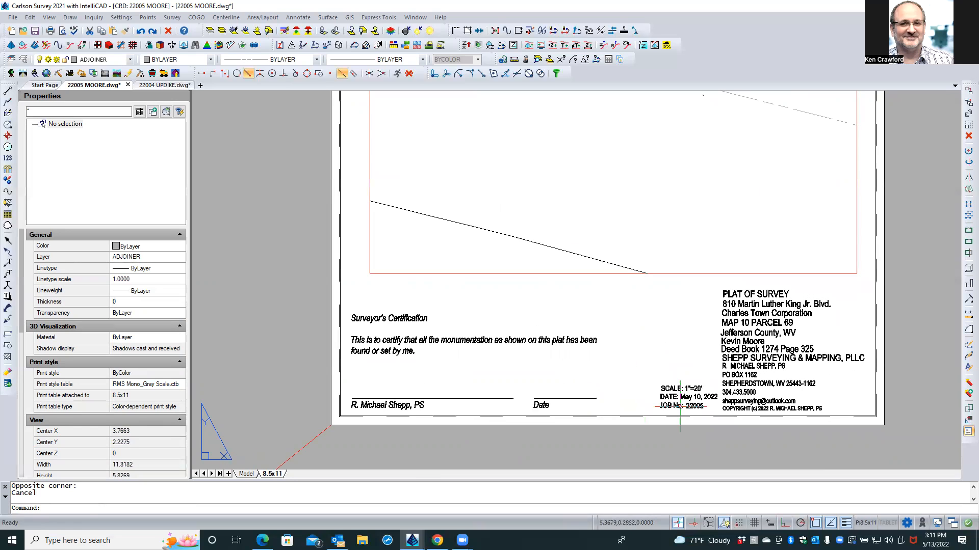
# Move the scale, date and job number text into the lower-right corner of the title block, beside the company contact lines.
pyautogui.click(701, 374)
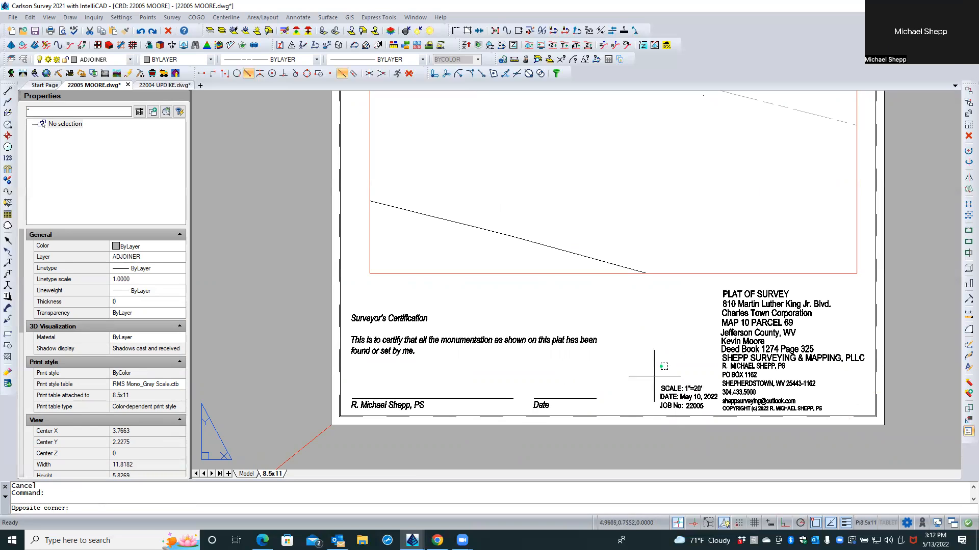
pyautogui.press('Escape')
pyautogui.click(677, 382)
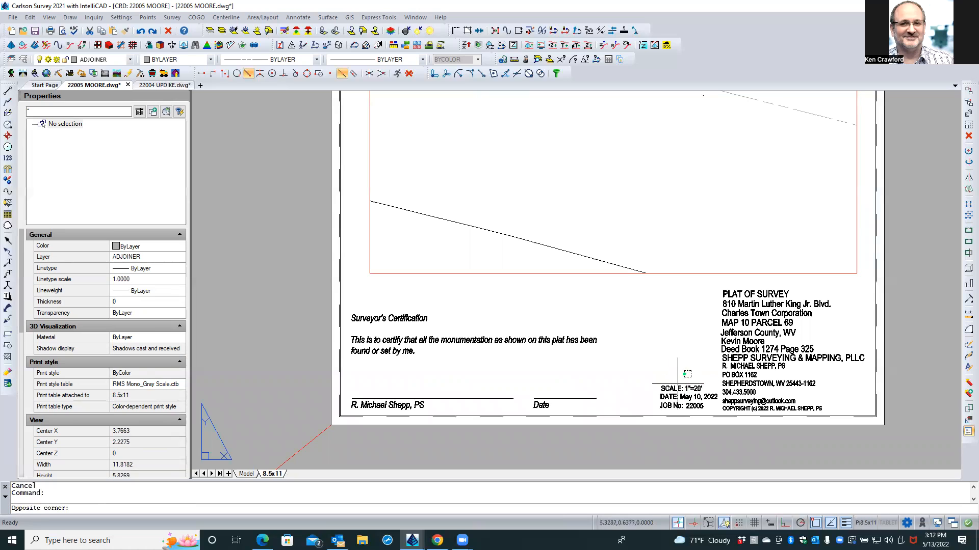
pyautogui.click(661, 408)
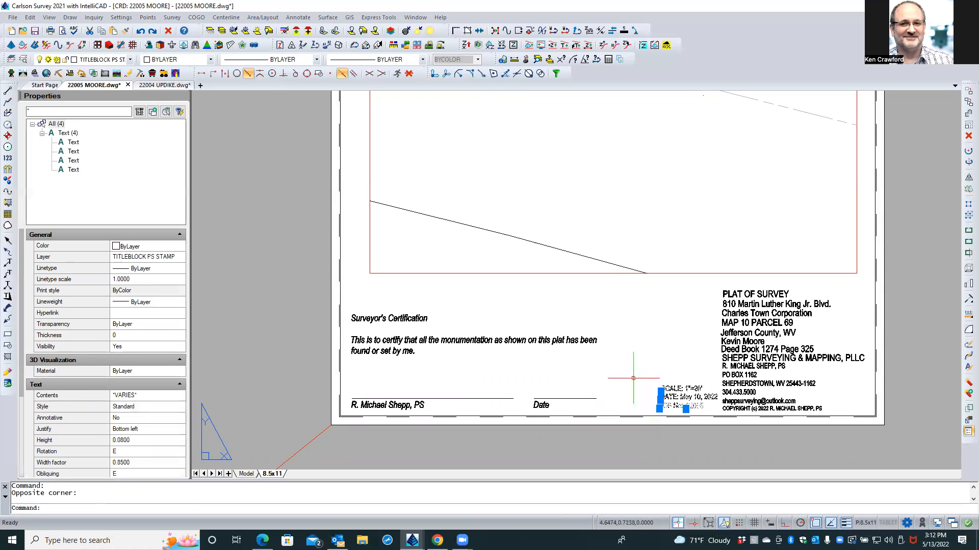
pyautogui.write('co')
pyautogui.press('Return')
pyautogui.click(598, 433)
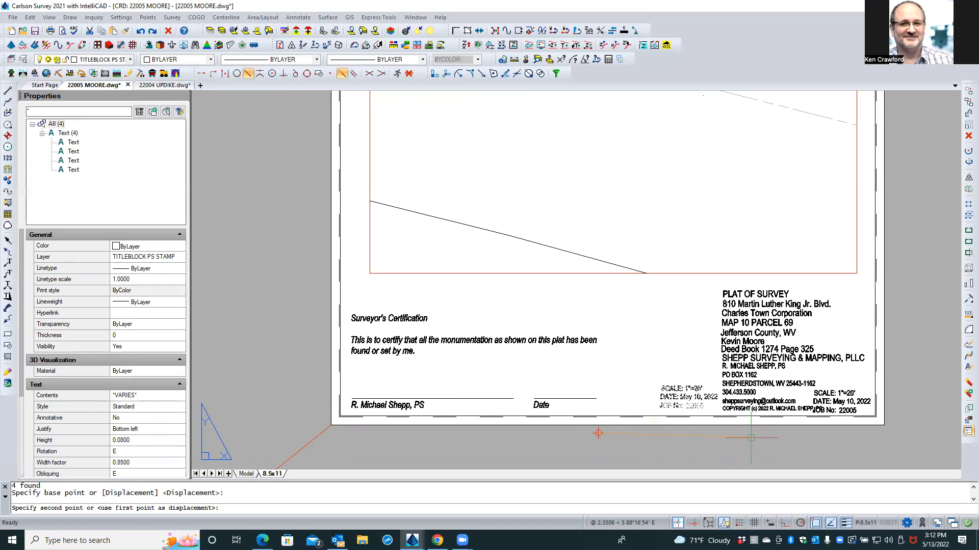
pyautogui.click(751, 438)
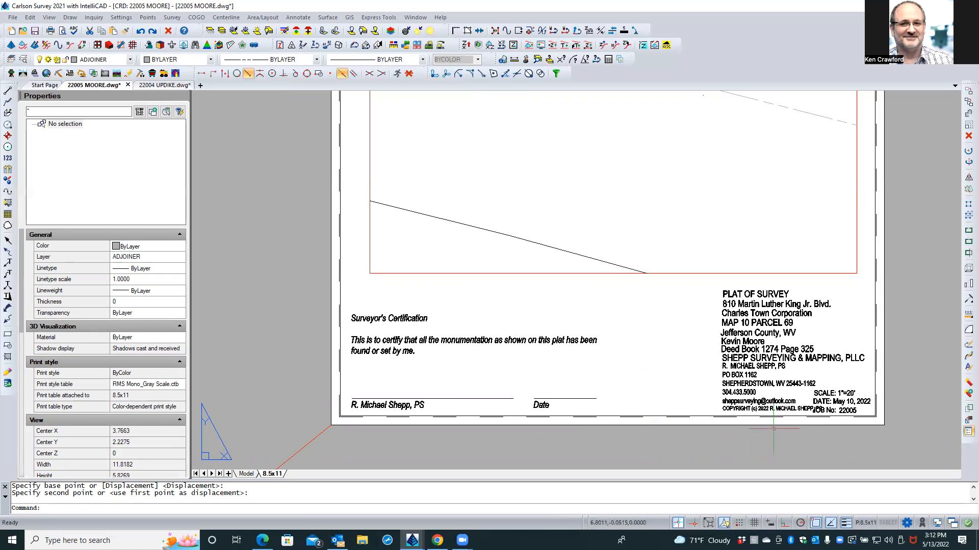
pyautogui.click(840, 410)
pyautogui.click(842, 401)
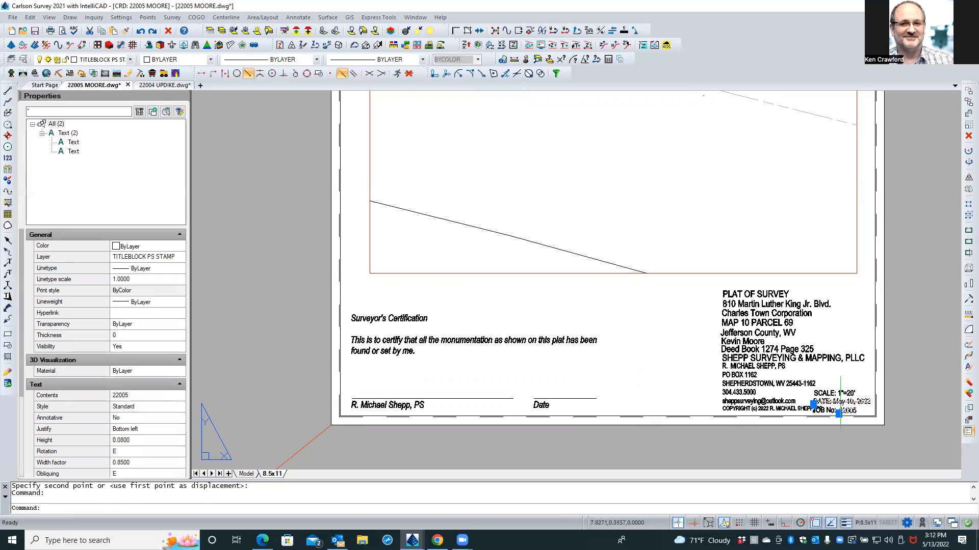
pyautogui.click(836, 394)
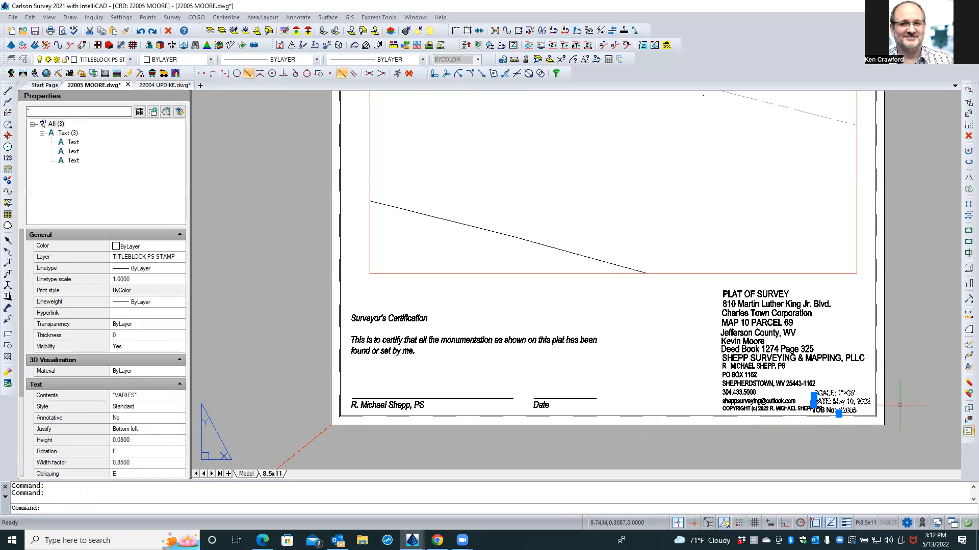
pyautogui.scroll(3, 899, 406)
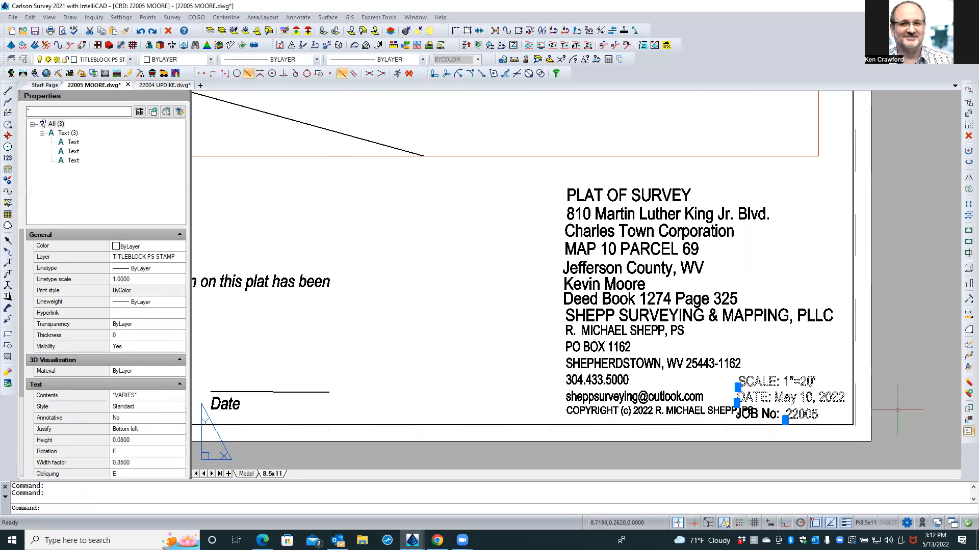
pyautogui.scroll(-1, 897, 408)
pyautogui.scroll(-1, 897, 409)
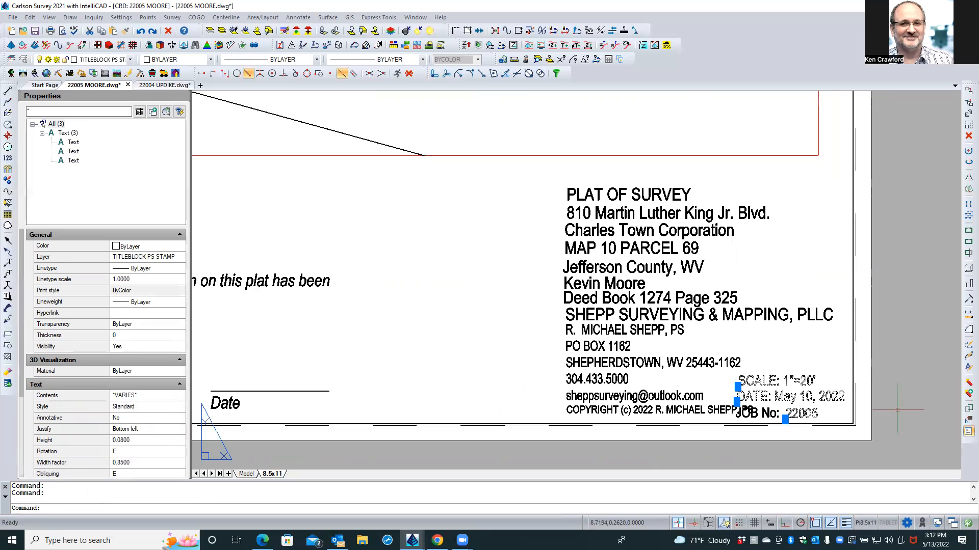
pyautogui.scroll(1, 897, 410)
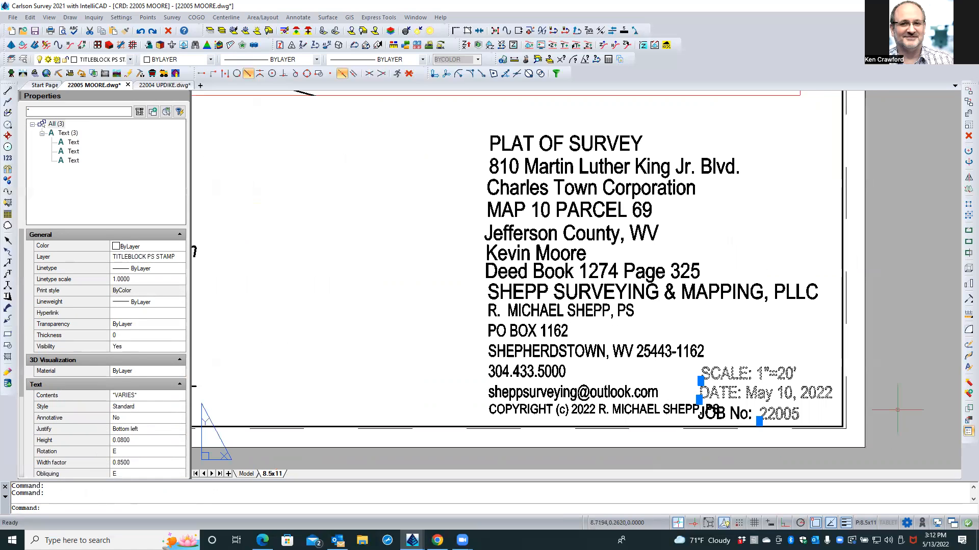
pyautogui.click(738, 417)
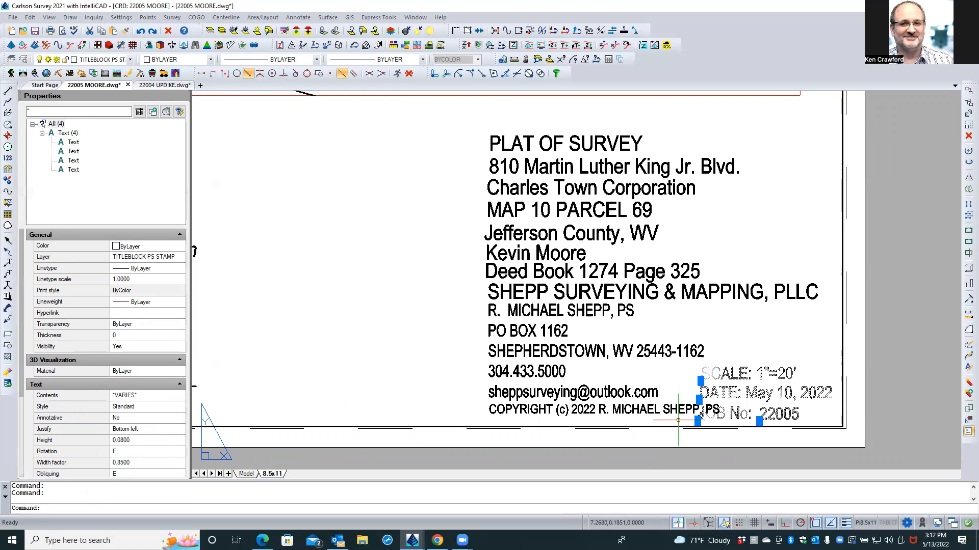
pyautogui.press('Escape')
# Check which separate text objects make up the scale, date and job number lines in the title block.
pyautogui.click(771, 414)
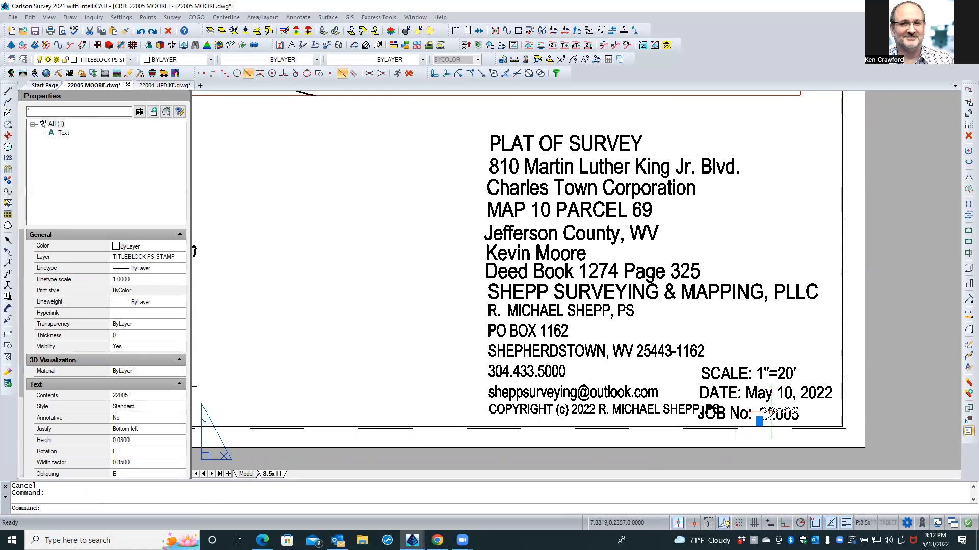
pyautogui.click(767, 392)
pyautogui.click(765, 369)
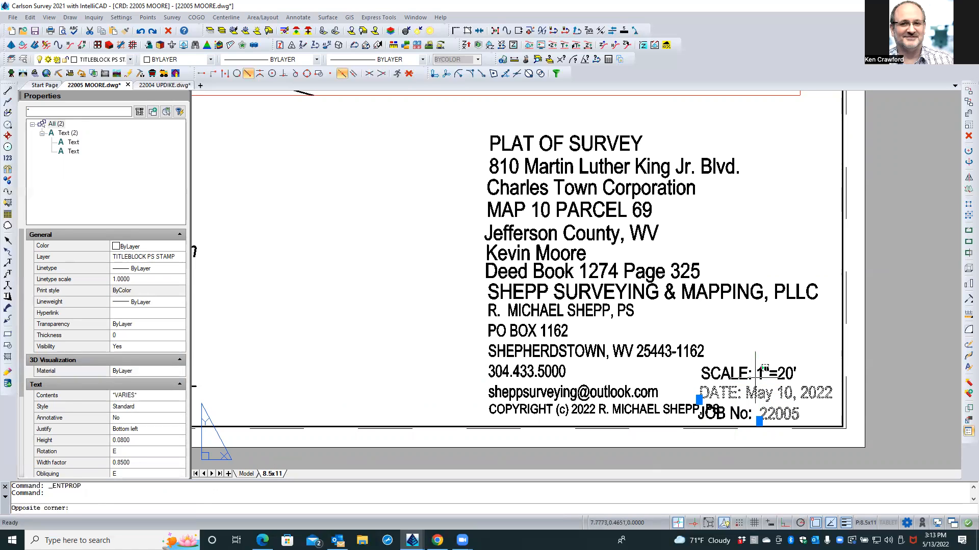
pyautogui.press('Escape')
pyautogui.press('Escape')
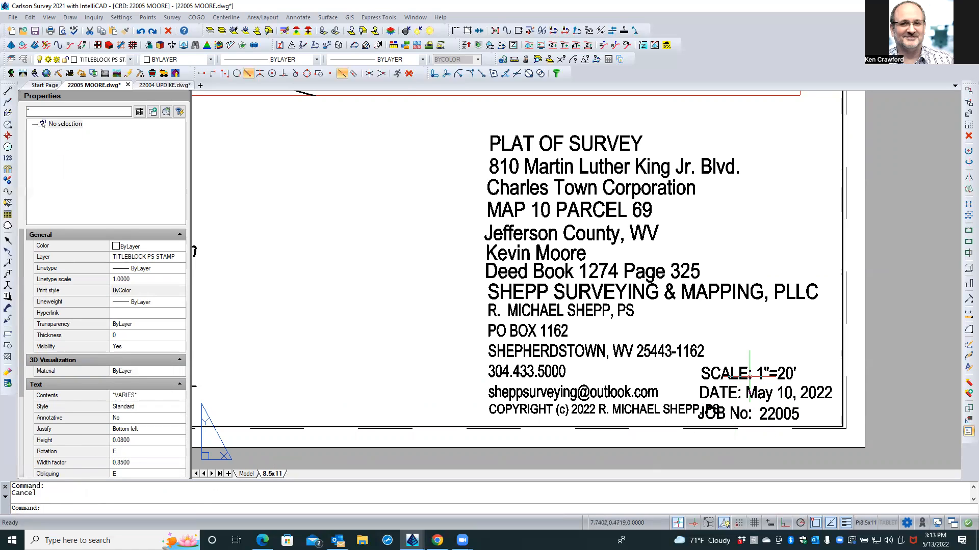
pyautogui.click(738, 371)
pyautogui.press('Escape')
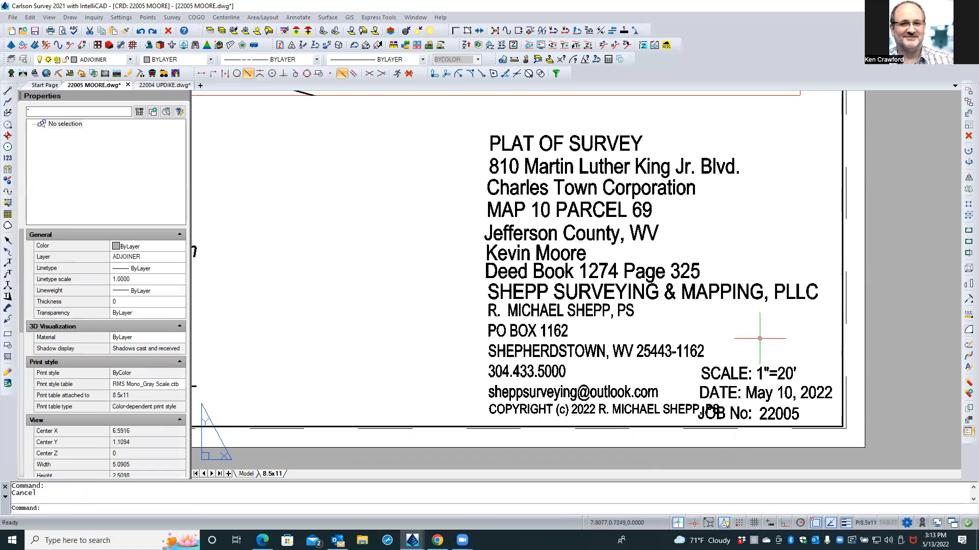
pyautogui.click(734, 412)
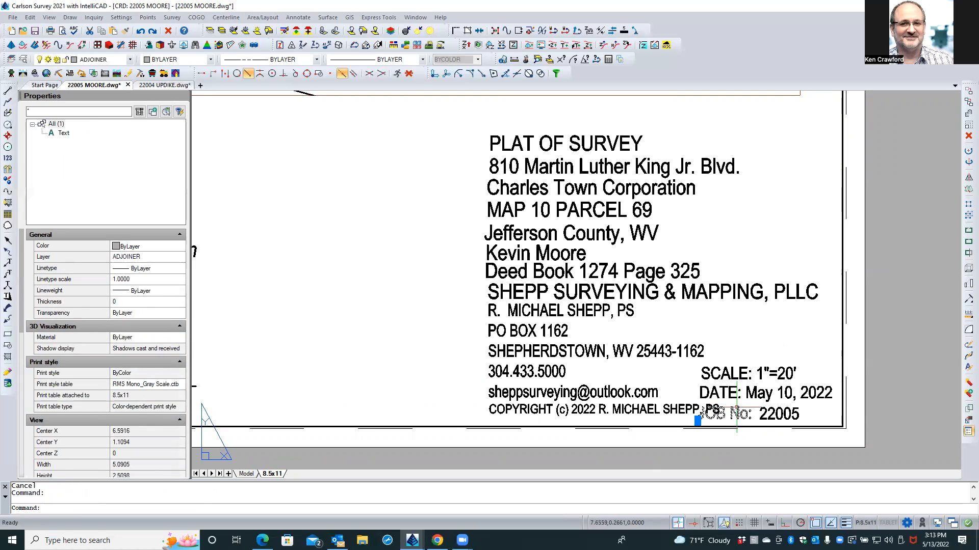
pyautogui.click(775, 413)
pyautogui.press('Escape')
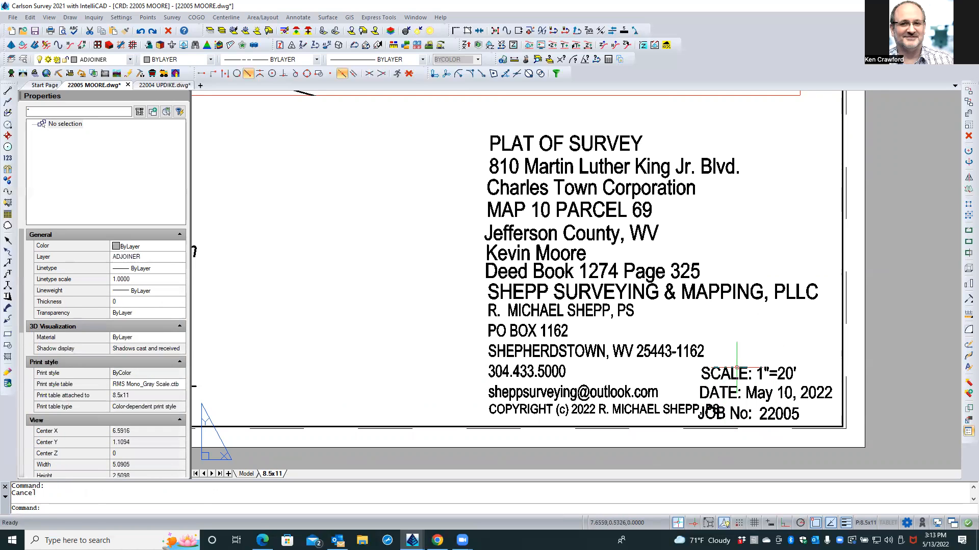
pyautogui.click(790, 360)
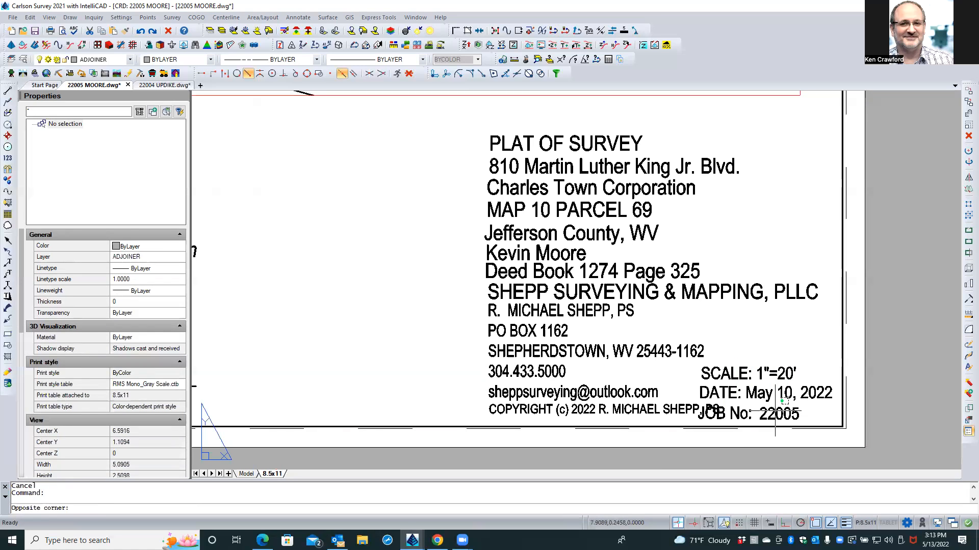
pyautogui.press('Escape')
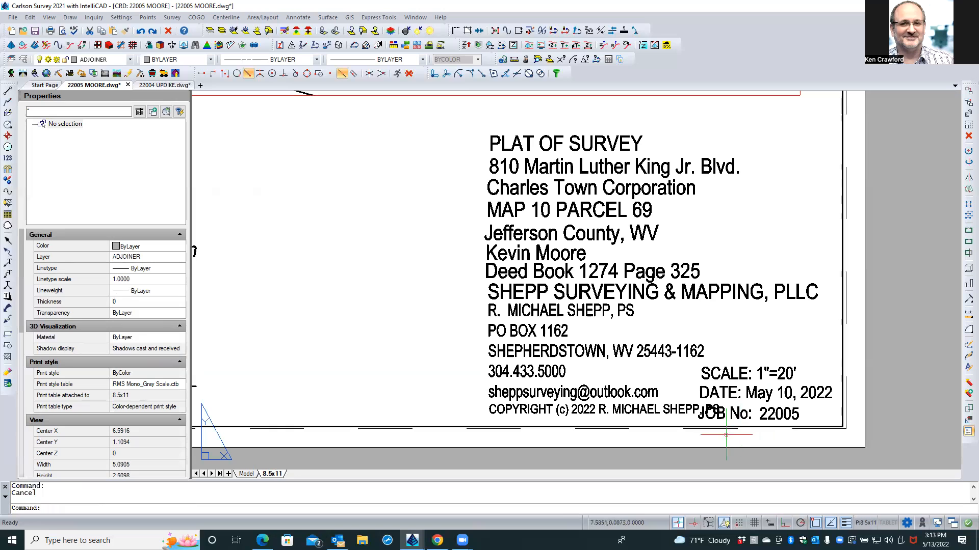
# Move the scale, date and job number text out of the title block to the empty area beyond the sheet's lower-right corner.
pyautogui.click(669, 457)
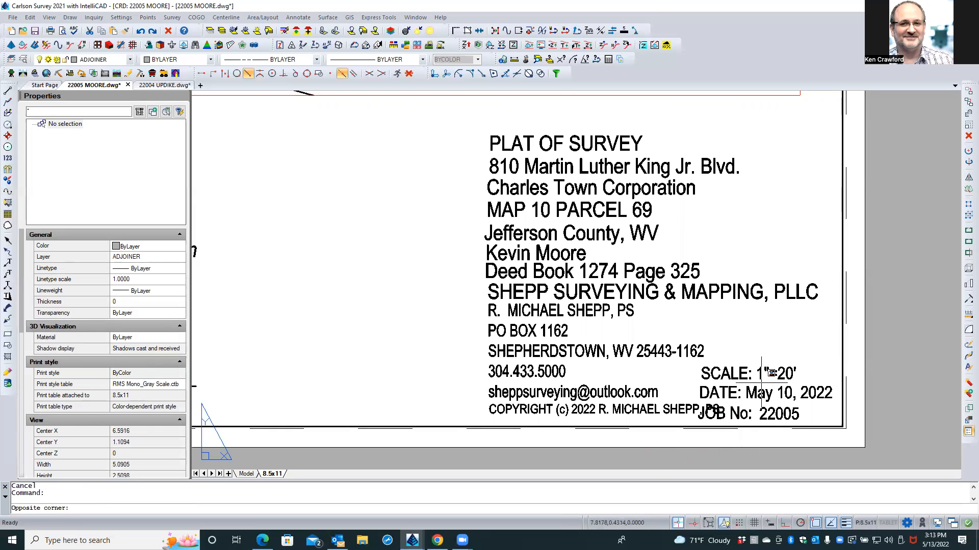
pyautogui.click(873, 350)
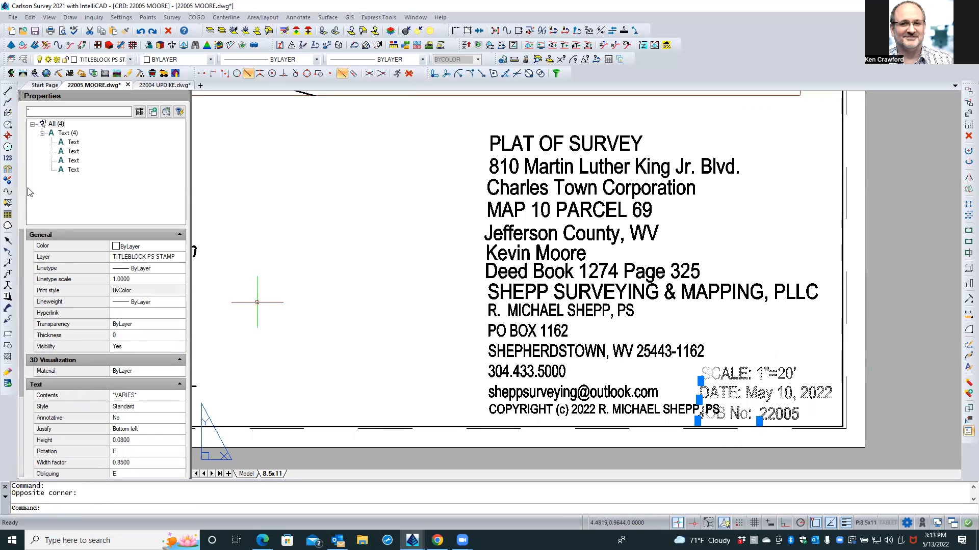
pyautogui.write('m')
pyautogui.press('Return')
pyautogui.scroll(-1, 570, 316)
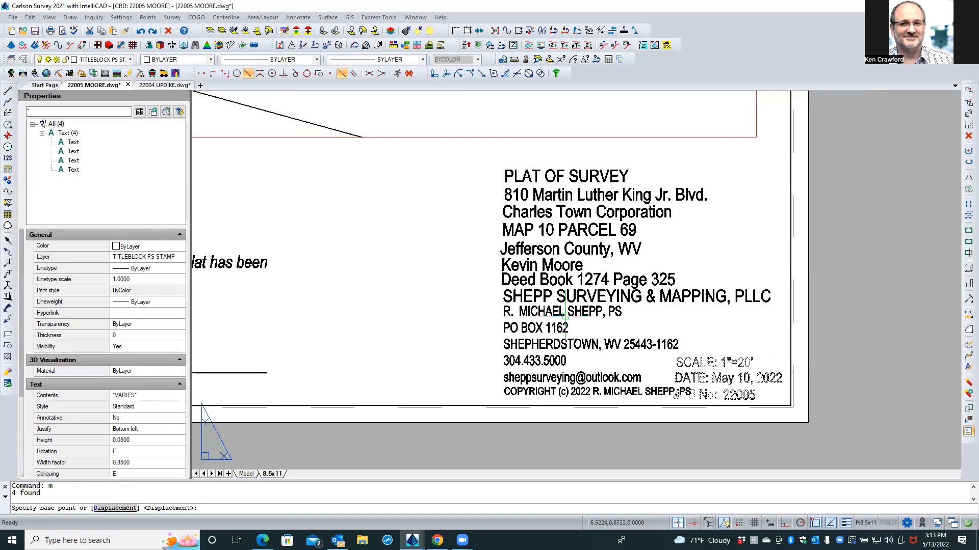
pyautogui.scroll(-1, 685, 315)
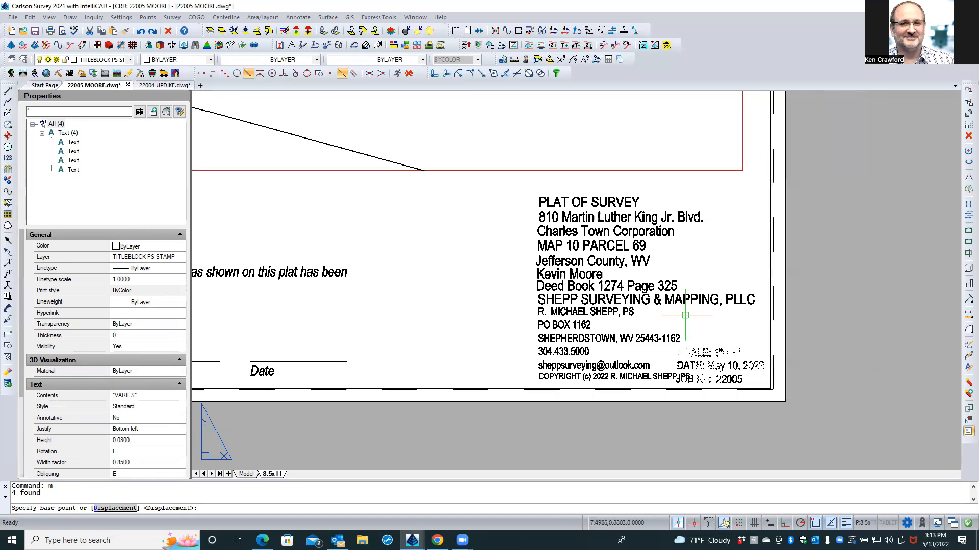
pyautogui.click(681, 319)
pyautogui.click(792, 378)
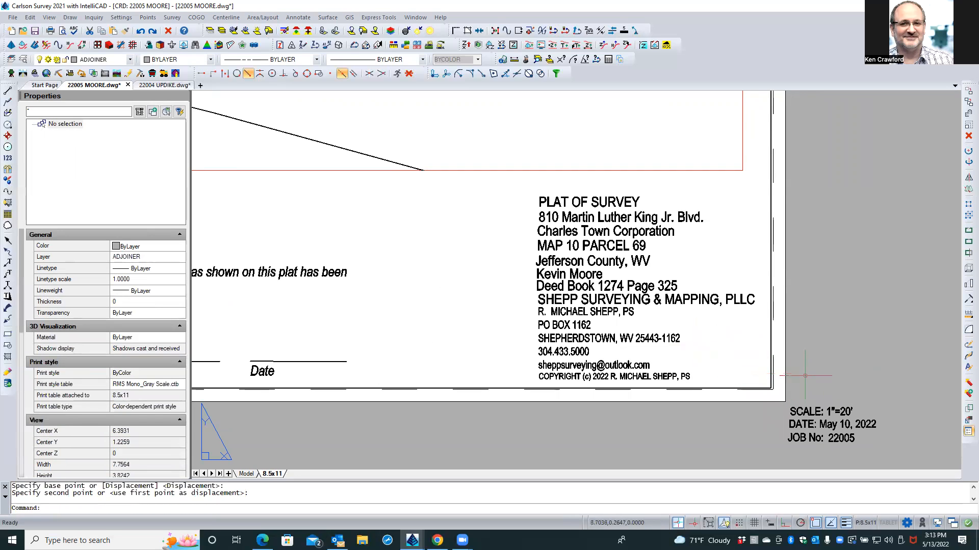
pyautogui.press('Escape')
pyautogui.click(868, 391)
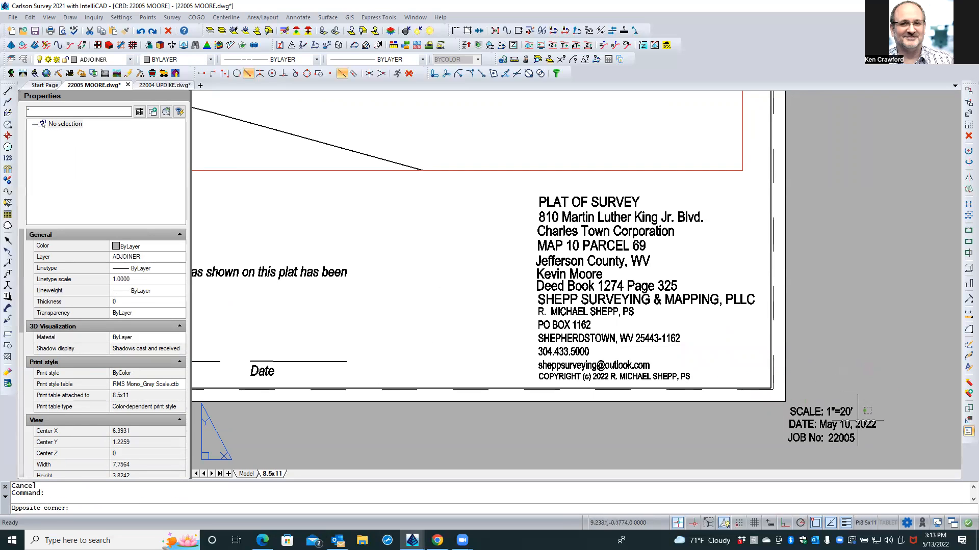
pyautogui.click(838, 442)
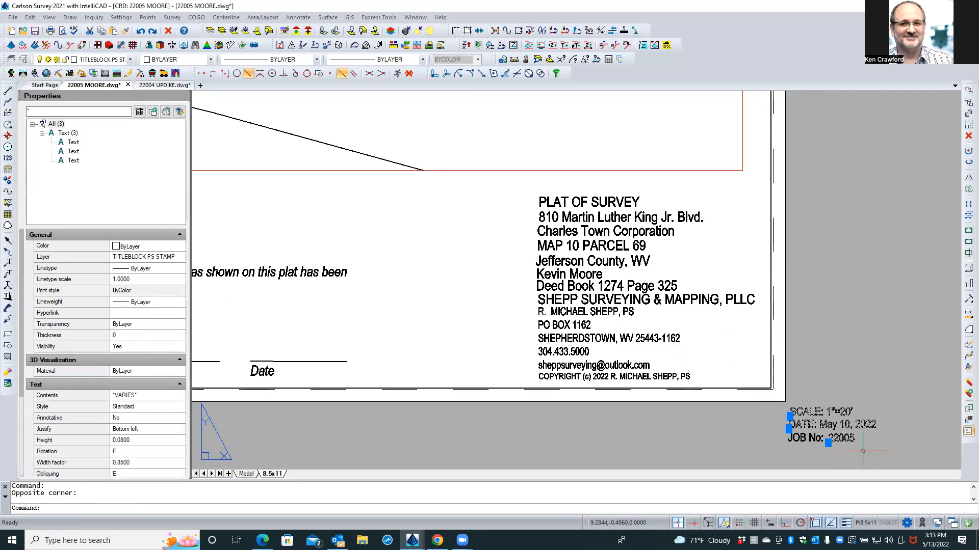
pyautogui.press('Escape')
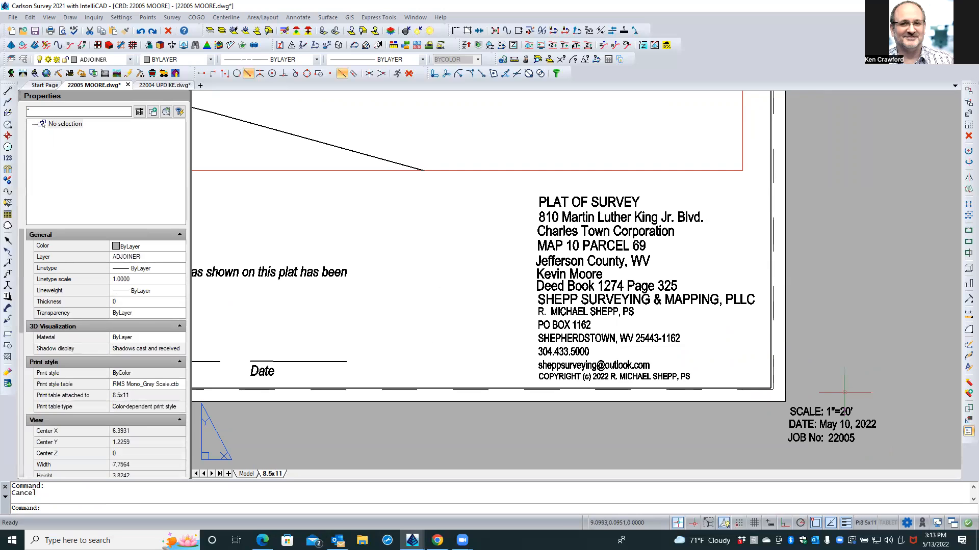
pyautogui.rightClick(804, 364)
pyautogui.press('Escape')
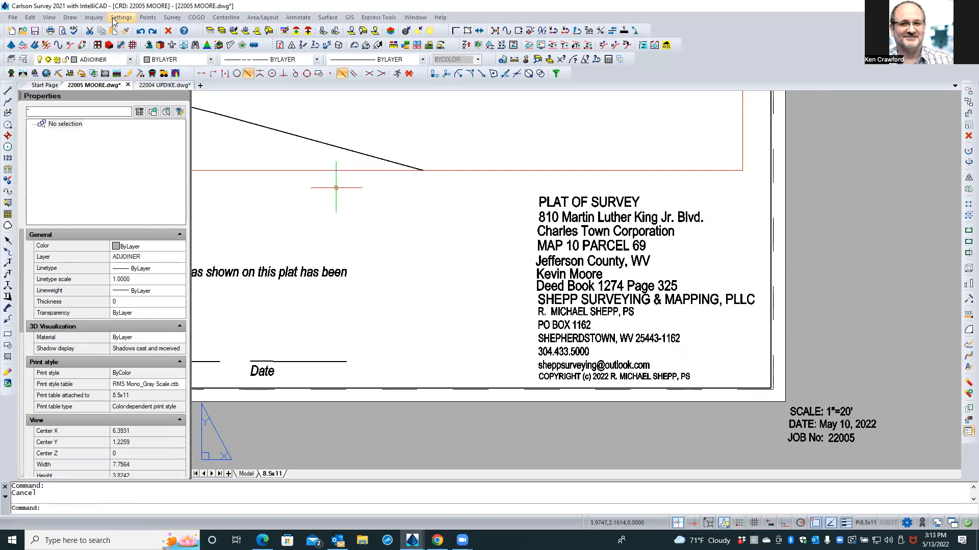
# Convert the scale, date and job number text objects into a single multiline text object using Text to Multiline Text.
pyautogui.click(385, 17)
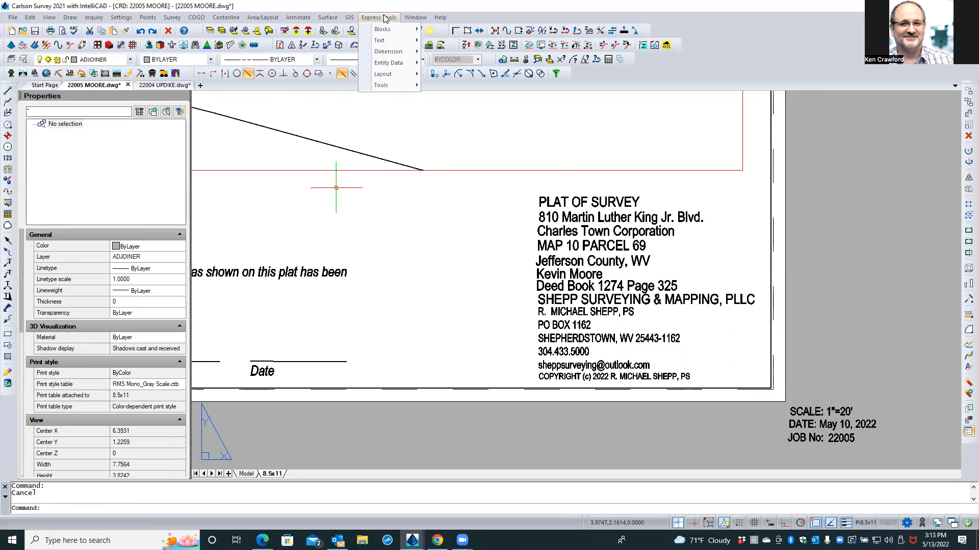
pyautogui.moveTo(389, 43)
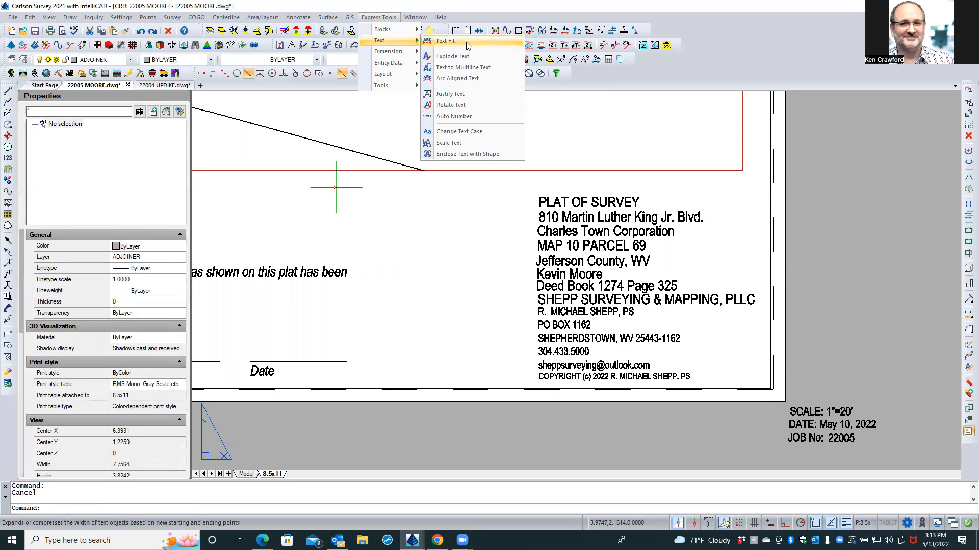
pyautogui.click(473, 67)
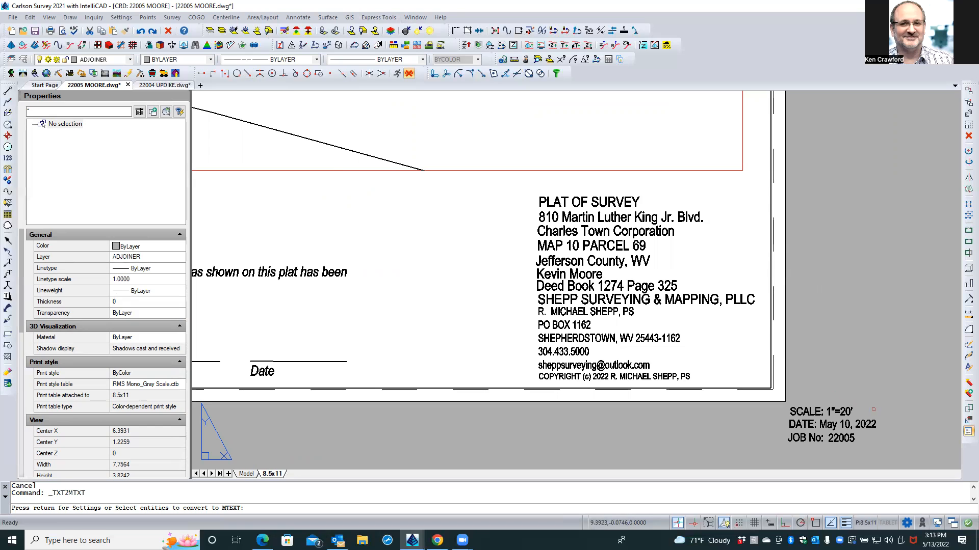
pyautogui.click(849, 417)
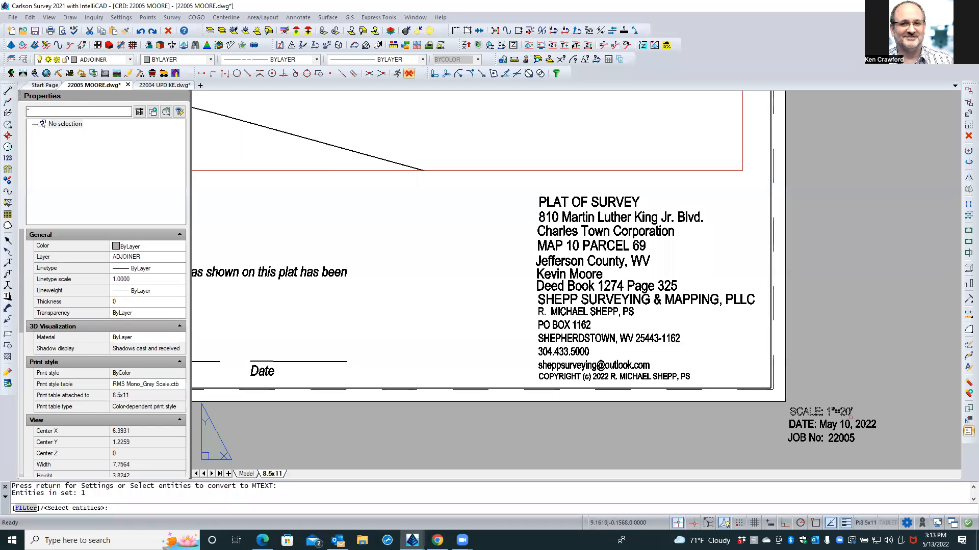
pyautogui.click(850, 419)
pyautogui.click(796, 438)
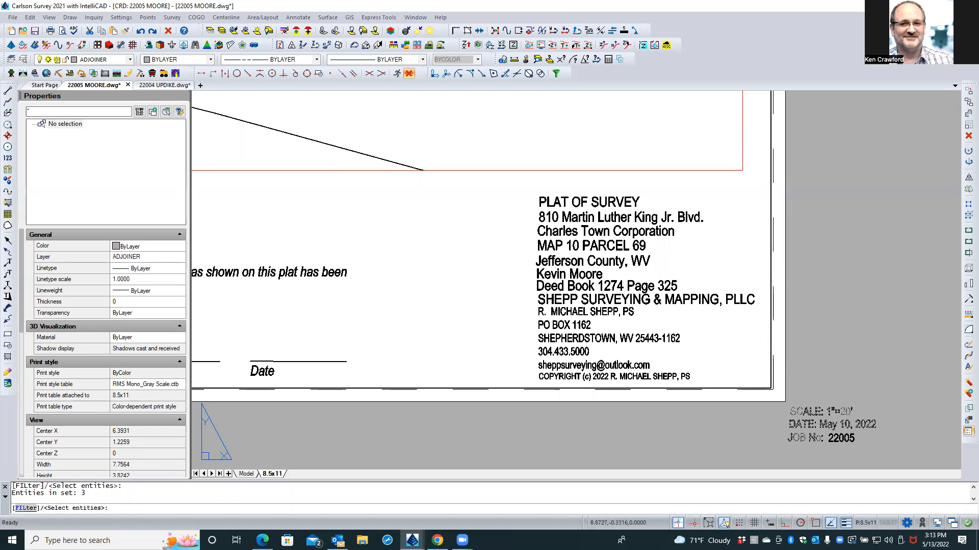
pyautogui.click(841, 438)
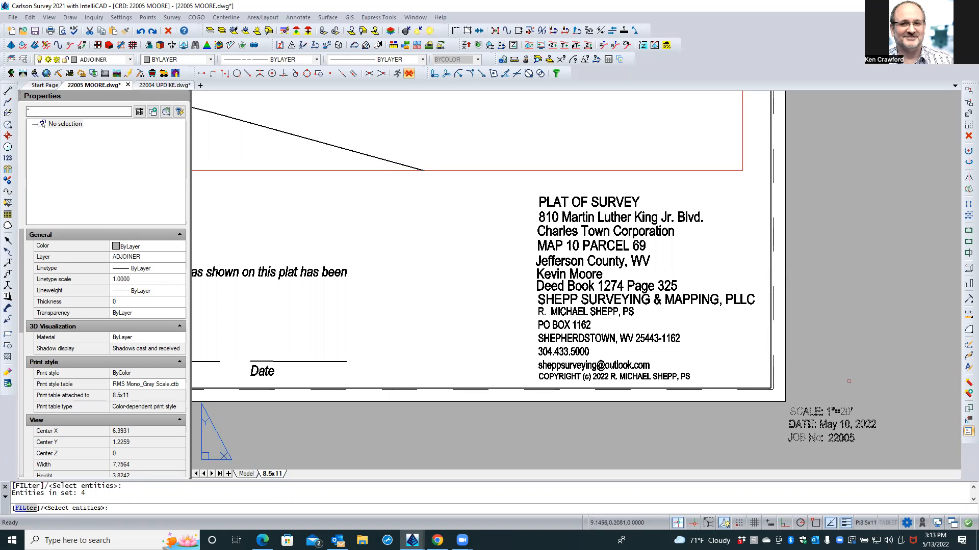
pyautogui.press('Return')
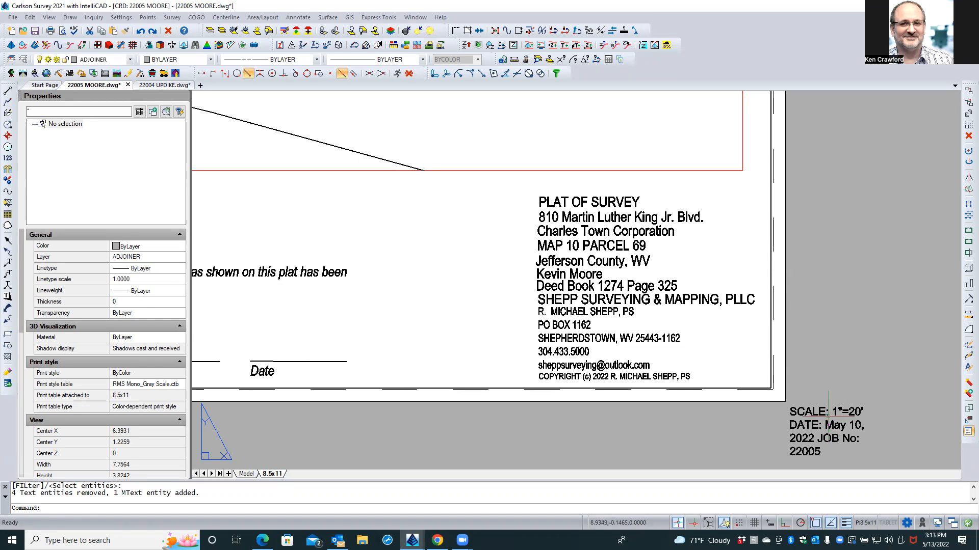
# Inspect the combined multiline text's style and text height properties, then deselect it.
pyautogui.click(827, 414)
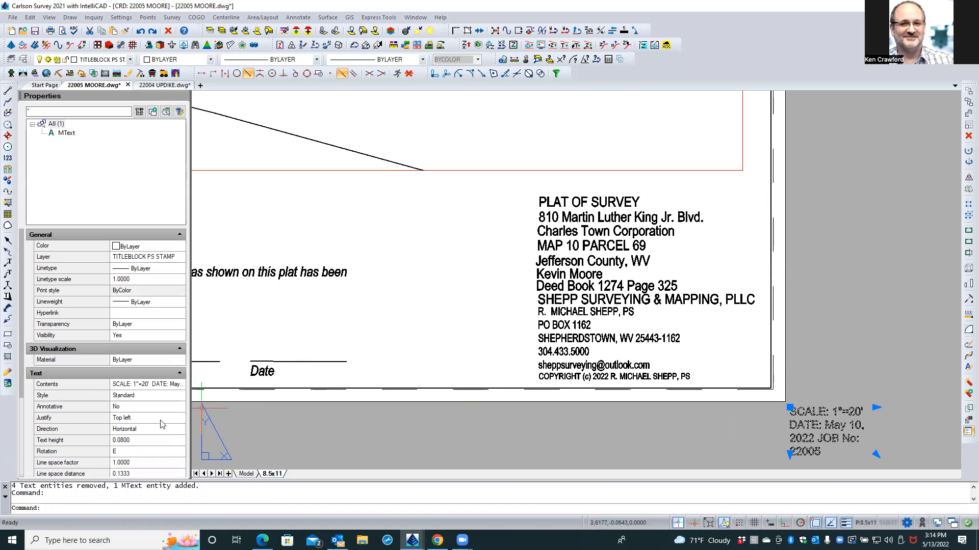
pyautogui.click(145, 440)
pyautogui.click(146, 439)
pyautogui.doubleClick(145, 439)
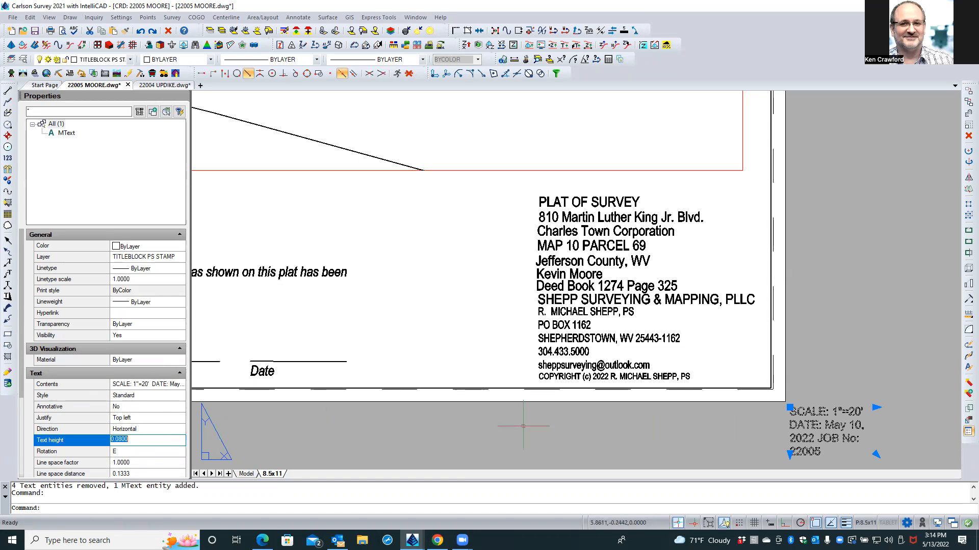
pyautogui.press('Escape')
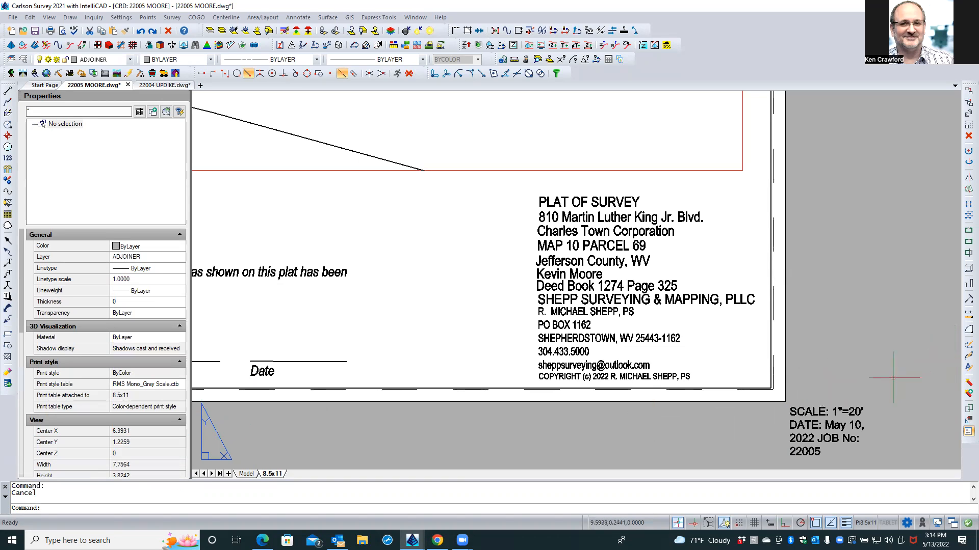
pyautogui.click(791, 416)
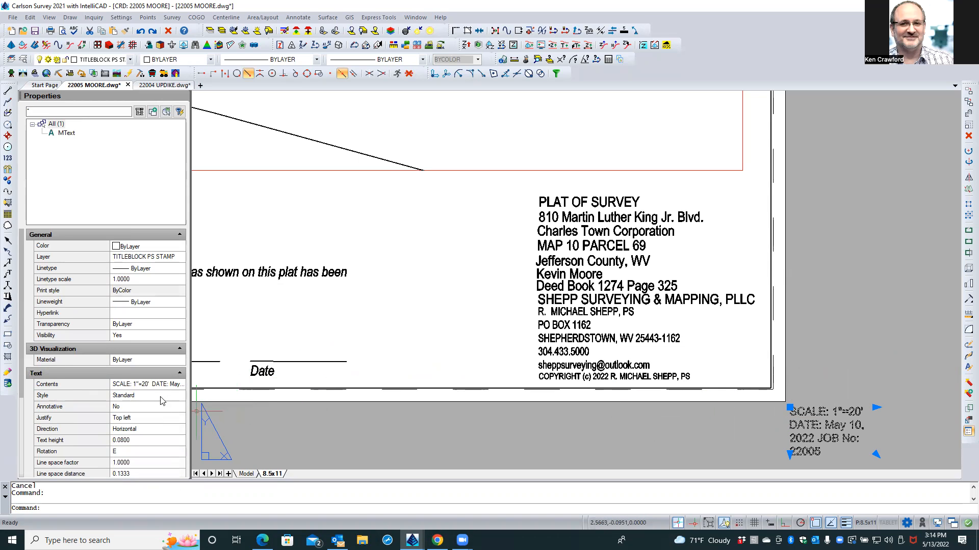
pyautogui.press('Escape')
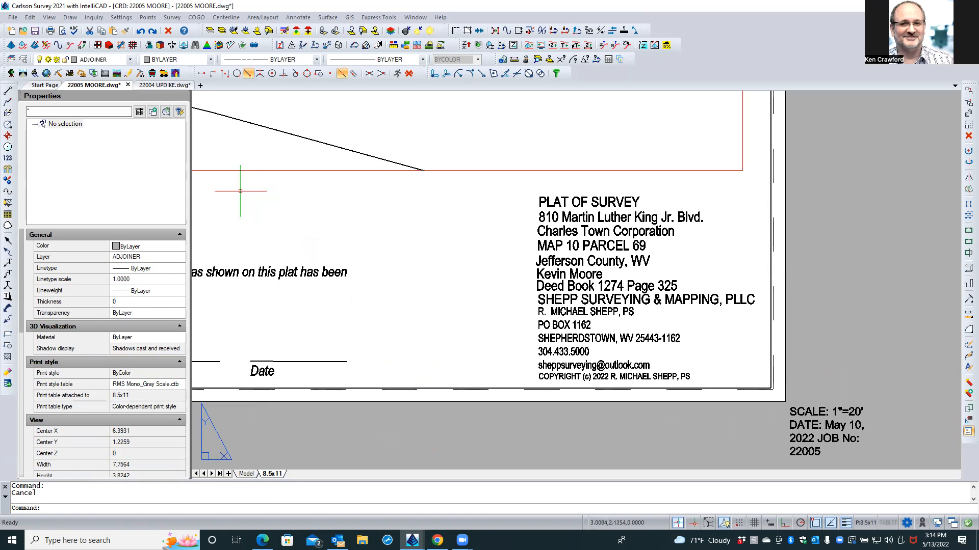
pyautogui.click(11, 59)
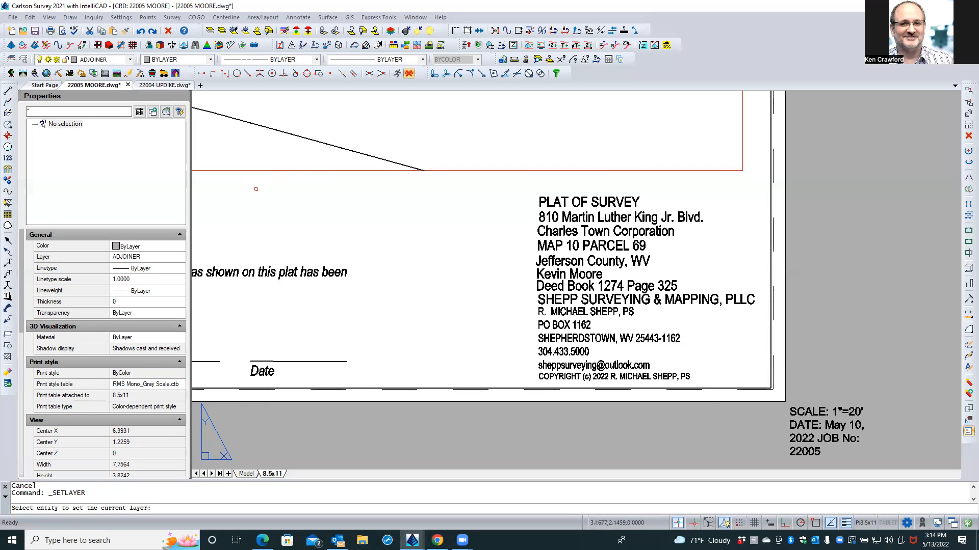
pyautogui.press('Escape')
pyautogui.write('sty')
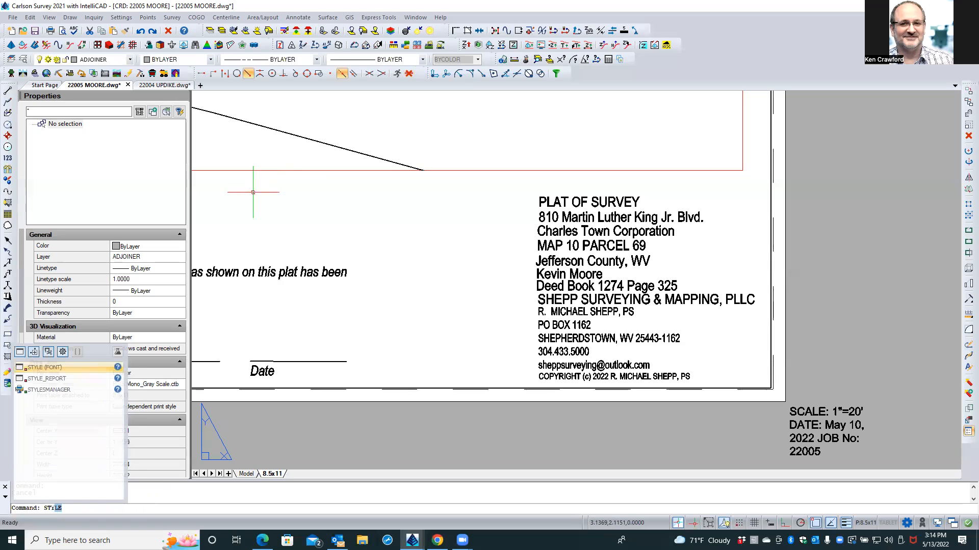
pyautogui.press('Escape')
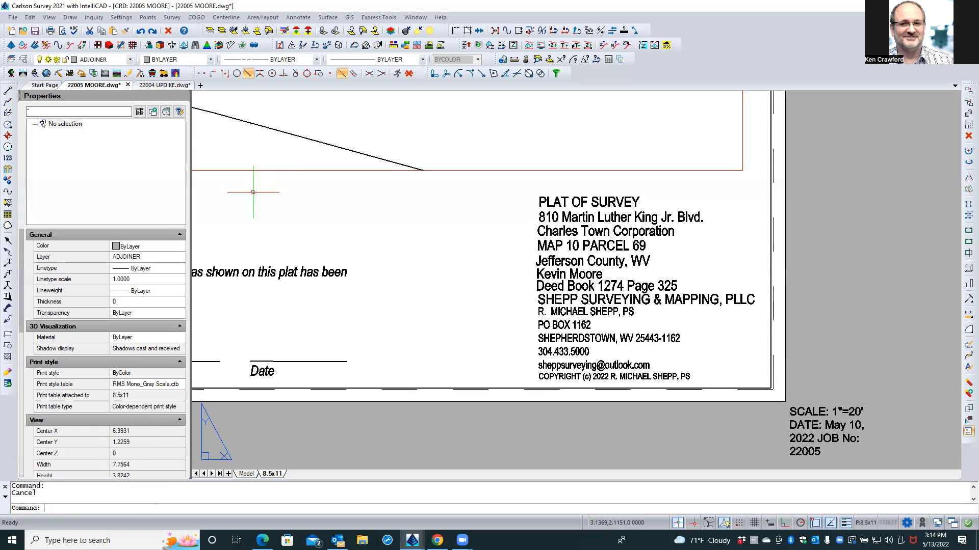
# Create a new text style named TITLEPSMALL in the drawing's text styles and close the Explorer.
pyautogui.click(23, 60)
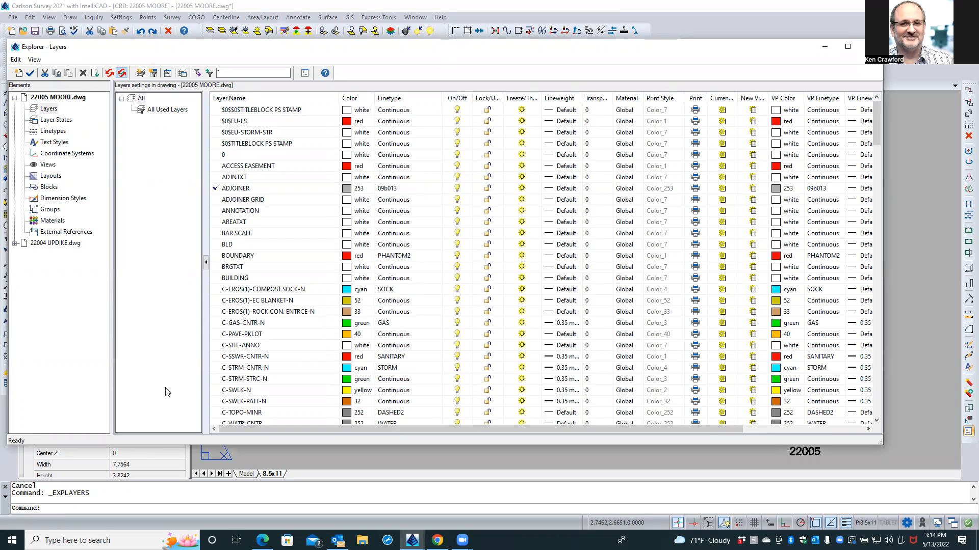
pyautogui.click(41, 142)
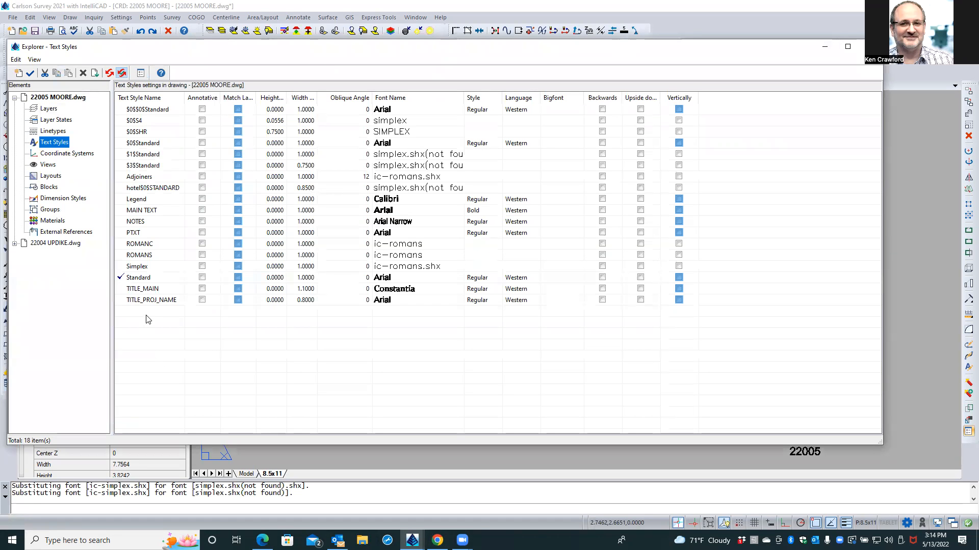
pyautogui.click(136, 280)
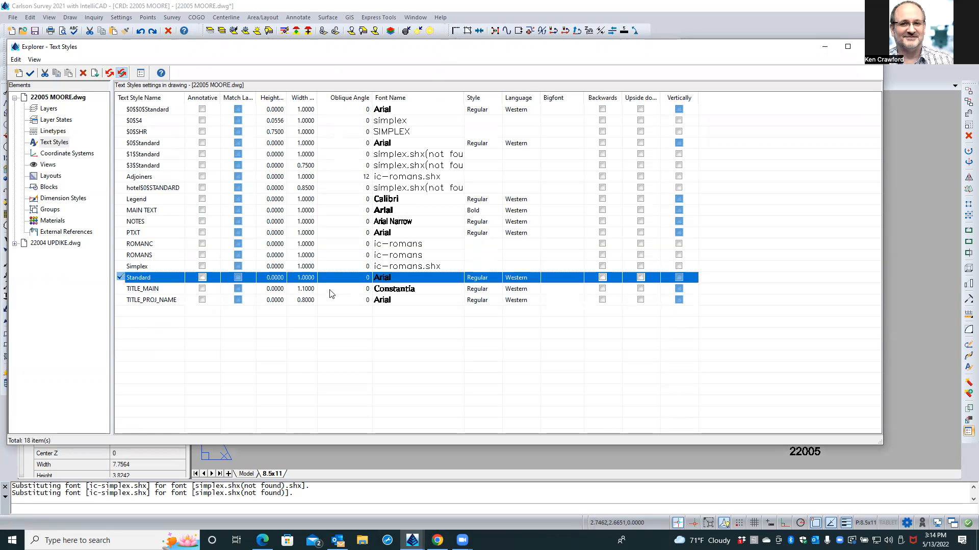
pyautogui.click(138, 317)
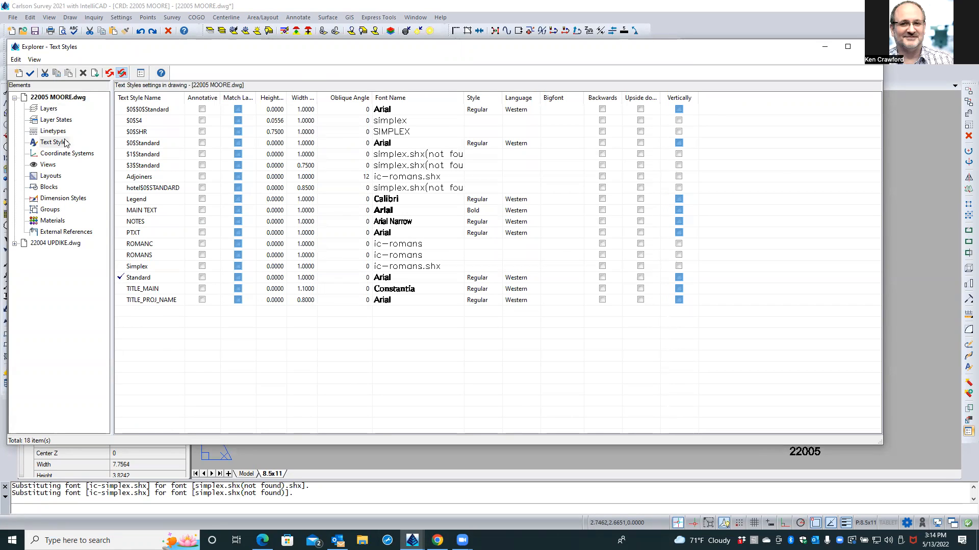
pyautogui.click(18, 72)
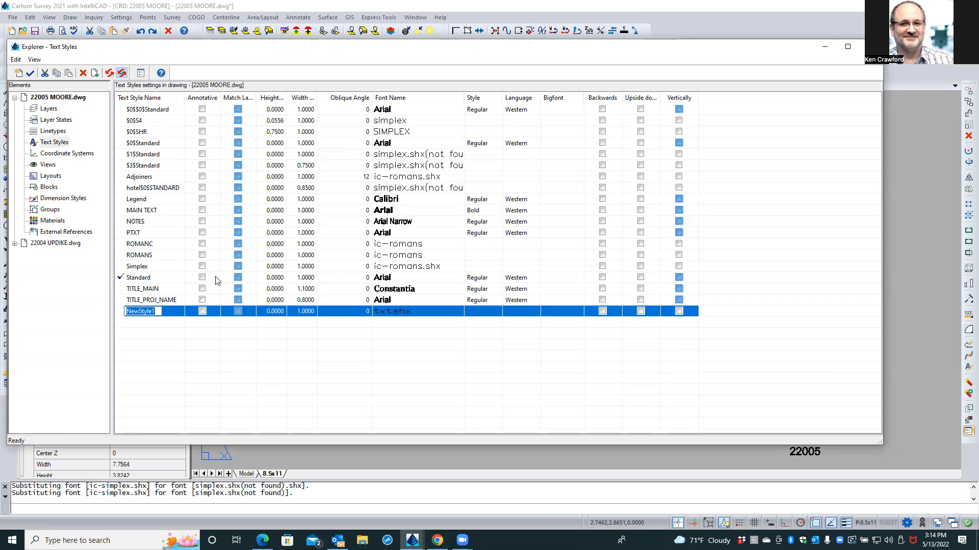
pyautogui.write('TITLEPSMALL')
pyautogui.press('Return')
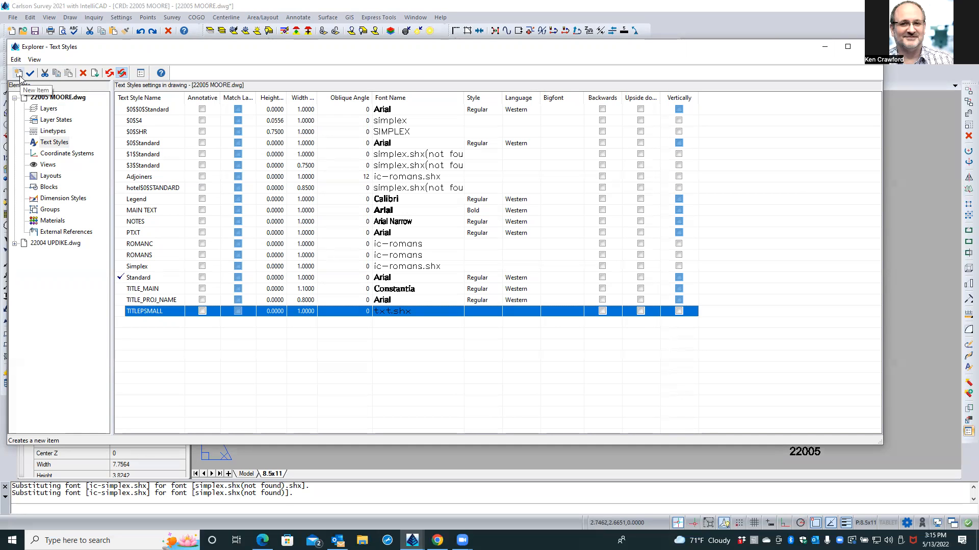
pyautogui.click(863, 51)
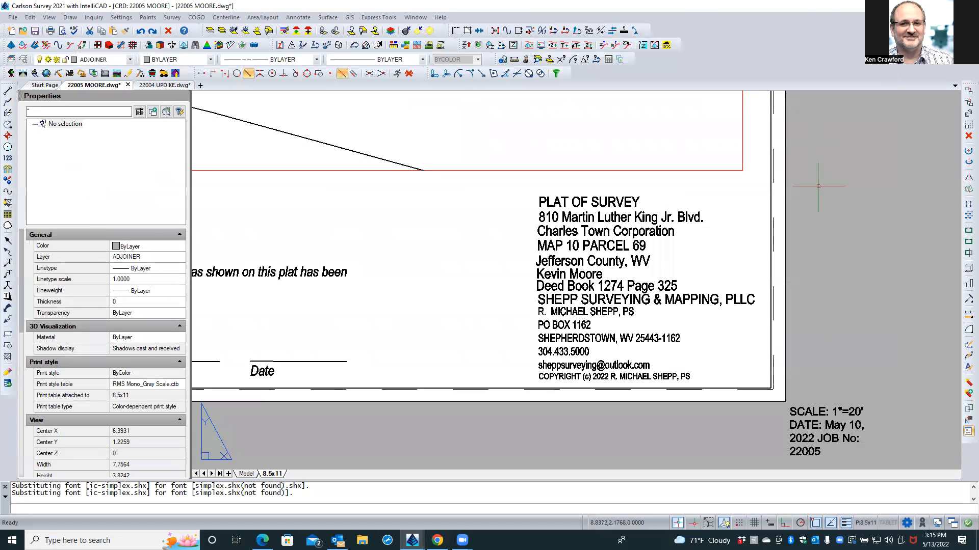
pyautogui.click(810, 410)
pyautogui.click(141, 396)
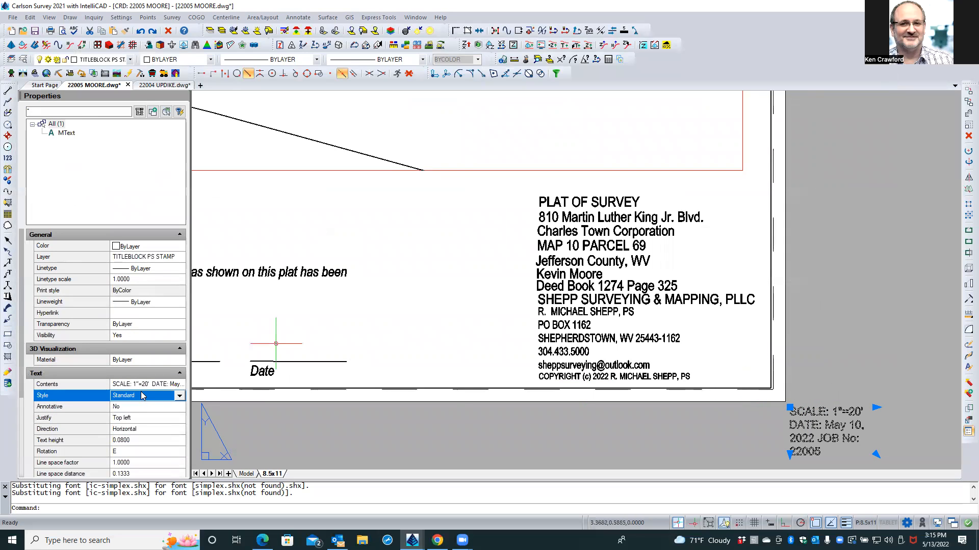
pyautogui.click(179, 397)
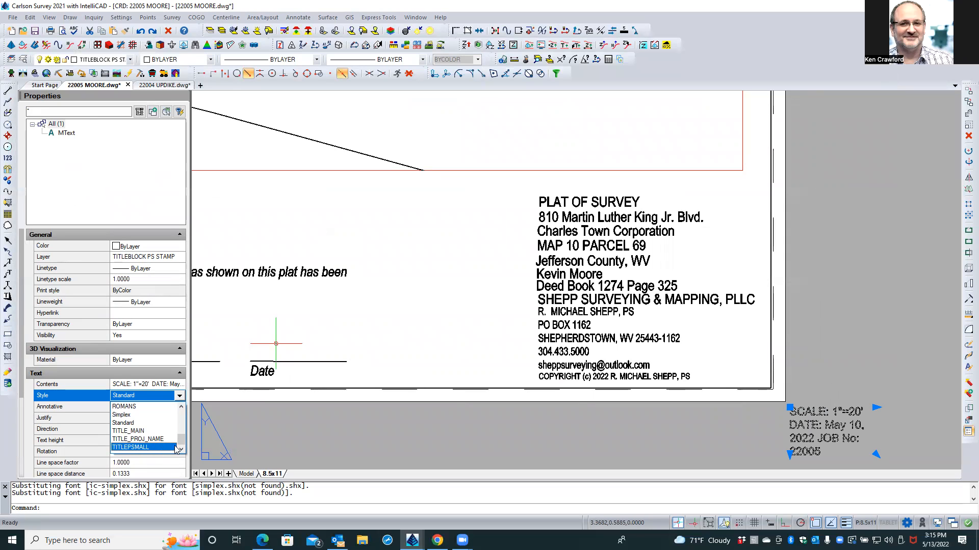
pyautogui.click(255, 441)
pyautogui.press('Escape')
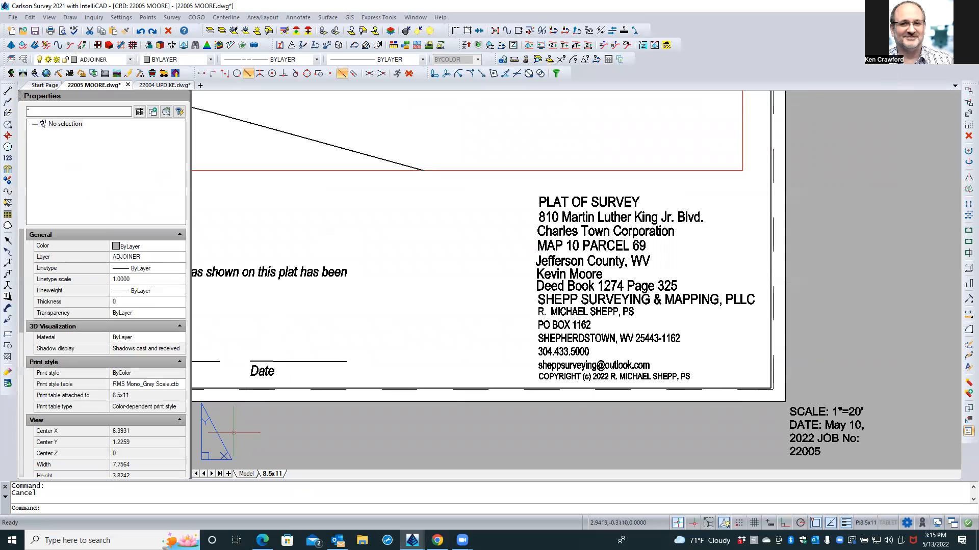
# Rename the TITLEPSMALL text style to TITLE SMALL in the Text Styles Manager.
pyautogui.write('style')
pyautogui.press('Return')
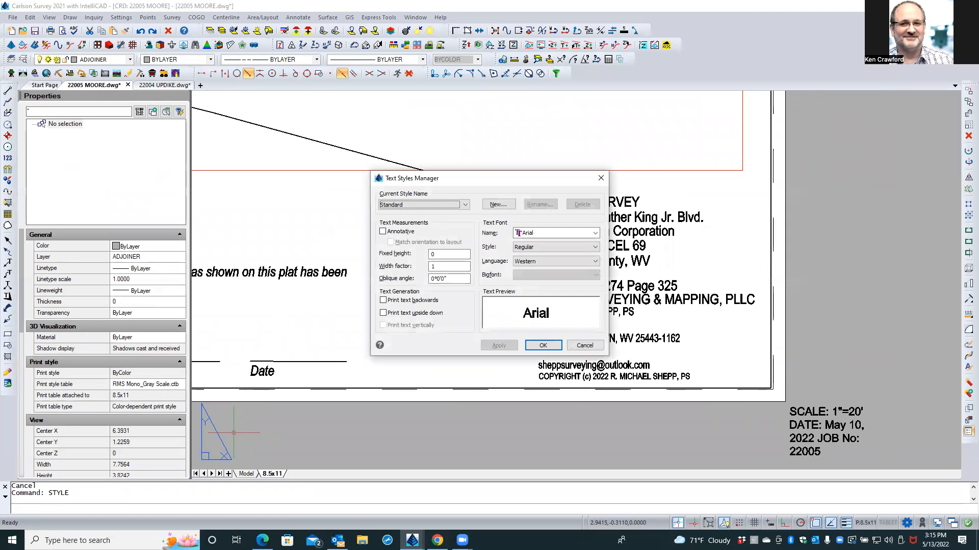
pyautogui.click(414, 205)
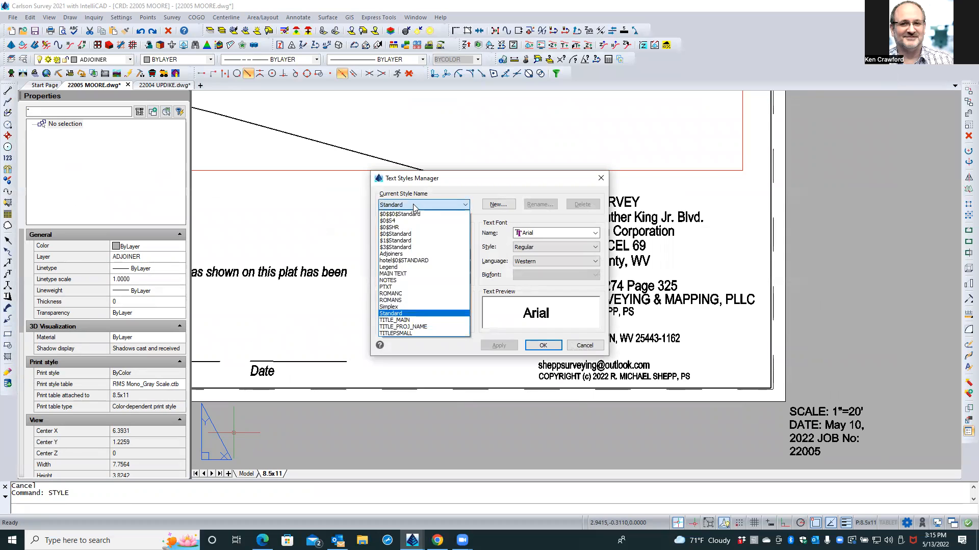
pyautogui.click(403, 333)
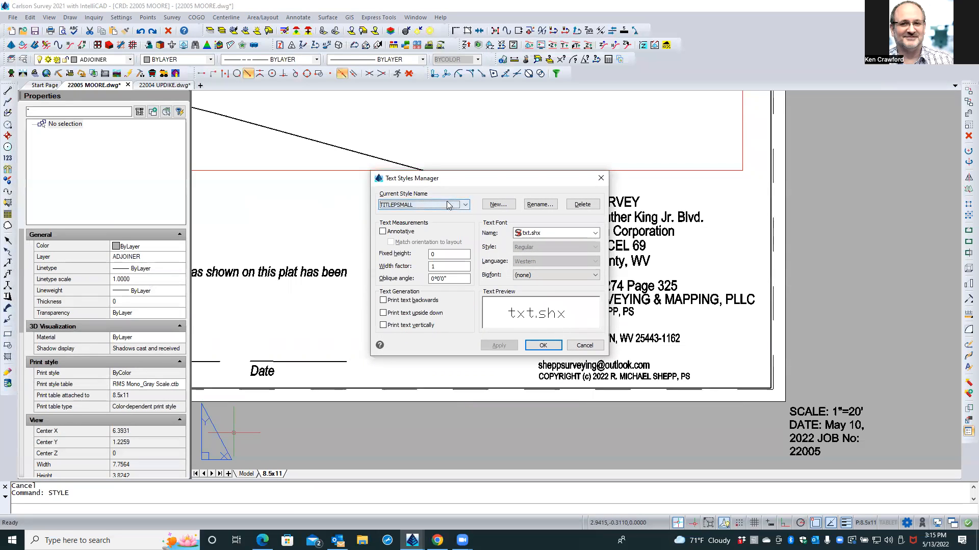
pyautogui.click(537, 209)
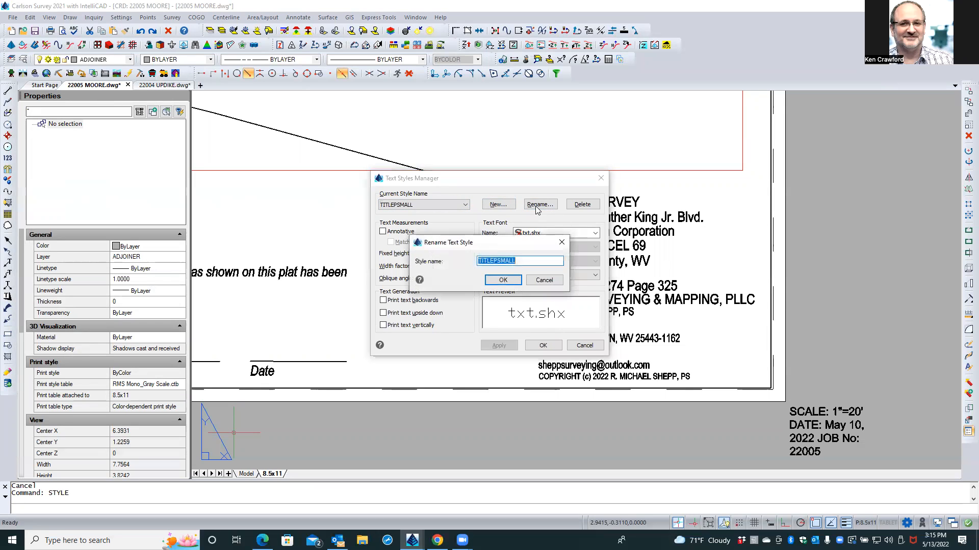
pyautogui.click(497, 262)
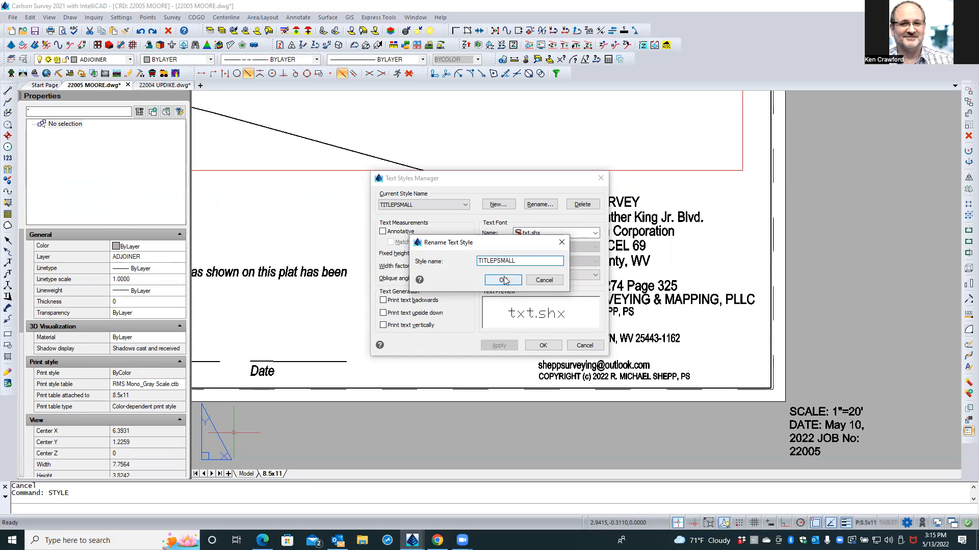
pyautogui.press('BackSpace')
pyautogui.click(503, 280)
pyautogui.click(542, 346)
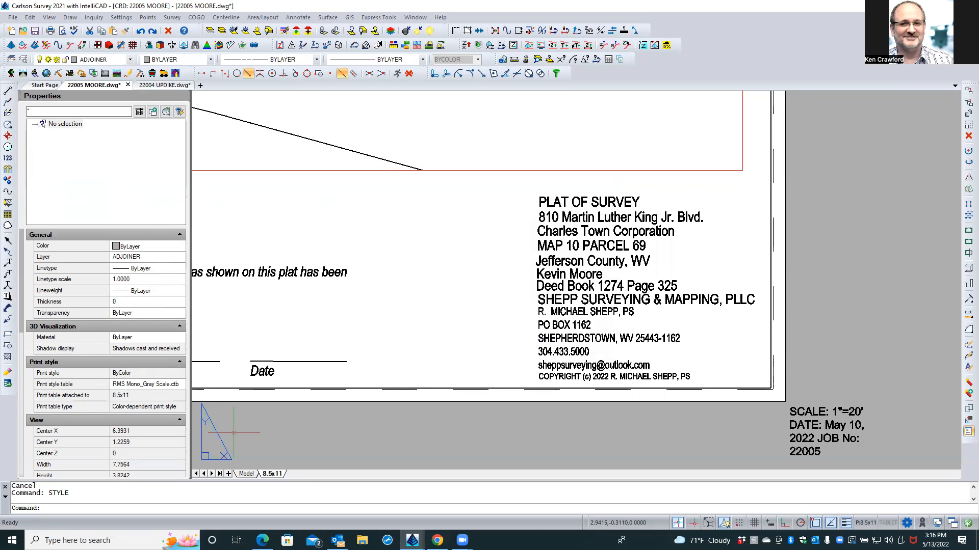
# Assign the TITLE SMALL text style to the multiline scale, date and job number text beyond the sheet's lower-right corner.
pyautogui.click(788, 432)
pyautogui.click(907, 372)
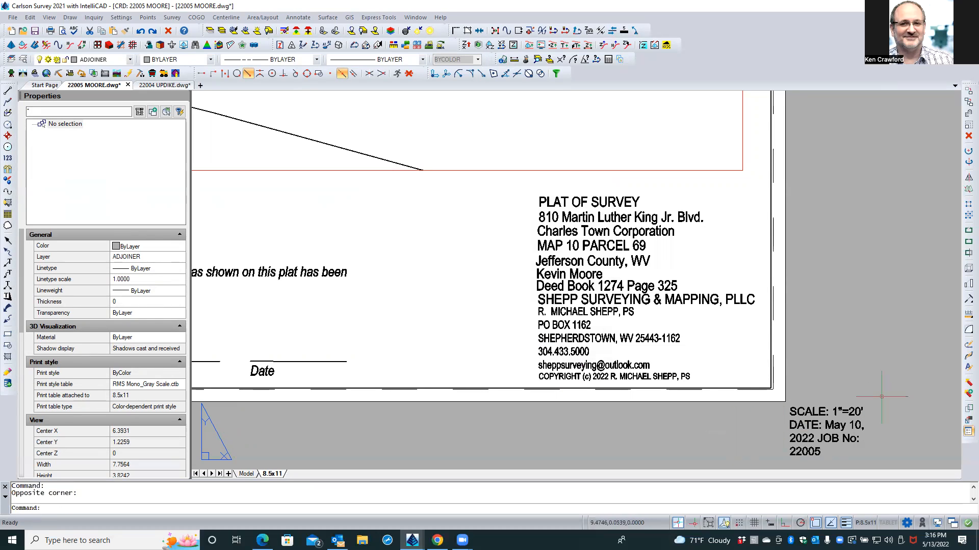
pyautogui.press('Escape')
pyautogui.click(808, 411)
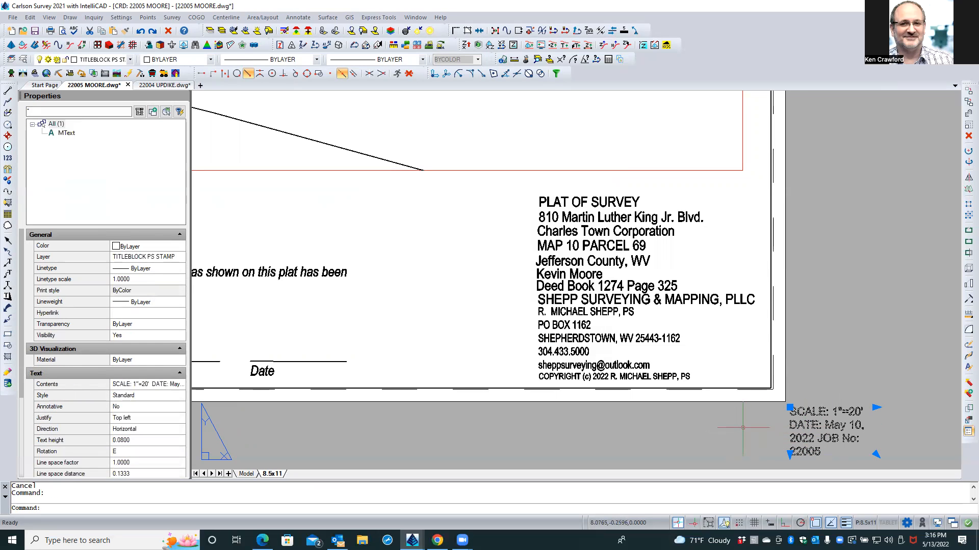
pyautogui.click(150, 398)
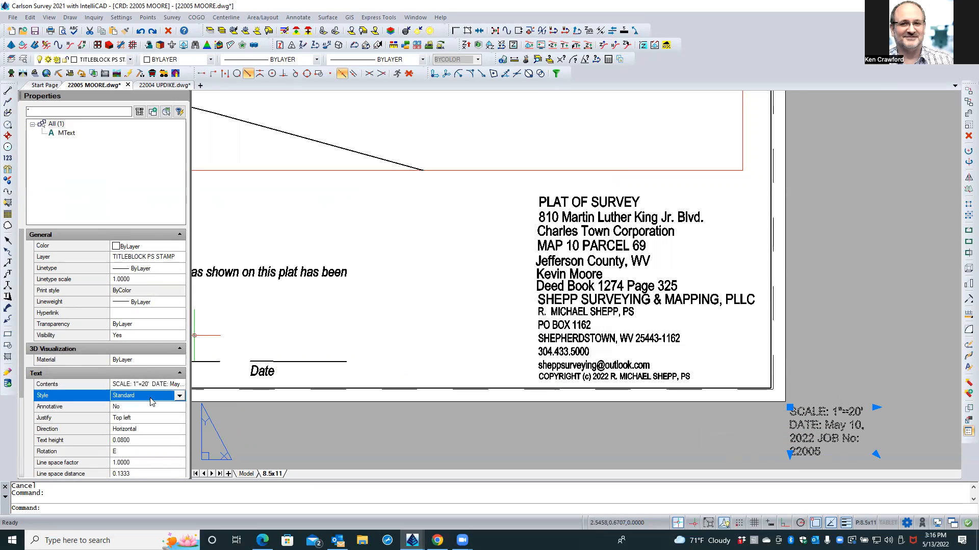
pyautogui.click(155, 401)
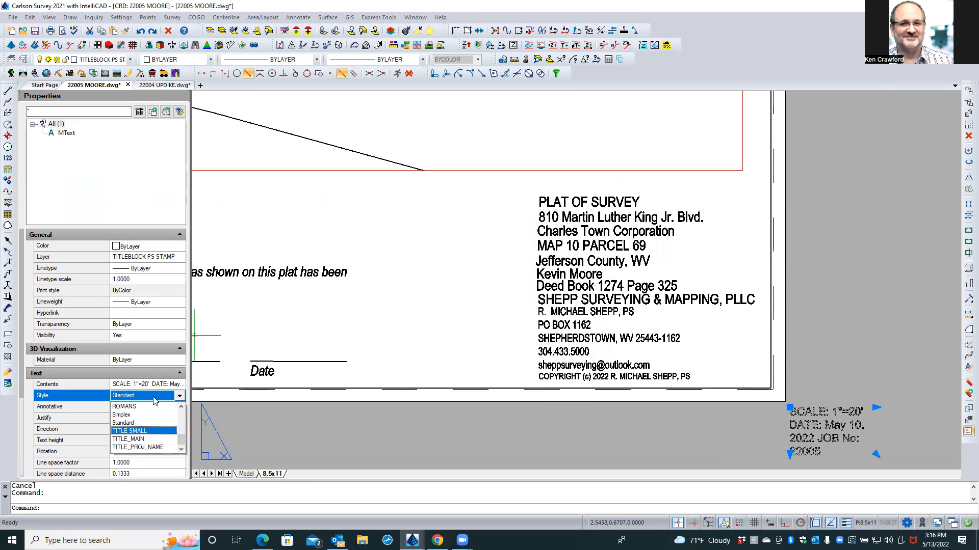
pyautogui.click(141, 432)
pyautogui.scroll(-1, 948, 397)
pyautogui.scroll(4, 917, 418)
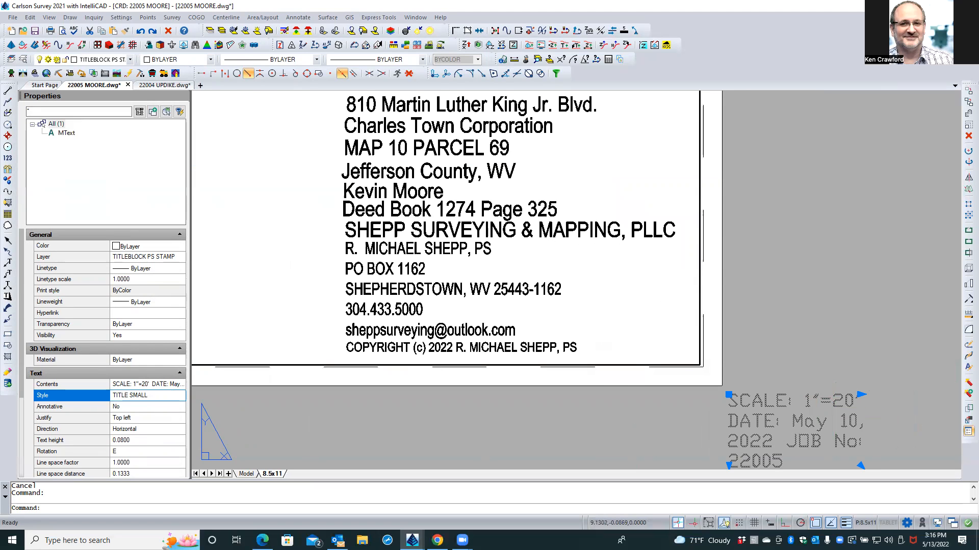
# Set the TITLE SMALL text style's font to Arial Narrow and apply the change.
pyautogui.scroll(-1, 821, 400)
pyautogui.write('STY;')
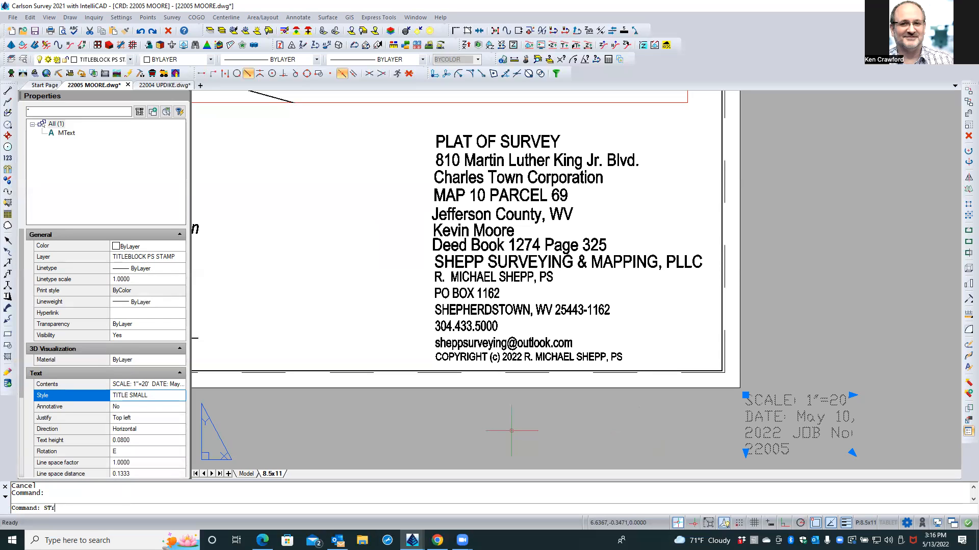
pyautogui.press('Return')
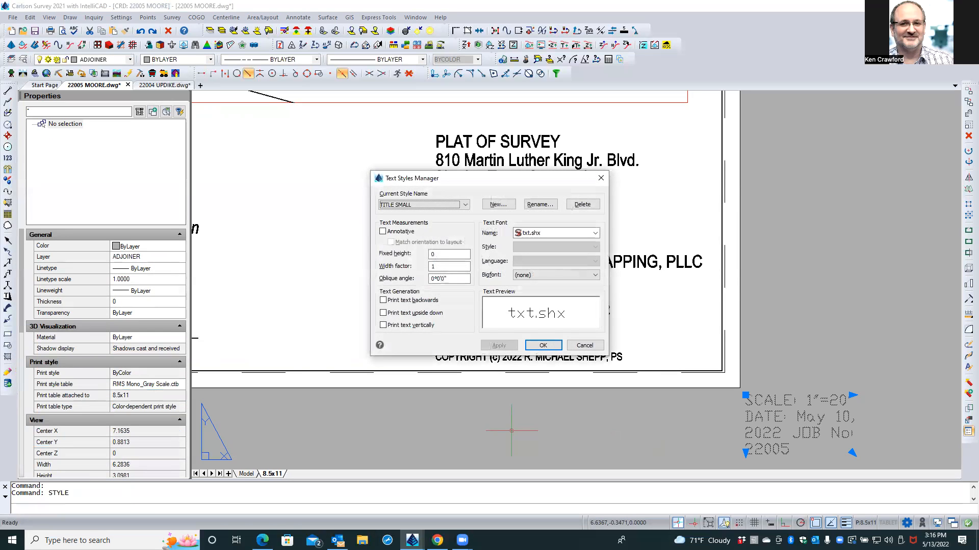
pyautogui.click(445, 205)
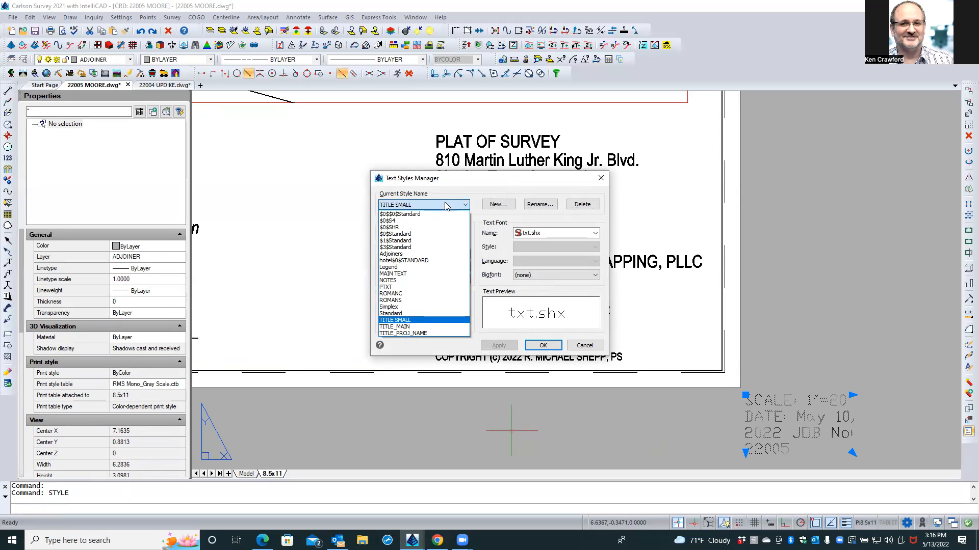
pyautogui.click(402, 321)
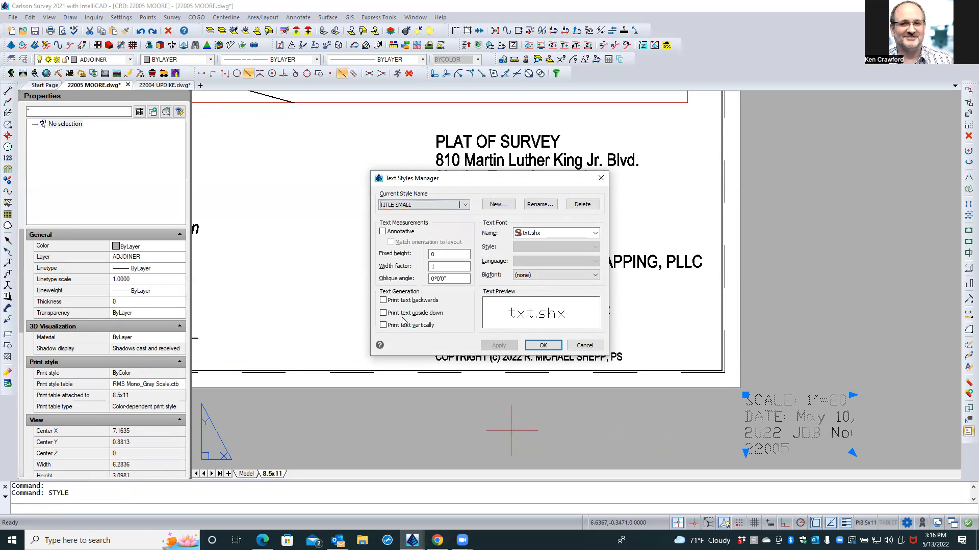
pyautogui.click(527, 233)
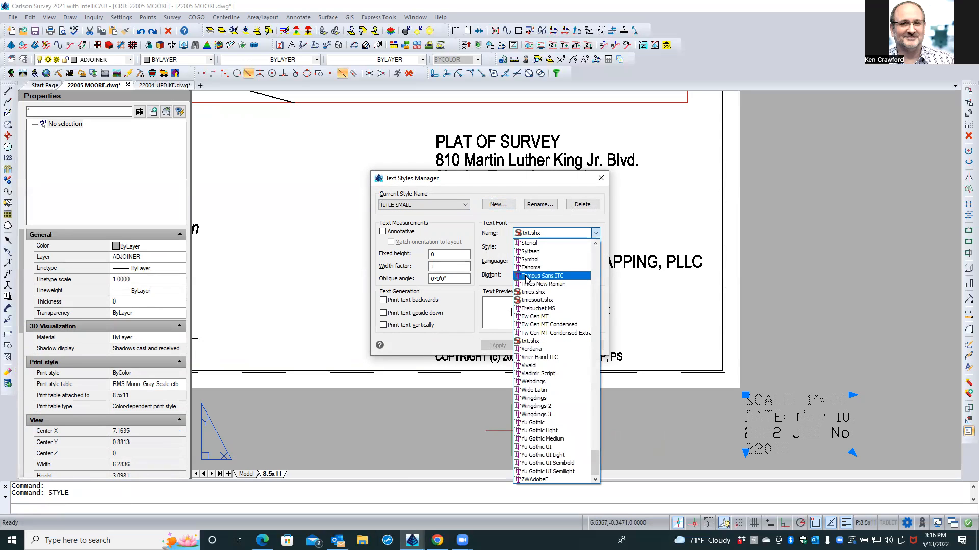
pyautogui.press('s')
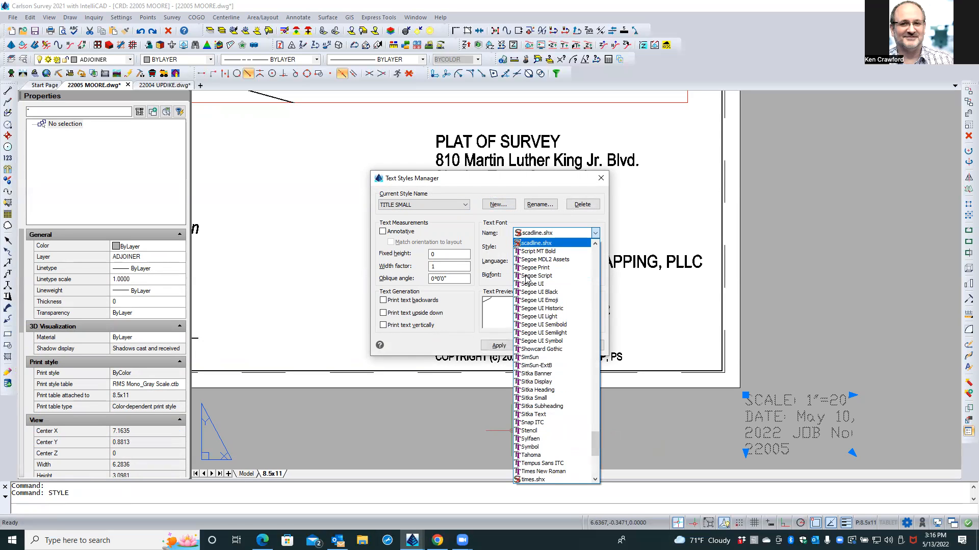
pyautogui.click(533, 267)
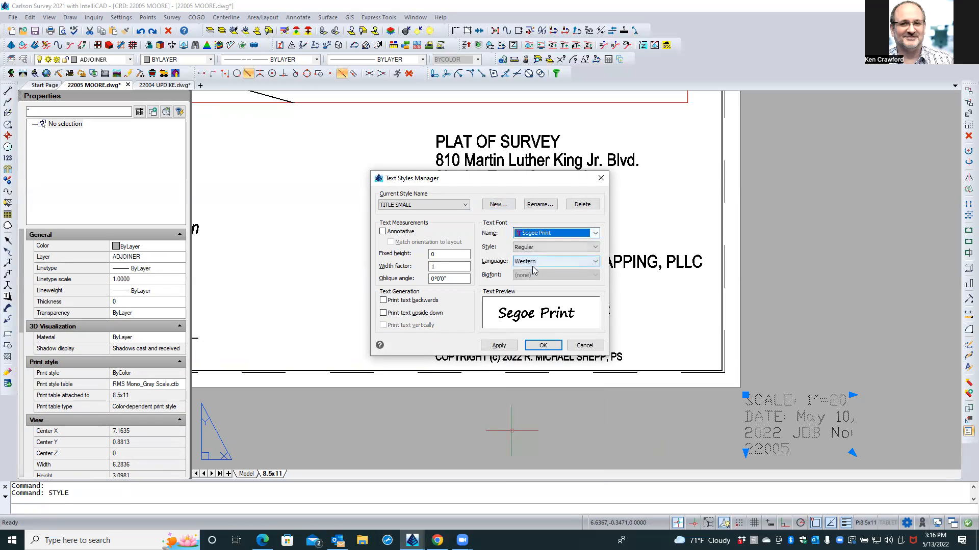
pyautogui.click(540, 239)
pyautogui.scroll(2, 541, 252)
pyautogui.press('a')
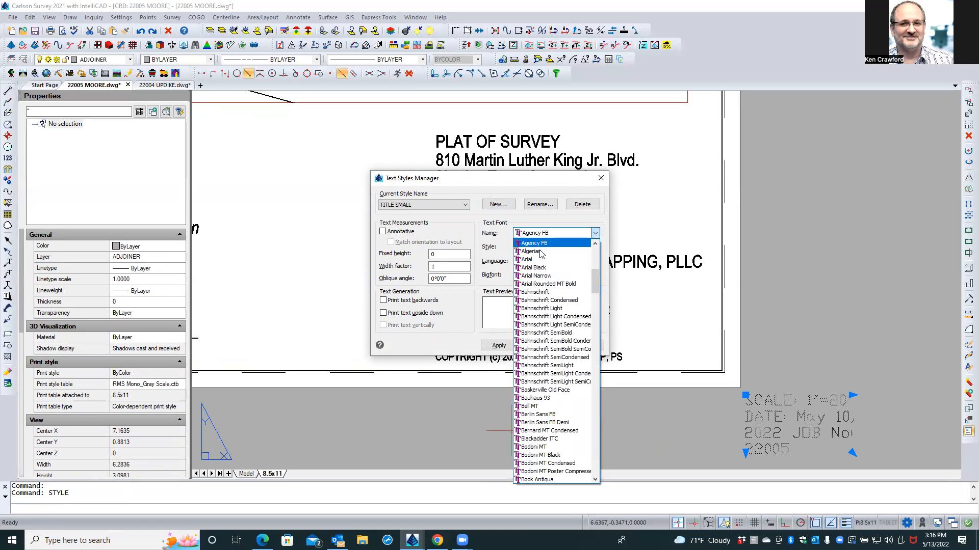
pyautogui.click(544, 276)
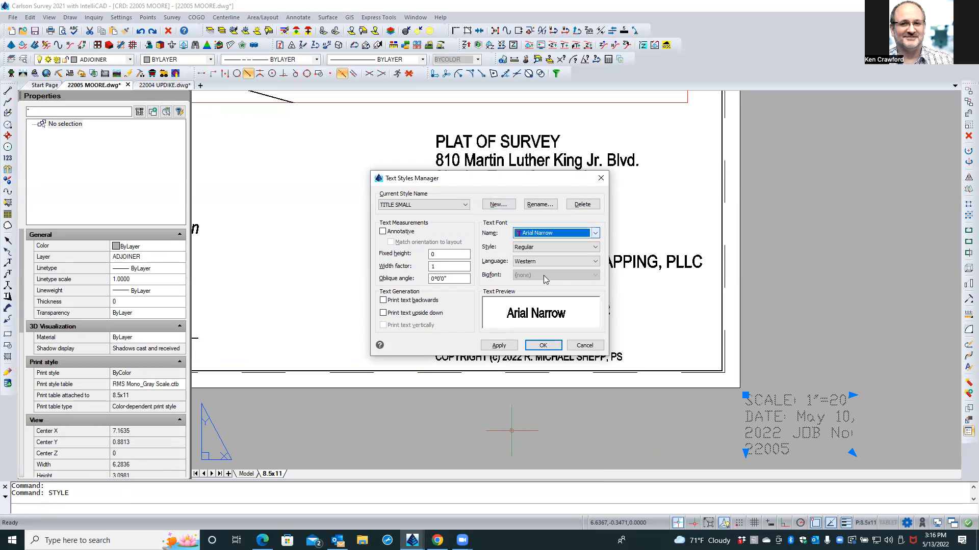
pyautogui.click(509, 346)
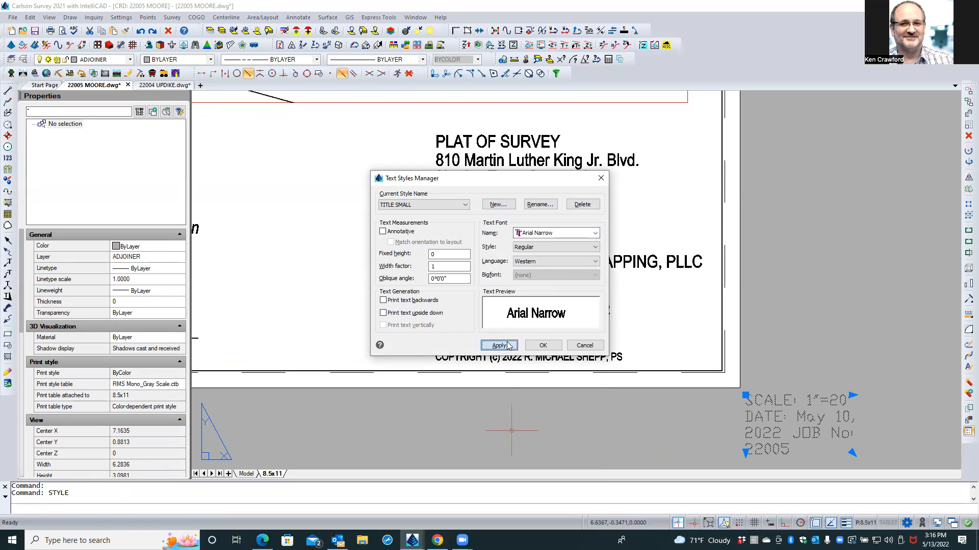
pyautogui.click(541, 346)
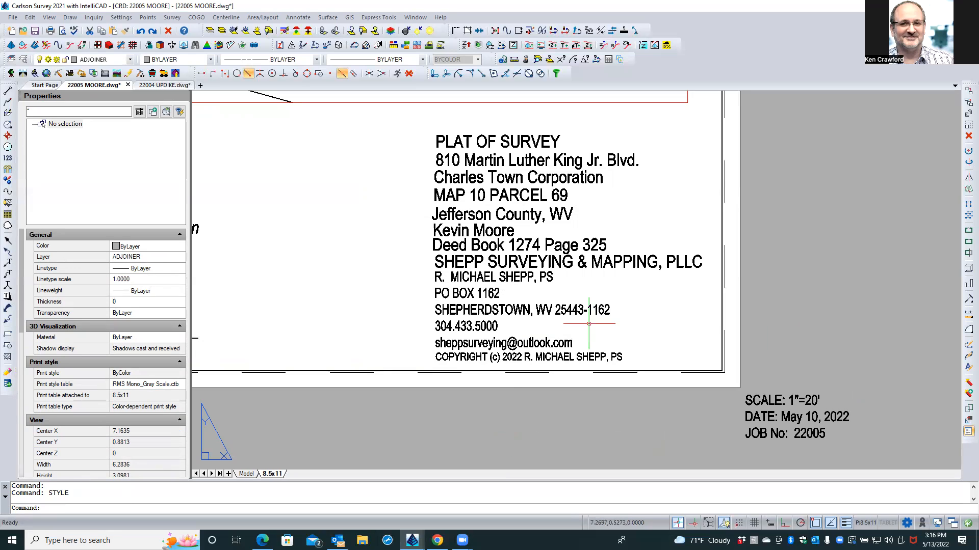
# Set the text height of the multiline scale, date and job number text to 0.065.
pyautogui.click(745, 418)
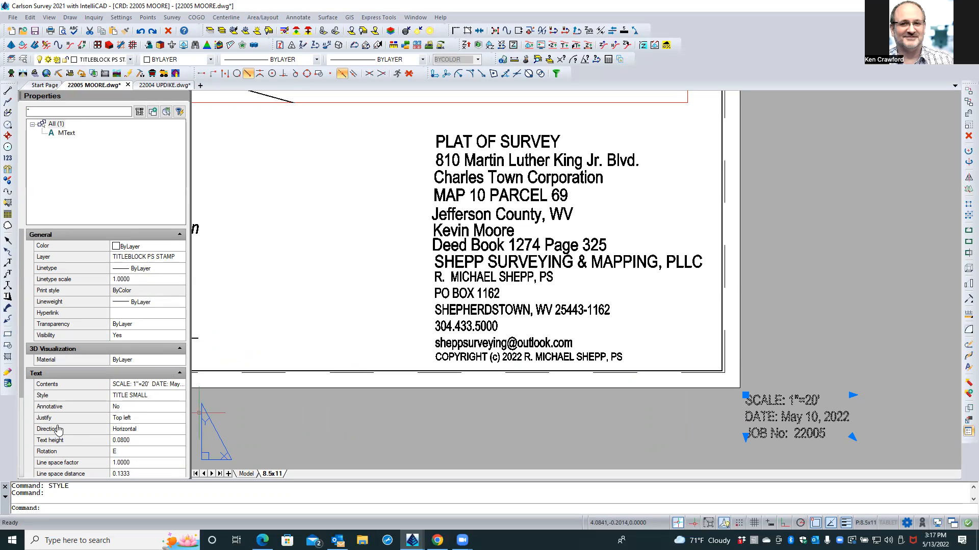
pyautogui.click(134, 440)
pyautogui.press('BackSpace')
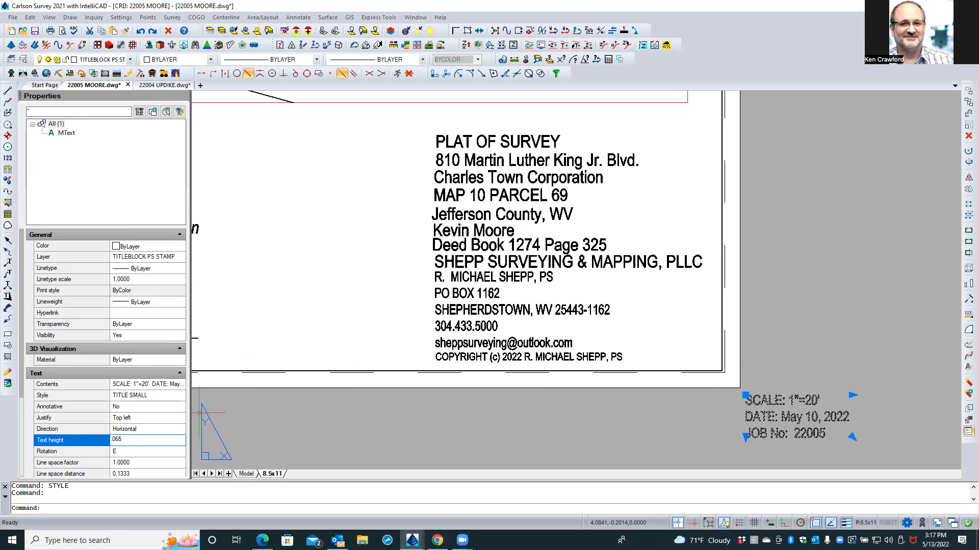
pyautogui.press('Tab')
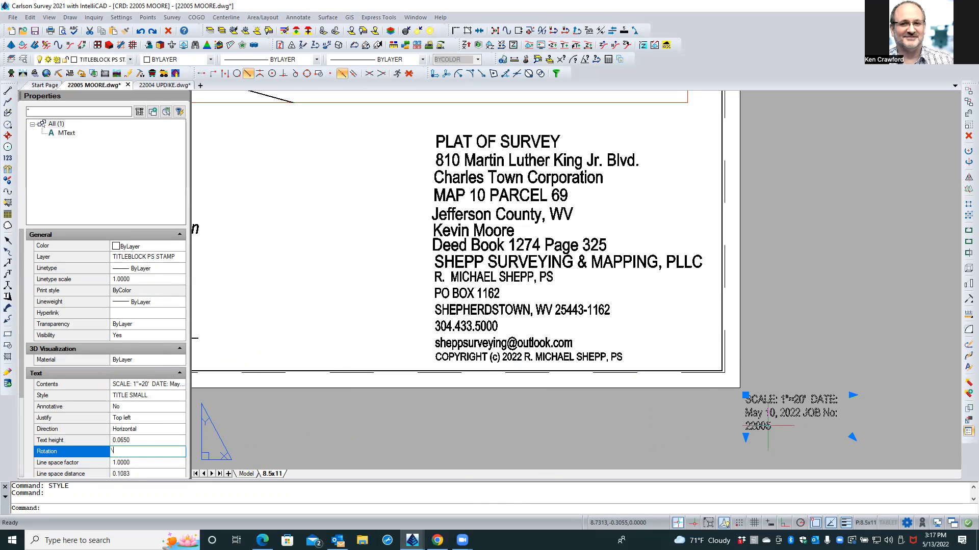
# Narrow the multiline text frame so the scale, date and job number each wrap onto their own line.
pyautogui.click(850, 395)
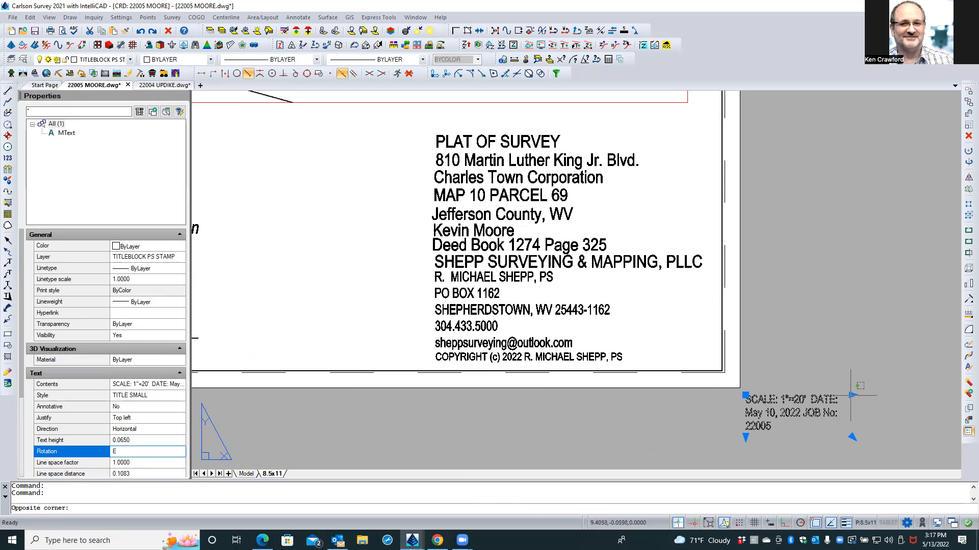
pyautogui.click(850, 396)
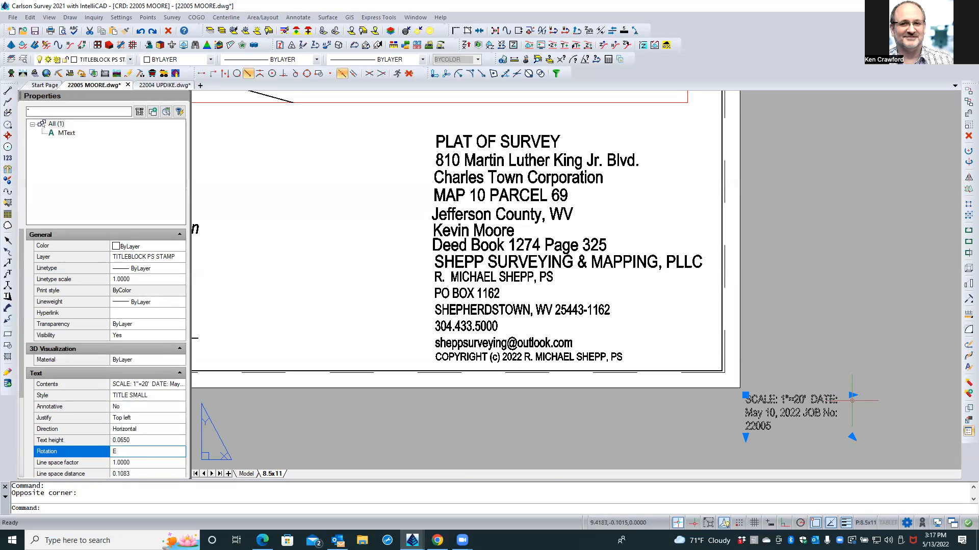
pyautogui.doubleClick(832, 414)
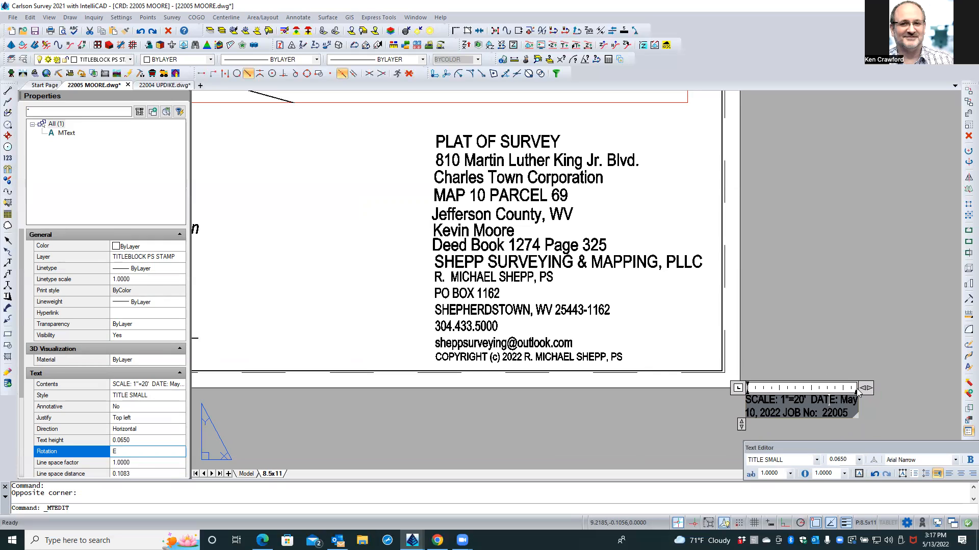
pyautogui.moveTo(860, 388); pyautogui.dragTo(830, 390)
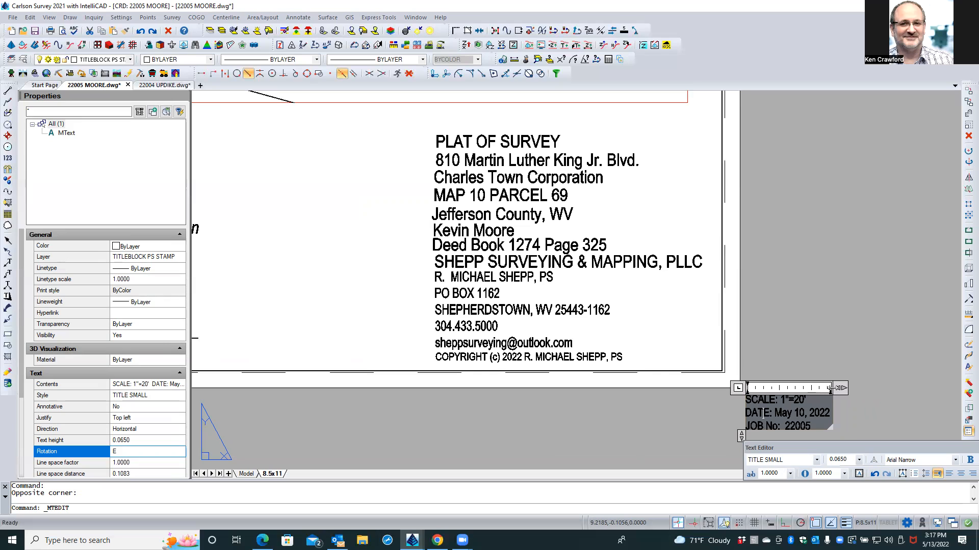
pyautogui.rightClick(833, 391)
pyautogui.click(835, 392)
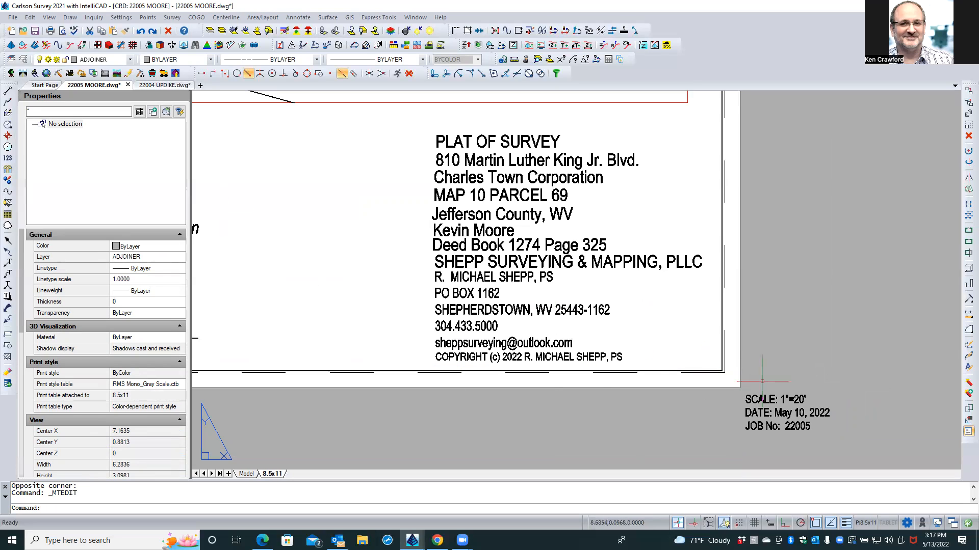
# Try to apply a 0.85 width factor to all of the scale, date and job number text and regenerate the drawing.
pyautogui.doubleClick(763, 398)
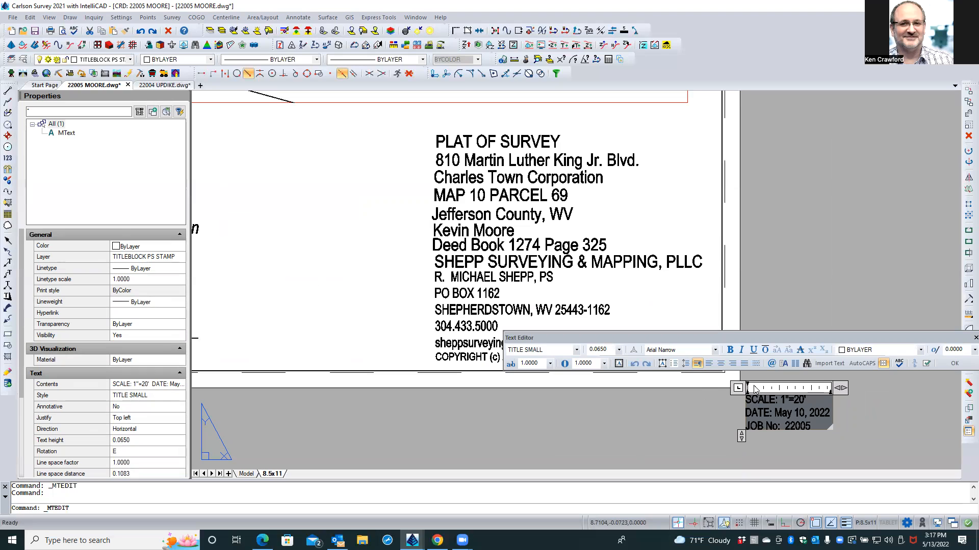
pyautogui.press('super+a')
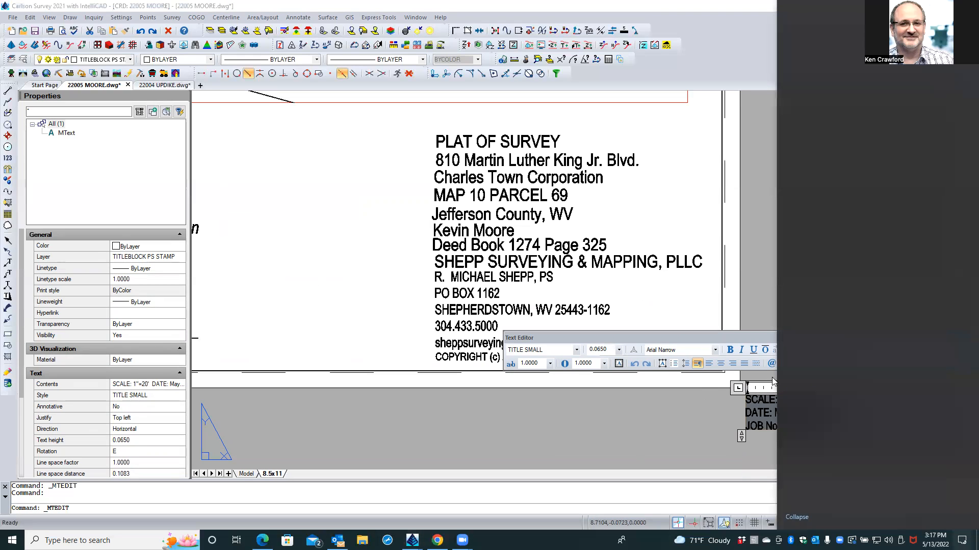
pyautogui.click(714, 431)
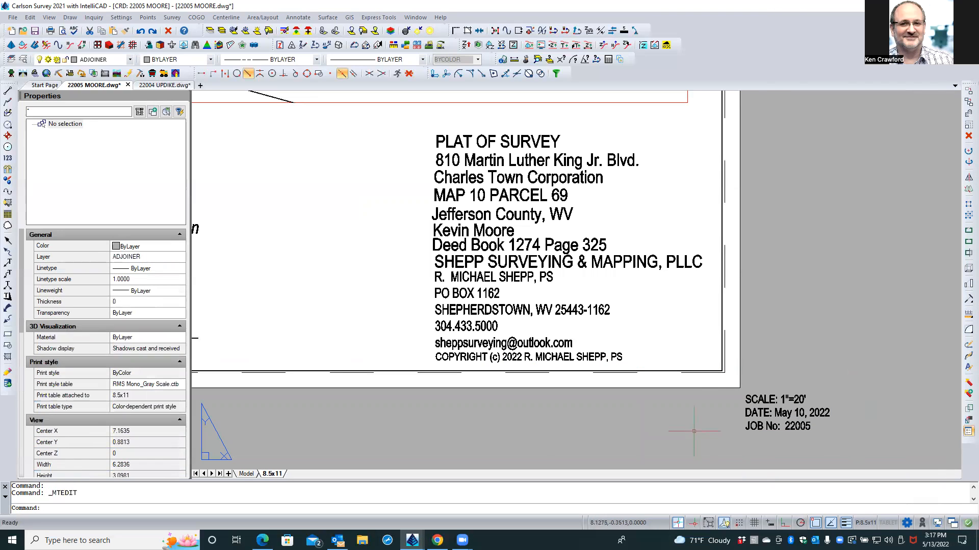
pyautogui.doubleClick(793, 418)
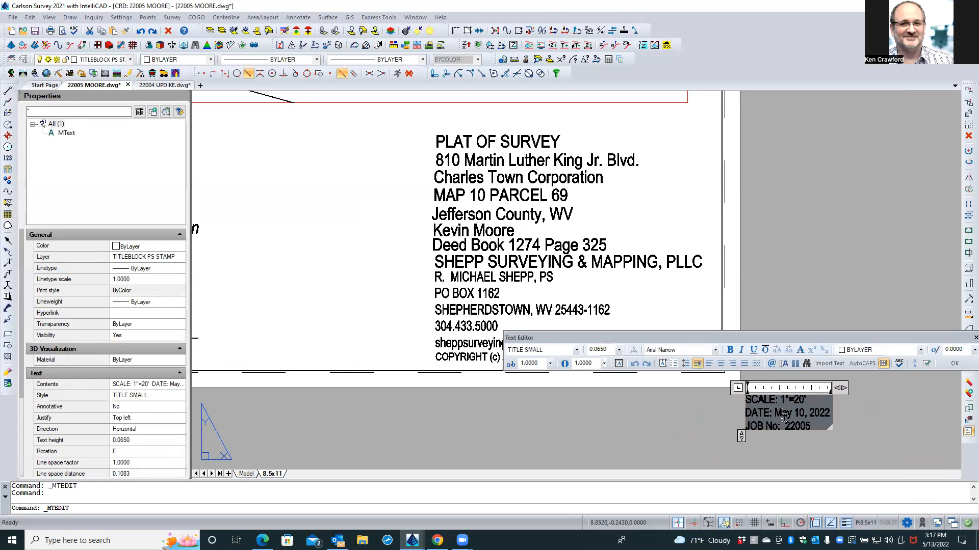
pyautogui.hotkey('ctrl', 'a')
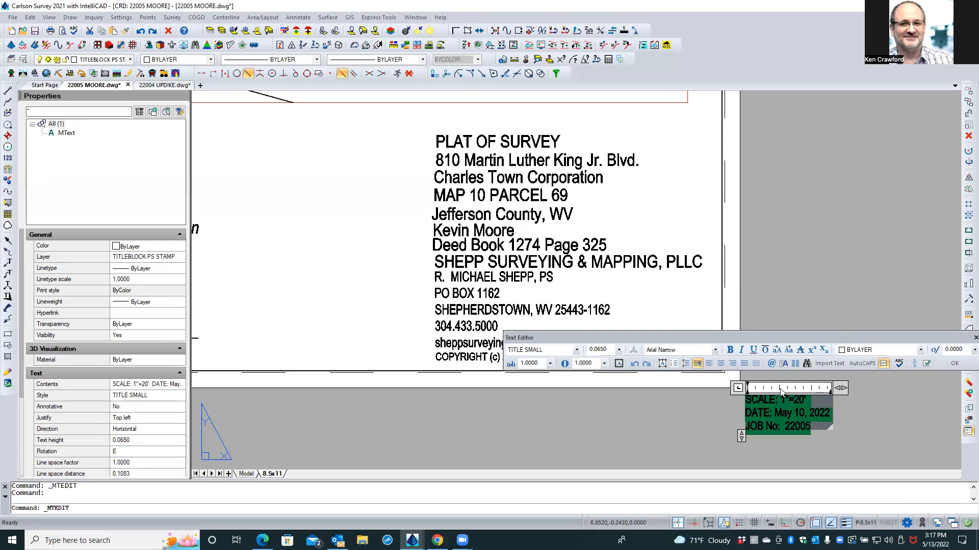
pyautogui.moveTo(838, 338); pyautogui.dragTo(729, 351)
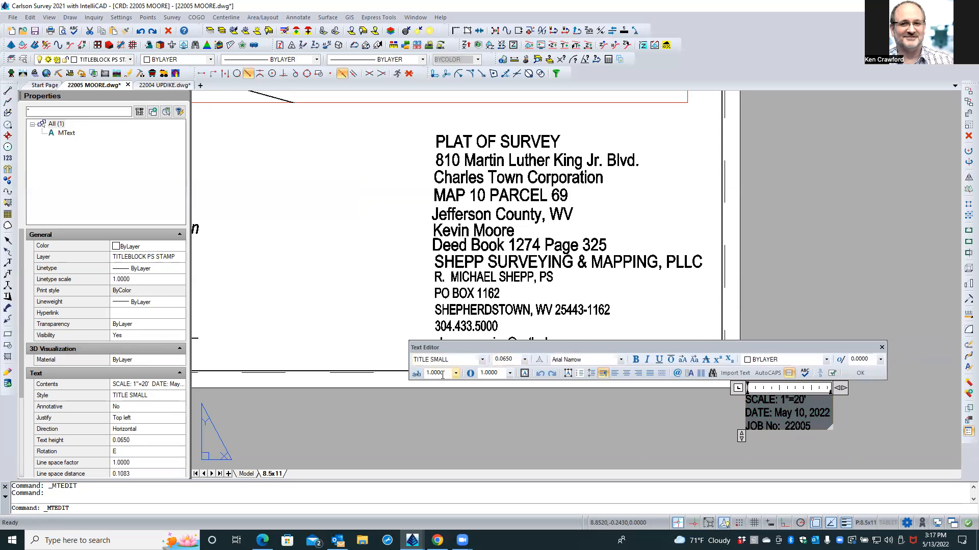
pyautogui.doubleClick(495, 374)
pyautogui.write('0.85')
pyautogui.press('Return')
pyautogui.click(855, 375)
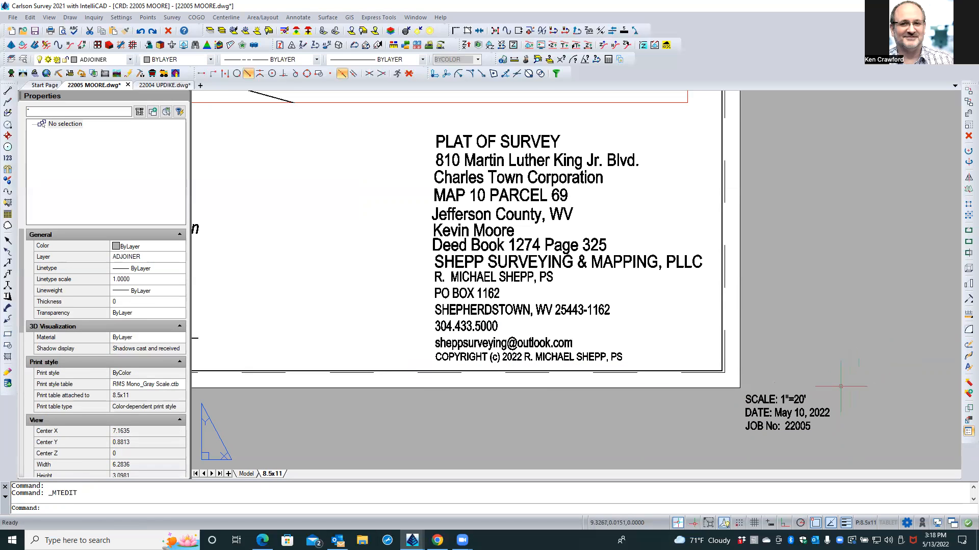
pyautogui.write('rea')
pyautogui.press('Return')
# Set the width factor of the entire scale, date and job number text to 0.85.
pyautogui.click(792, 413)
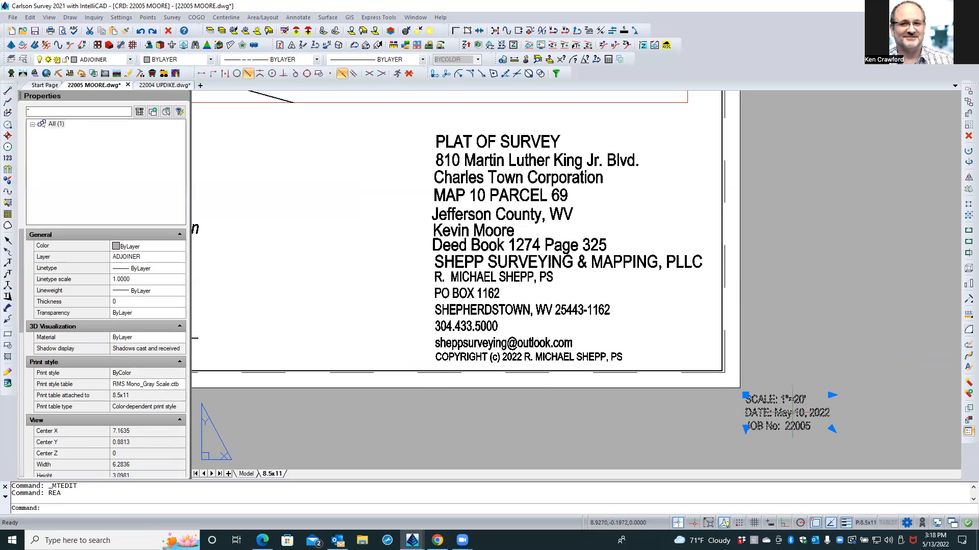
pyautogui.doubleClick(792, 413)
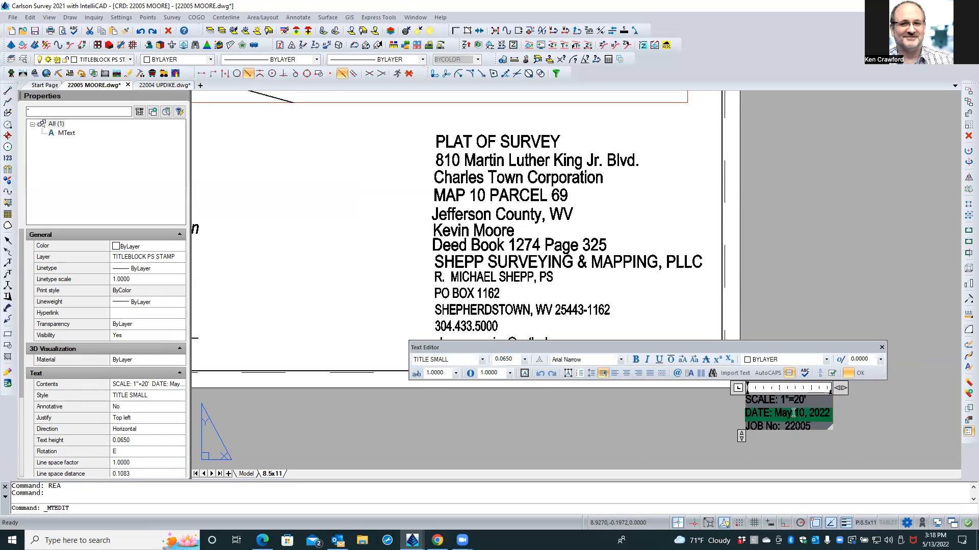
pyautogui.press('super')
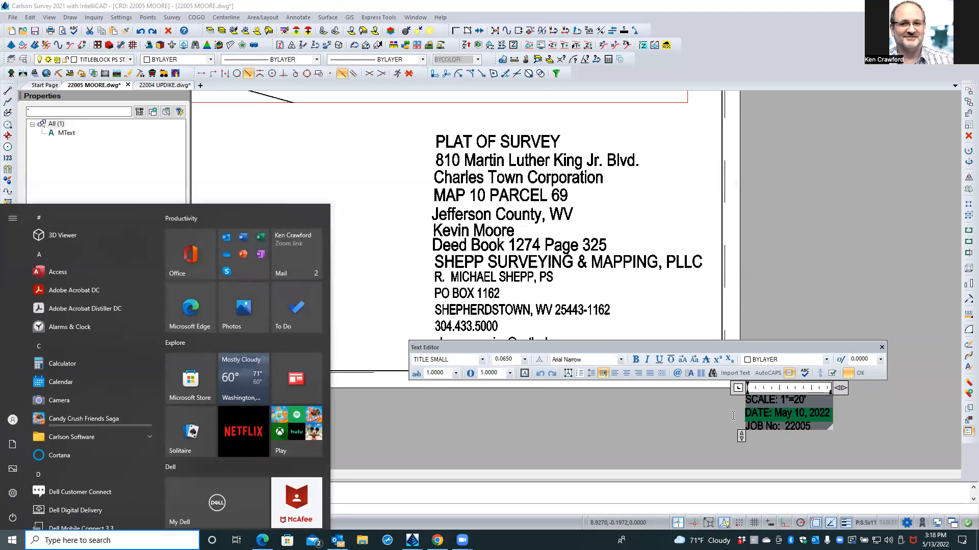
pyautogui.press('super')
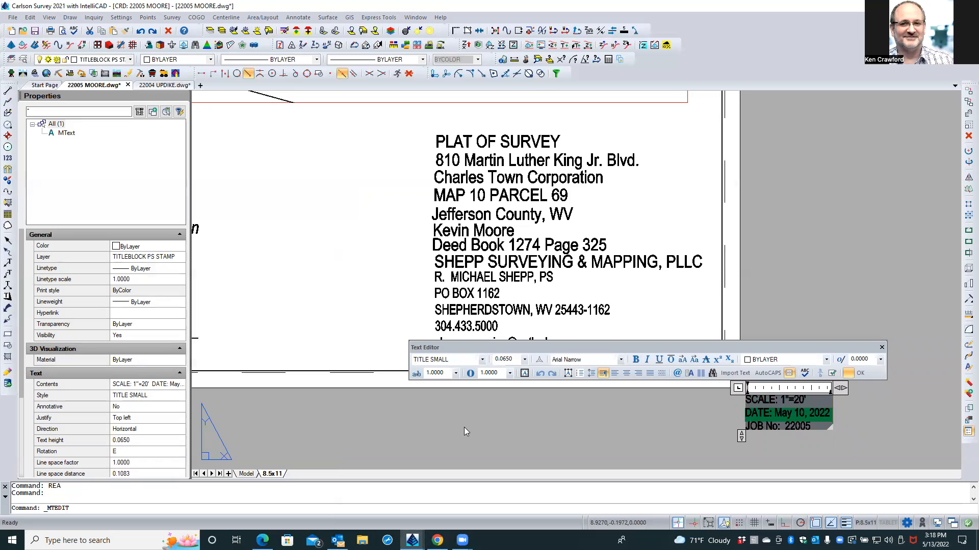
pyautogui.hotkey('ctrl', 'a')
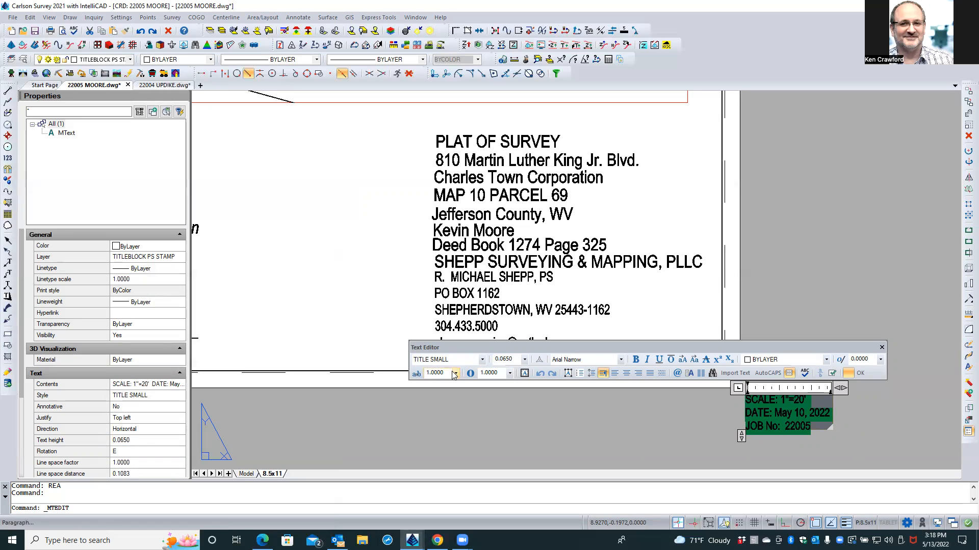
pyautogui.click(509, 373)
pyautogui.click(509, 373)
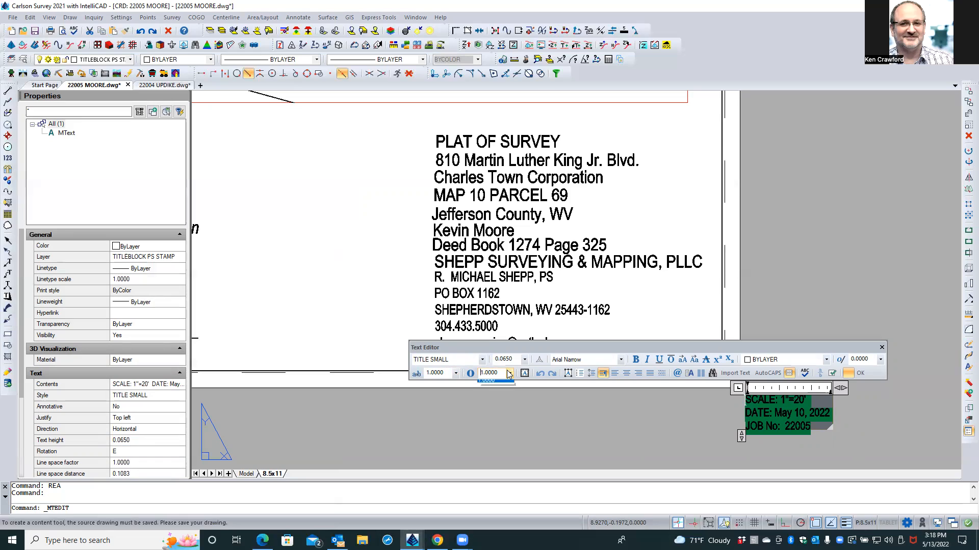
pyautogui.click(509, 373)
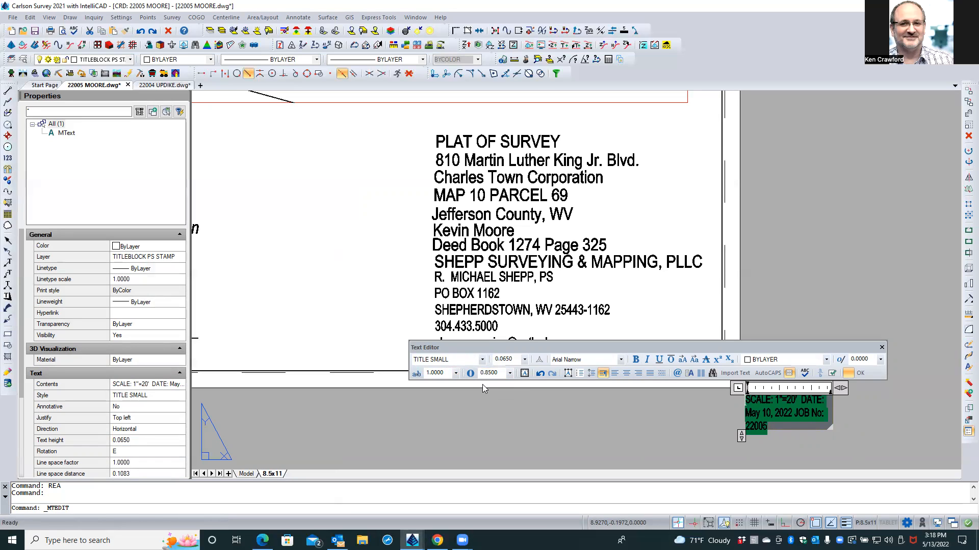
# Narrow the condensed scale, date and job number text frame further and close the text editor.
pyautogui.moveTo(828, 392); pyautogui.dragTo(815, 391)
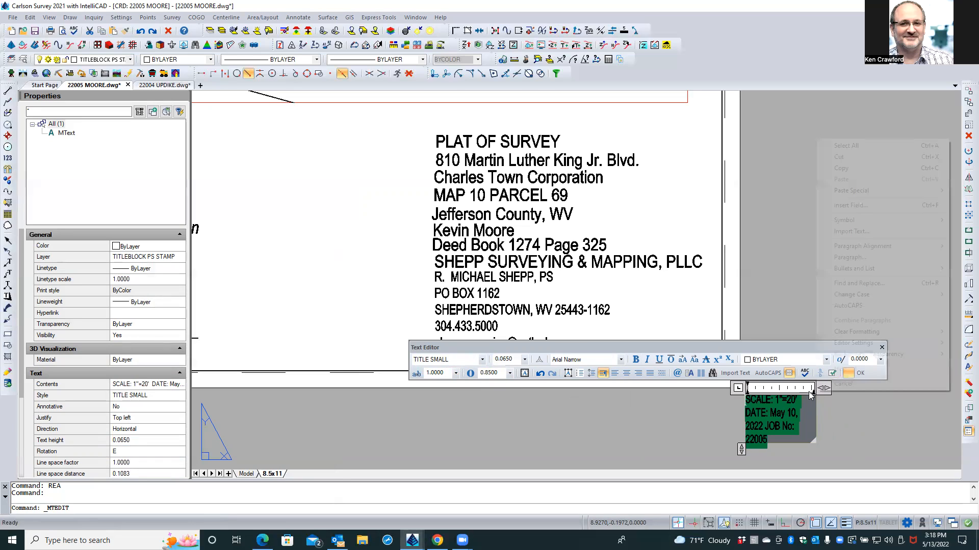
pyautogui.rightClick(814, 391)
pyautogui.click(825, 410)
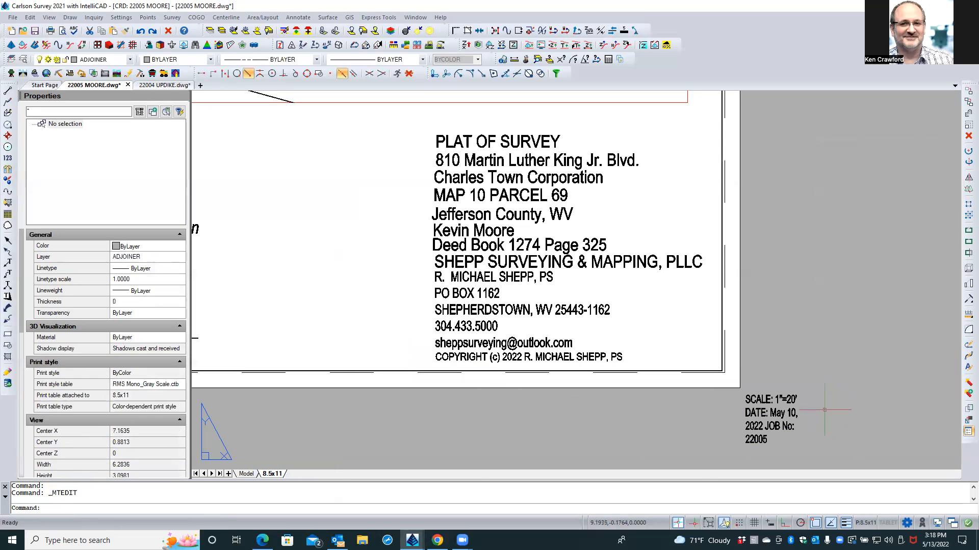
# Reopen the scale, date and job number text for editing and enlarge its frame beyond the longest line.
pyautogui.click(782, 402)
pyautogui.doubleClick(781, 405)
pyautogui.doubleClick(779, 398)
pyautogui.moveTo(815, 388); pyautogui.dragTo(852, 383)
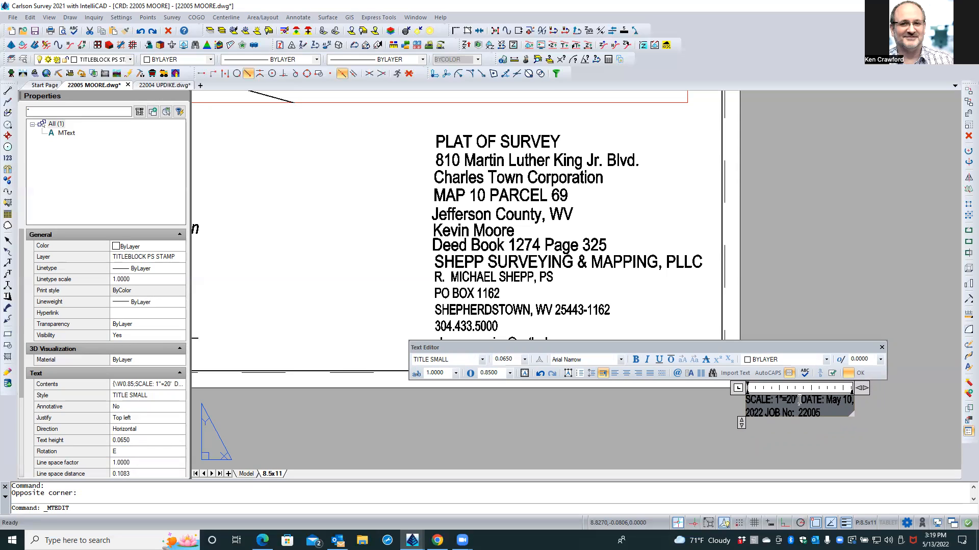
pyautogui.moveTo(800, 351); pyautogui.dragTo(784, 287)
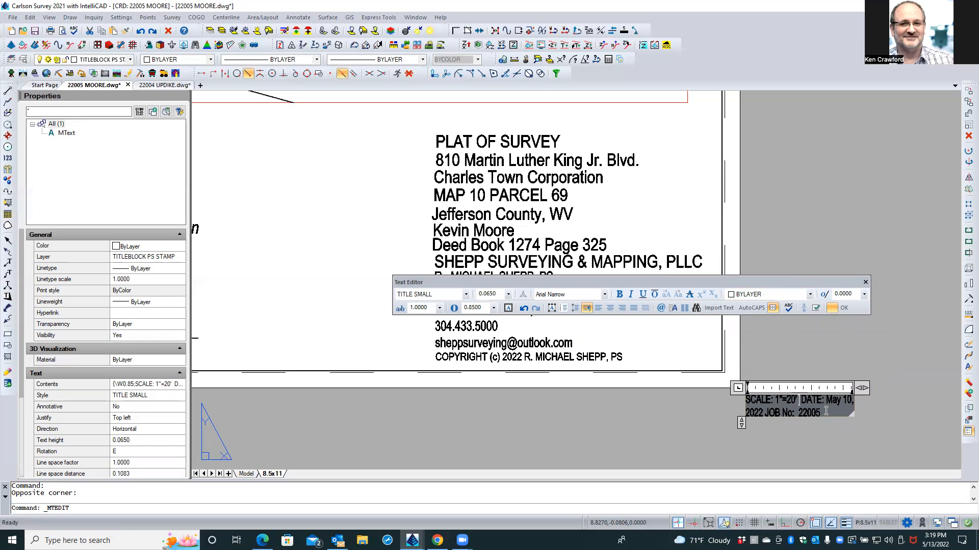
pyautogui.moveTo(850, 414); pyautogui.dragTo(865, 440)
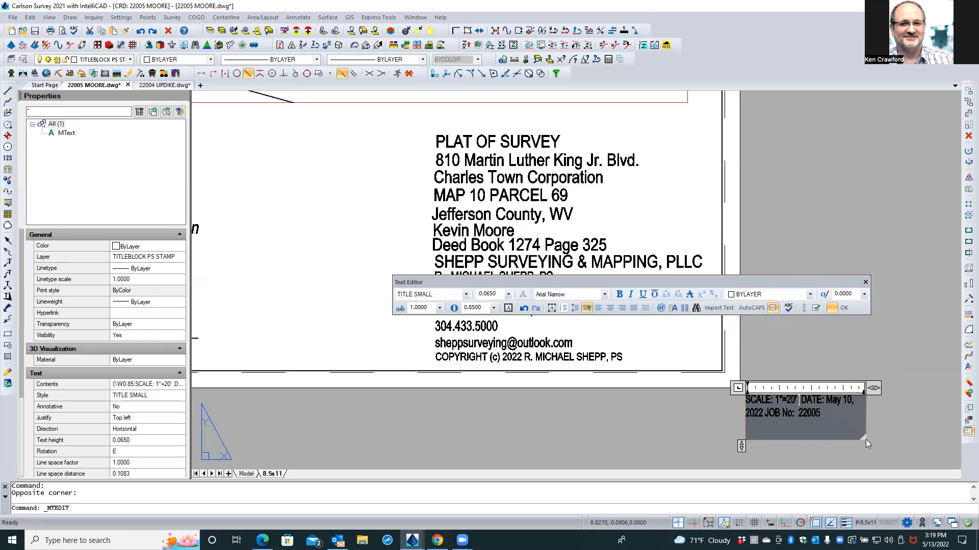
# Insert line breaks before DATE and JOB No, remove the leading spaces on those lines, and save the text edit.
pyautogui.press('Return')
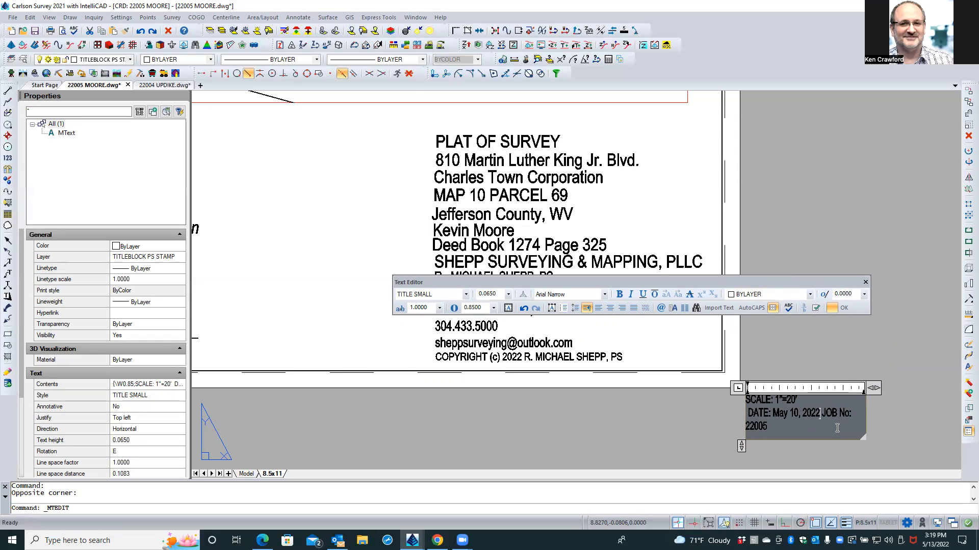
pyautogui.press('Return')
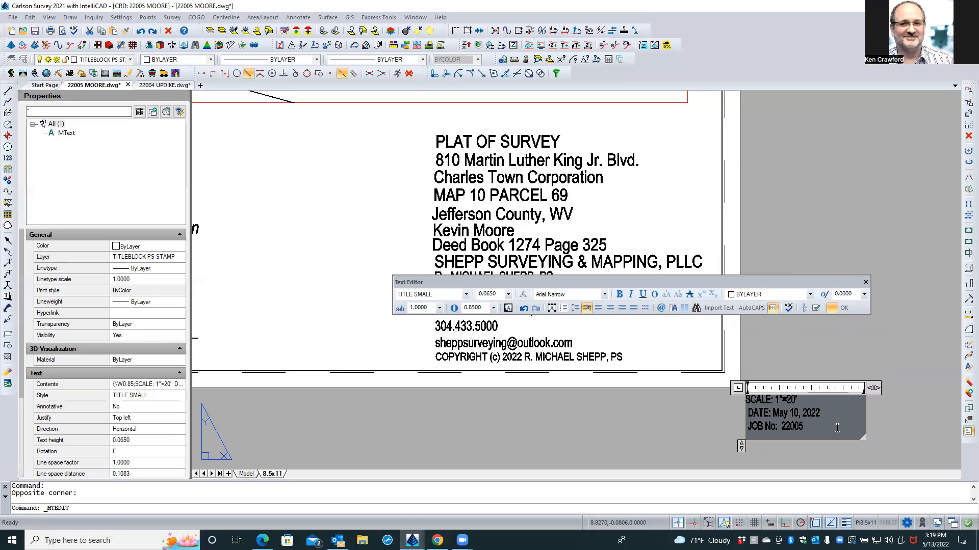
pyautogui.press('Delete')
pyautogui.click(747, 412)
pyautogui.press('Delete')
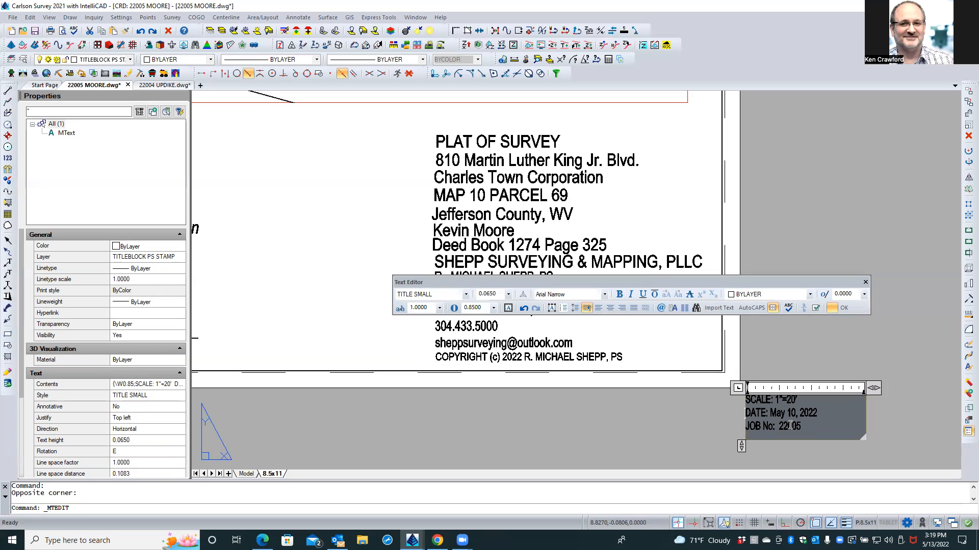
pyautogui.click(844, 308)
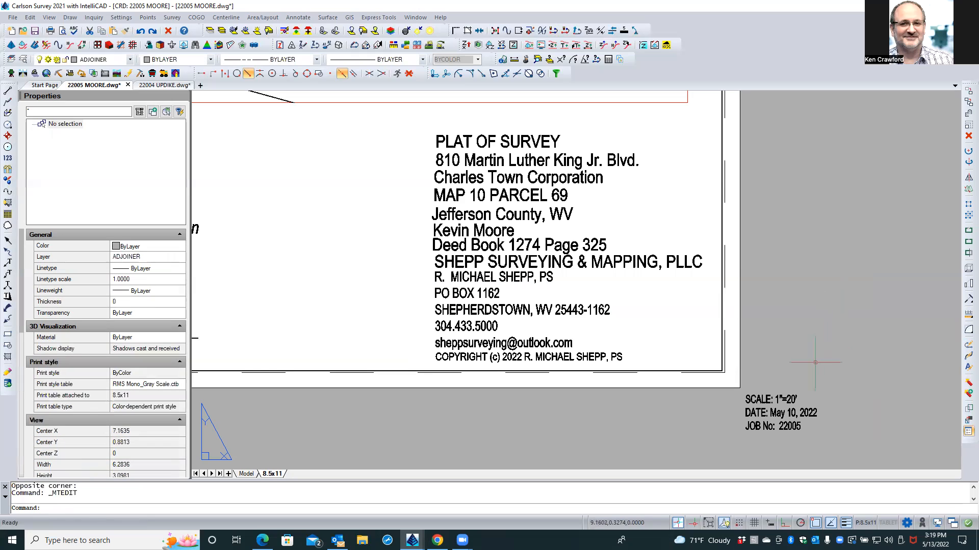
# Move the scale, date and job number text into the sheet's lower-right corner, beside the copyright line.
pyautogui.click(780, 416)
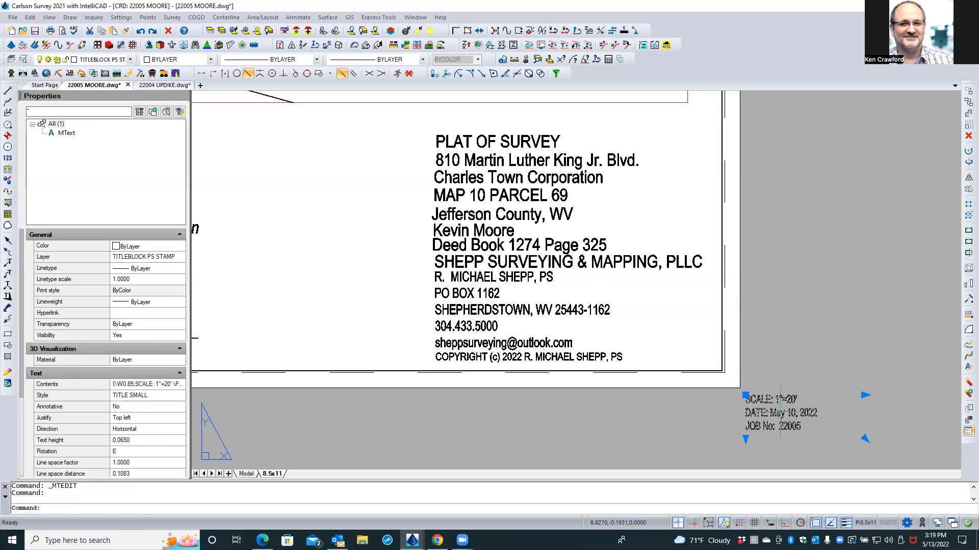
pyautogui.click(745, 395)
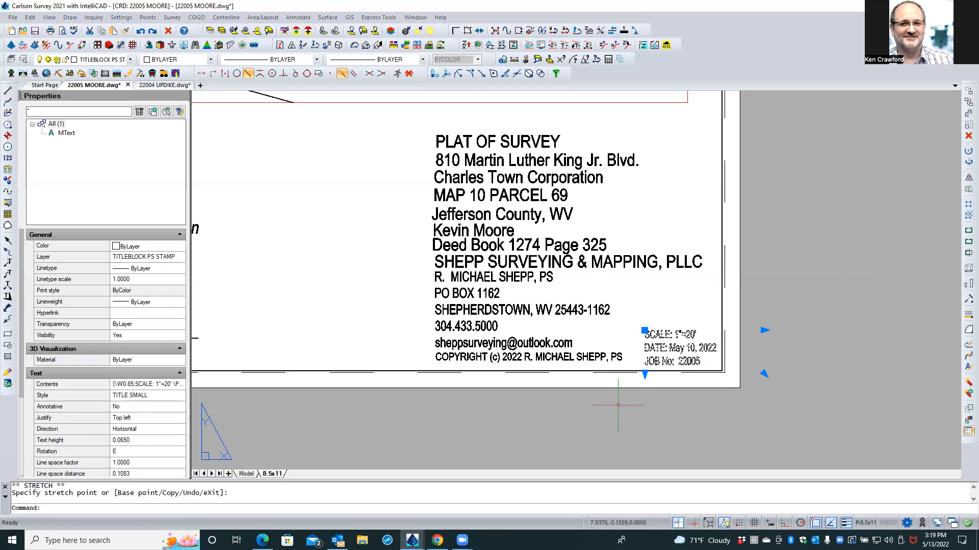
pyautogui.press('Escape')
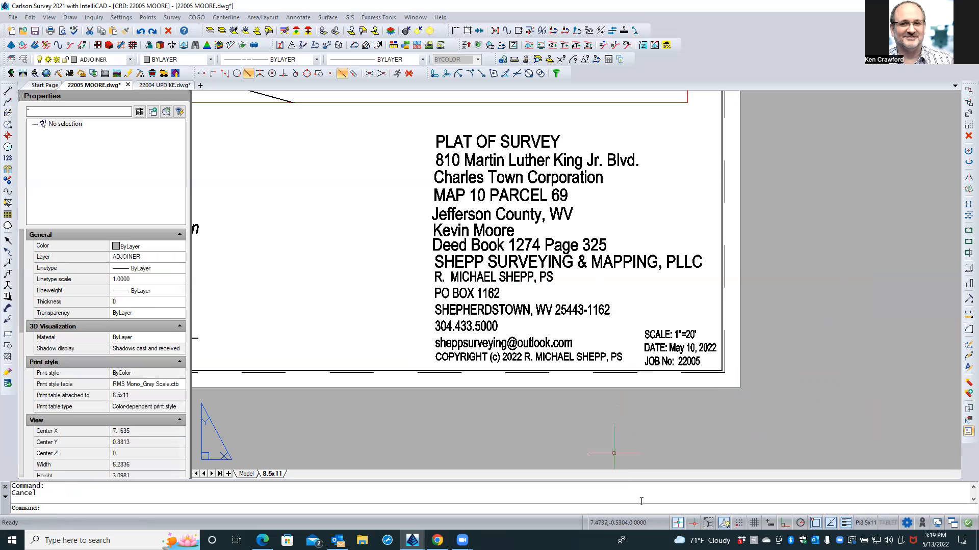
# Check the object type of the top three title block lines, from PLAT OF SURVEY to Charles Town Corporation.
pyautogui.scroll(-2, 721, 408)
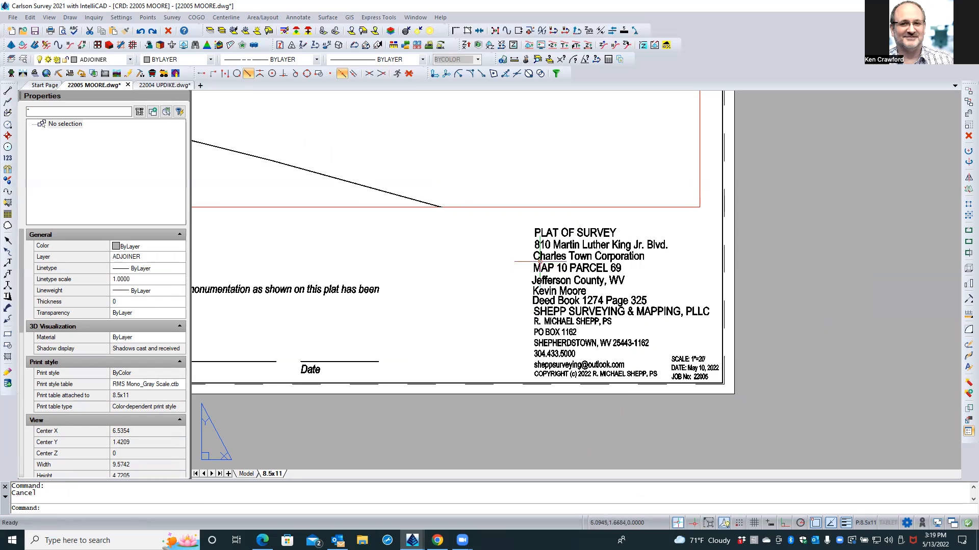
pyautogui.click(550, 233)
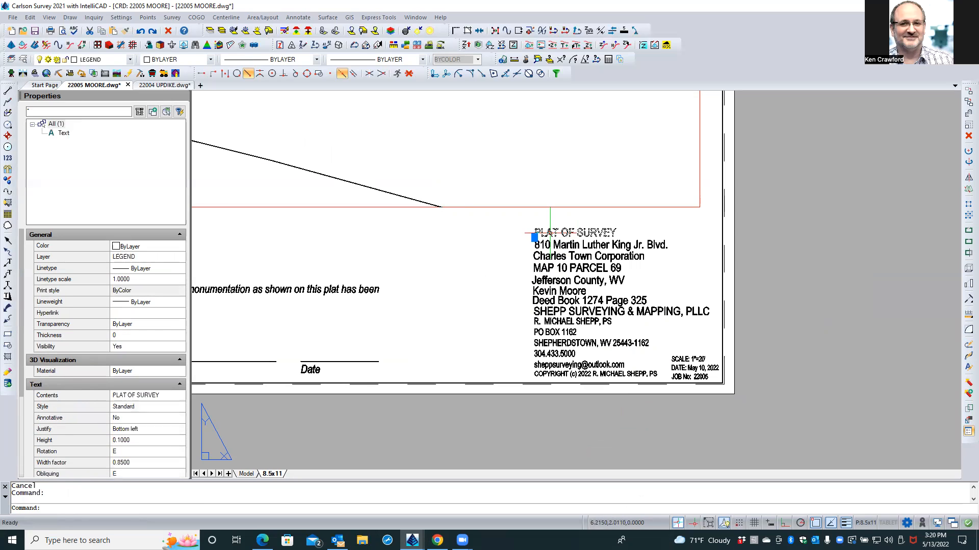
pyautogui.click(557, 246)
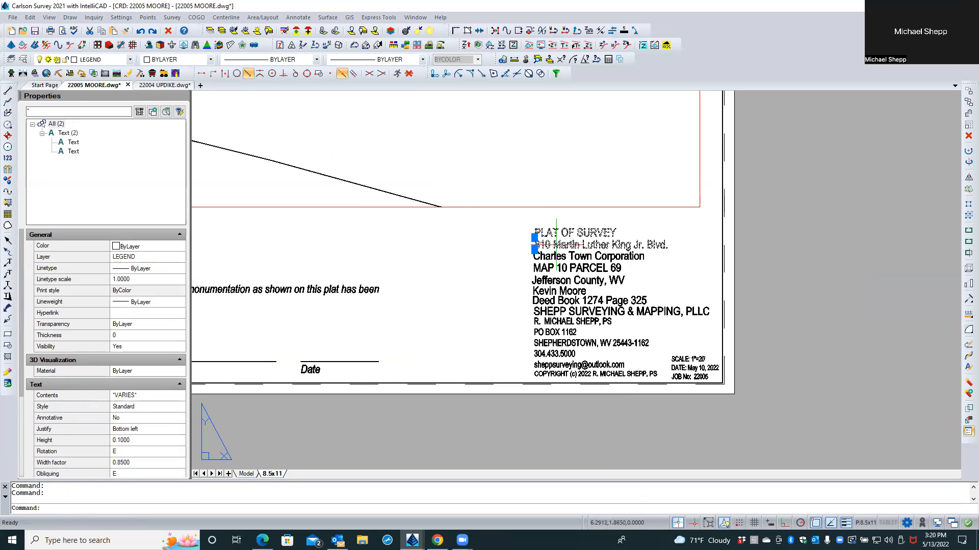
pyautogui.click(559, 257)
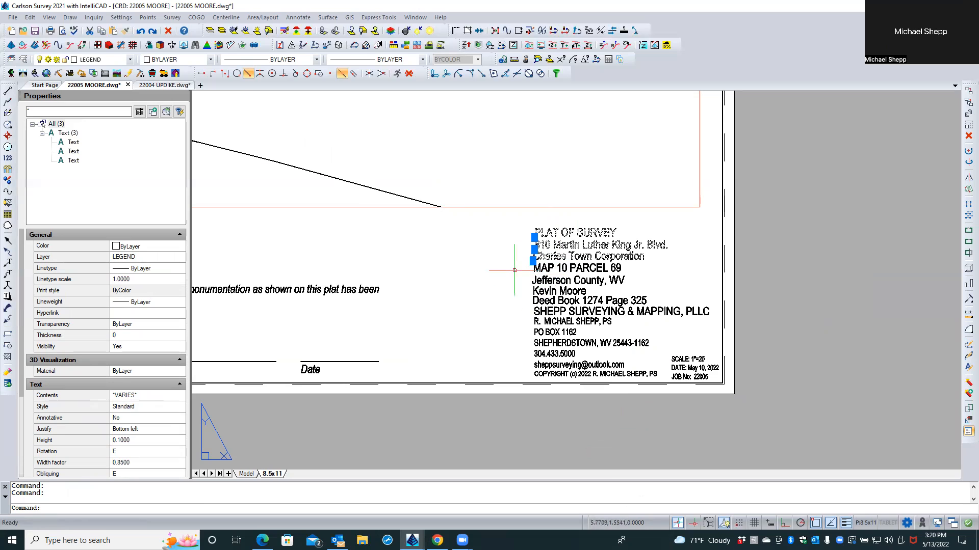
pyautogui.press('Escape')
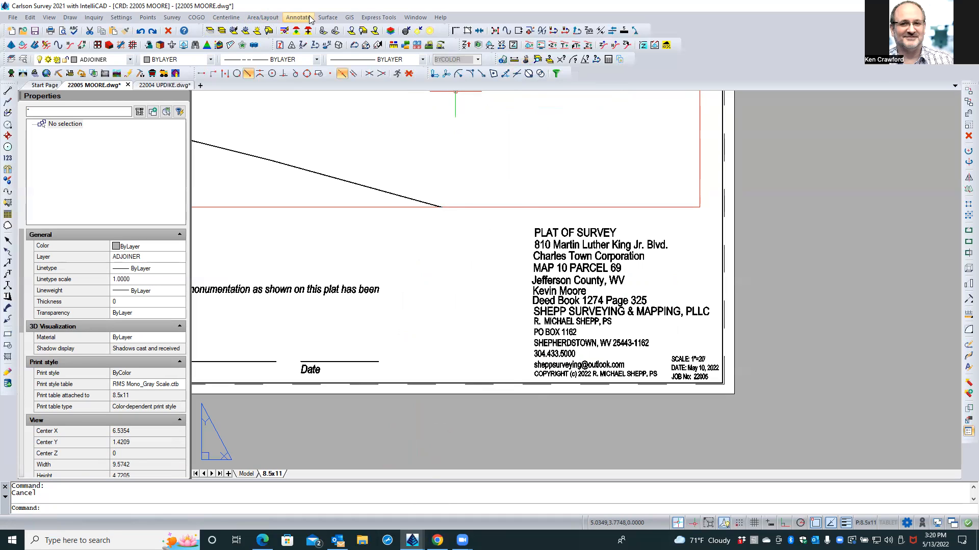
pyautogui.click(366, 18)
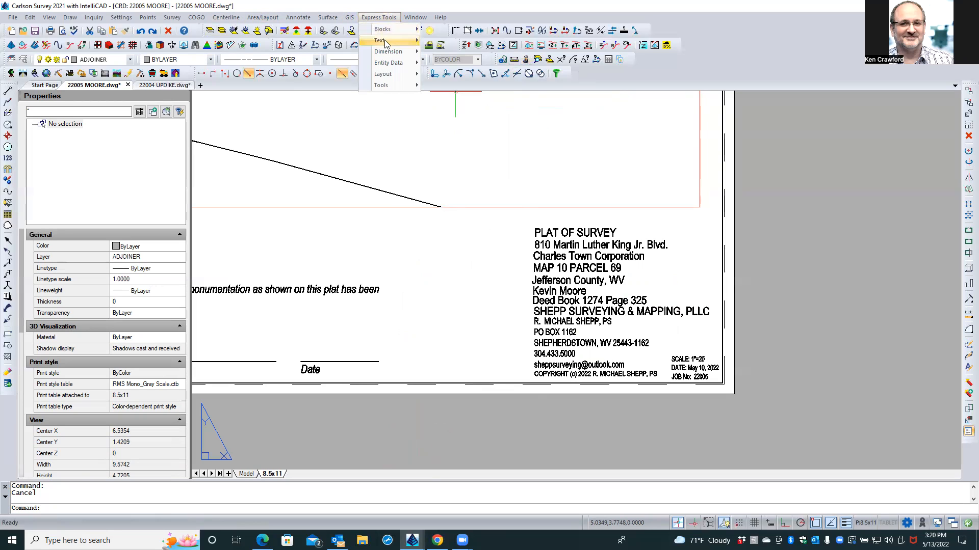
pyautogui.moveTo(384, 40)
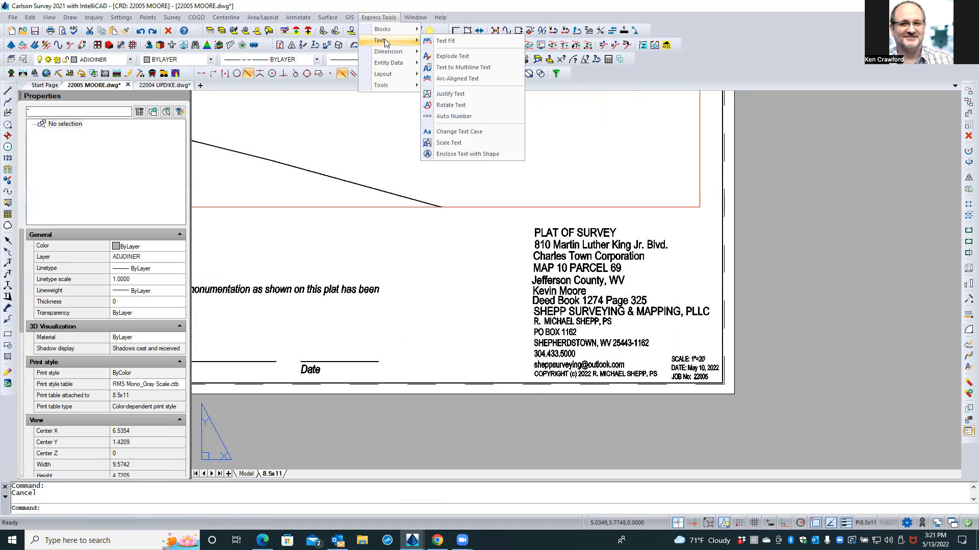
pyautogui.click(447, 72)
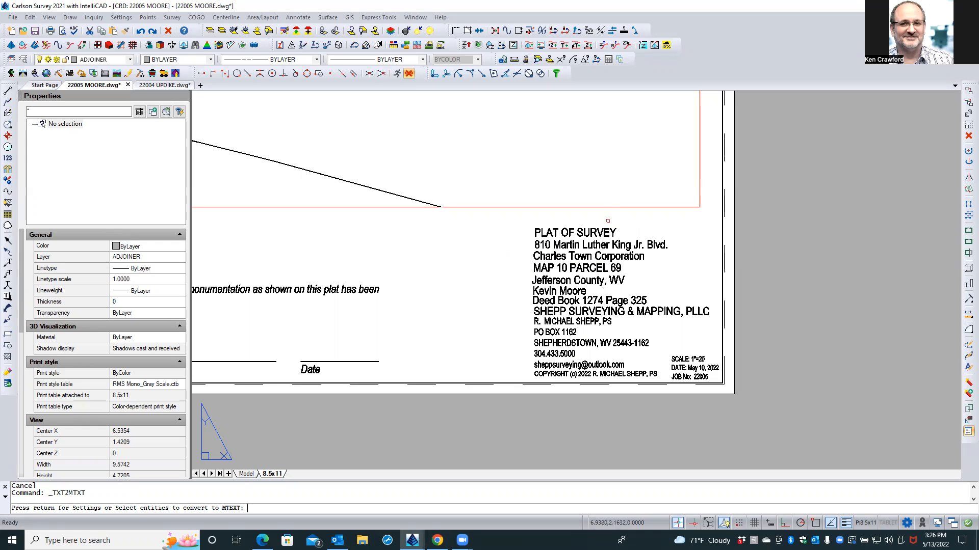
pyautogui.click(608, 221)
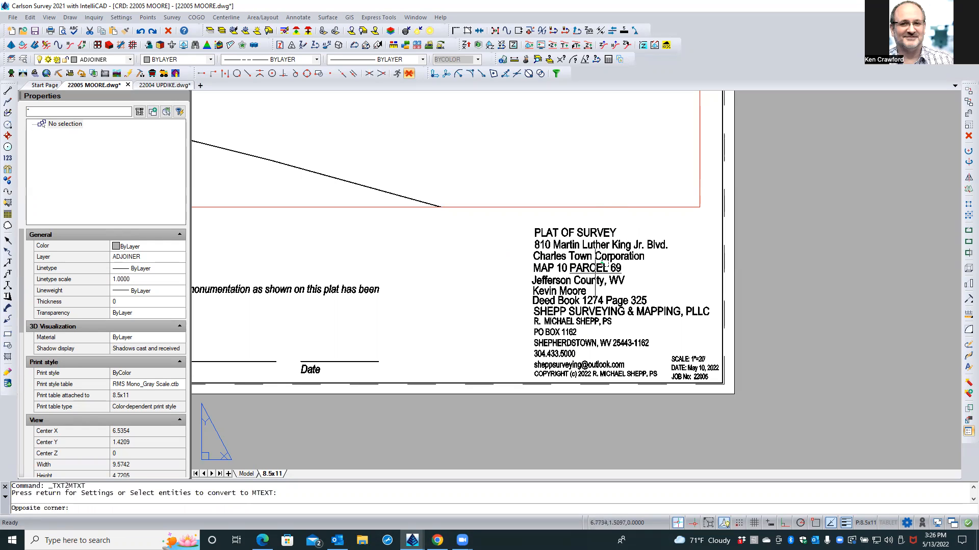
pyautogui.click(605, 221)
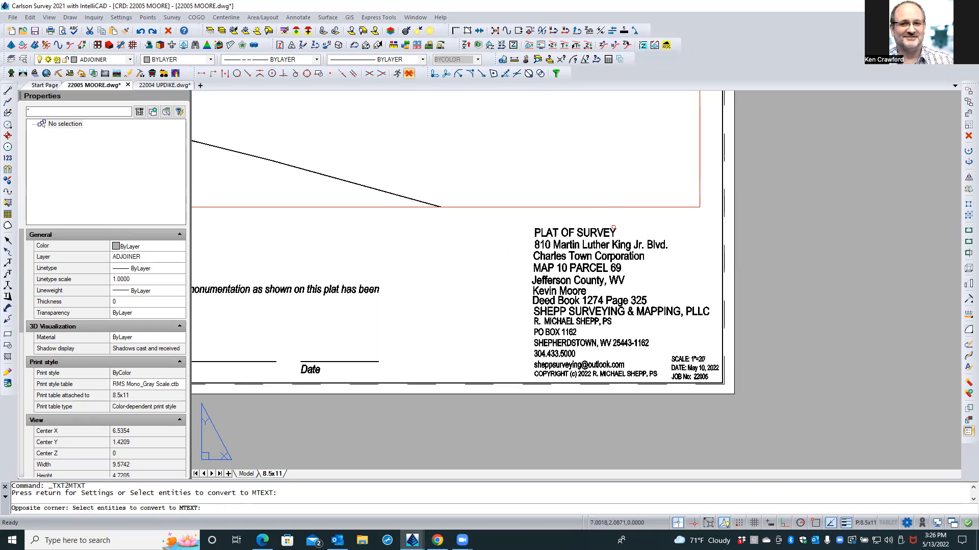
pyautogui.click(626, 207)
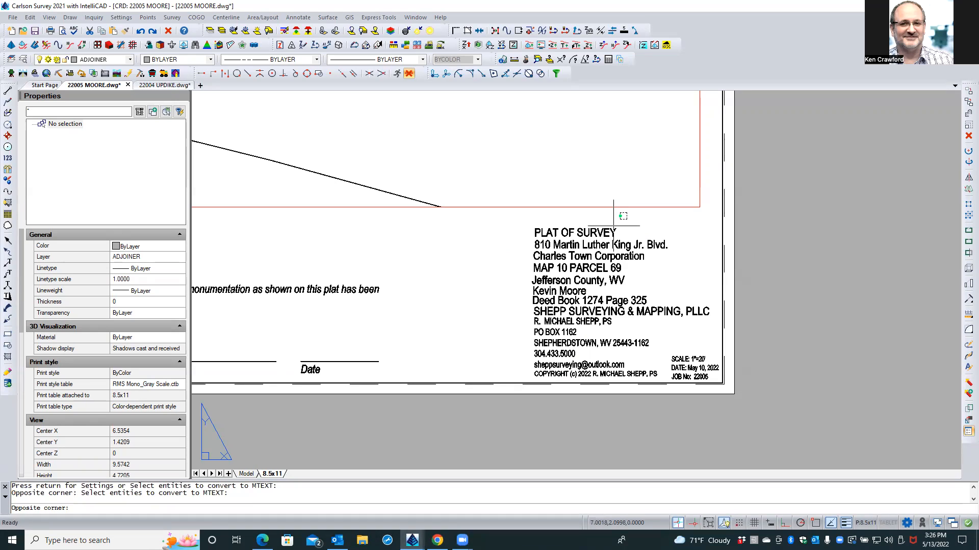
pyautogui.click(613, 225)
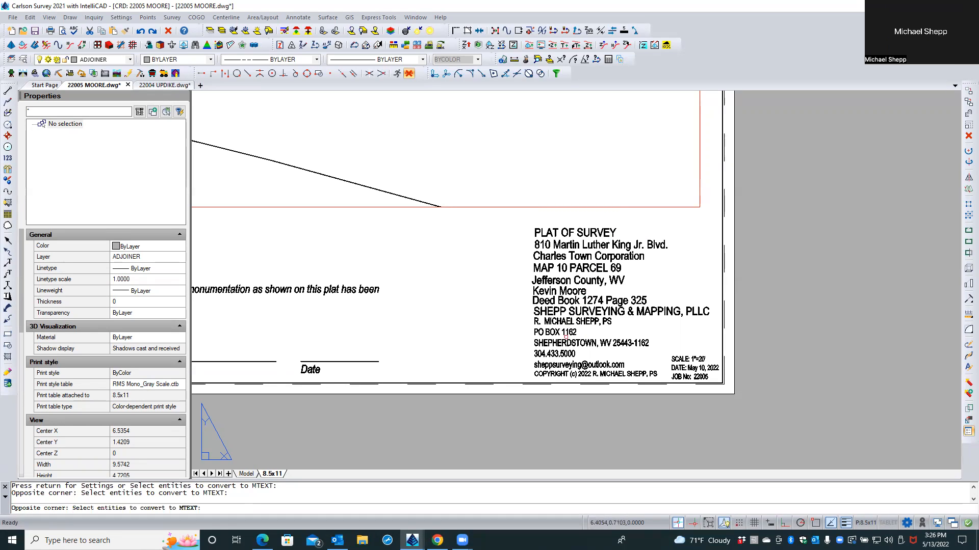
pyautogui.click(556, 378)
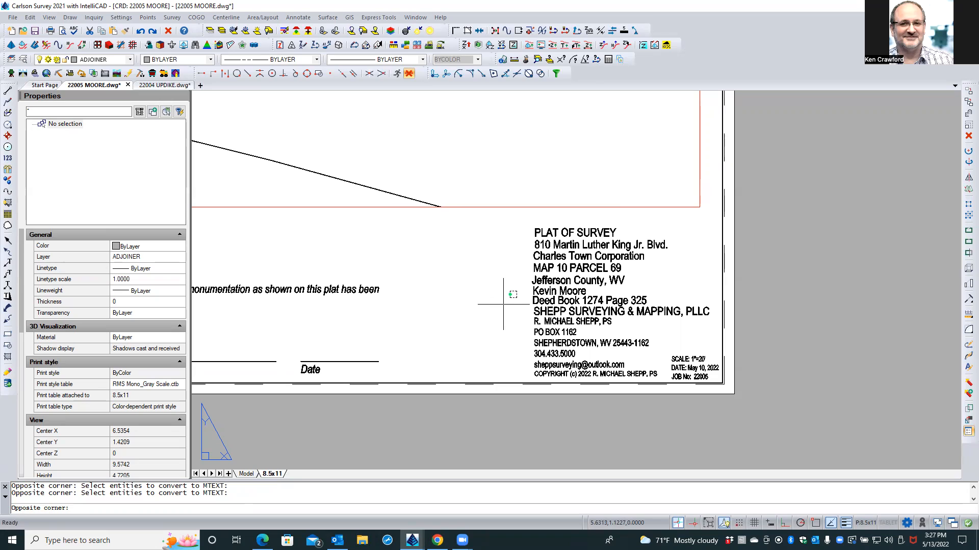
pyautogui.press('Escape')
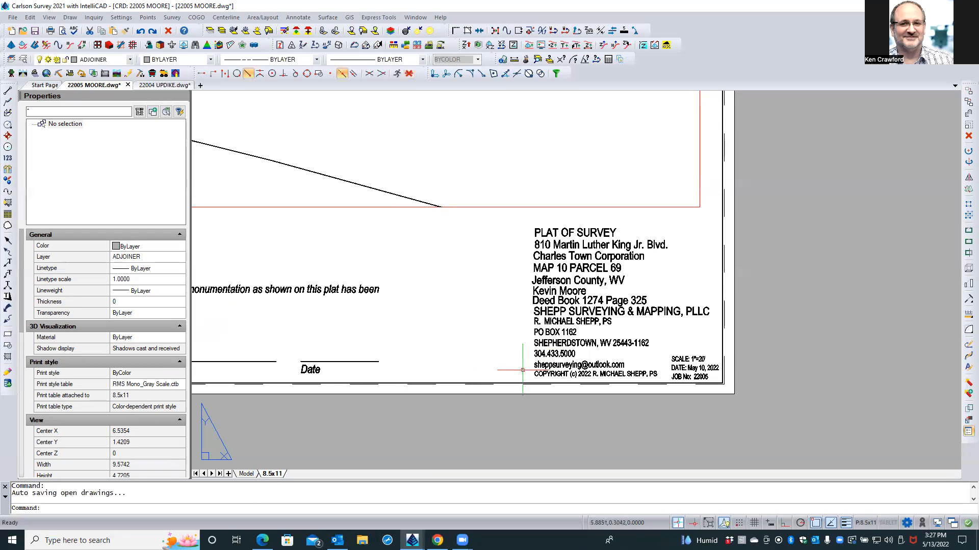
# Convert the title block's single-line text, from PLAT OF SURVEY through the copyright line, to multiline text.
pyautogui.click(366, 19)
pyautogui.moveTo(383, 42)
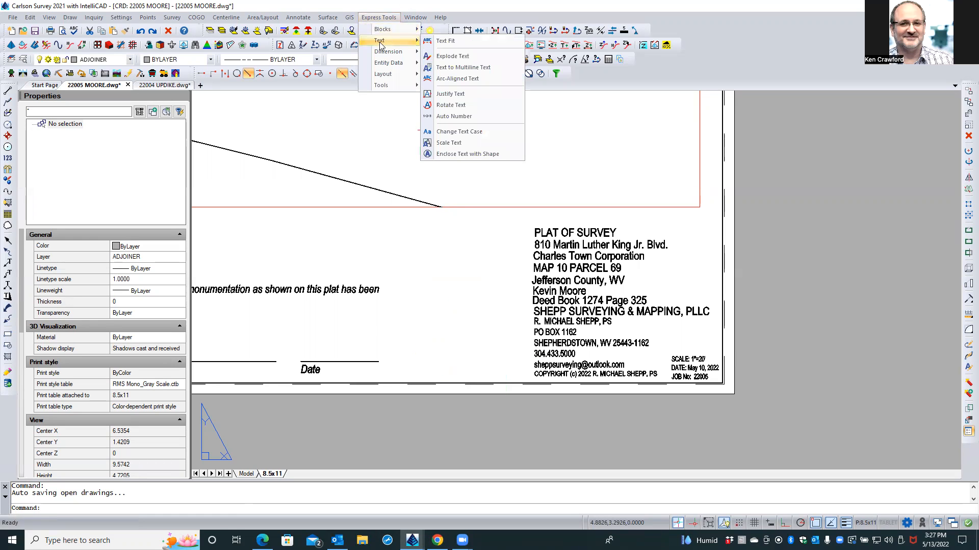
pyautogui.click(488, 70)
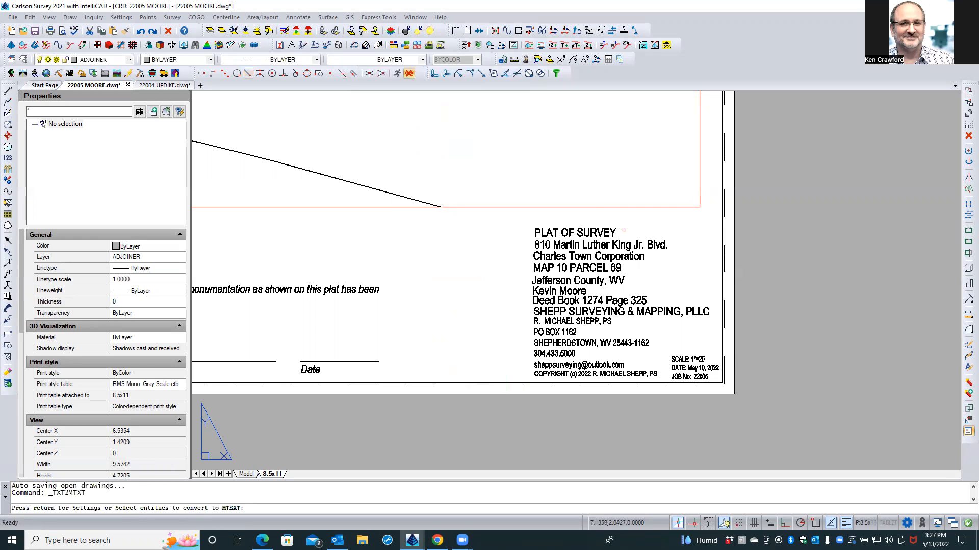
pyautogui.click(629, 224)
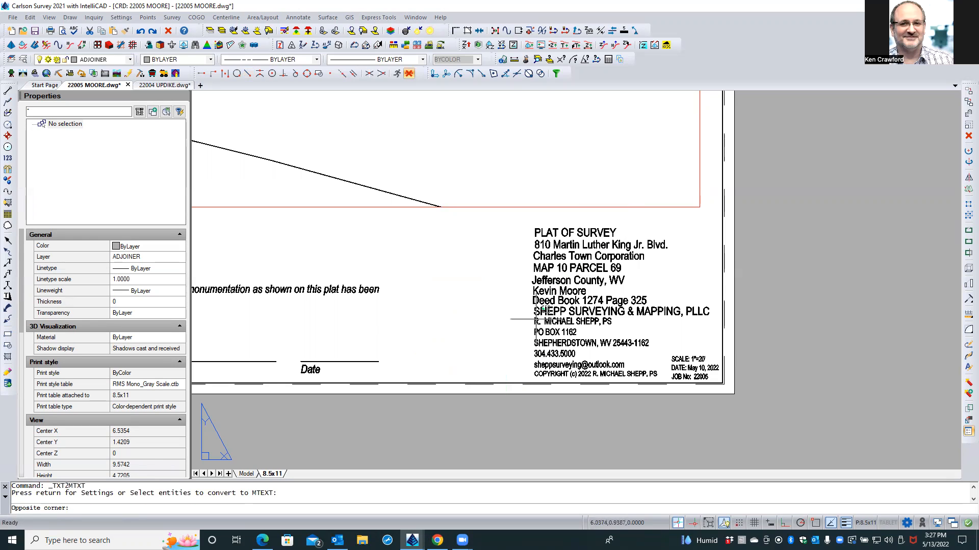
pyautogui.click(509, 374)
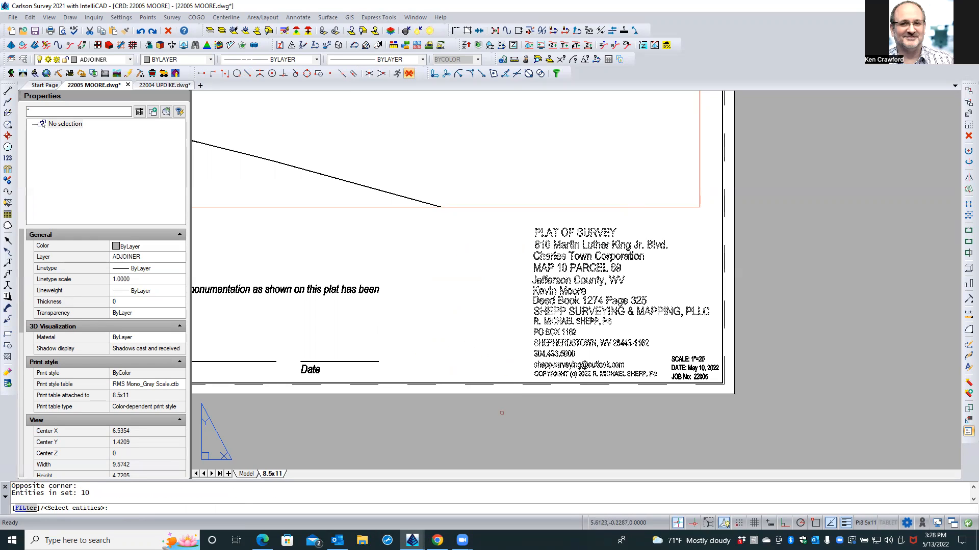
pyautogui.press('Return')
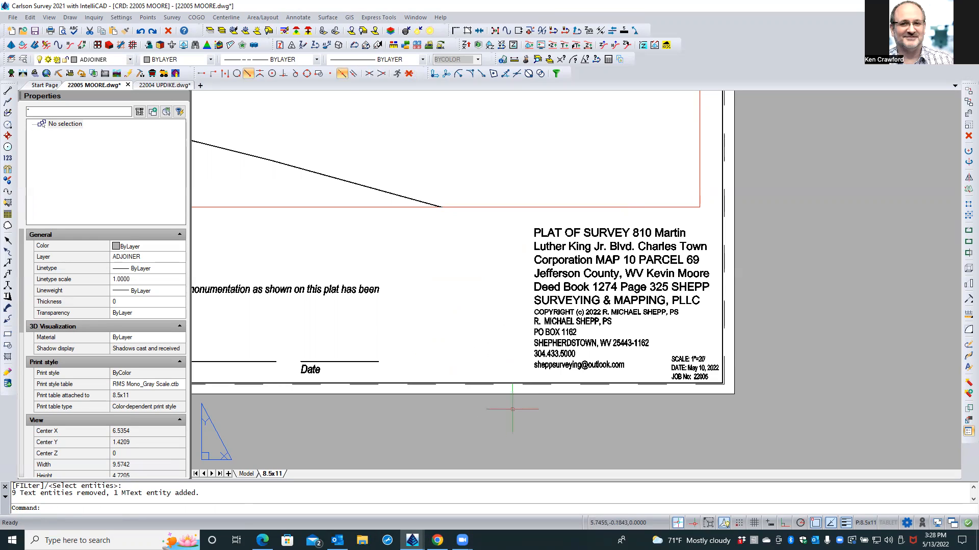
# Open the converted title block text in the text editor for viewing and close it without edits.
pyautogui.doubleClick(555, 289)
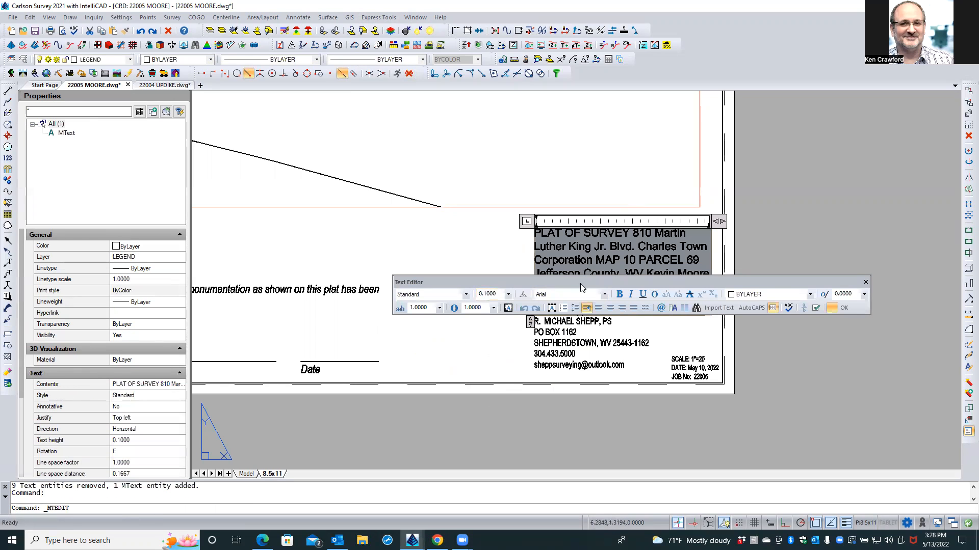
pyautogui.moveTo(581, 279); pyautogui.dragTo(536, 146)
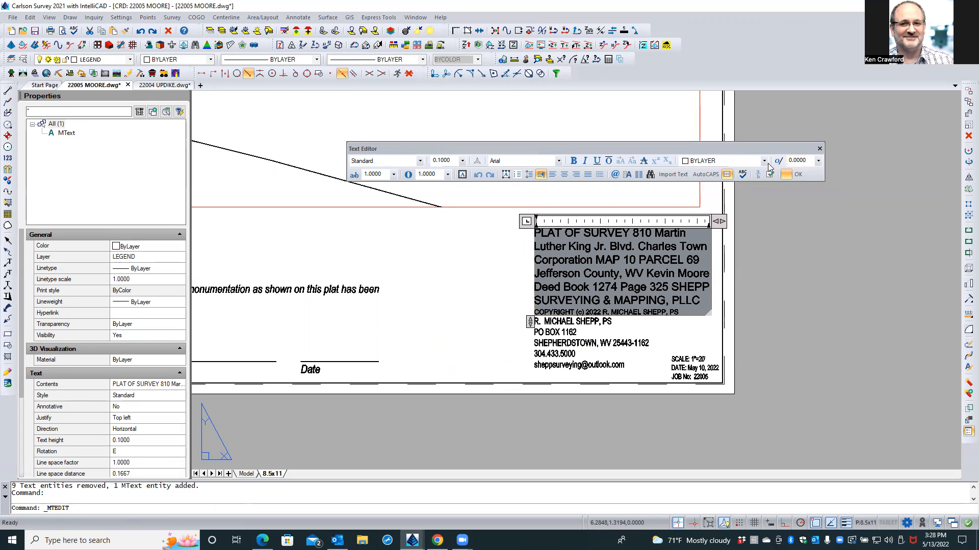
pyautogui.click(798, 174)
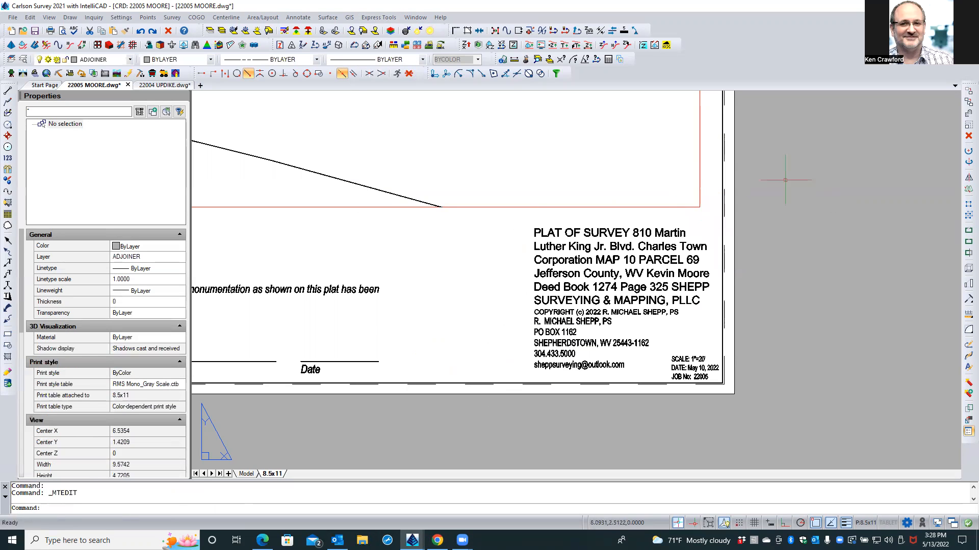
# Move the converted title text off the sheet beyond its right edge, and nudge it together with the surveyor's contact text slightly up and right.
pyautogui.click(635, 241)
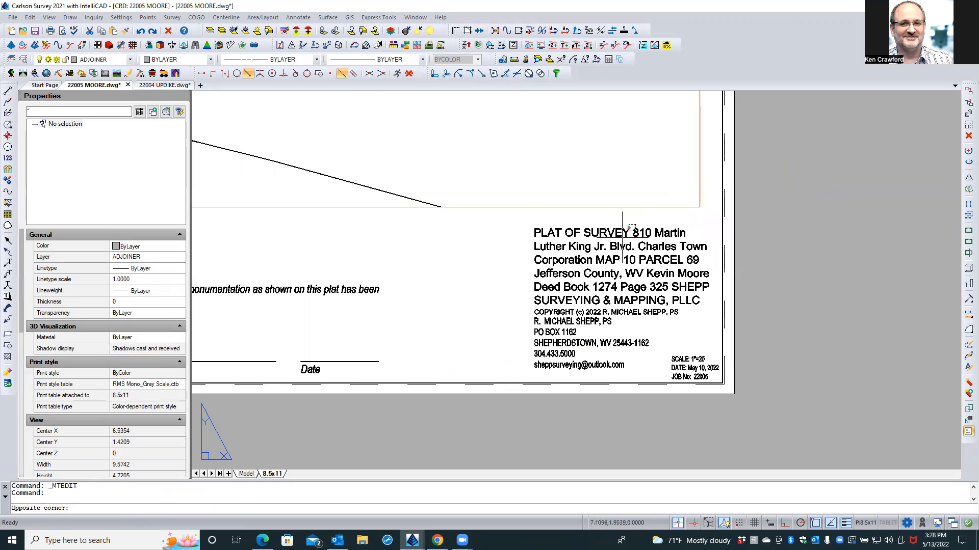
pyautogui.click(615, 235)
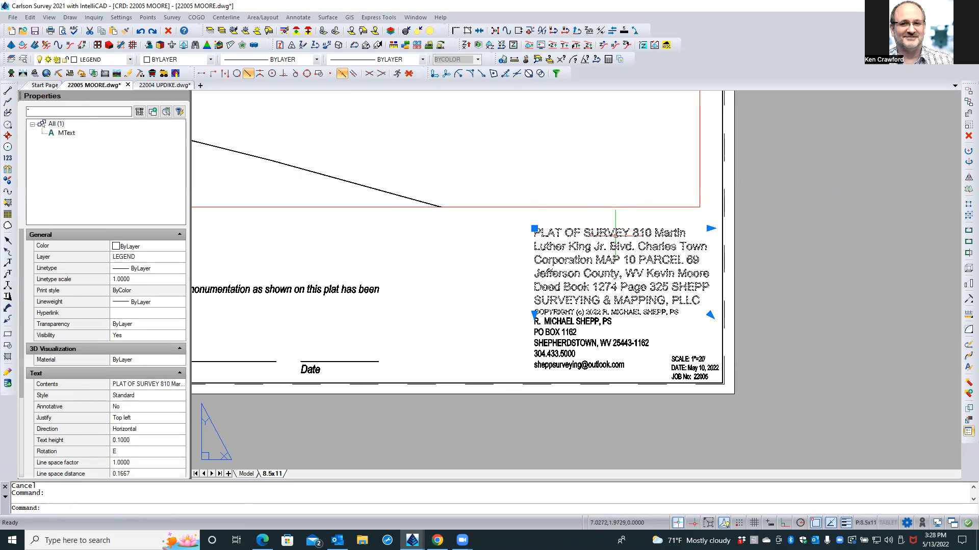
pyautogui.click(534, 229)
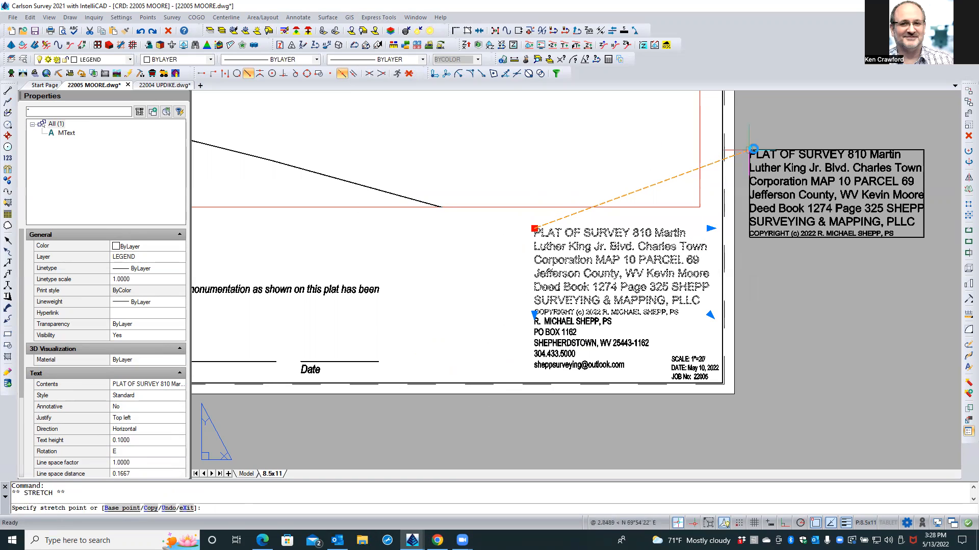
pyautogui.click(753, 149)
pyautogui.click(554, 325)
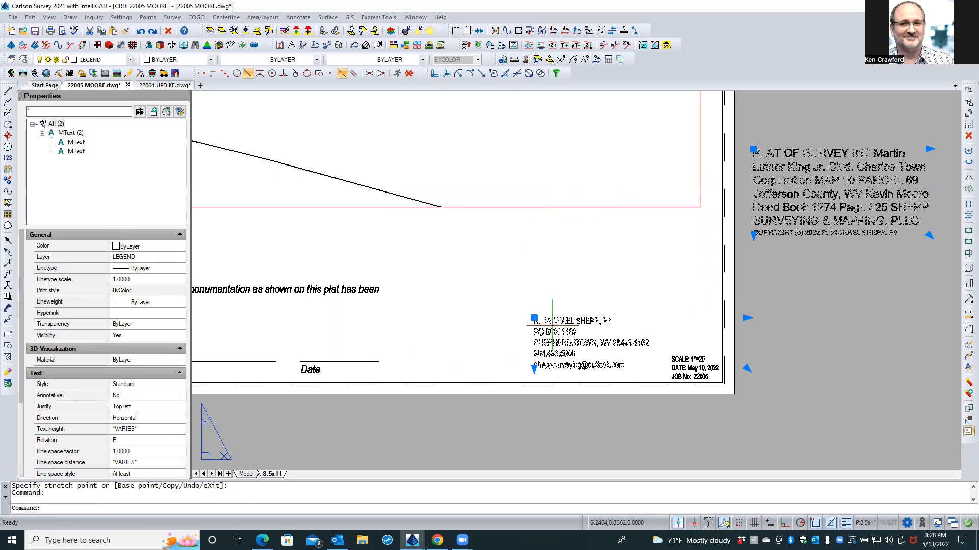
pyautogui.moveTo(552, 325); pyautogui.dragTo(581, 313)
pyautogui.click(580, 313)
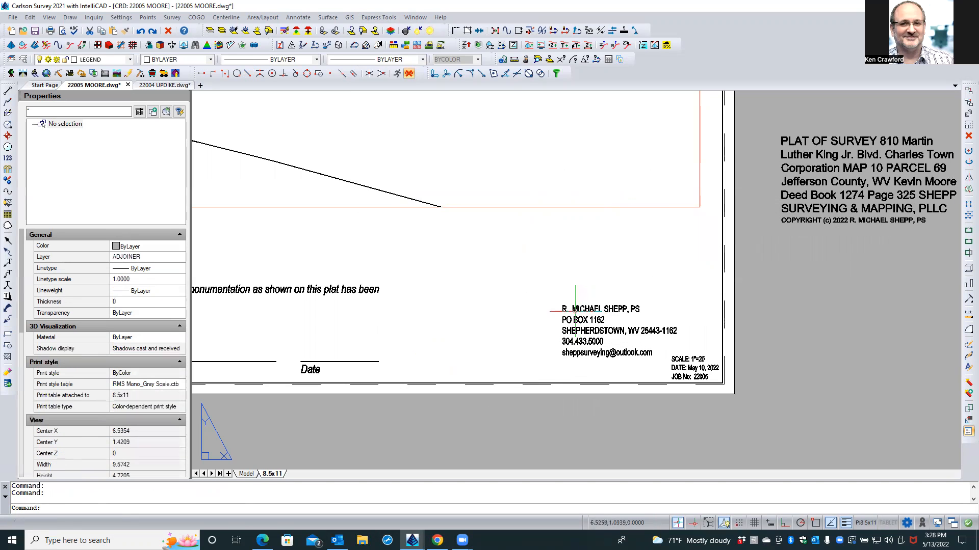
# Move the surveyor's contact text off the sheet, placing it just below the converted title text.
pyautogui.scroll(-2, 462, 352)
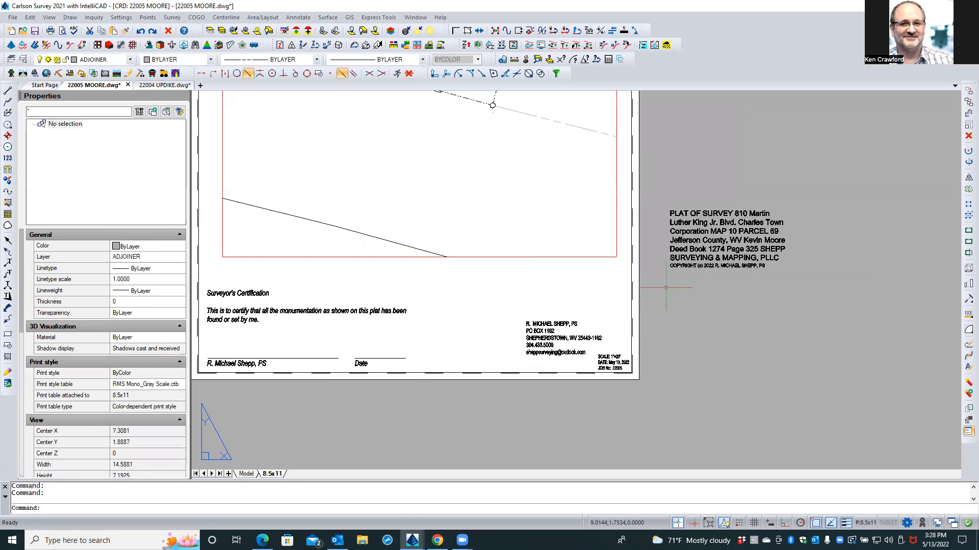
pyautogui.click(539, 338)
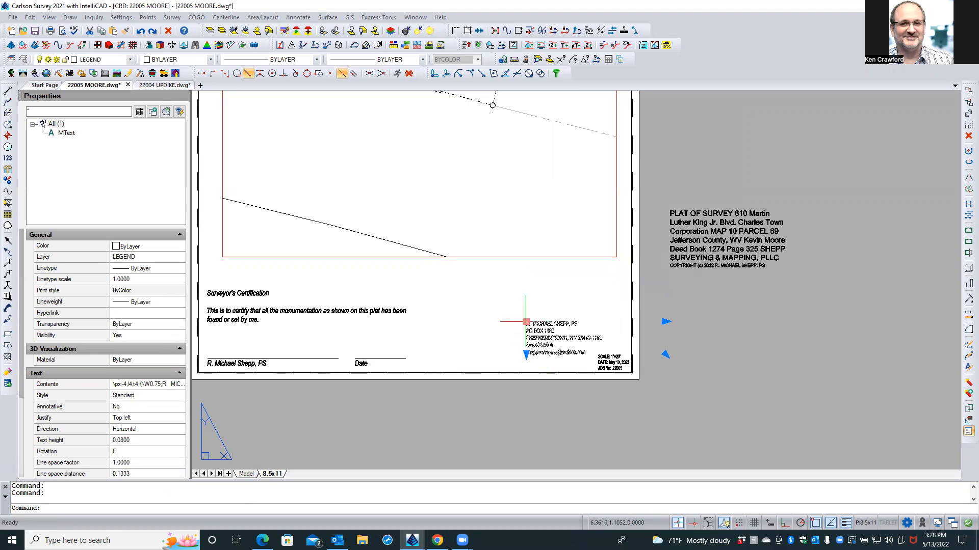
pyautogui.click(526, 322)
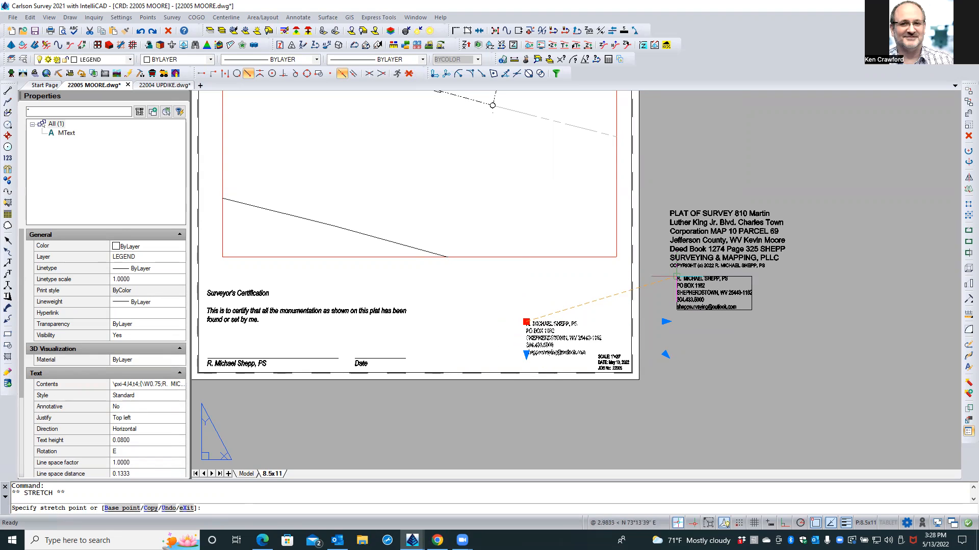
pyautogui.click(680, 275)
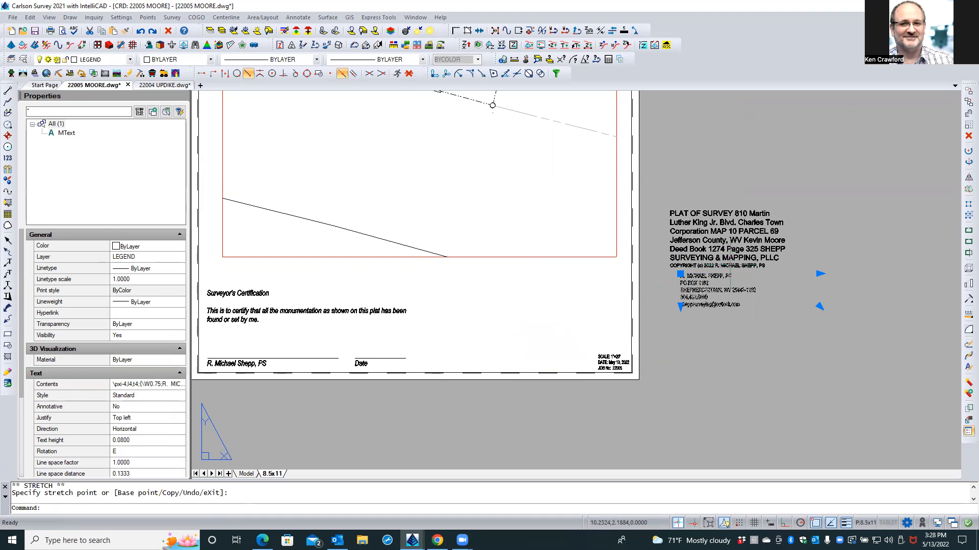
pyautogui.scroll(3, 731, 264)
pyautogui.scroll(1, 731, 265)
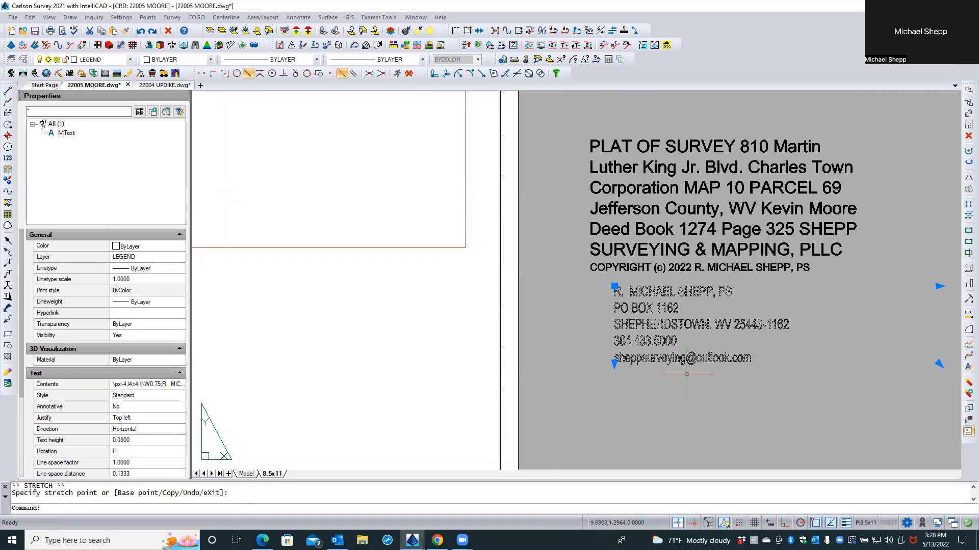
pyautogui.press('Escape')
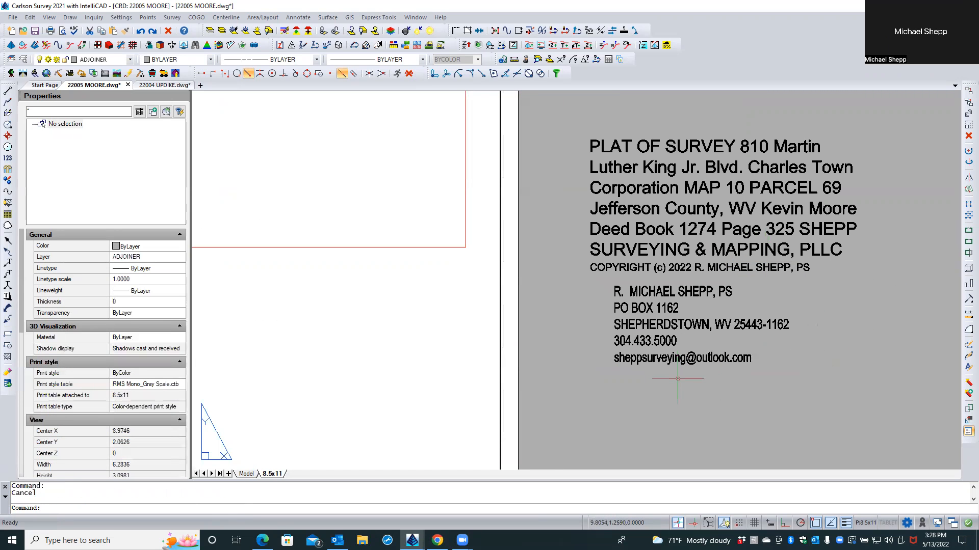
pyautogui.scroll(-2, 677, 379)
pyautogui.scroll(-1, 687, 381)
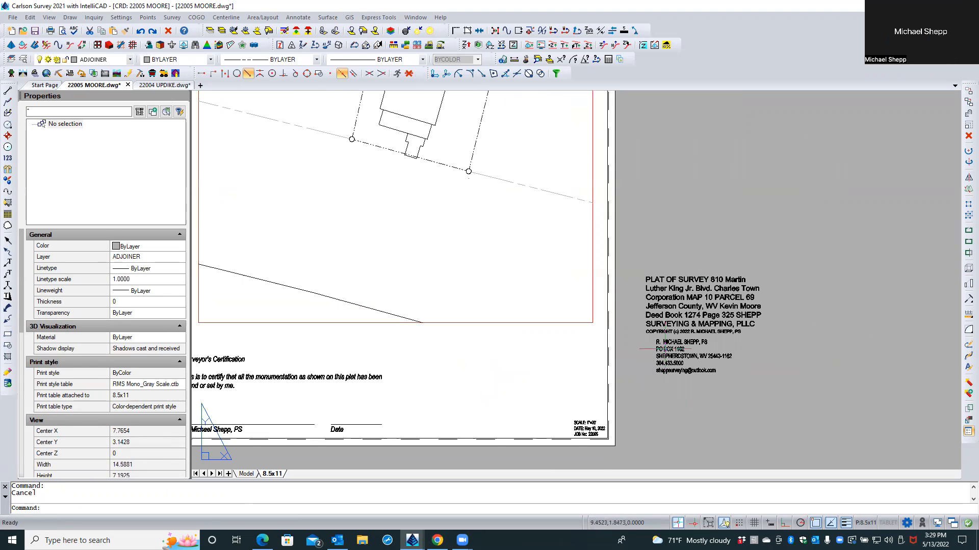
pyautogui.scroll(1, 661, 349)
pyautogui.scroll(1, 636, 309)
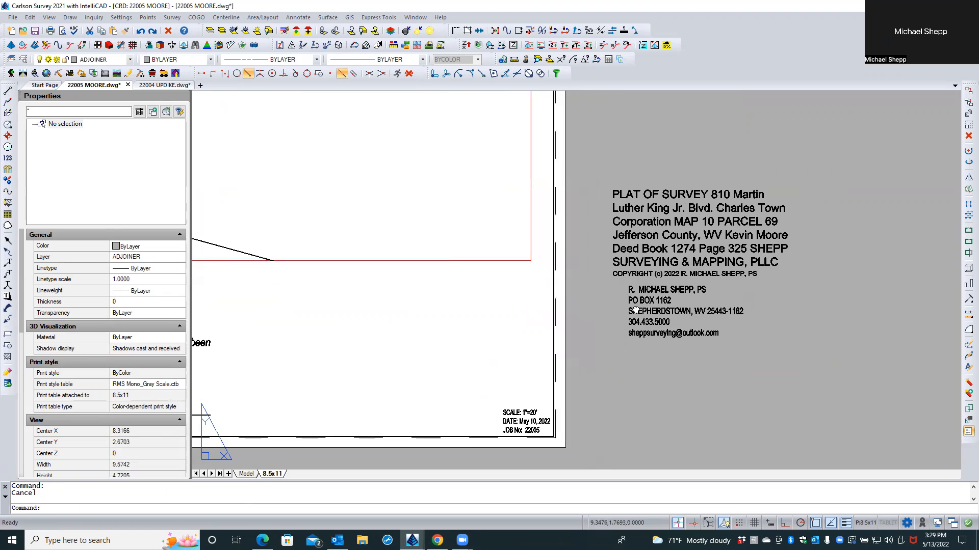
# Undo the moves of the title and contact text and the title block's conversion to multiline text.
pyautogui.click(635, 273)
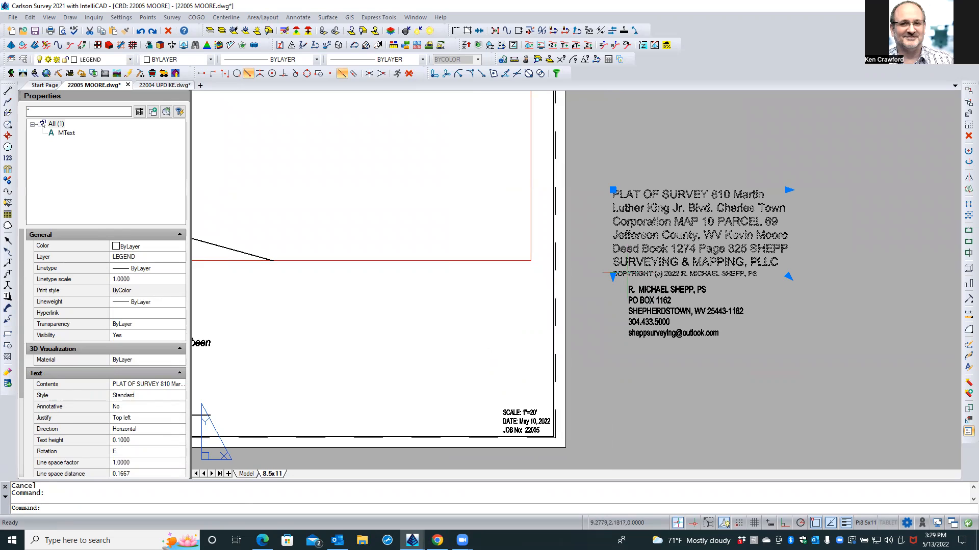
pyautogui.press('Escape')
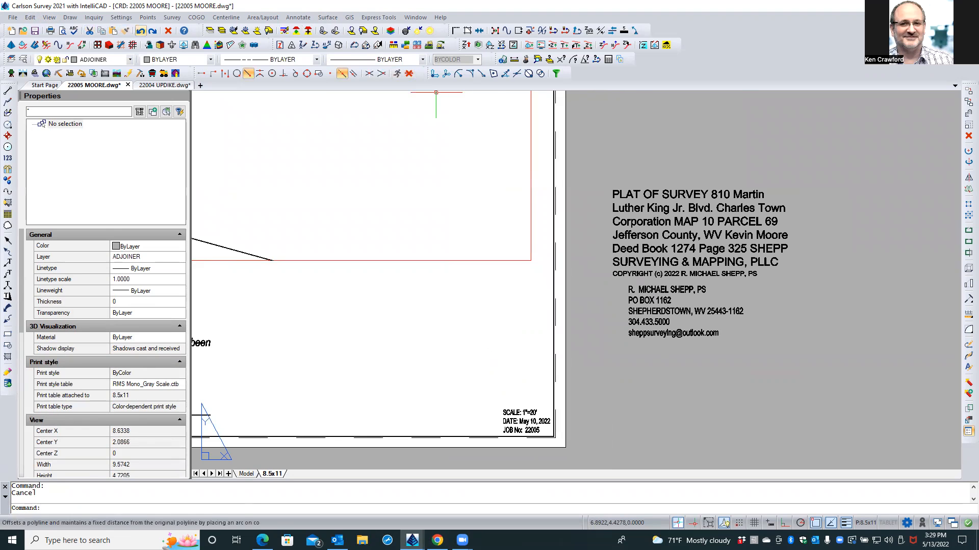
pyautogui.click(139, 30)
pyautogui.click(140, 31)
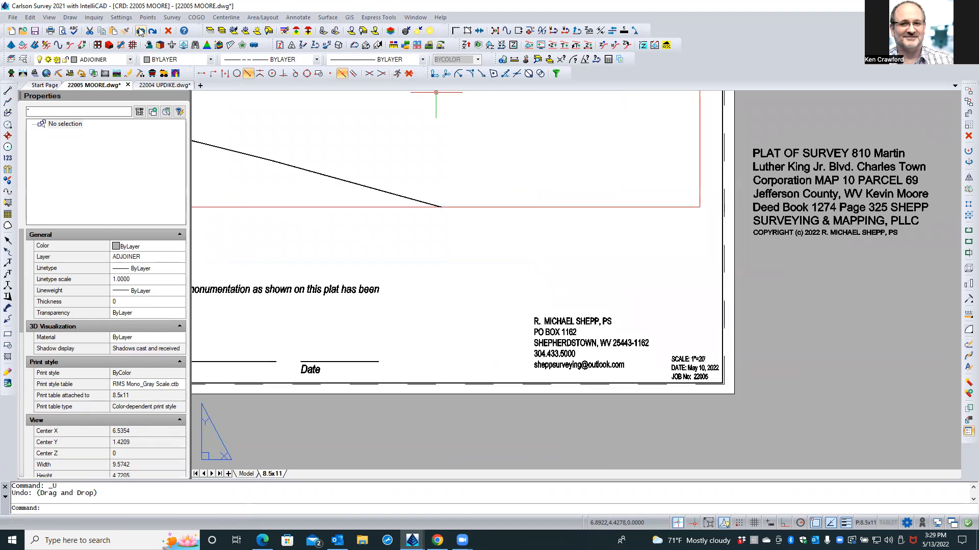
pyautogui.click(140, 30)
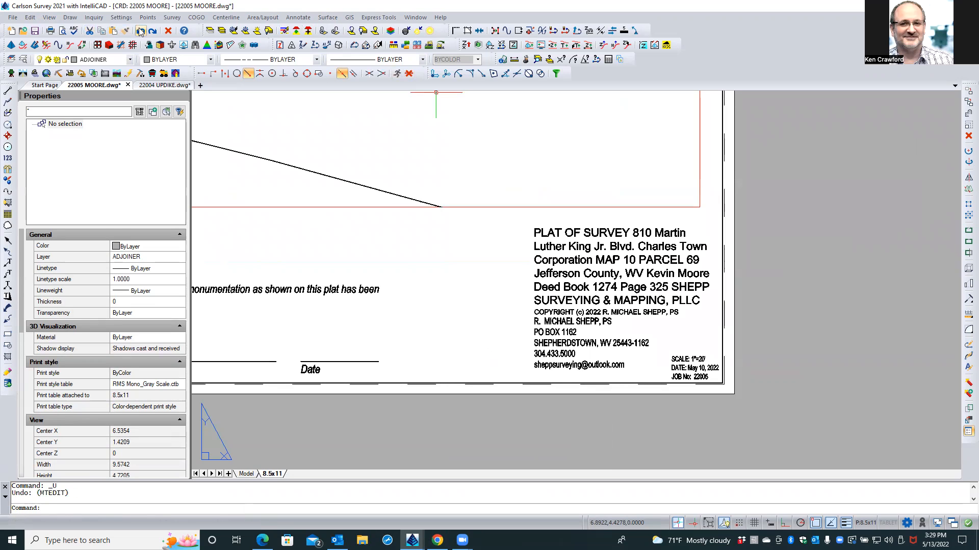
pyautogui.click(140, 31)
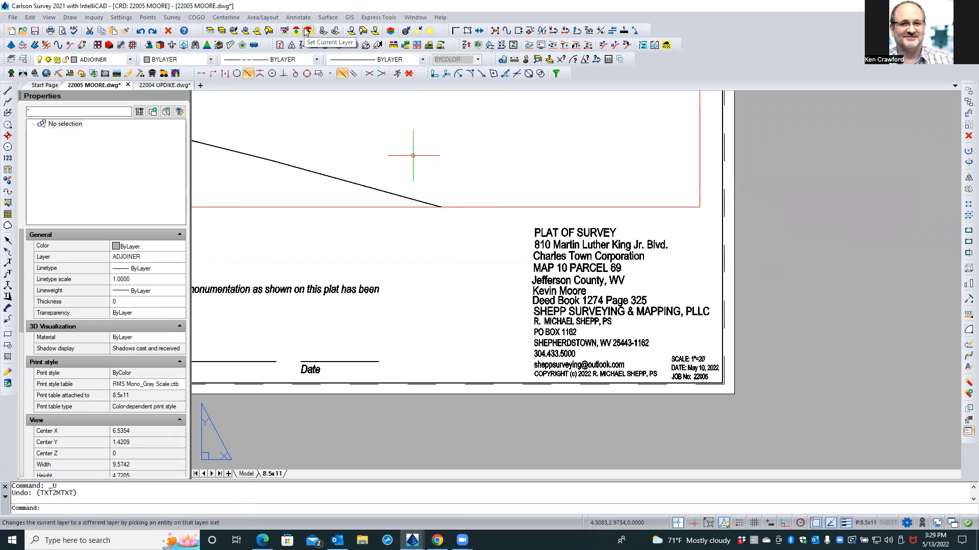
# Convert the seven title block lines from PLAT OF SURVEY through Deed Book 1274 Page 325 to multiline text.
pyautogui.click(375, 17)
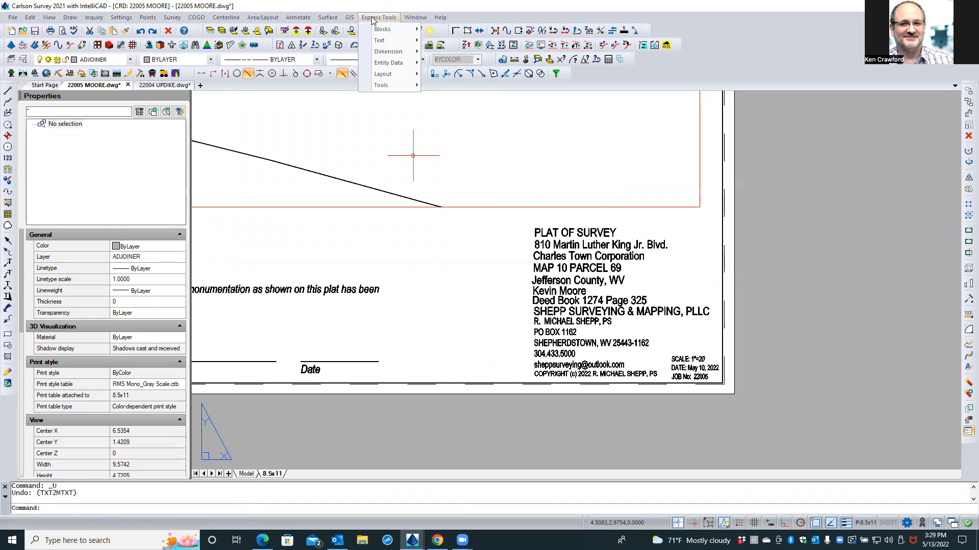
pyautogui.moveTo(377, 42)
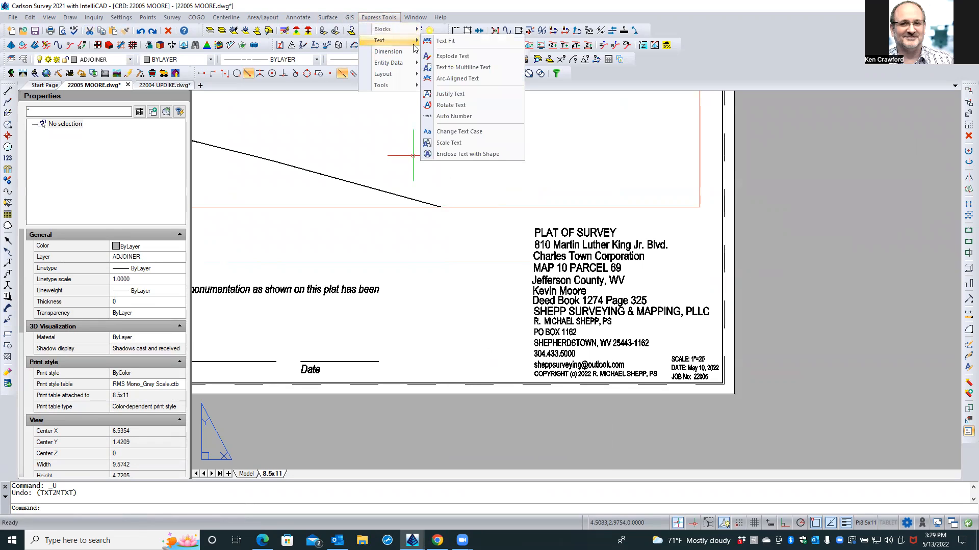
pyautogui.click(486, 68)
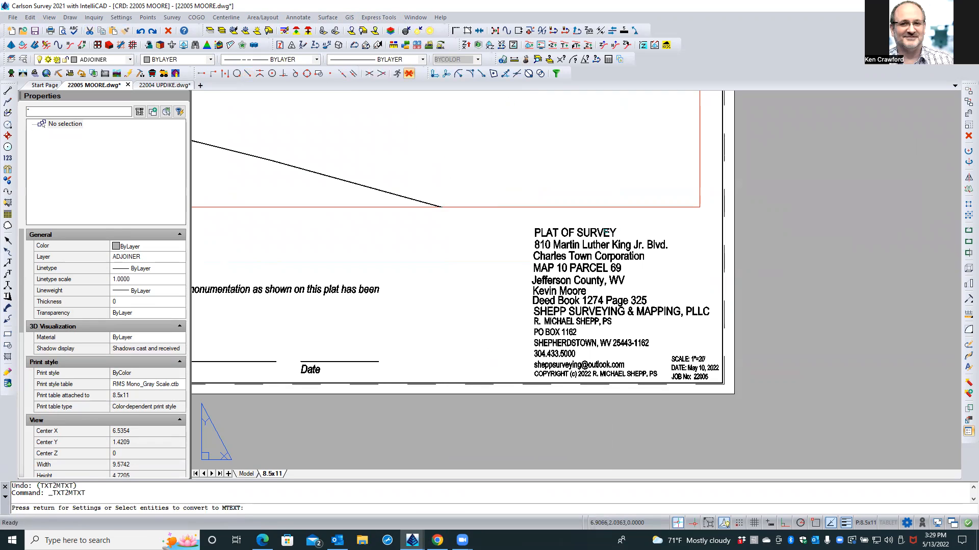
pyautogui.click(575, 236)
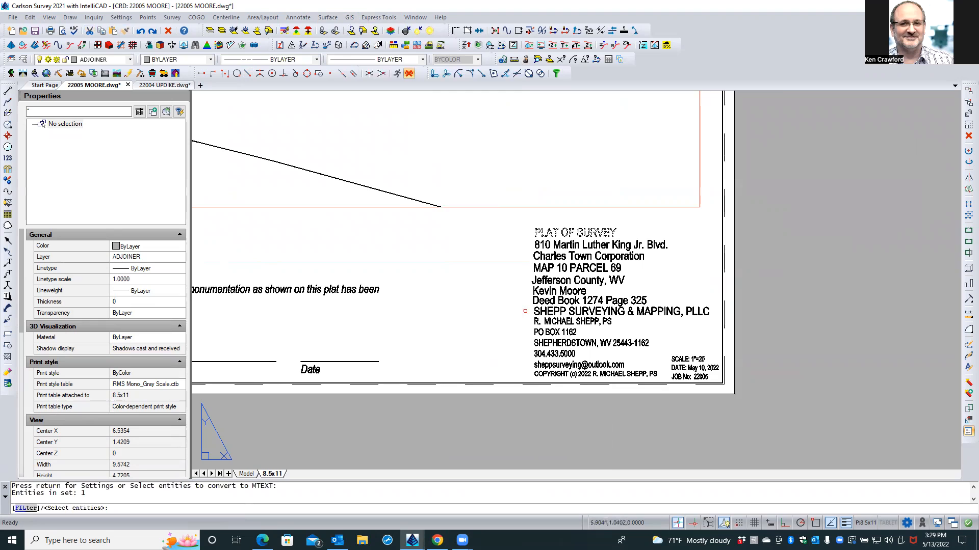
pyautogui.scroll(2, 522, 305)
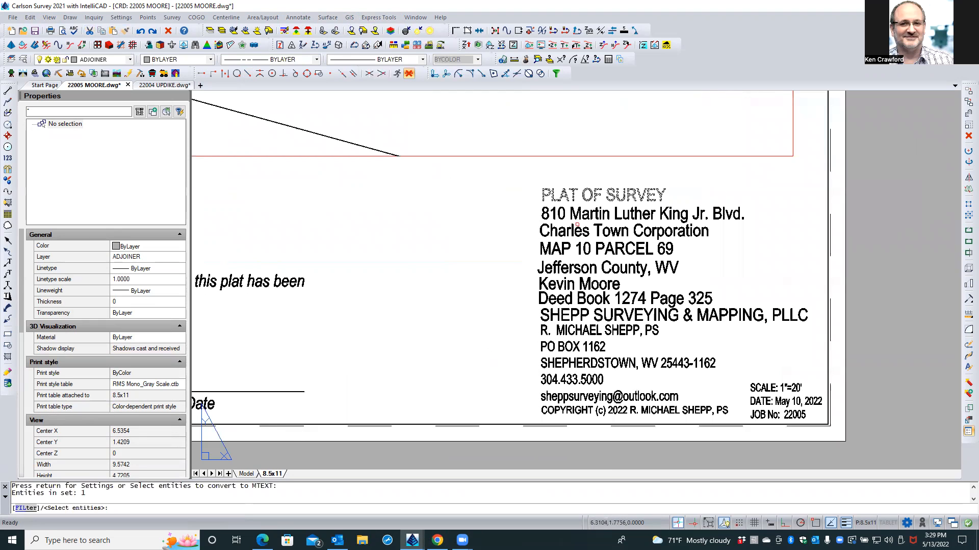
pyautogui.click(566, 215)
pyautogui.click(551, 232)
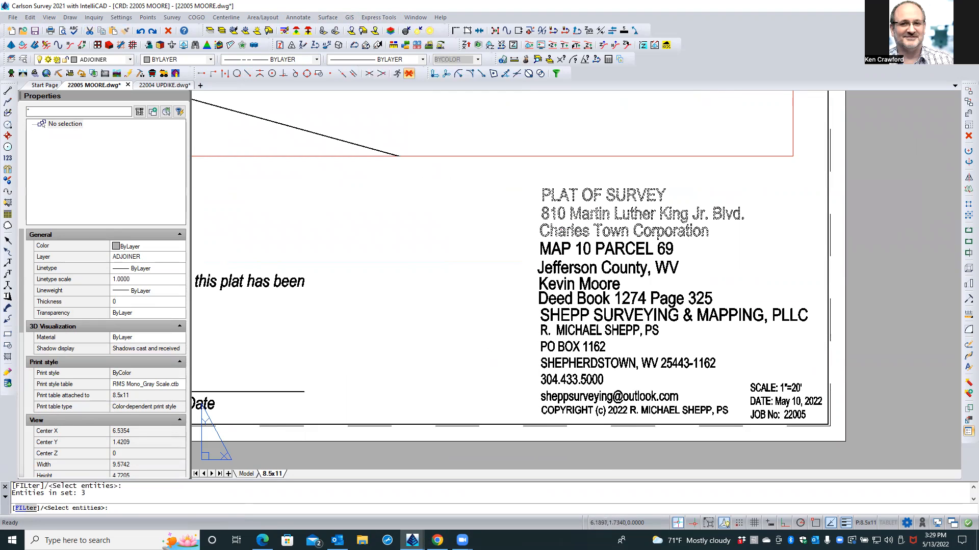
pyautogui.click(555, 249)
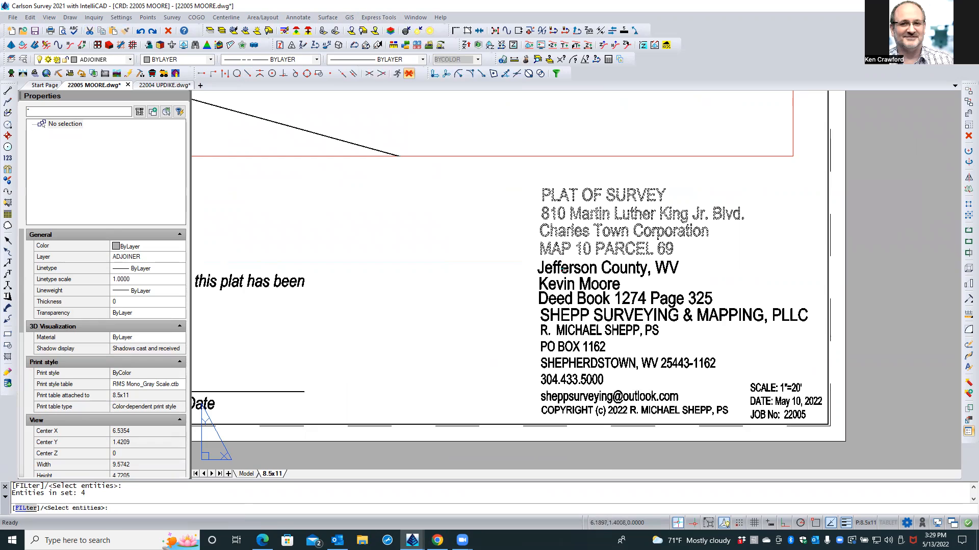
pyautogui.click(563, 269)
pyautogui.click(560, 281)
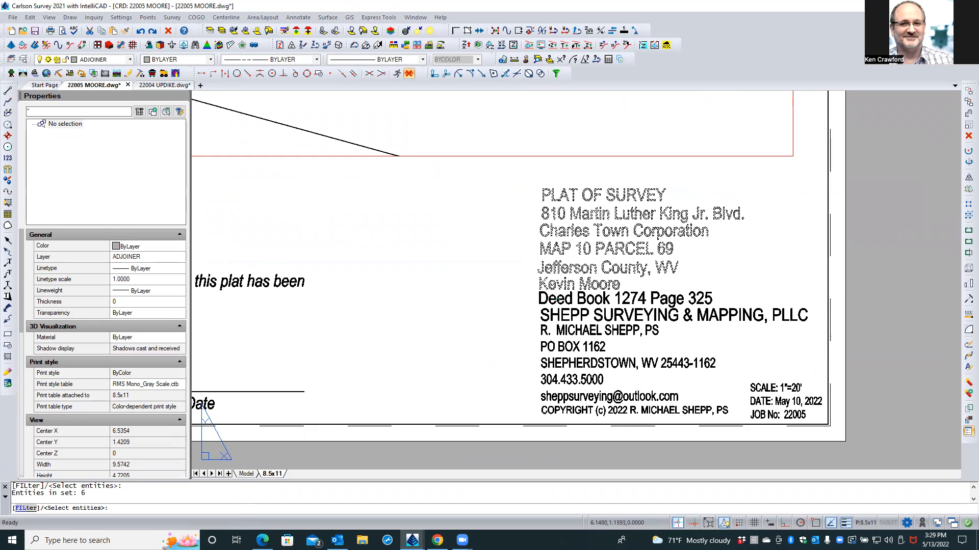
pyautogui.click(555, 298)
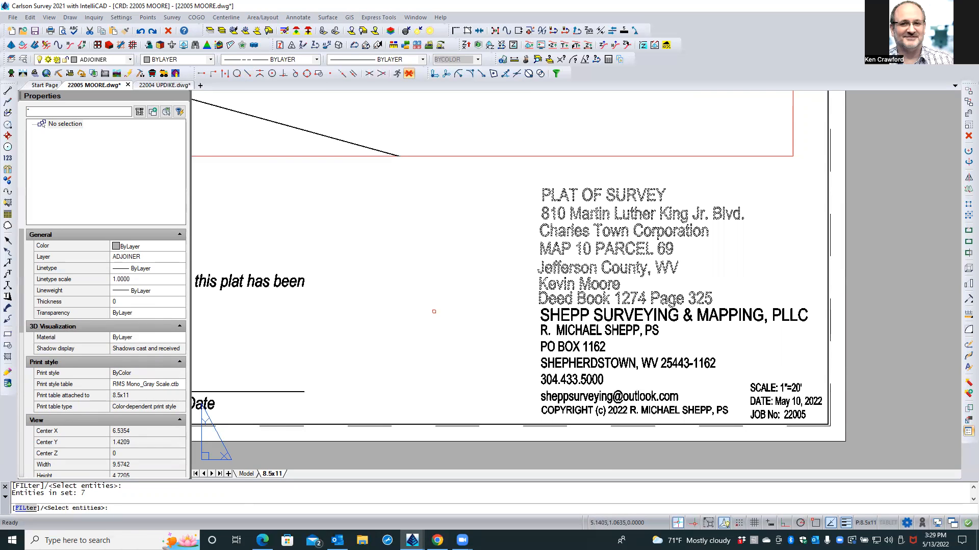
pyautogui.press('Return')
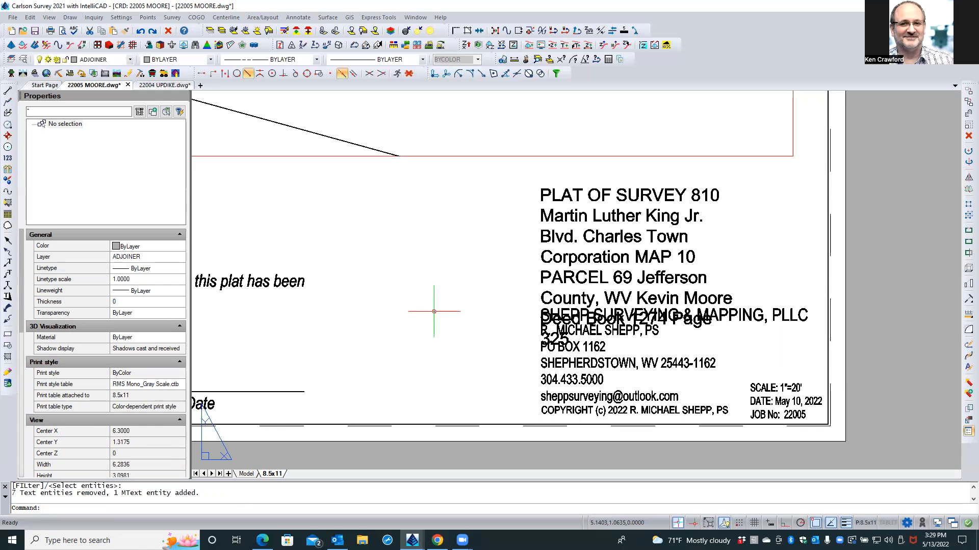
# Move the converted title text up and right, clear of the SHEPP SURVEYING & MAPPING, PLLC line.
pyautogui.click(563, 232)
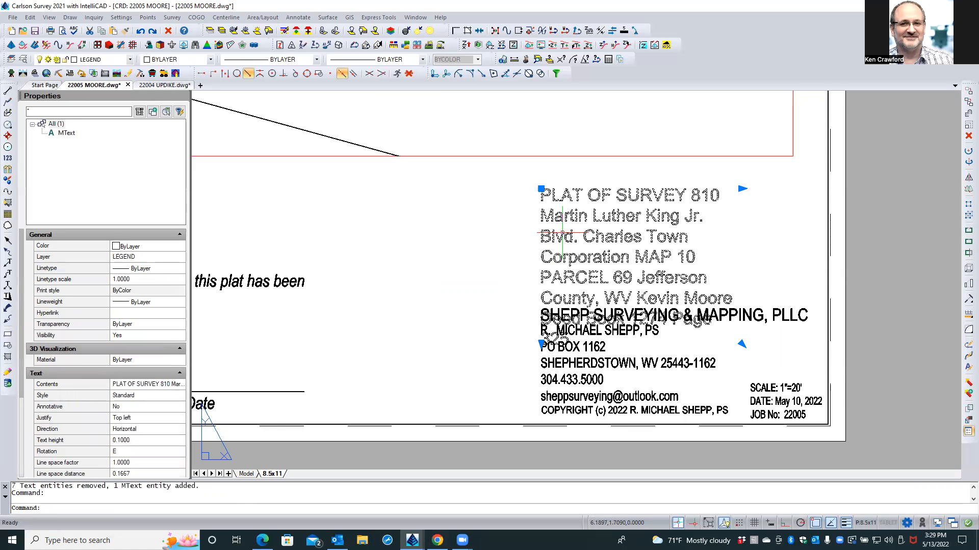
pyautogui.click(541, 189)
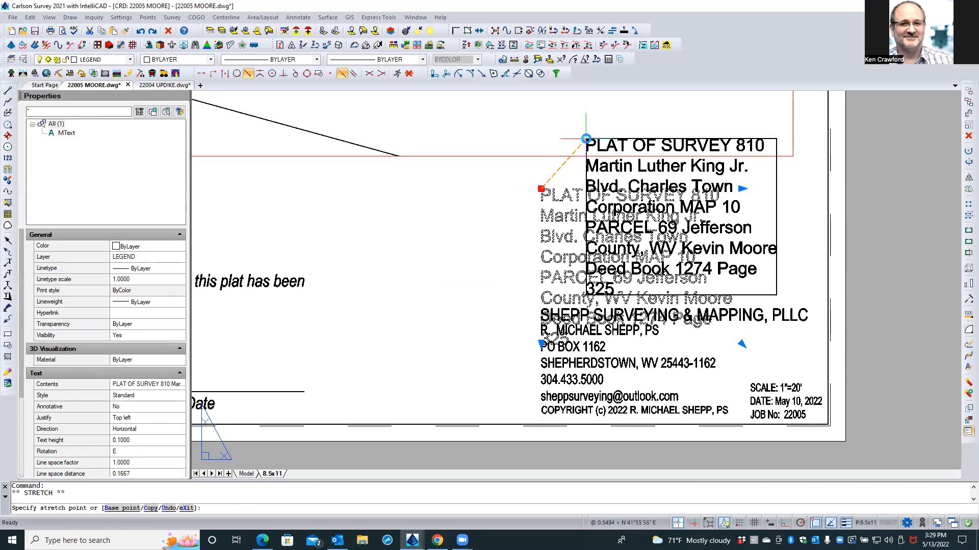
pyautogui.click(586, 138)
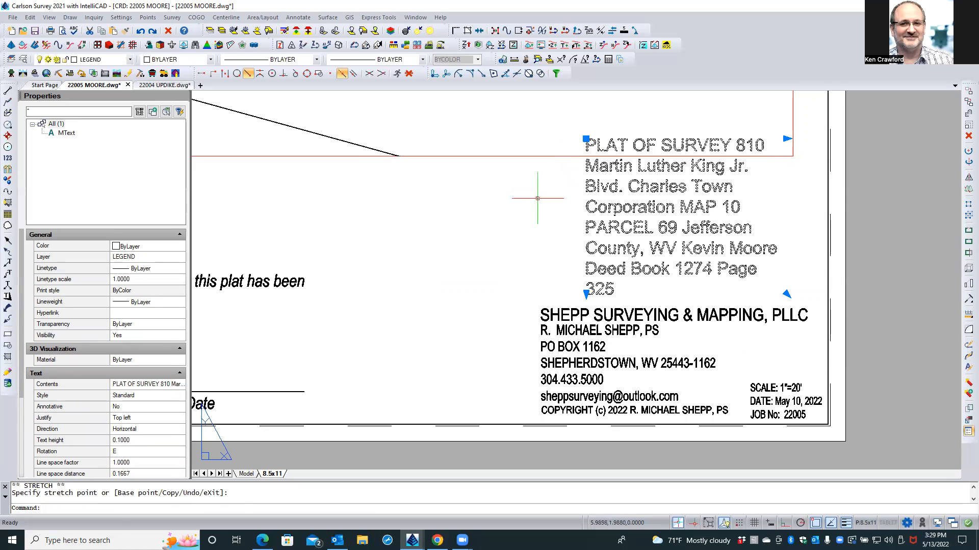
pyautogui.press('Escape')
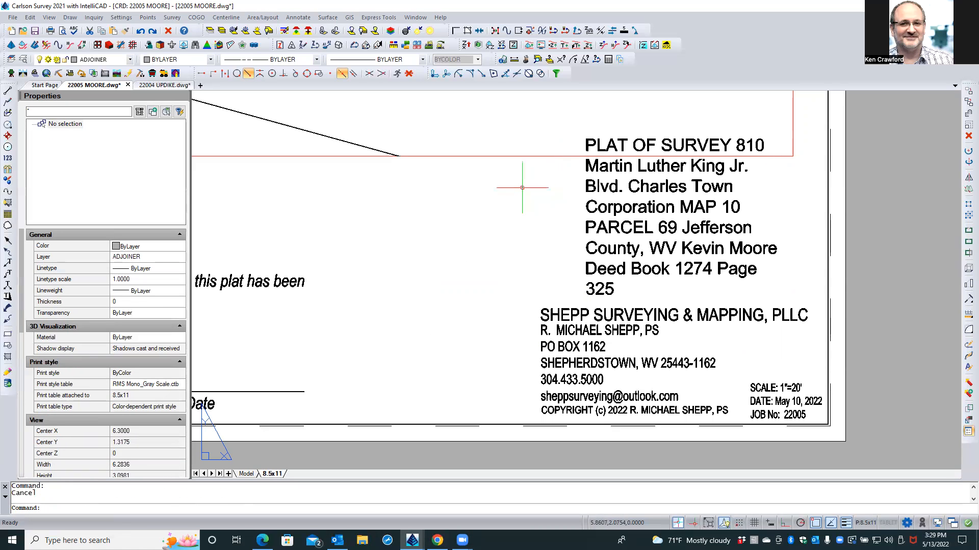
pyautogui.press('Return')
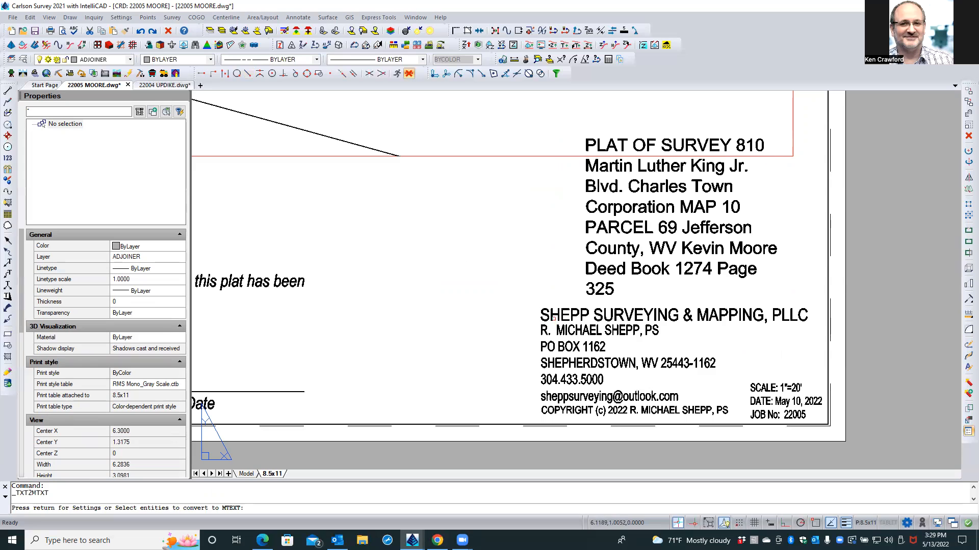
pyautogui.click(554, 317)
pyautogui.press('Escape')
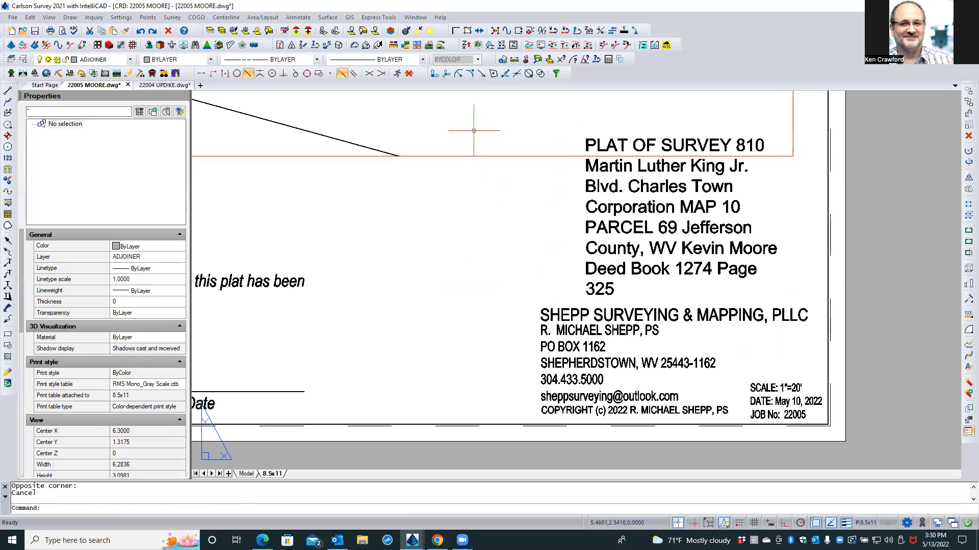
pyautogui.press('Return')
pyautogui.press('Escape')
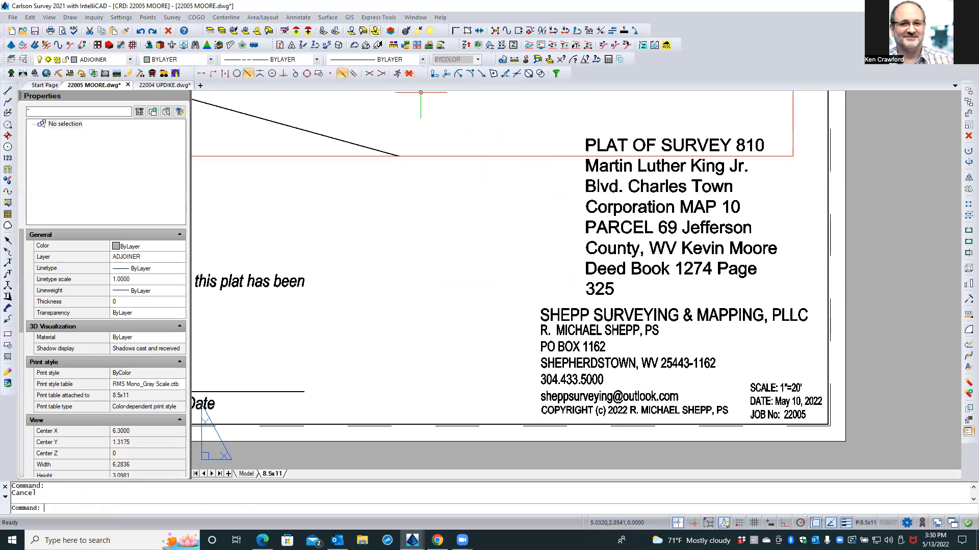
# Explode the SHEPP SURVEYING & MAPPING, PLLC line, the surveyor's contact text and the copyright line with Explode Text.
pyautogui.click(387, 18)
pyautogui.moveTo(389, 42)
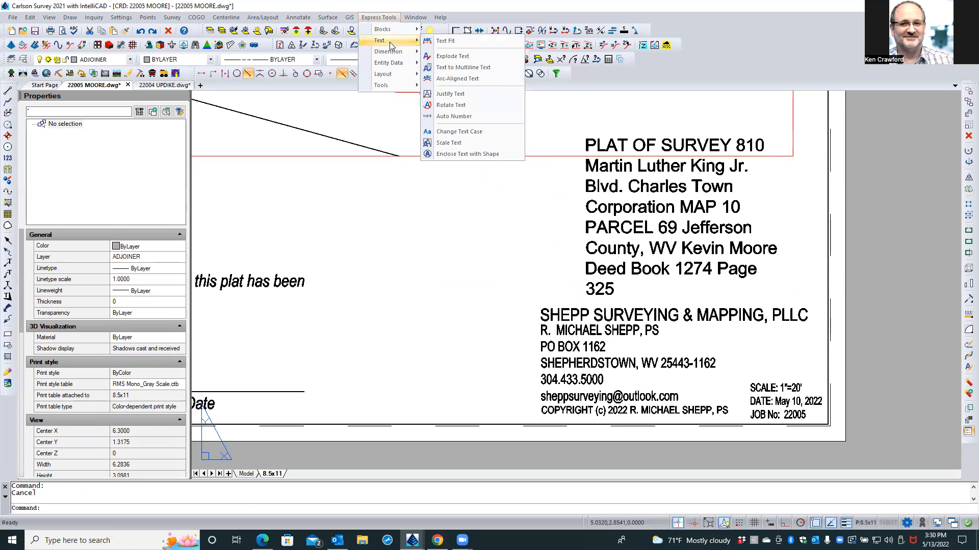
pyautogui.click(453, 57)
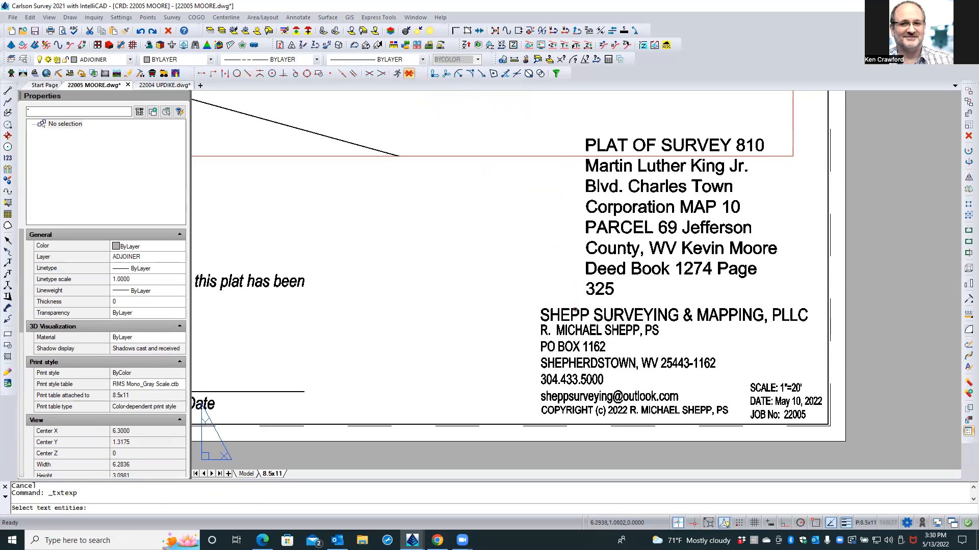
pyautogui.click(574, 311)
pyautogui.click(572, 335)
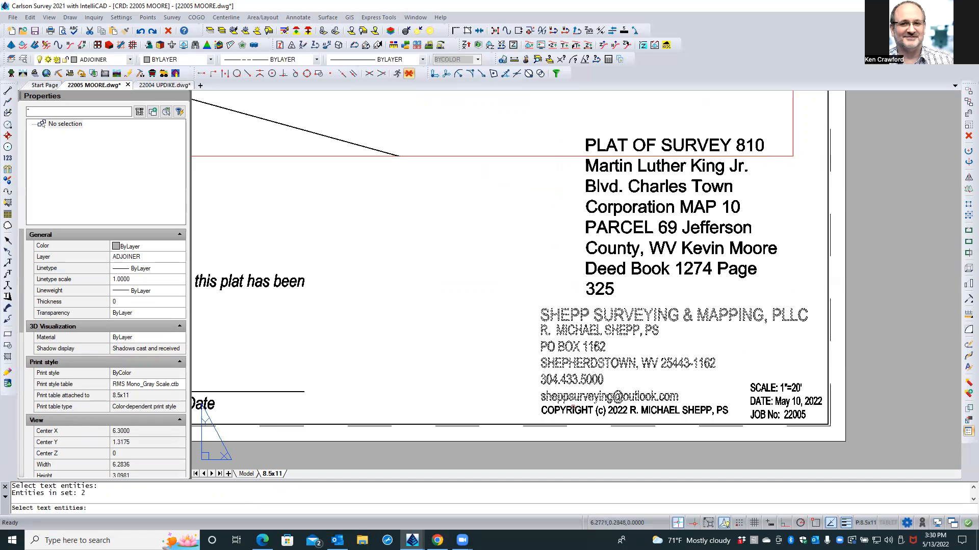
pyautogui.click(573, 410)
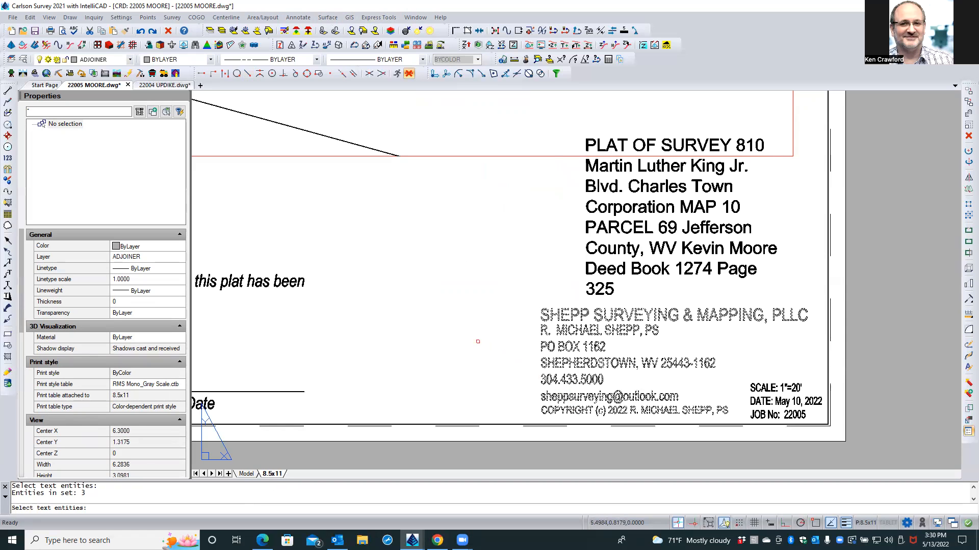
pyautogui.press('Return')
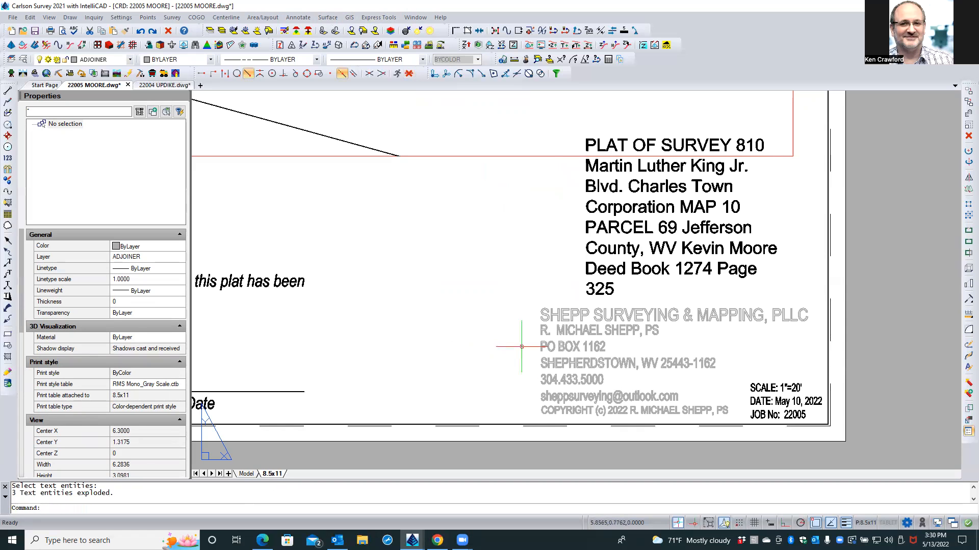
# Examine the exploded company name and contact text up close, checking what kind of entity its letters are.
pyautogui.click(553, 308)
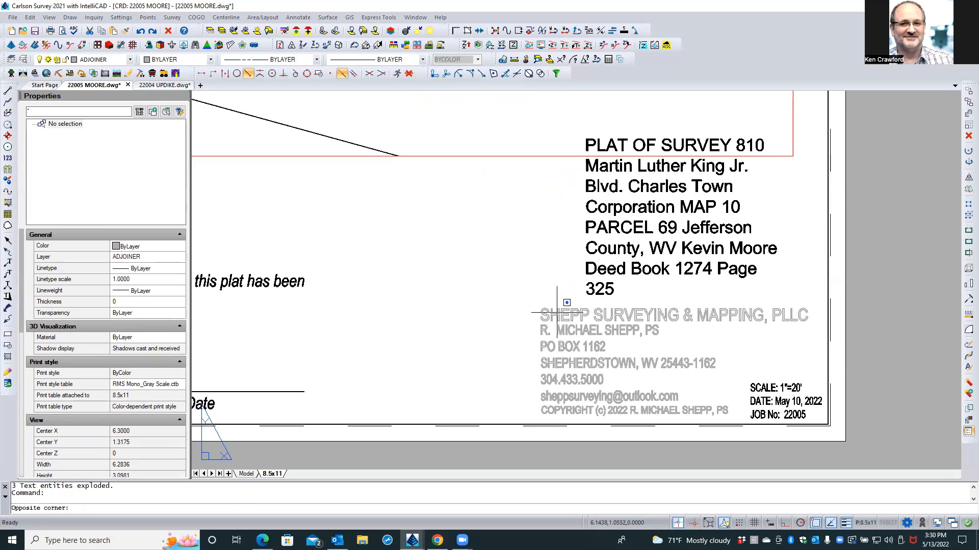
pyautogui.click(563, 311)
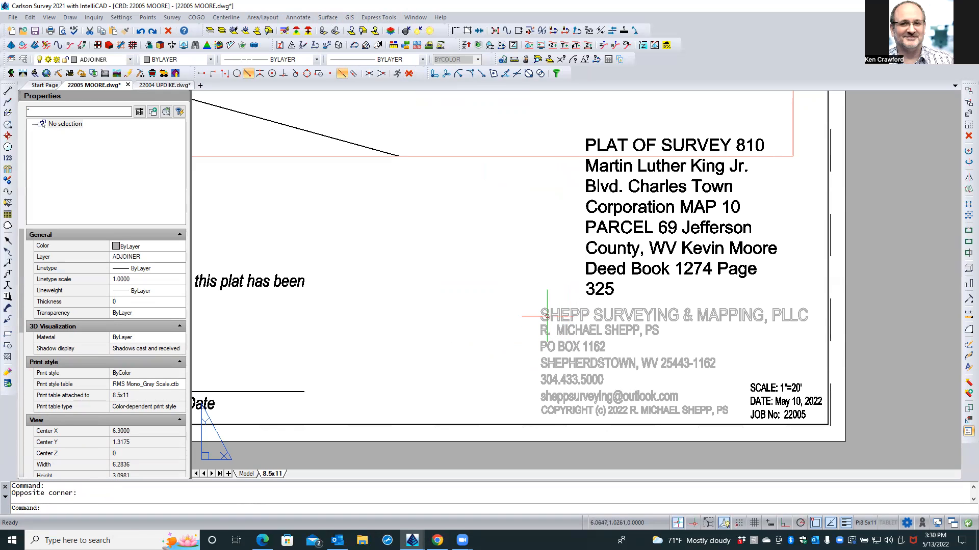
pyautogui.press('Escape')
pyautogui.click(563, 313)
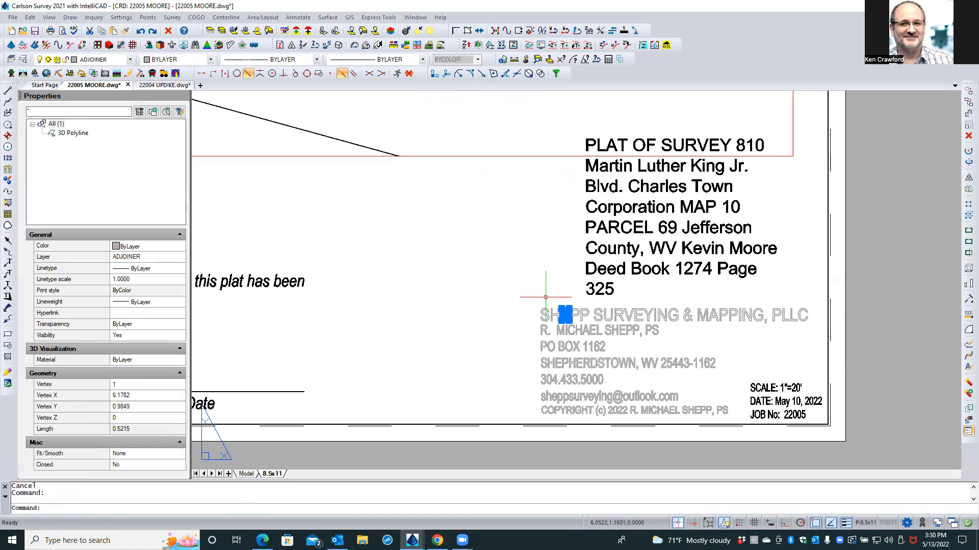
pyautogui.press('Escape')
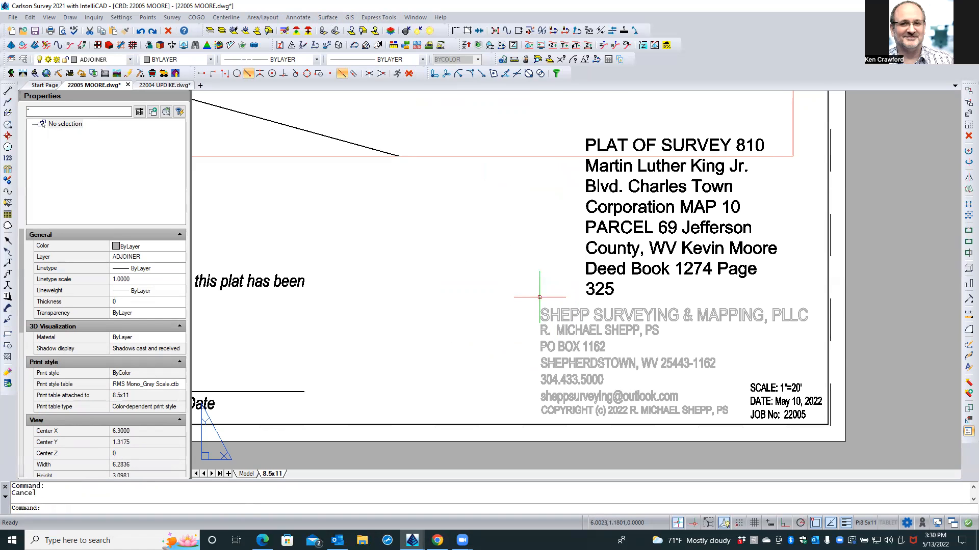
pyautogui.scroll(3, 580, 316)
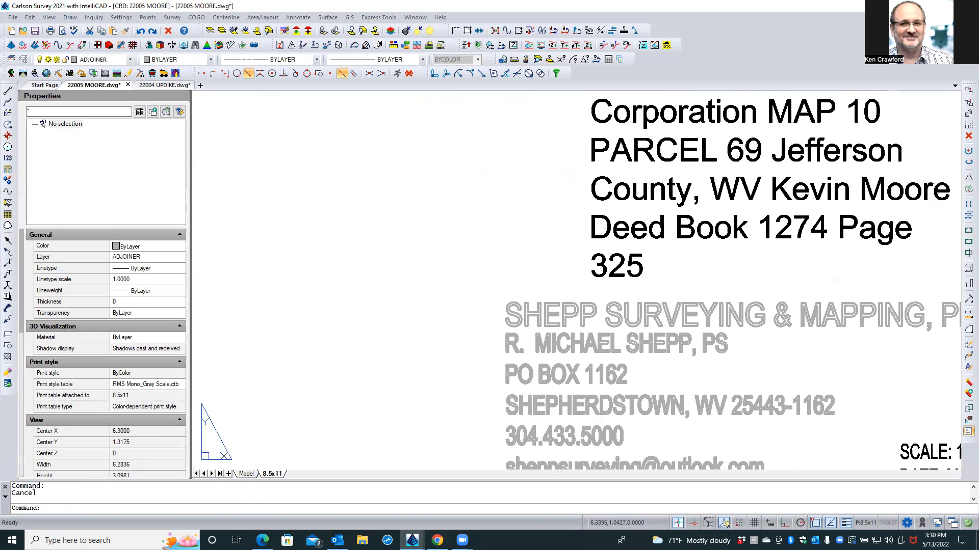
pyautogui.scroll(6, 576, 314)
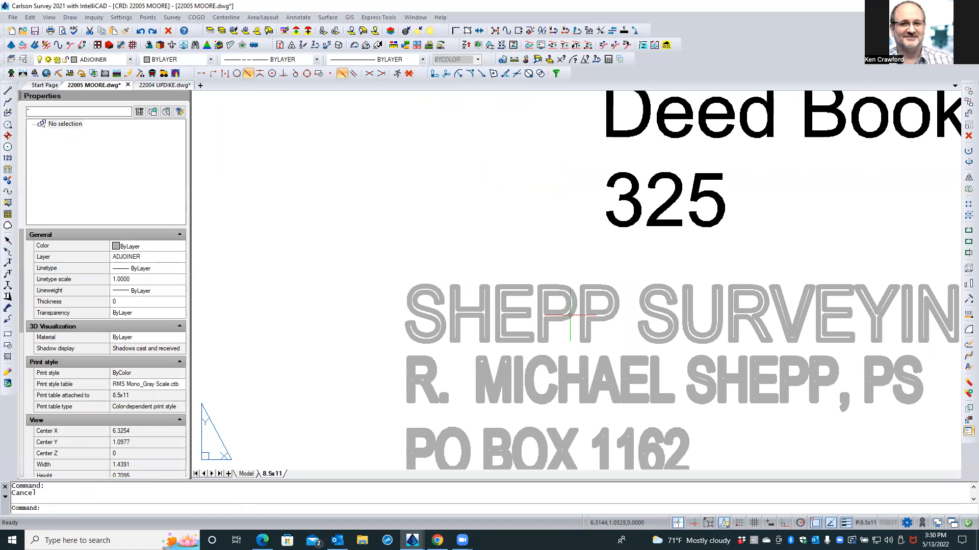
pyautogui.scroll(-6, 570, 315)
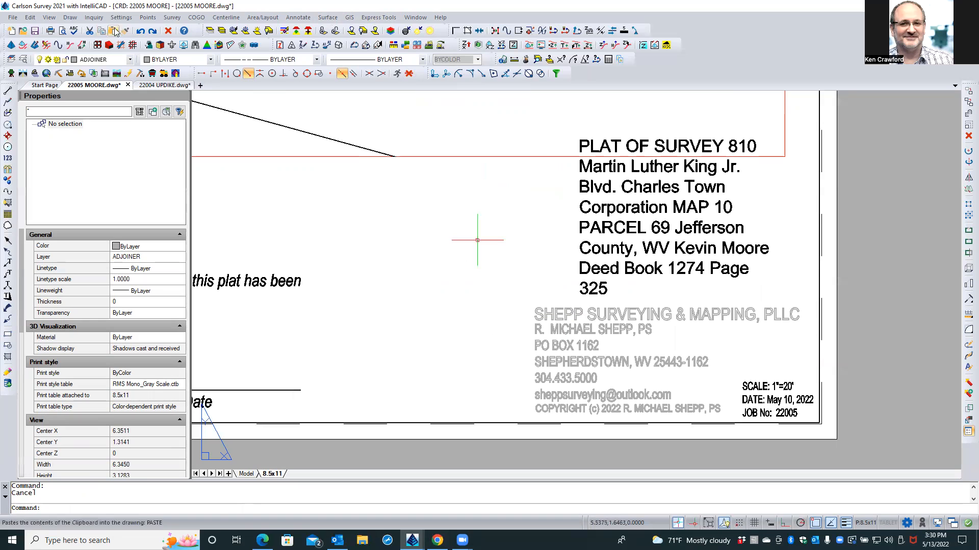
# Undo the last two operations on the 8.5x11 layout and clear the selection.
pyautogui.click(141, 31)
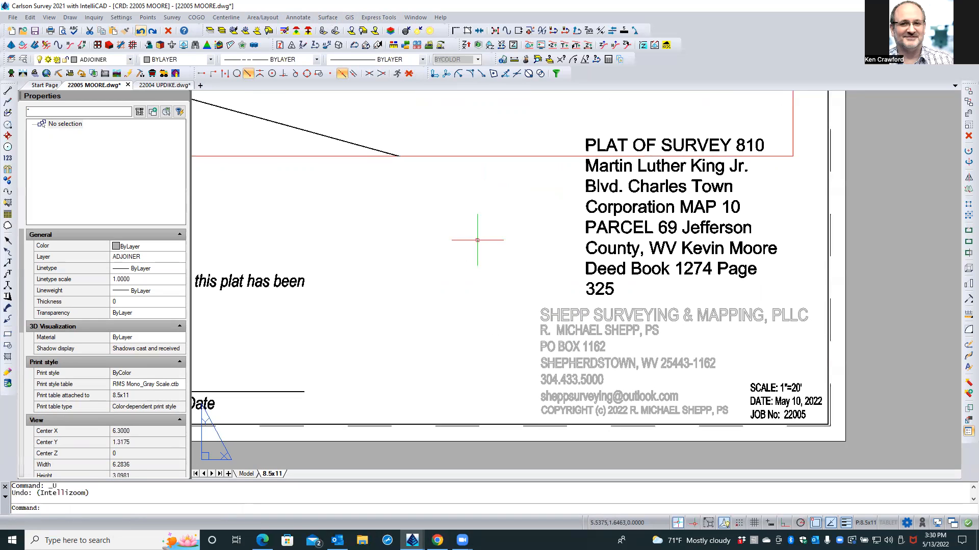
pyautogui.click(141, 31)
pyautogui.press('Escape')
# Convert the "SHEPP SURVEYING & MAPPING, PLLC" line and the copyright line into one multiline text object with Text to Multiline Text.
pyautogui.click(378, 17)
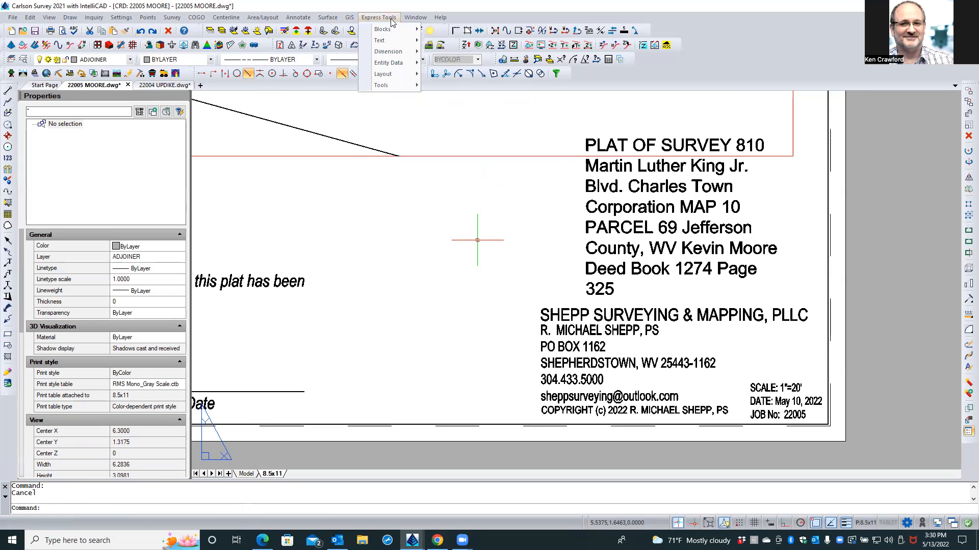
pyautogui.moveTo(385, 39)
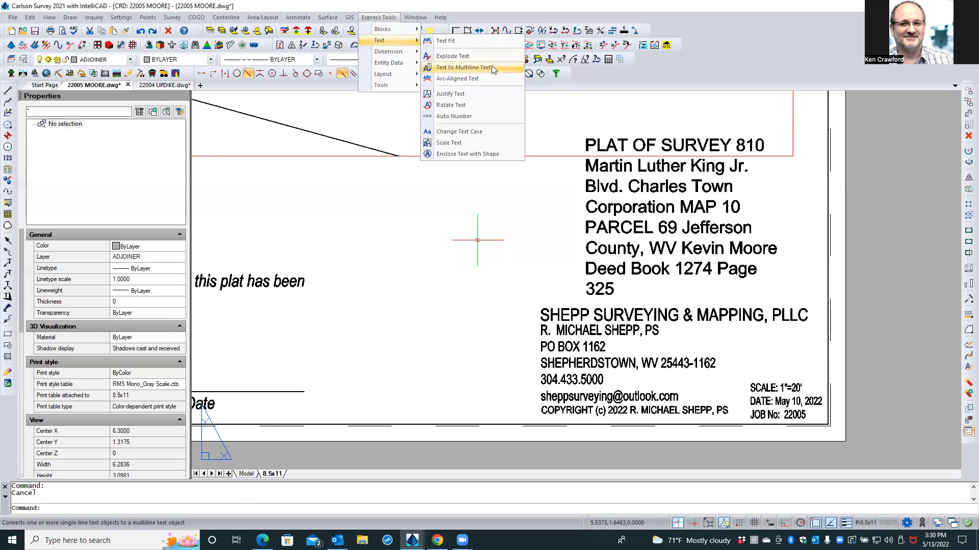
pyautogui.click(459, 67)
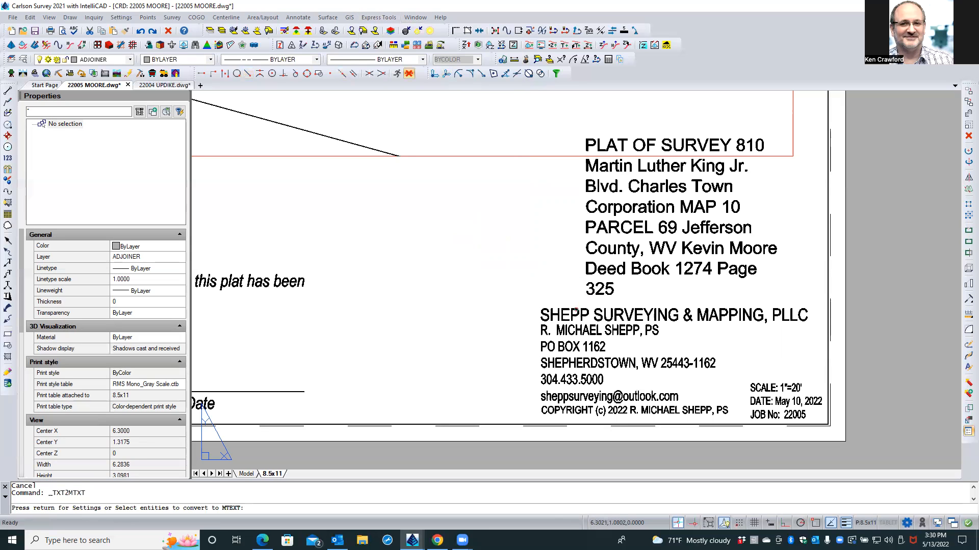
pyautogui.click(576, 311)
pyautogui.click(566, 329)
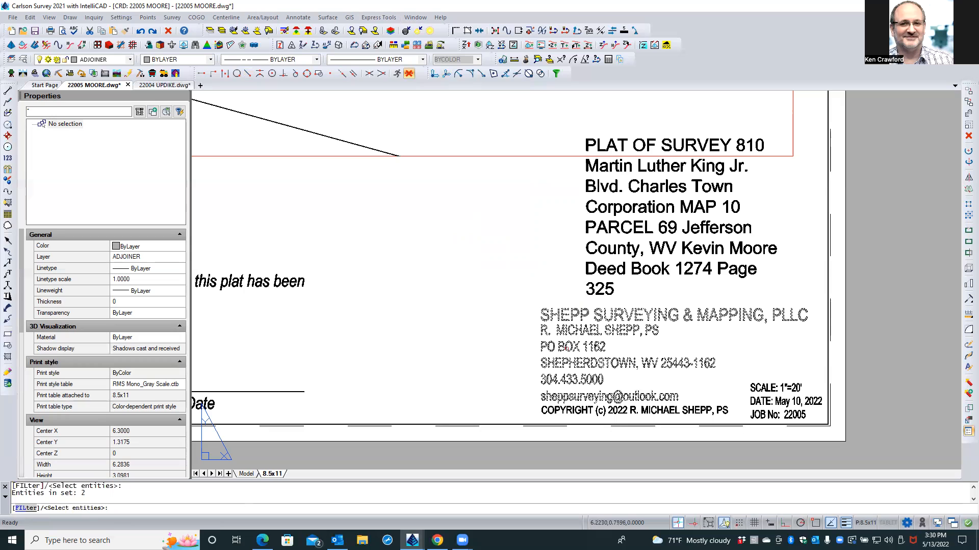
pyautogui.press('Return')
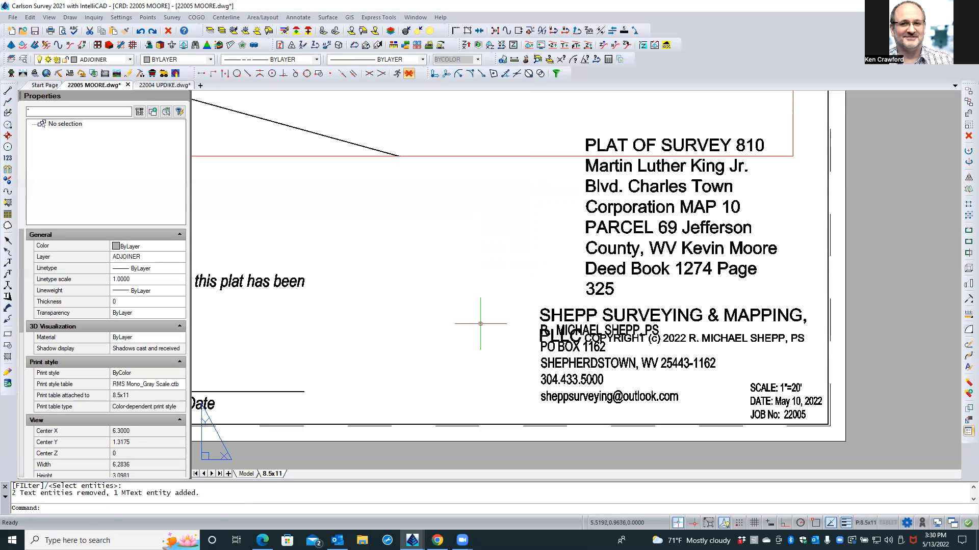
# Move the combined company name text up and left, and the contact details block down and left, clear of each other.
pyautogui.click(574, 320)
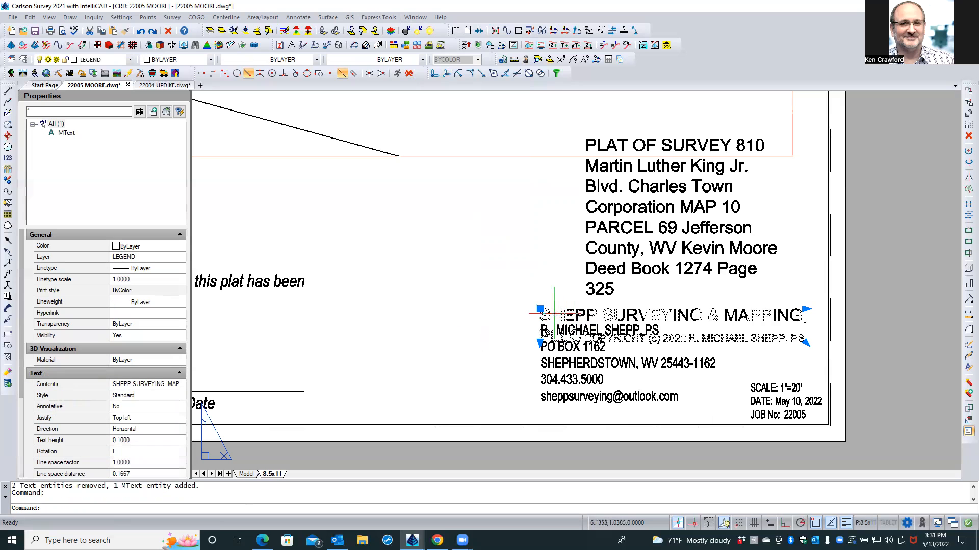
pyautogui.click(540, 309)
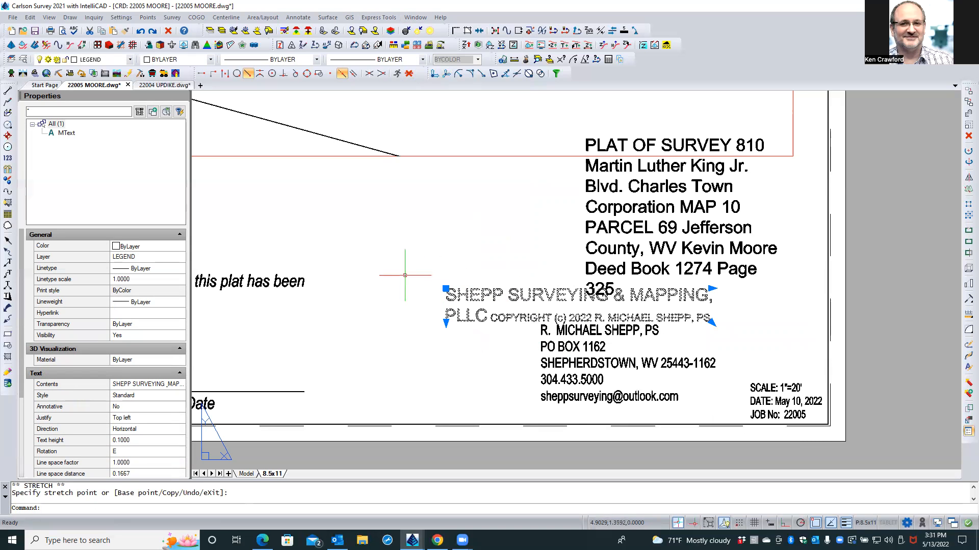
pyautogui.click(584, 361)
pyautogui.click(541, 325)
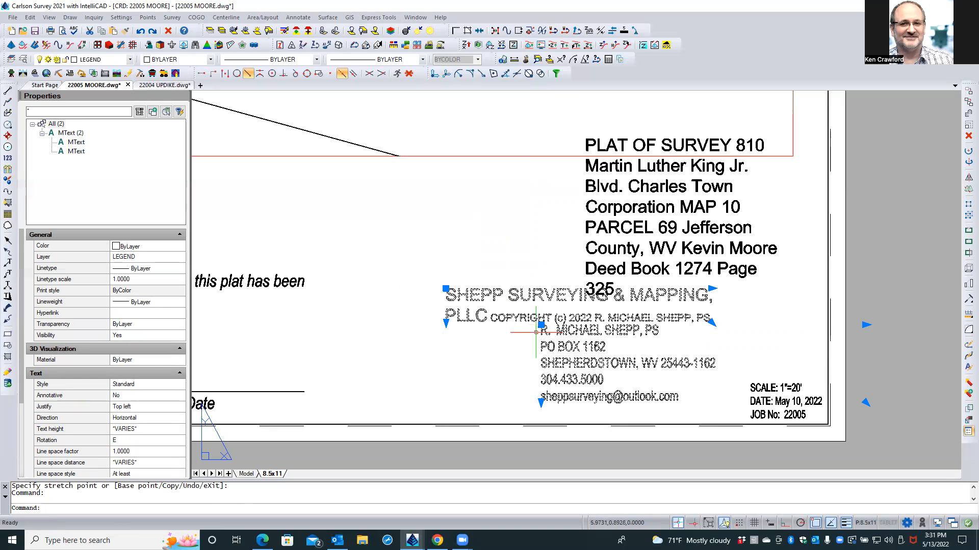
pyautogui.click(541, 325)
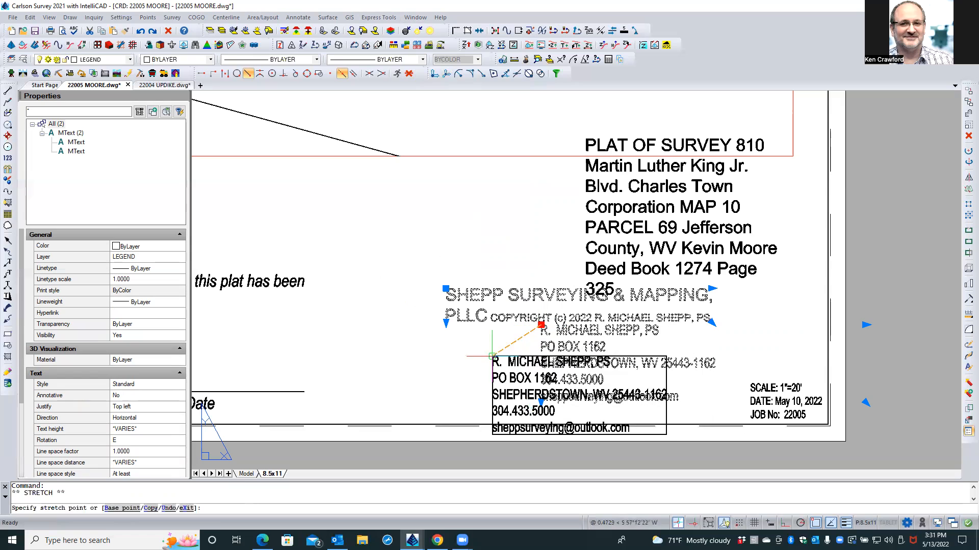
pyautogui.click(431, 357)
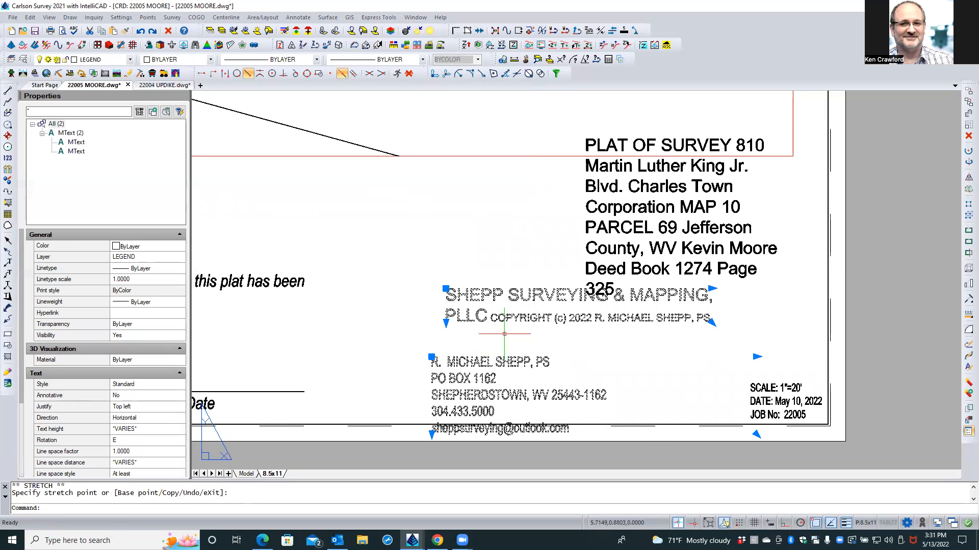
pyautogui.press('Escape')
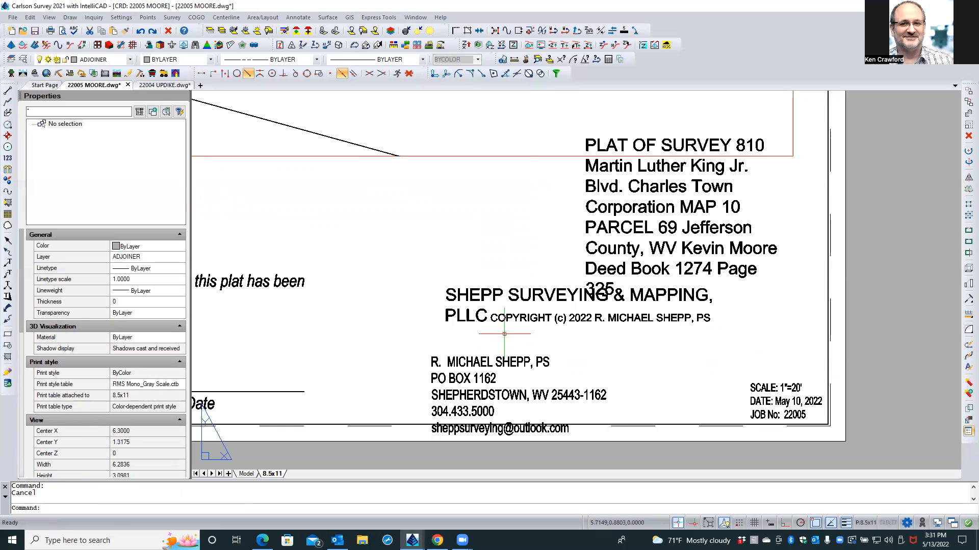
# Cut the whole copyright line out of the company name's multiline text, leaving "SHEPP SURVEYING & MAPPING, PLLC", and close the editor.
pyautogui.doubleClick(504, 314)
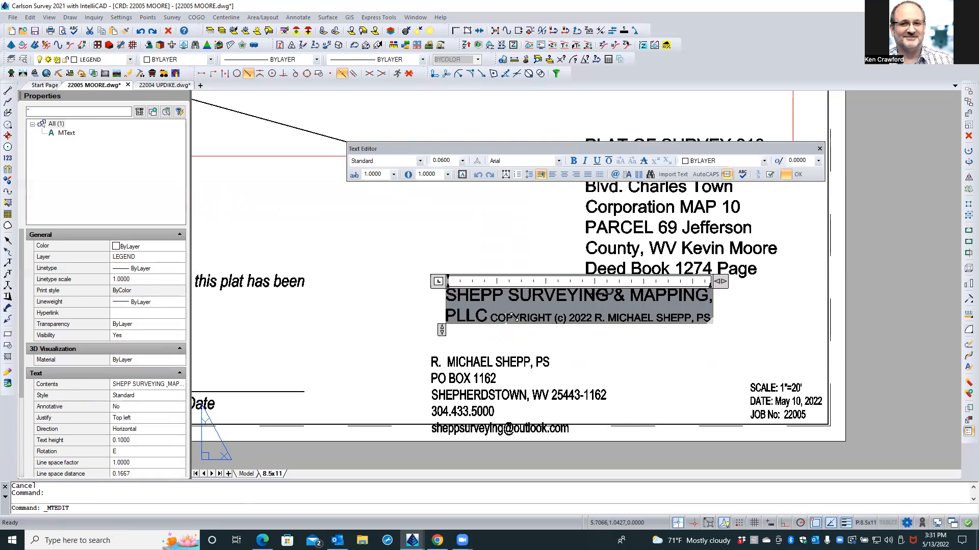
pyautogui.click(491, 318)
pyautogui.click(487, 316)
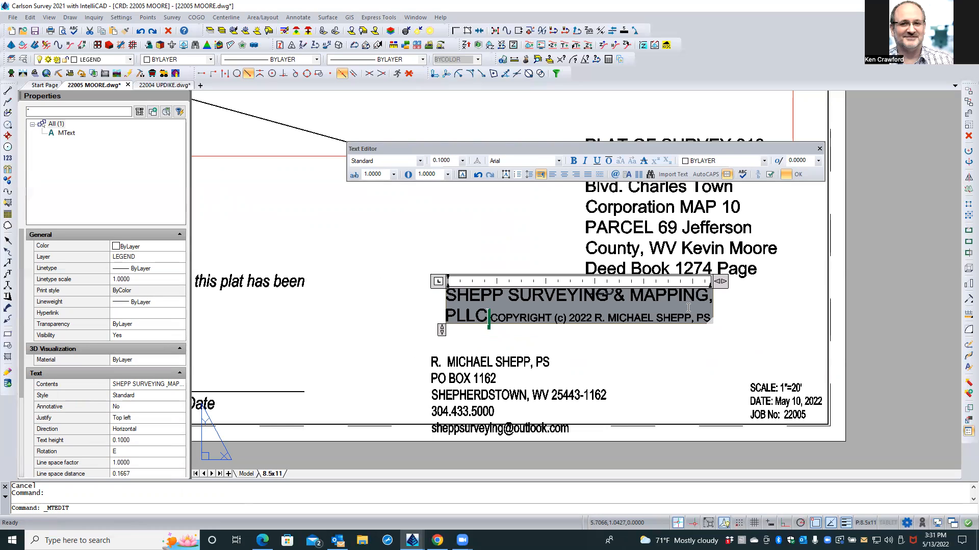
pyautogui.click(508, 312)
pyautogui.click(489, 317)
pyautogui.click(510, 318)
pyautogui.hotkey('shift', 'Right')
pyautogui.hotkey('shift', 'Right')
pyautogui.hotkey('shift', 'Right')
pyautogui.hotkey('shift', 'Right')
pyautogui.hotkey('shift', 'Right')
pyautogui.hotkey('shift', 'Right')
pyautogui.hotkey('shift', 'Right')
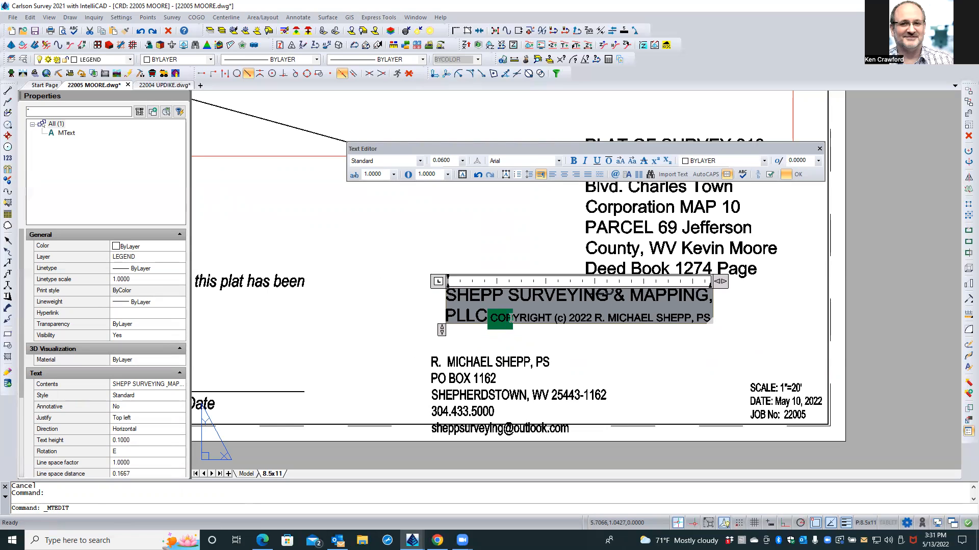
pyautogui.hotkey('shift', 'Right')
pyautogui.hotkey('shift', 'Right')
pyautogui.hotkey('shift', 'Right')
pyautogui.hotkey('shift', 'Right')
pyautogui.hotkey('shift', 'Right')
pyautogui.hotkey('shift', 'Right')
pyautogui.hotkey('shift', 'Right')
pyautogui.hotkey('shift', 'Right')
pyautogui.hotkey('shift', 'Right')
pyautogui.hotkey('shift', 'Right')
pyautogui.hotkey('shift', 'Right')
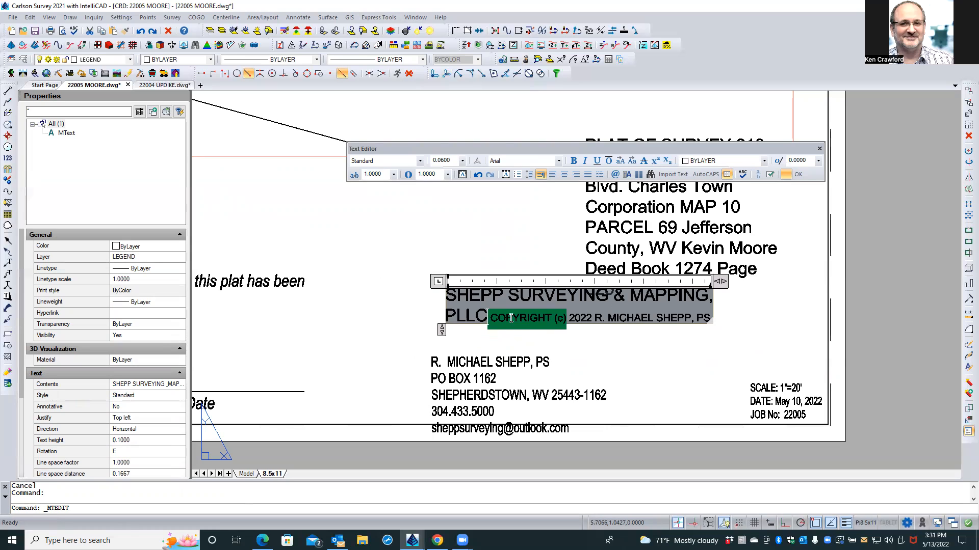
pyautogui.hotkey('shift', 'Right')
pyautogui.hotkey('shift', 'Right')
pyautogui.hotkey('shift', 'Right')
pyautogui.hotkey('shift', 'Right')
pyautogui.hotkey('shift', 'Right')
pyautogui.hotkey('shift', 'Right')
pyautogui.hotkey('shift', 'Right')
pyautogui.hotkey('shift', 'Right')
pyautogui.hotkey('shift', 'Right')
pyautogui.hotkey('shift', 'Right')
pyautogui.hotkey('shift', 'Right')
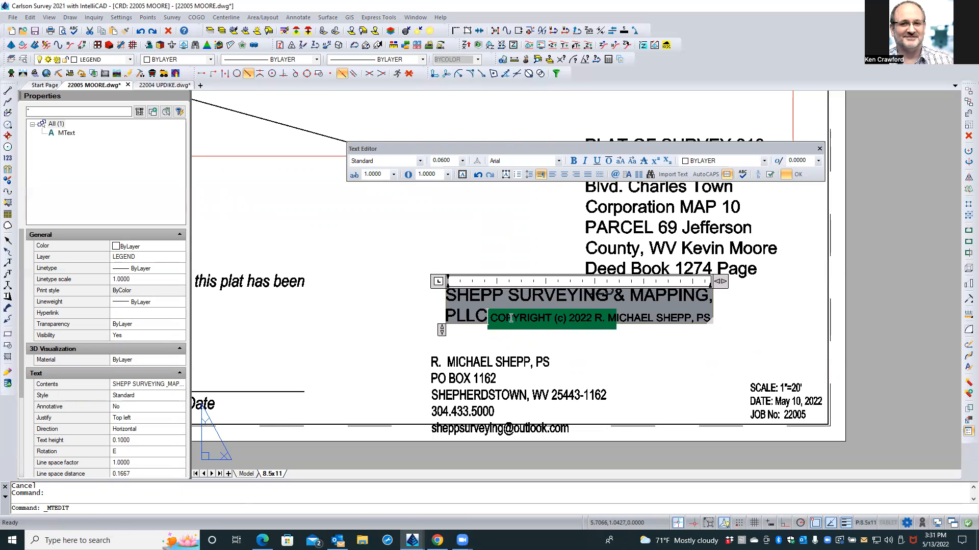
pyautogui.hotkey('shift', 'Right')
pyautogui.hotkey('shift', 'Right')
pyautogui.hotkey('shift', 'Right')
pyautogui.hotkey('shift', 'Right')
pyautogui.hotkey('shift', 'Right')
pyautogui.hotkey('shift', 'Right')
pyautogui.hotkey('shift', 'Right')
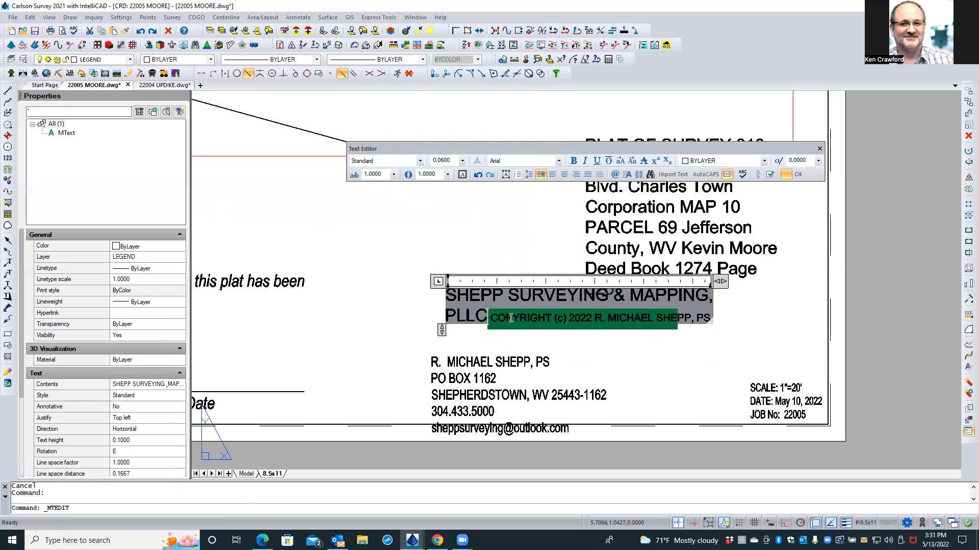
pyautogui.hotkey('shift', 'Right')
pyautogui.hotkey('shift', 'Right')
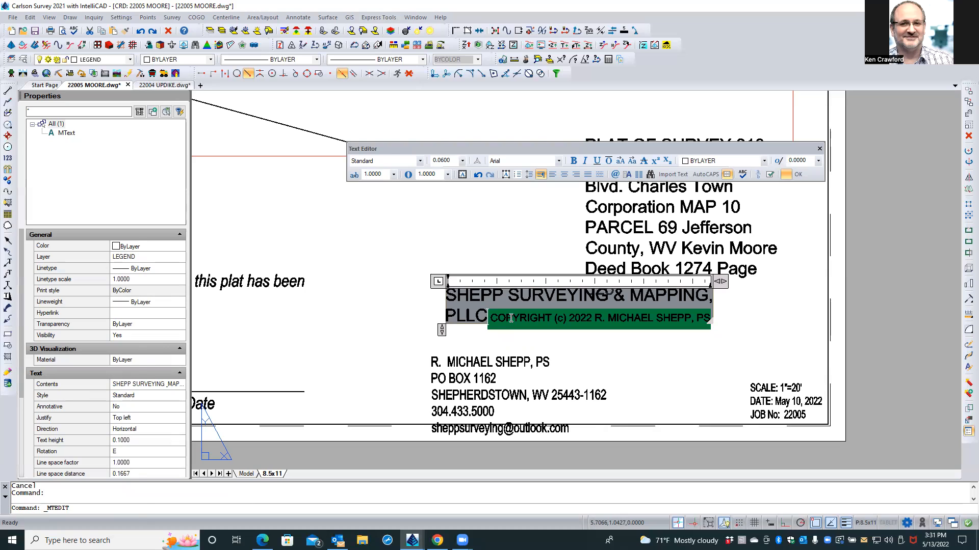
pyautogui.press('super+x')
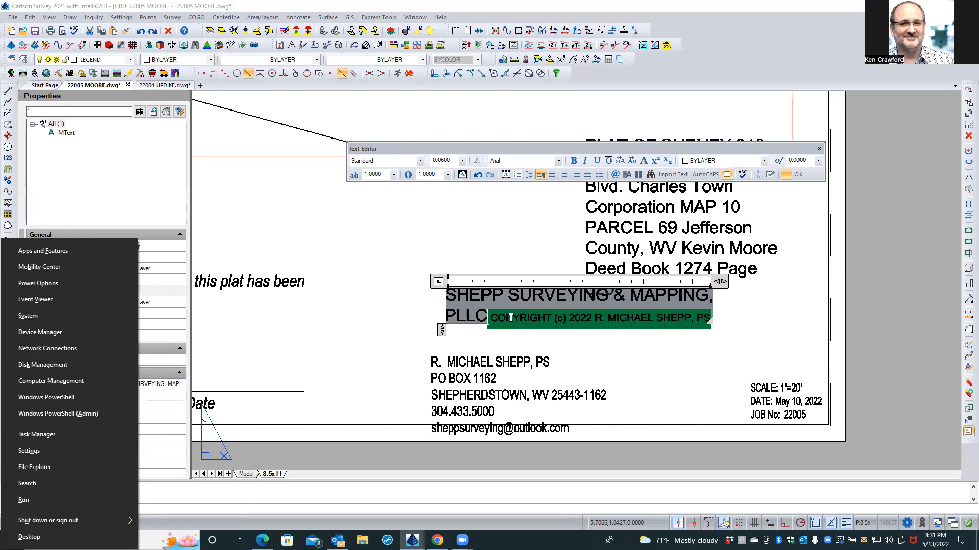
pyautogui.press('Escape')
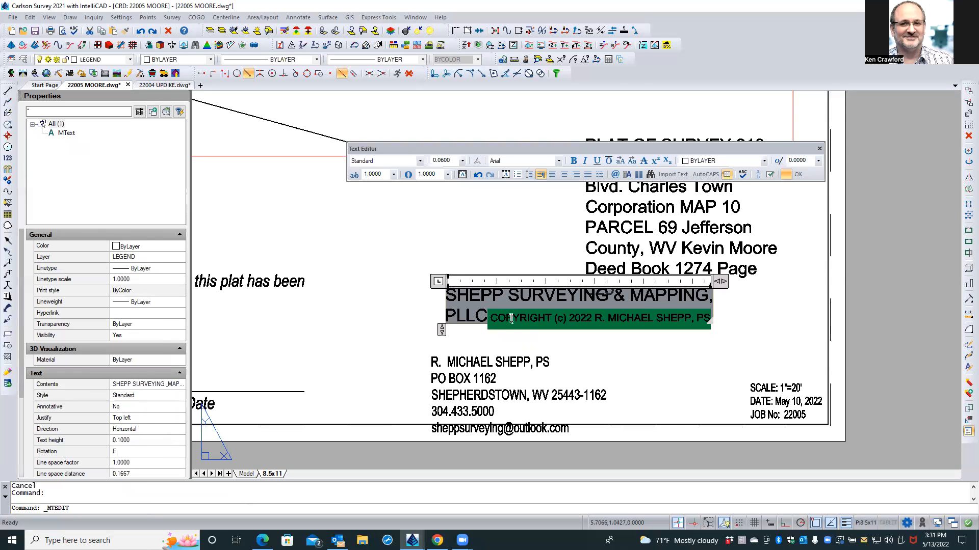
pyautogui.rightClick(510, 318)
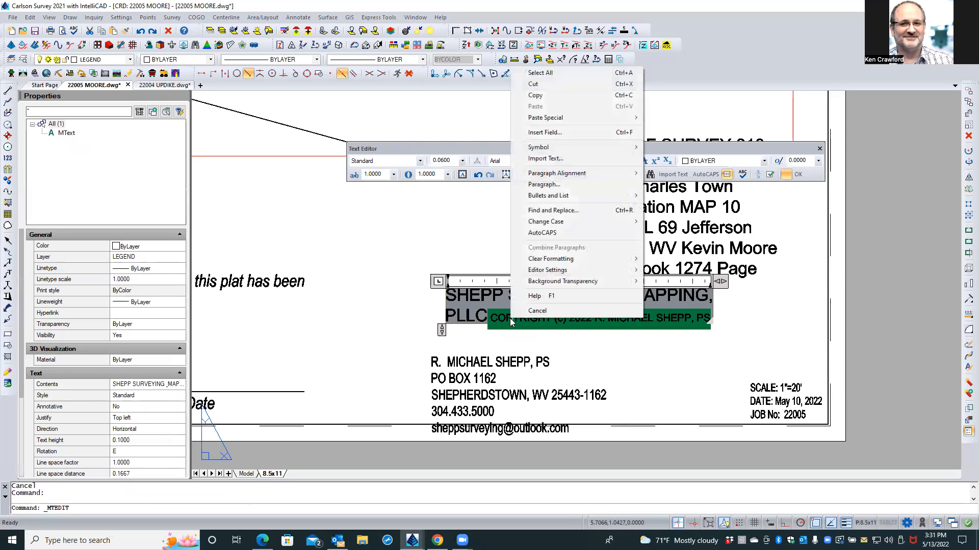
pyautogui.click(536, 85)
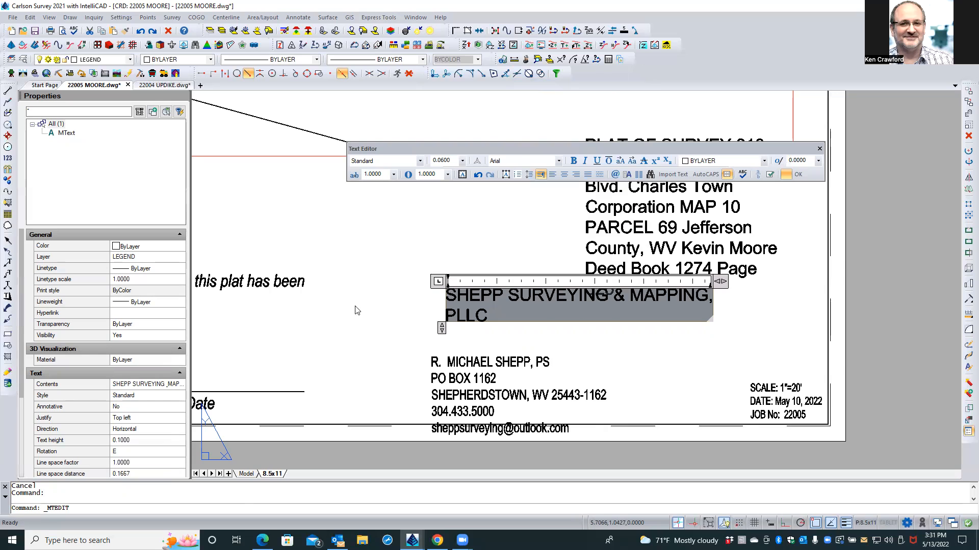
pyautogui.click(404, 335)
# Paste the cut copyright line as a new last line below the e-mail address in the contact details text.
pyautogui.click(469, 362)
pyautogui.click(469, 361)
pyautogui.doubleClick(469, 361)
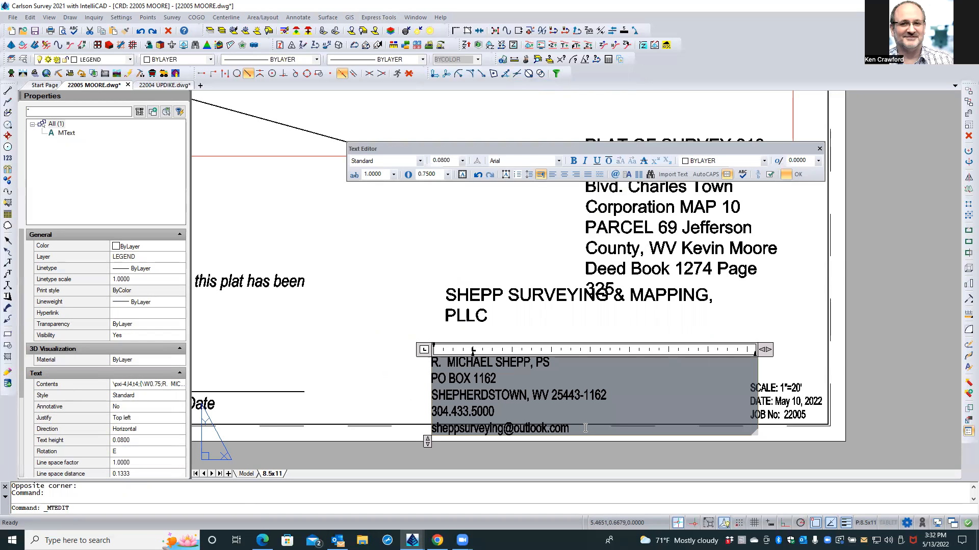
pyautogui.click(566, 428)
pyautogui.press('Return')
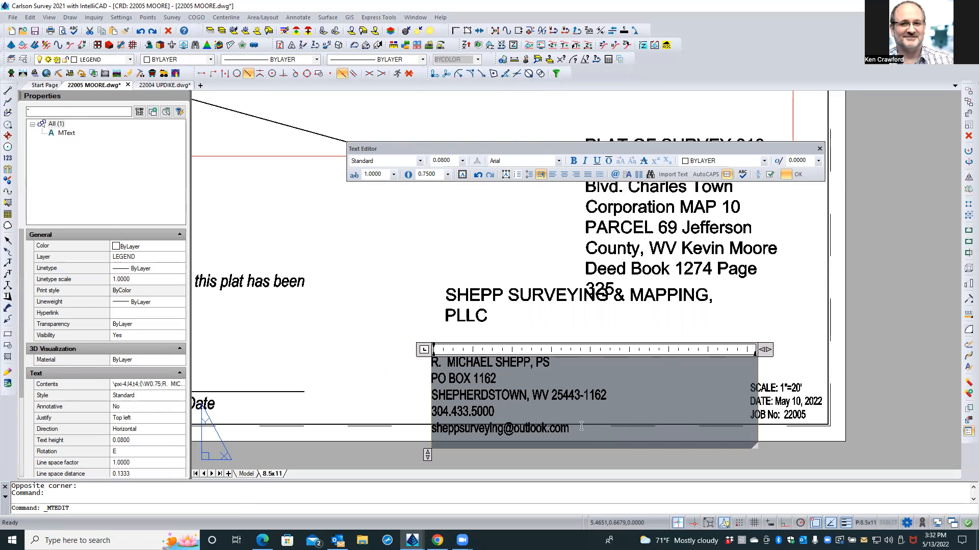
pyautogui.rightClick(434, 444)
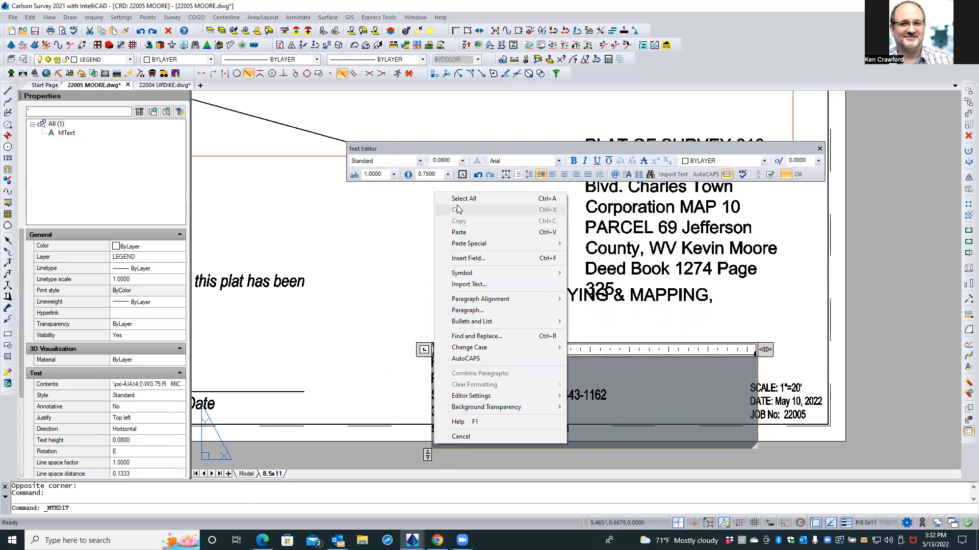
pyautogui.click(458, 233)
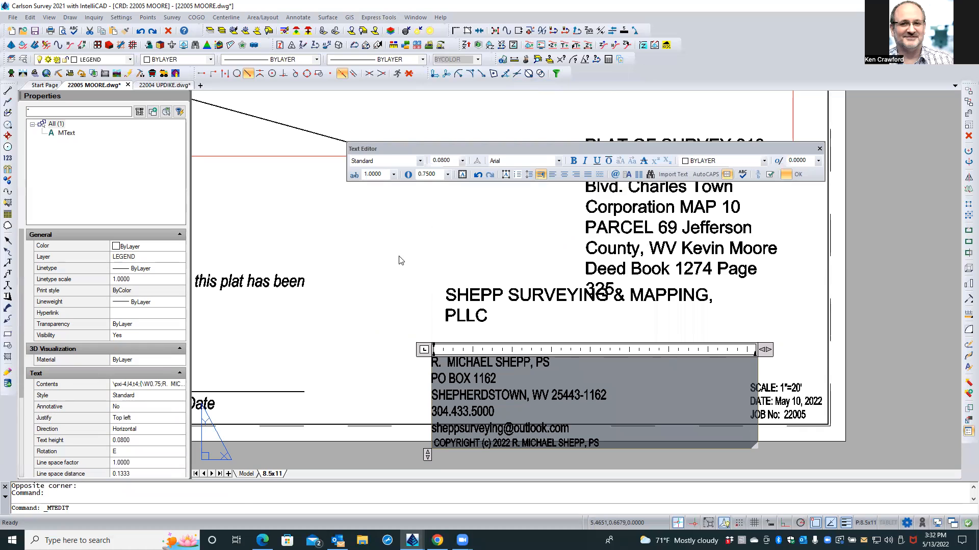
pyautogui.click(386, 296)
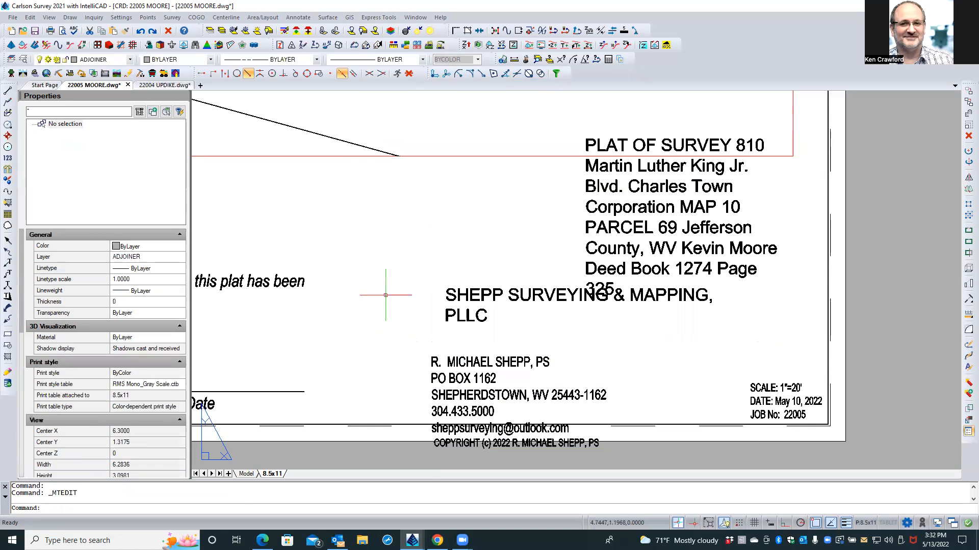
pyautogui.scroll(-1, 330, 335)
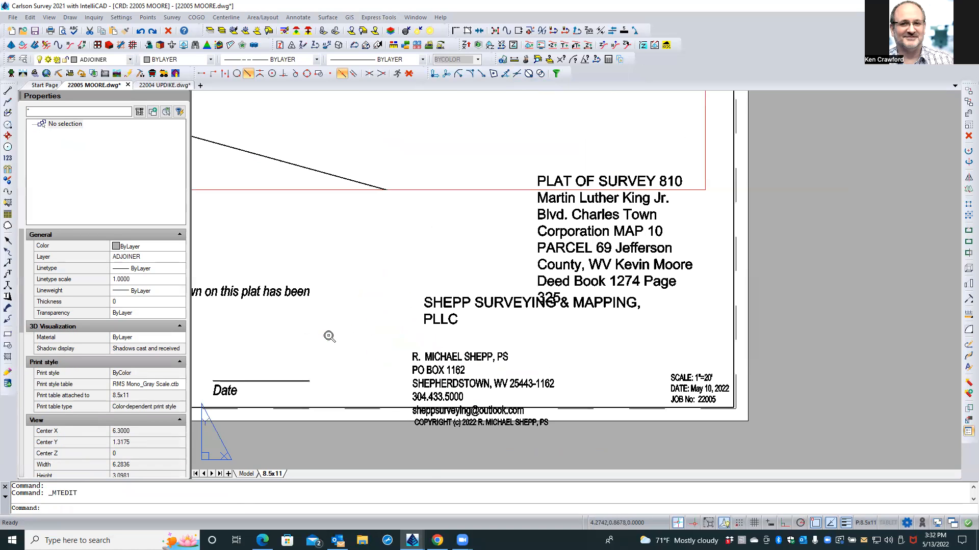
pyautogui.click(555, 266)
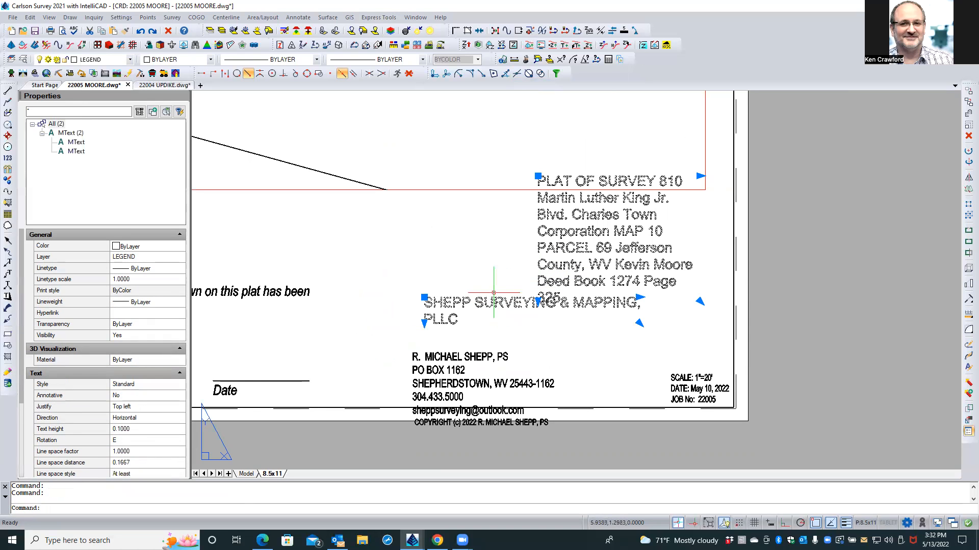
pyautogui.press('Escape')
pyautogui.click(471, 302)
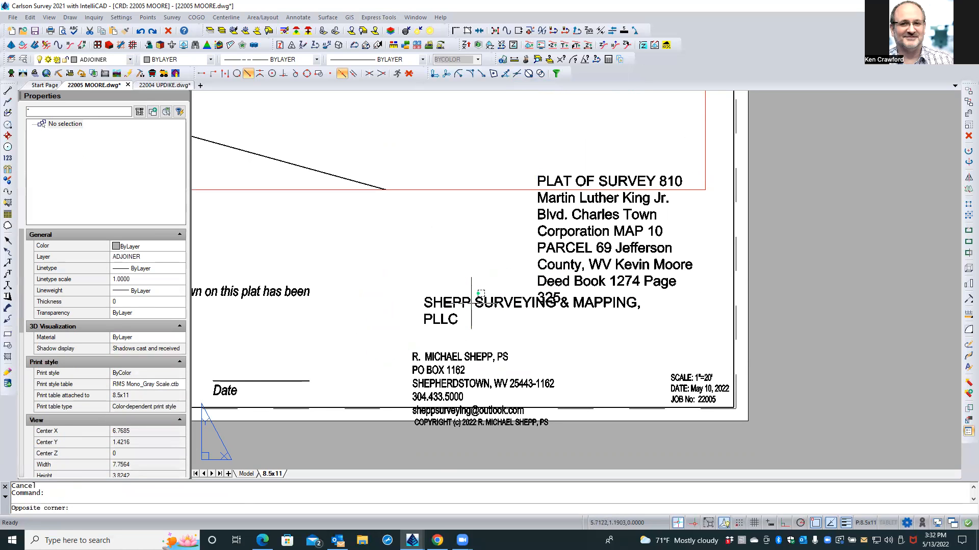
pyautogui.doubleClick(474, 302)
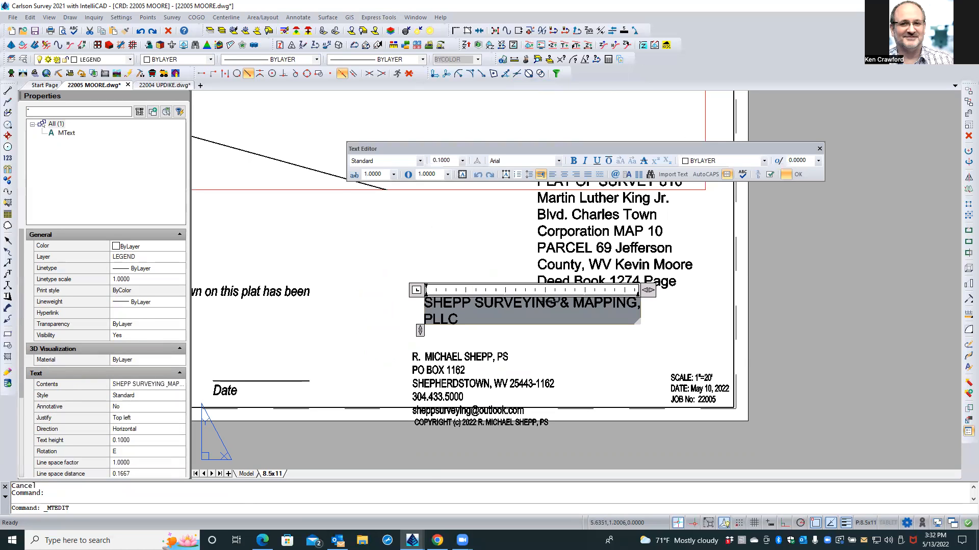
pyautogui.press('Escape')
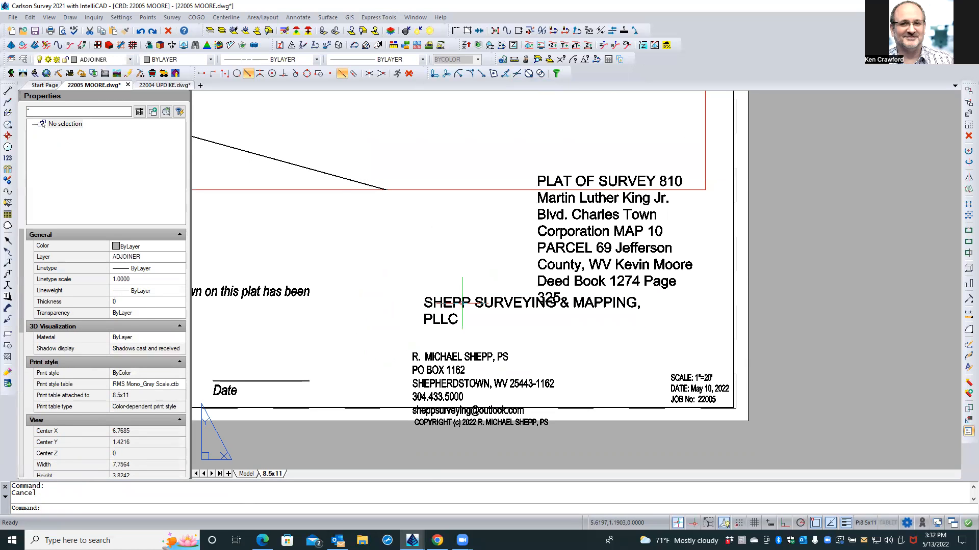
pyautogui.doubleClick(462, 302)
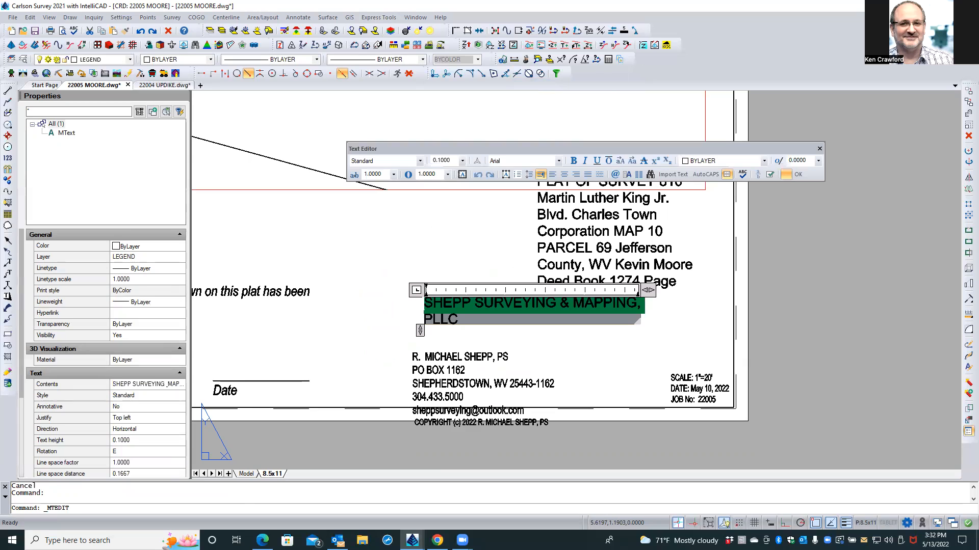
pyautogui.press('Escape')
pyautogui.click(462, 303)
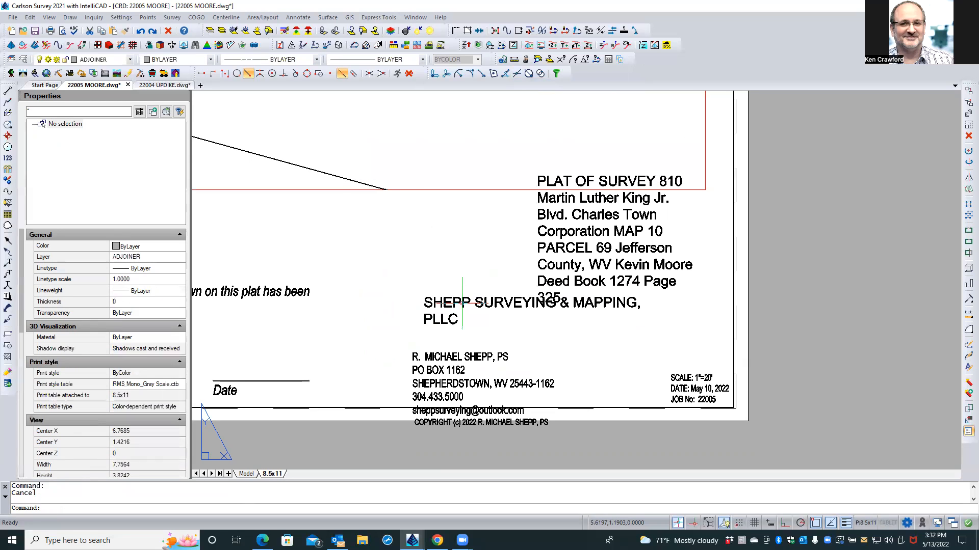
# Widen the company name's multiline text frame until "SHEPP SURVEYING & MAPPING, PLLC" fits on a single line.
pyautogui.doubleClick(462, 303)
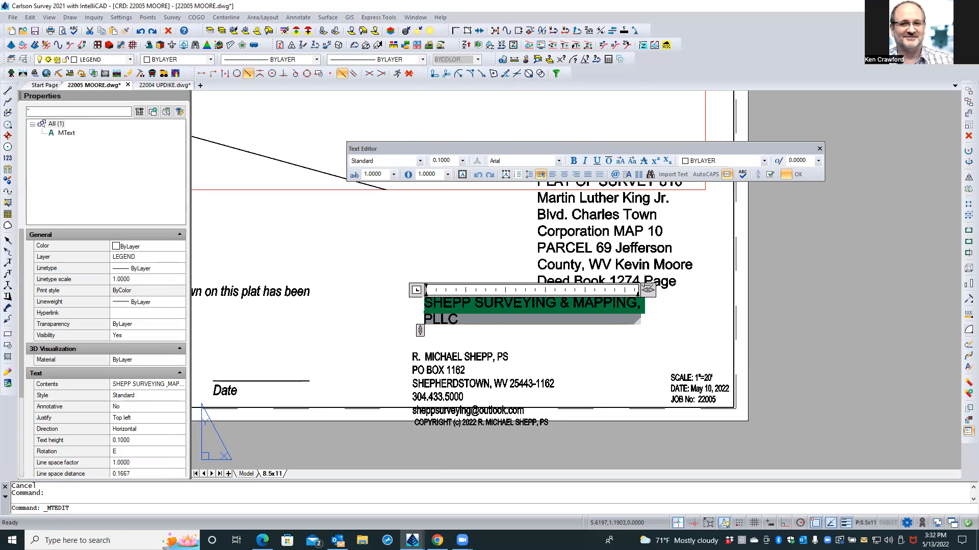
pyautogui.moveTo(648, 289); pyautogui.dragTo(673, 290)
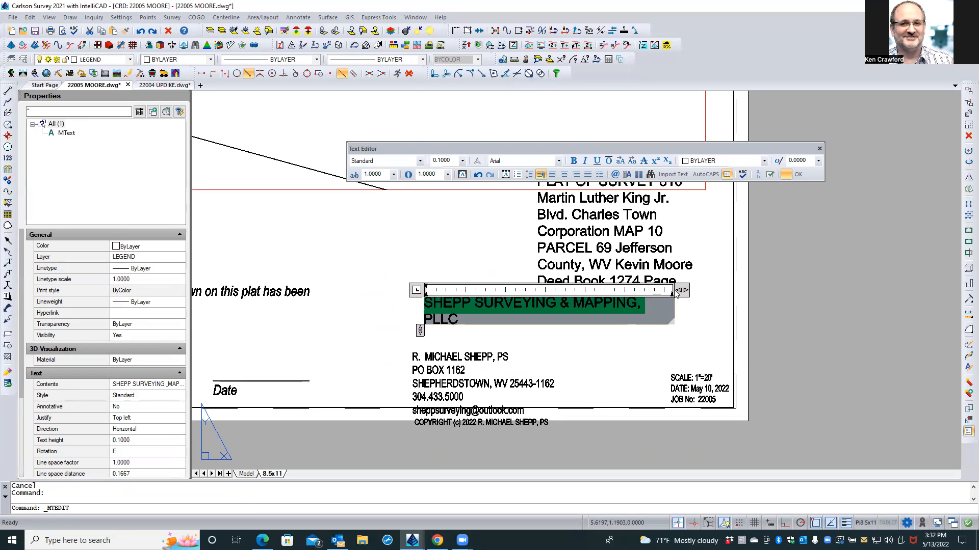
pyautogui.press('Escape')
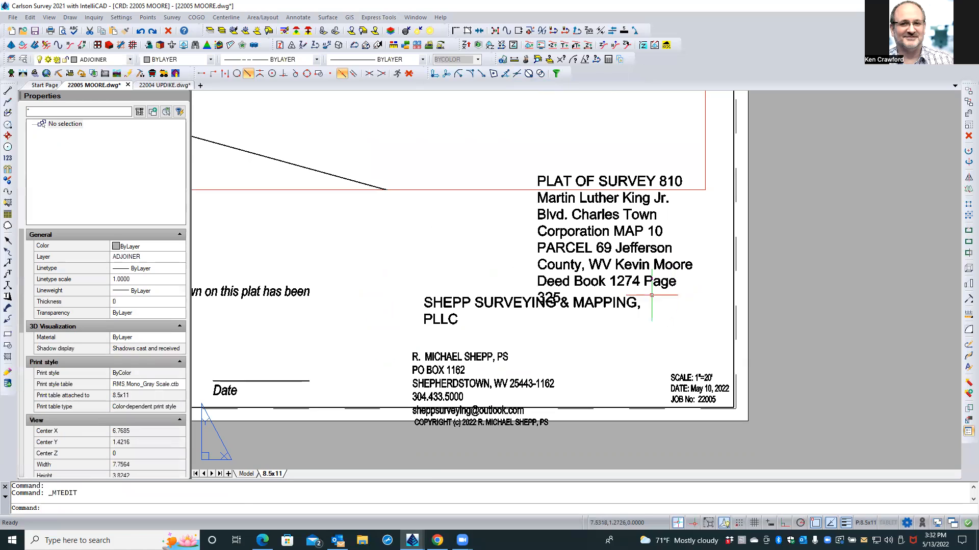
pyautogui.click(599, 307)
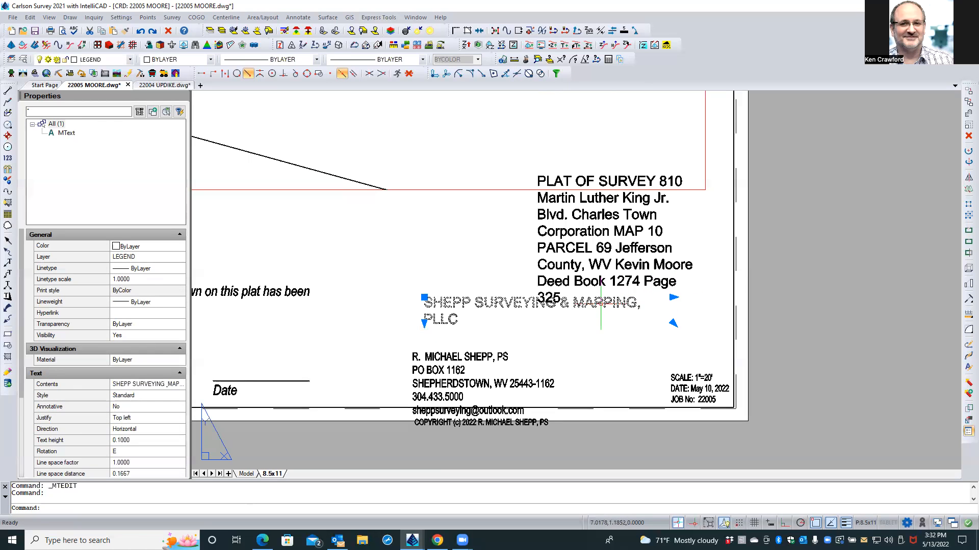
pyautogui.click(673, 297)
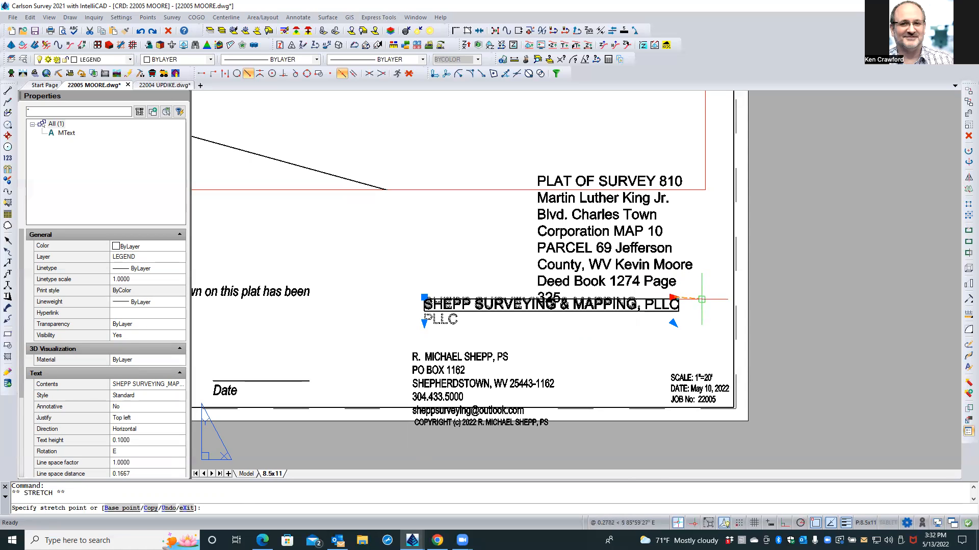
pyautogui.click(701, 300)
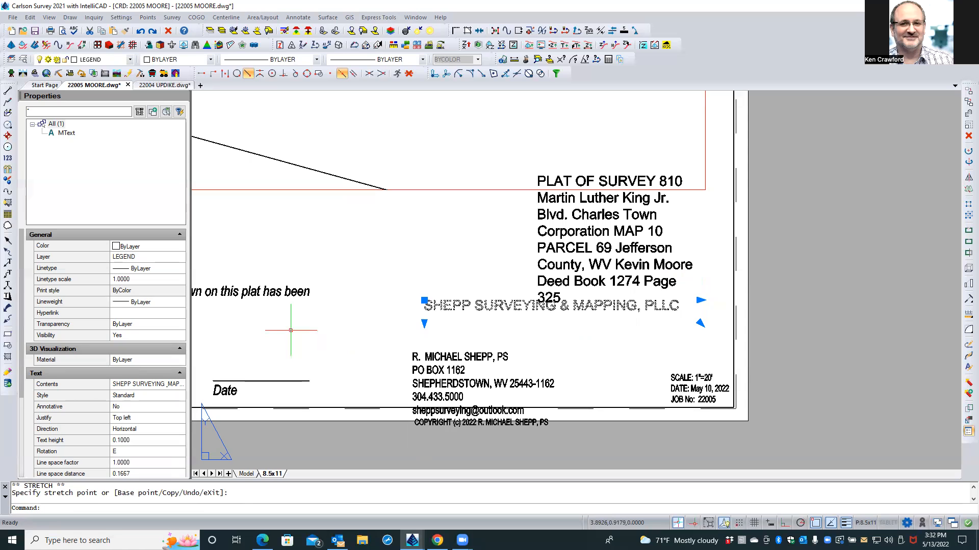
pyautogui.press('Escape')
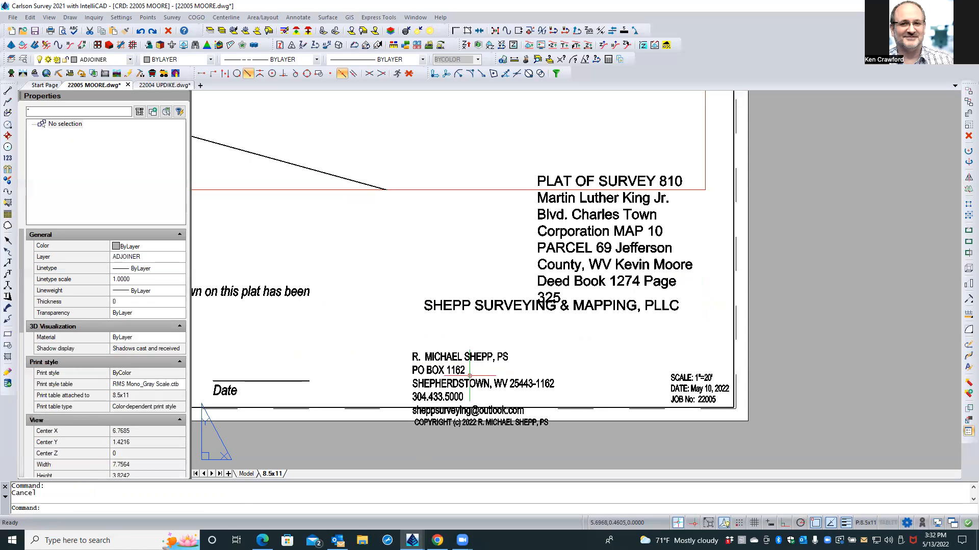
# Delete the leading space before the copyright line in the contact details text so it aligns with the lines above.
pyautogui.click(452, 381)
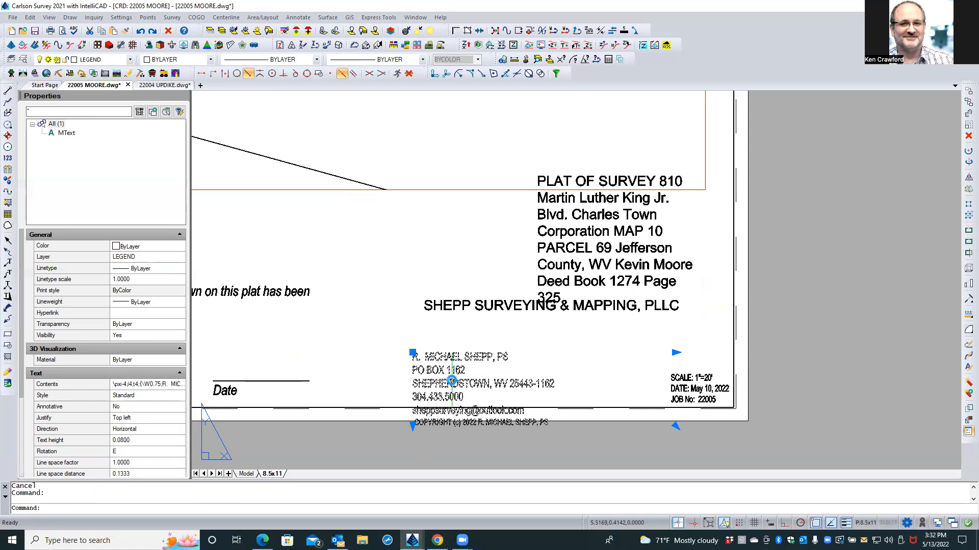
pyautogui.press('Escape')
pyautogui.scroll(1, 410, 433)
pyautogui.scroll(2, 410, 433)
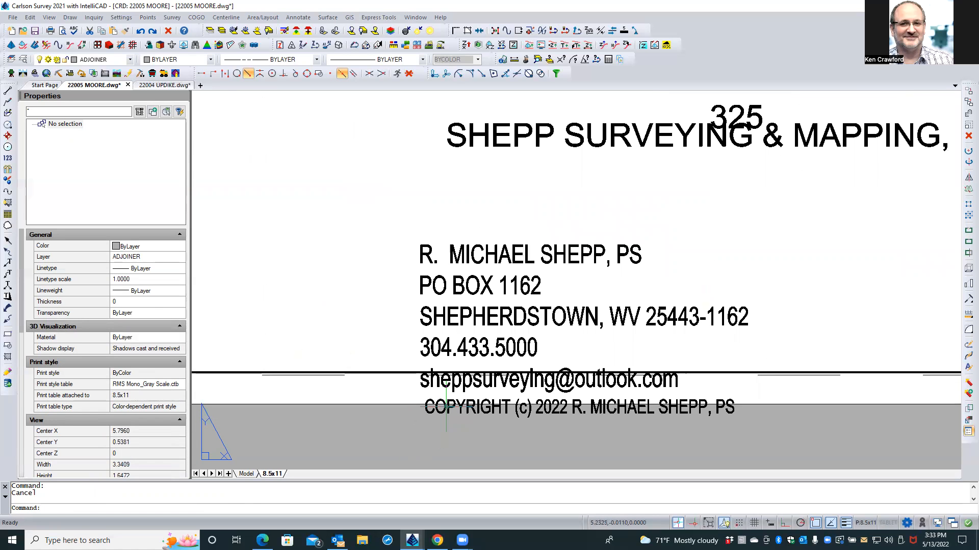
pyautogui.doubleClick(449, 320)
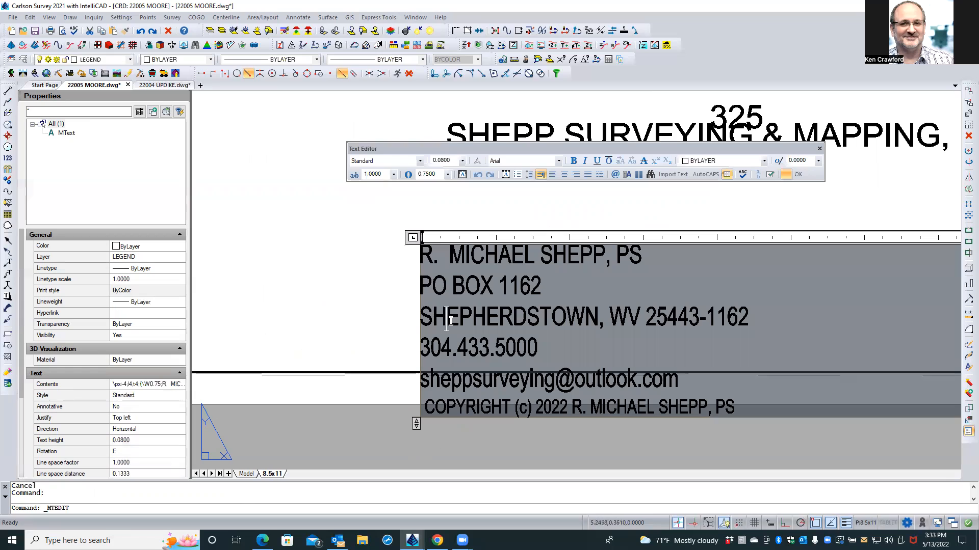
pyautogui.click(429, 406)
pyautogui.press('BackSpace')
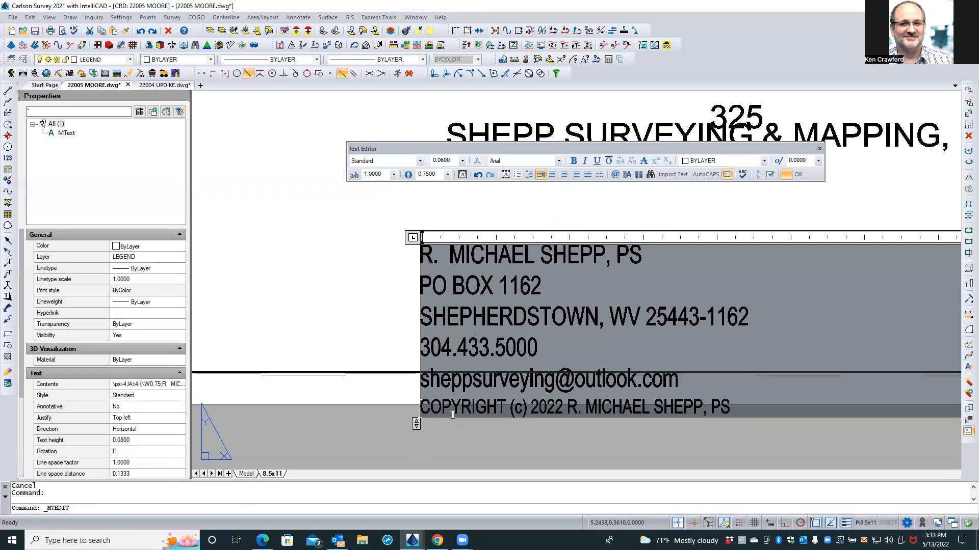
pyautogui.click(410, 442)
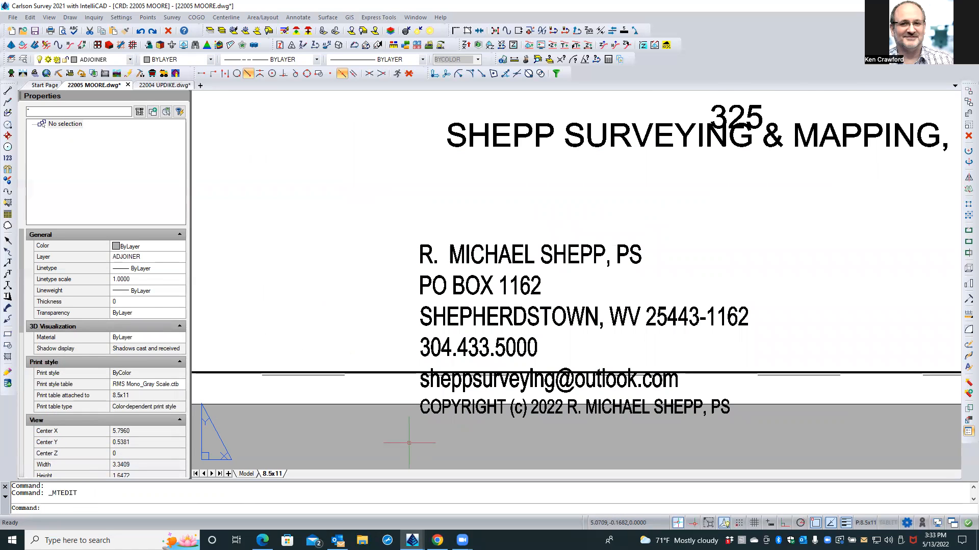
# Try a paragraph line spacing of Exactly .08 on the whole contact details text, and discard the text changes.
pyautogui.scroll(-1, 409, 442)
pyautogui.scroll(-2, 409, 442)
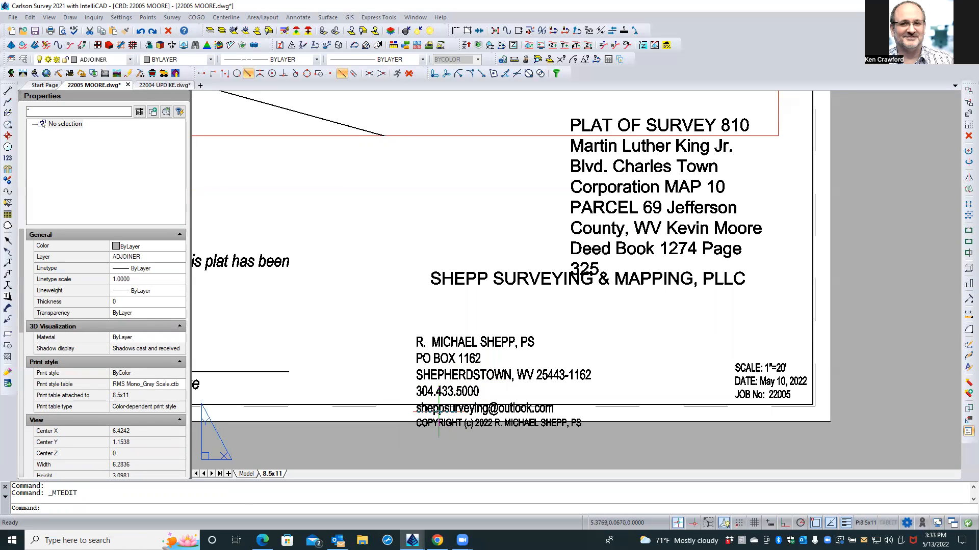
pyautogui.doubleClick(446, 375)
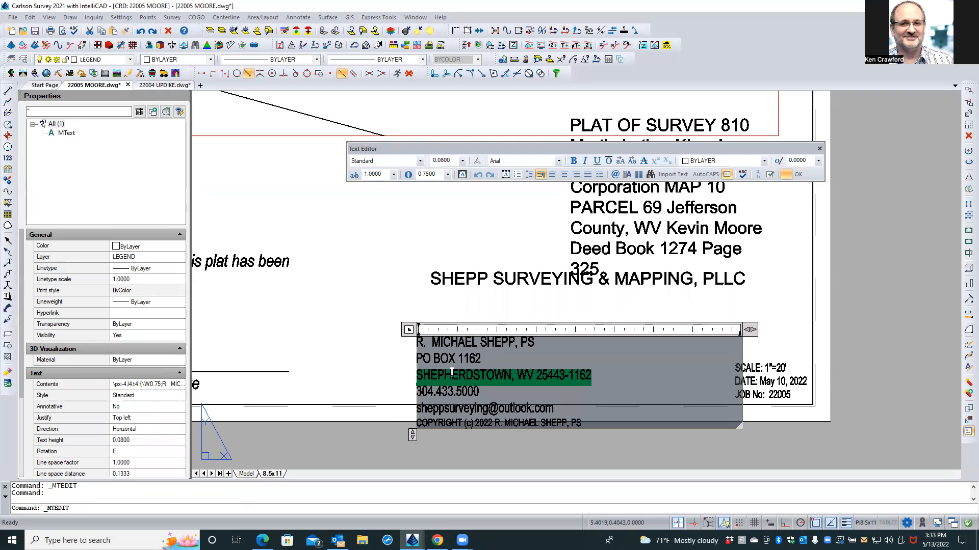
pyautogui.hotkey('ctrl', 'a')
pyautogui.rightClick(452, 372)
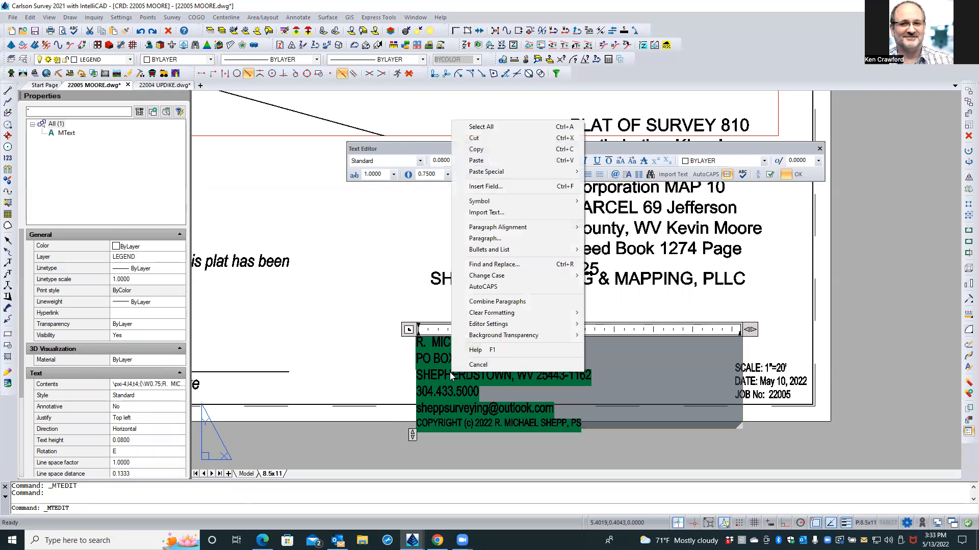
pyautogui.click(494, 242)
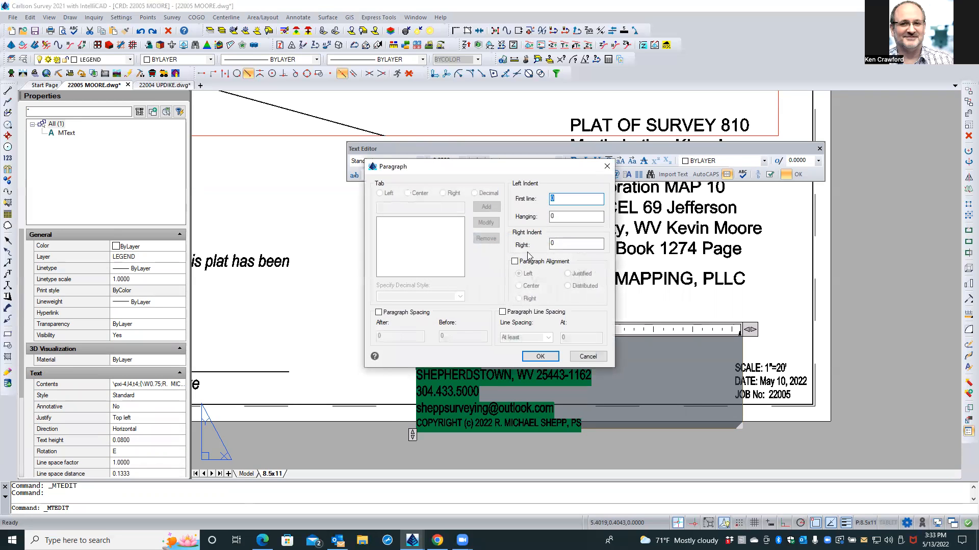
pyautogui.click(534, 263)
pyautogui.click(503, 312)
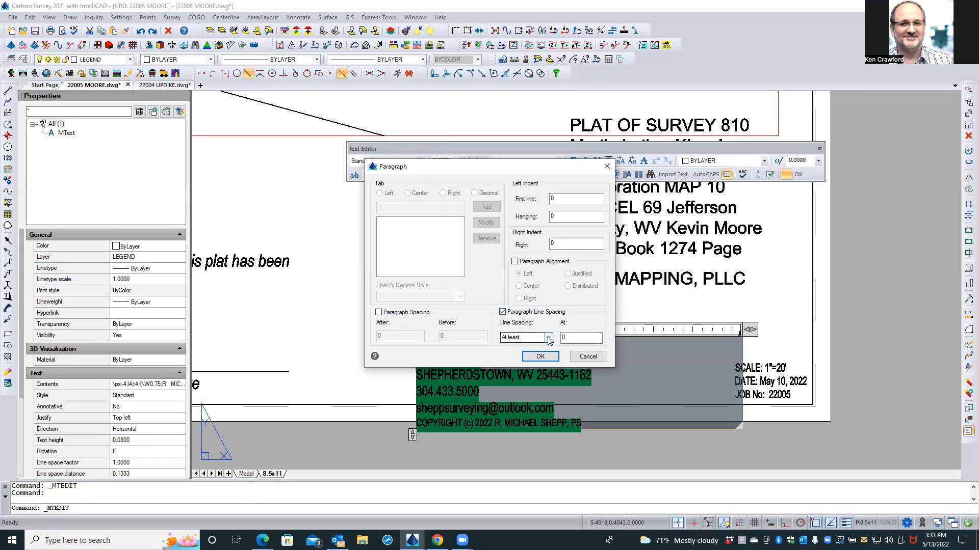
pyautogui.click(546, 338)
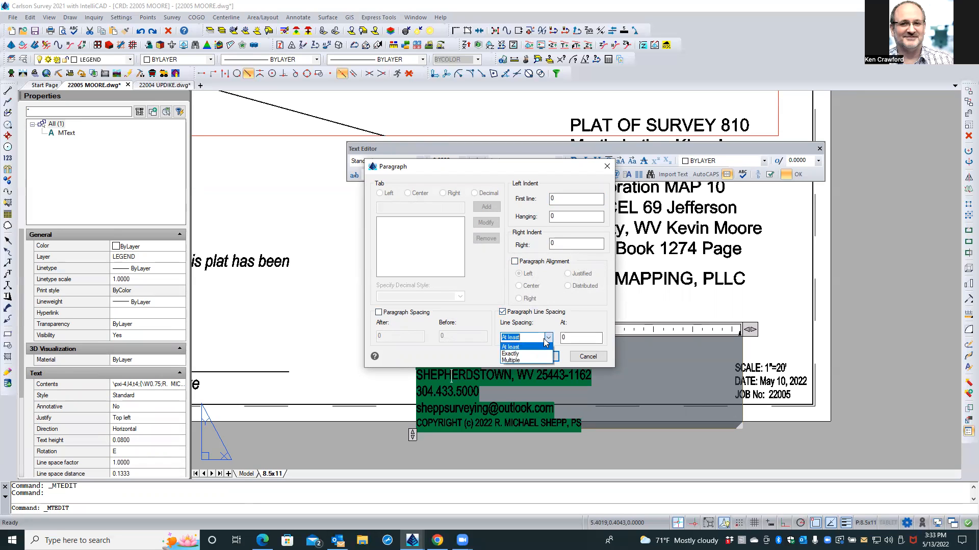
pyautogui.click(517, 354)
pyautogui.doubleClick(571, 336)
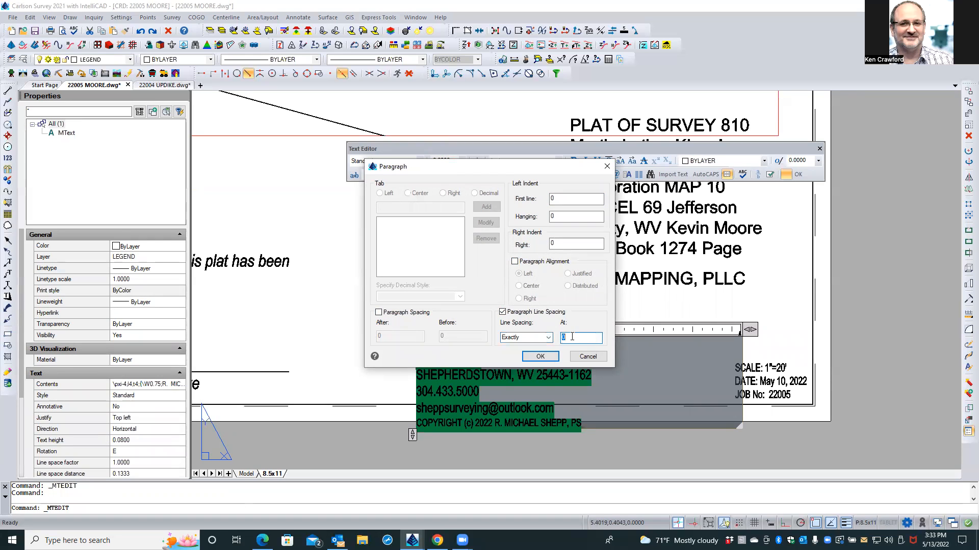
pyautogui.press('BackSpace')
pyautogui.write('.08')
pyautogui.click(538, 356)
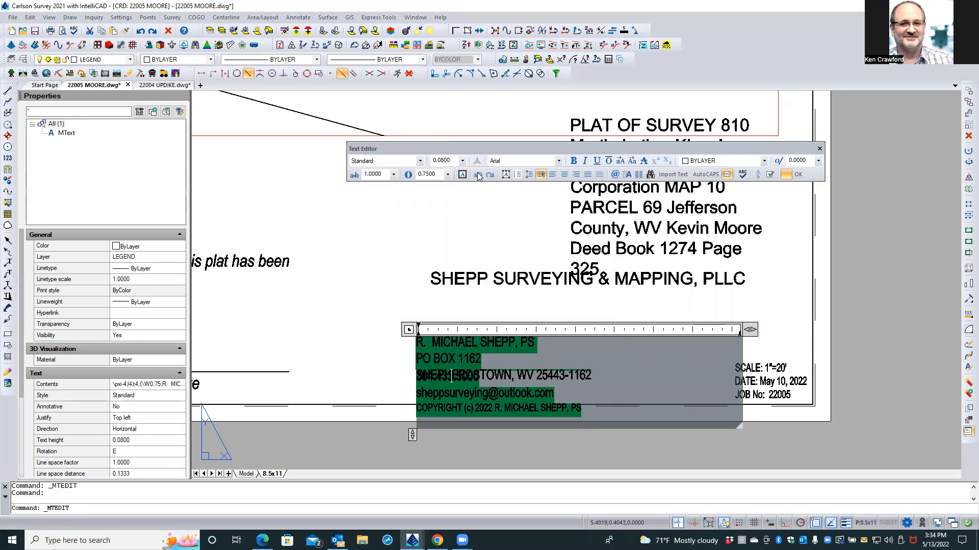
pyautogui.click(413, 251)
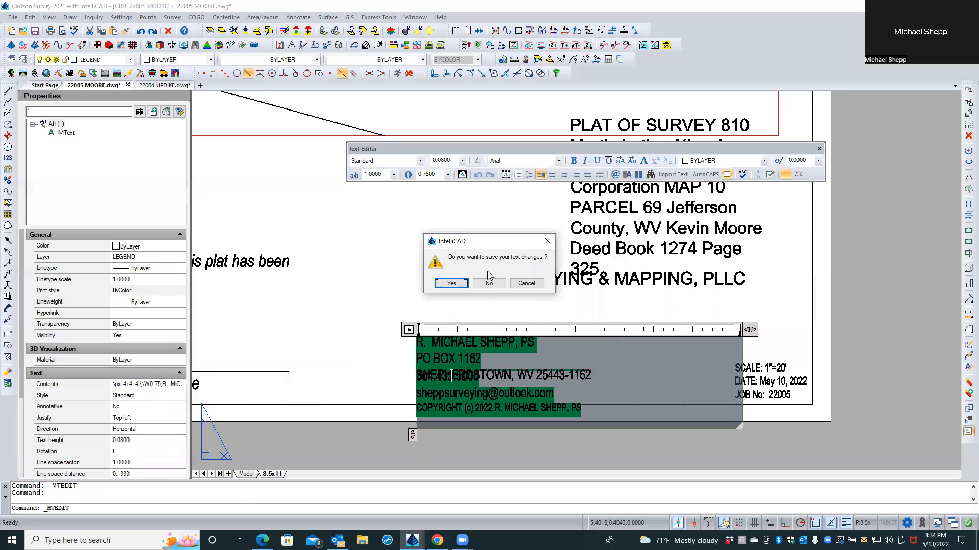
pyautogui.click(488, 283)
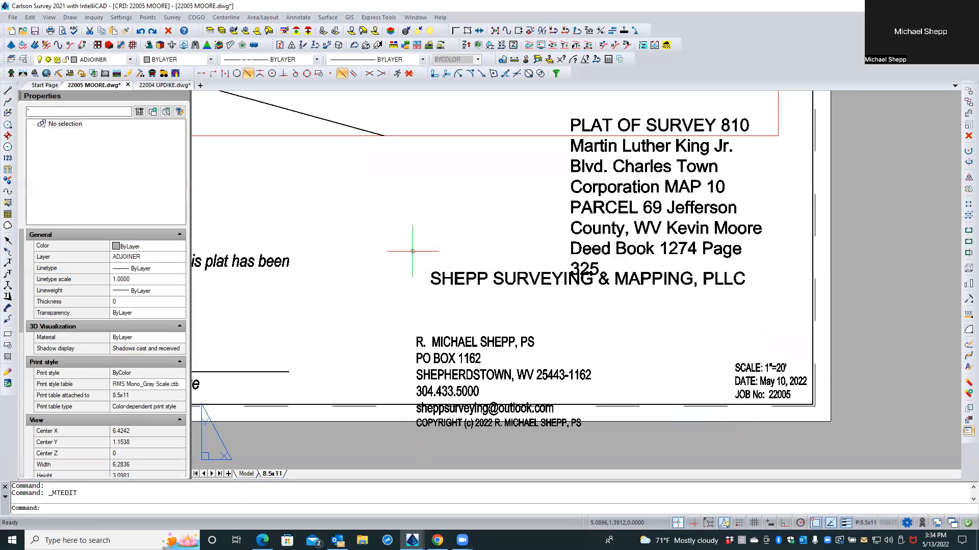
# Move the contact details block up and left by about 0.60 units, inside the sheet border.
pyautogui.click(456, 342)
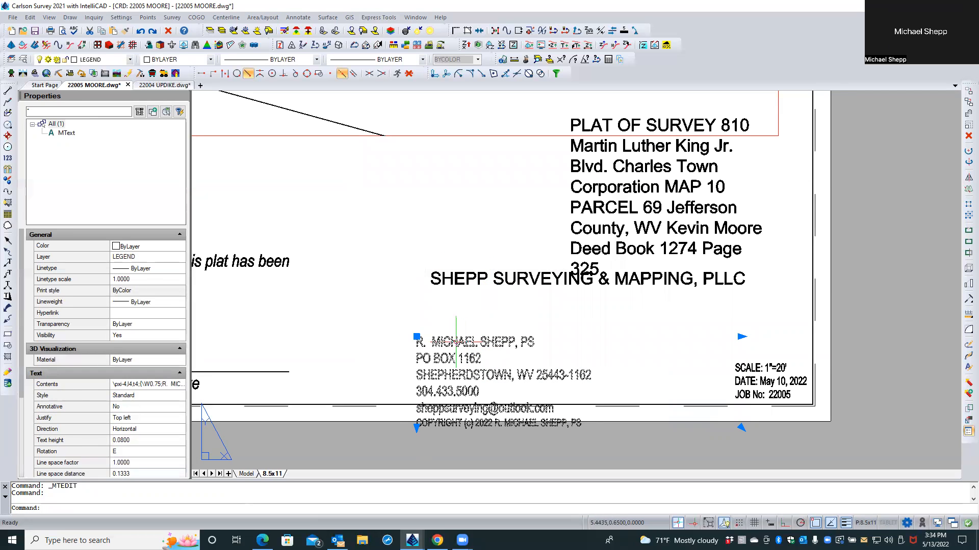
pyautogui.click(417, 336)
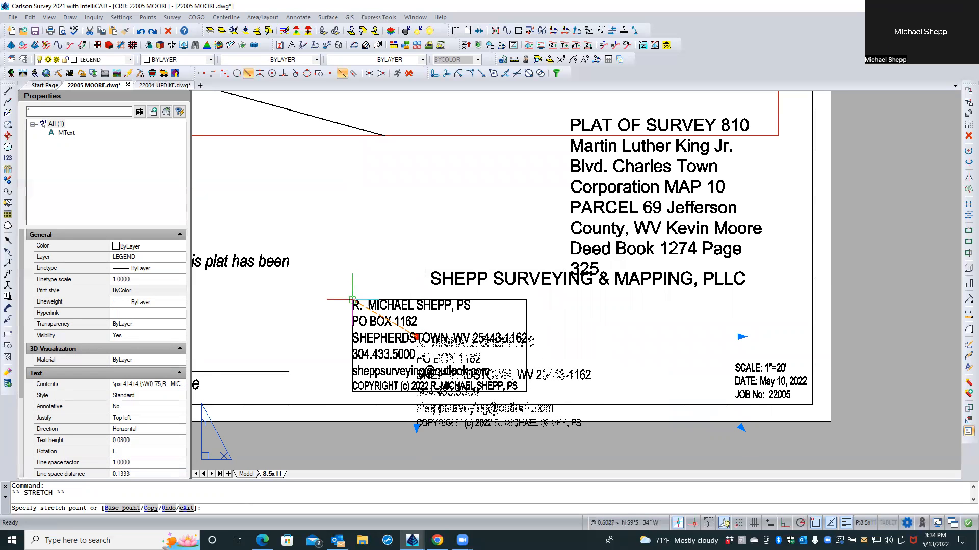
pyautogui.click(352, 300)
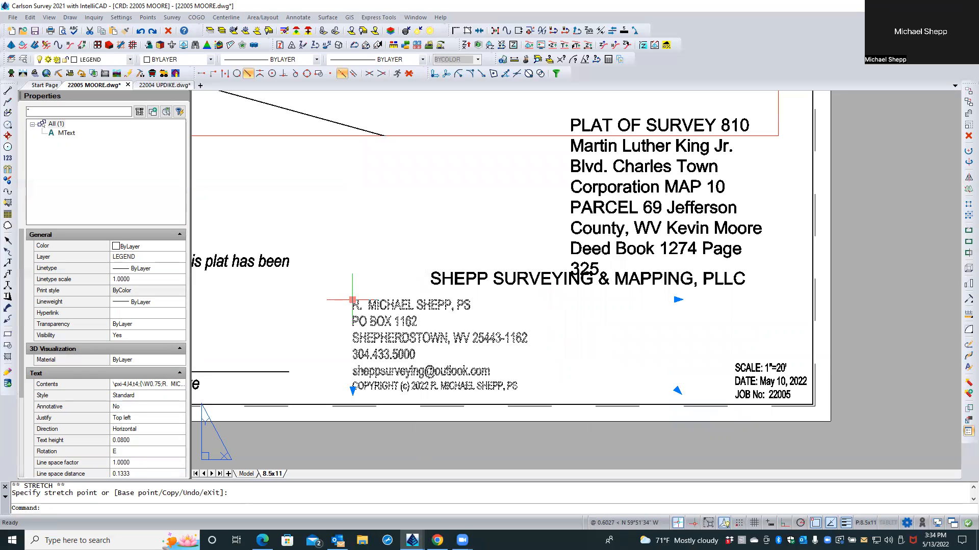
# Set the paragraph line spacing of the whole contact details text to At least 0.1.
pyautogui.doubleClick(353, 300)
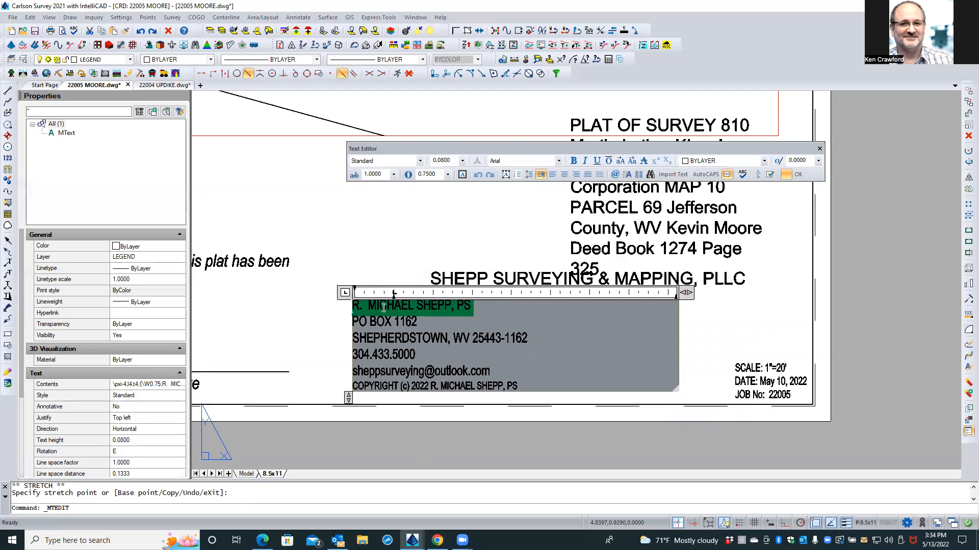
pyautogui.hotkey('ctrl', 'a')
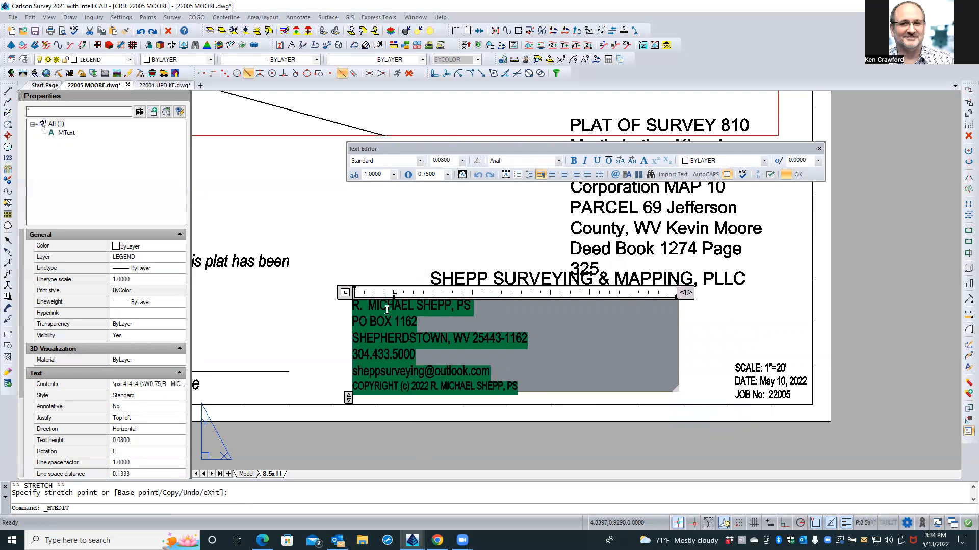
pyautogui.rightClick(389, 324)
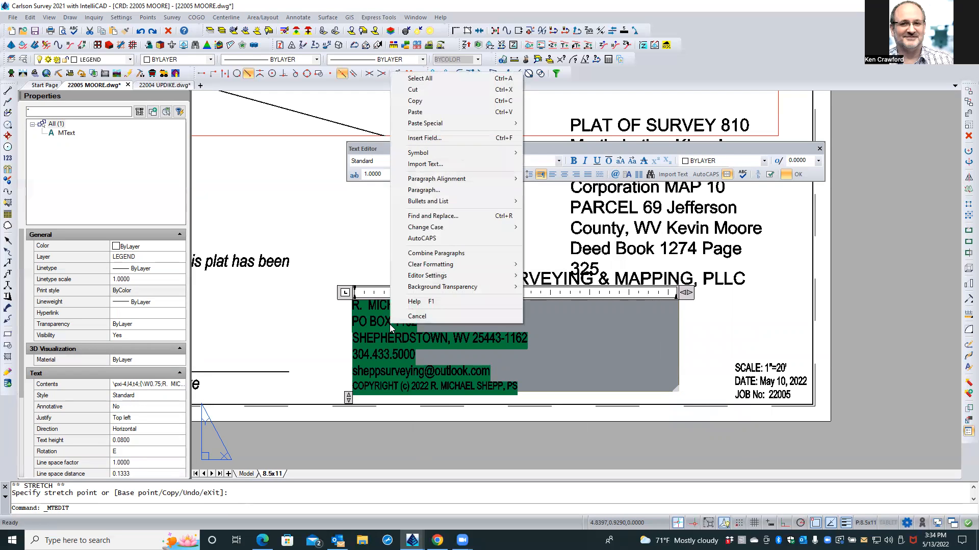
pyautogui.click(442, 190)
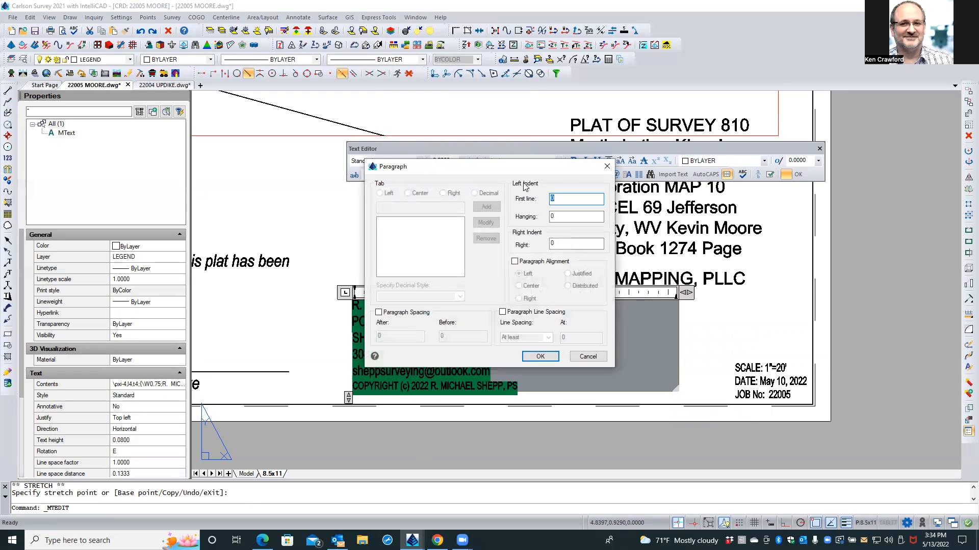
pyautogui.click(523, 312)
pyautogui.click(548, 337)
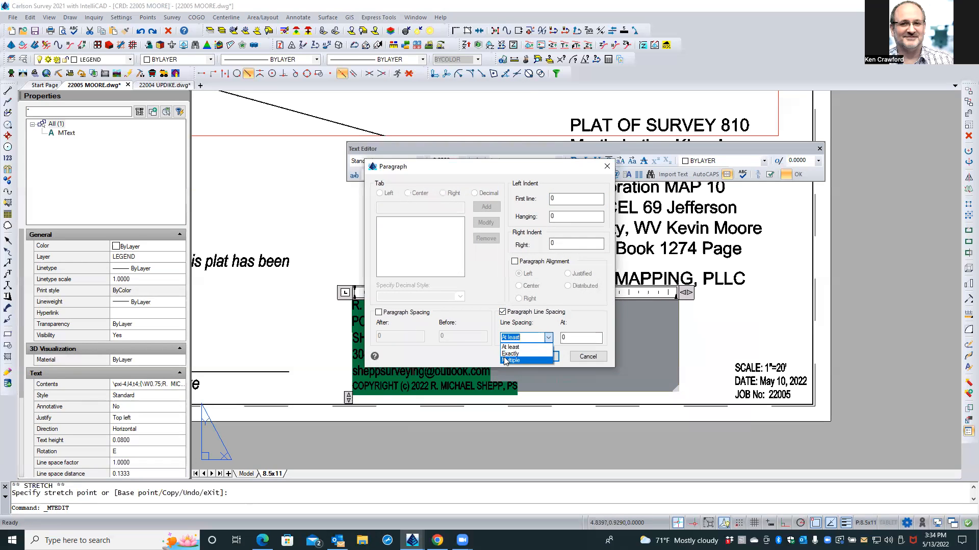
pyautogui.click(511, 347)
pyautogui.click(575, 340)
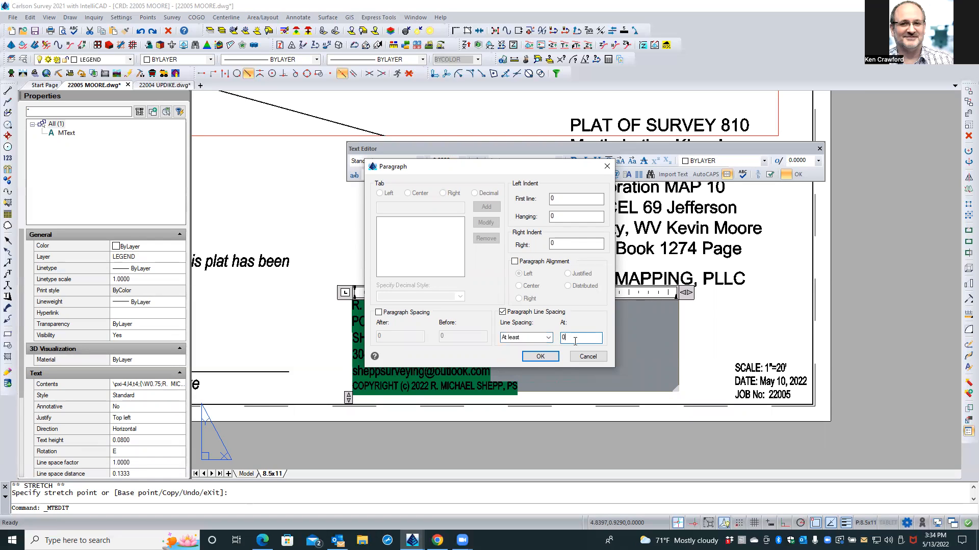
pyautogui.write('.1')
pyautogui.click(541, 357)
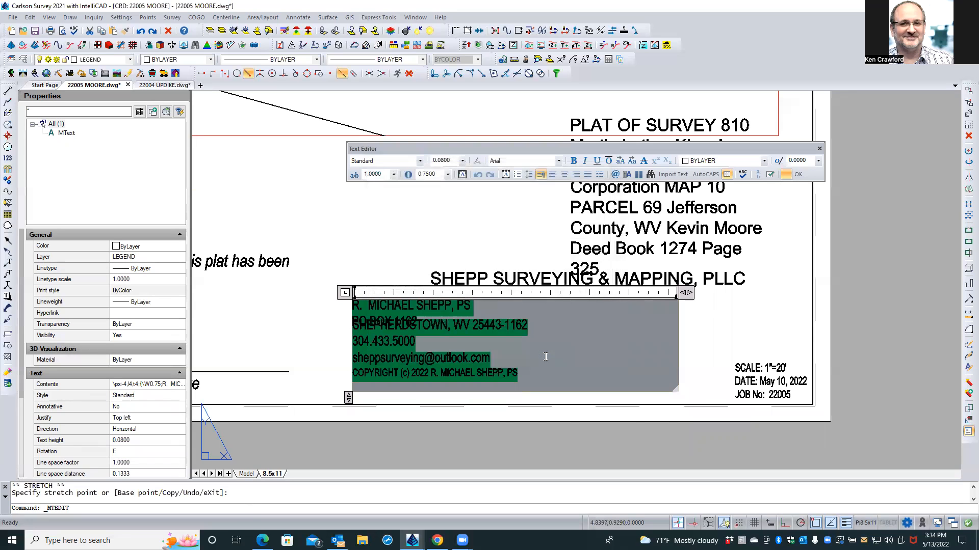
# Try a paragraph line spacing of Multiple .025 and a narrower frame on the contact details text, and discard the text changes.
pyautogui.moveTo(686, 292); pyautogui.dragTo(635, 291)
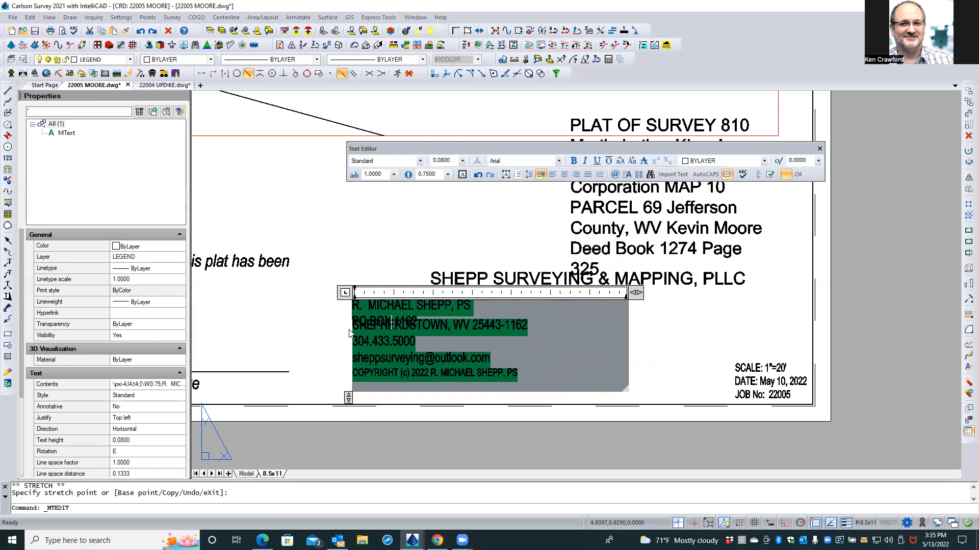
pyautogui.rightClick(388, 332)
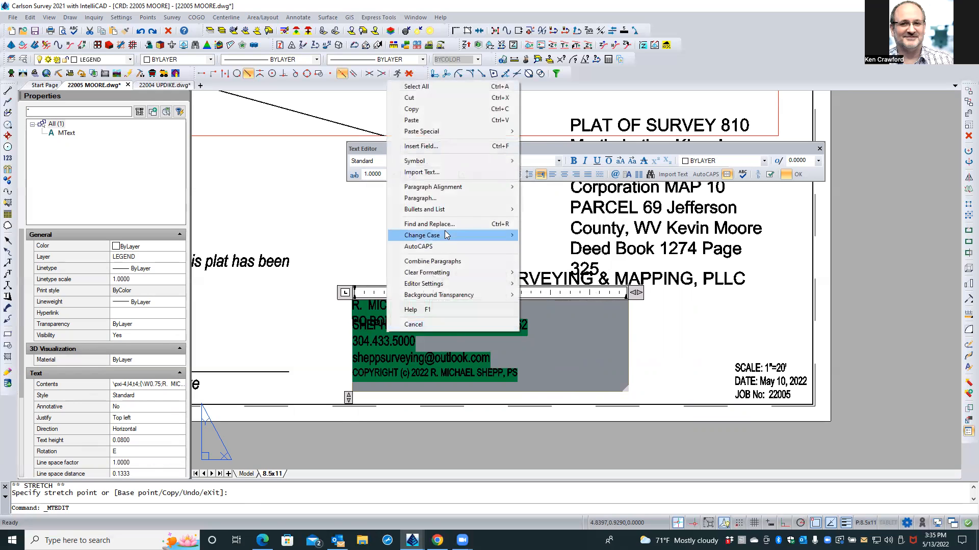
pyautogui.click(435, 197)
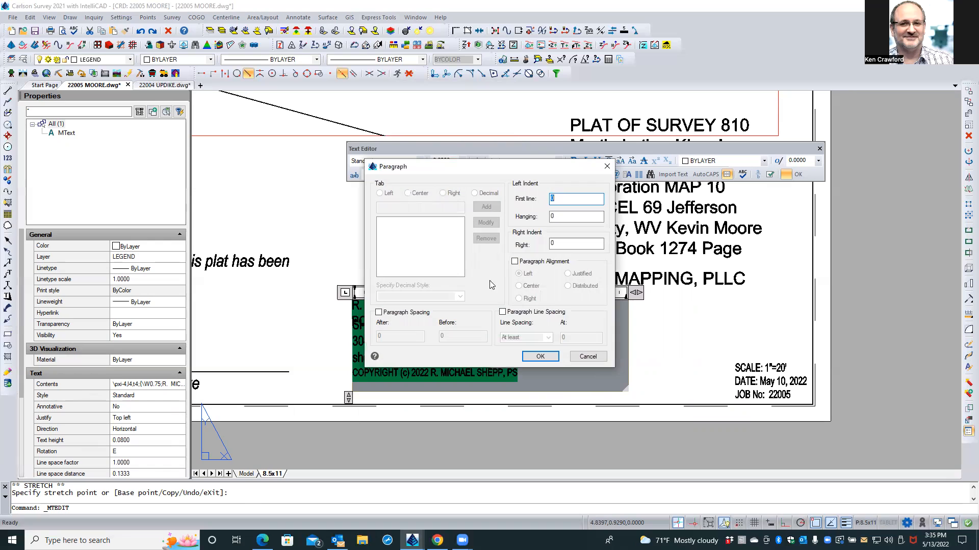
pyautogui.click(514, 261)
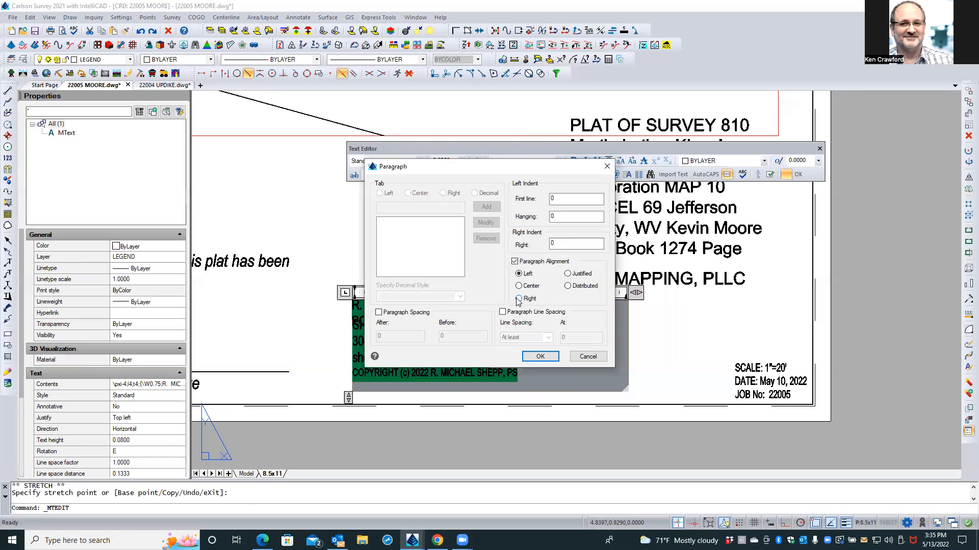
pyautogui.click(515, 261)
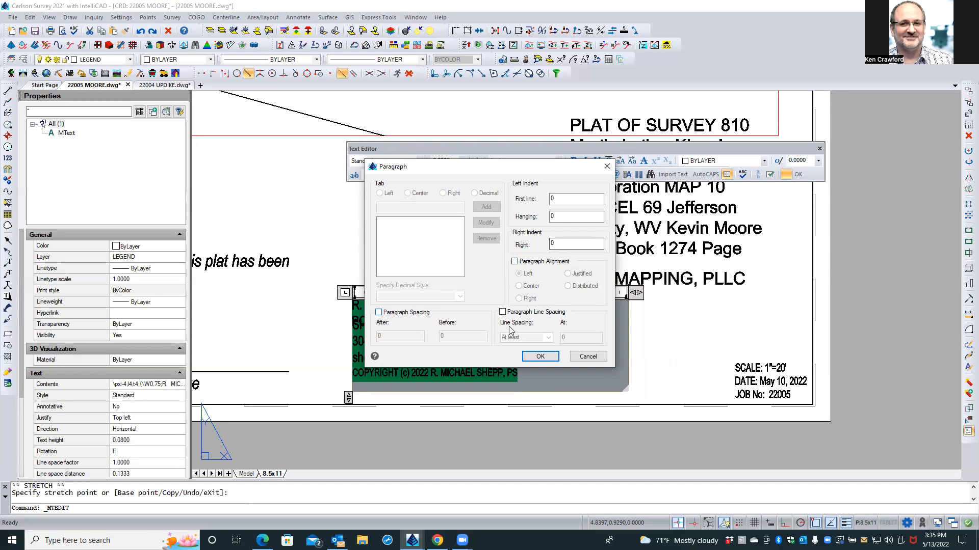
pyautogui.click(503, 312)
pyautogui.click(549, 338)
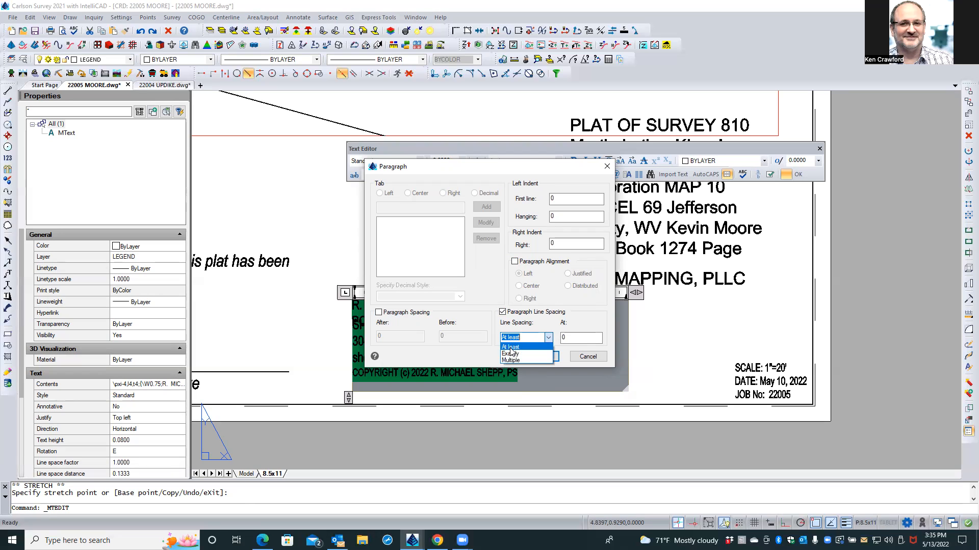
pyautogui.click(511, 361)
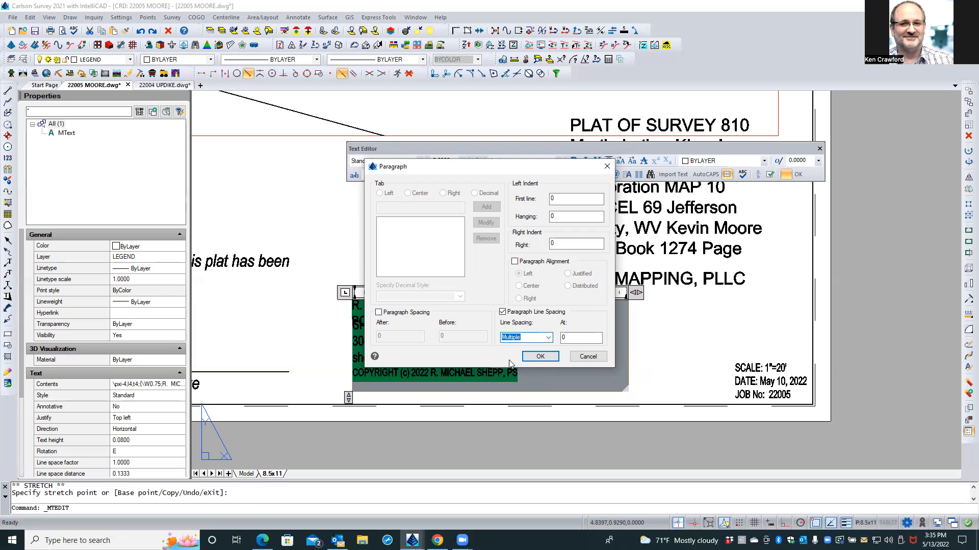
pyautogui.doubleClick(576, 338)
pyautogui.write('.025')
pyautogui.press('Return')
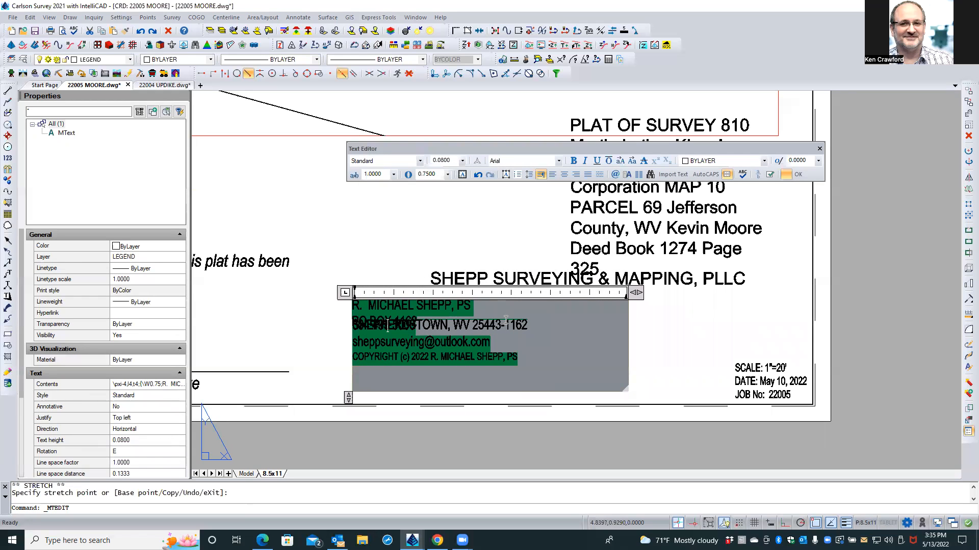
pyautogui.rightClick(435, 339)
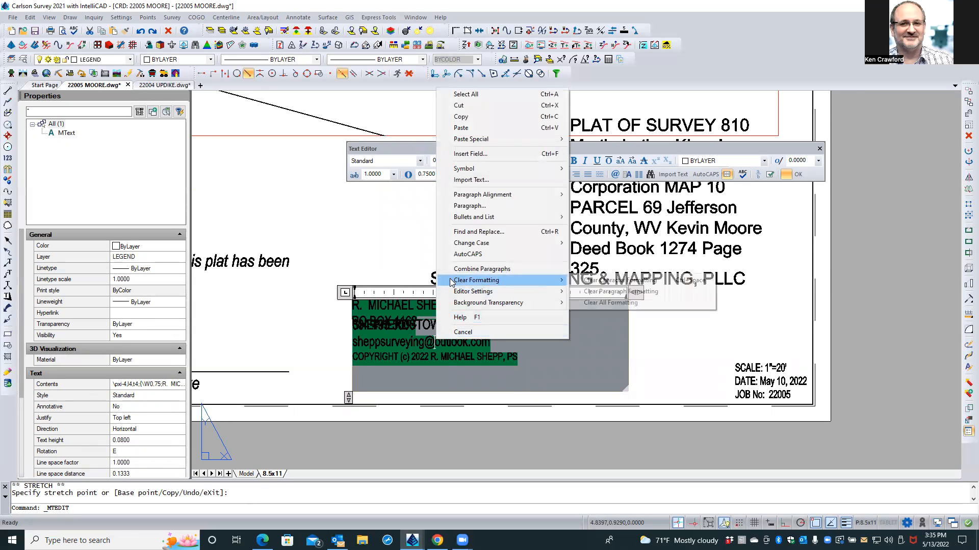
pyautogui.click(340, 312)
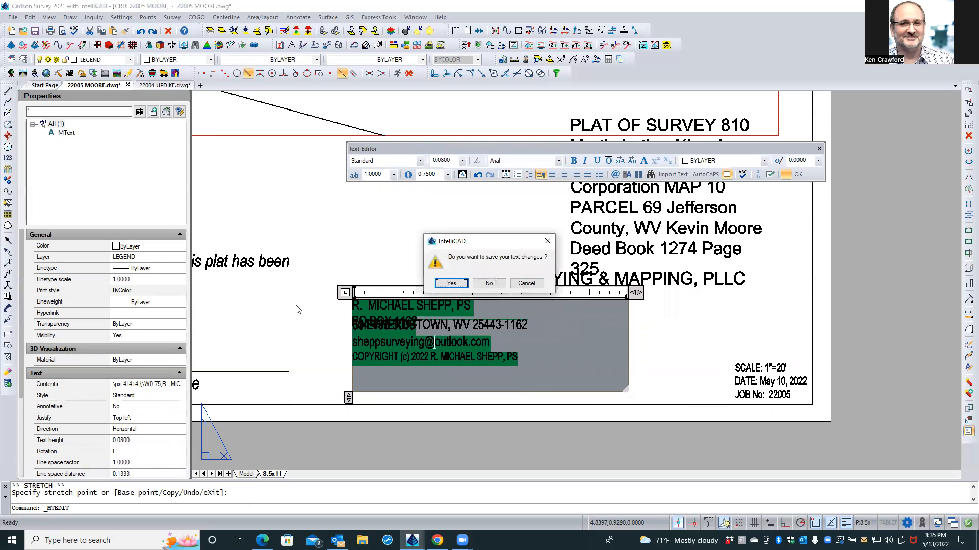
pyautogui.click(478, 285)
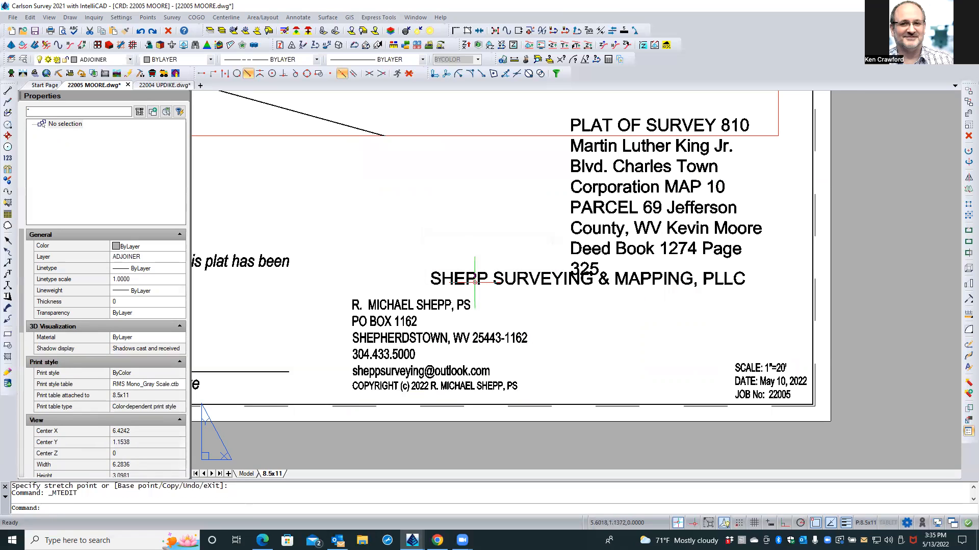
# Set the text height of the contact details block to .065.
pyautogui.click(360, 321)
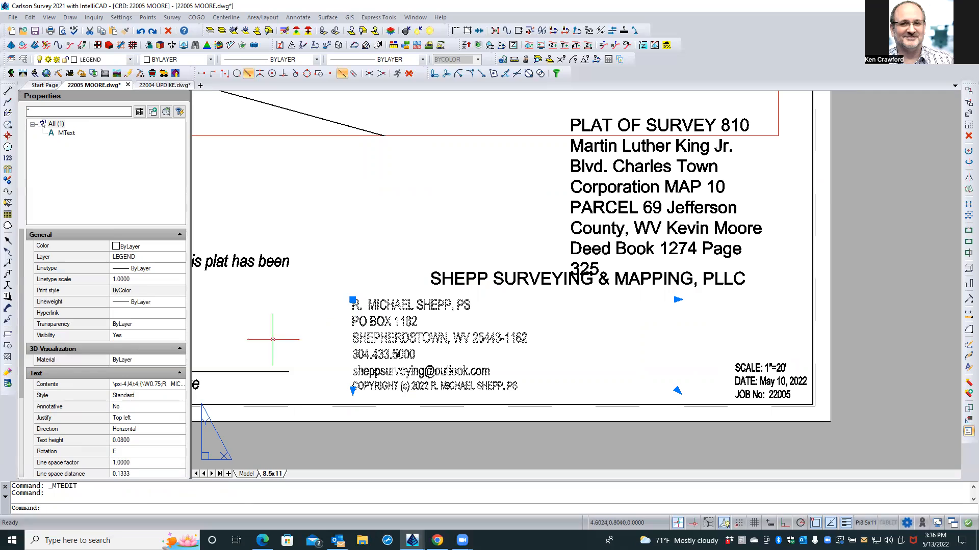
pyautogui.click(134, 441)
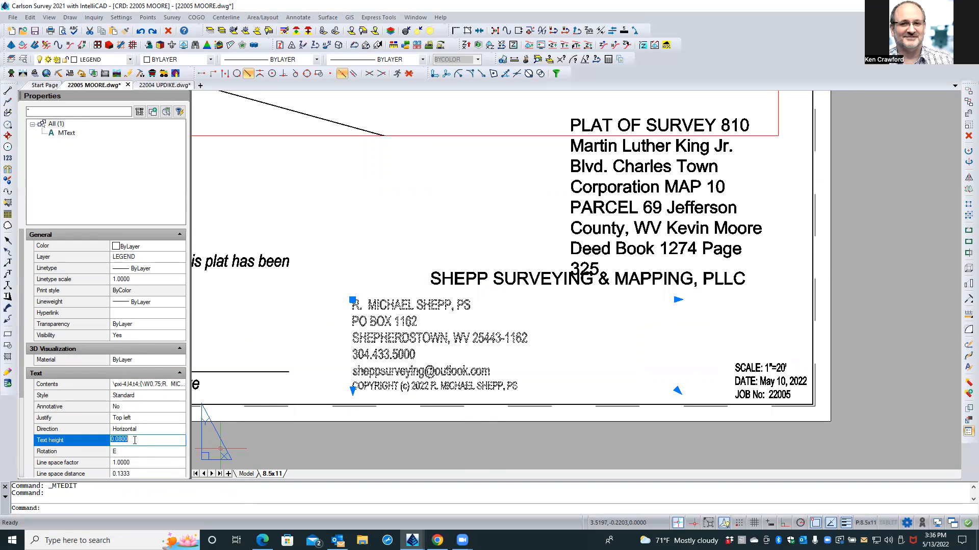
pyautogui.write('.080')
pyautogui.press('Tab')
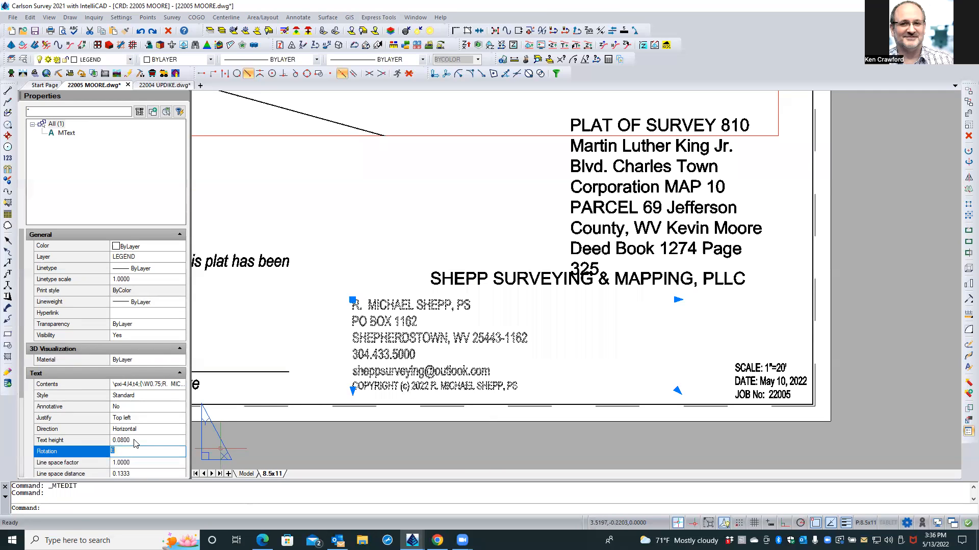
pyautogui.click(134, 440)
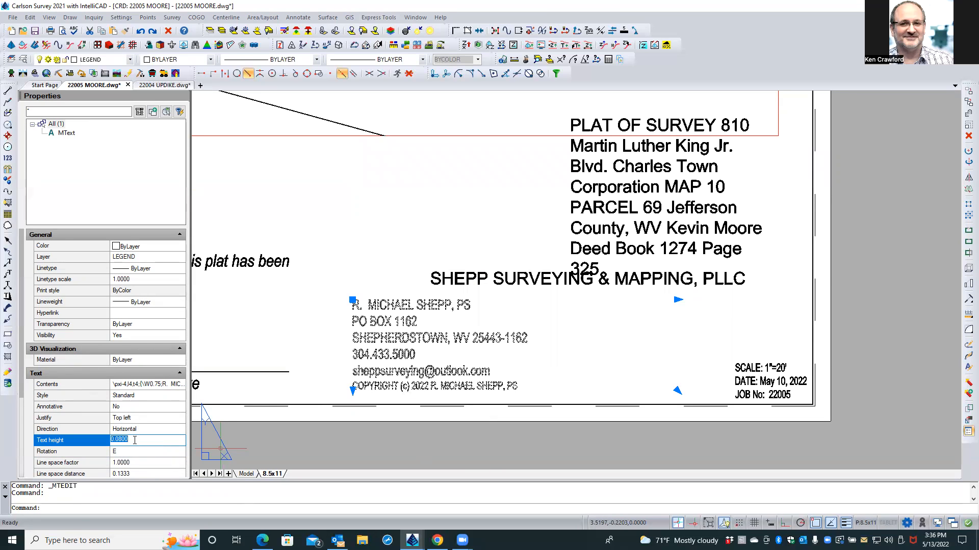
pyautogui.write('.065')
pyautogui.press('Tab')
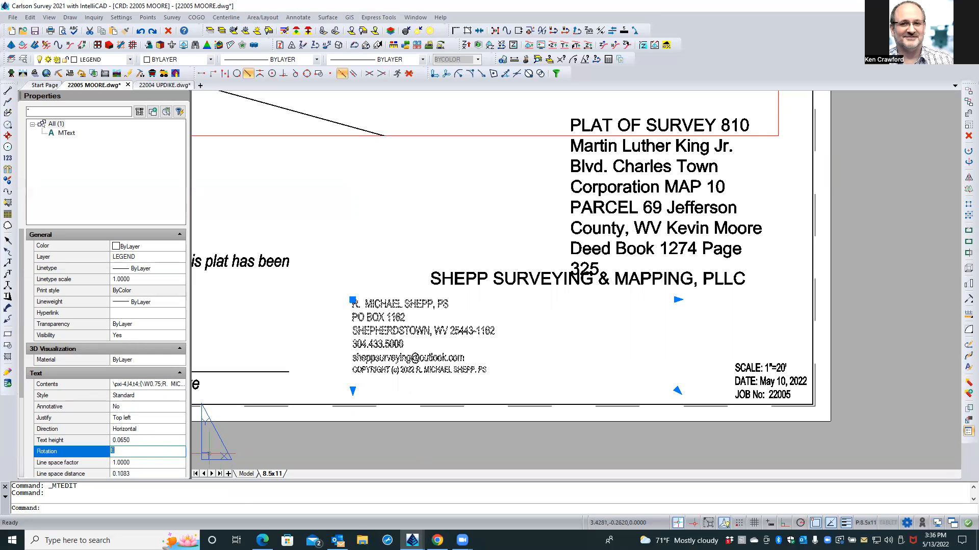
# Move the contact details block down and left by about 0.37 units, keeping it above the lower sheet border.
pyautogui.click(351, 297)
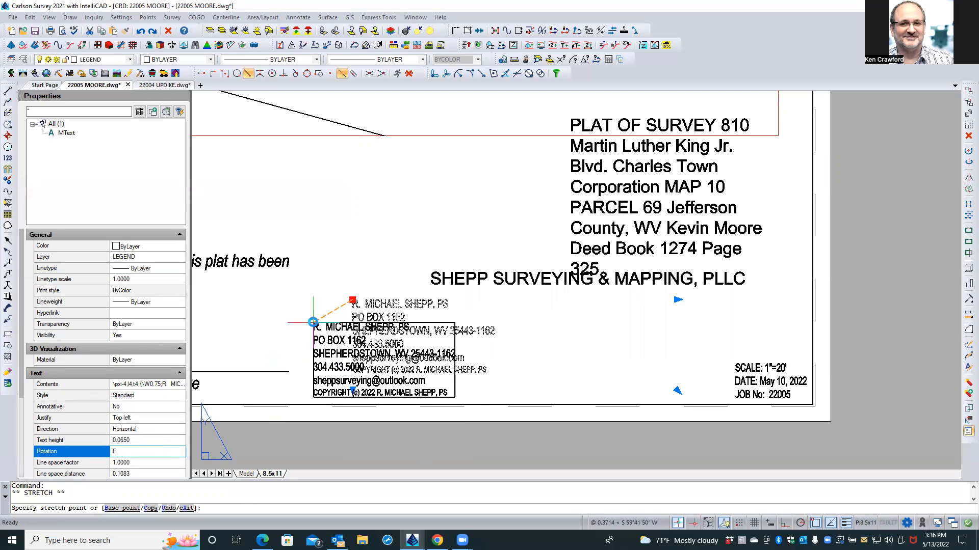
pyautogui.click(313, 324)
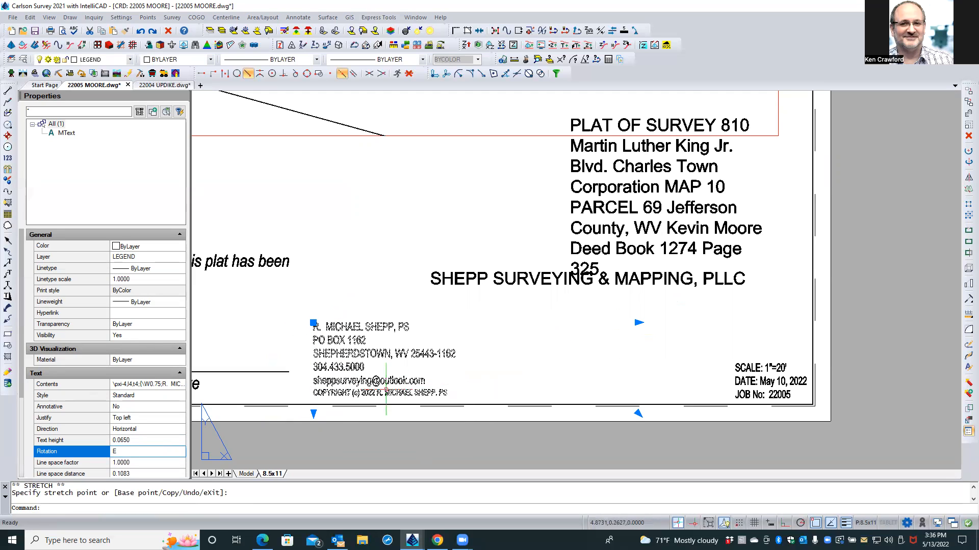
pyautogui.click(351, 387)
pyautogui.click(313, 391)
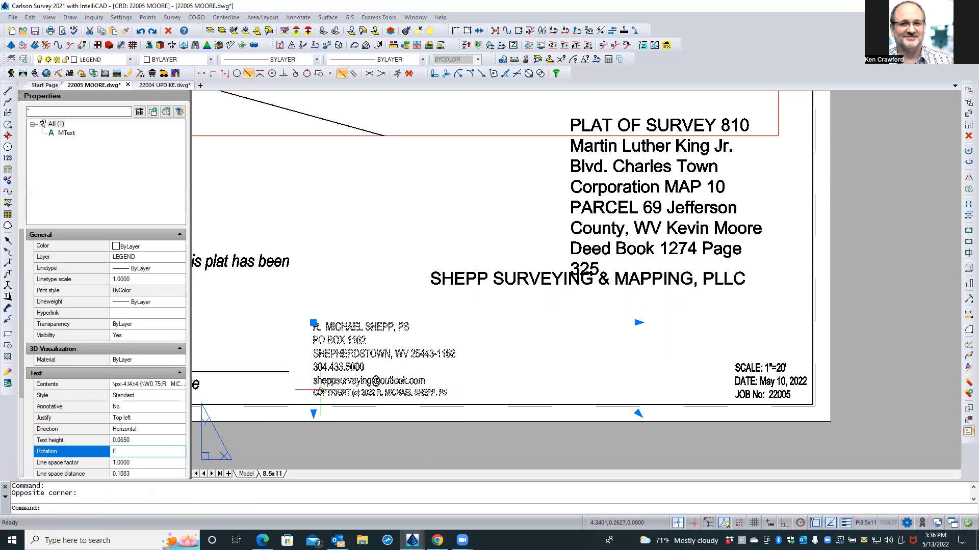
# Join the copyright line to the e-mail line and the city line to the PO box line with a comma, and shorten the text frame.
pyautogui.doubleClick(313, 390)
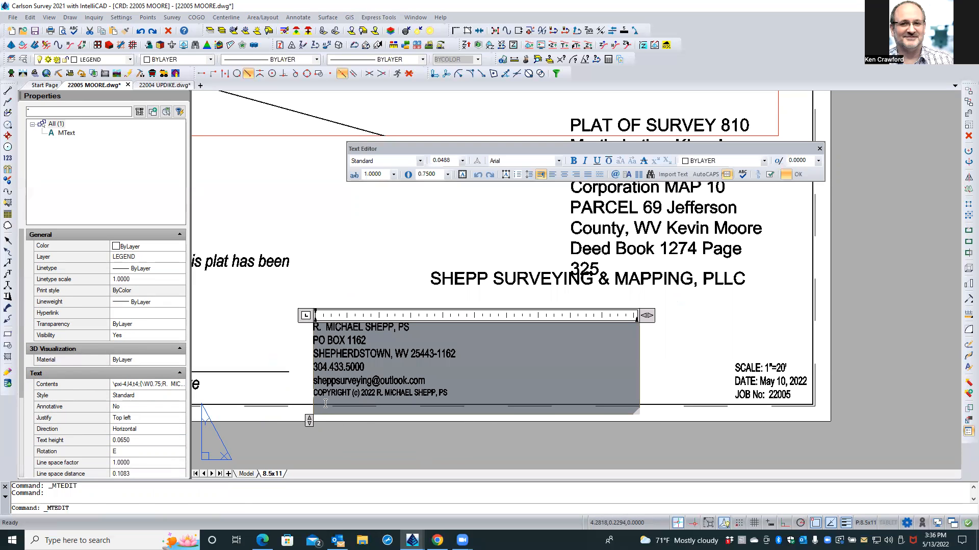
pyautogui.press('BackSpace')
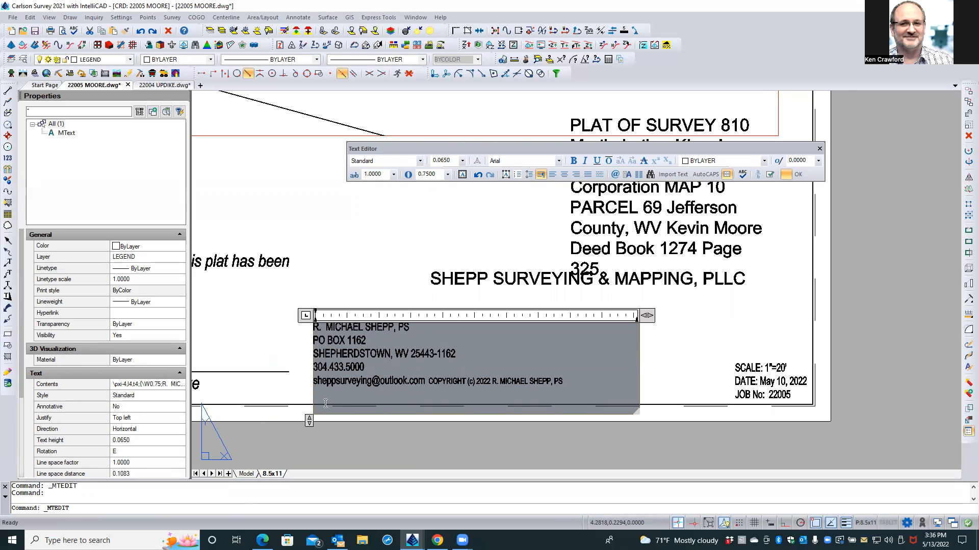
pyautogui.press('BackSpace')
pyautogui.write(', SHEPHERDSTOWN, WV 25443-1162')
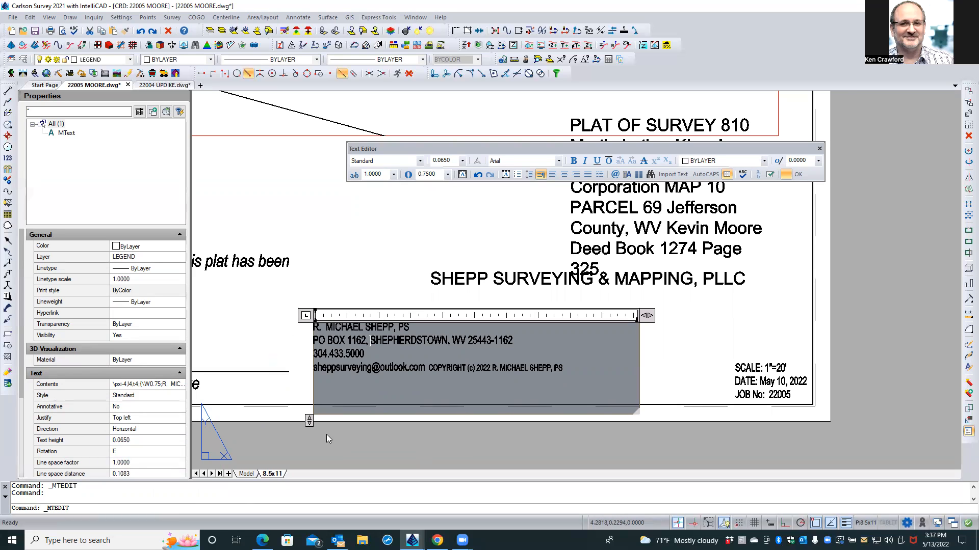
pyautogui.moveTo(309, 421); pyautogui.dragTo(305, 385)
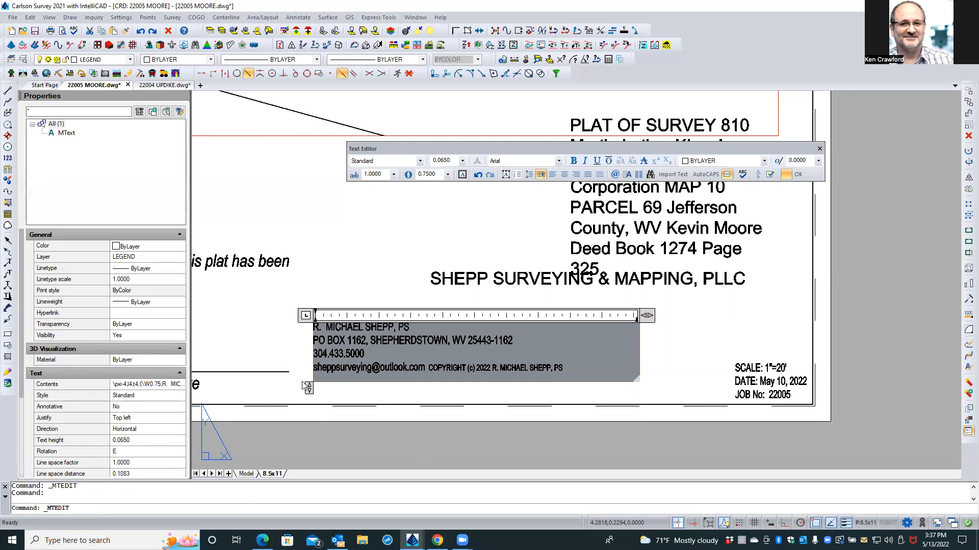
pyautogui.click(290, 389)
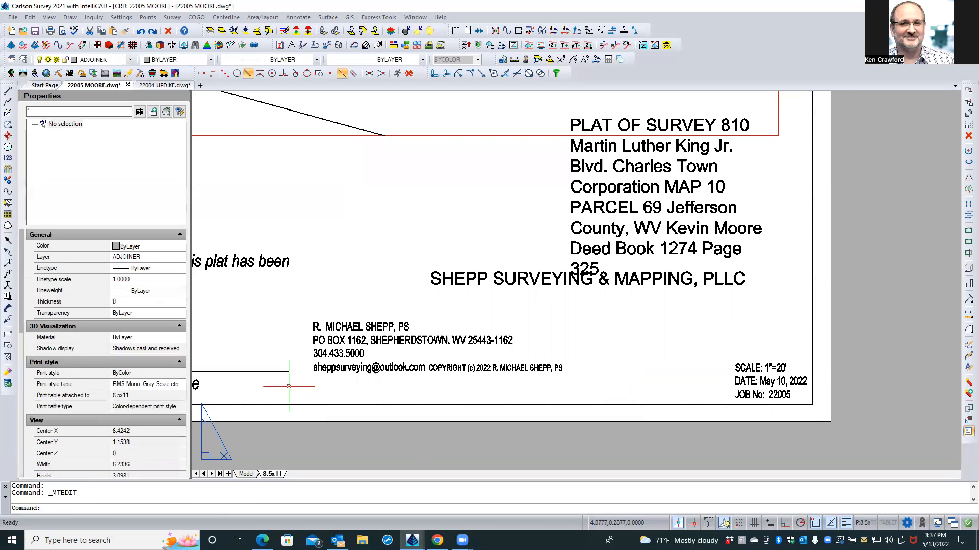
# Move the contact details block about 1.26 units right and slightly down, beside the SCALE, DATE and JOB No notes.
pyautogui.click(400, 350)
pyautogui.scroll(-2, 564, 331)
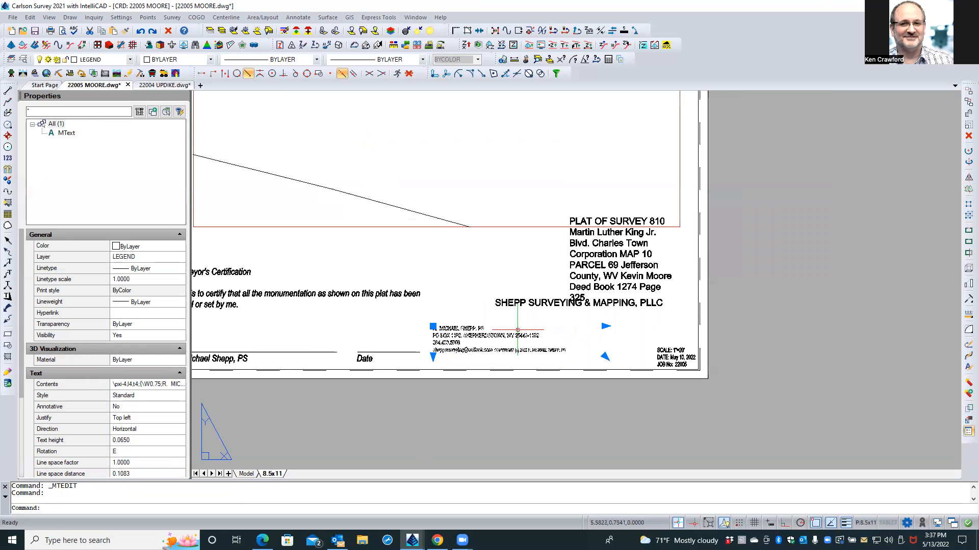
pyautogui.click(433, 327)
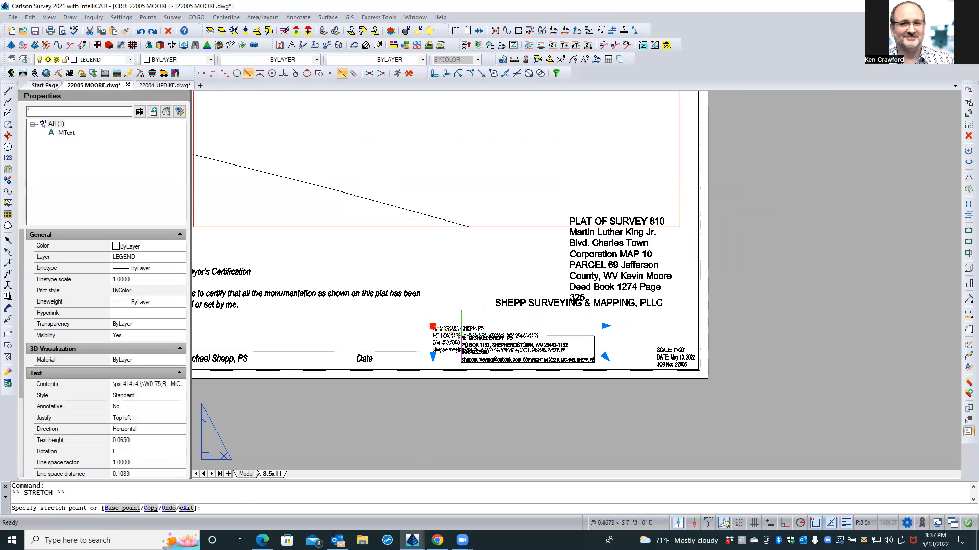
pyautogui.scroll(3, 461, 336)
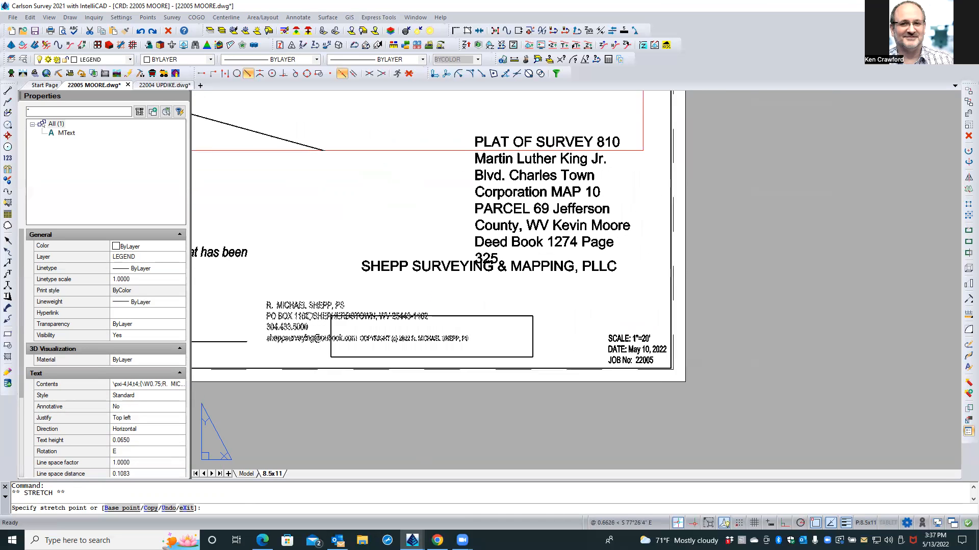
pyautogui.moveTo(331, 316); pyautogui.dragTo(294, 309, button='middle')
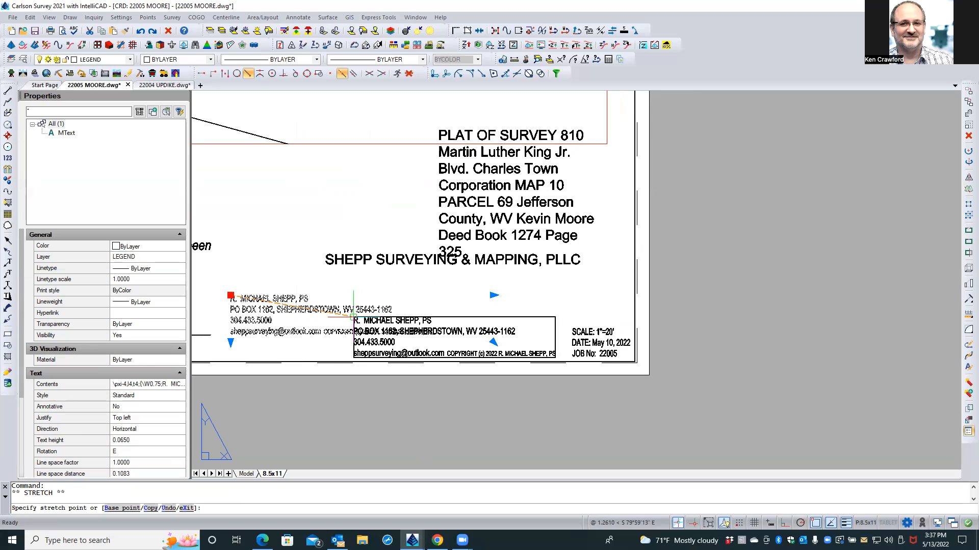
pyautogui.click(354, 317)
pyautogui.press('Escape')
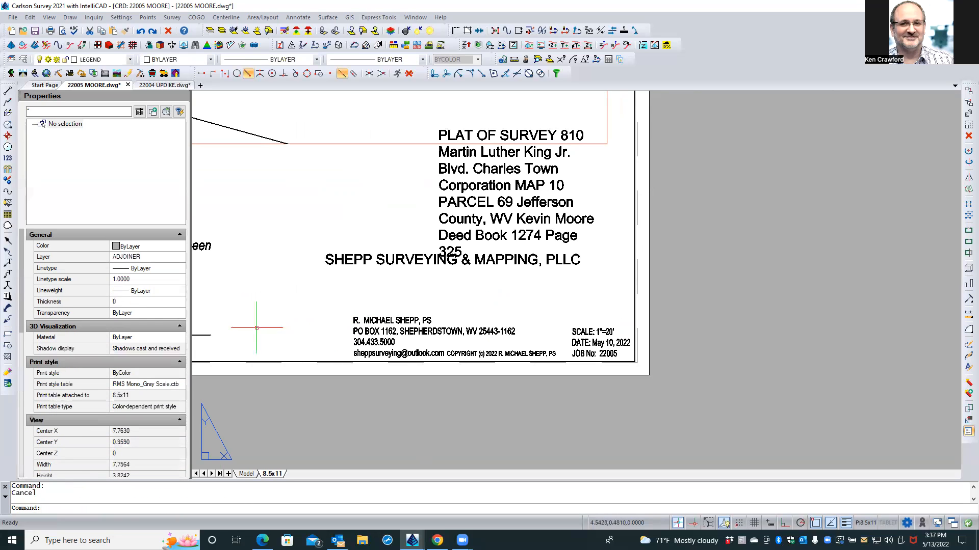
# Move the SHEPP SURVEYING & MAPPING, PLLC text down and left by about 0.37 units, just above the contact details.
pyautogui.click(340, 259)
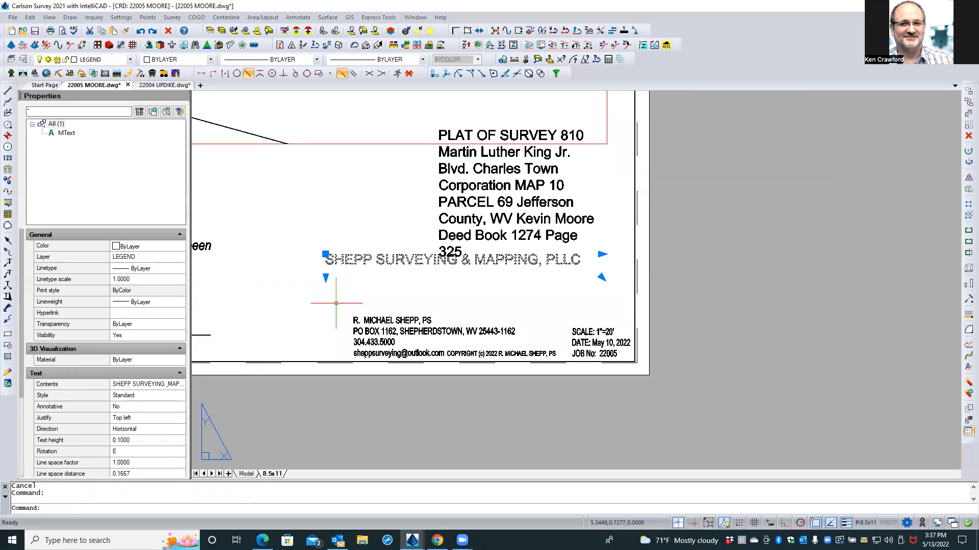
pyautogui.click(325, 254)
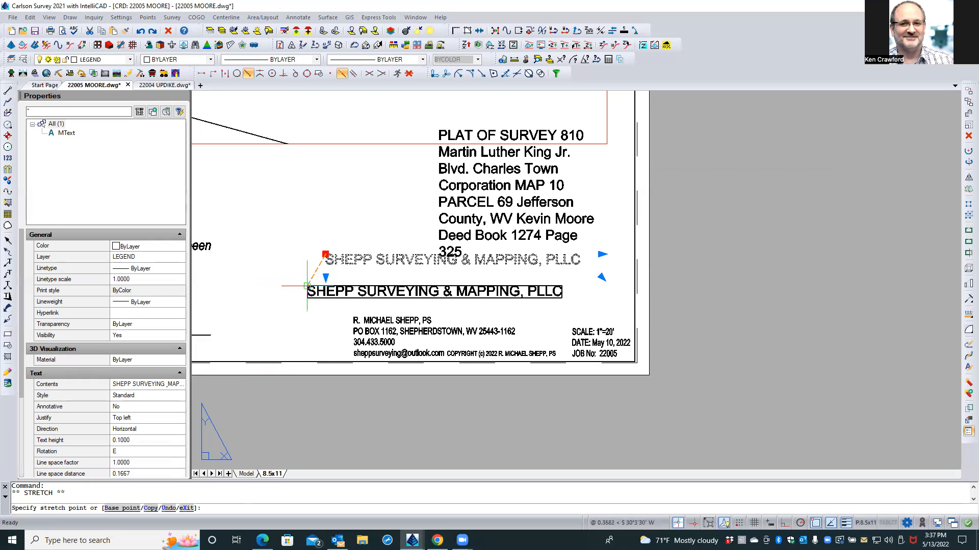
pyautogui.doubleClick(307, 286)
pyautogui.press('Escape')
pyautogui.press('Escape')
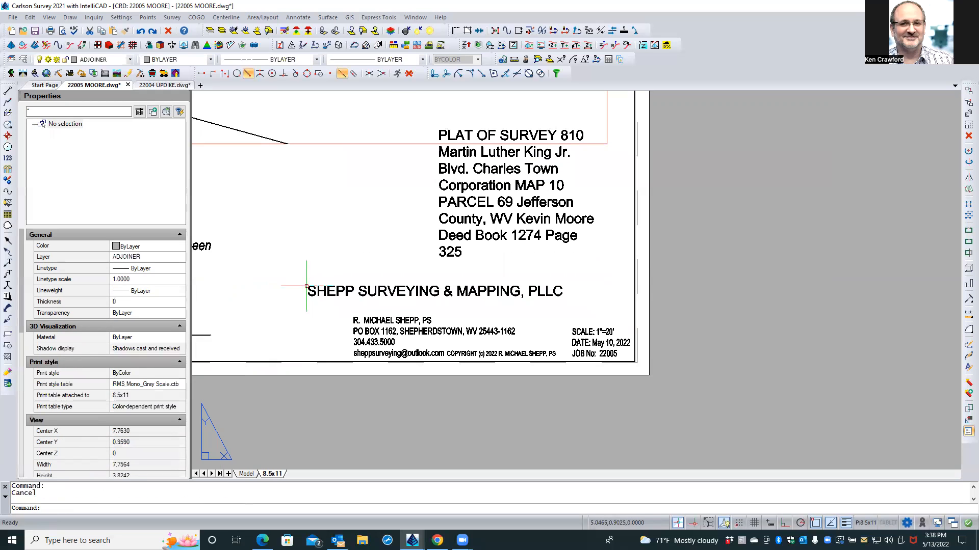
pyautogui.scroll(-2, 712, 330)
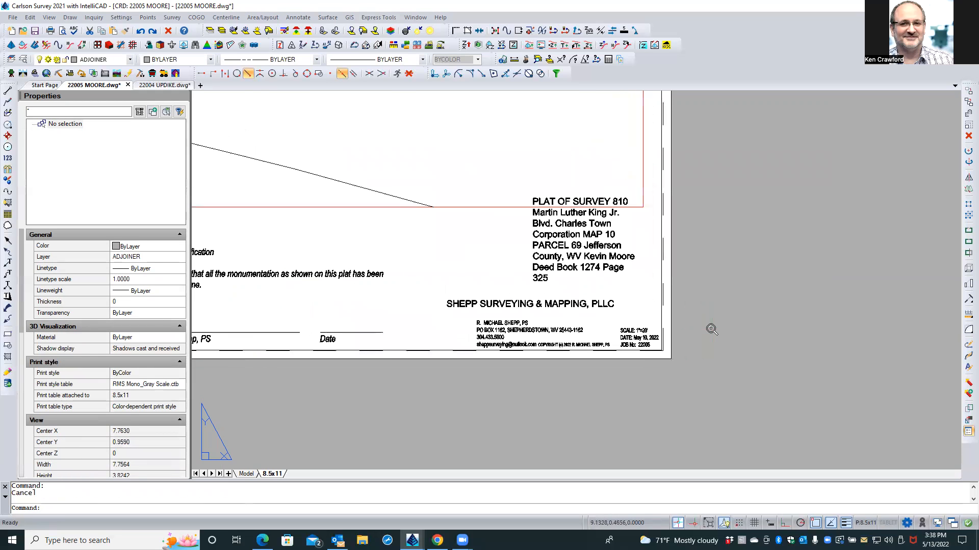
pyautogui.scroll(-1, 711, 329)
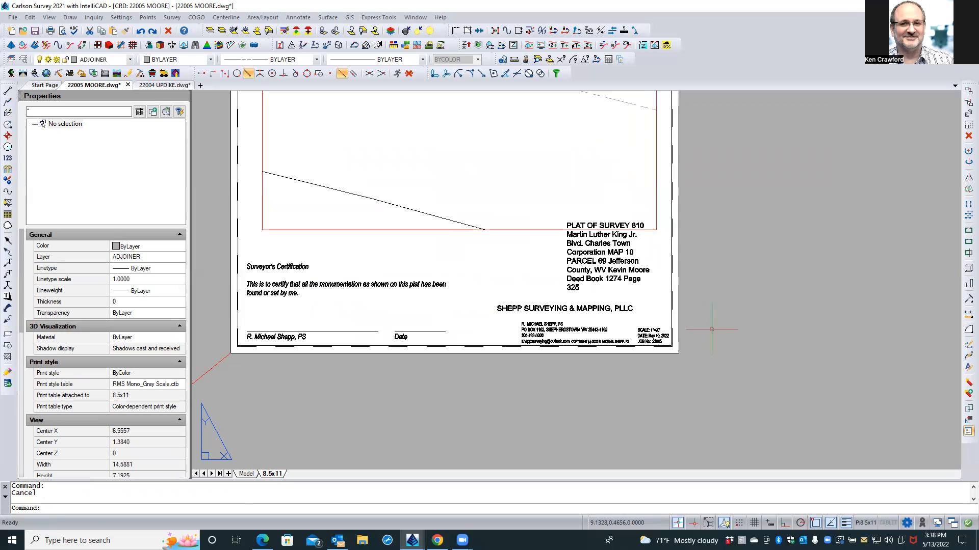
pyautogui.scroll(2, 570, 275)
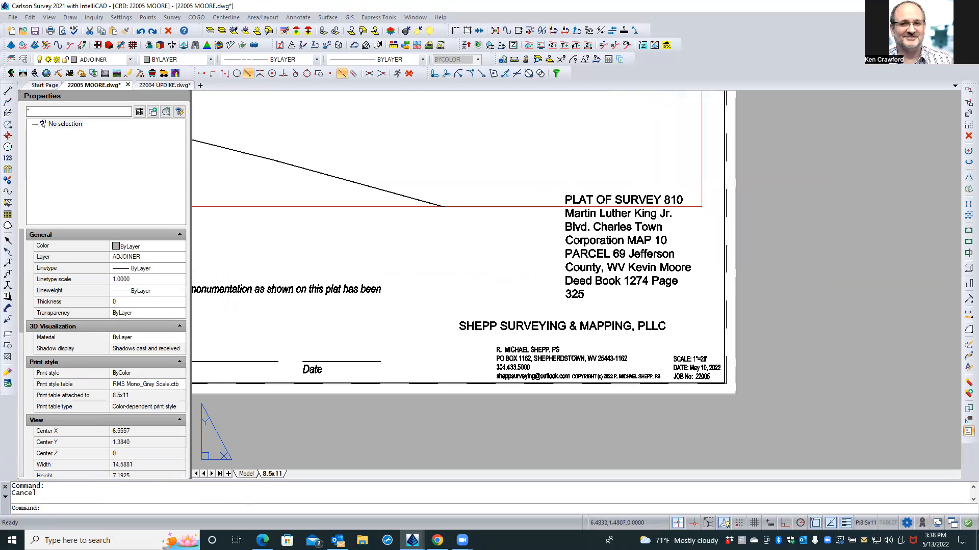
# Set the text height of the SHEPP SURVEYING & MAPPING, PLLC text to 0.08.
pyautogui.moveTo(502, 289); pyautogui.dragTo(405, 314, button='middle')
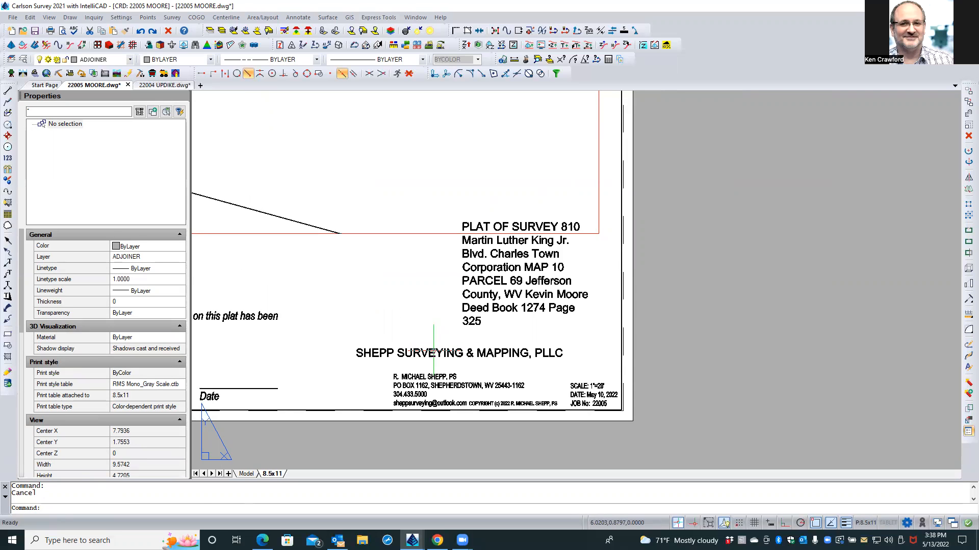
pyautogui.click(434, 352)
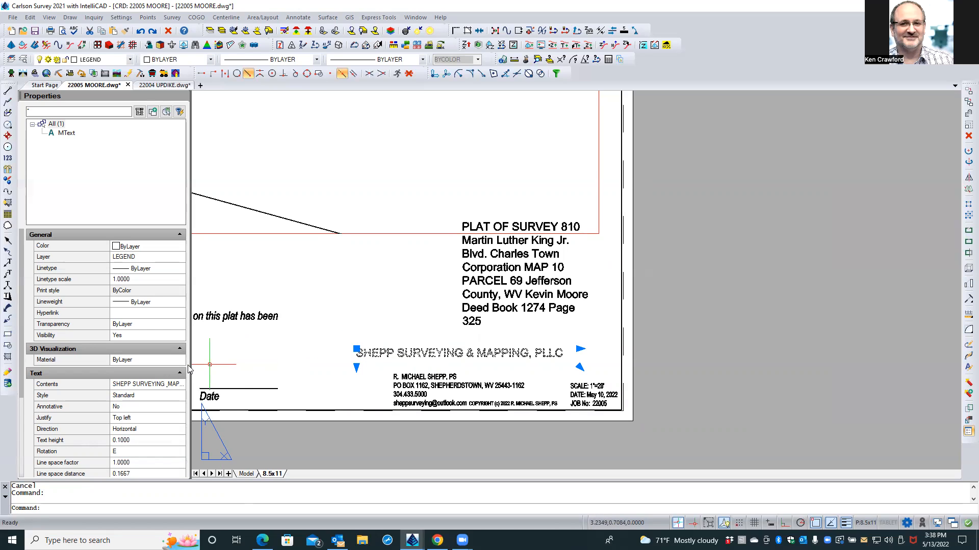
pyautogui.click(124, 440)
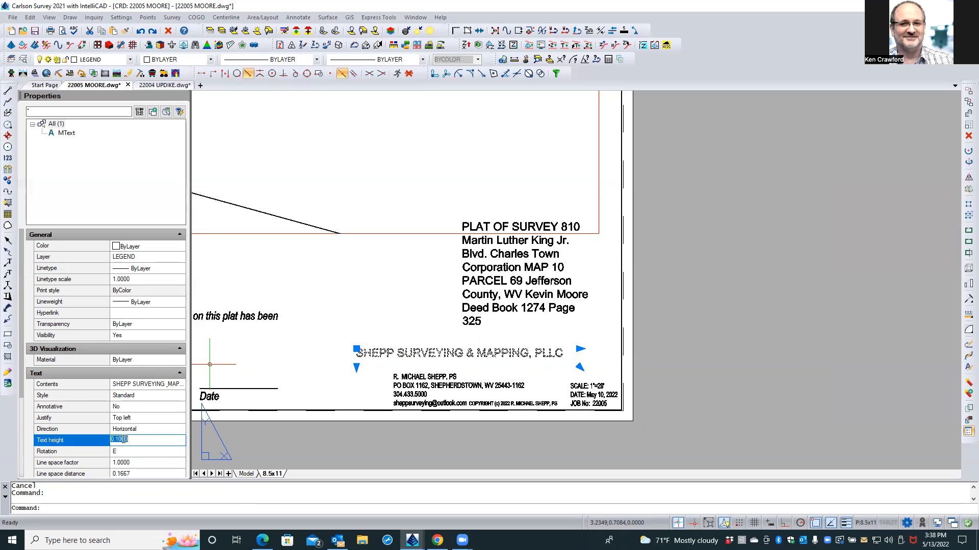
pyautogui.press('BackSpace')
pyautogui.press('Tab')
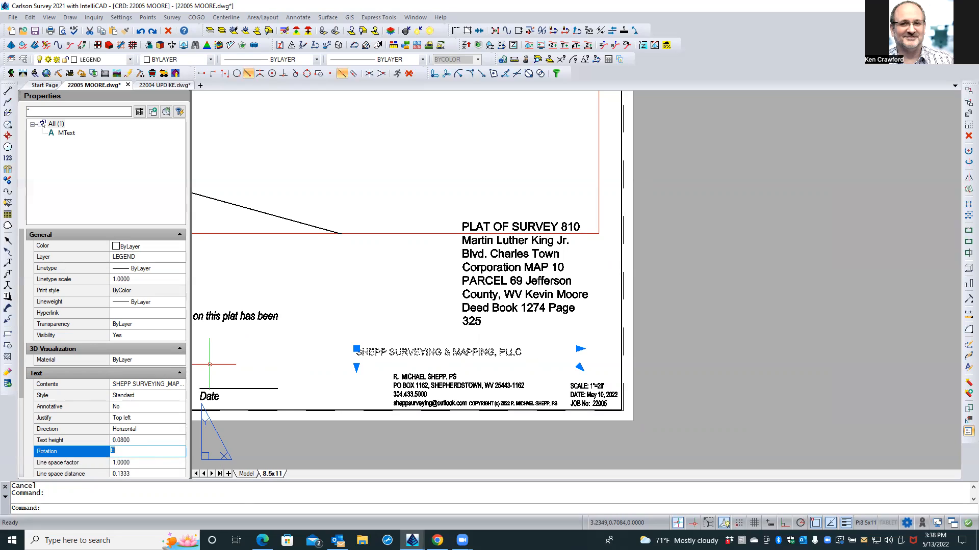
pyautogui.doubleClick(415, 375)
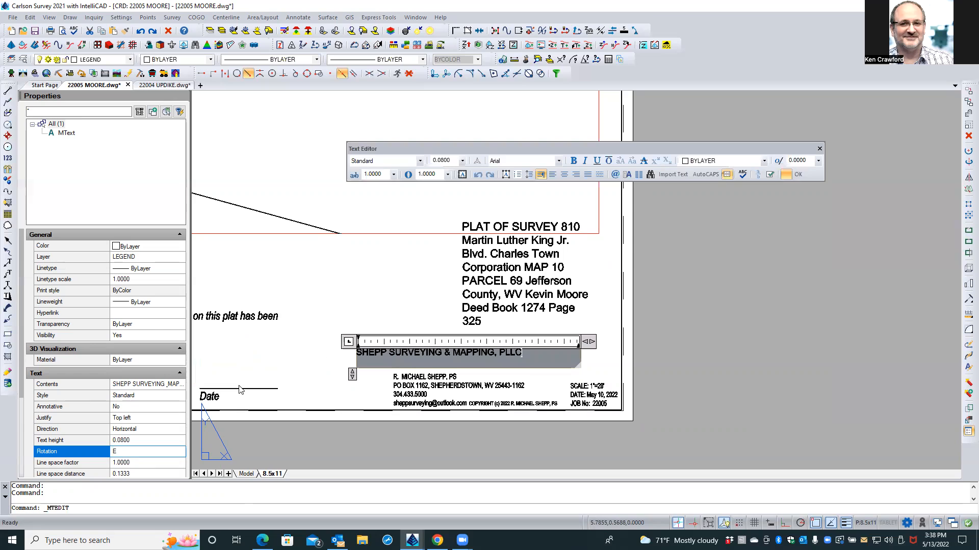
pyautogui.press('Escape')
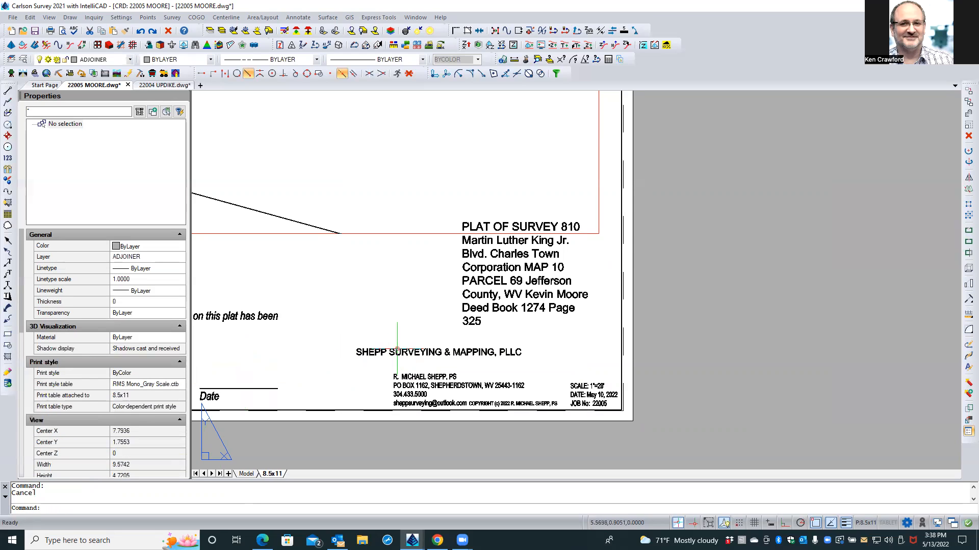
# Browse the available text styles for the SHEPP SURVEYING & MAPPING, PLLC text and the contact details block.
pyautogui.click(397, 350)
pyautogui.click(426, 386)
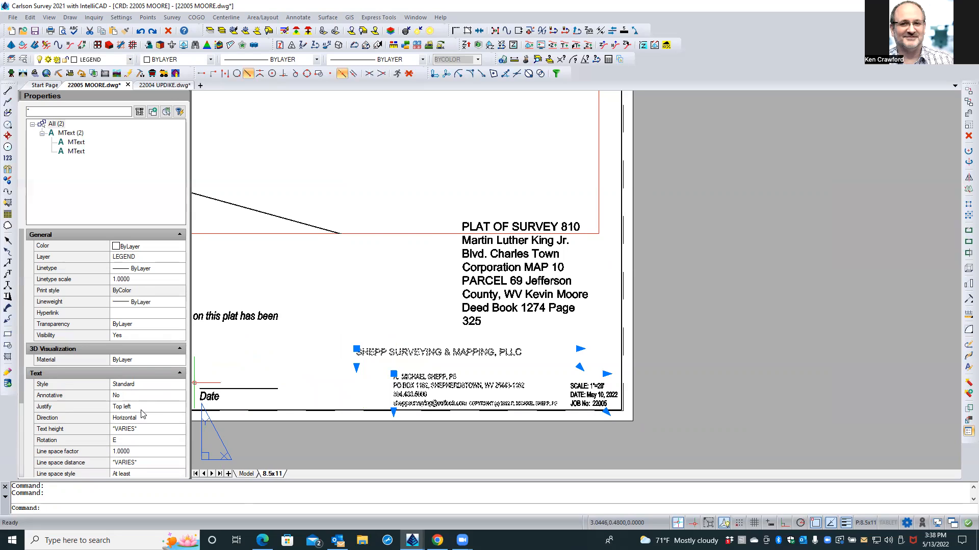
pyautogui.click(153, 386)
pyautogui.click(154, 386)
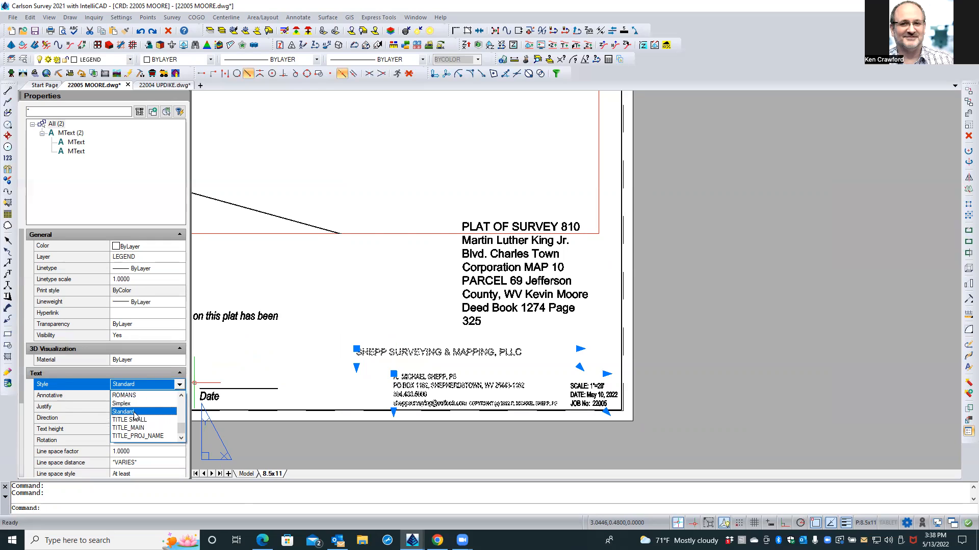
pyautogui.scroll(1, 180, 425)
pyautogui.moveTo(181, 426); pyautogui.dragTo(184, 447)
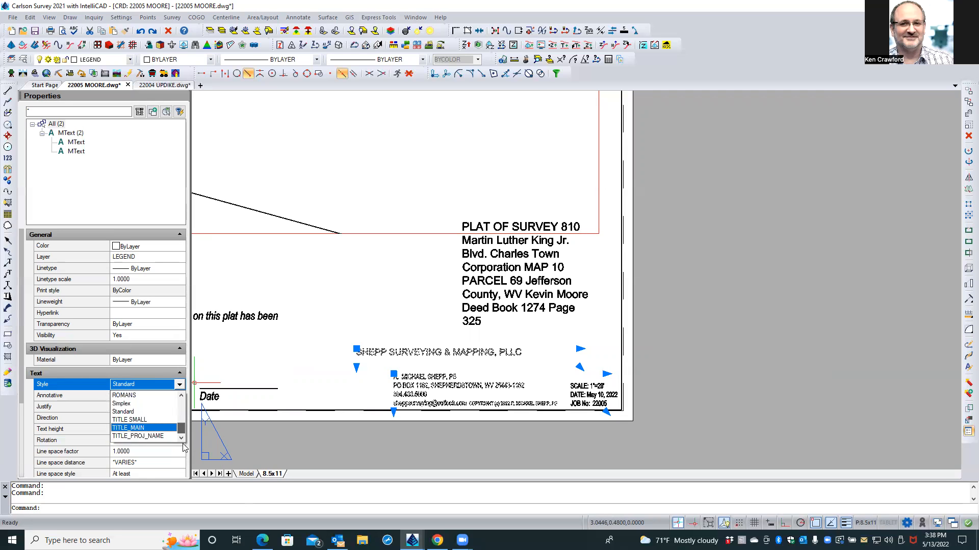
pyautogui.click(181, 395)
pyautogui.click(181, 395)
pyautogui.click(181, 395)
pyautogui.click(181, 395)
pyautogui.click(181, 395)
pyautogui.click(181, 395)
pyautogui.click(181, 395)
pyautogui.click(181, 395)
pyautogui.click(181, 438)
pyautogui.click(181, 438)
pyautogui.click(181, 438)
pyautogui.click(181, 438)
pyautogui.press('Escape')
pyautogui.press('Escape')
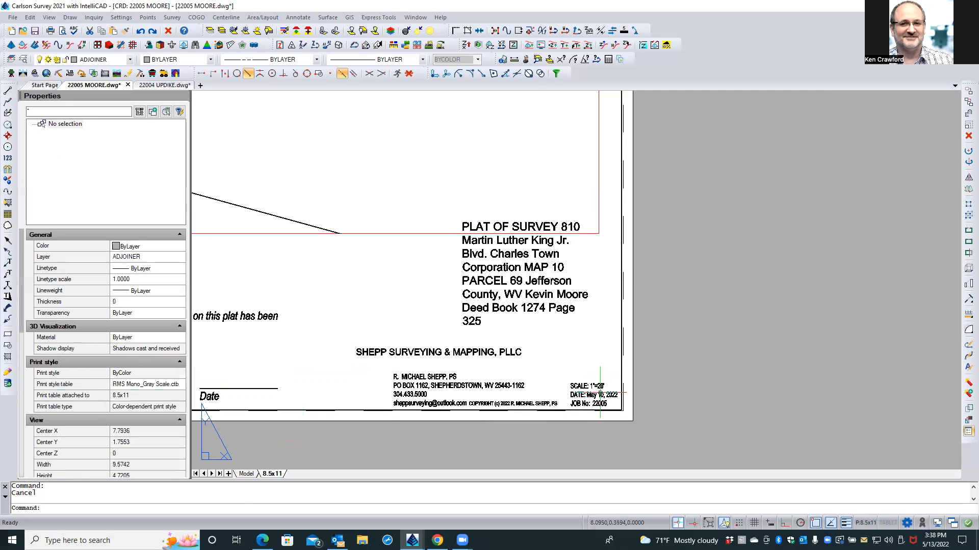
# Check the style of the SCALE, DATE and JOB No notes, and apply TITLE SMALL to the company name and contact details texts.
pyautogui.click(584, 385)
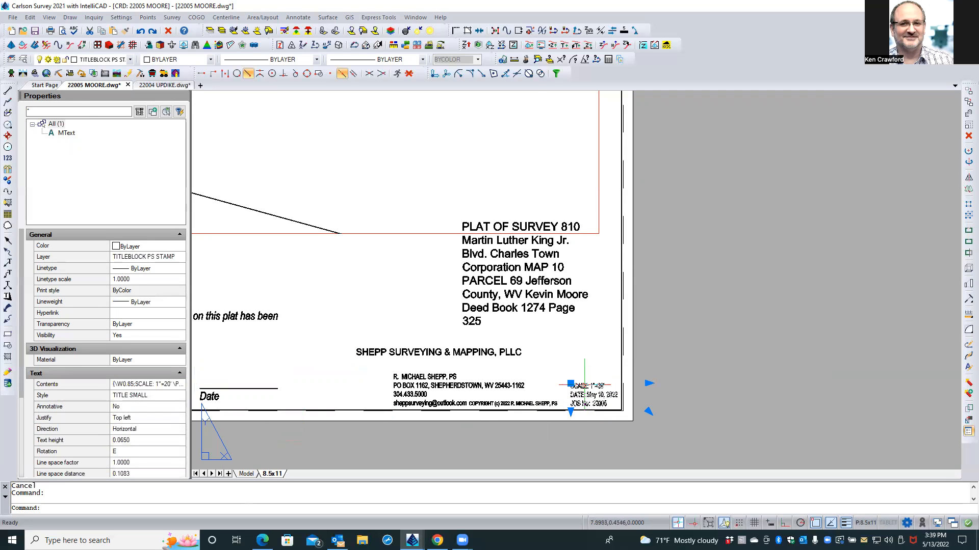
pyautogui.press('Escape')
pyautogui.click(400, 380)
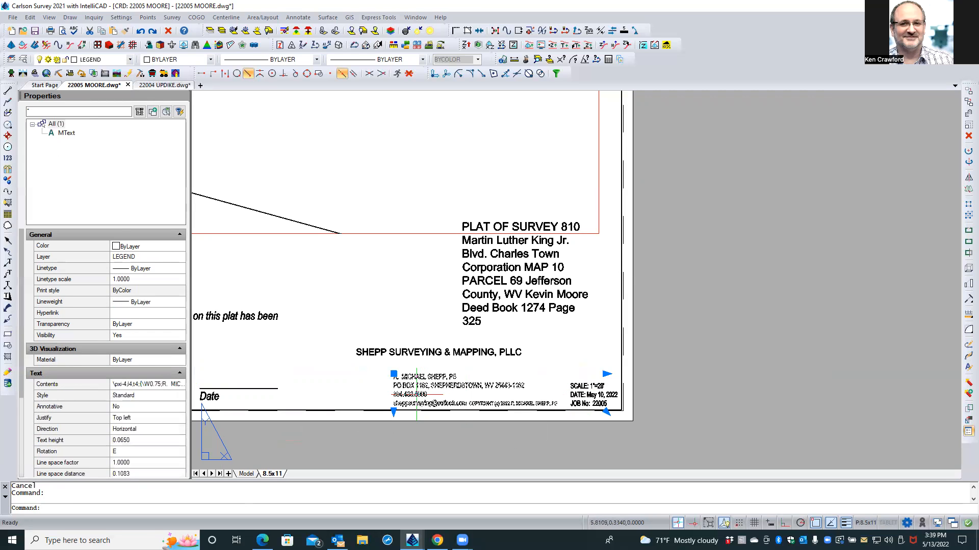
pyautogui.click(394, 352)
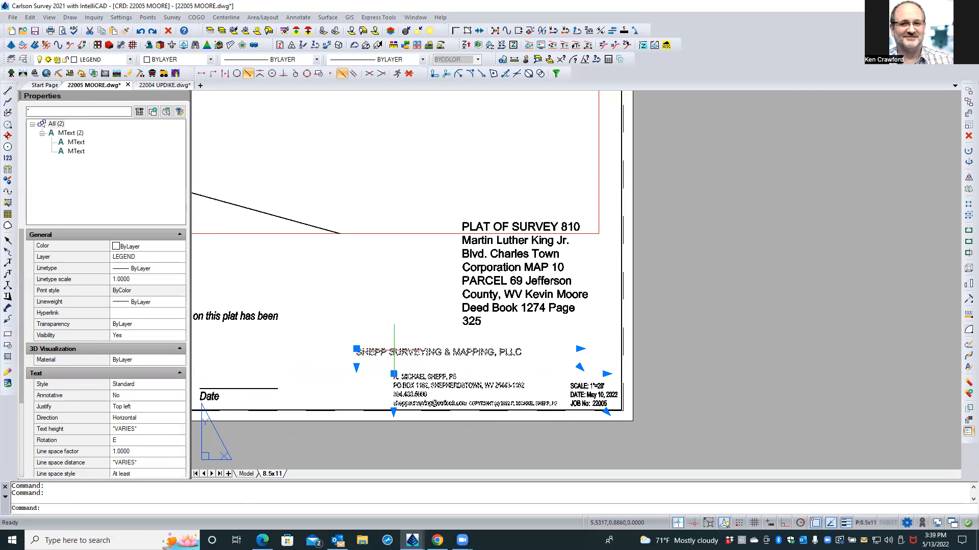
pyautogui.click(156, 389)
pyautogui.click(179, 385)
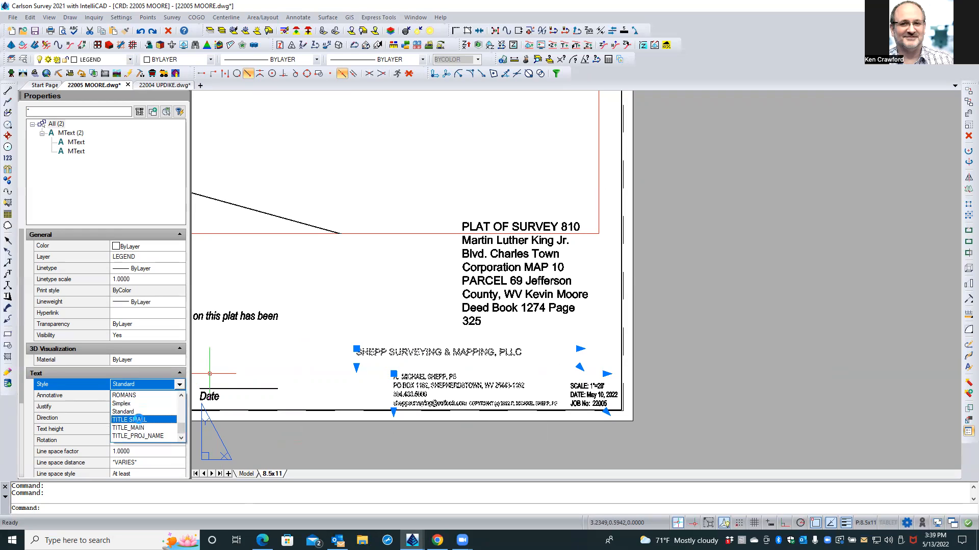
pyautogui.click(130, 420)
pyautogui.press('Escape')
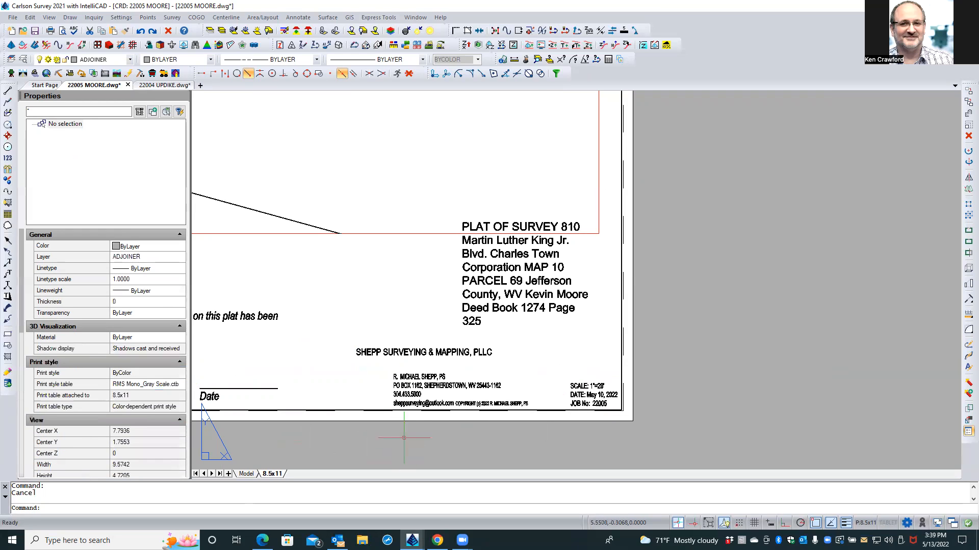
# Join the e-mail and copyright line to the phone number line in the contact details block, separated by a dash.
pyautogui.scroll(1, 458, 398)
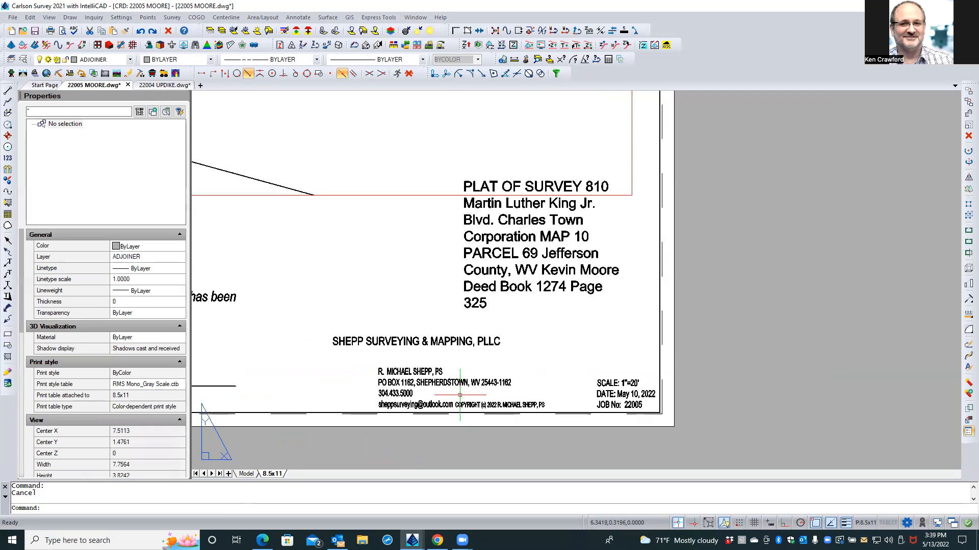
pyautogui.scroll(1, 460, 395)
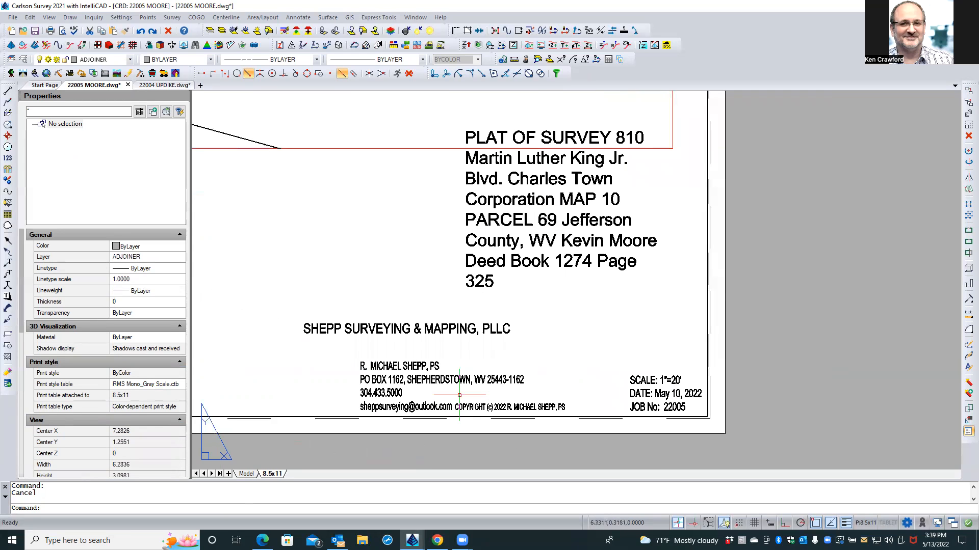
pyautogui.doubleClick(359, 394)
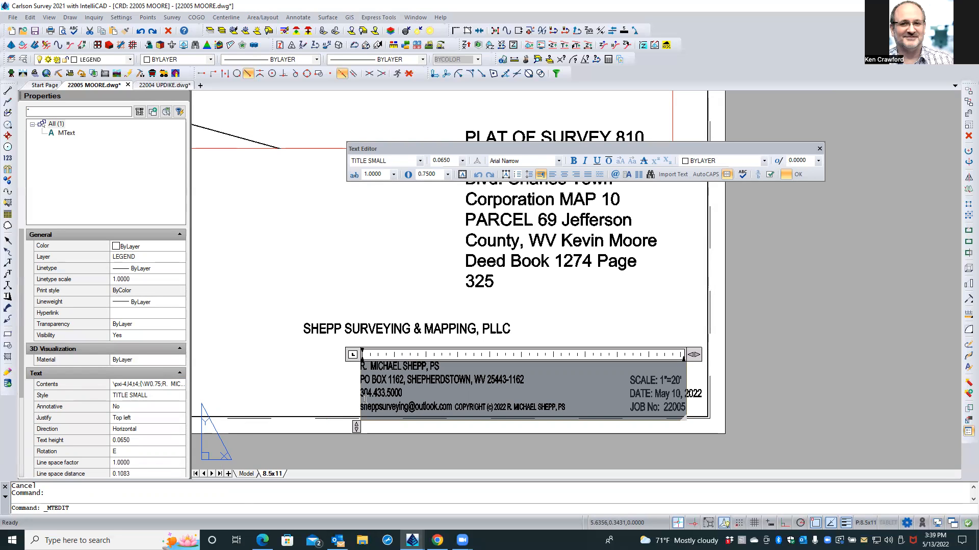
pyautogui.press('Escape')
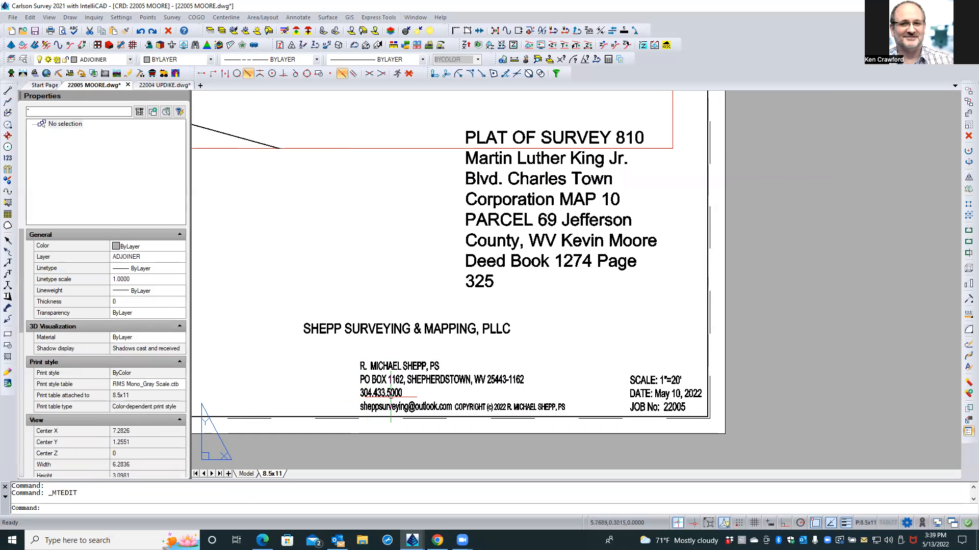
pyautogui.doubleClick(390, 394)
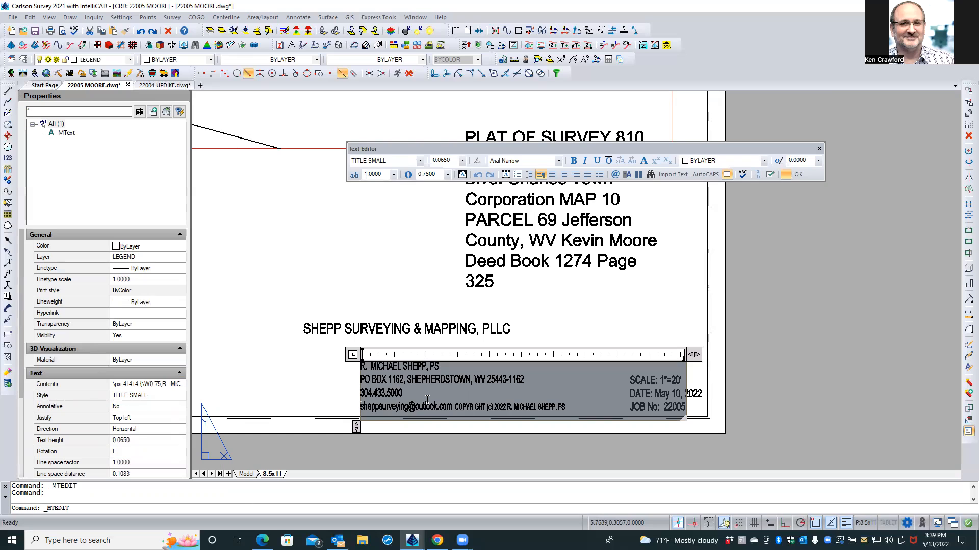
pyautogui.press('Delete')
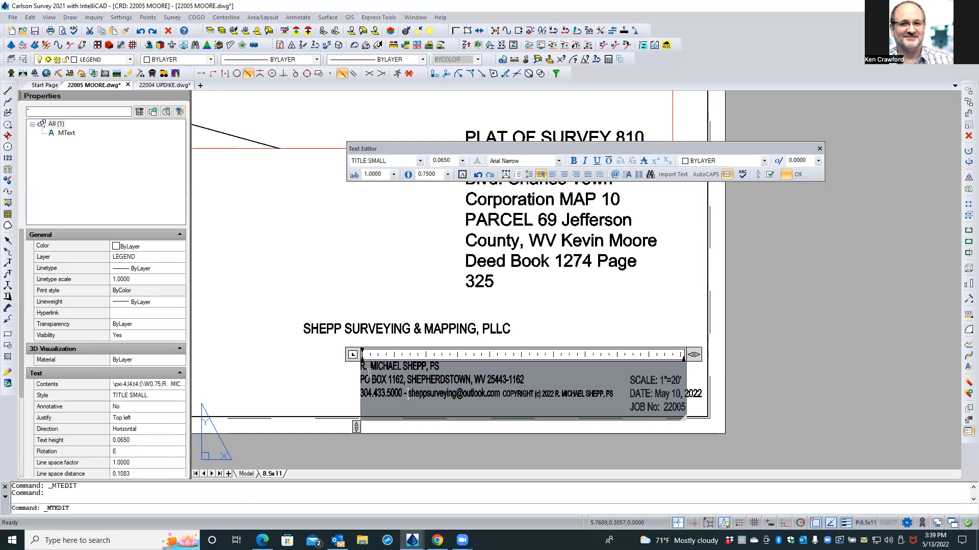
pyautogui.click(312, 375)
# Move the contact details block down and left by about 0.15 units, level with the SCALE, DATE and JOB No notes.
pyautogui.click(368, 383)
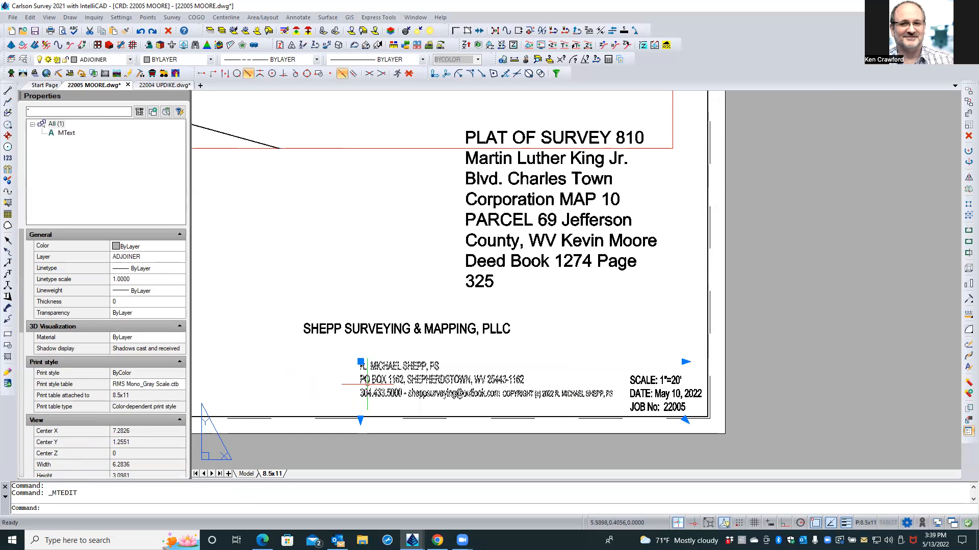
pyautogui.click(360, 362)
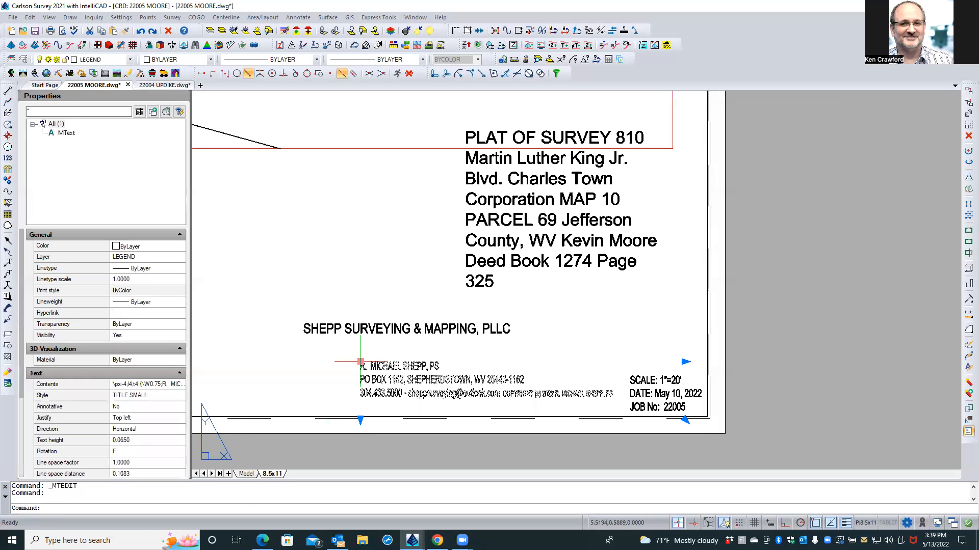
pyautogui.click(360, 361)
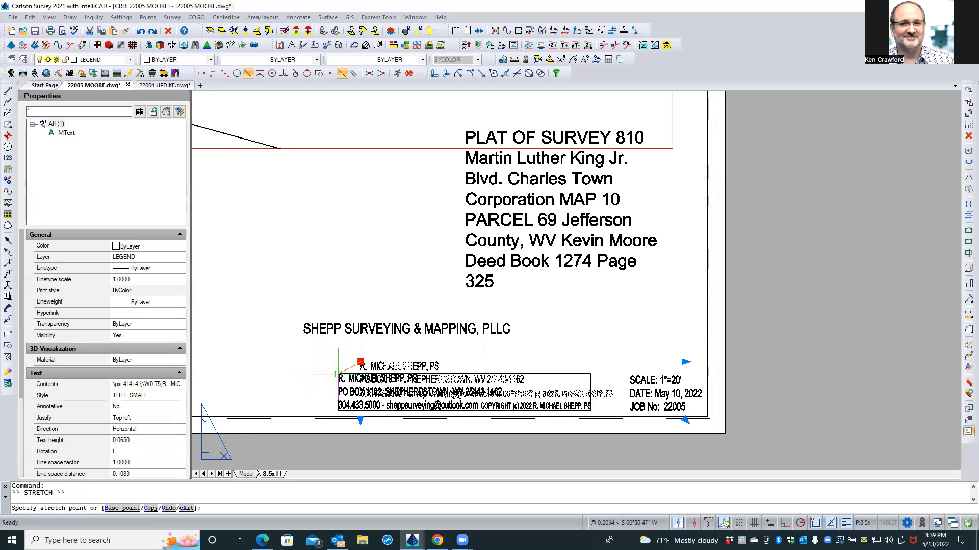
pyautogui.click(348, 376)
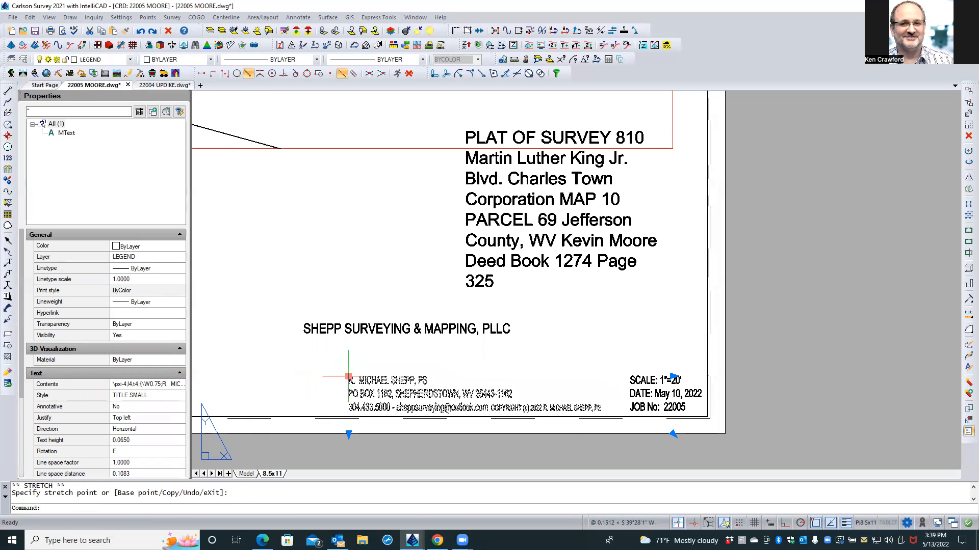
pyautogui.scroll(2, 645, 430)
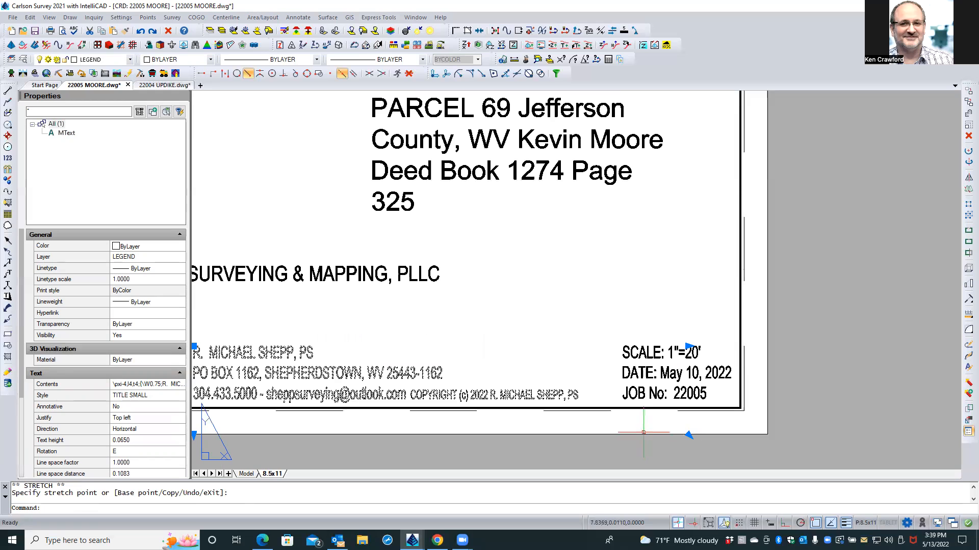
pyautogui.press('Escape')
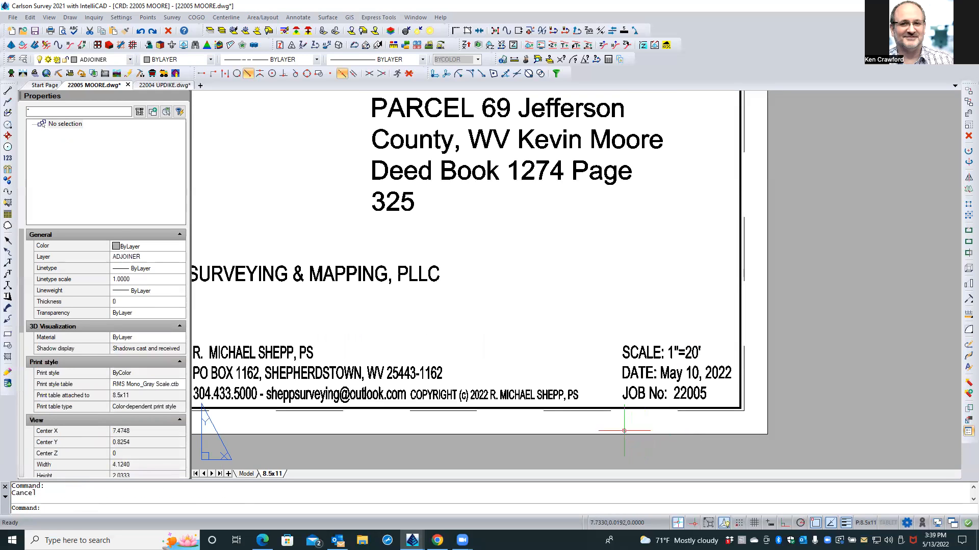
# Make the SCALE:, DATE: and JOB No: labels bold in the notes text, leaving their values in regular weight.
pyautogui.doubleClick(638, 395)
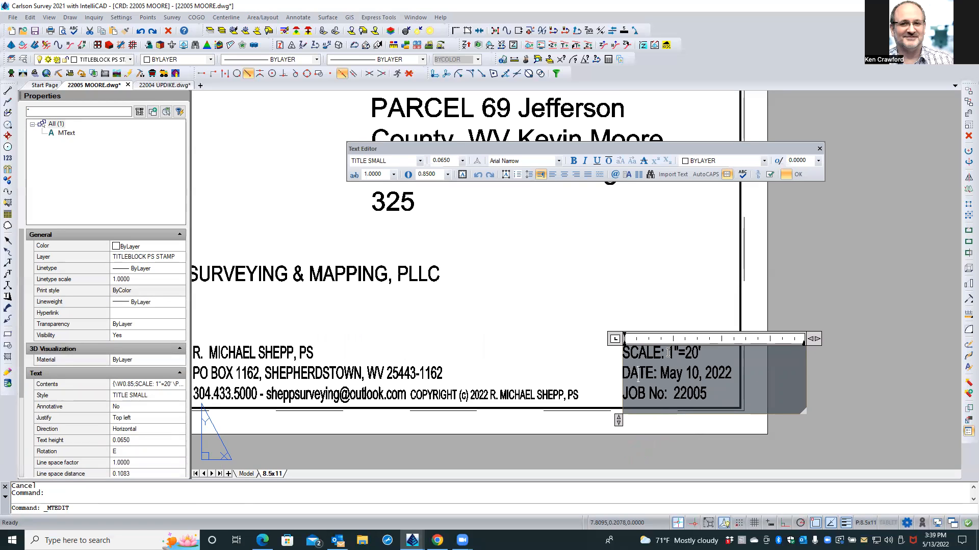
pyautogui.moveTo(663, 353); pyautogui.dragTo(621, 353)
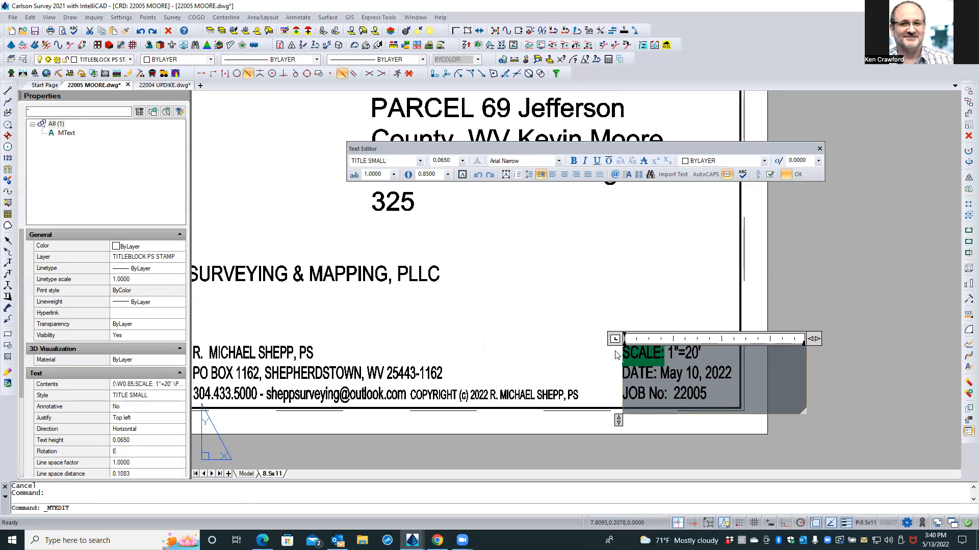
pyautogui.click(572, 161)
pyautogui.moveTo(658, 373); pyautogui.dragTo(622, 374)
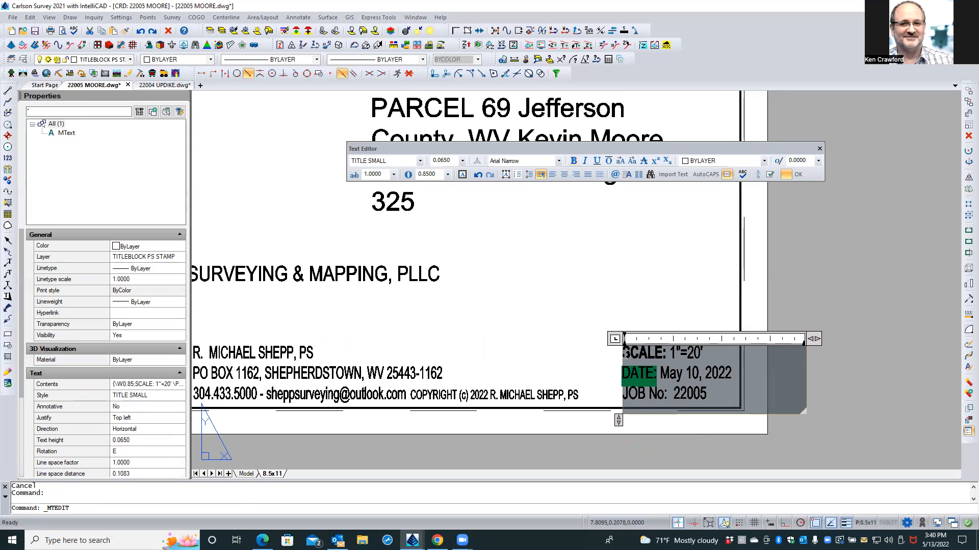
pyautogui.click(572, 161)
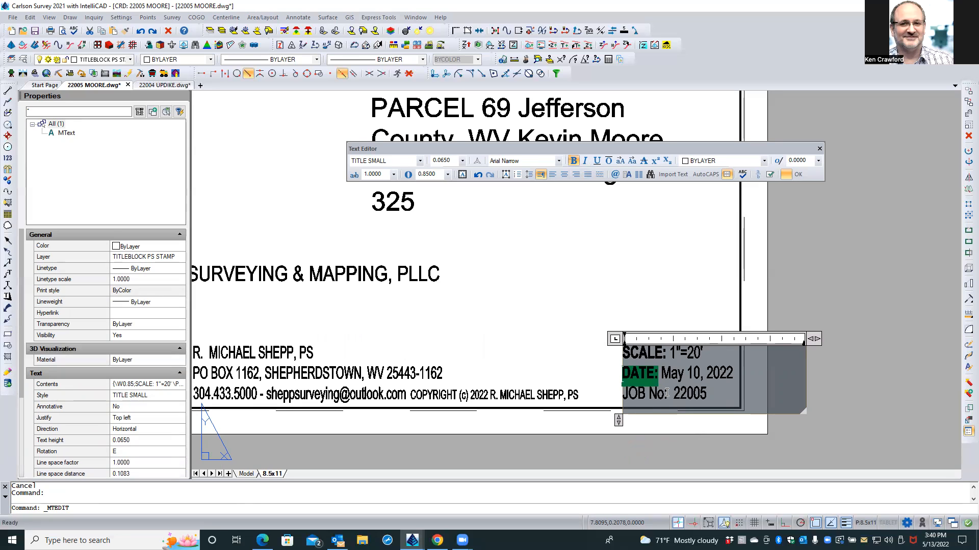
pyautogui.moveTo(667, 393); pyautogui.dragTo(617, 389)
pyautogui.press('Escape')
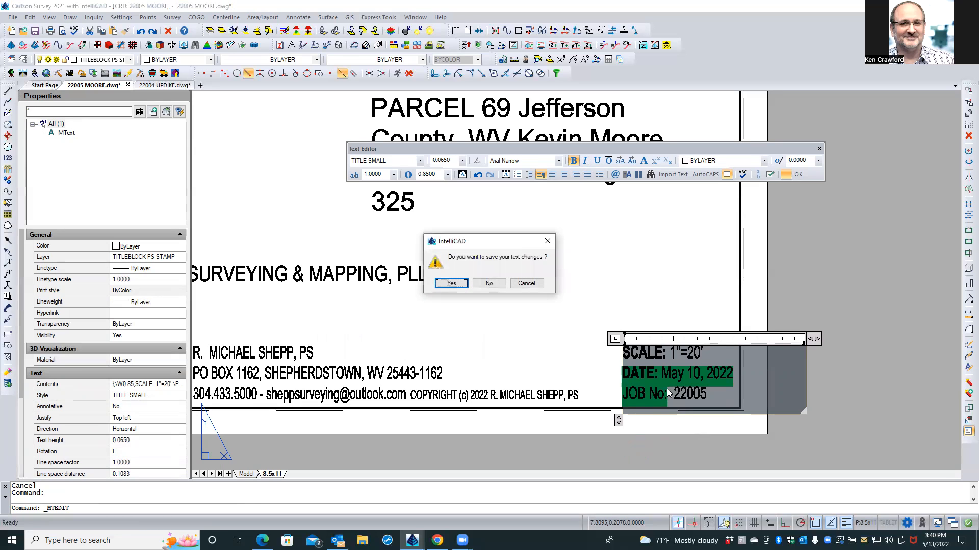
pyautogui.click(525, 283)
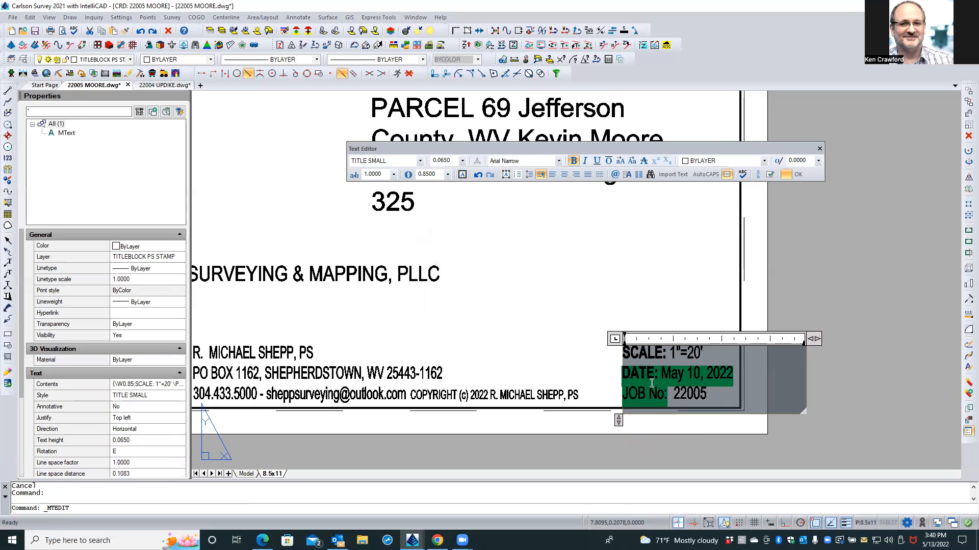
pyautogui.click(671, 395)
pyautogui.moveTo(671, 395); pyautogui.dragTo(627, 396)
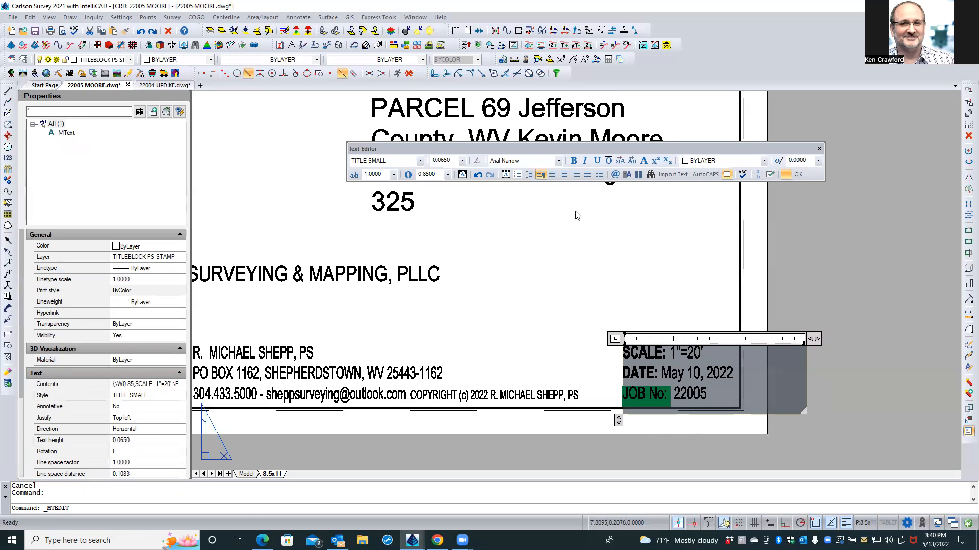
pyautogui.click(573, 161)
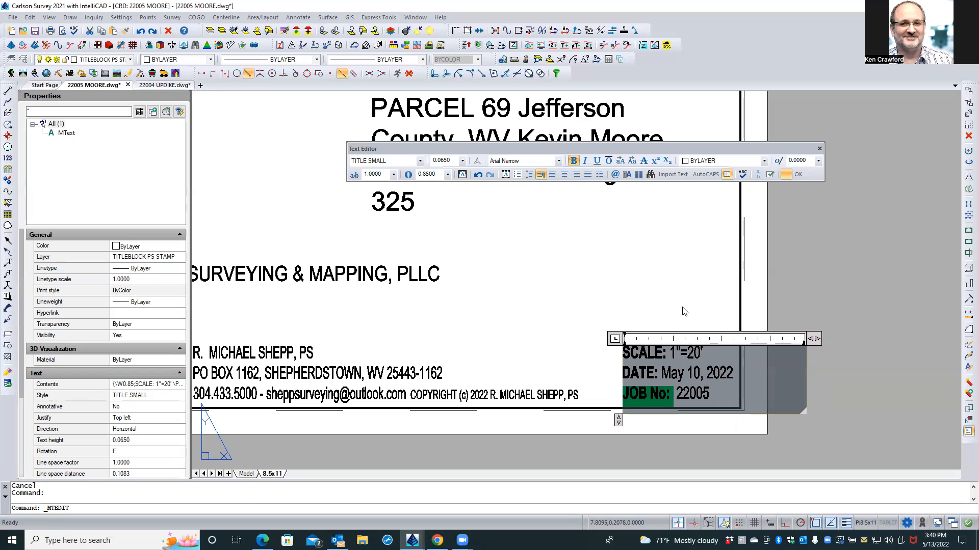
# Finish editing the SCALE, DATE and JOB No notes, and narrow the company name text box to just fit its single line.
pyautogui.click(797, 174)
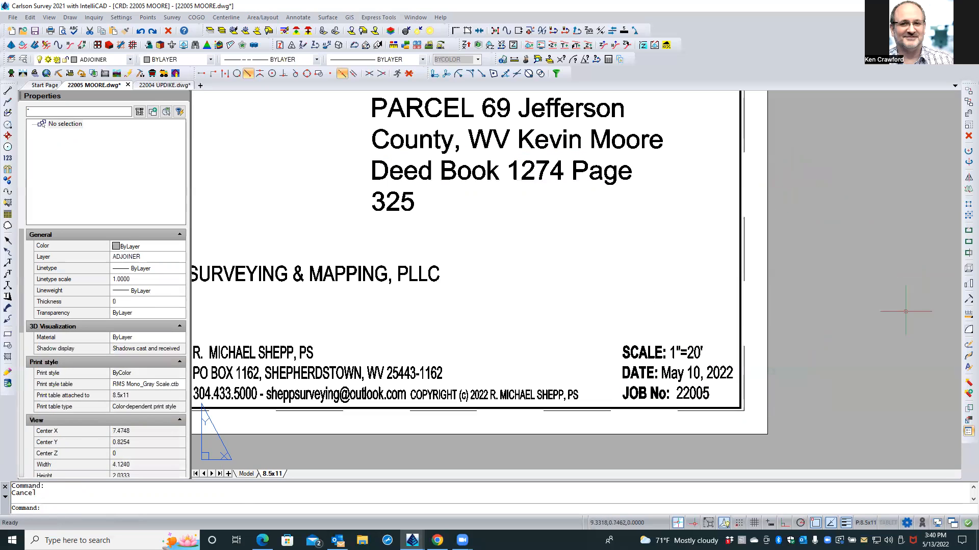
pyautogui.scroll(-1, 859, 322)
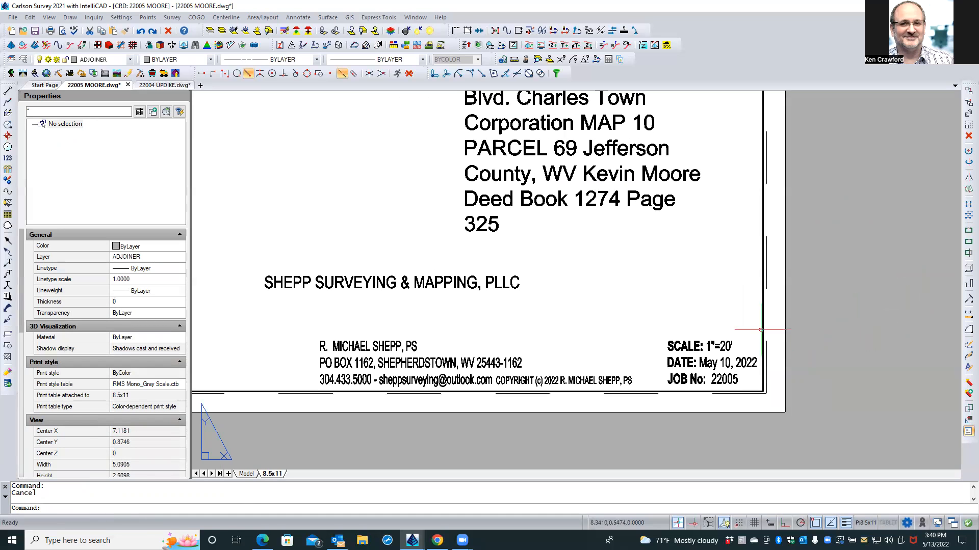
pyautogui.moveTo(561, 356); pyautogui.dragTo(637, 349, button='middle')
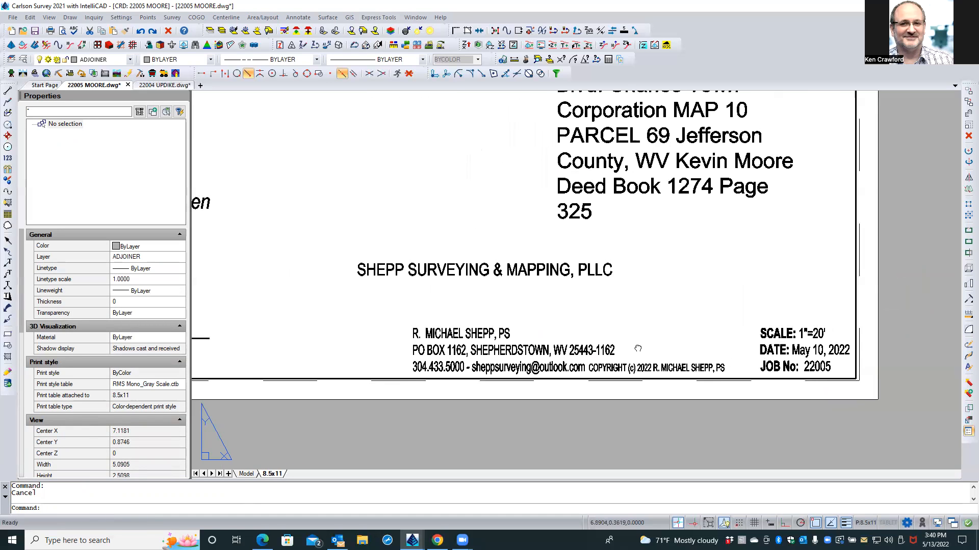
pyautogui.click(499, 271)
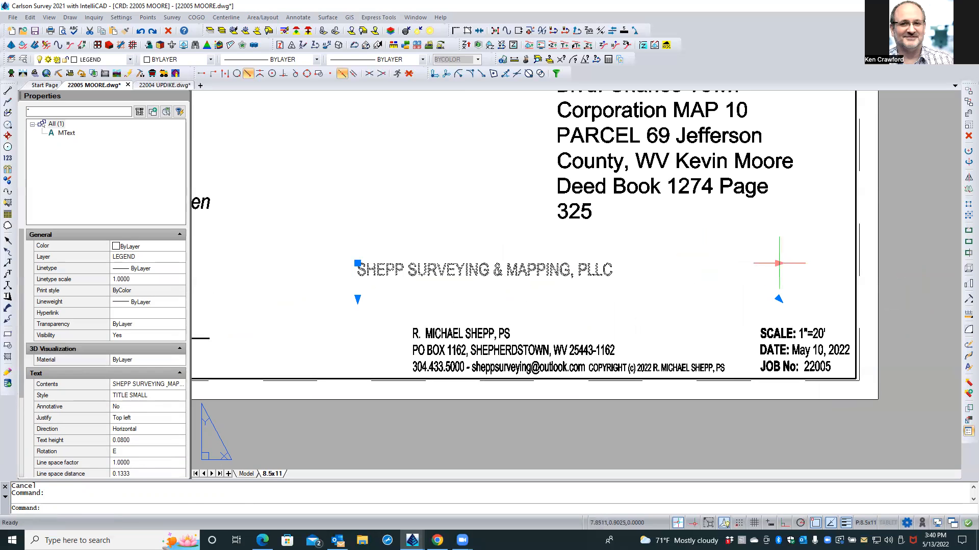
pyautogui.click(779, 264)
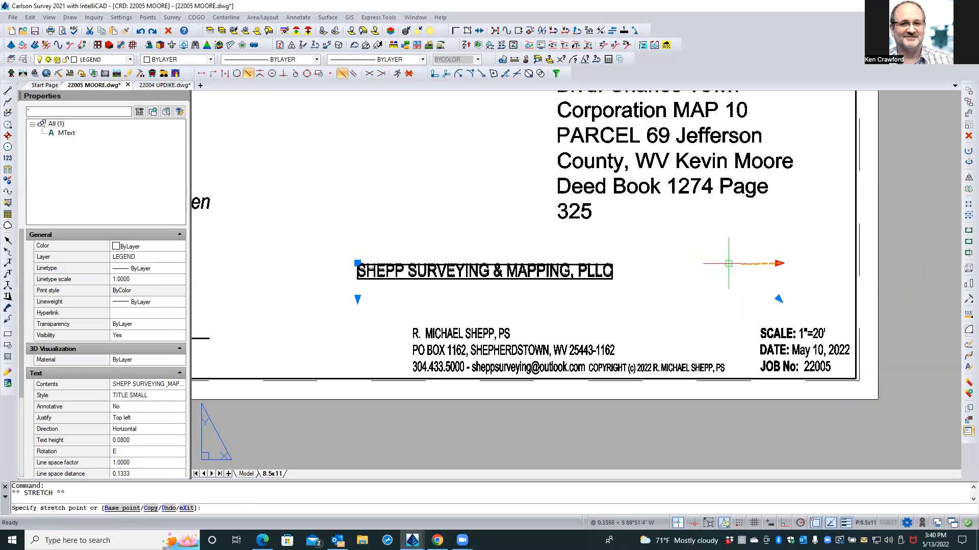
pyautogui.click(611, 263)
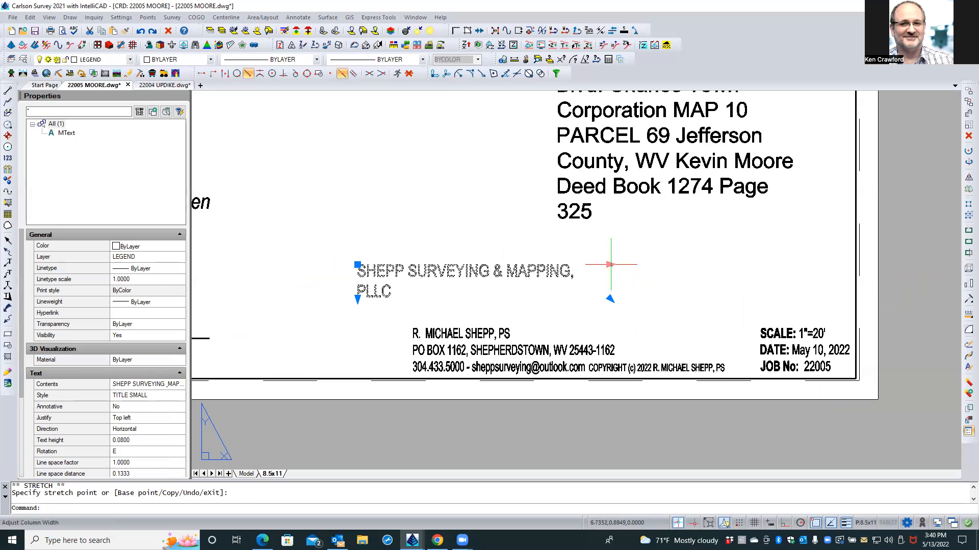
pyautogui.click(611, 264)
pyautogui.click(618, 260)
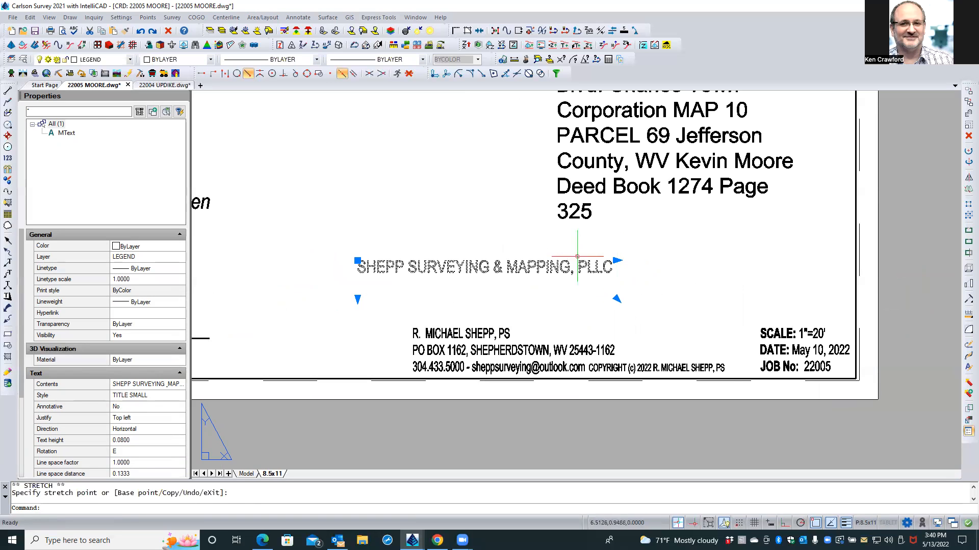
# Move the company name text down and right by about 0.45 units, placing it directly above the contact details block.
pyautogui.click(357, 260)
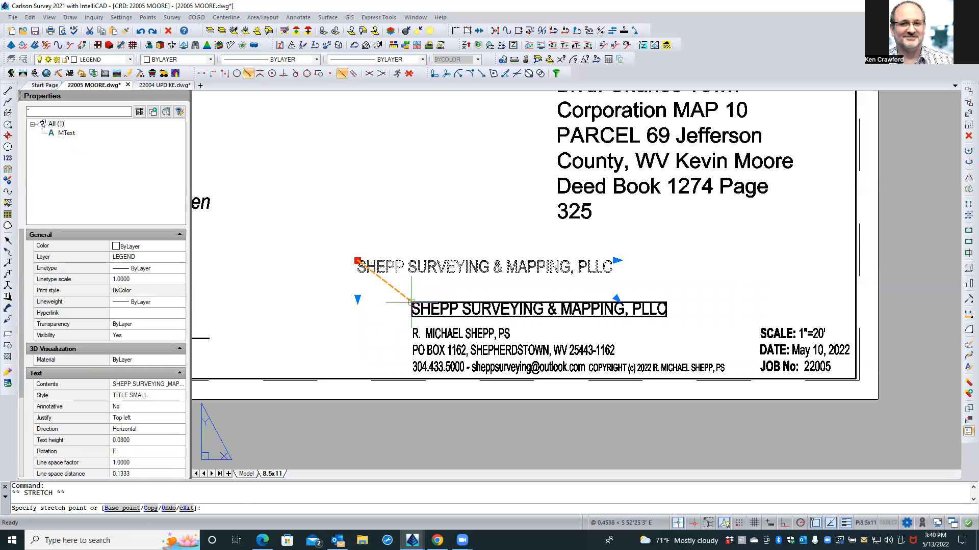
pyautogui.click(411, 302)
pyautogui.doubleClick(413, 308)
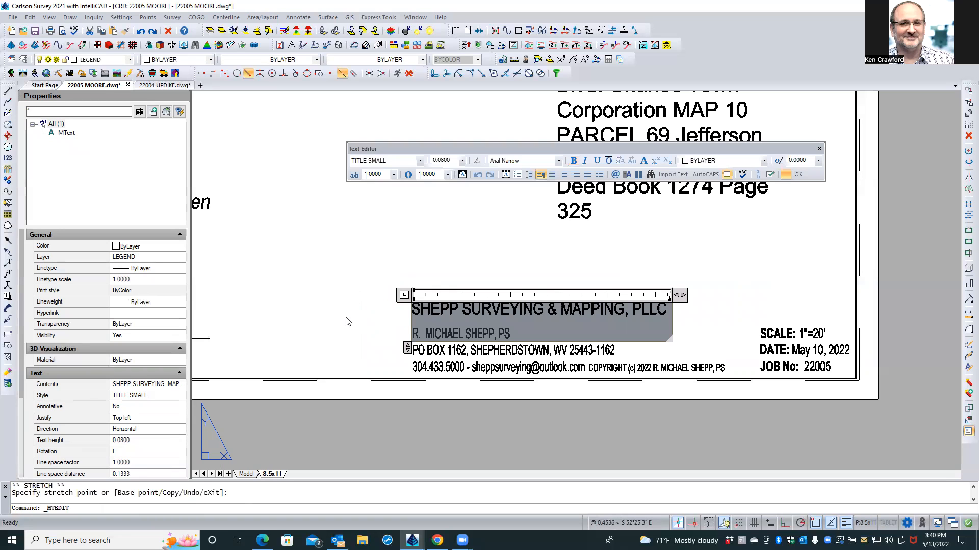
pyautogui.press('Escape')
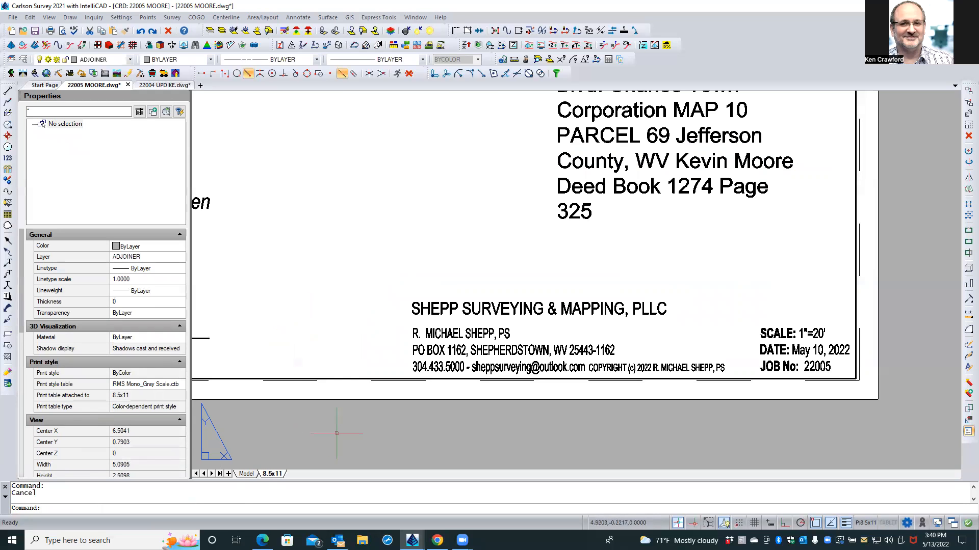
pyautogui.scroll(3, 416, 335)
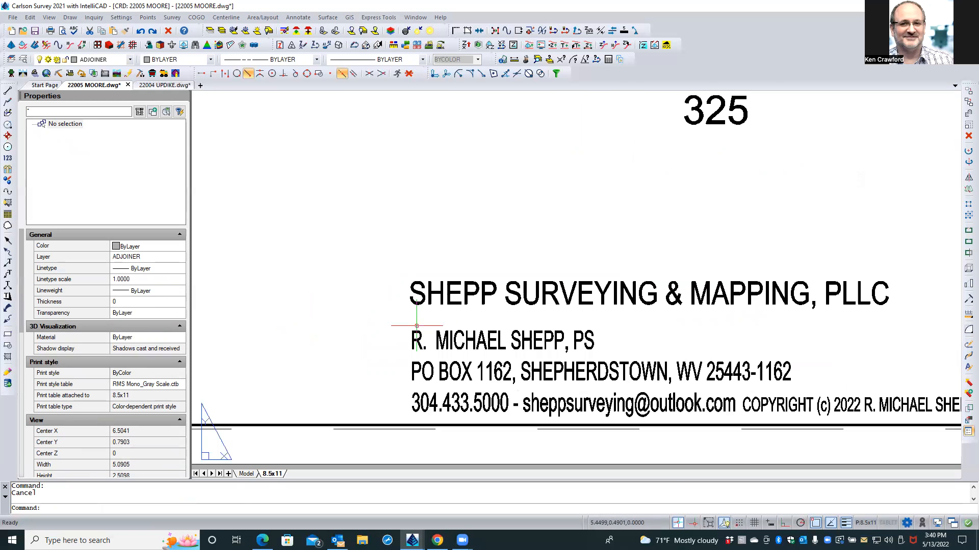
# Nudge the company name down by about 0.04 units, closer to the contact details and flush with their left edge.
pyautogui.click(419, 280)
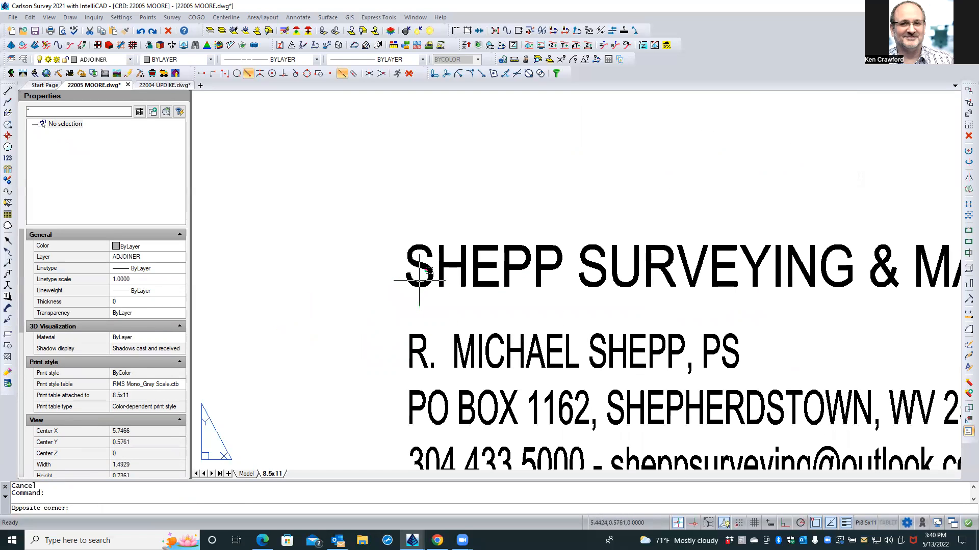
pyautogui.click(419, 283)
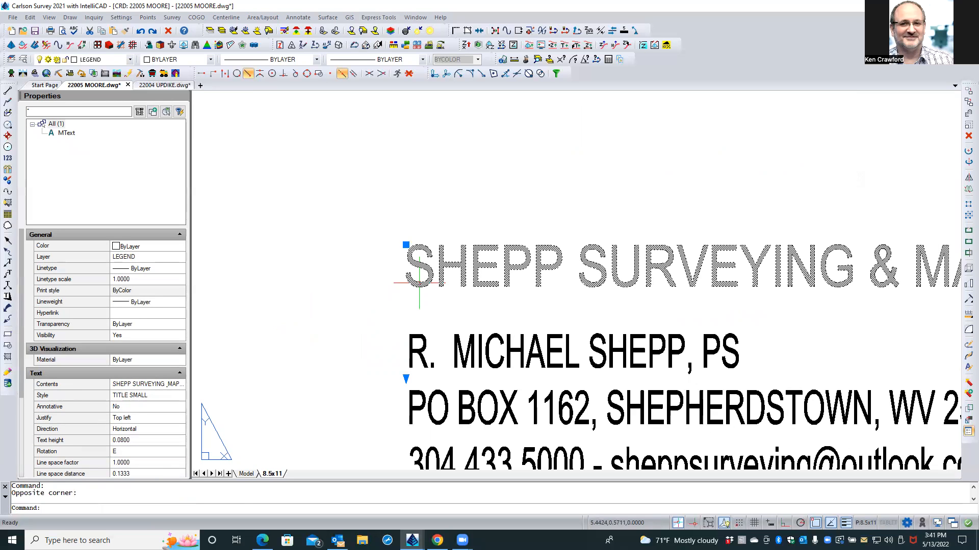
pyautogui.click(406, 245)
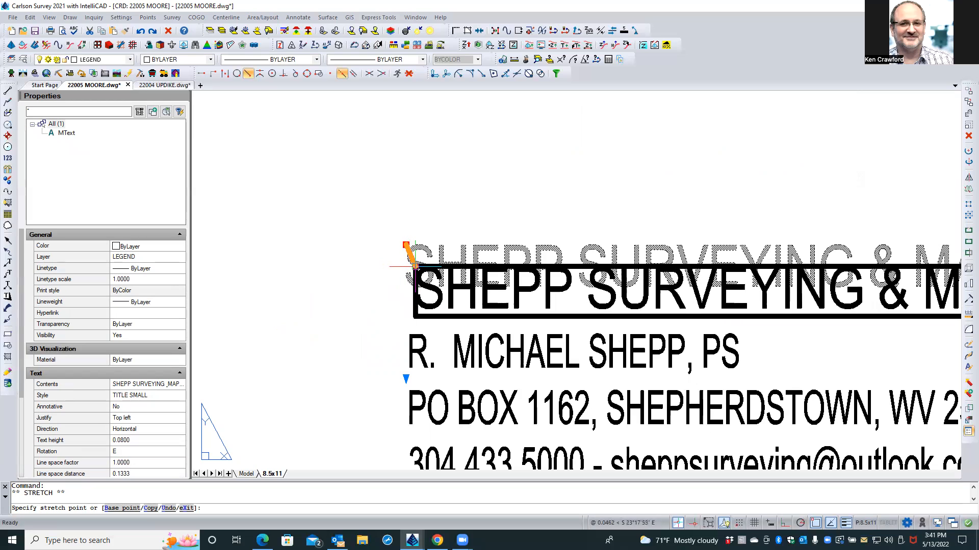
pyautogui.press('Escape')
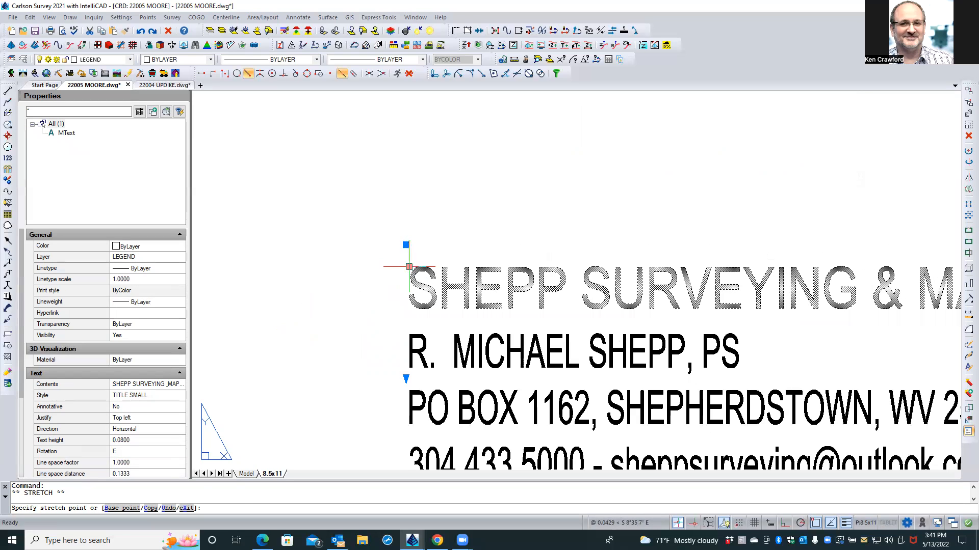
pyautogui.press('Escape')
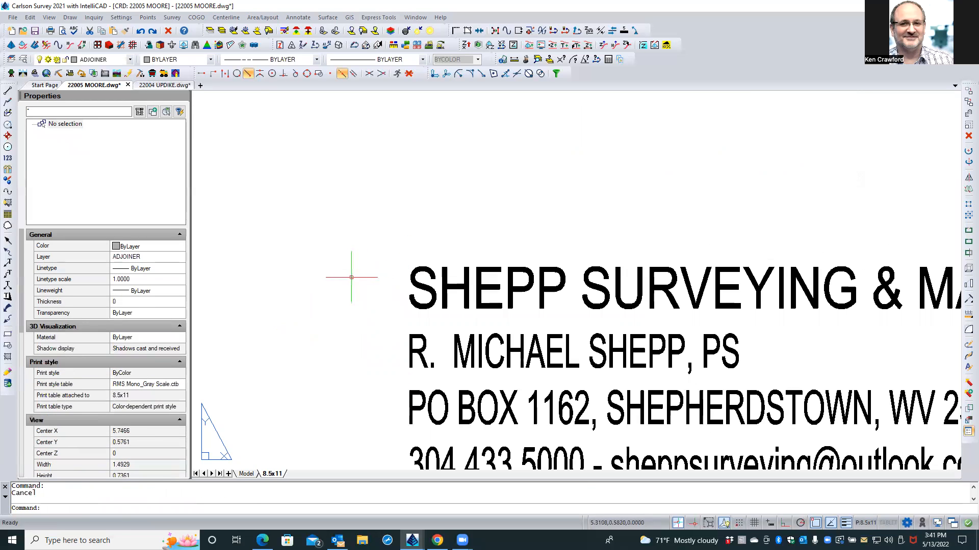
# Set the text height of the PLAT OF SURVEY title text to 0.08.
pyautogui.scroll(-3, 331, 280)
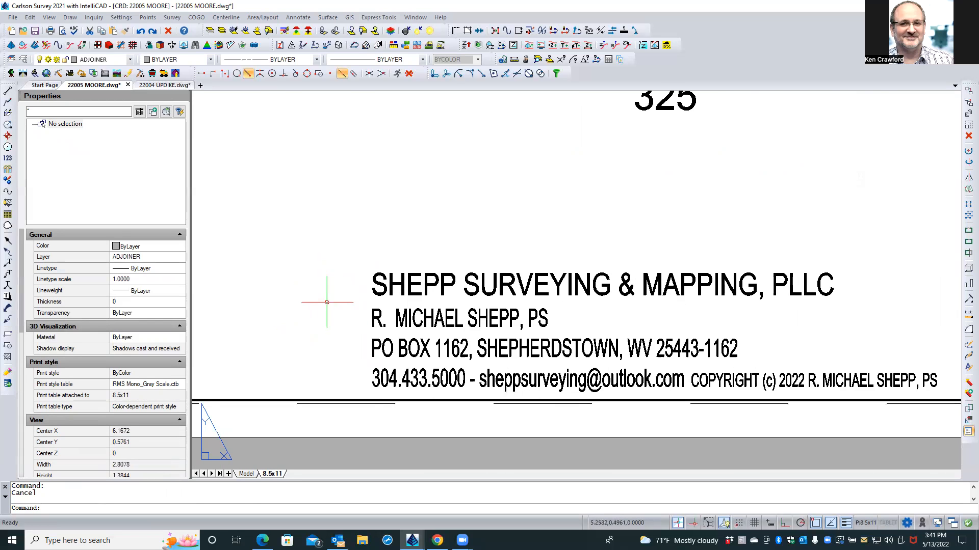
pyautogui.scroll(-1, 327, 302)
pyautogui.scroll(-1, 327, 302)
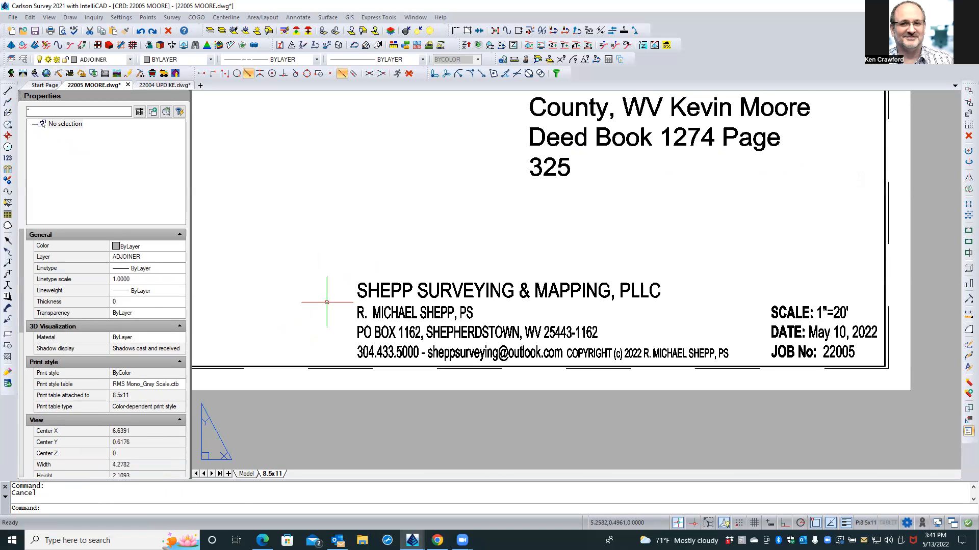
pyautogui.scroll(-1, 393, 408)
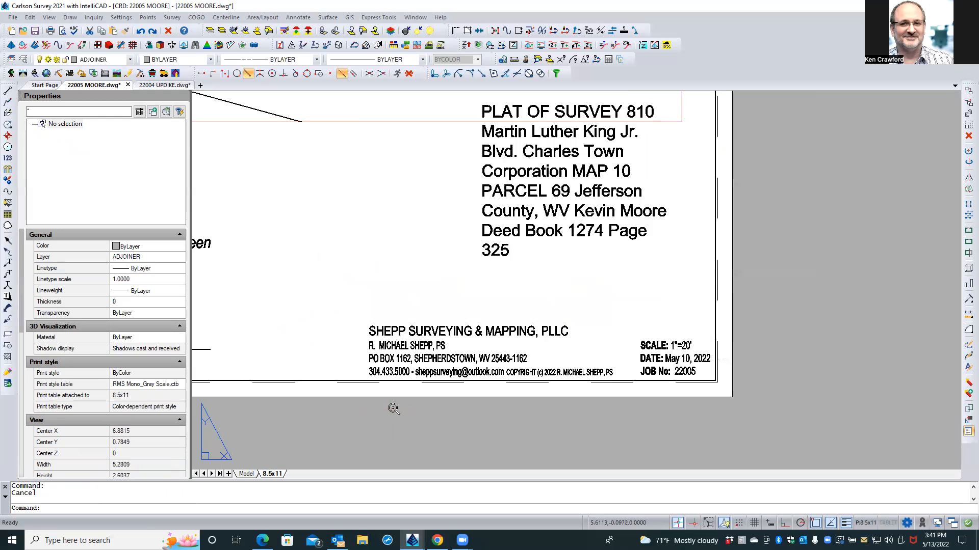
pyautogui.scroll(-1, 394, 409)
pyautogui.click(481, 266)
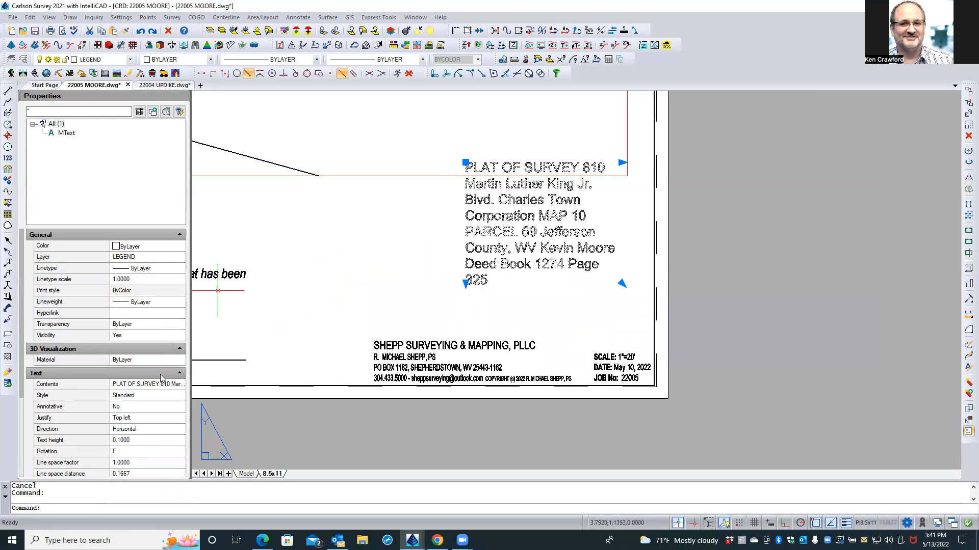
pyautogui.click(144, 440)
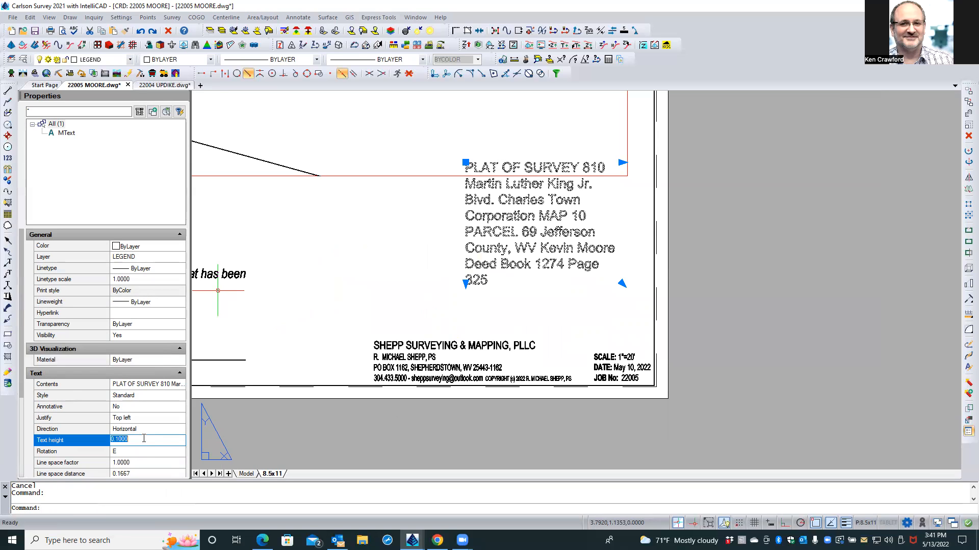
pyautogui.write('.08')
pyautogui.press('Tab')
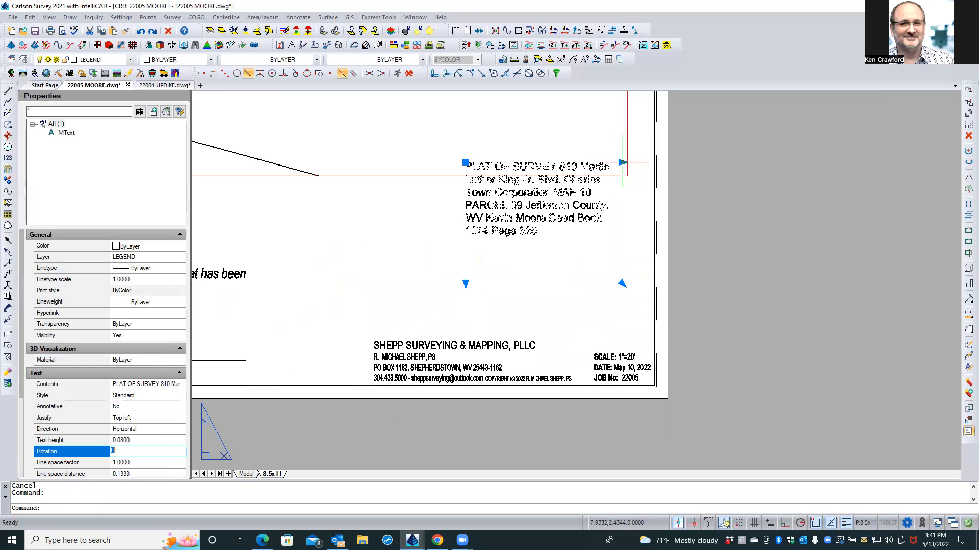
# Widen the PLAT OF SURVEY text box to about twice its width, past the right border line, and shift it slightly down.
pyautogui.click(623, 162)
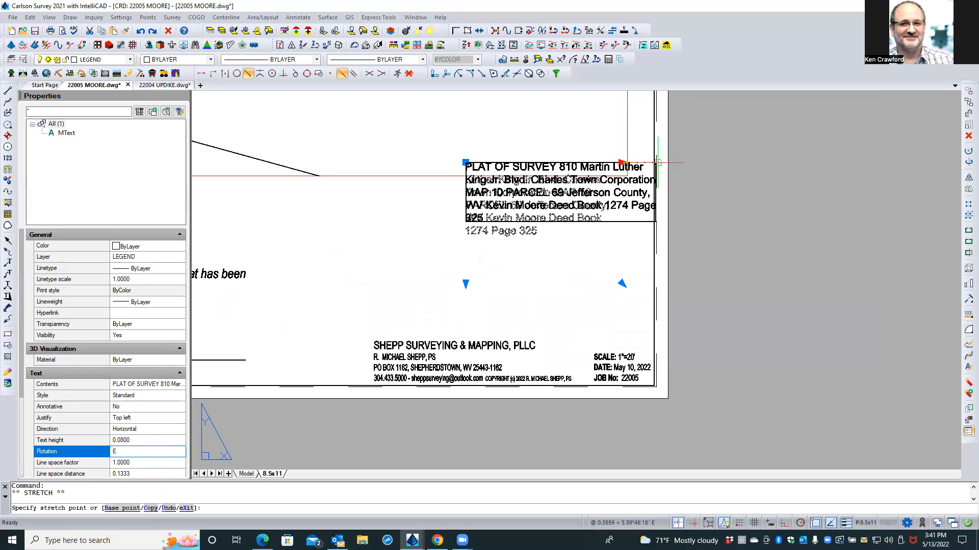
pyautogui.click(729, 180)
pyautogui.click(730, 181)
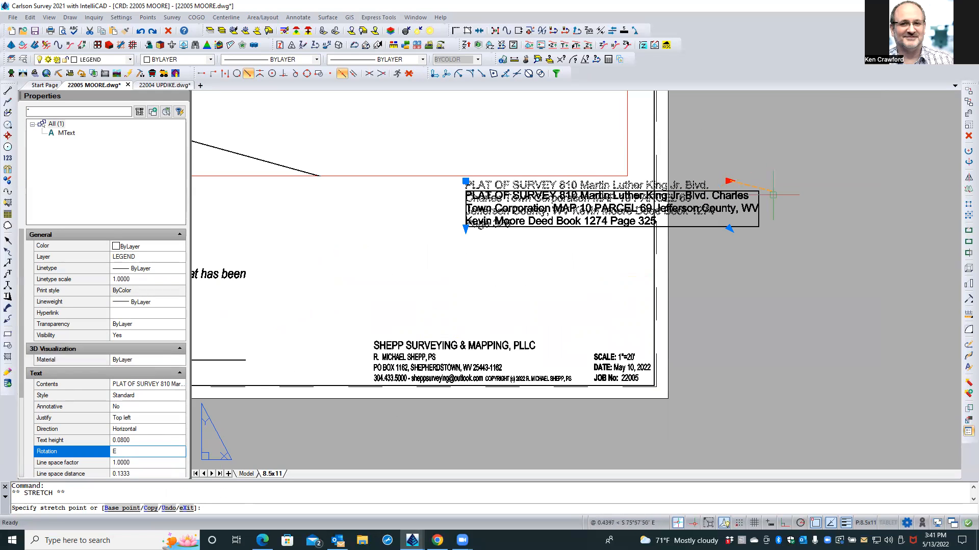
pyautogui.click(798, 209)
pyautogui.rightClick(798, 208)
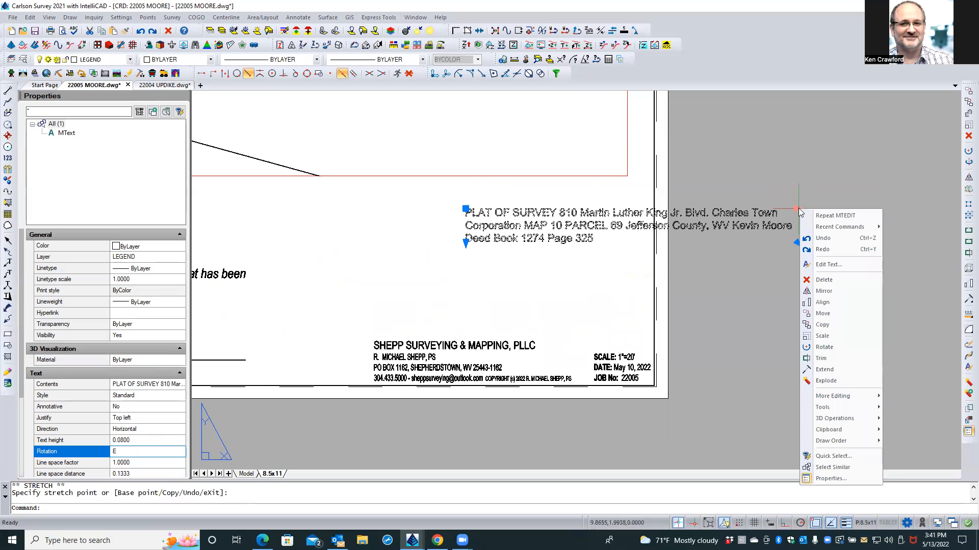
pyautogui.press('Escape')
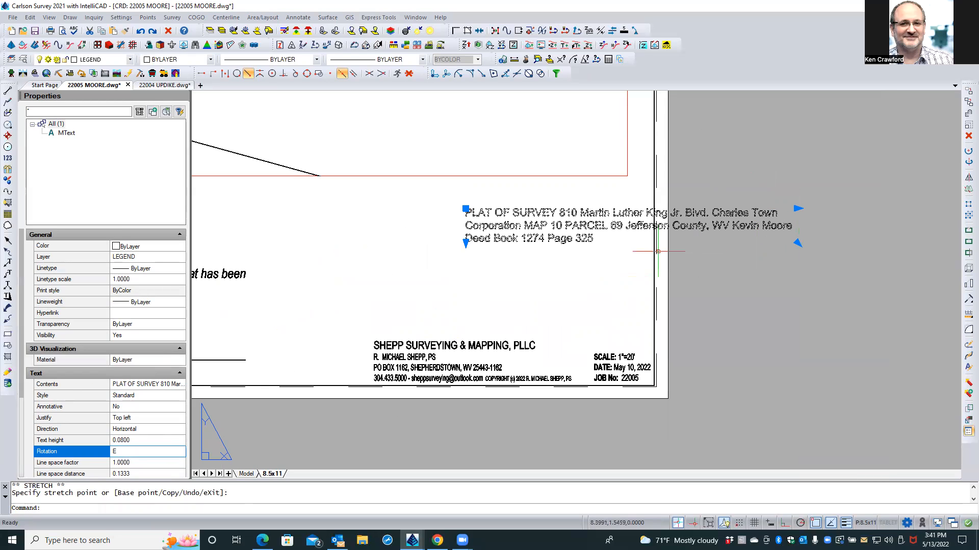
pyautogui.press('Escape')
# Put PLAT OF SURVEY, the street address and Charles Town Corporation MAP 10 PARCEL 69 on separate lines in the title text.
pyautogui.doubleClick(556, 228)
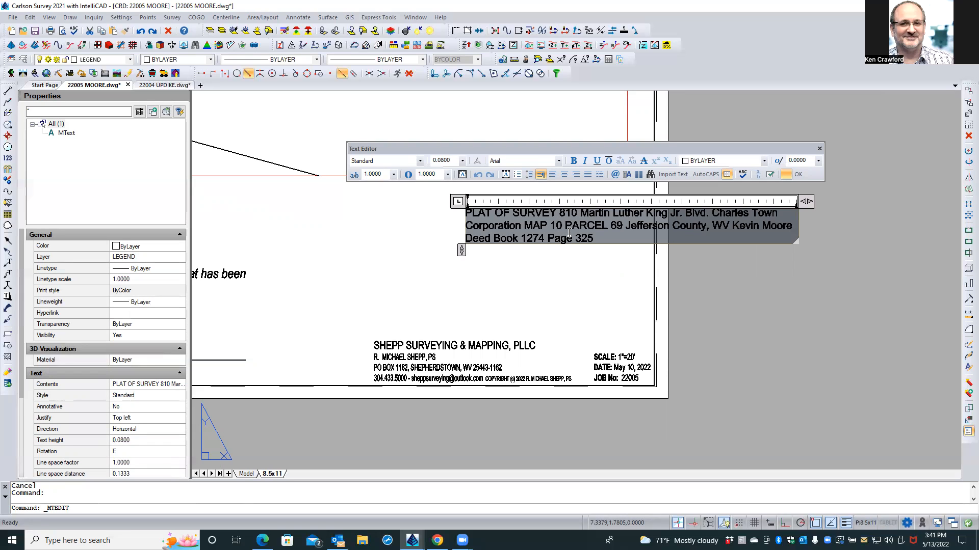
pyautogui.press('Return')
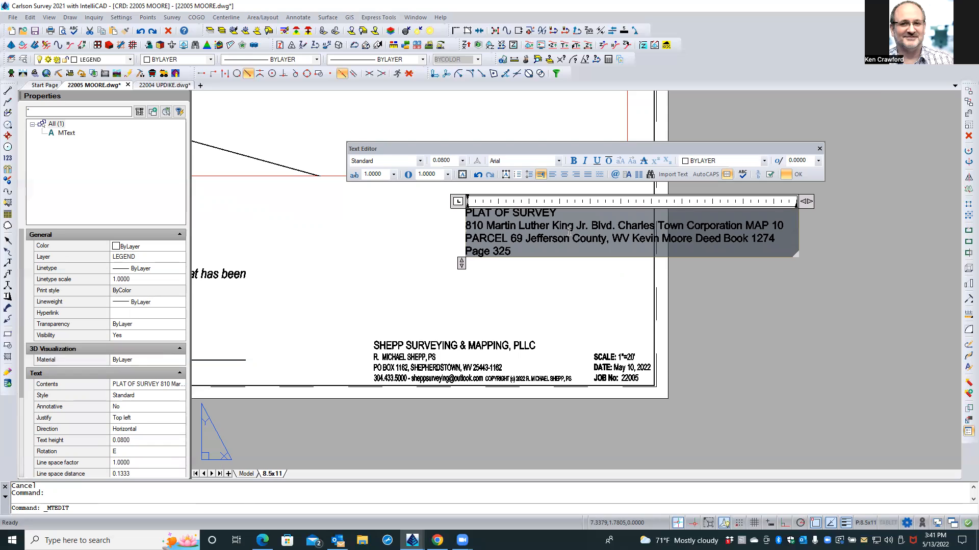
pyautogui.click(620, 226)
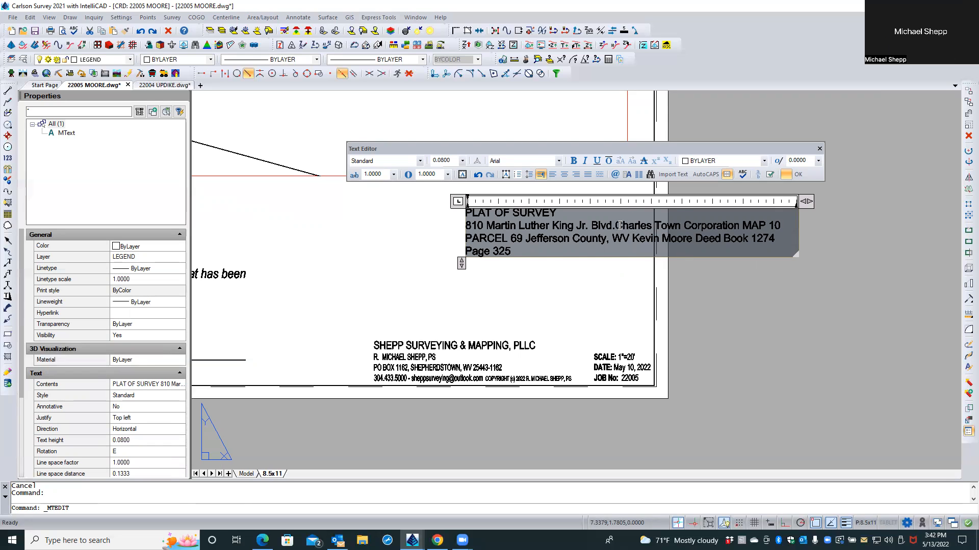
pyautogui.press('Return')
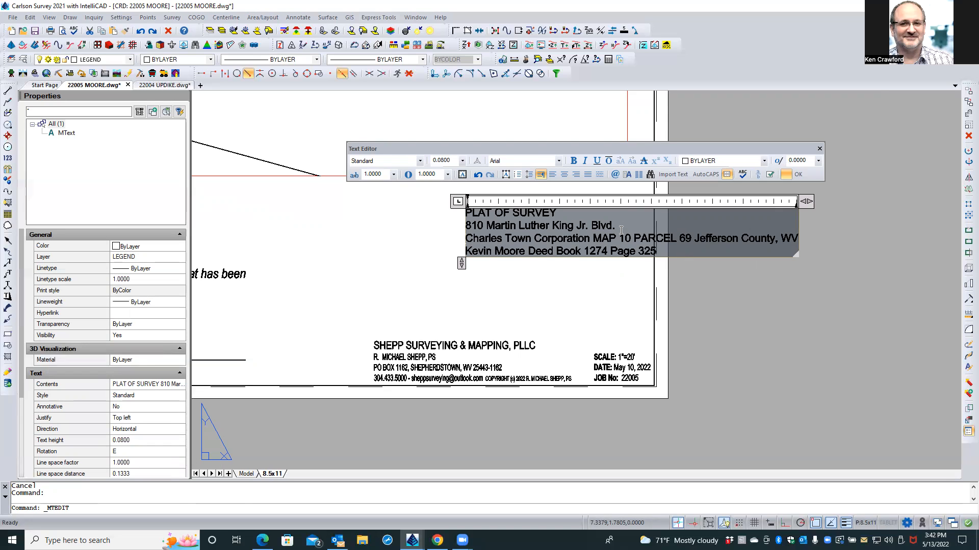
pyautogui.click(695, 237)
pyautogui.press('Return')
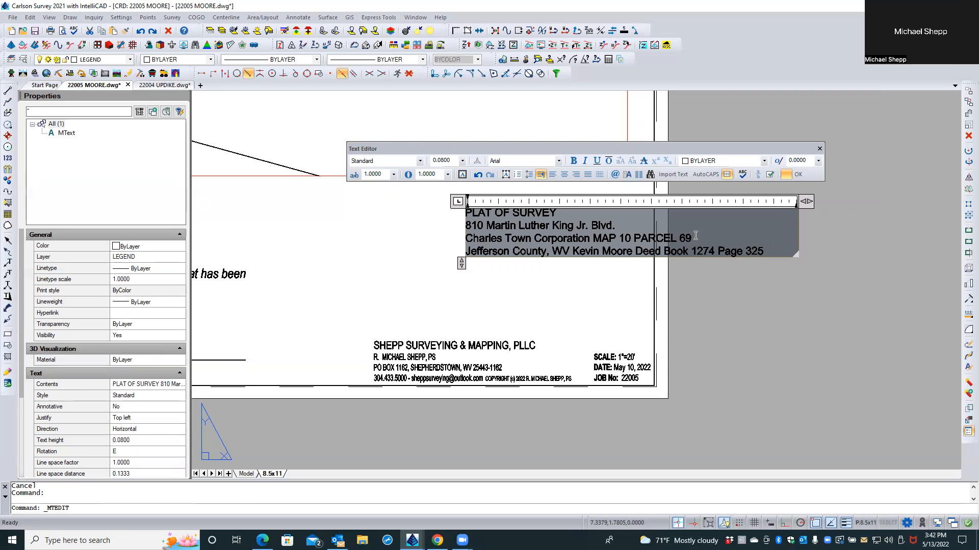
# Put Jefferson County, WV, the owner's name and Deed Book 1274 Page 325 on separate lines in the title text.
pyautogui.click(573, 250)
pyautogui.press('Return')
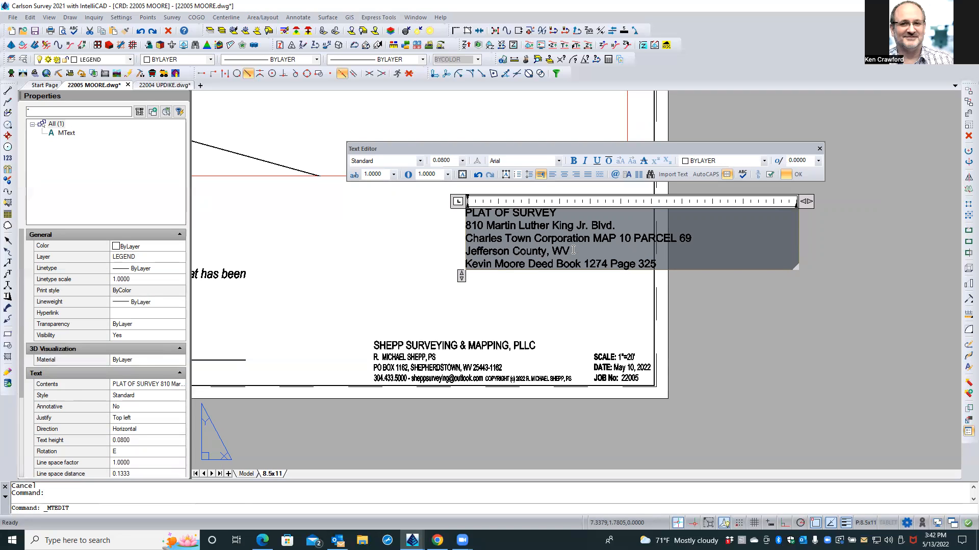
pyautogui.click(527, 257)
pyautogui.press('Return')
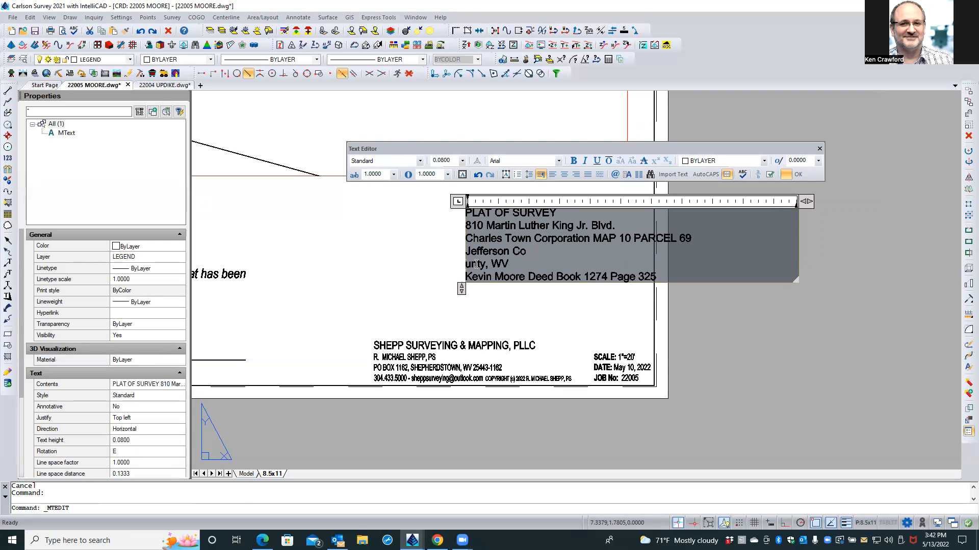
pyautogui.press('BackSpace')
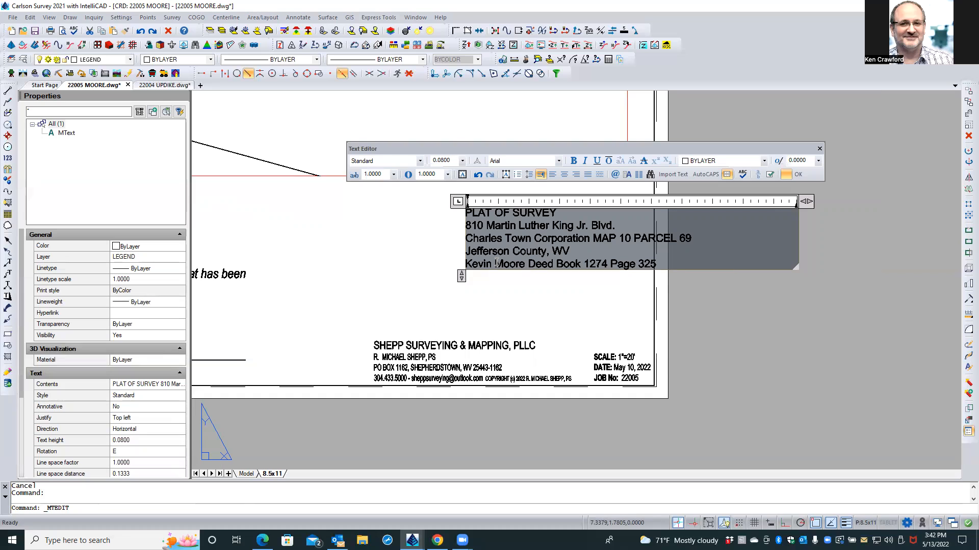
pyautogui.press('Delete')
pyautogui.press('Return')
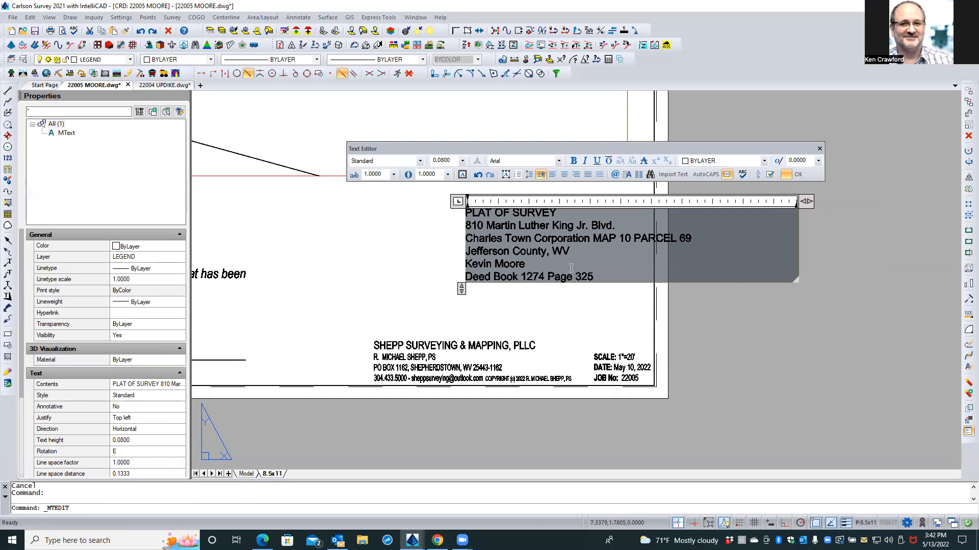
# Set the text height of the PLAT OF SURVEY line in the title text to 0.12.
pyautogui.doubleClick(487, 214)
pyautogui.click(555, 214)
pyautogui.keyDown('shift'); pyautogui.click(469, 213); pyautogui.keyUp('shift')
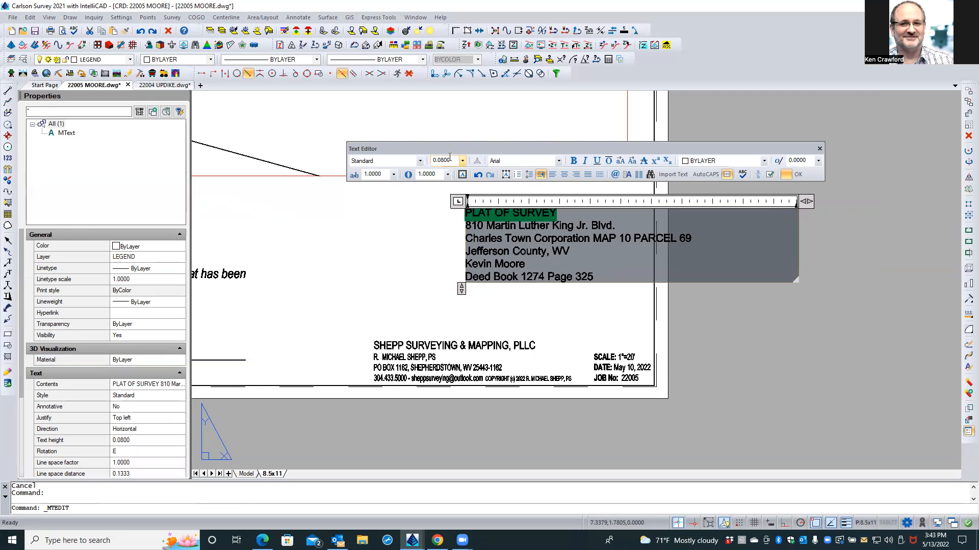
pyautogui.doubleClick(449, 160)
pyautogui.write('.12')
pyautogui.press('Return')
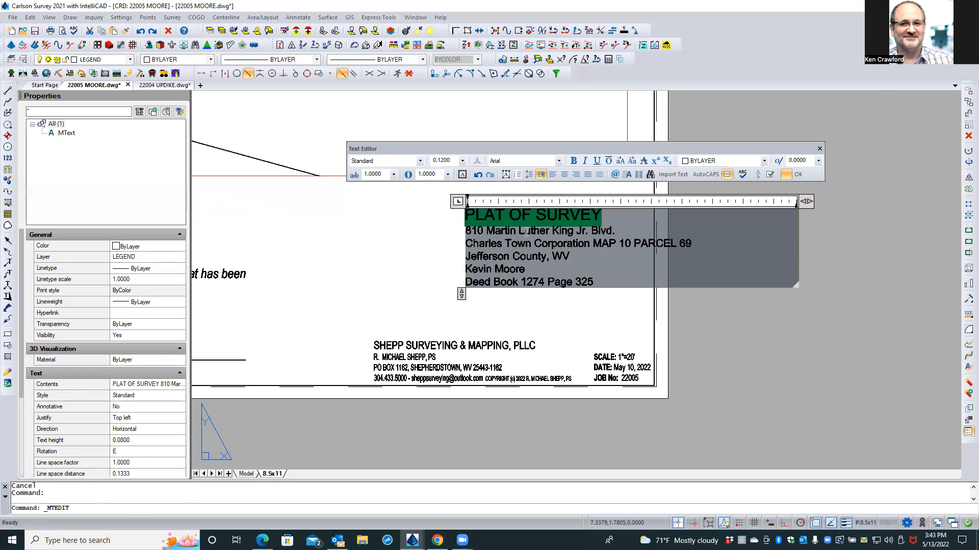
# Try a blank line between the street address and the Charles Town Corporation line of the title text.
pyautogui.click(469, 242)
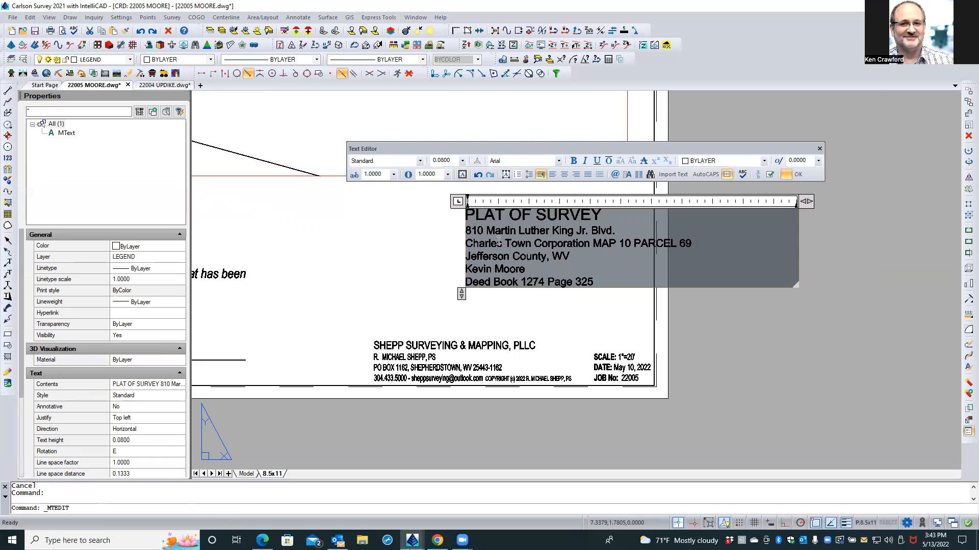
pyautogui.doubleClick(467, 243)
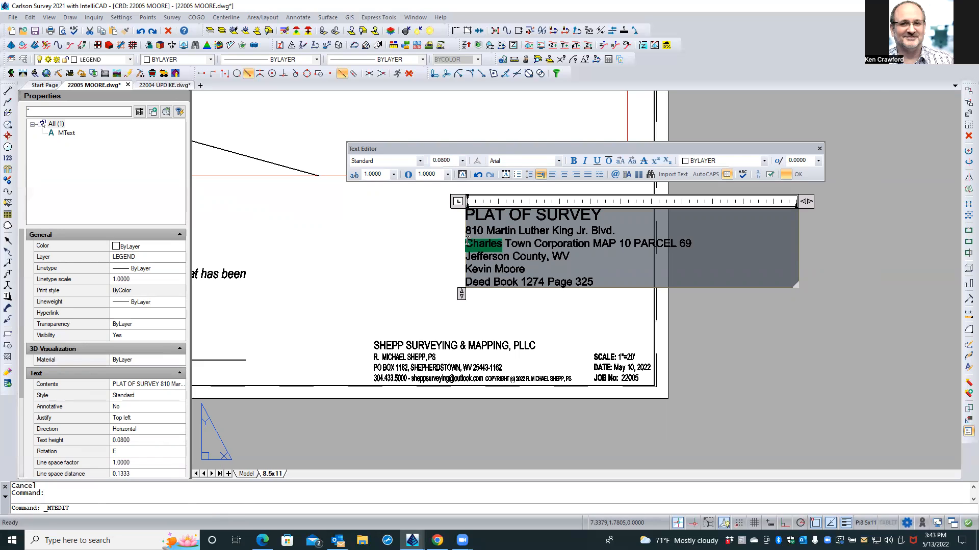
pyautogui.click(467, 243)
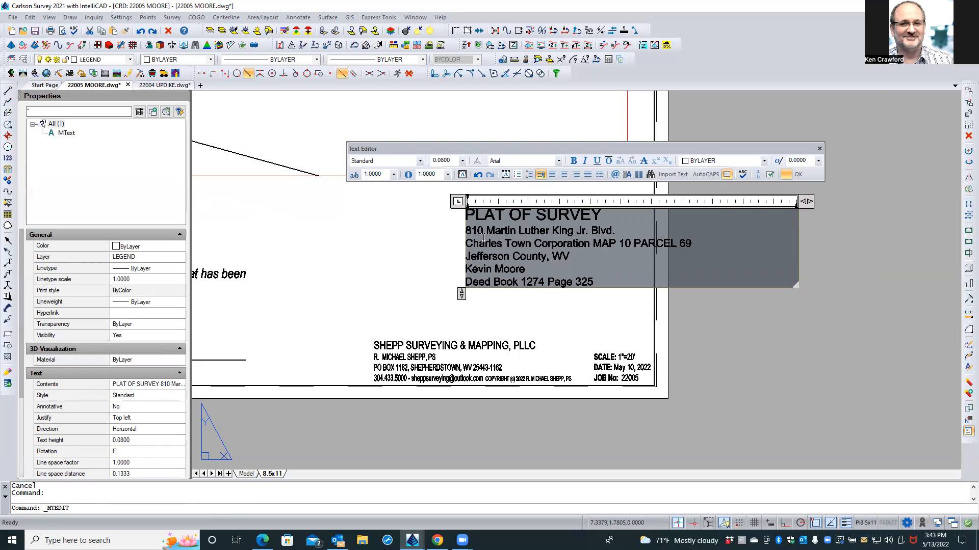
pyautogui.press('Return')
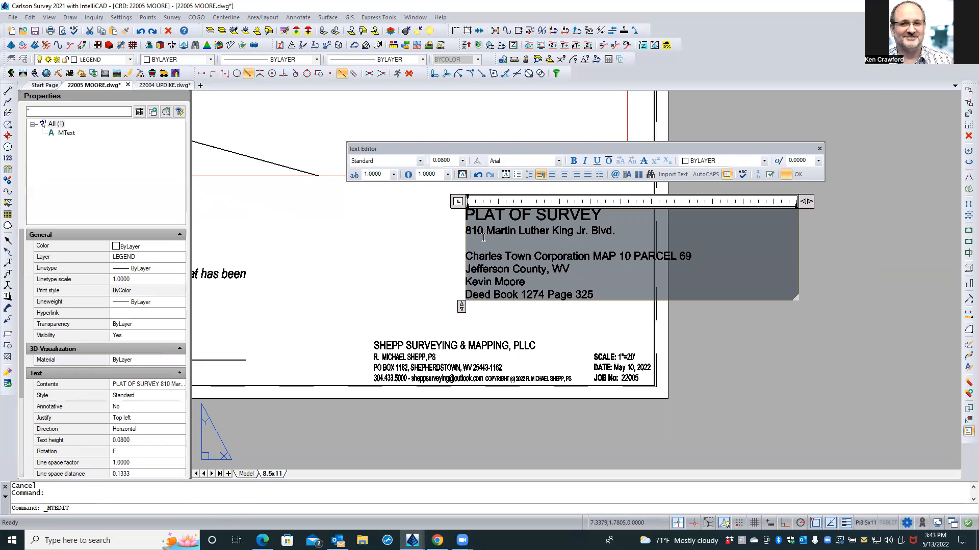
pyautogui.click(483, 233)
pyautogui.click(467, 249)
pyautogui.press('BackSpace')
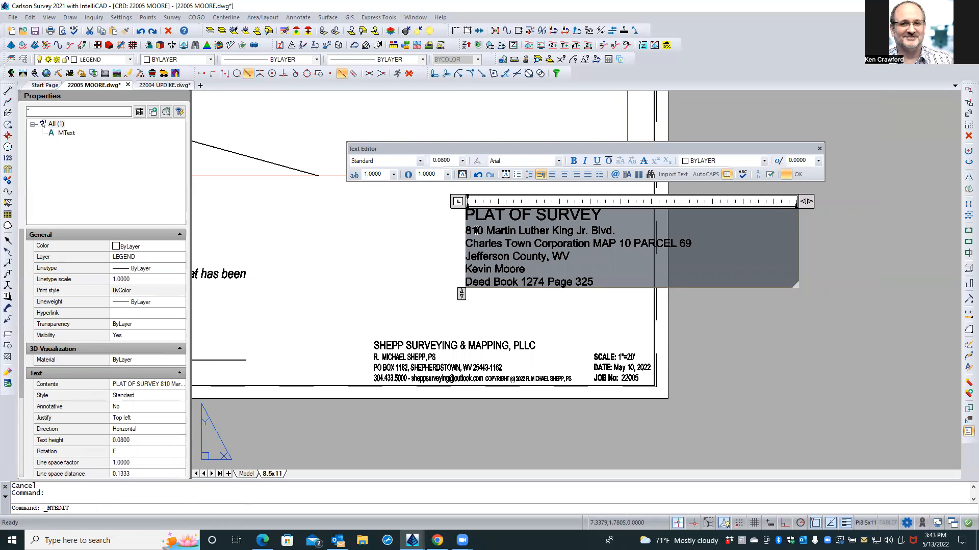
# Center all lines of the title text and narrow its text box slightly.
pyautogui.moveTo(468, 216); pyautogui.dragTo(599, 292)
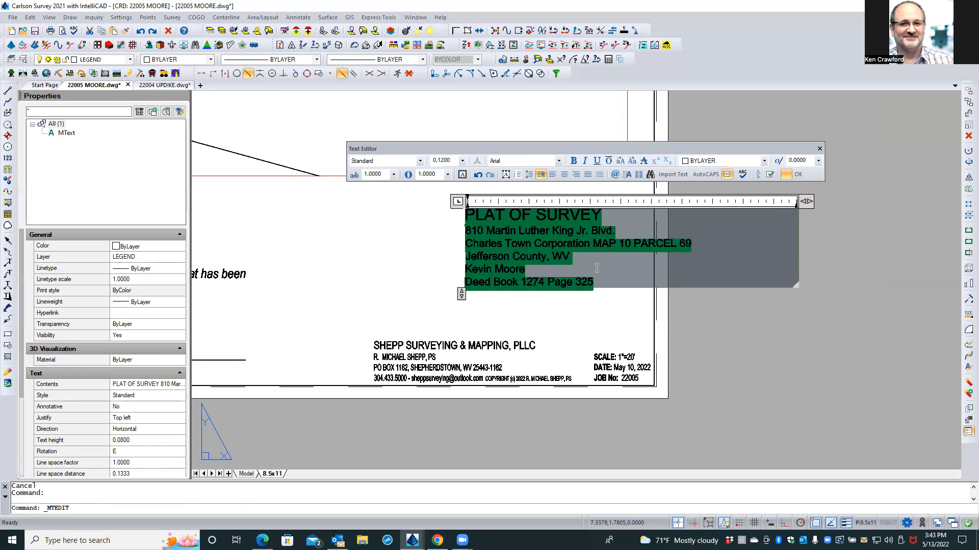
pyautogui.click(564, 176)
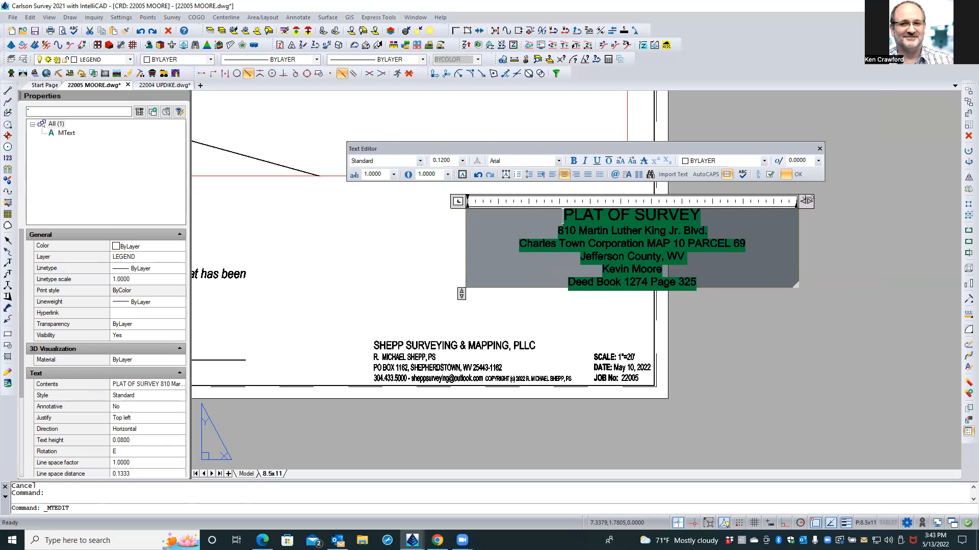
pyautogui.moveTo(806, 202); pyautogui.dragTo(773, 203)
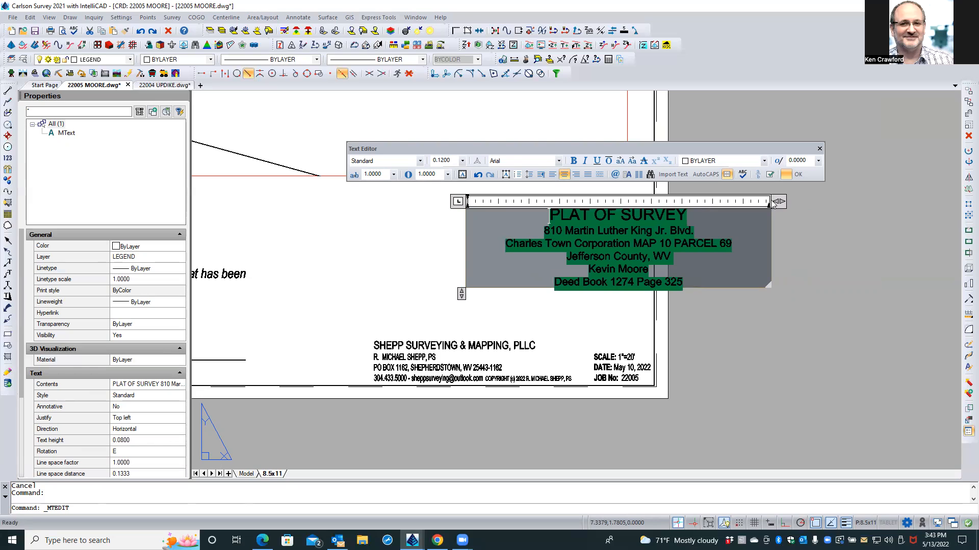
# Insert a blank line between Jefferson County, WV and the owner's name in the title text.
pyautogui.doubleClick(736, 227)
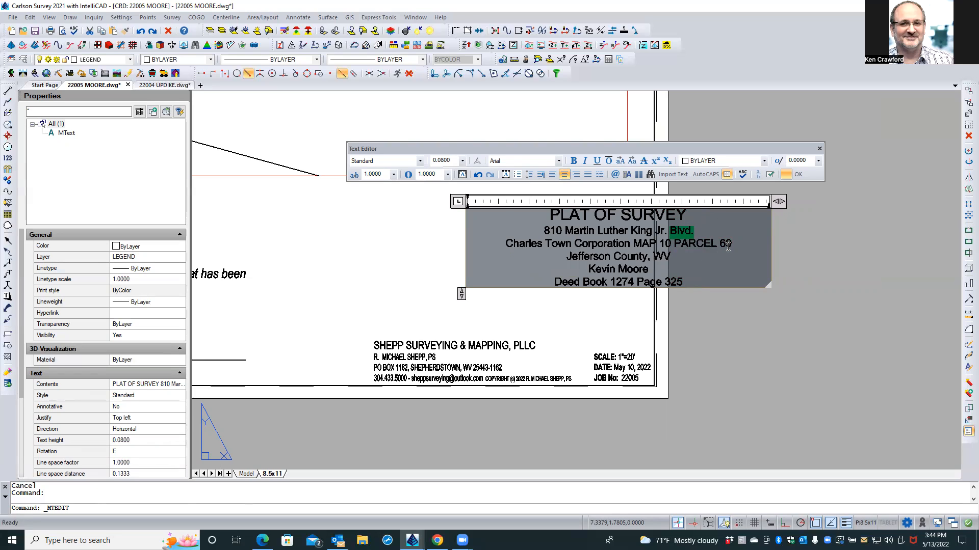
pyautogui.click(698, 251)
pyautogui.press('Return')
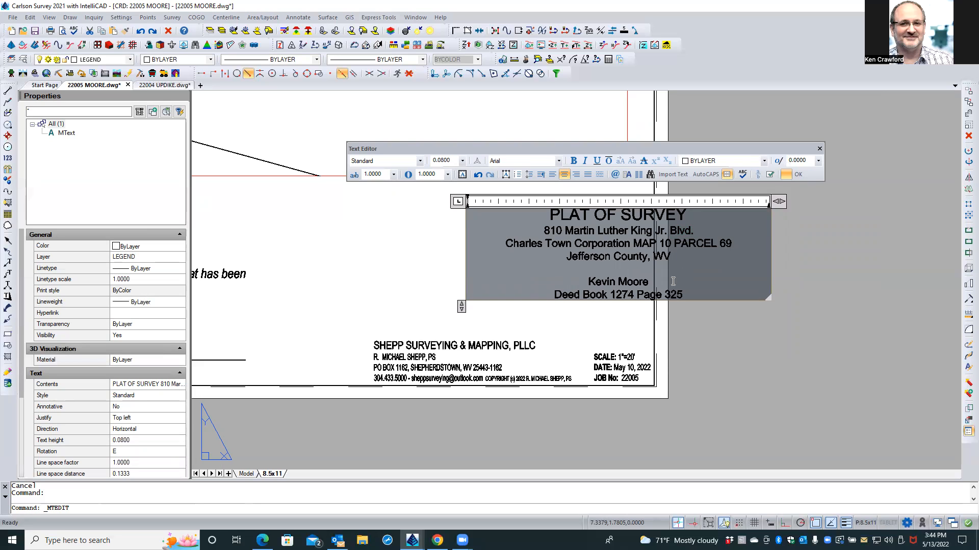
# Set the text height of the owner's name line to 0.1 and finish editing the title text.
pyautogui.doubleClick(644, 282)
pyautogui.click(632, 281)
pyautogui.moveTo(646, 281); pyautogui.dragTo(588, 282)
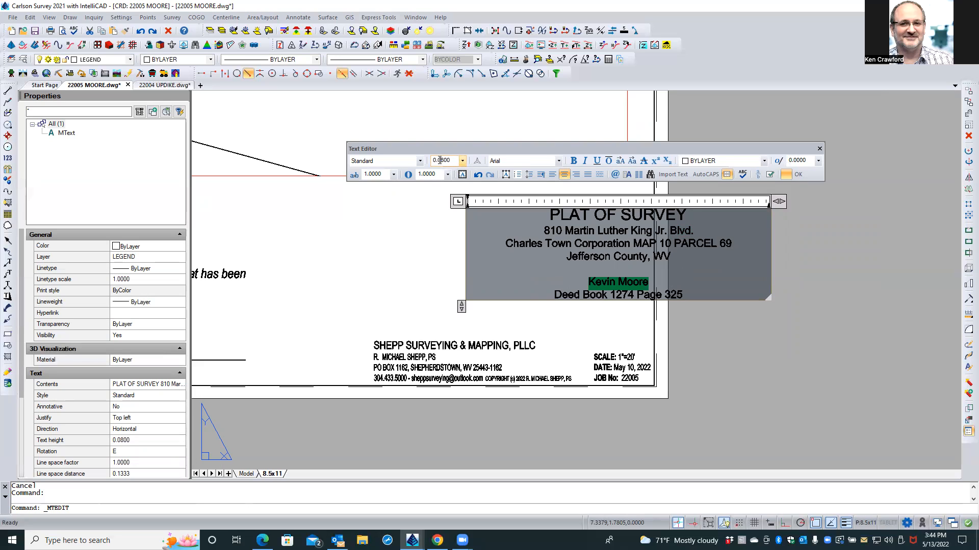
pyautogui.doubleClick(441, 160)
pyautogui.write('.1')
pyautogui.press('Return')
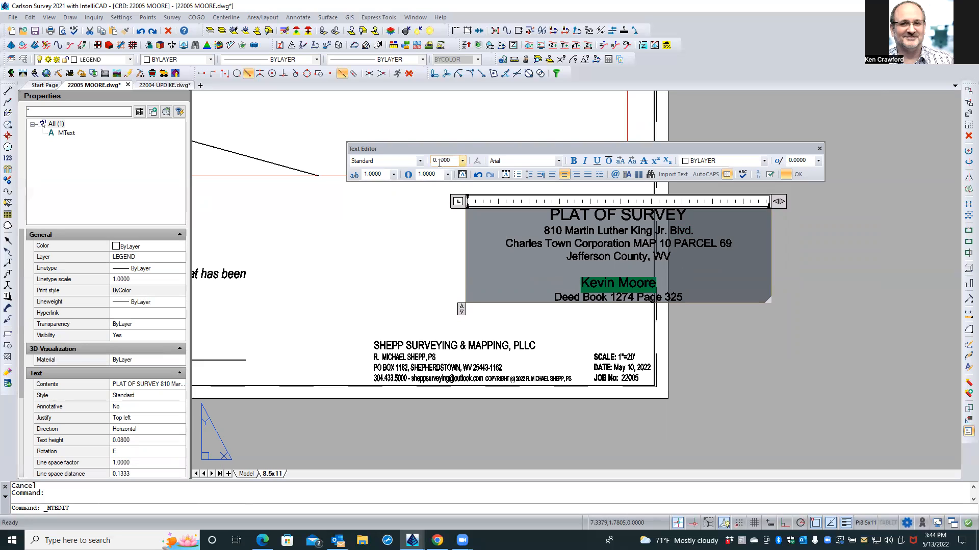
pyautogui.click(693, 297)
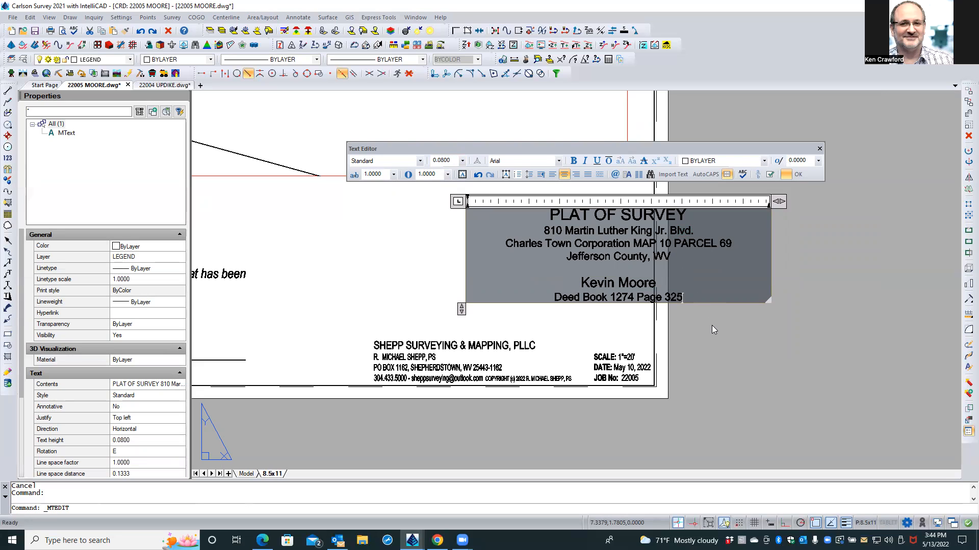
pyautogui.click(795, 174)
# Move the title text horizontally to the left so all its lines fall inside the sheet border.
pyautogui.click(632, 232)
pyautogui.click(610, 223)
pyautogui.click(465, 209)
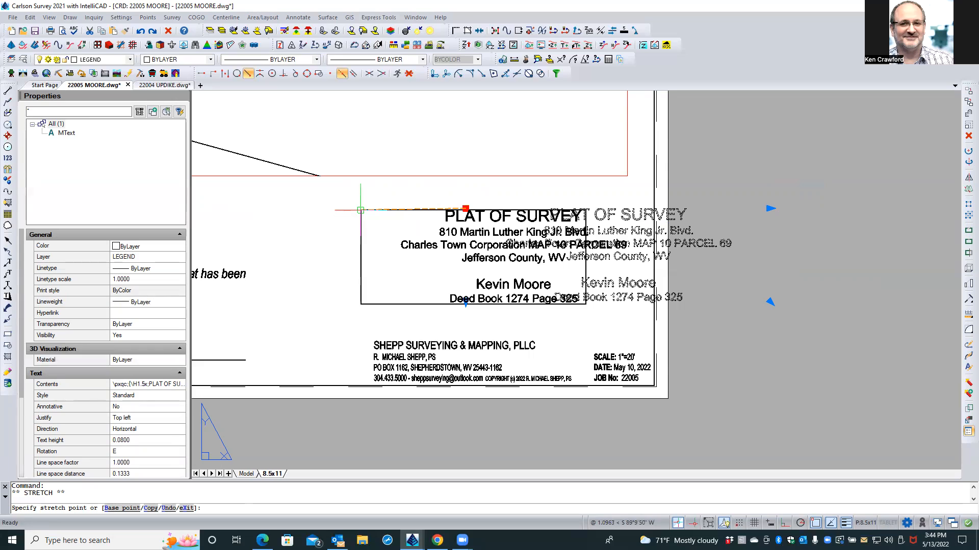
pyautogui.click(360, 209)
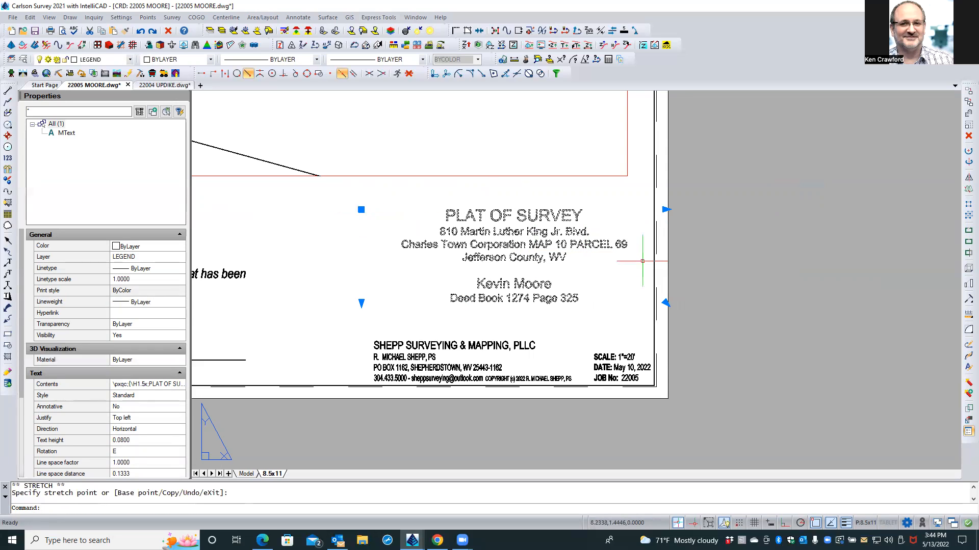
# Narrow the title text box from its right side so the edge sits inside the right border line.
pyautogui.click(665, 209)
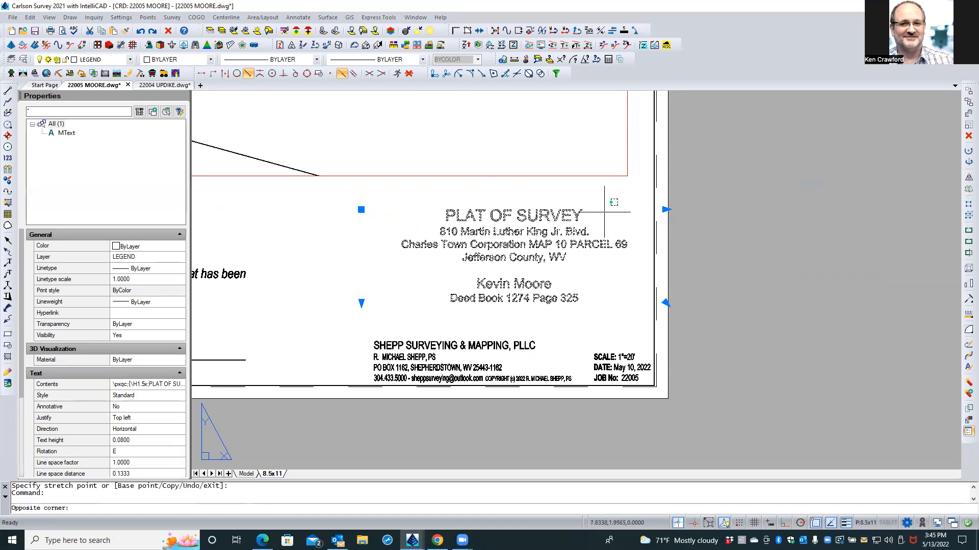
pyautogui.click(666, 209)
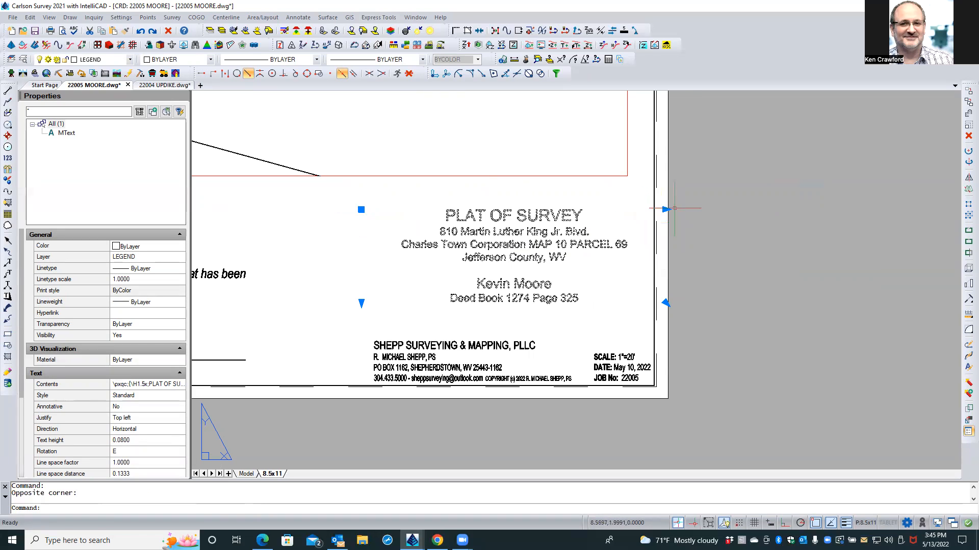
pyautogui.click(665, 209)
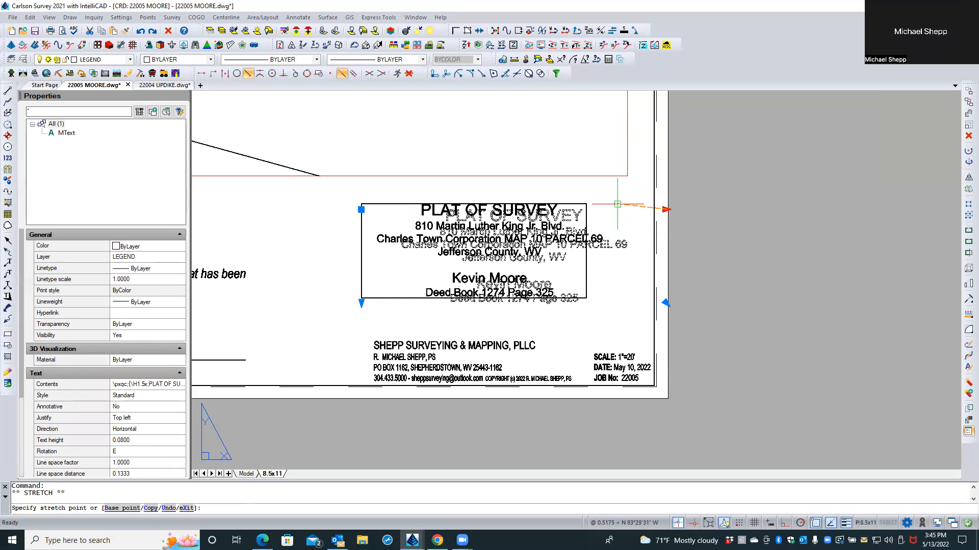
pyautogui.click(618, 204)
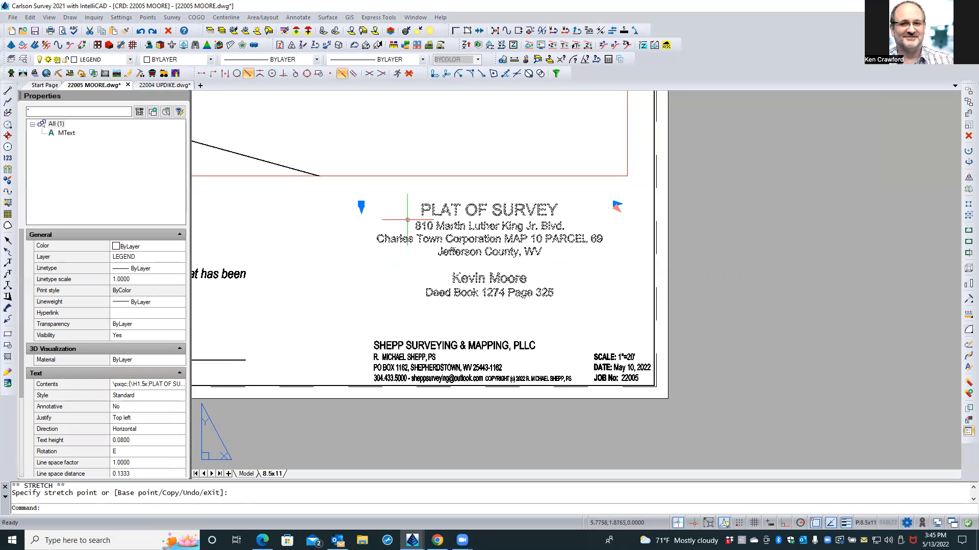
# Move the title text down and right to sit centered above the SHEPP SURVEYING & MAPPING, PLLC block.
pyautogui.click(361, 205)
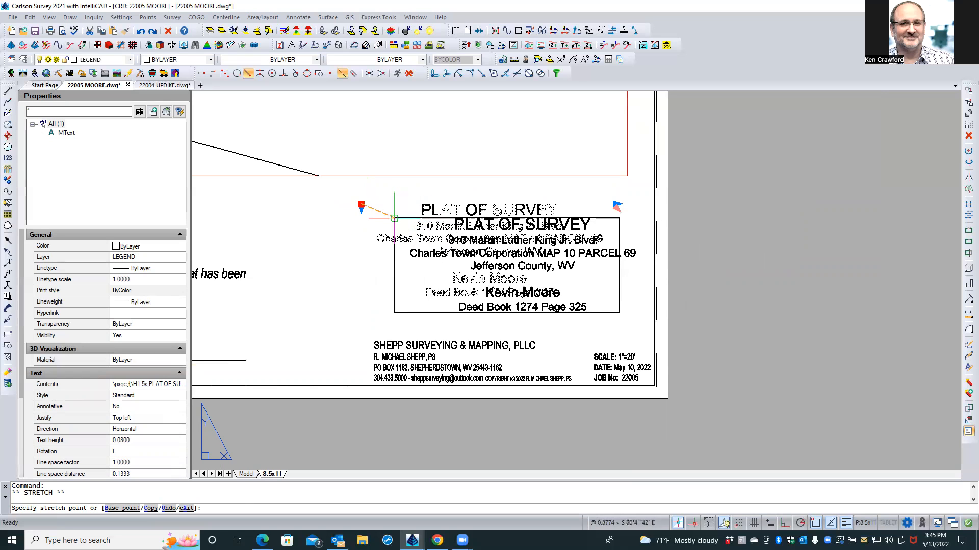
pyautogui.click(394, 223)
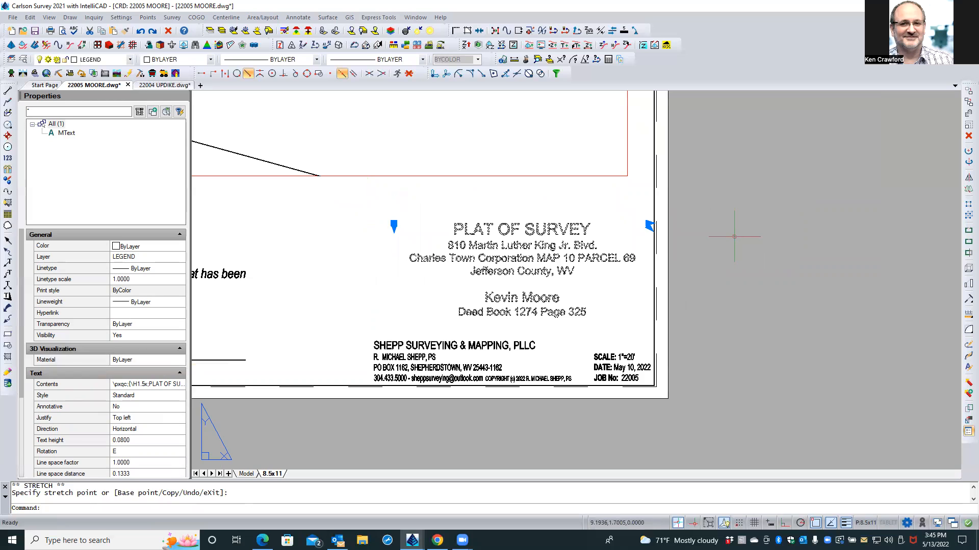
pyautogui.press('Escape')
# Examine the title block's size and placement relative to the border, the viewport frame and the Surveyor's Certification.
pyautogui.scroll(-1, 725, 239)
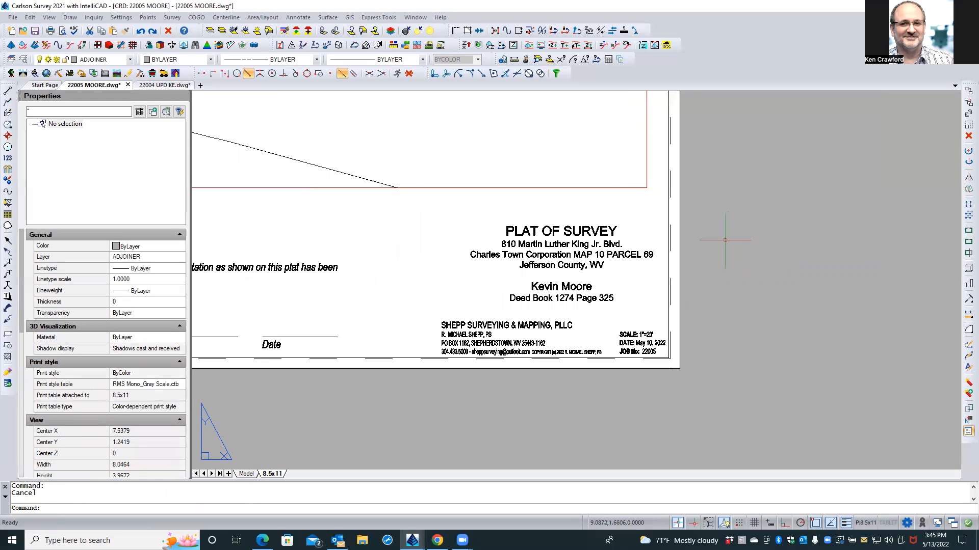
pyautogui.scroll(-1, 725, 239)
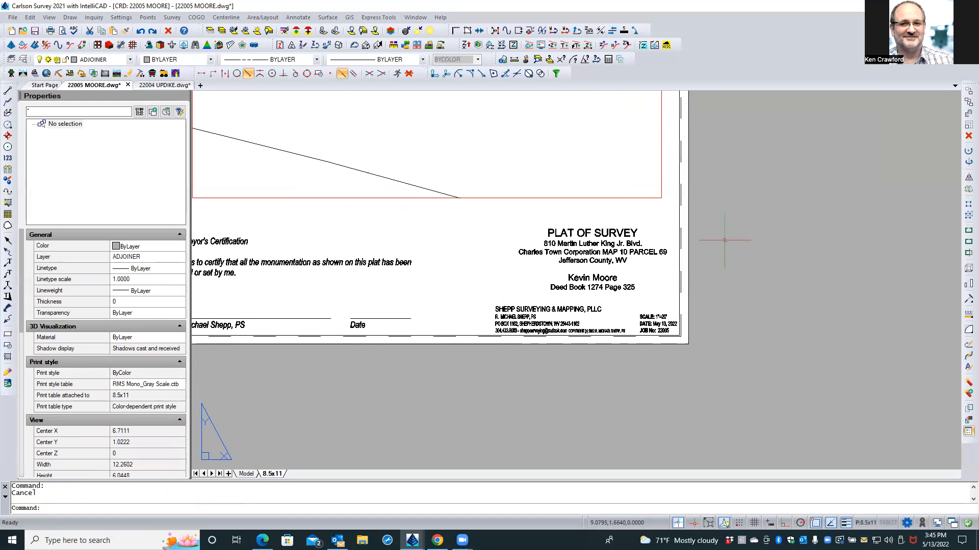
pyautogui.scroll(-1, 730, 234)
pyautogui.moveTo(734, 230); pyautogui.dragTo(694, 308, button='middle')
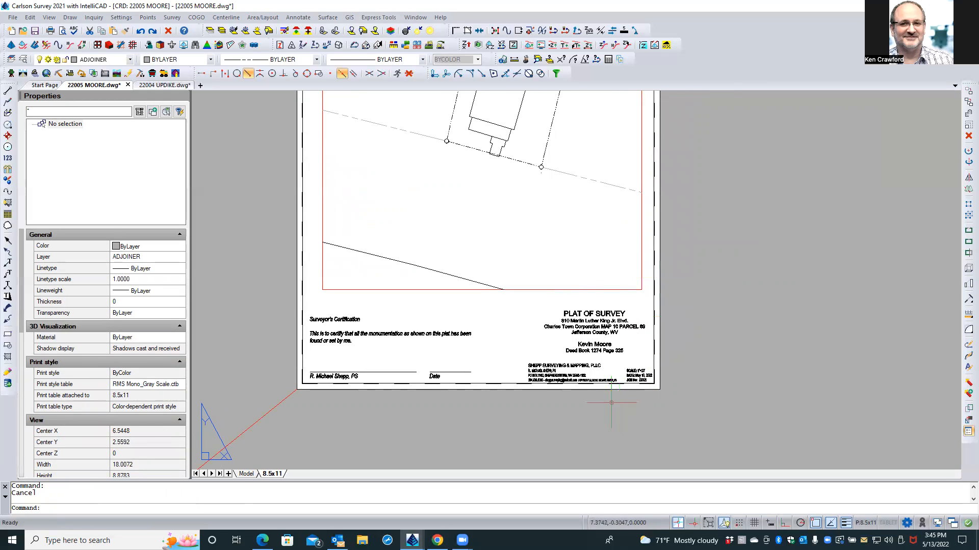
pyautogui.scroll(2, 595, 392)
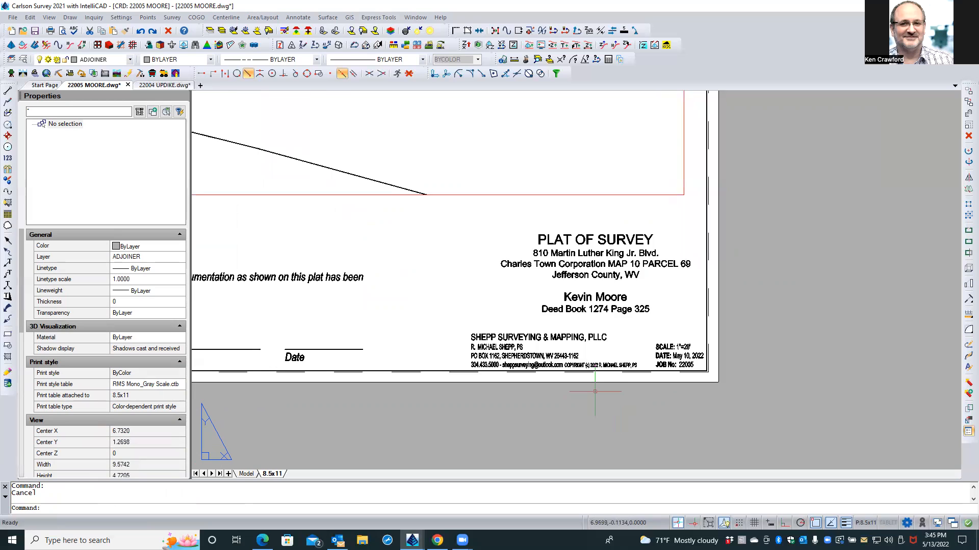
pyautogui.scroll(-2, 595, 392)
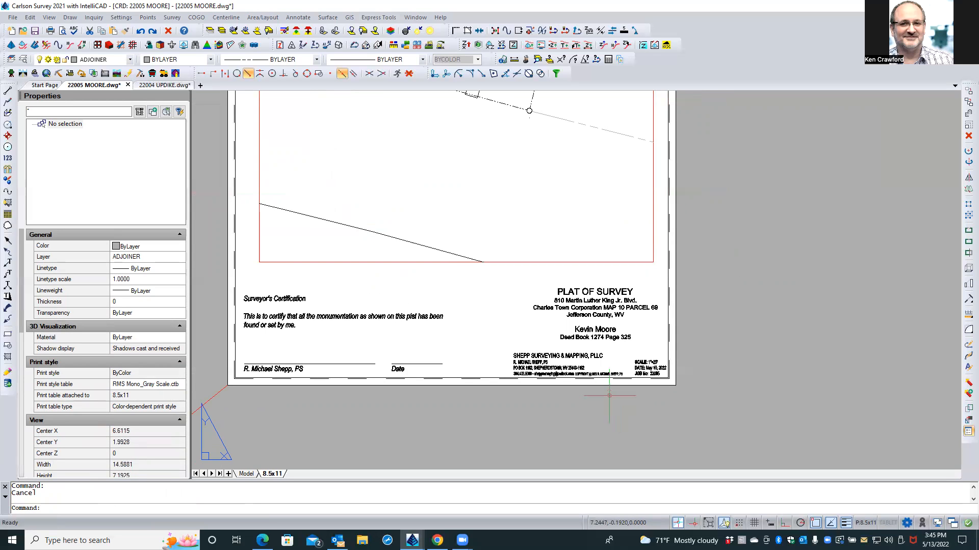
pyautogui.scroll(3, 540, 321)
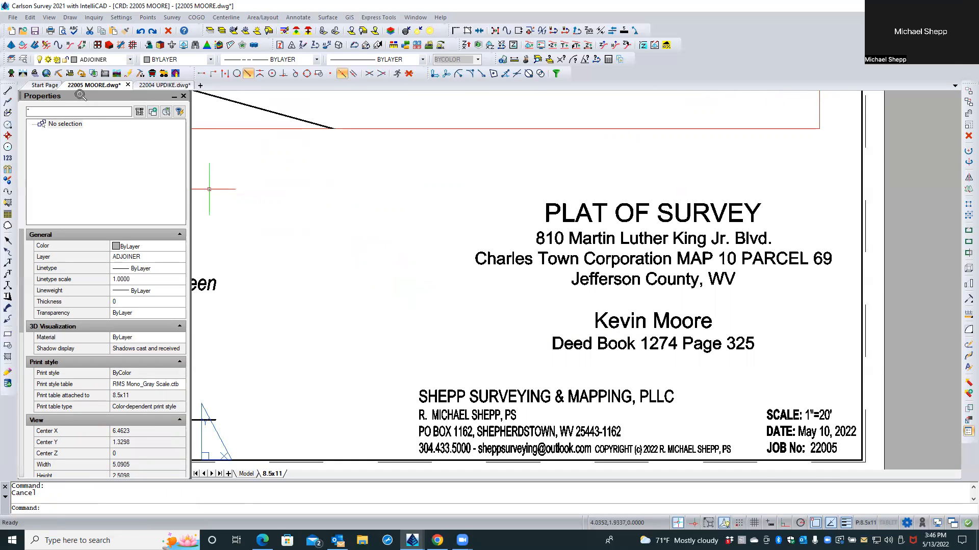
pyautogui.scroll(-3, 568, 332)
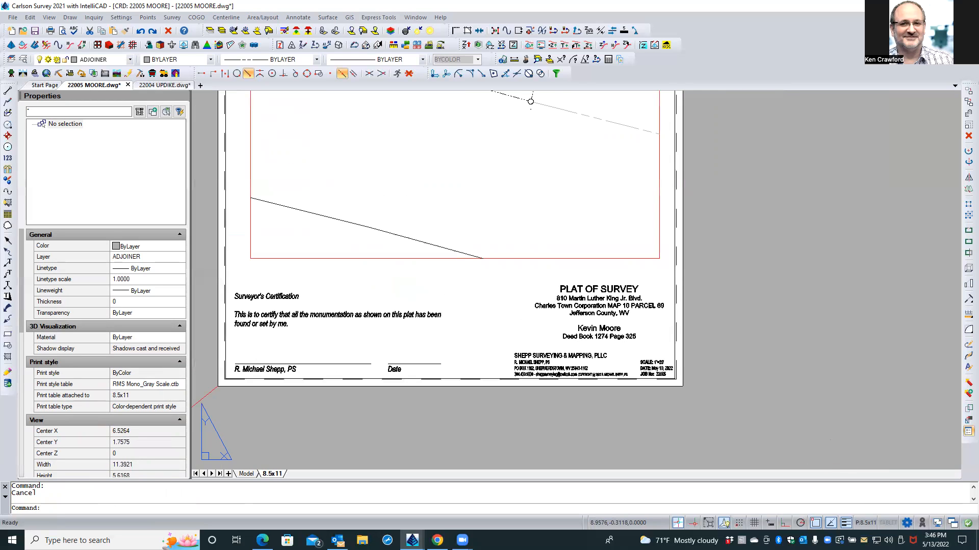
pyautogui.moveTo(683, 311); pyautogui.dragTo(641, 395, button='middle')
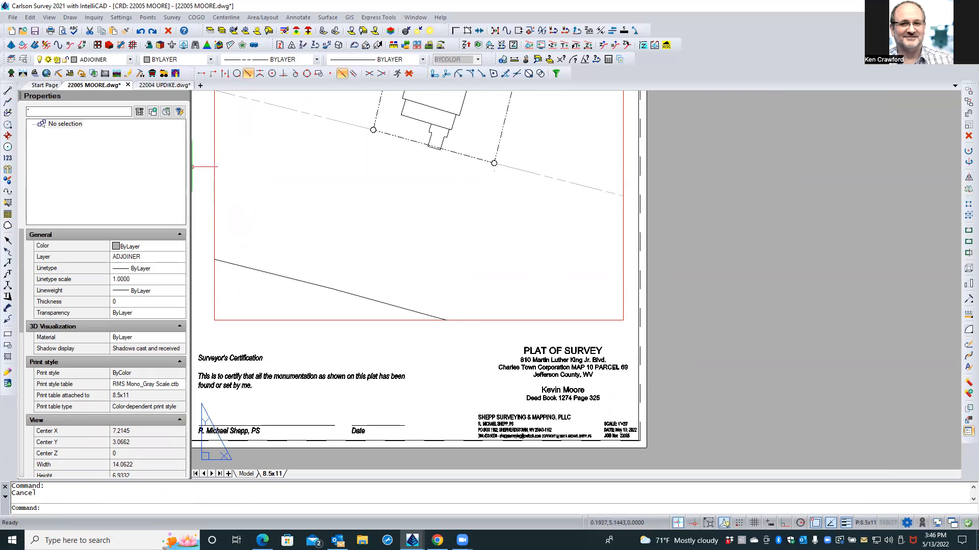
pyautogui.click(510, 366)
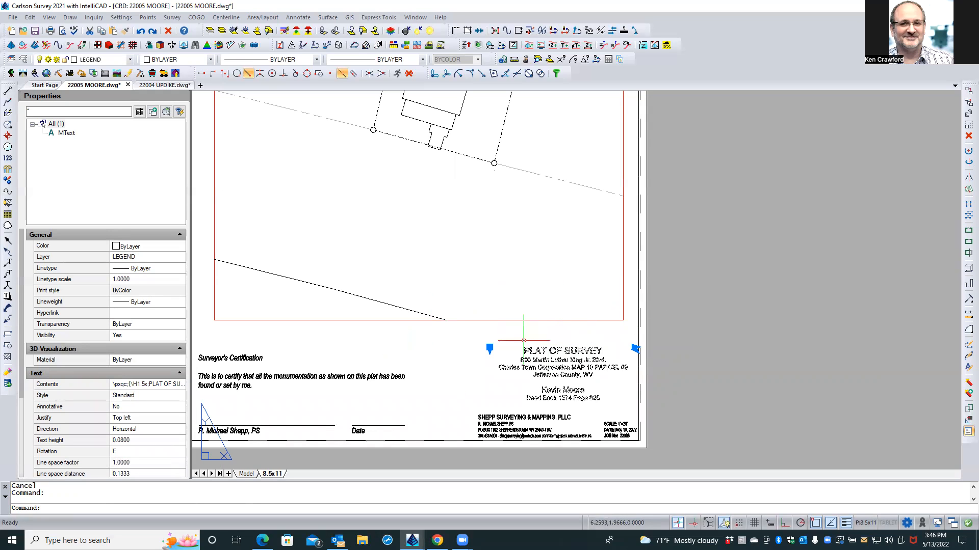
pyautogui.press('Escape')
pyautogui.scroll(2, 550, 343)
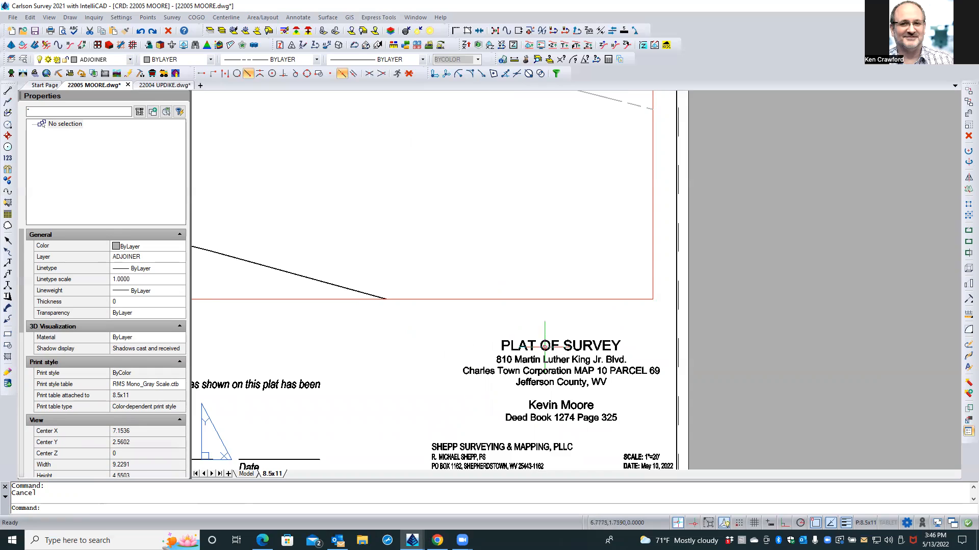
pyautogui.scroll(-2, 545, 346)
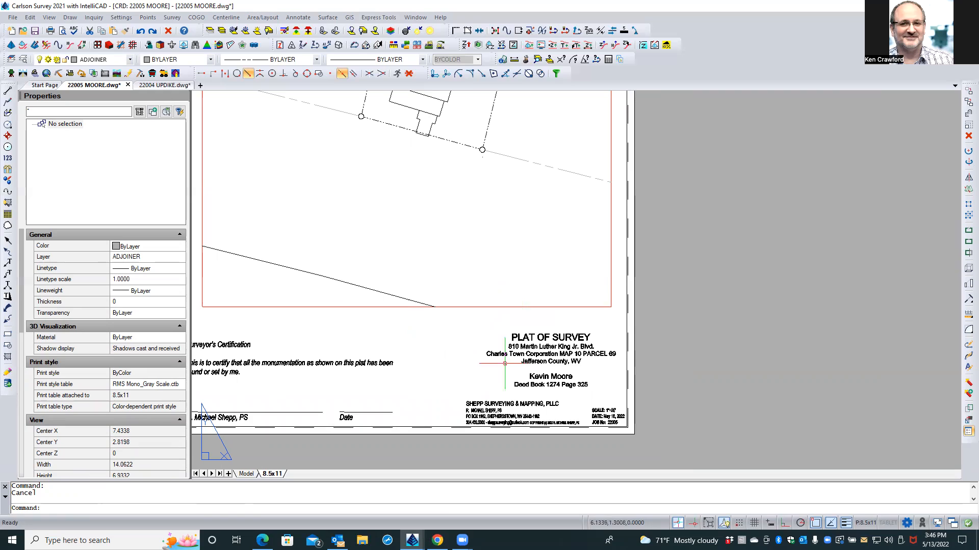
pyautogui.click(552, 341)
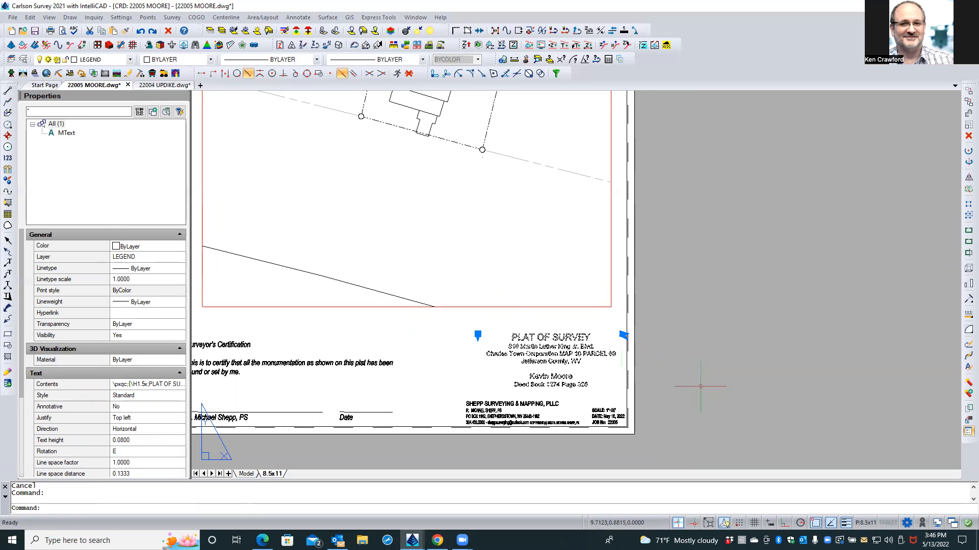
# Clear the selection of the title text above the company block.
pyautogui.scroll(-2, 700, 386)
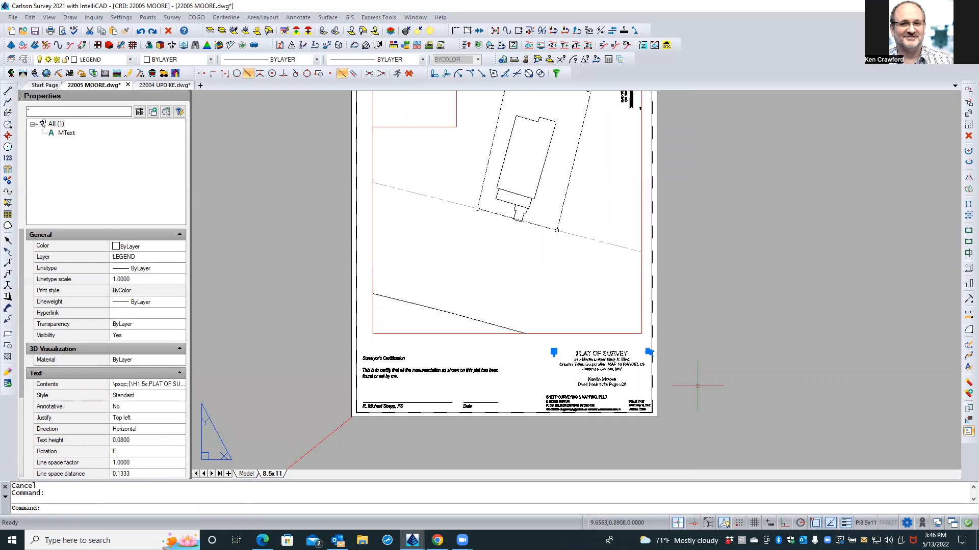
pyautogui.moveTo(697, 386)
pyautogui.mouseDown(button='middle')
pyautogui.moveTo(657, 421)
pyautogui.moveTo(584, 450)
pyautogui.mouseUp(button='middle')
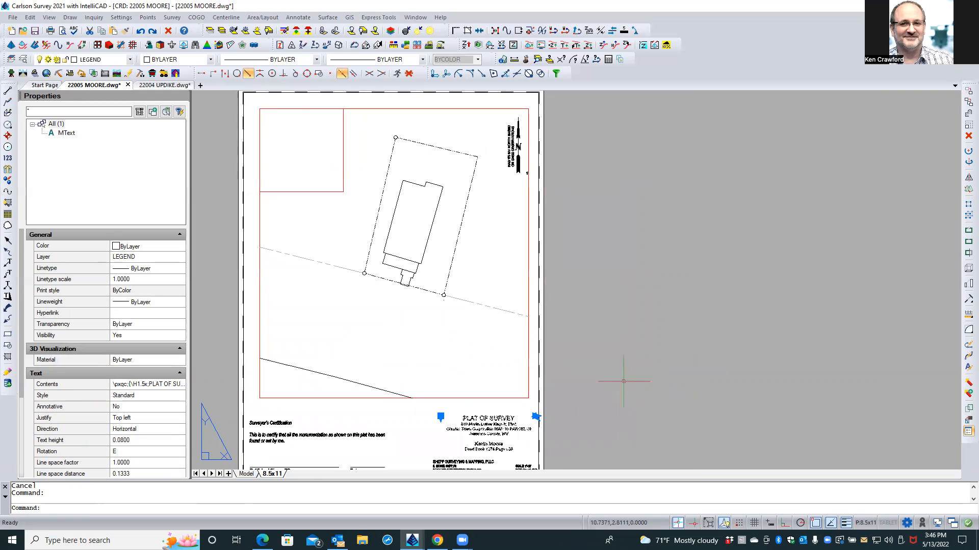
pyautogui.moveTo(625, 367); pyautogui.dragTo(618, 350, button='middle')
pyautogui.click(617, 351)
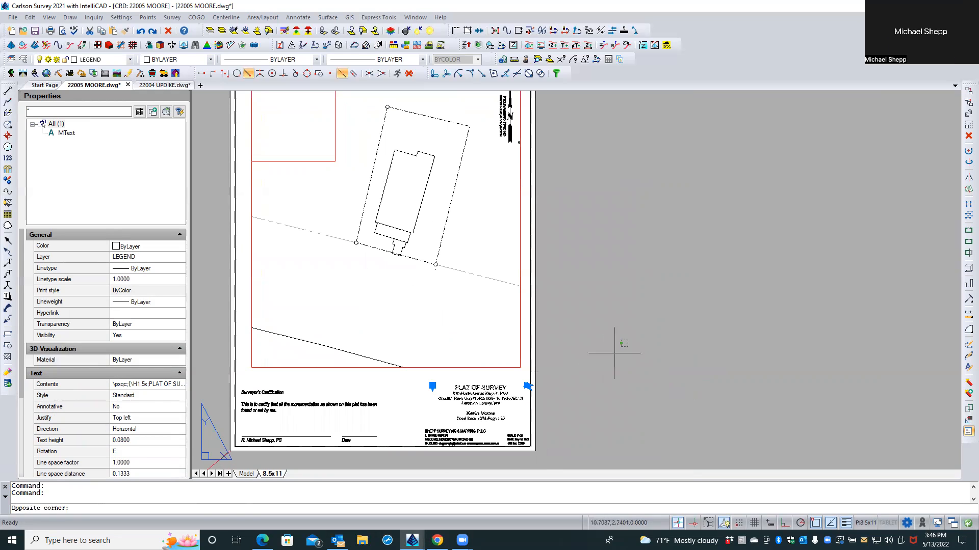
pyautogui.press('Escape')
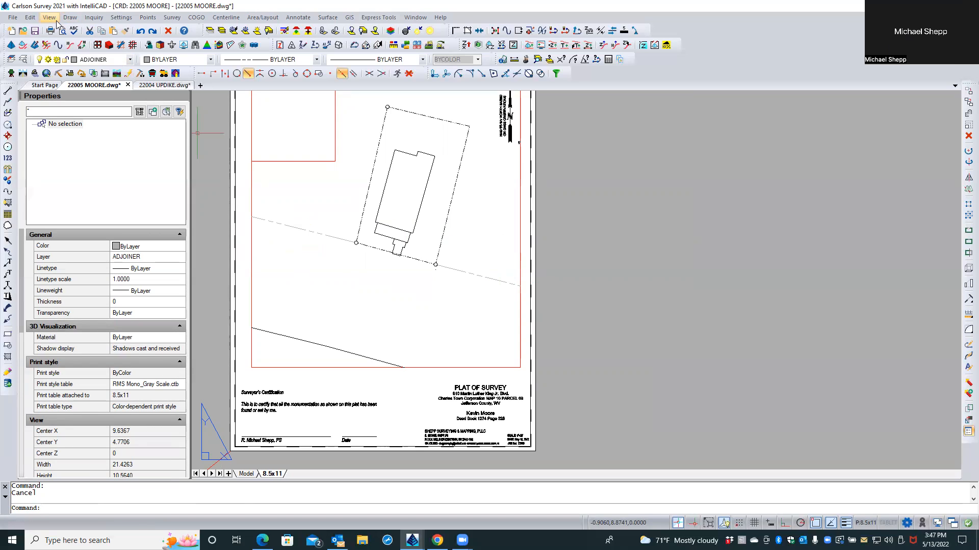
# Set up a block insertion from file, choosing PS STAMP.dwg in the CADD resources folder of Shepp Land Surveying & Mapping.
pyautogui.click(29, 17)
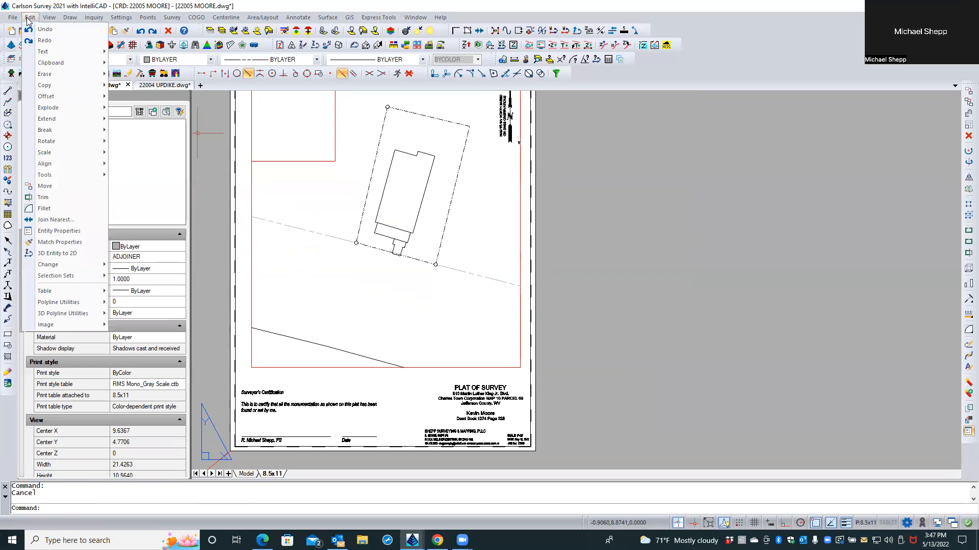
pyautogui.moveTo(86, 325)
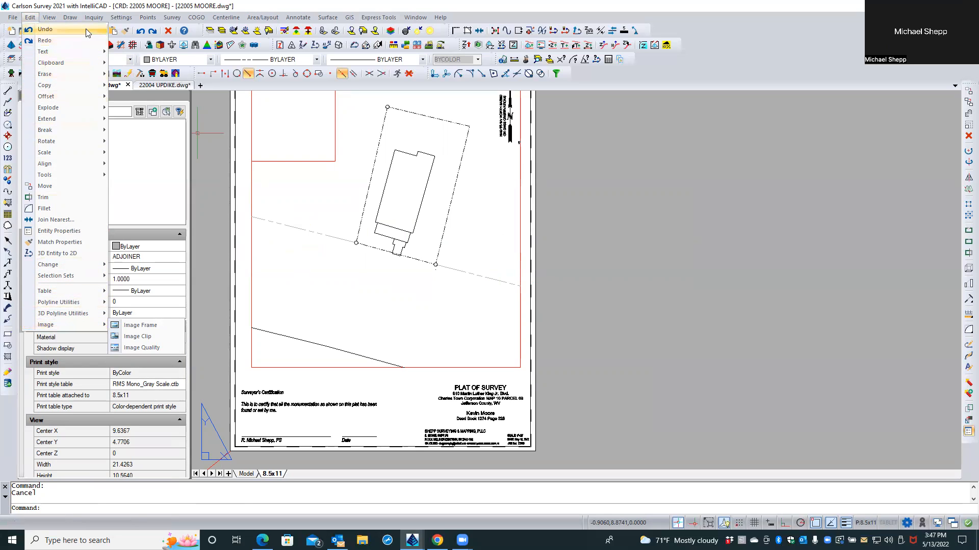
pyautogui.moveTo(72, 20)
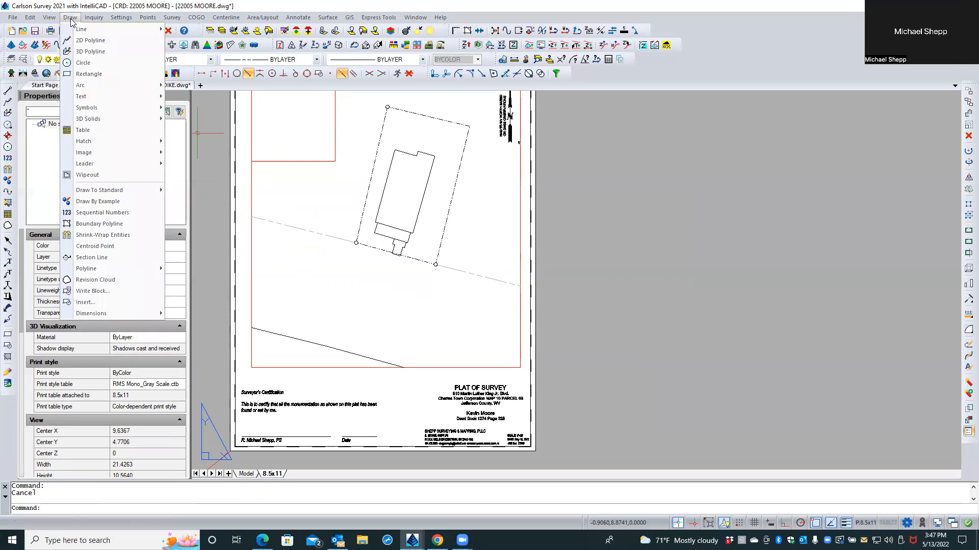
pyautogui.press('Escape')
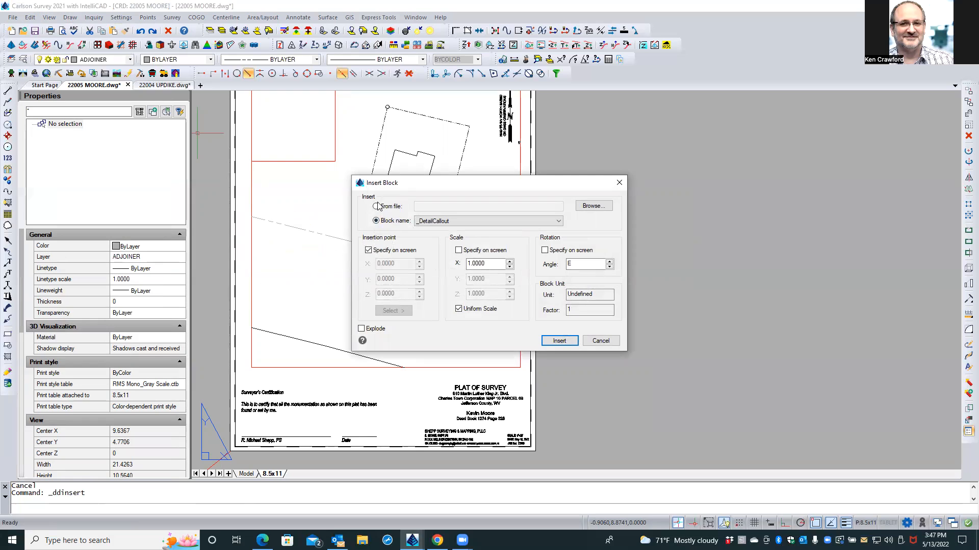
pyautogui.click(377, 207)
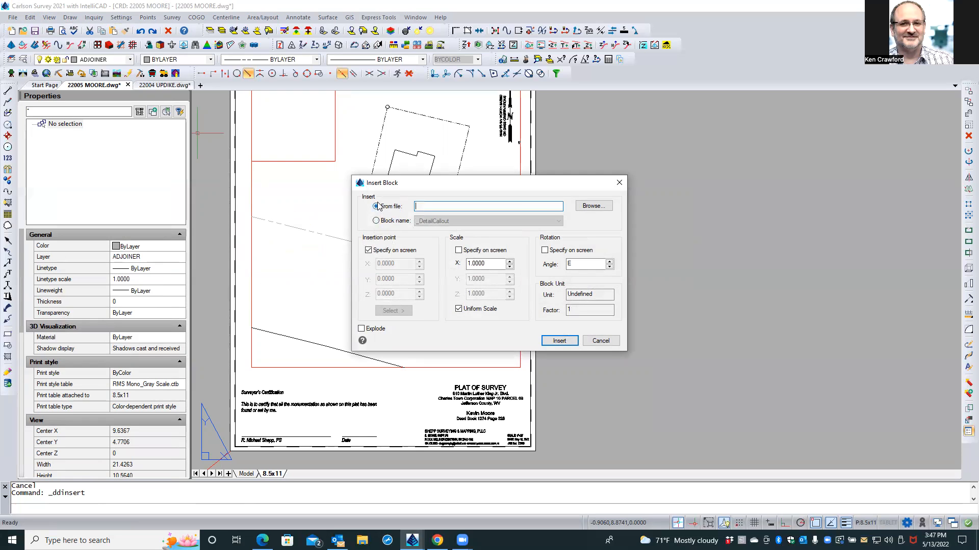
pyautogui.click(589, 205)
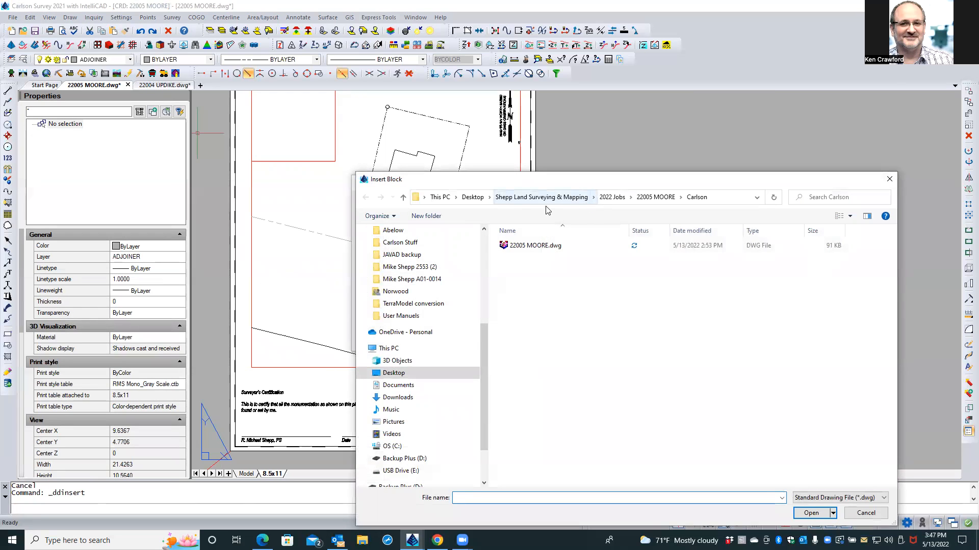
pyautogui.click(522, 198)
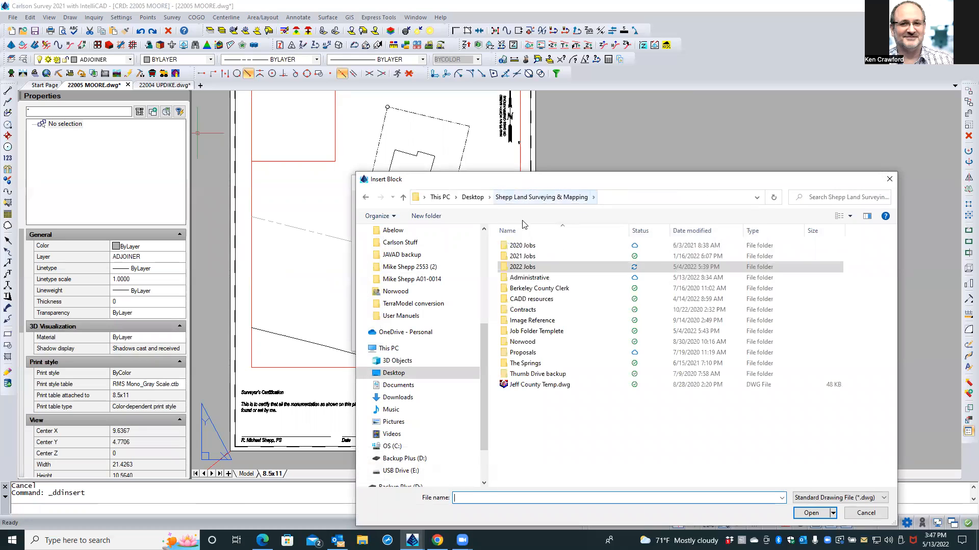
pyautogui.doubleClick(547, 298)
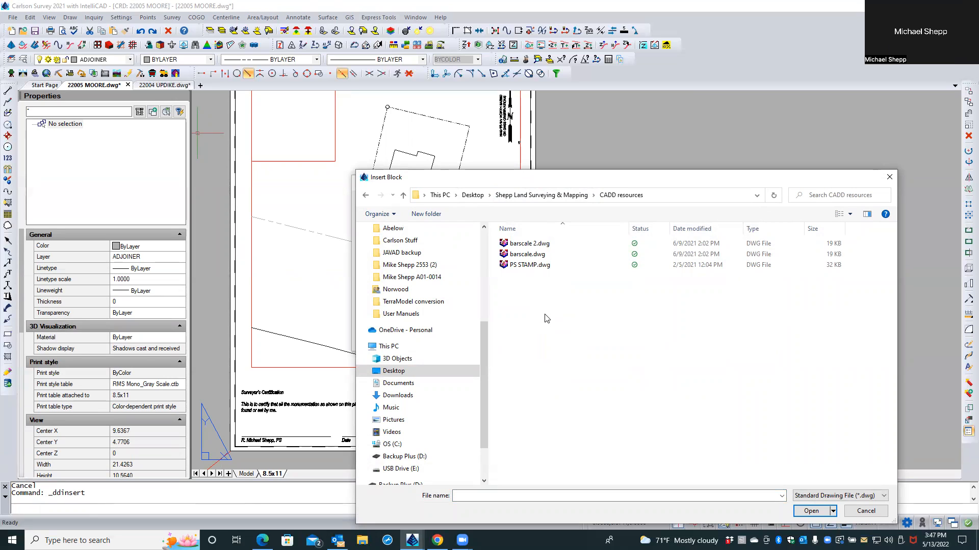
pyautogui.click(524, 265)
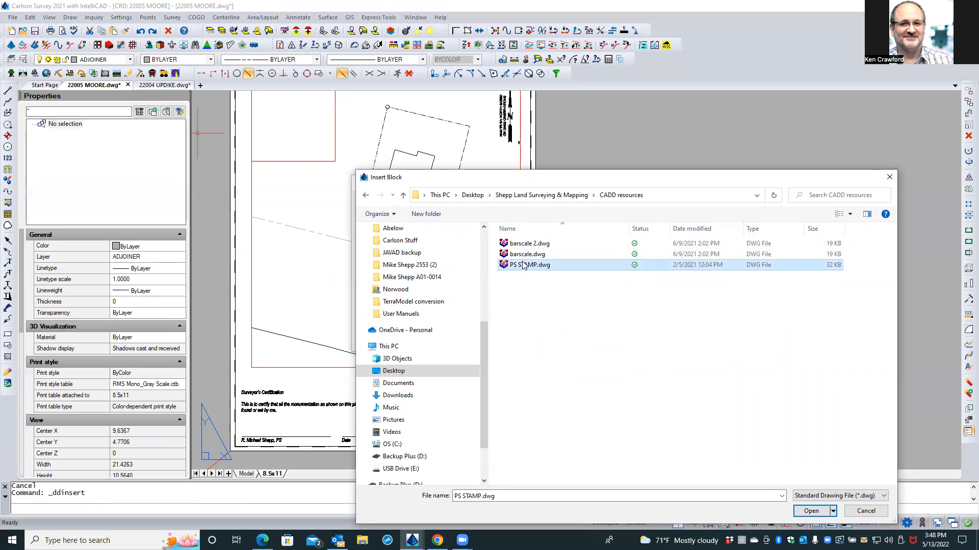
pyautogui.click(810, 512)
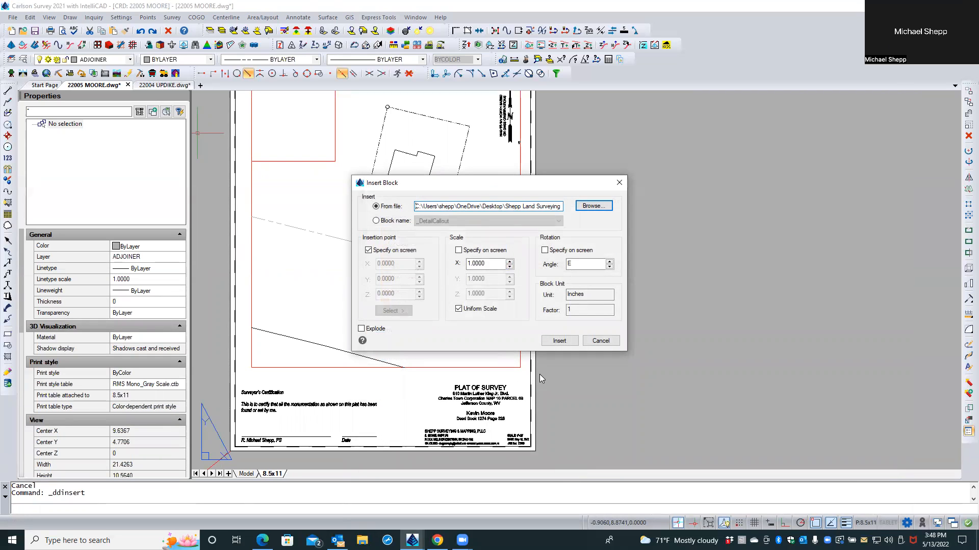
# Insert the PS STAMP block, redefining its existing definition, between the Surveyor's Certification and the title block.
pyautogui.click(559, 341)
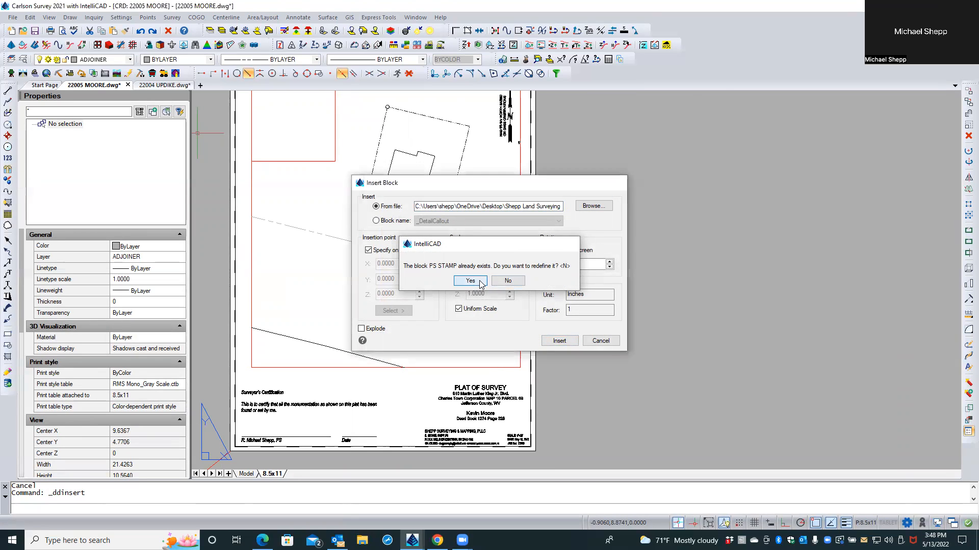
pyautogui.click(479, 281)
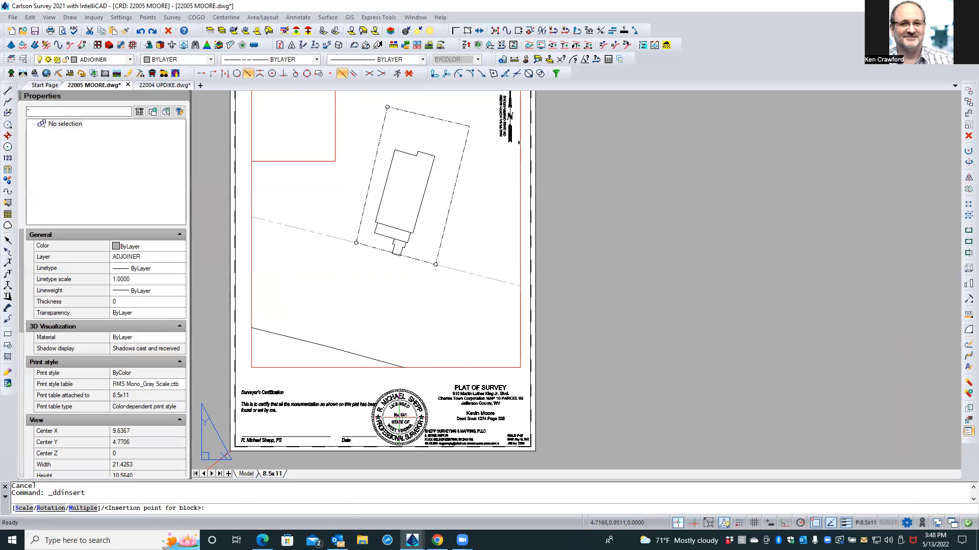
pyautogui.click(400, 417)
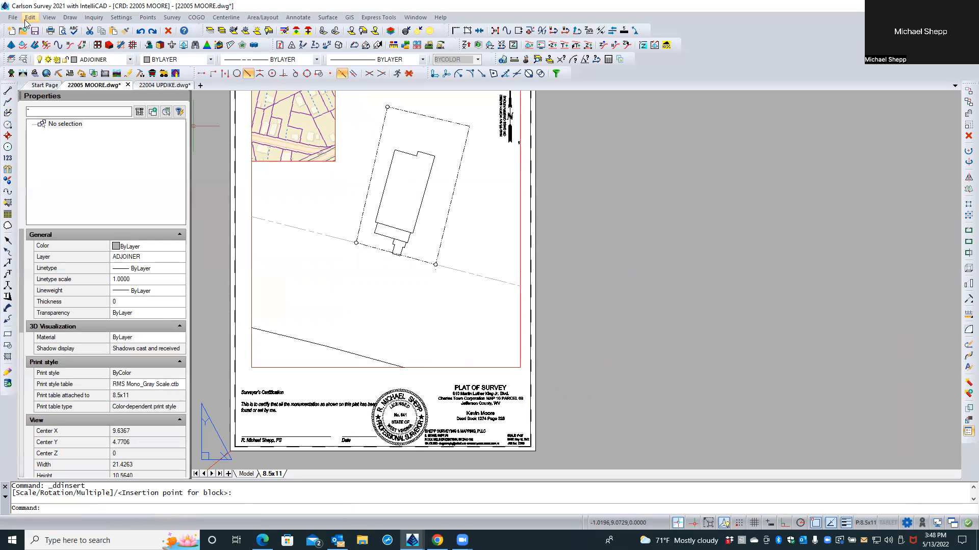
# Set up another block insertion from file, choosing barscale.dwg in the CADD resources folder.
pyautogui.click(23, 59)
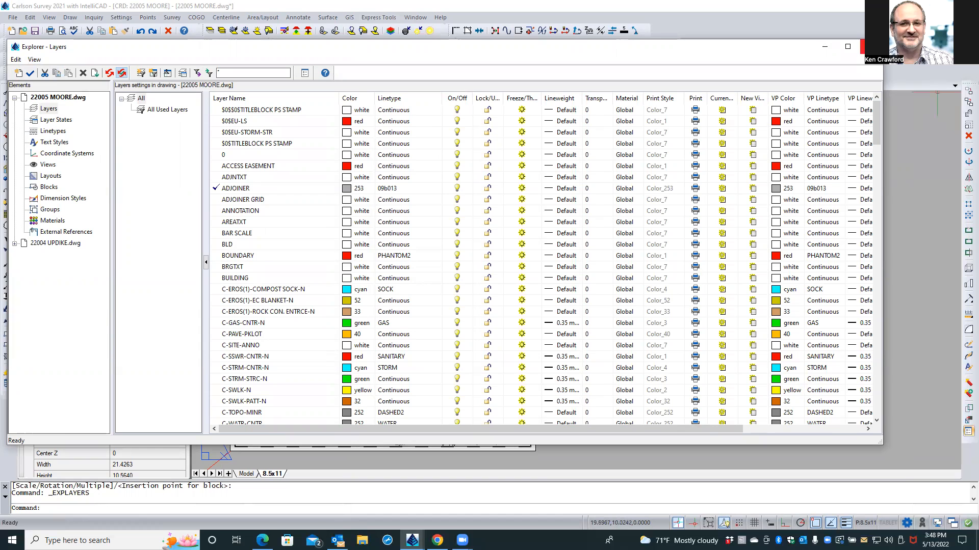
pyautogui.click(872, 46)
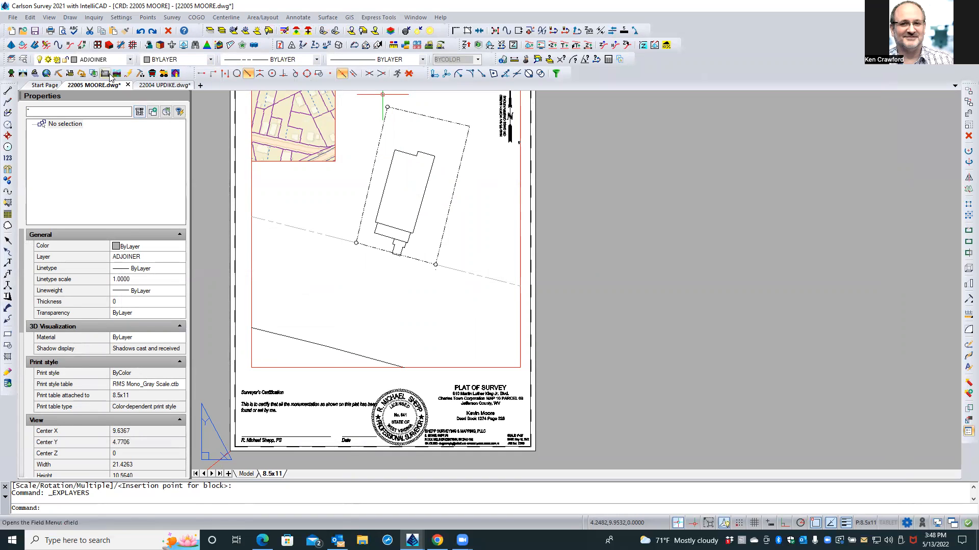
pyautogui.click(67, 19)
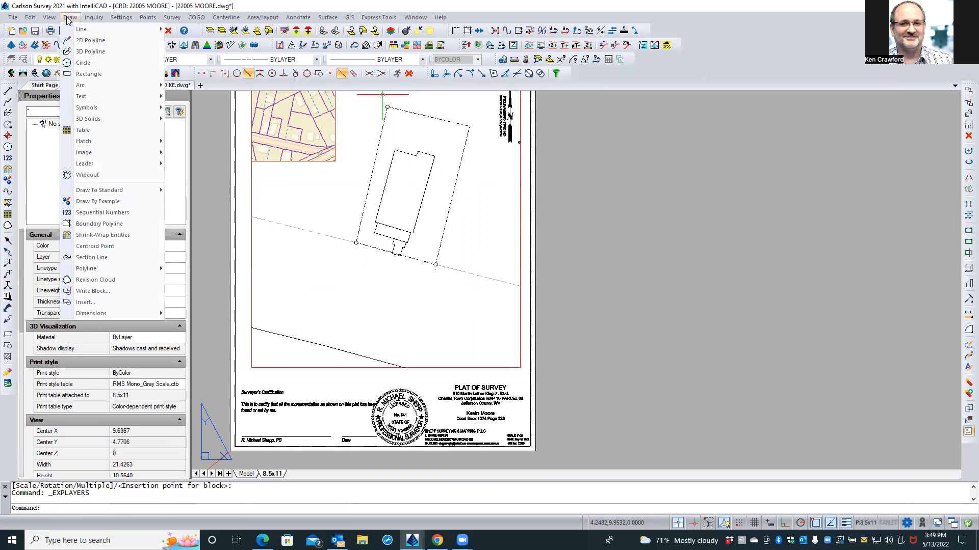
pyautogui.click(86, 303)
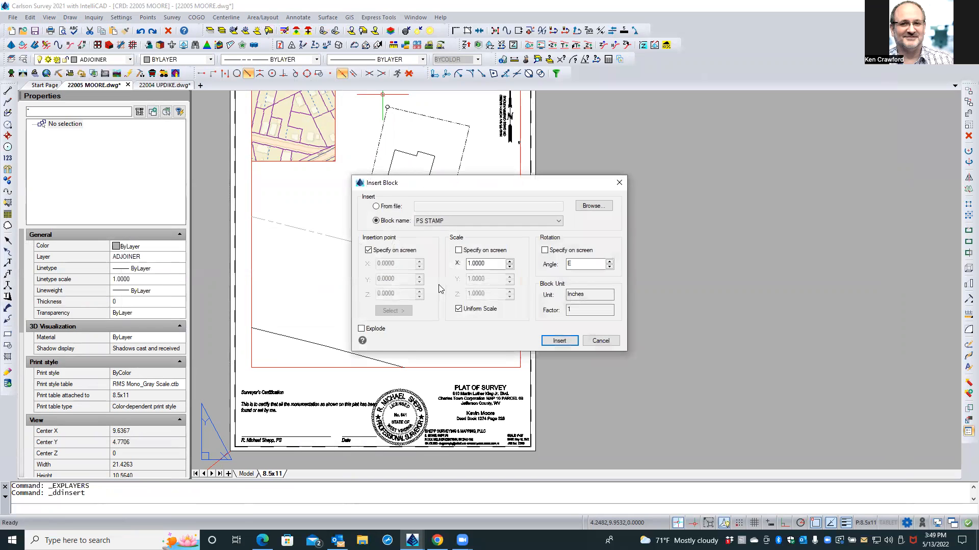
pyautogui.click(397, 207)
pyautogui.click(587, 207)
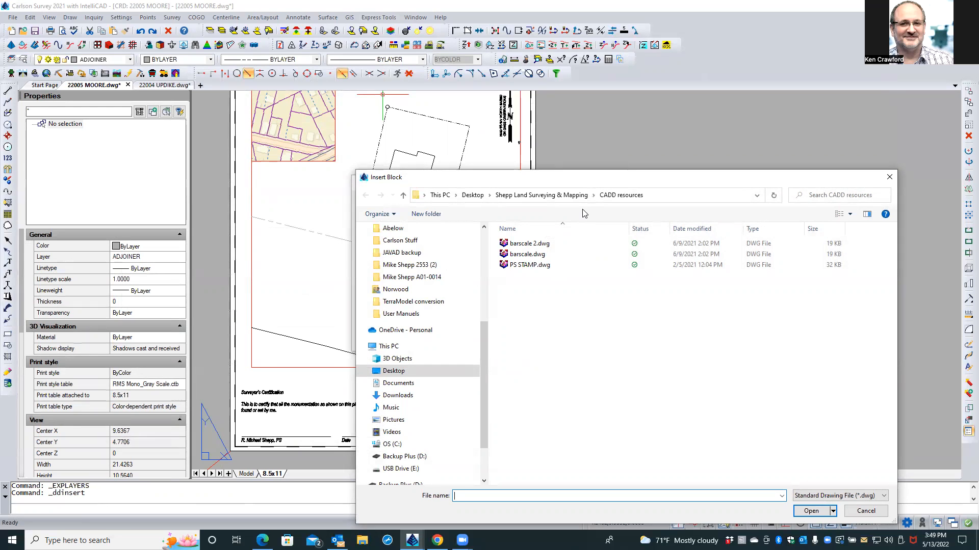
pyautogui.click(544, 258)
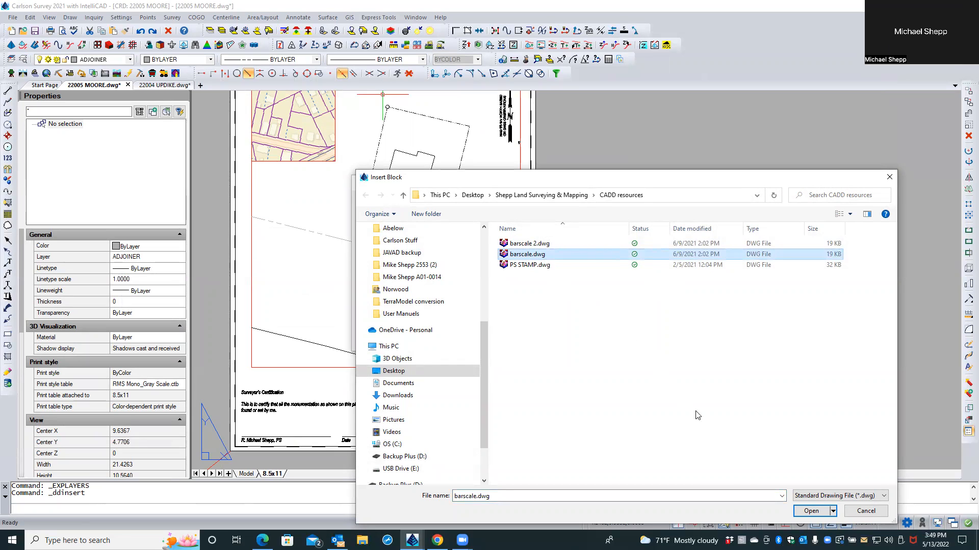
pyautogui.click(809, 511)
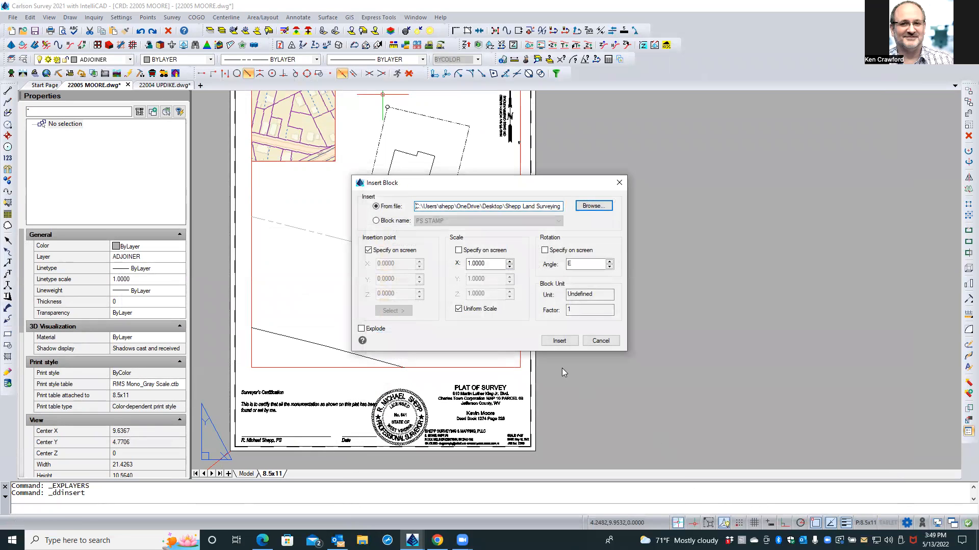
# Redefine the existing barscale block and place it just below the main viewport frame, above the surveyor's stamp.
pyautogui.click(548, 341)
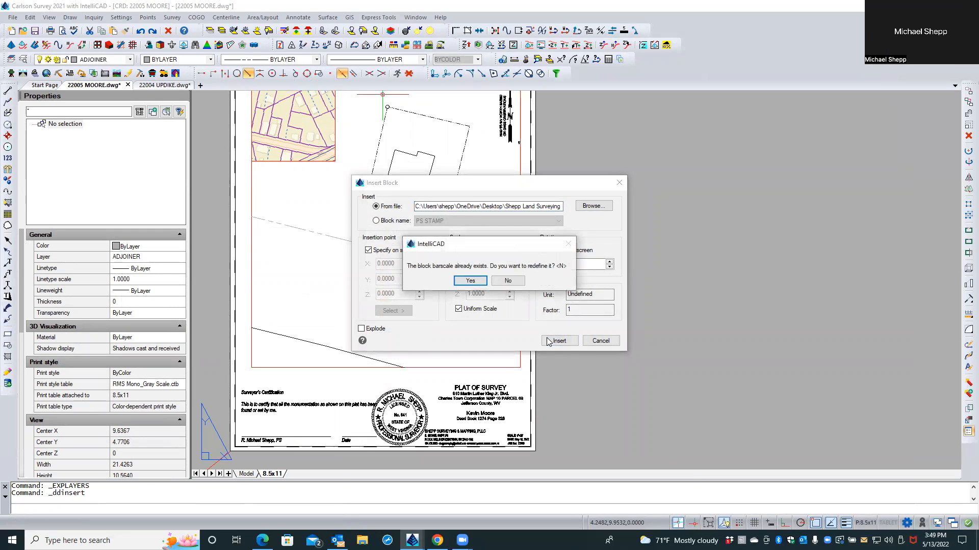
pyautogui.click(471, 281)
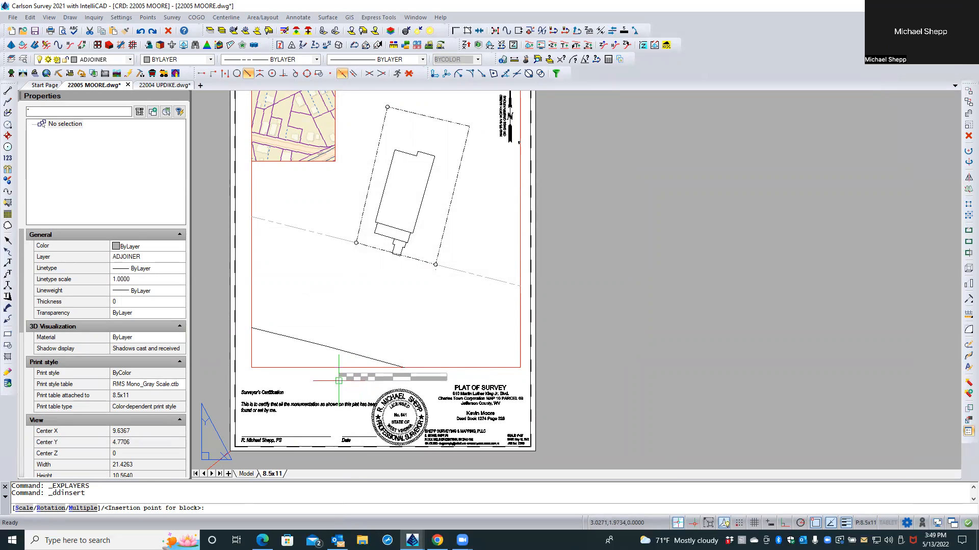
pyautogui.click(338, 380)
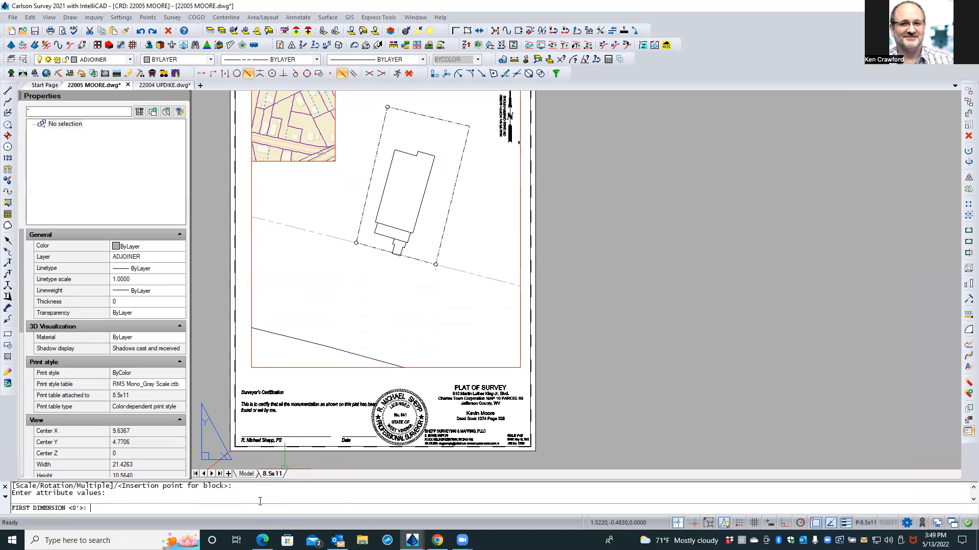
# Enter the bar scale's four dimension attributes as 0, 20, 40 and 20.
pyautogui.write('0')
pyautogui.press('Return')
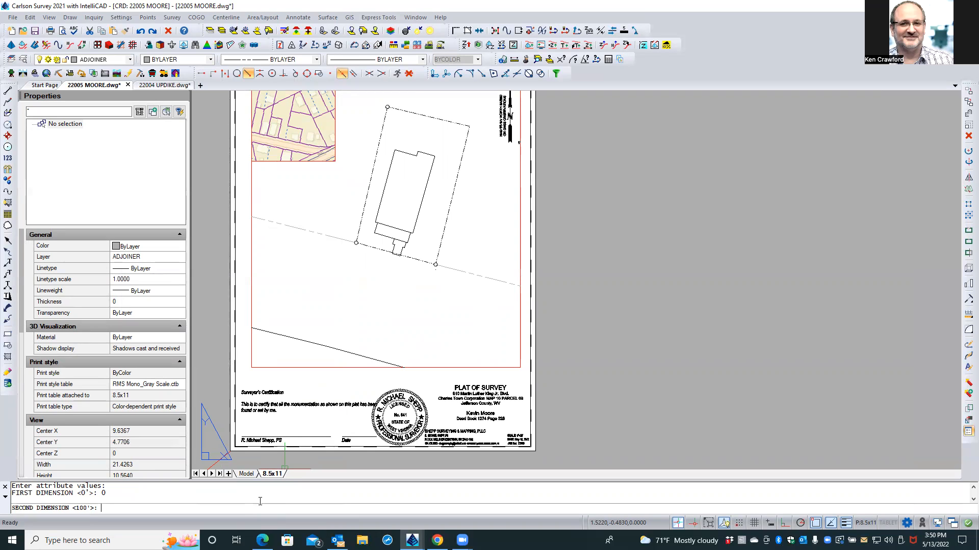
pyautogui.write('20')
pyautogui.press('Return')
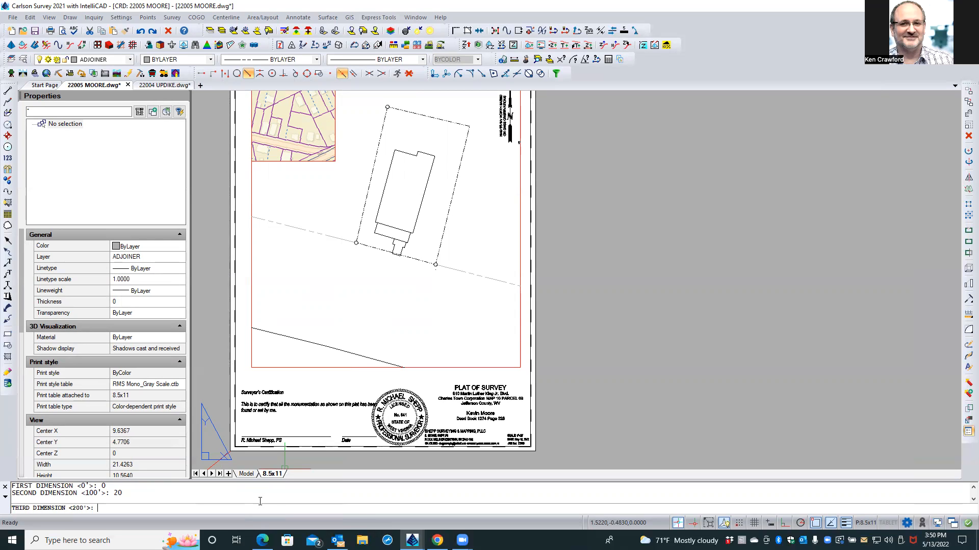
pyautogui.write('0')
pyautogui.press('Return')
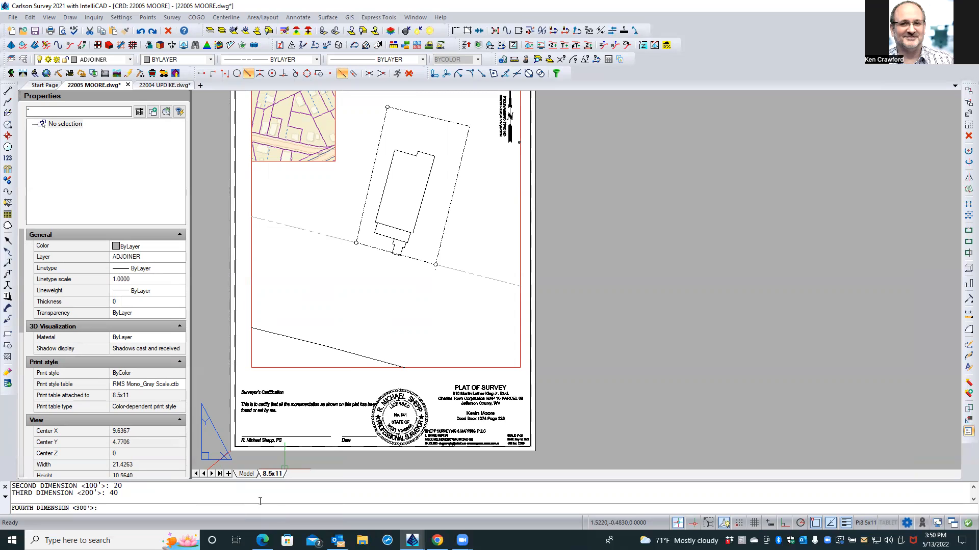
pyautogui.write('20')
pyautogui.press('Return')
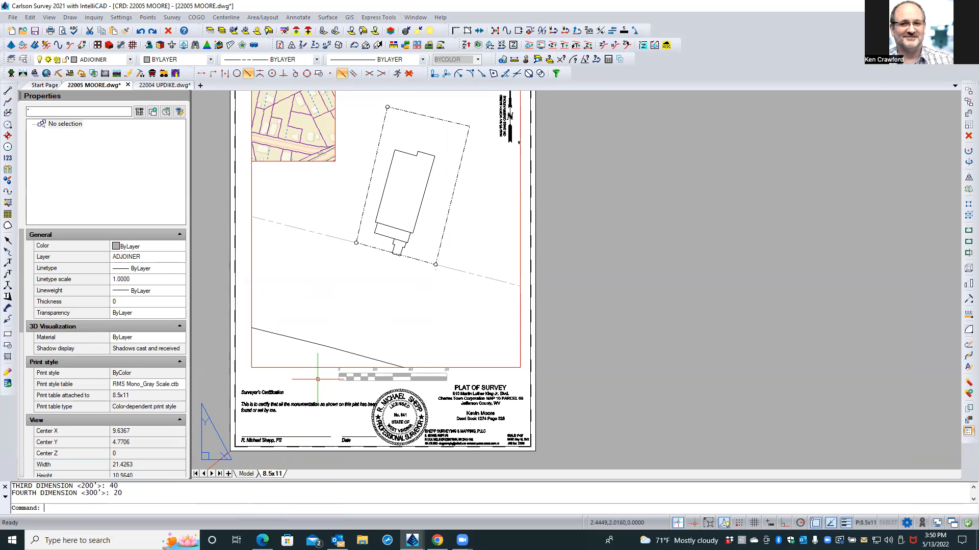
# Examine the inserted bar scale's dimension labels and its position below the viewport frame.
pyautogui.click(345, 381)
pyautogui.click(345, 389)
pyautogui.click(345, 389)
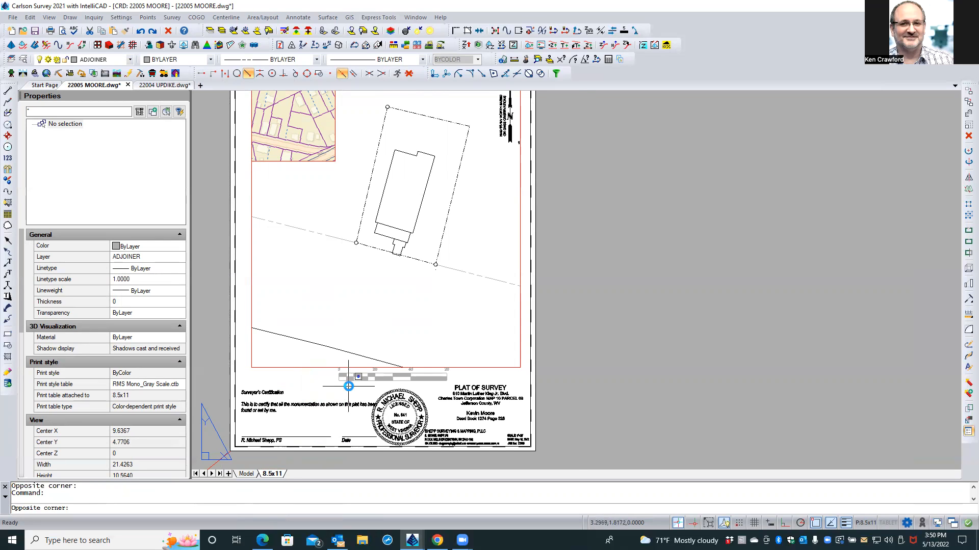
pyautogui.scroll(1, 347, 387)
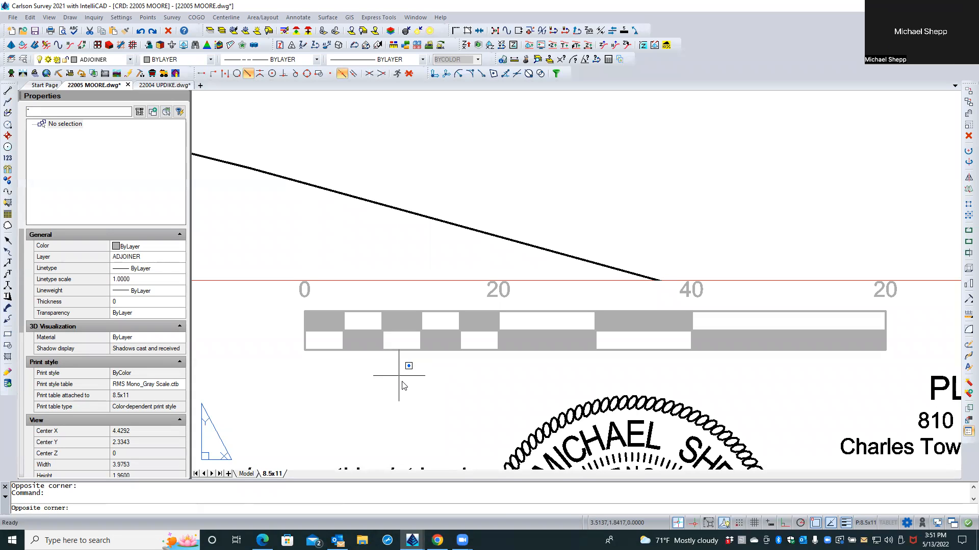
pyautogui.press('Escape')
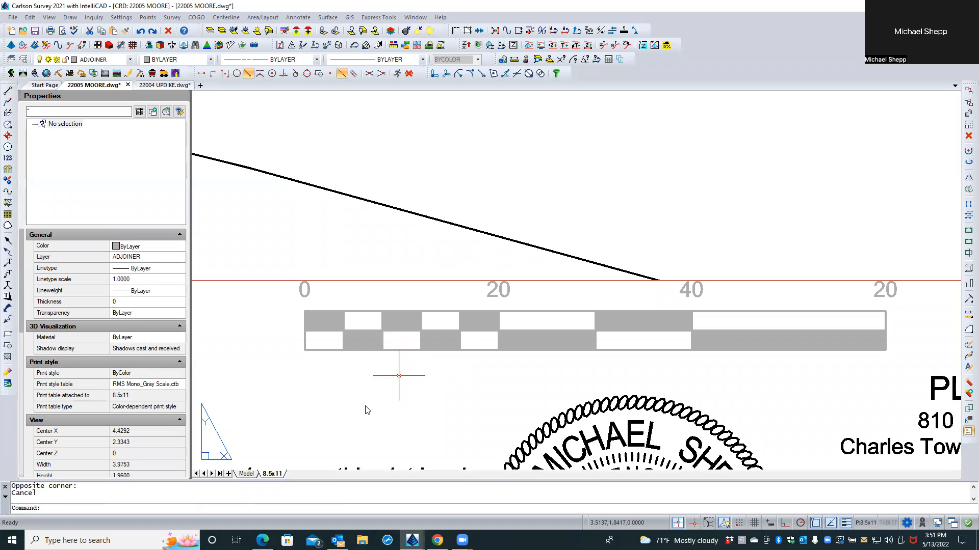
pyautogui.scroll(-3, 366, 410)
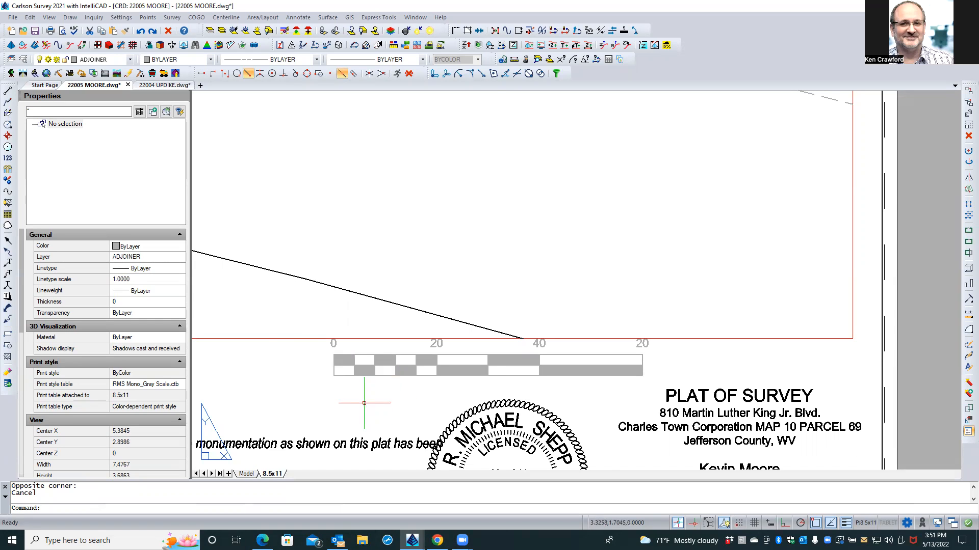
# Insert a line break before "shown" in the Surveyor's Certification text so it wraps clear of the surveyor's stamp.
pyautogui.scroll(-2, 364, 404)
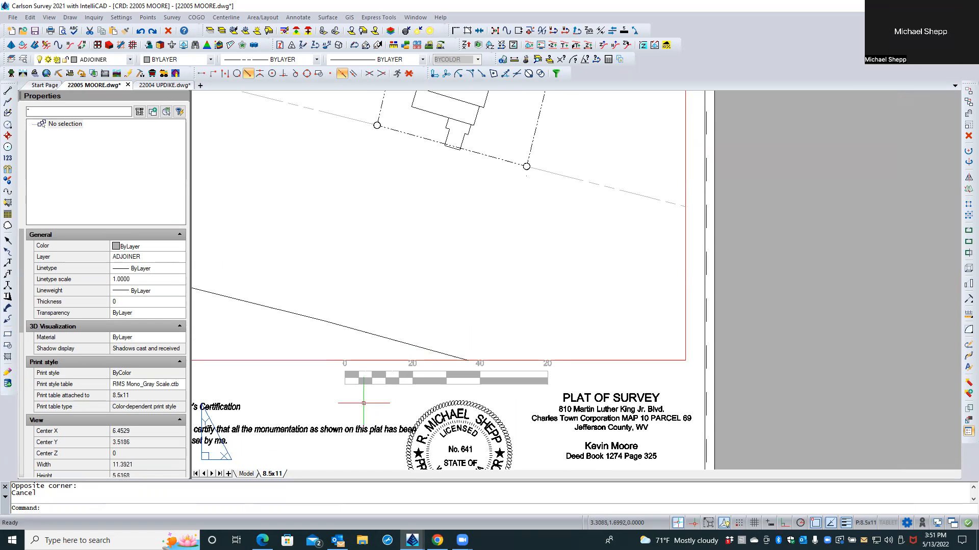
pyautogui.scroll(-2, 363, 403)
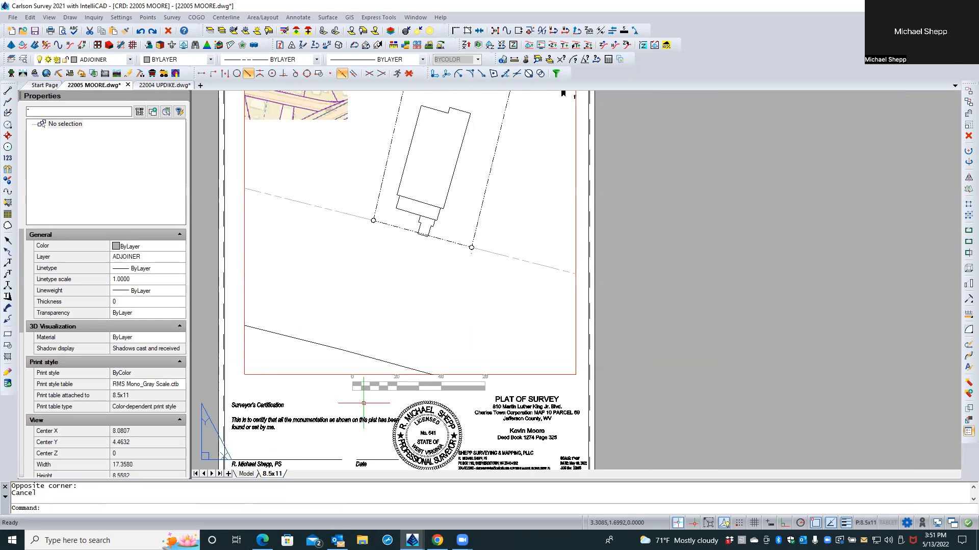
pyautogui.scroll(2, 364, 403)
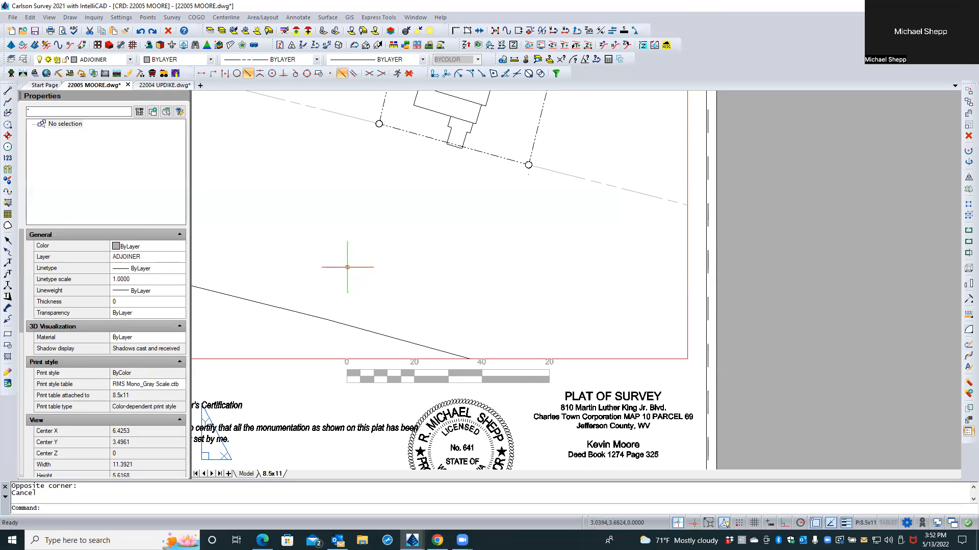
pyautogui.scroll(-2, 350, 274)
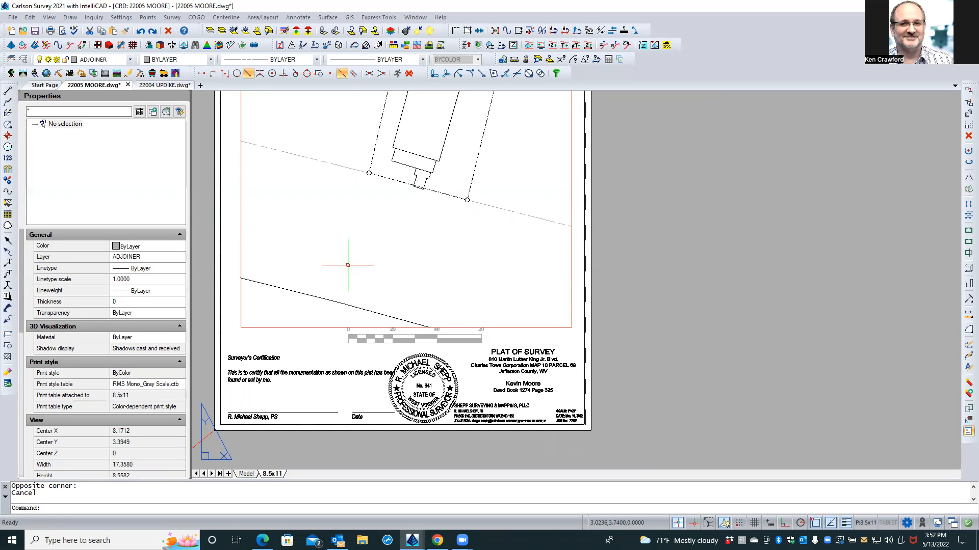
pyautogui.scroll(1, 348, 266)
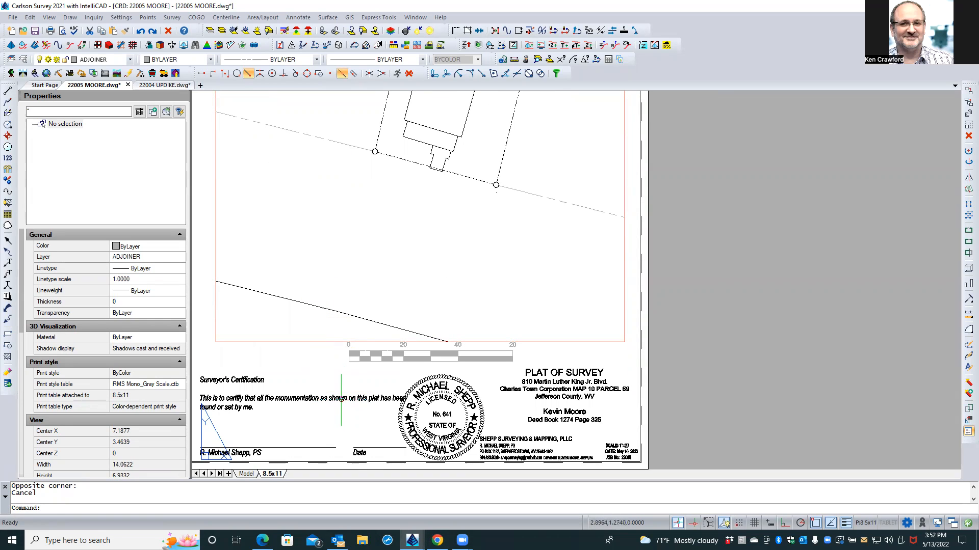
pyautogui.doubleClick(341, 401)
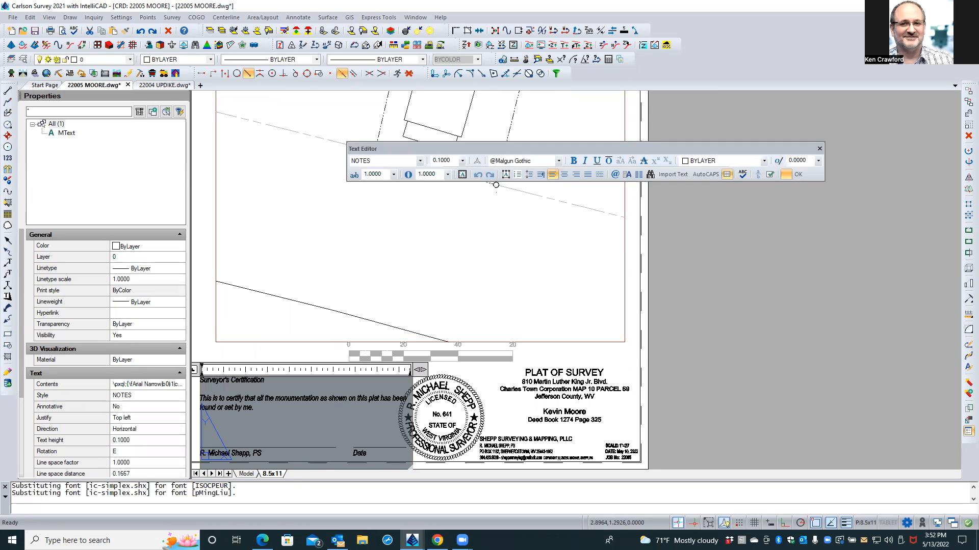
pyautogui.click(329, 400)
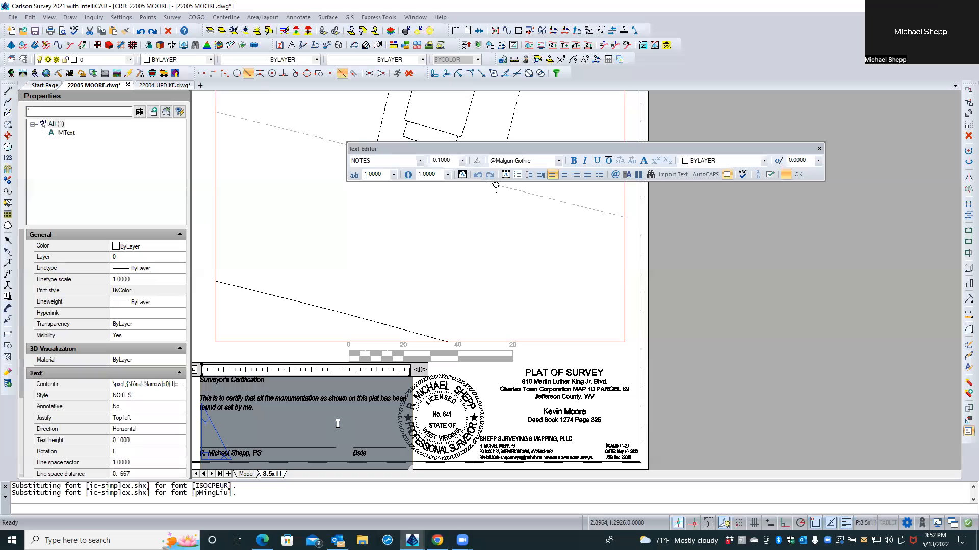
pyautogui.press('Return')
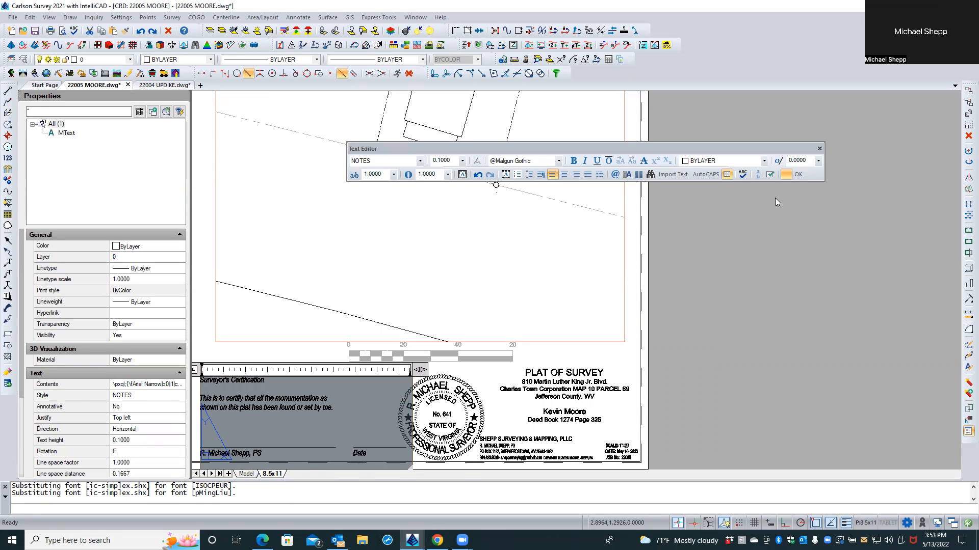
pyautogui.click(796, 175)
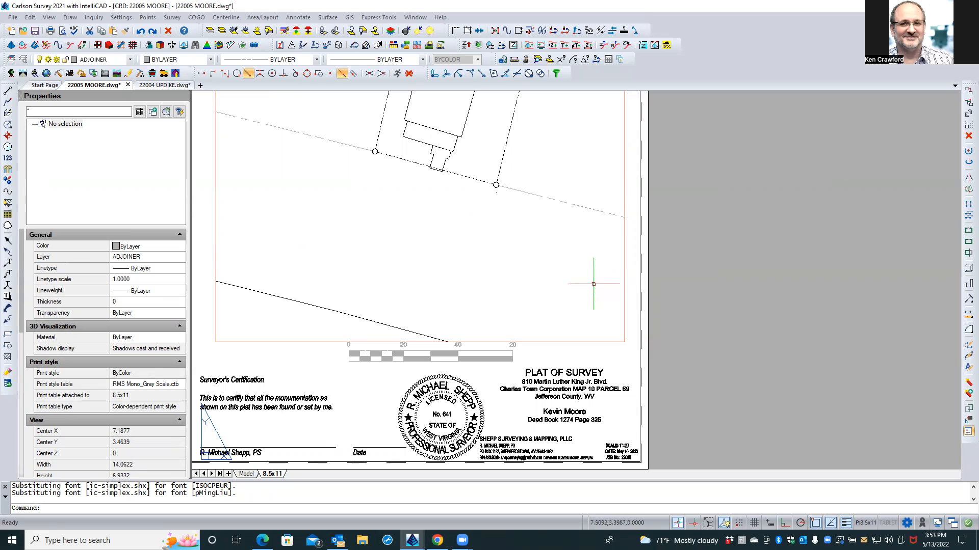
pyautogui.click(489, 352)
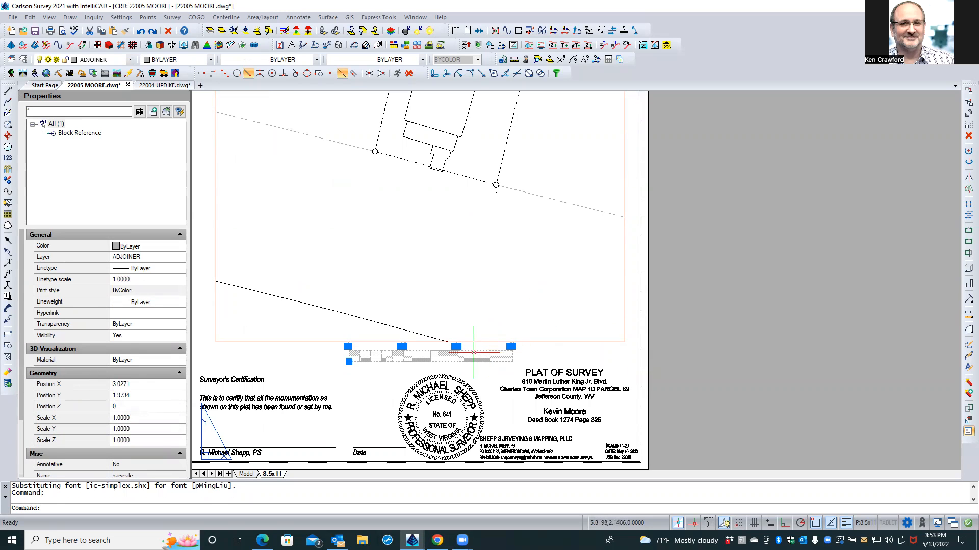
pyautogui.click(458, 378)
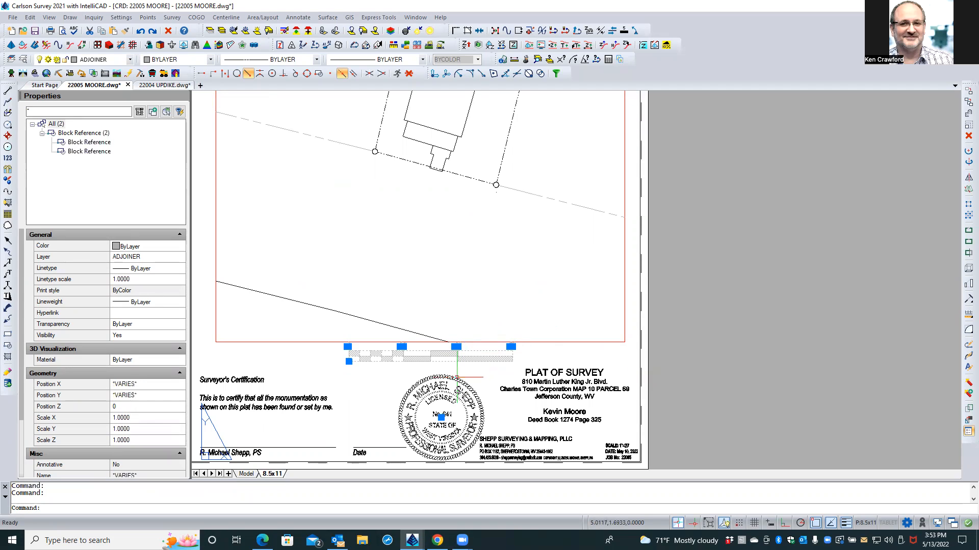
pyautogui.click(140, 257)
pyautogui.click(178, 257)
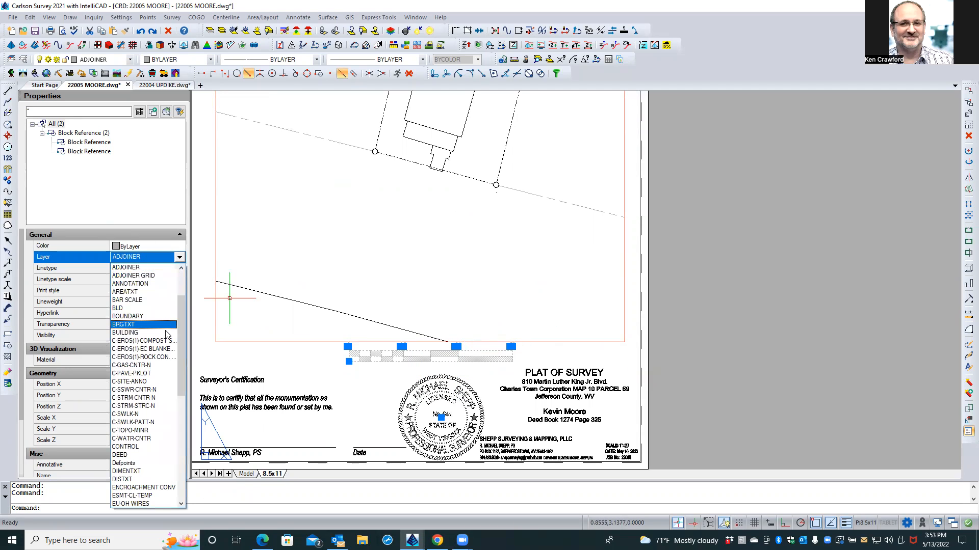
pyautogui.moveTo(182, 386); pyautogui.dragTo(185, 475)
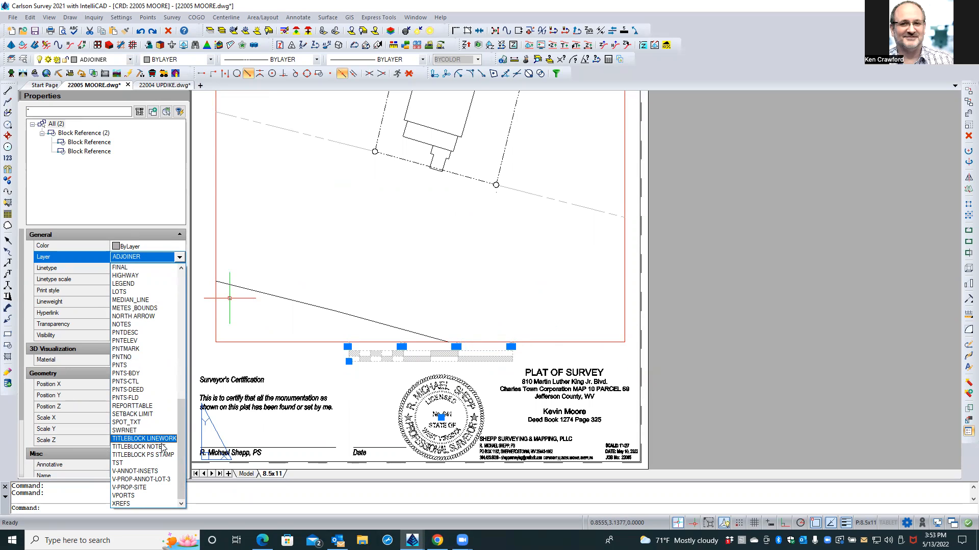
pyautogui.press('Escape')
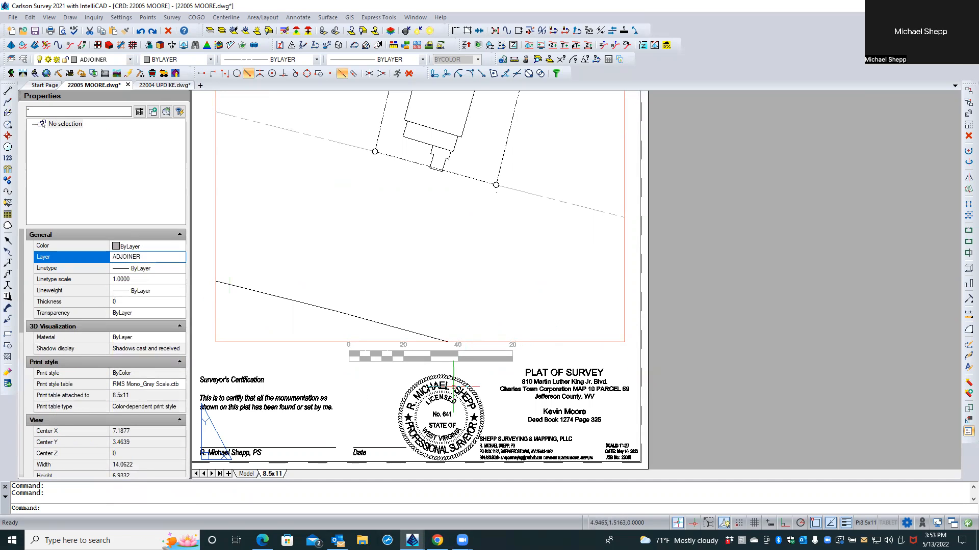
# Move the surveyor's stamp block to the TITLEBLOCK PS STAMP layer.
pyautogui.click(424, 381)
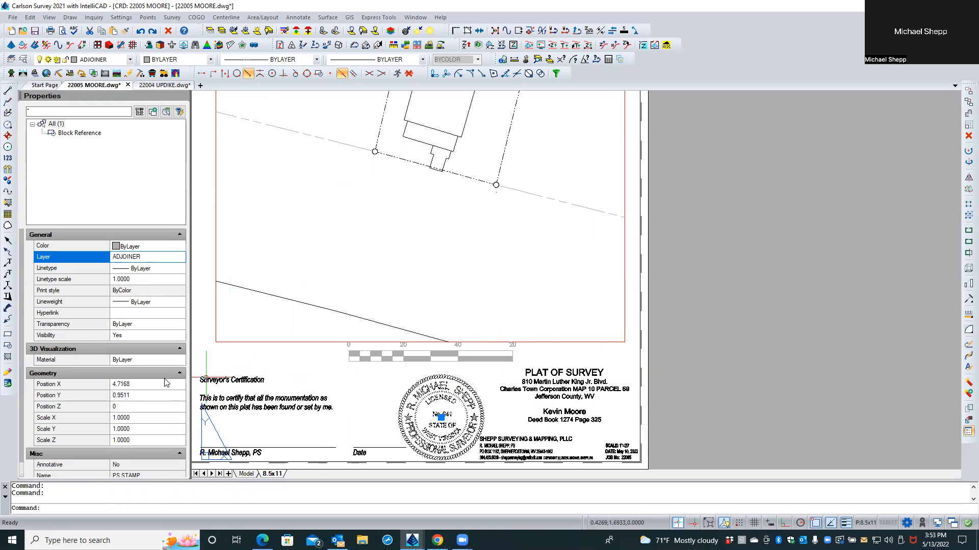
pyautogui.click(171, 259)
pyautogui.scroll(-10, 171, 258)
pyautogui.scroll(-1, 148, 437)
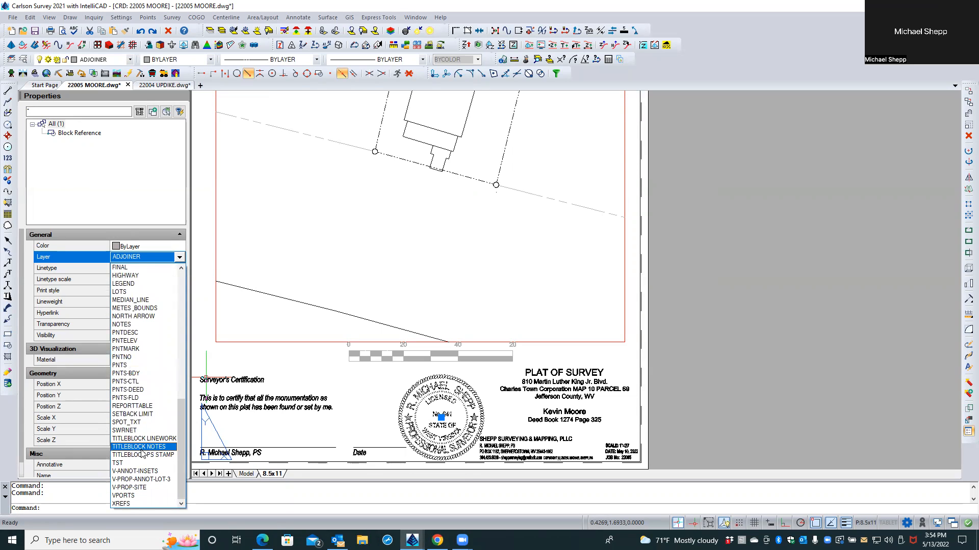
pyautogui.click(143, 454)
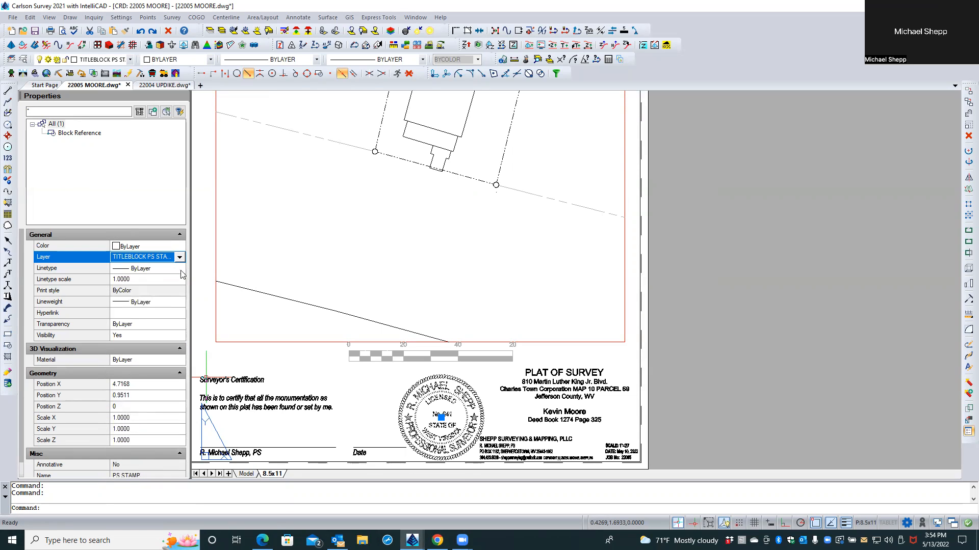
pyautogui.press('Escape')
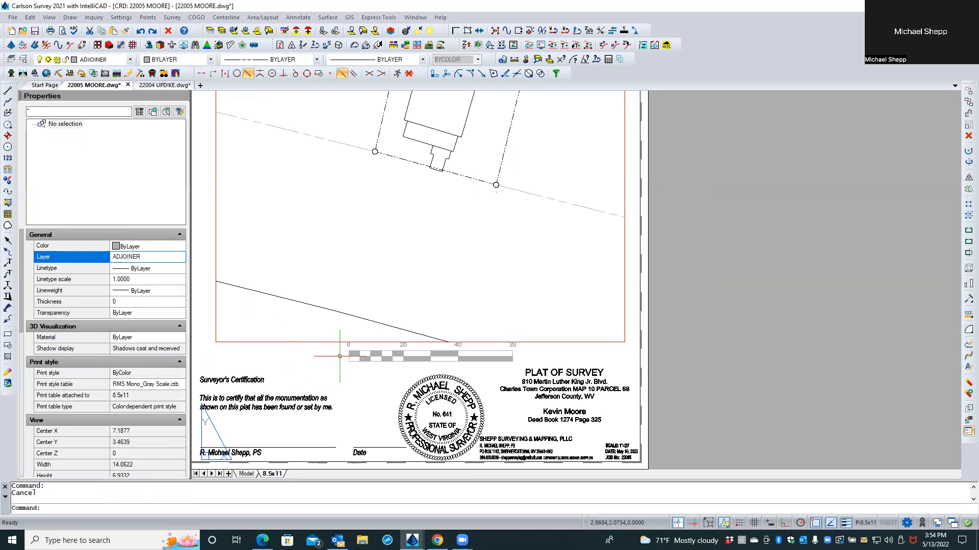
# Set the bar scale block's colour to ByLayer and move the block to the BAR SCALE layer.
pyautogui.click(349, 356)
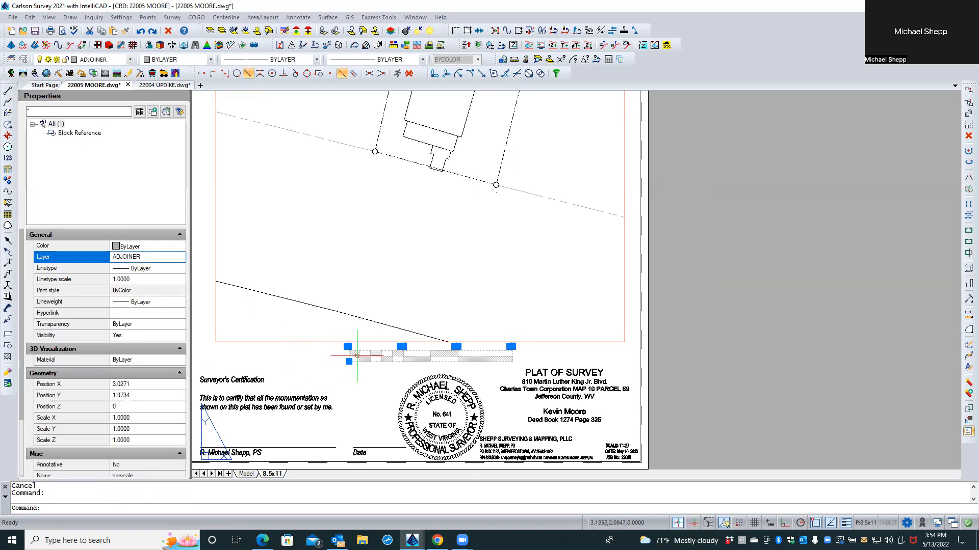
pyautogui.click(170, 246)
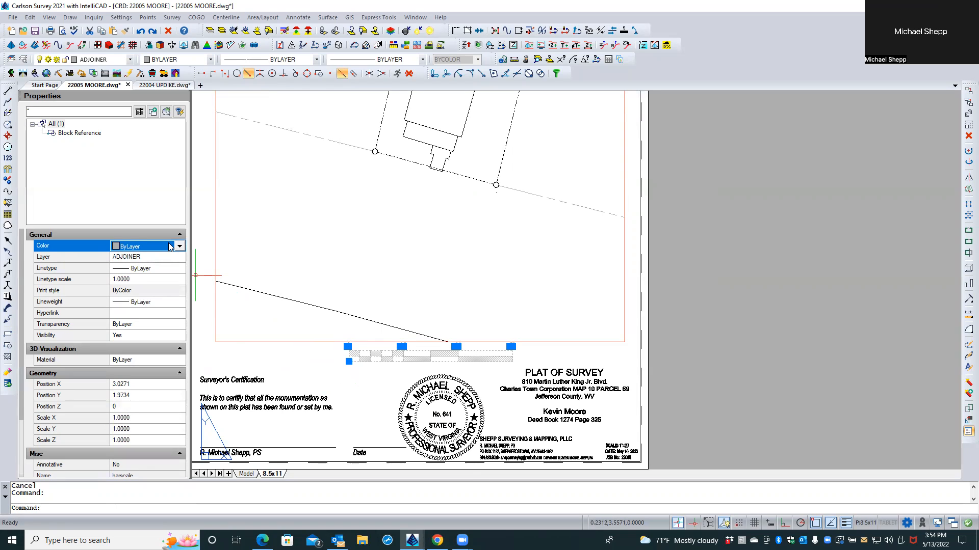
pyautogui.scroll(-1, 171, 246)
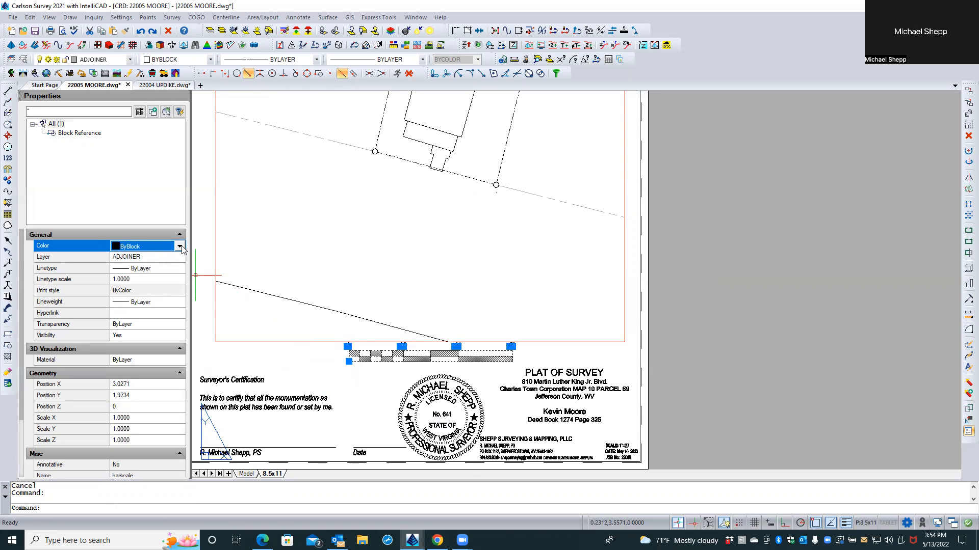
pyautogui.click(181, 248)
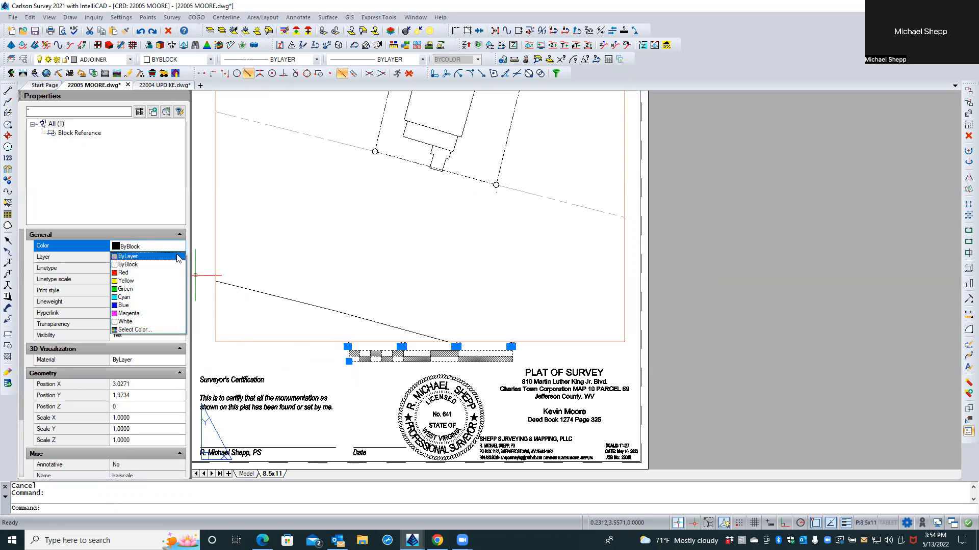
pyautogui.click(80, 261)
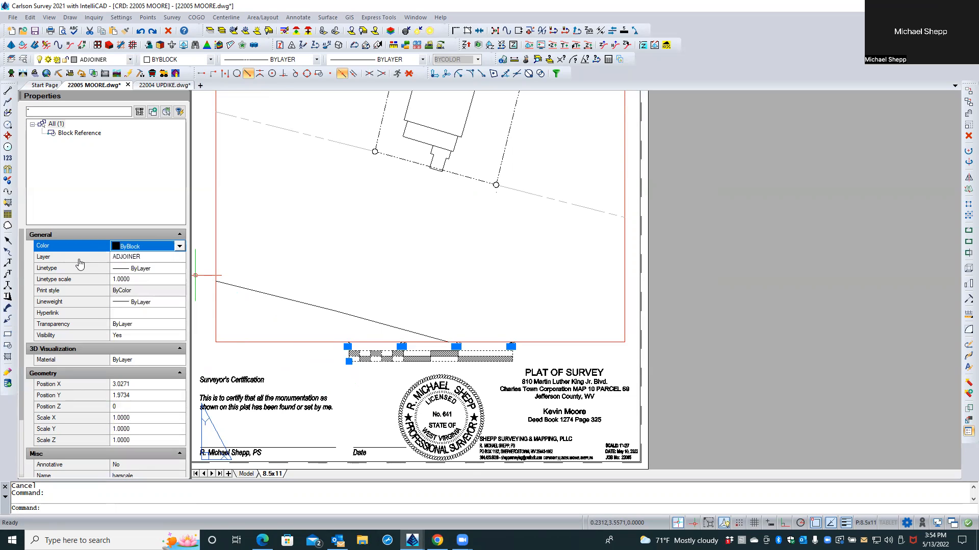
pyautogui.click(179, 246)
pyautogui.click(161, 257)
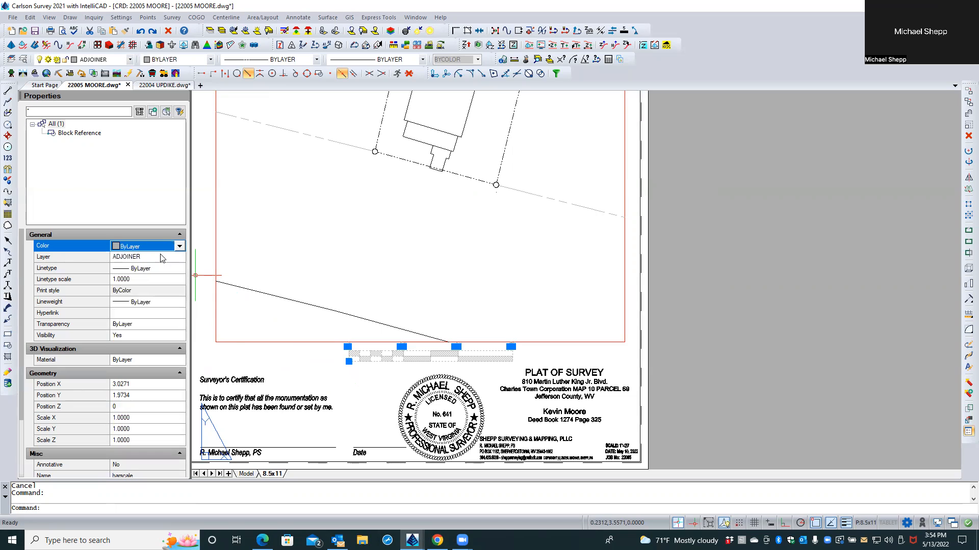
pyautogui.click(161, 257)
pyautogui.click(179, 258)
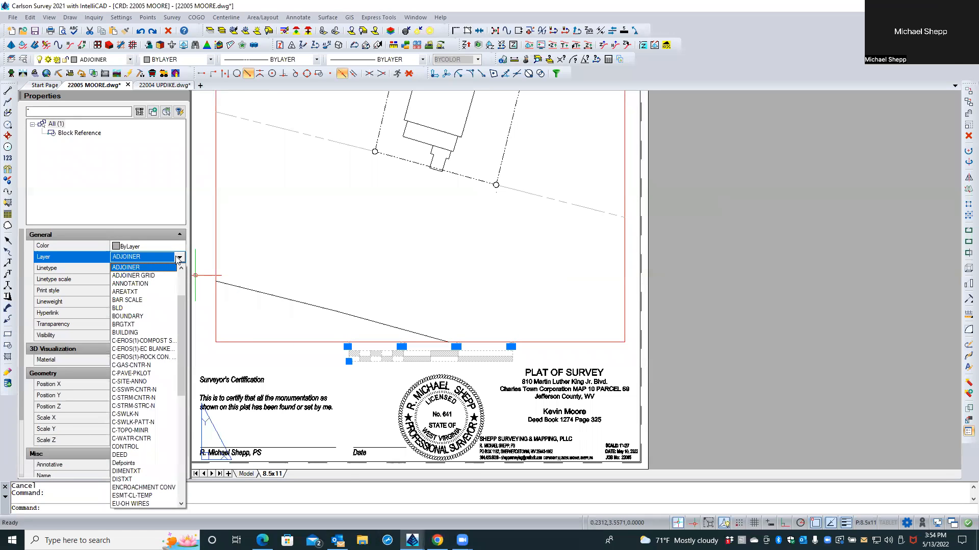
pyautogui.click(127, 300)
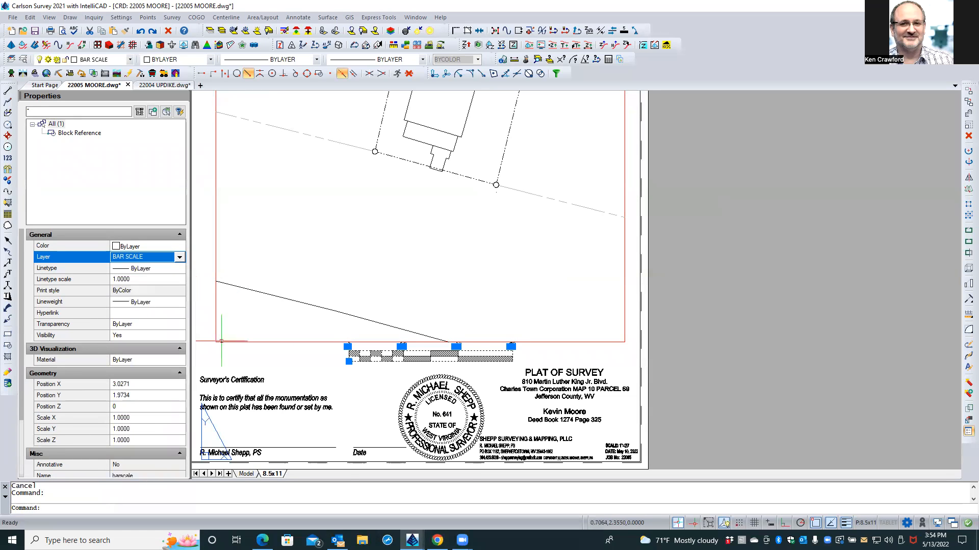
pyautogui.press('Escape')
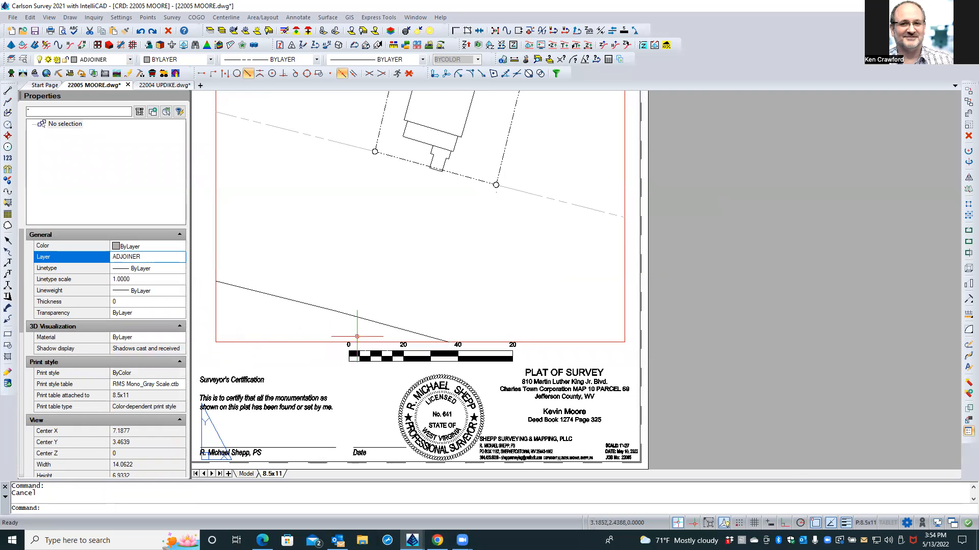
# Edit the bar scale block's attributes, setting the first dimension to 20' and the second dimension to 0.
pyautogui.scroll(2, 368, 352)
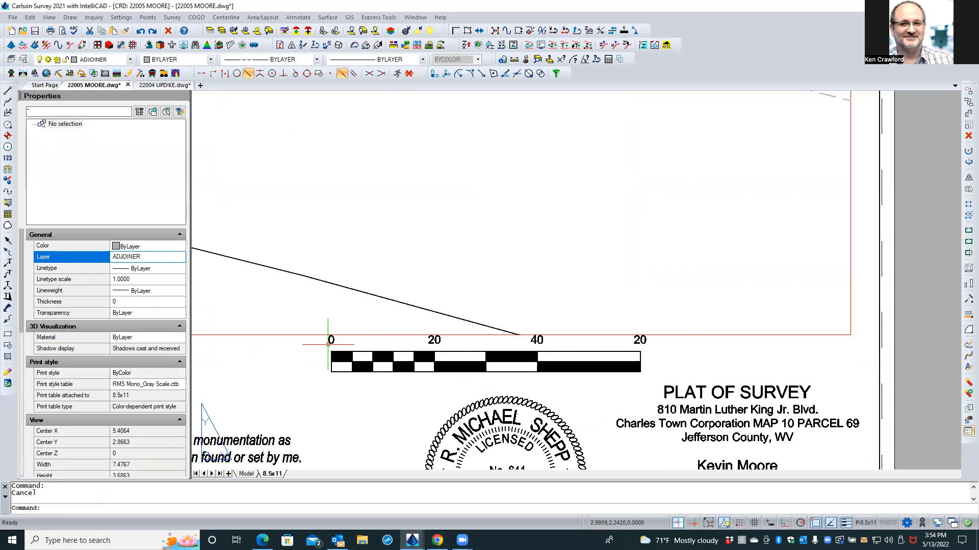
pyautogui.doubleClick(328, 344)
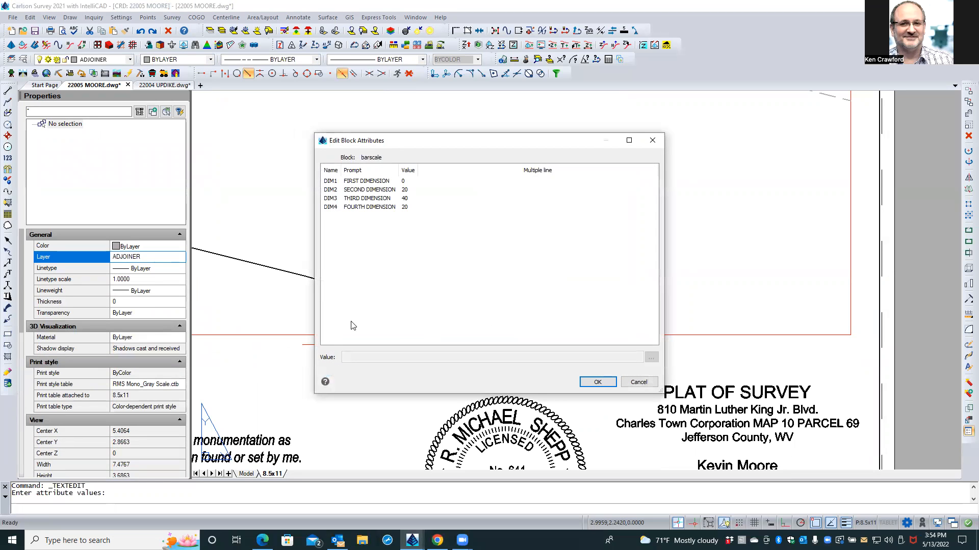
pyautogui.moveTo(425, 139); pyautogui.dragTo(164, 109)
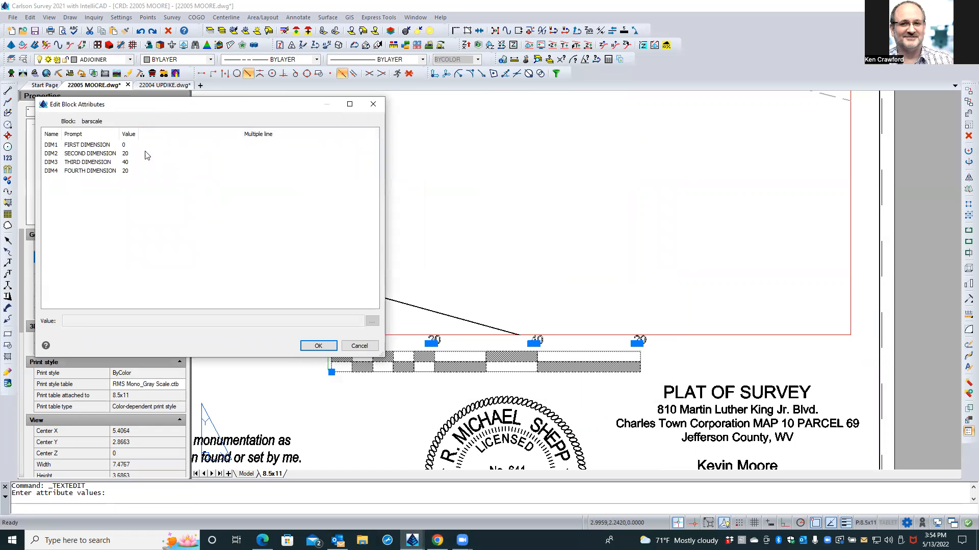
pyautogui.click(122, 146)
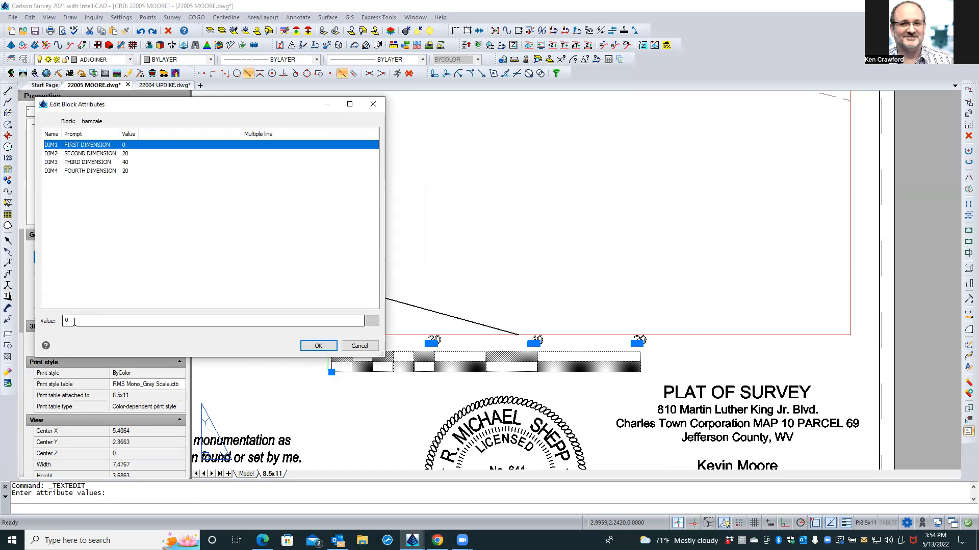
pyautogui.click(74, 322)
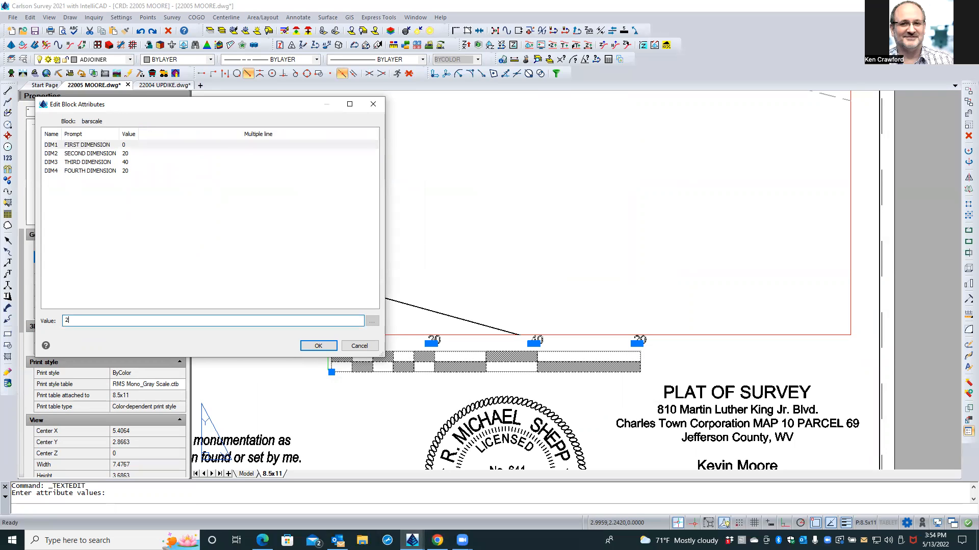
pyautogui.write("'")
pyautogui.click(115, 155)
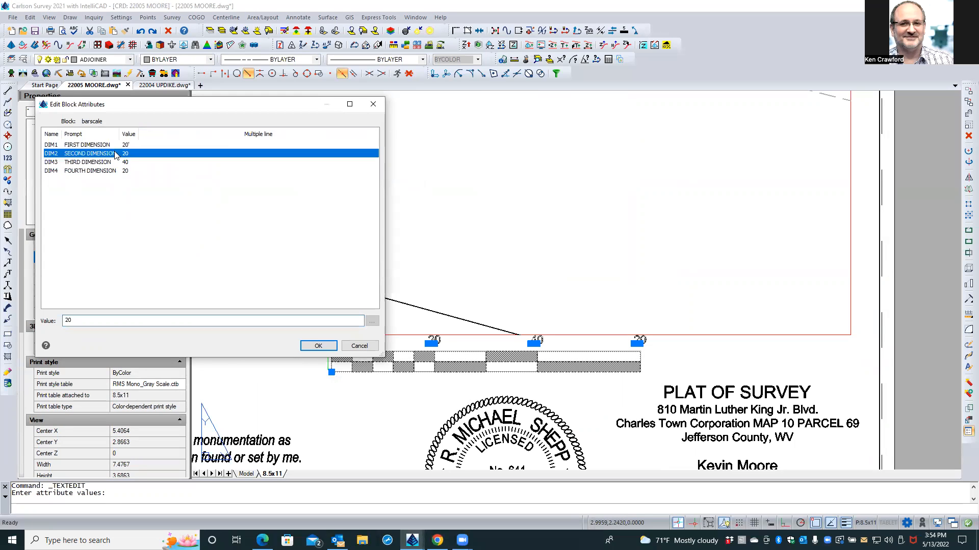
pyautogui.doubleClick(74, 321)
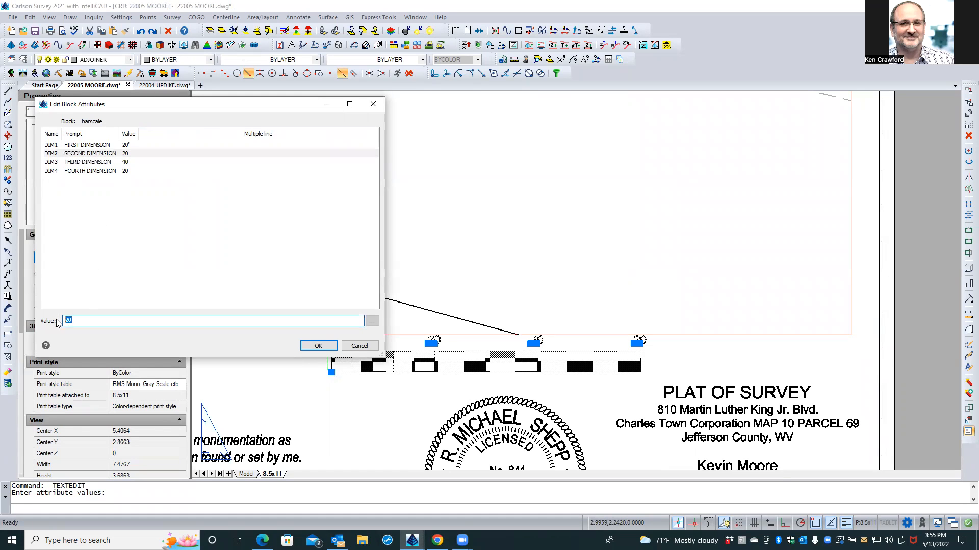
pyautogui.write('0')
pyautogui.click(124, 163)
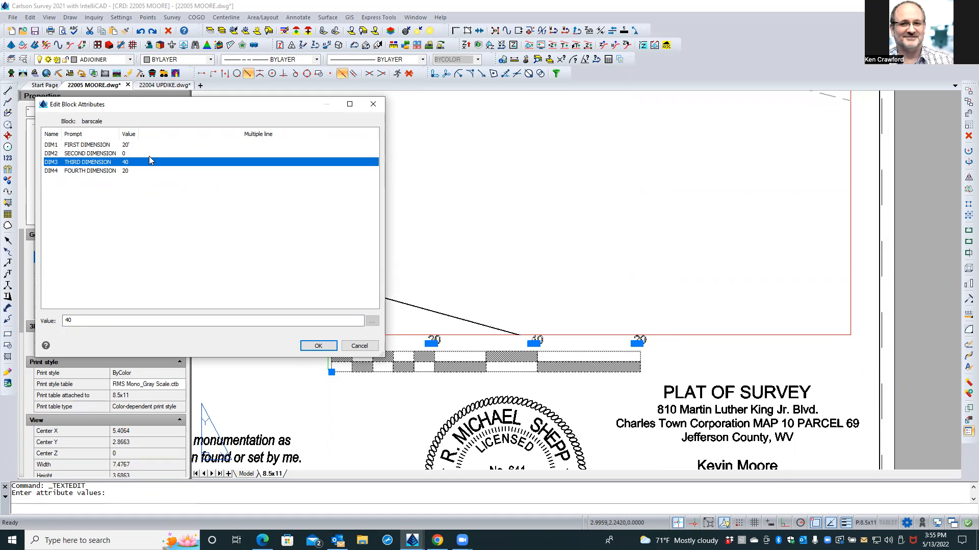
pyautogui.click(307, 346)
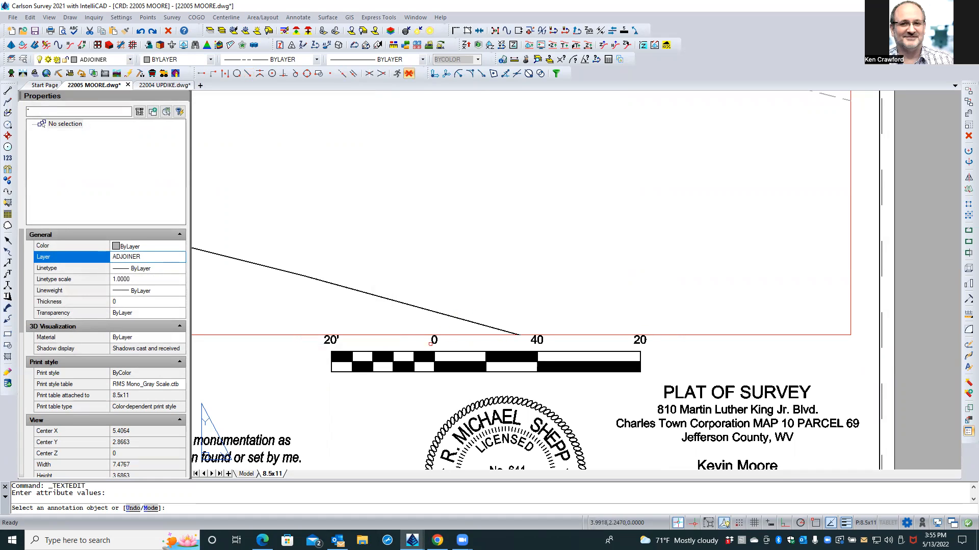
# Set the bar scale block's third dimension to 20' and its fourth dimension to 40'.
pyautogui.click(426, 351)
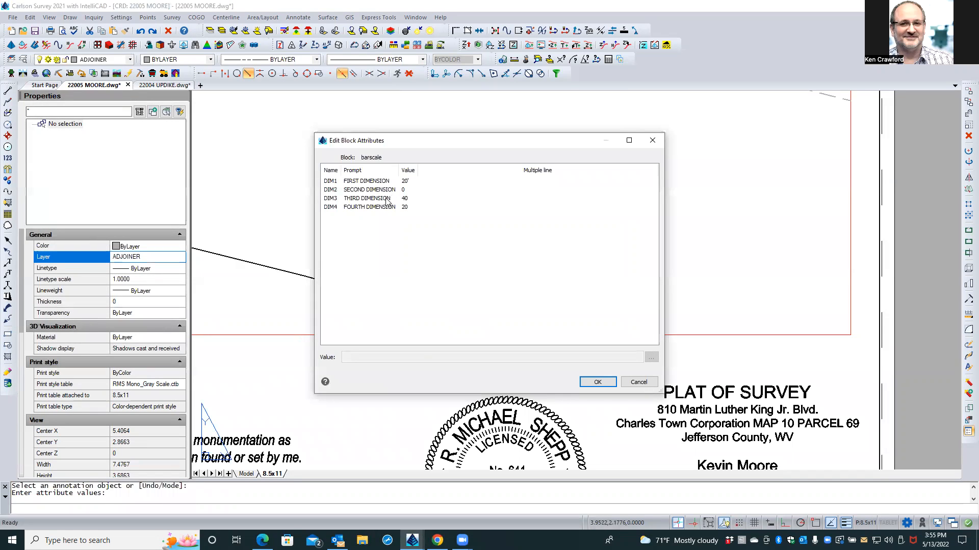
pyautogui.moveTo(403, 145); pyautogui.dragTo(148, 76)
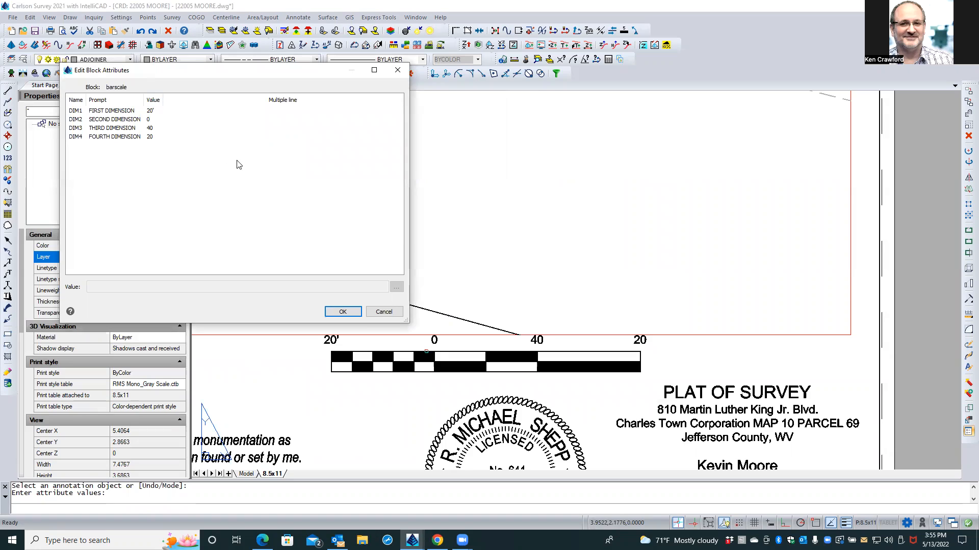
pyautogui.click(151, 128)
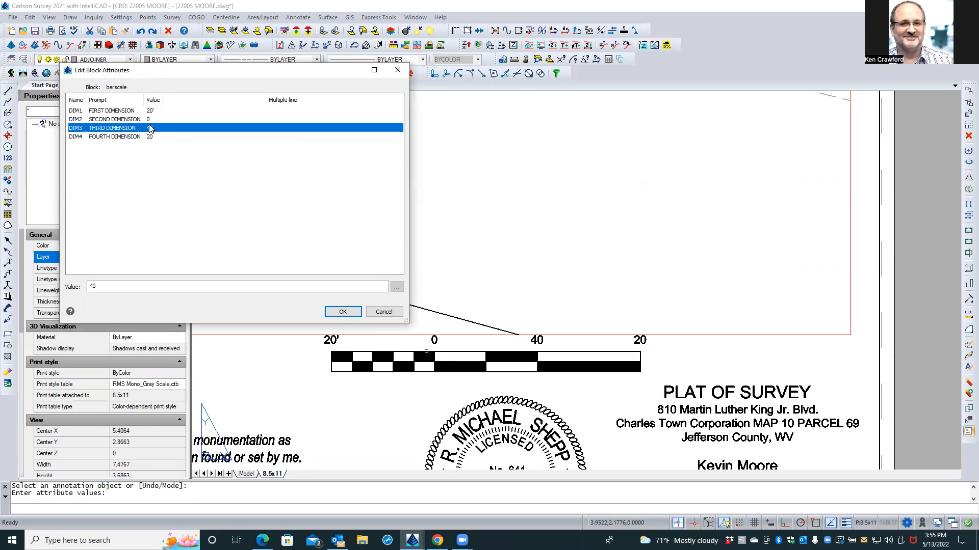
pyautogui.moveTo(108, 294); pyautogui.dragTo(87, 288)
pyautogui.write('220')
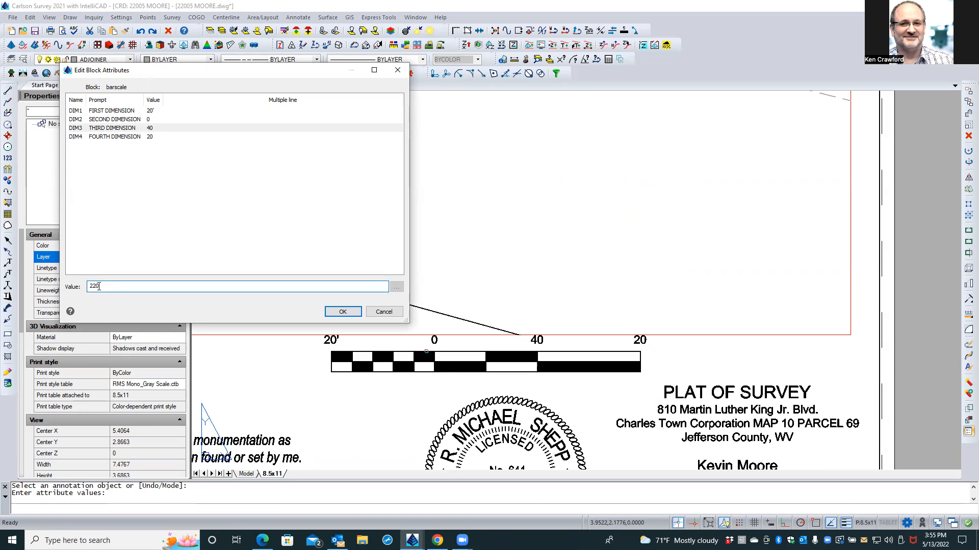
pyautogui.press('BackSpace')
pyautogui.click(343, 312)
pyautogui.doubleClick(113, 287)
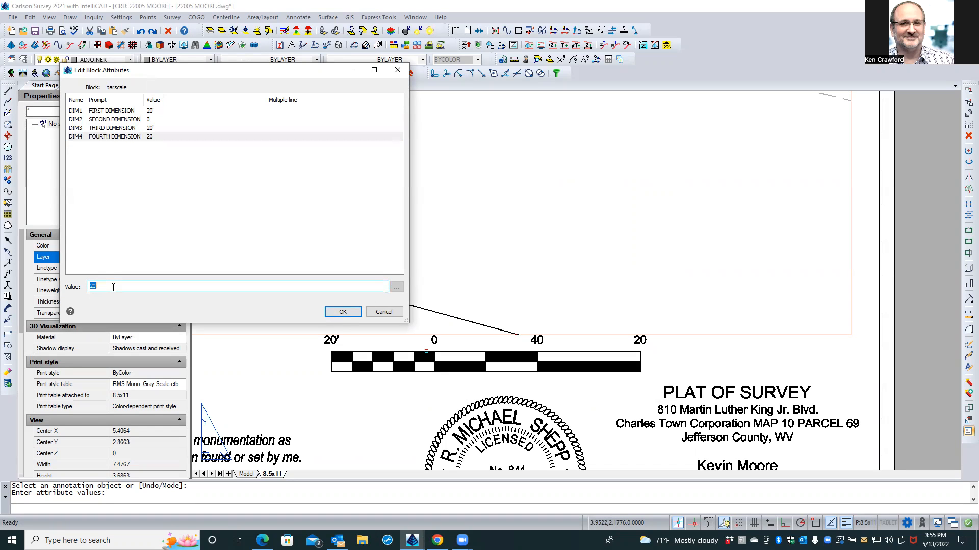
pyautogui.write("40'")
pyautogui.click(343, 311)
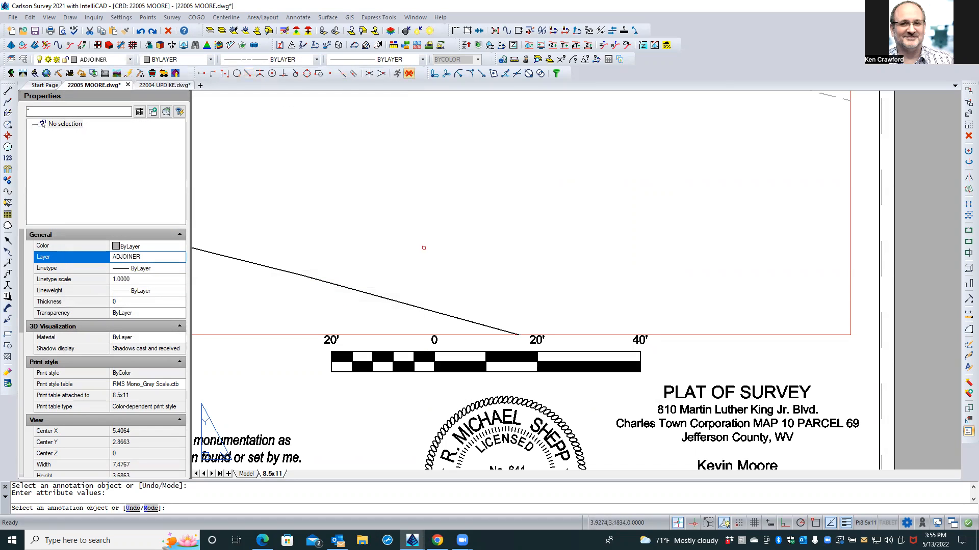
pyautogui.press('Return')
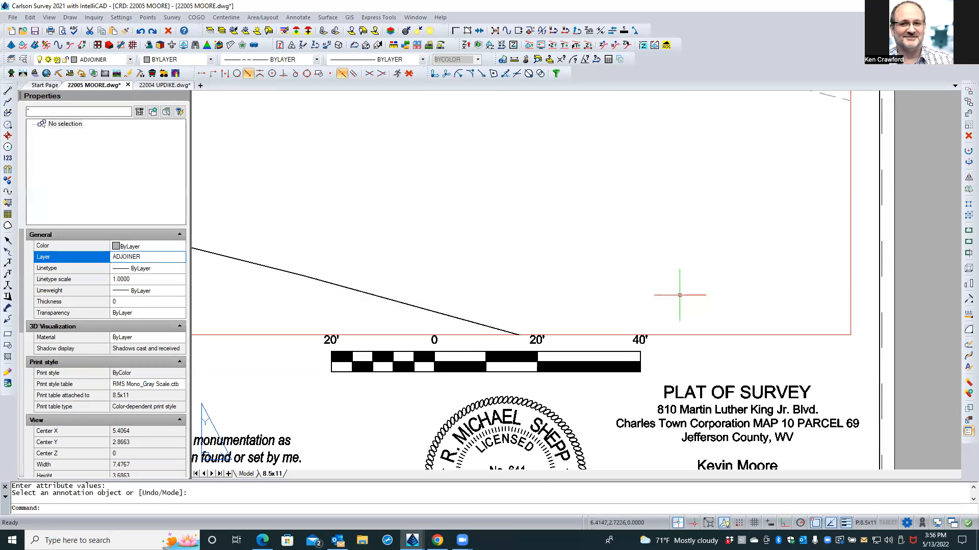
# Move the bar scale about 2 units right so its 40' end meets the viewport frame's right edge above the PLAT OF SURVEY title.
pyautogui.scroll(-2, 679, 295)
pyautogui.scroll(-1, 679, 295)
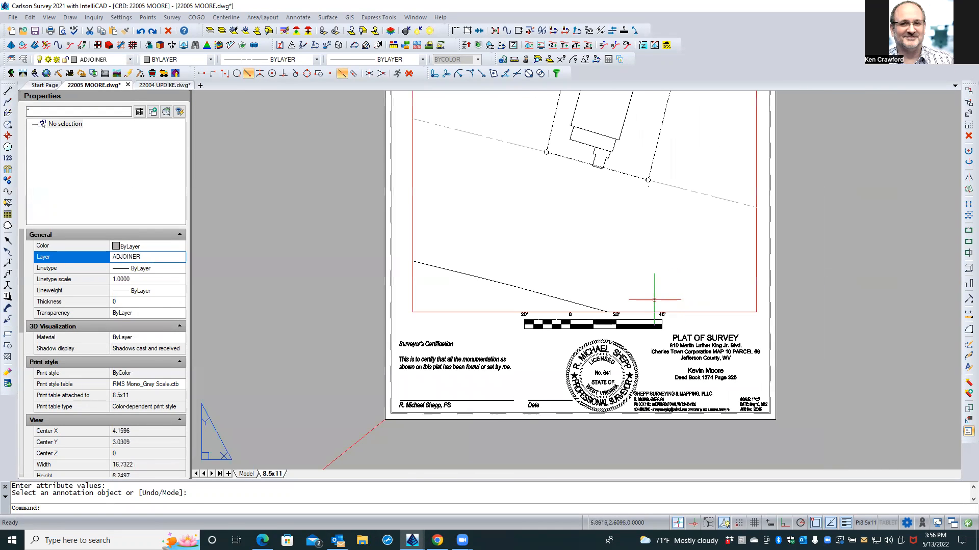
pyautogui.click(599, 329)
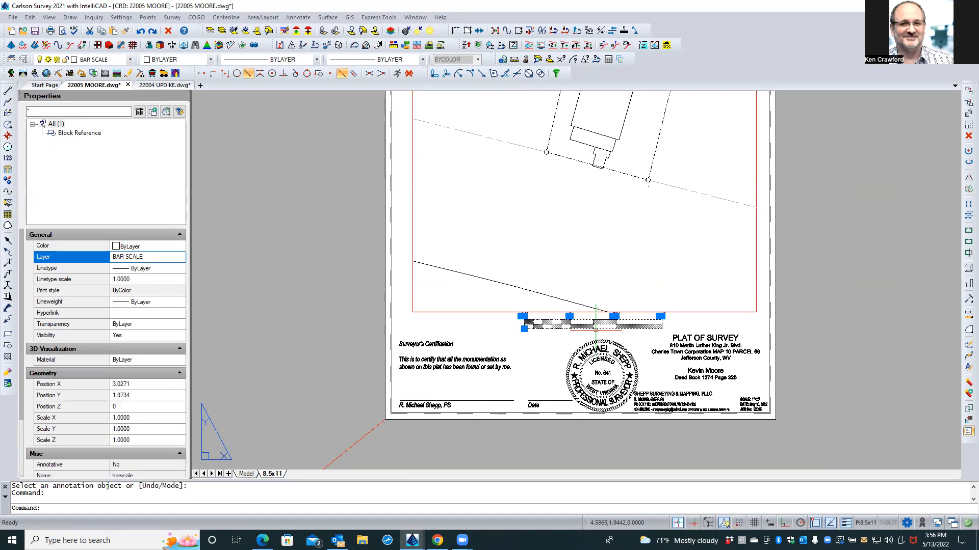
pyautogui.rightClick(537, 330)
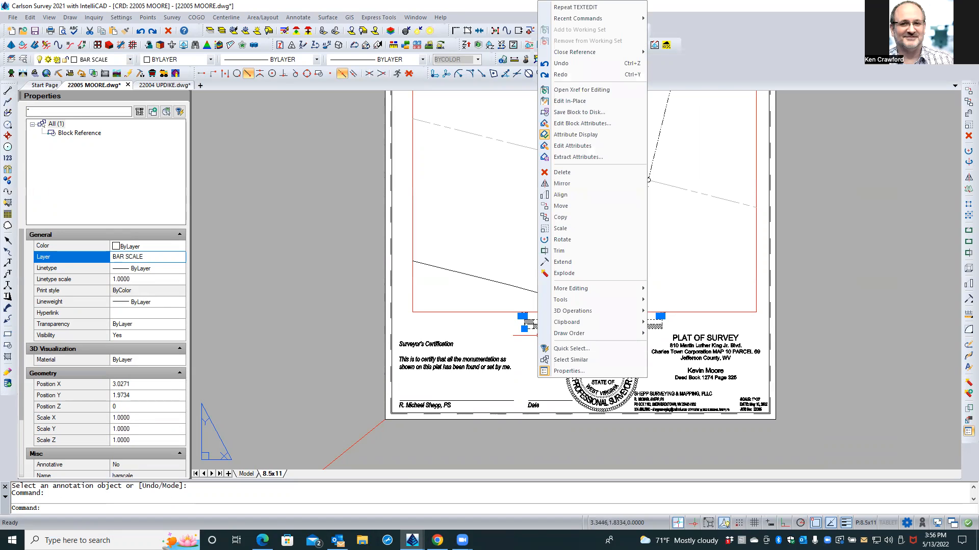
pyautogui.click(525, 310)
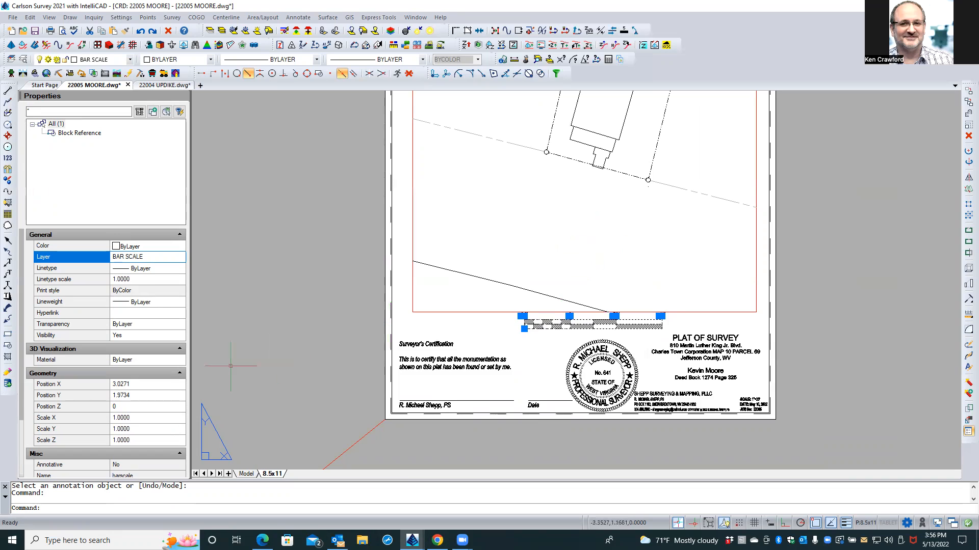
pyautogui.scroll(-2, 231, 366)
pyautogui.scroll(-1, 271, 353)
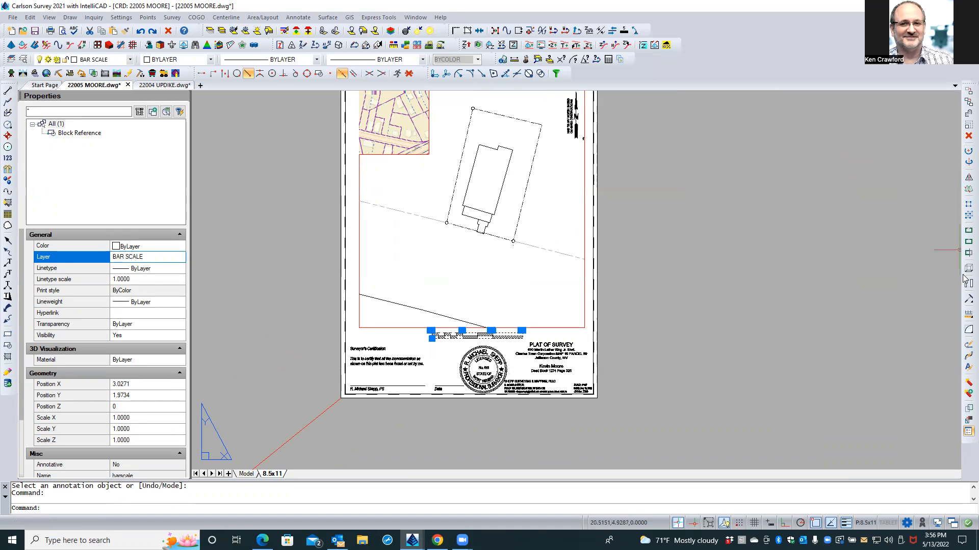
pyautogui.click(966, 94)
pyautogui.click(789, 149)
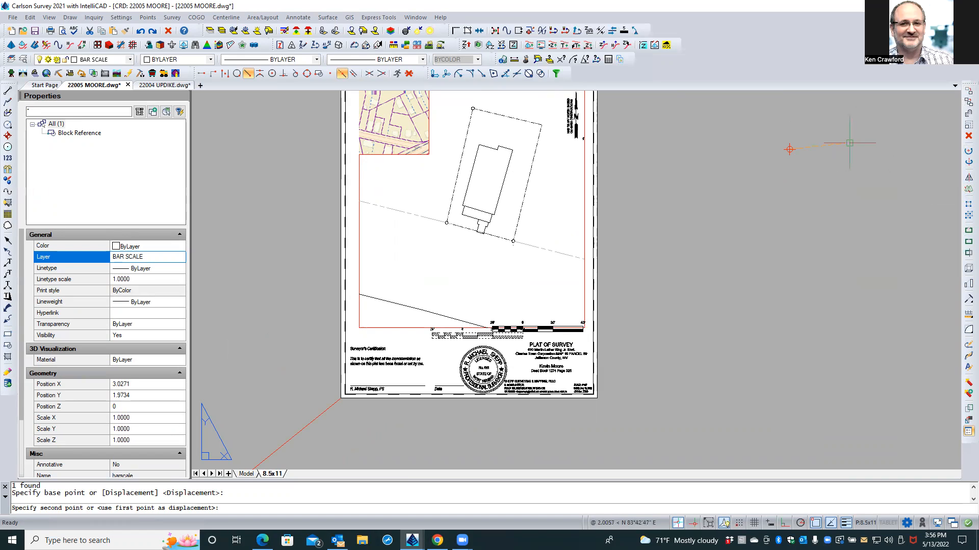
pyautogui.click(850, 143)
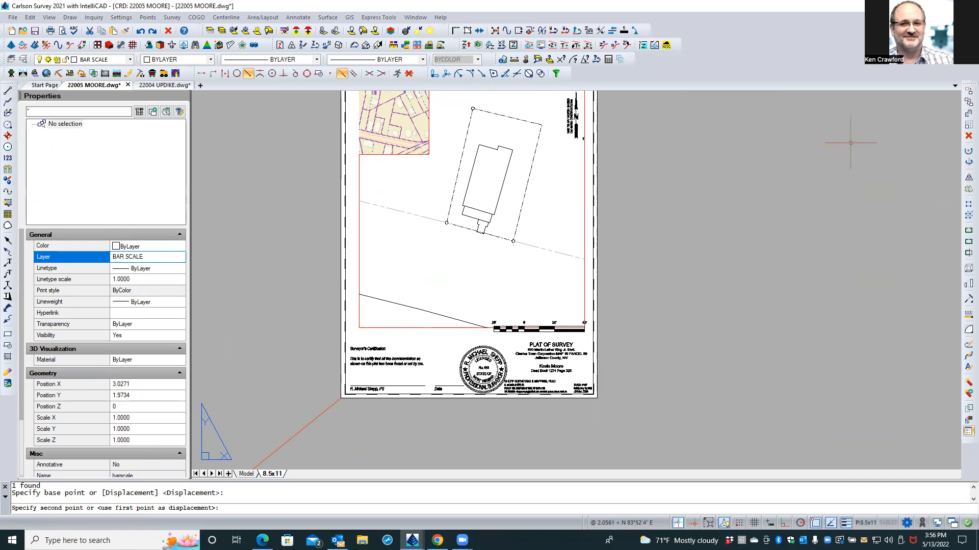
pyautogui.press('Escape')
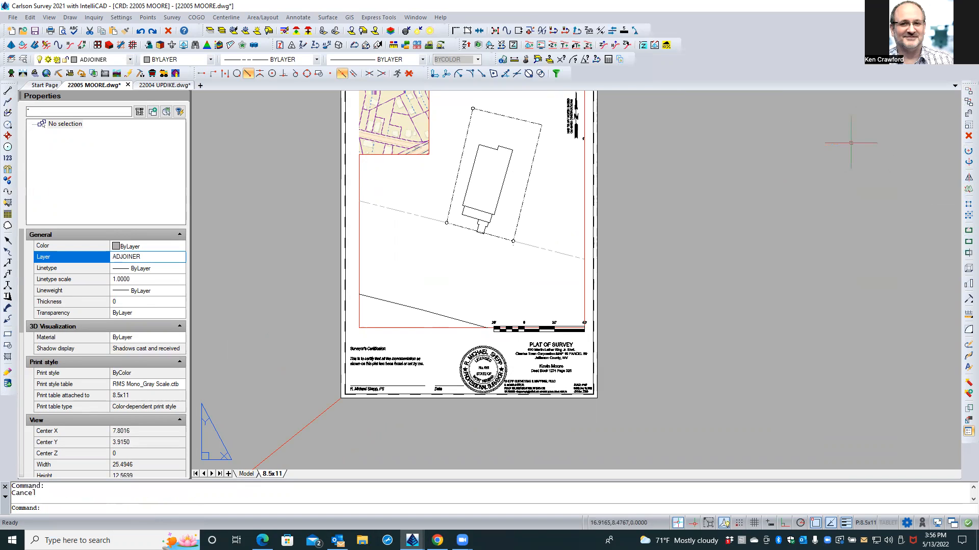
pyautogui.scroll(5, 535, 337)
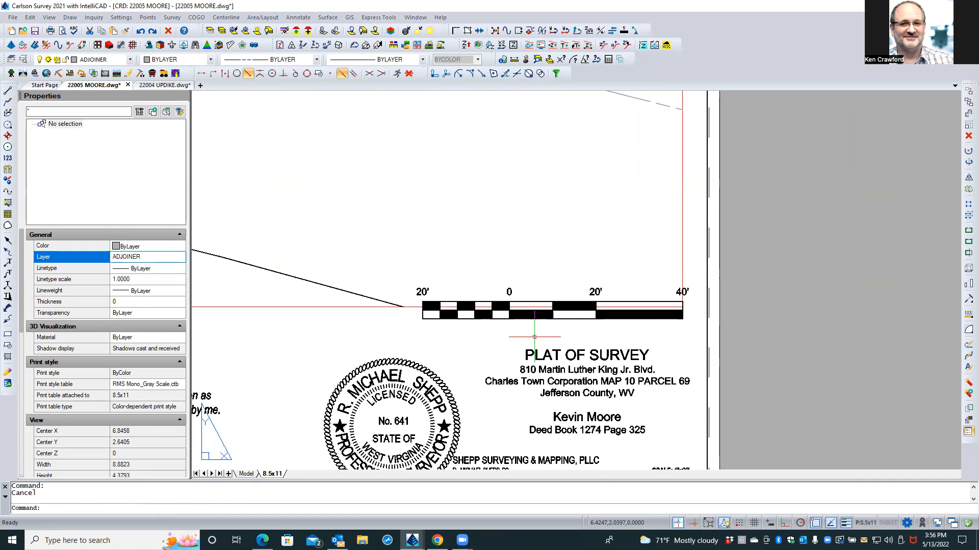
pyautogui.click(560, 319)
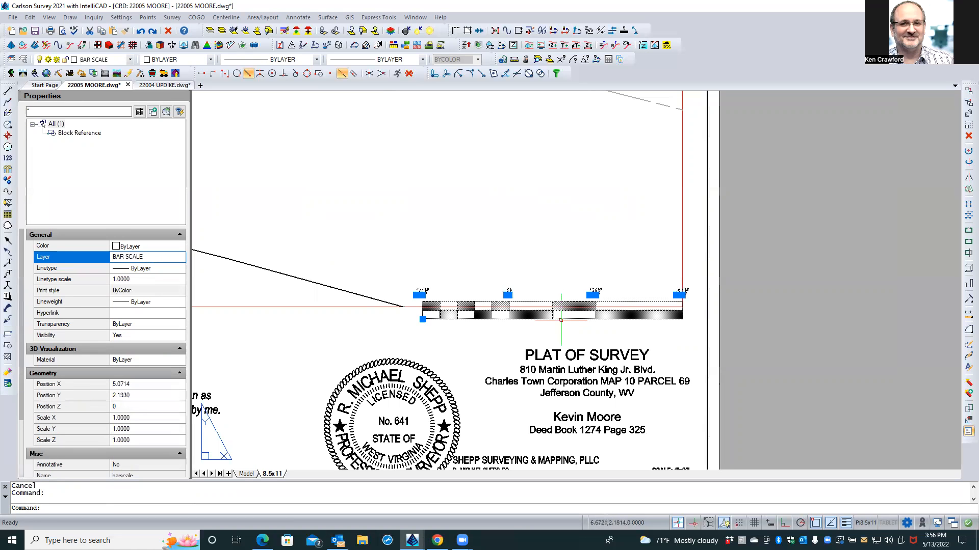
pyautogui.scroll(-4, 694, 291)
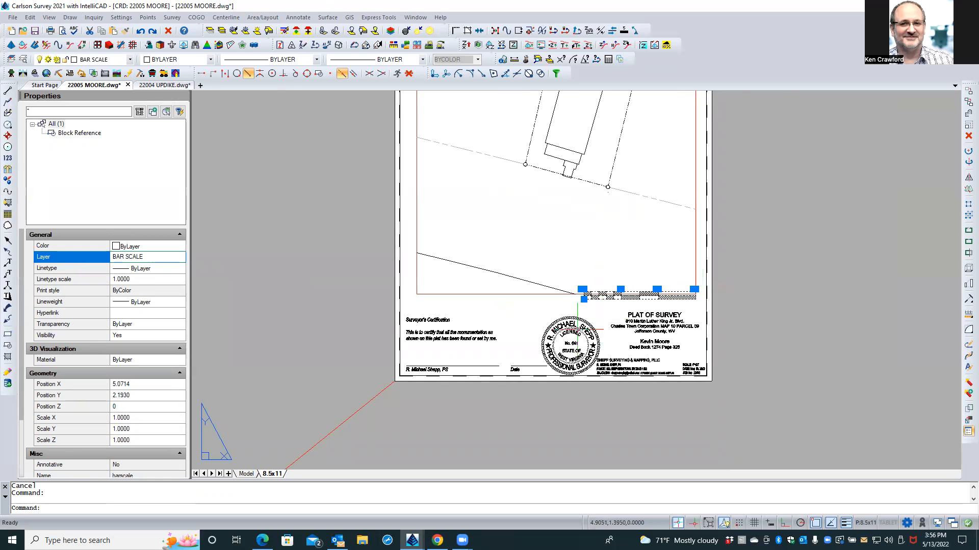
pyautogui.scroll(2, 568, 330)
pyautogui.press('Escape')
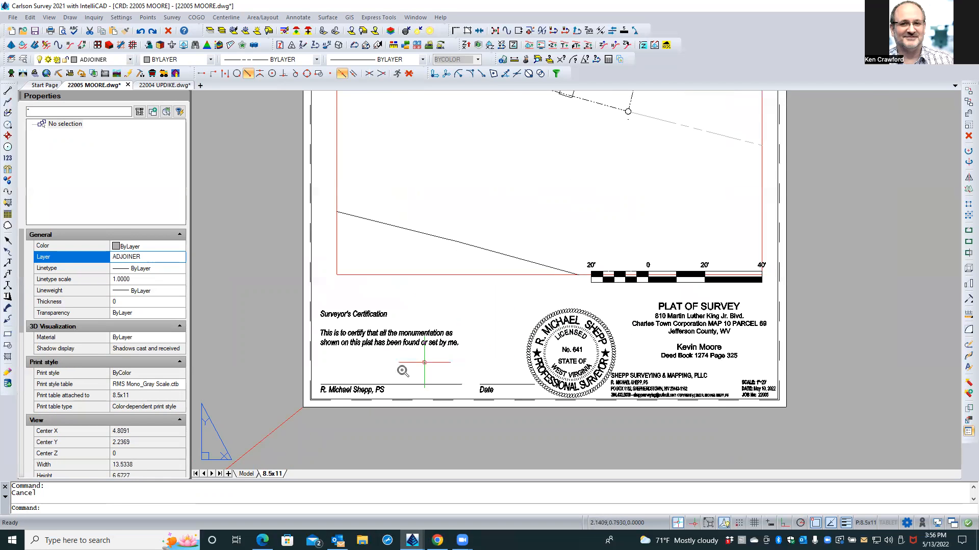
# Open the Surveyor's Certification multiline text for editing.
pyautogui.scroll(2, 382, 373)
pyautogui.scroll(-2, 389, 297)
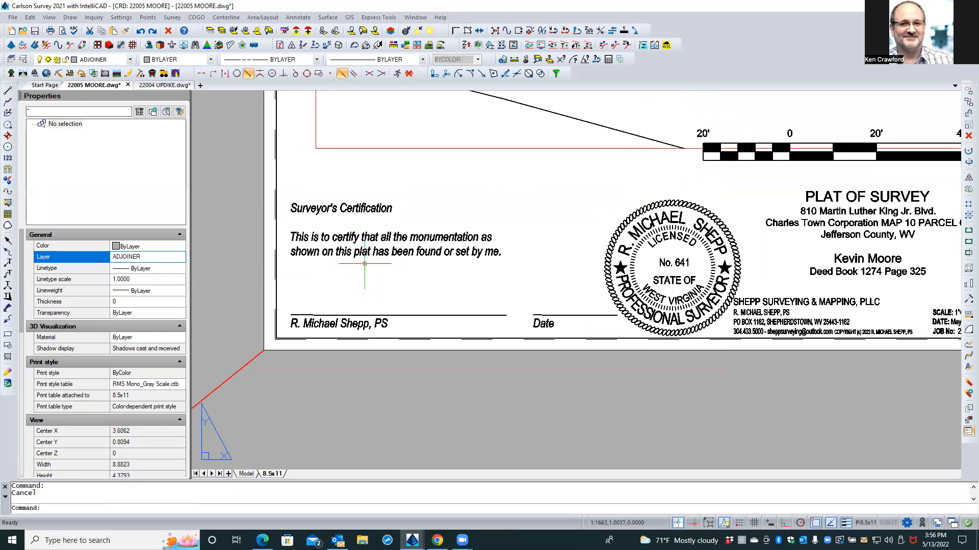
pyautogui.click(355, 249)
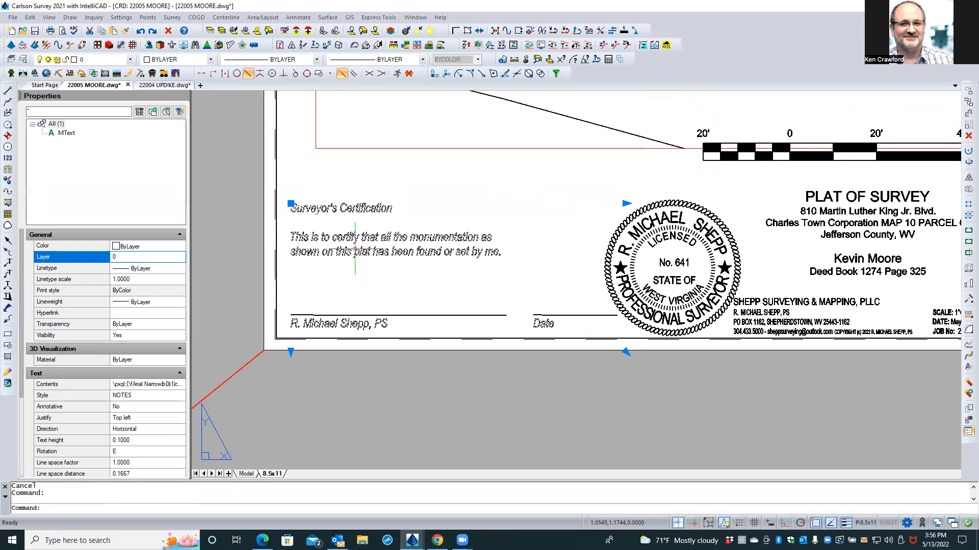
pyautogui.doubleClick(355, 248)
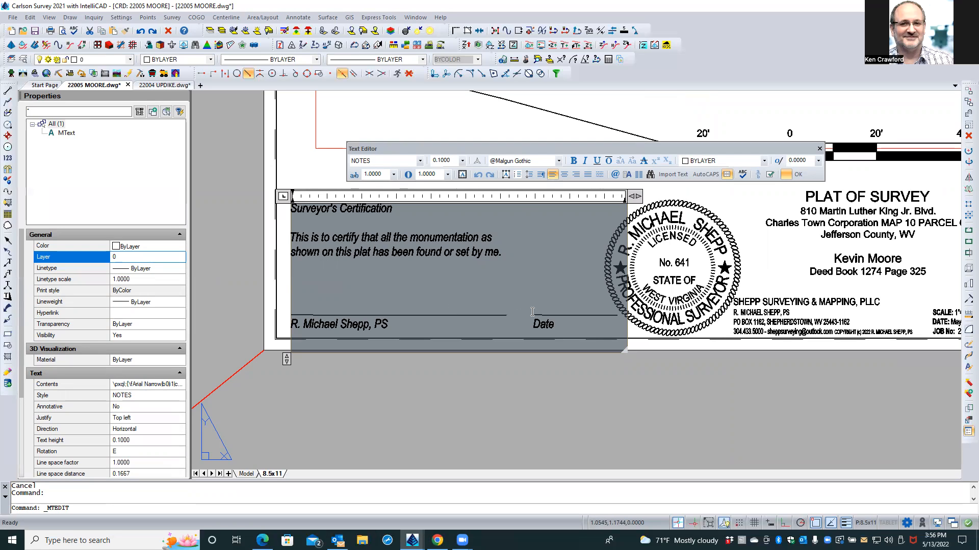
pyautogui.click(528, 324)
pyautogui.click(402, 236)
pyautogui.click(395, 304)
pyautogui.press('BackSpace')
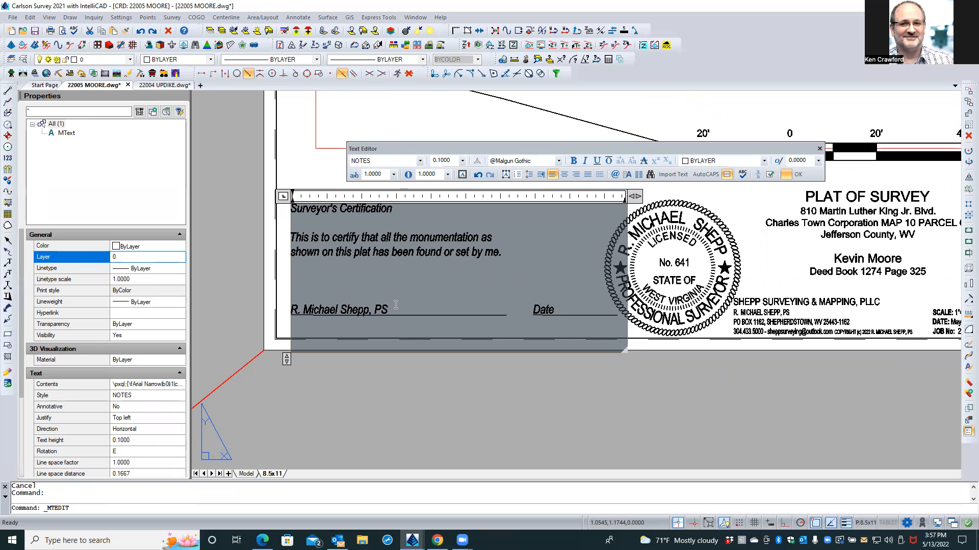
pyautogui.press('Return')
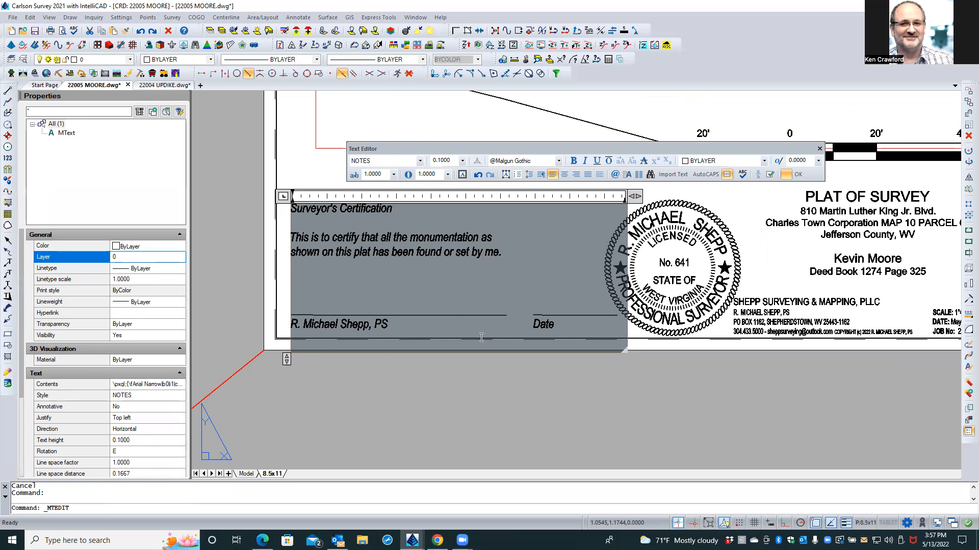
# Remove the spacing before "Date" in the certification text and place the word on its own line beneath the surveyor's printed name.
pyautogui.click(534, 324)
pyautogui.press('BackSpace')
pyautogui.press('BackSpace')
pyautogui.press('BackSpace')
pyautogui.press('BackSpace')
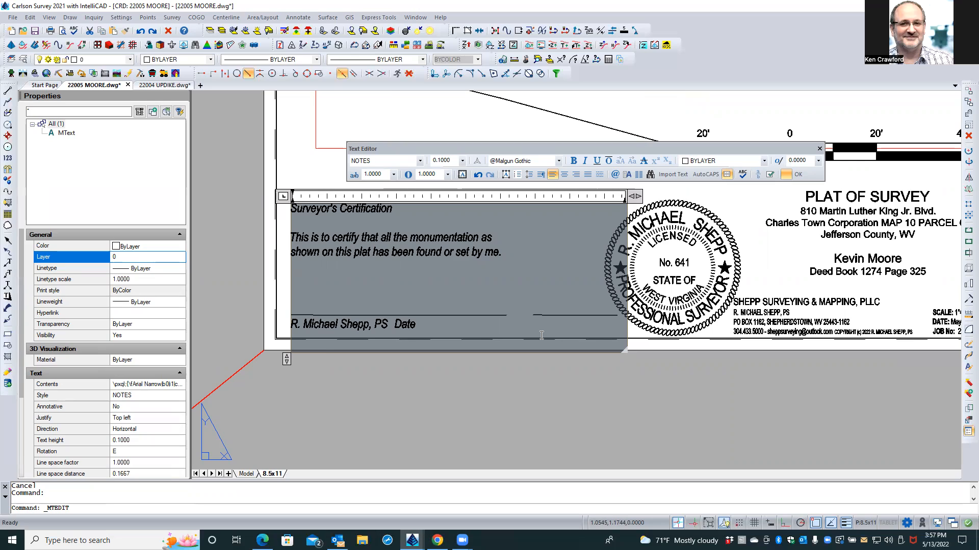
pyautogui.press('Return')
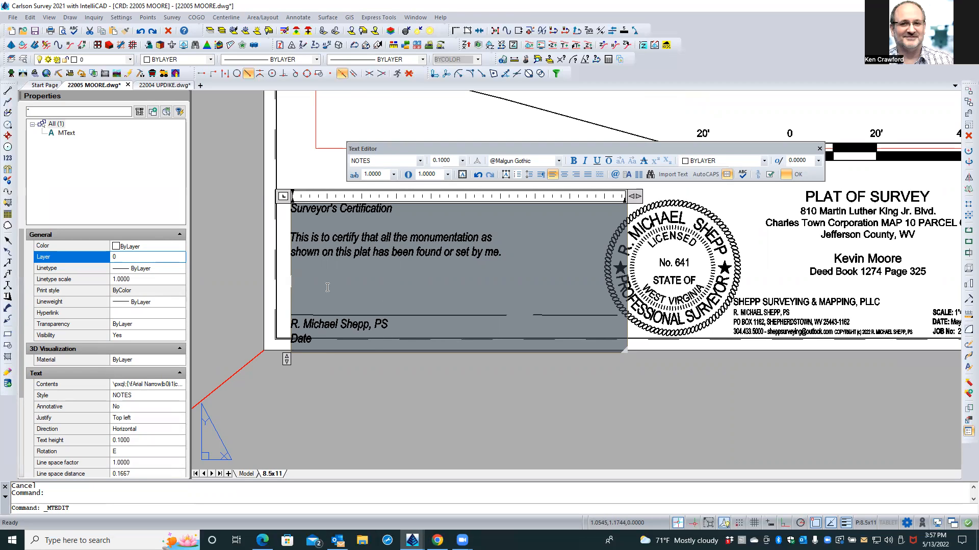
# Finish the certification text edit and copy the longer signature line up about 1.1 units, beneath the Surveyor's Certification heading.
pyautogui.click(355, 390)
pyautogui.click(342, 237)
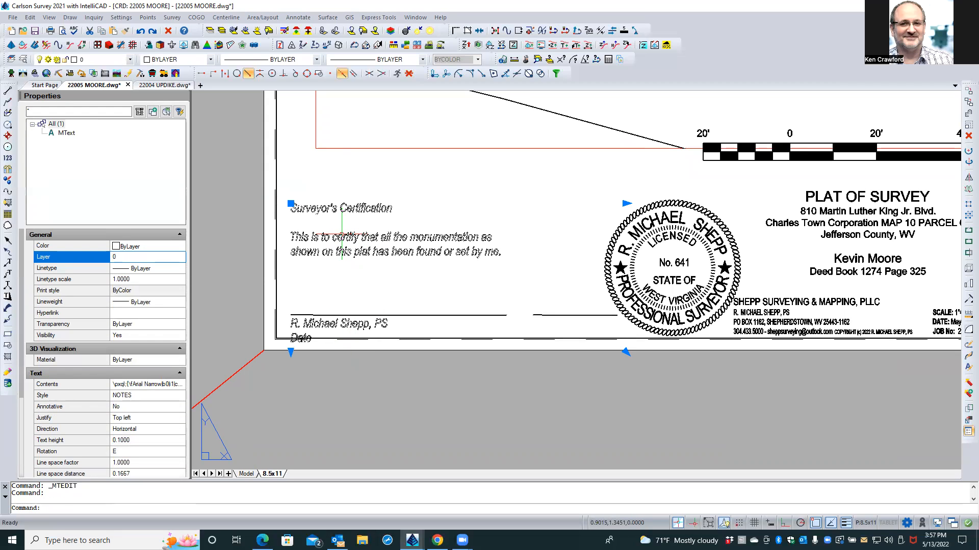
pyautogui.press('Escape')
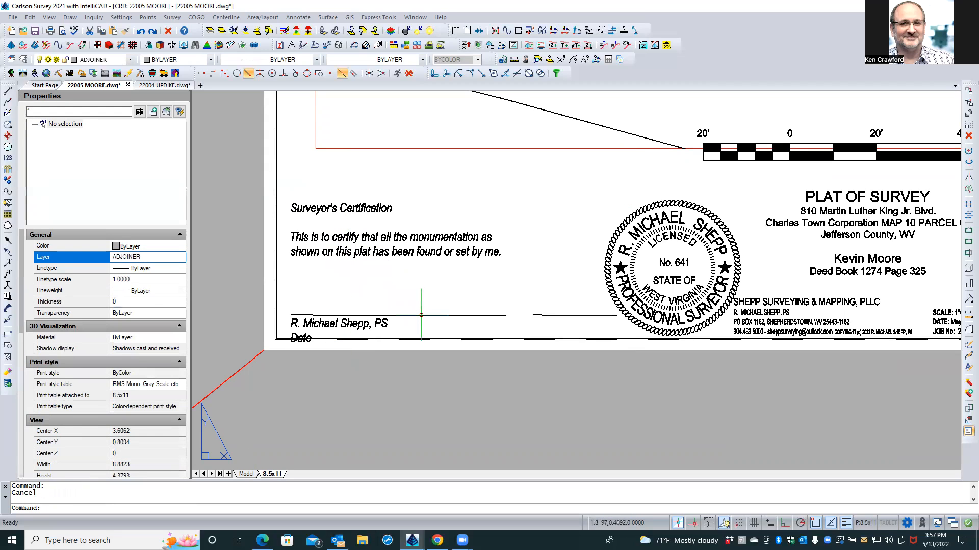
pyautogui.click(421, 315)
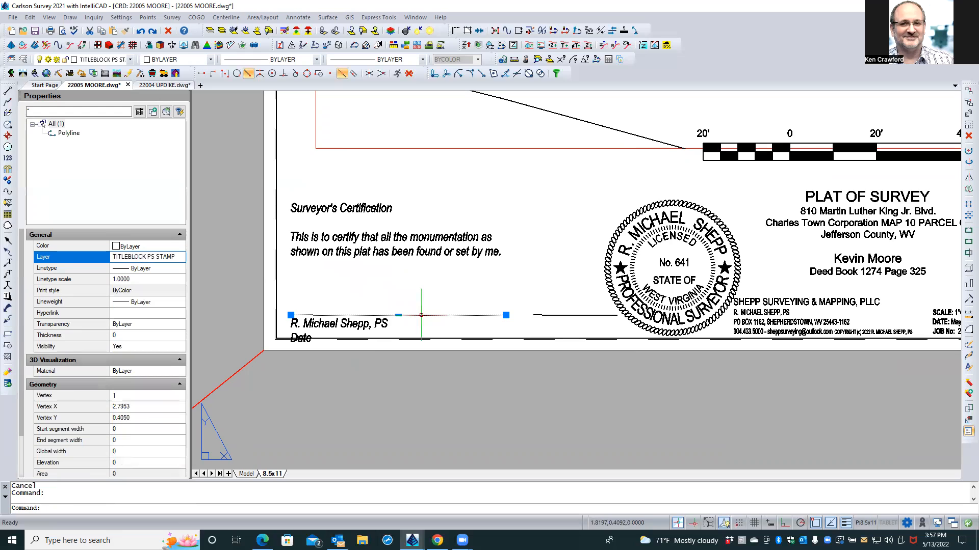
pyautogui.click(967, 103)
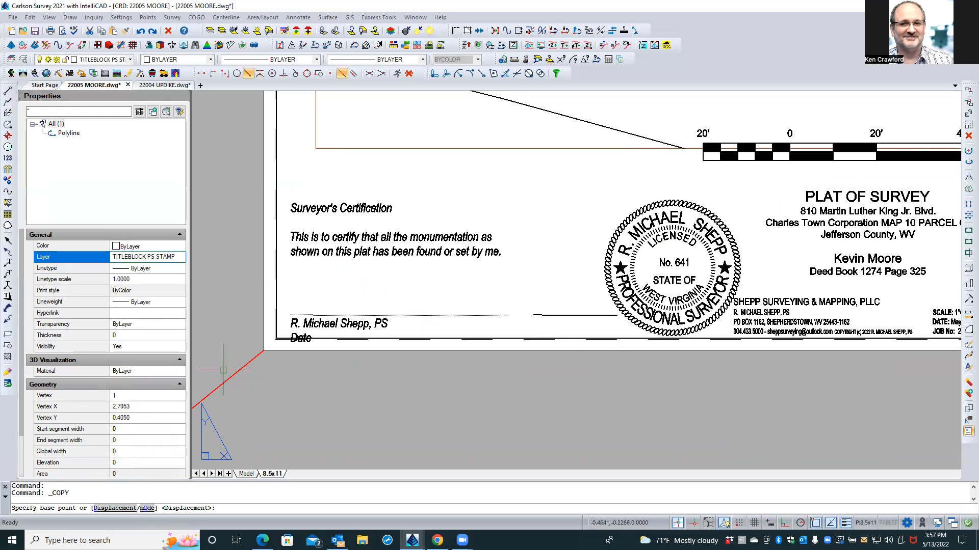
pyautogui.click(300, 401)
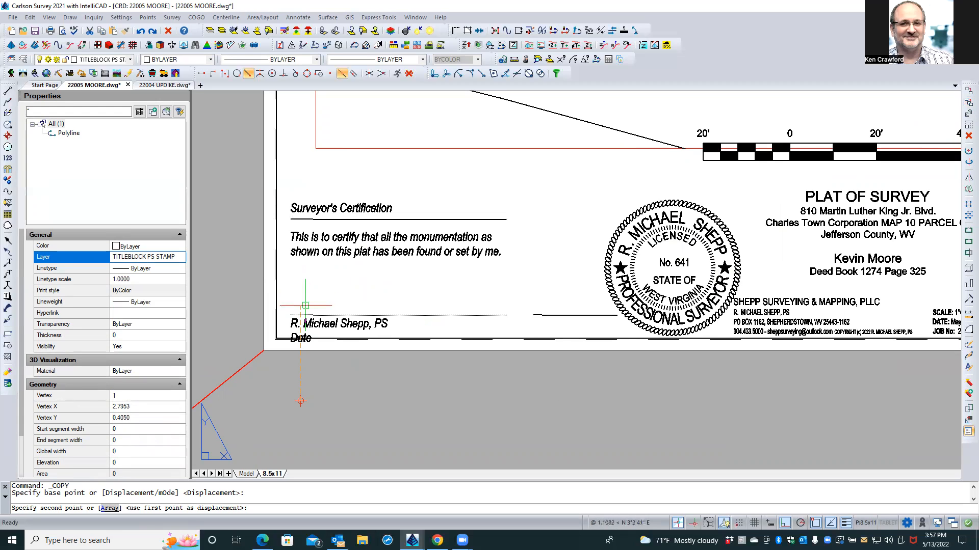
pyautogui.click(306, 305)
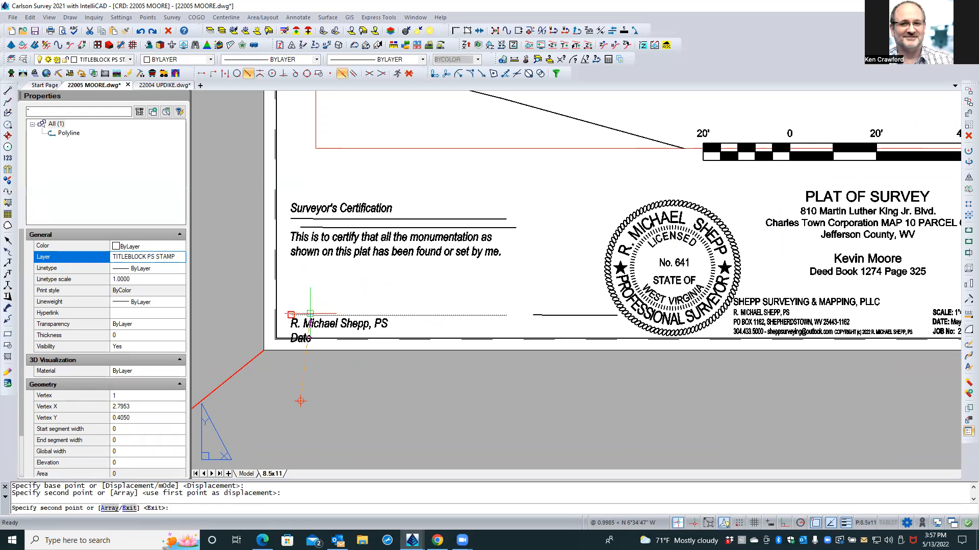
pyautogui.press('Return')
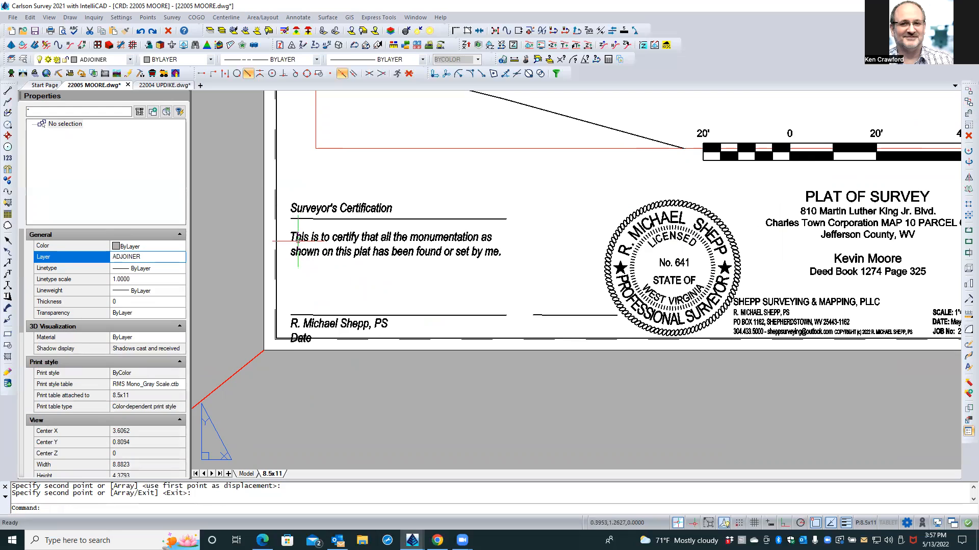
# Set the height of all the Surveyor's Certification text to 0.0800.
pyautogui.doubleClick(297, 242)
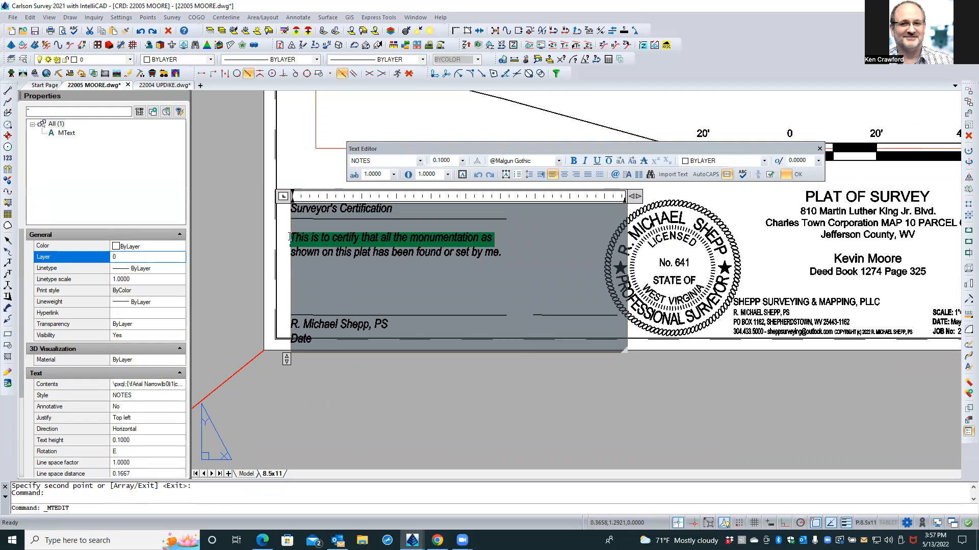
pyautogui.click(293, 237)
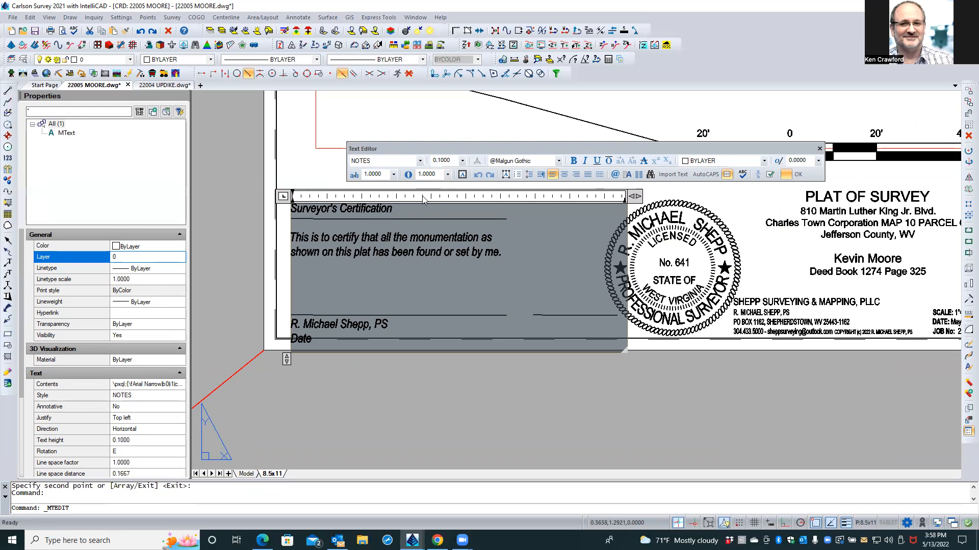
pyautogui.doubleClick(324, 209)
pyautogui.click(302, 230)
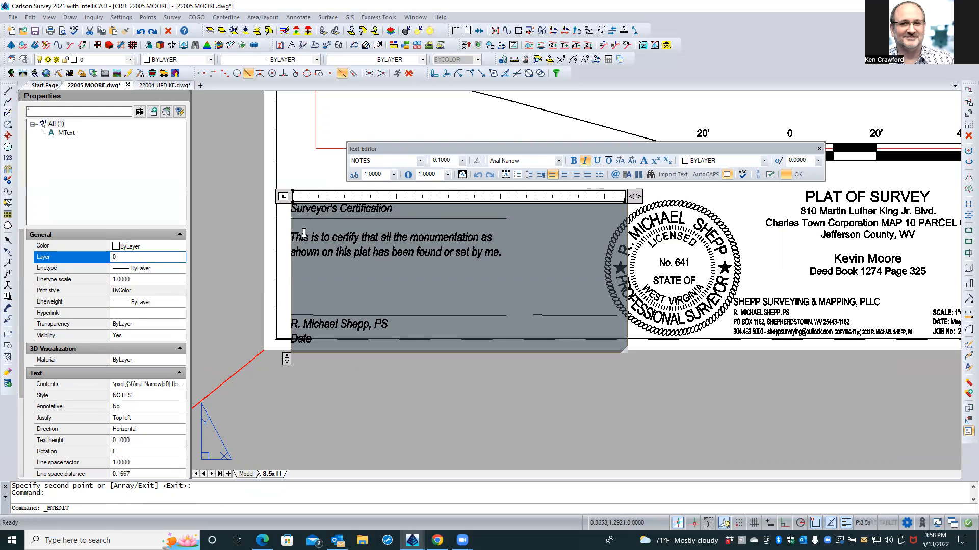
pyautogui.moveTo(295, 210); pyautogui.dragTo(414, 343)
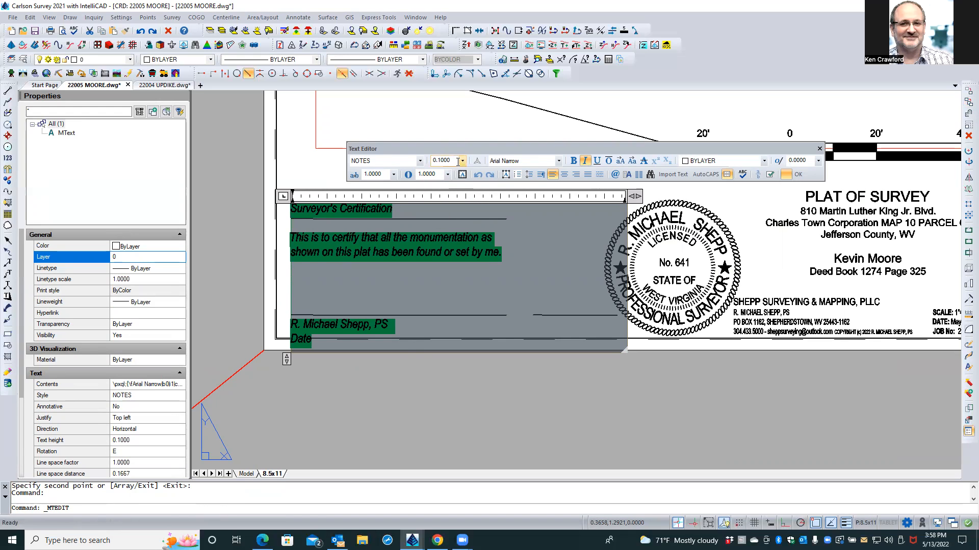
pyautogui.click(461, 161)
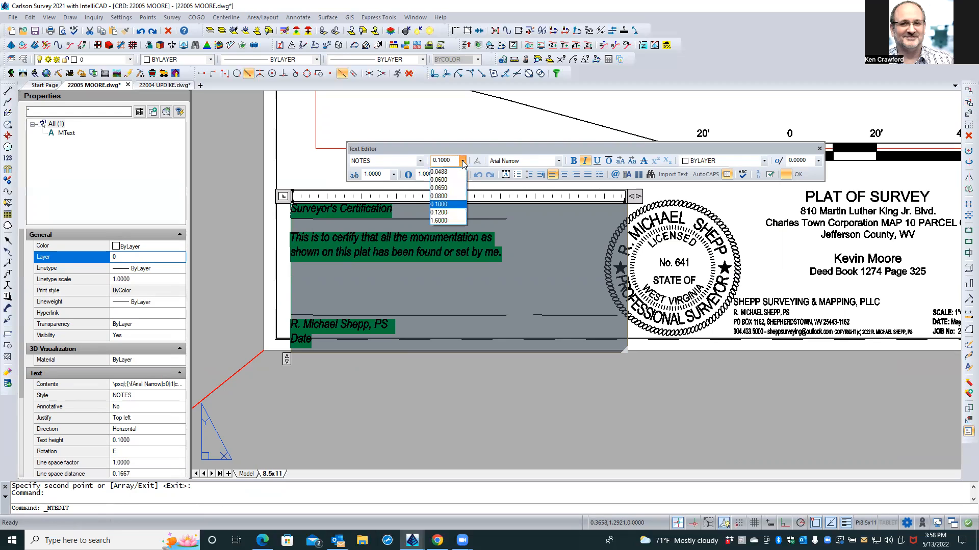
pyautogui.click(440, 197)
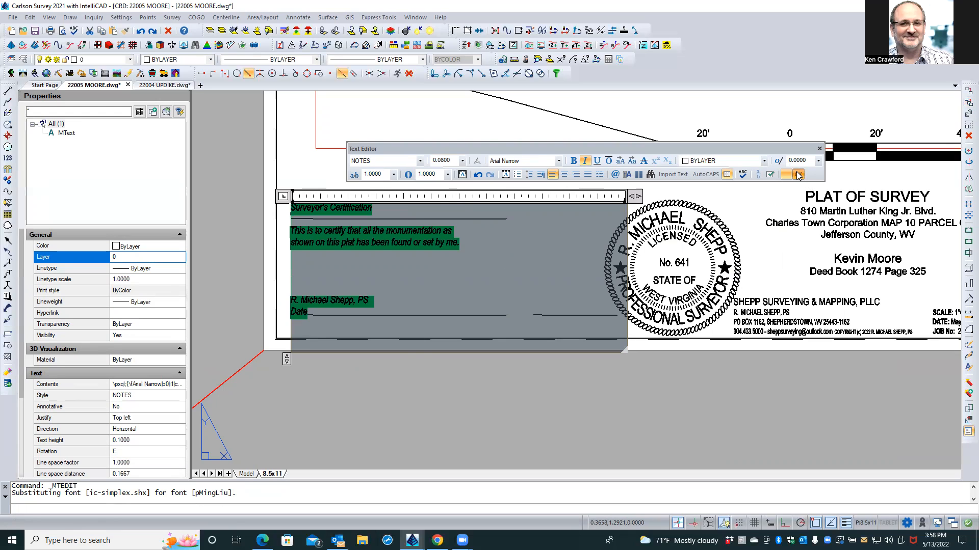
# Remove two blank lines above the surveyor's printed name in the certification text and finish the edit.
pyautogui.click(370, 286)
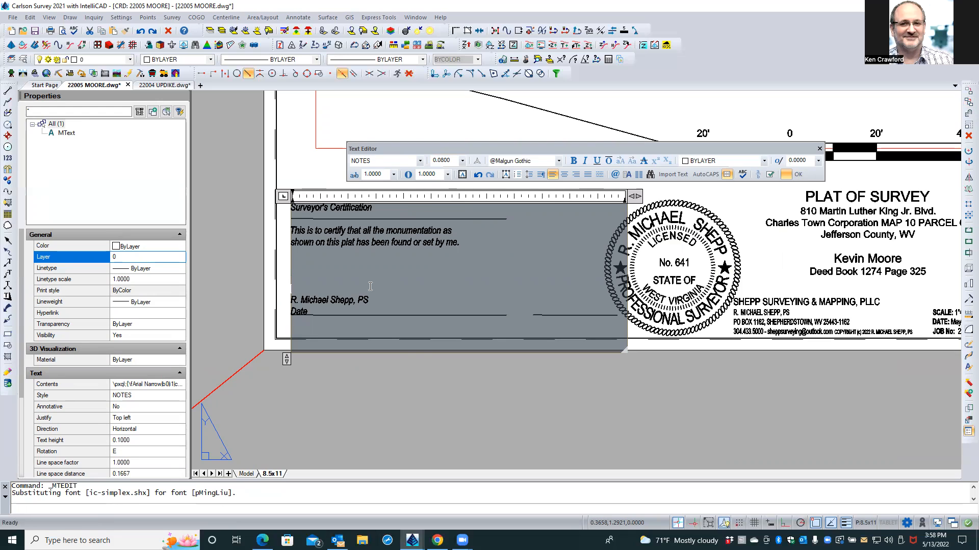
pyautogui.press('BackSpace')
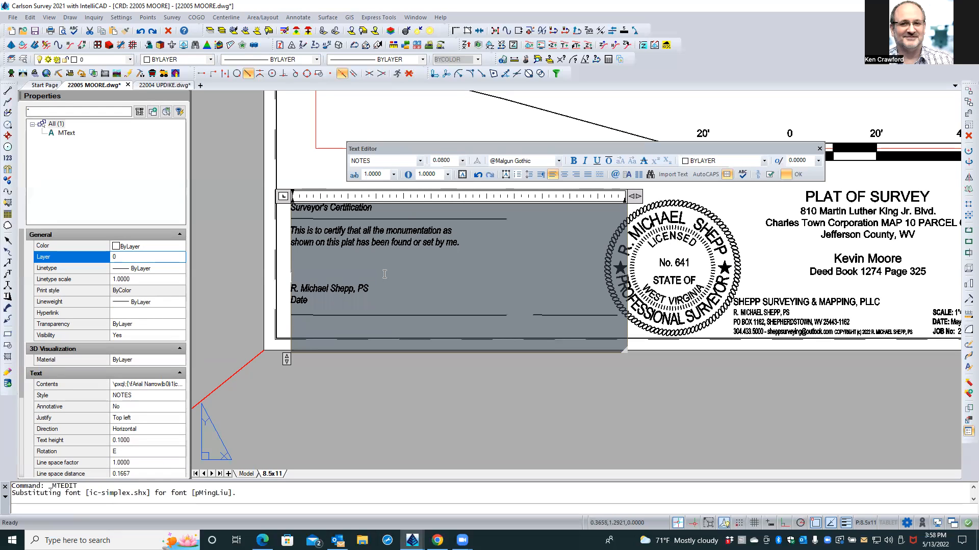
pyautogui.press('BackSpace')
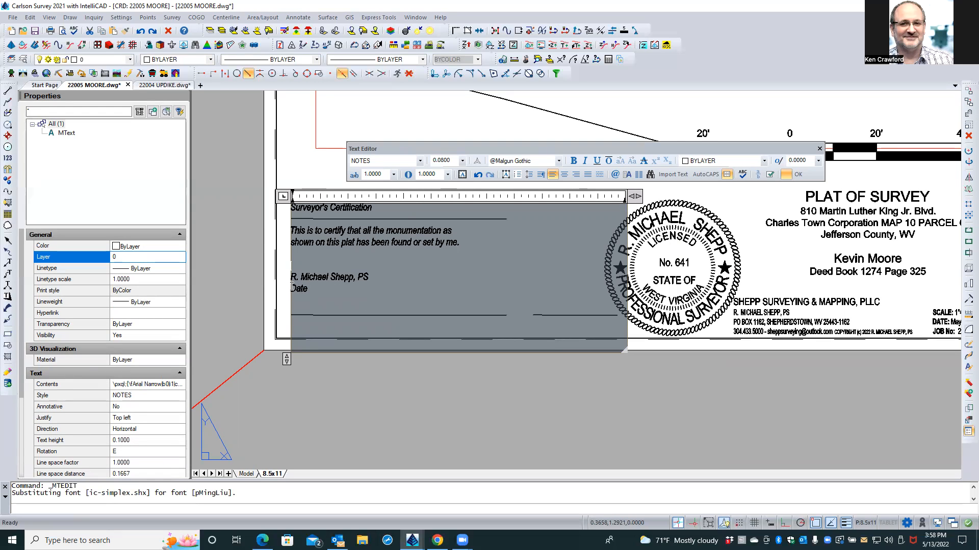
pyautogui.hotkey('ctrl', 'Return')
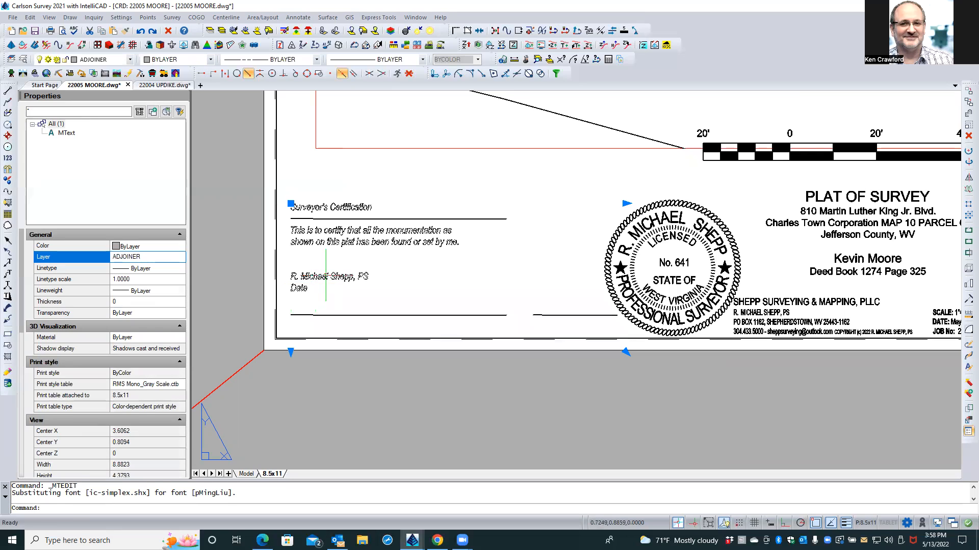
# Add one blank line above the surveyor's printed name and three blank lines between the name and "Date" in the certification text.
pyautogui.doubleClick(326, 275)
pyautogui.click(294, 277)
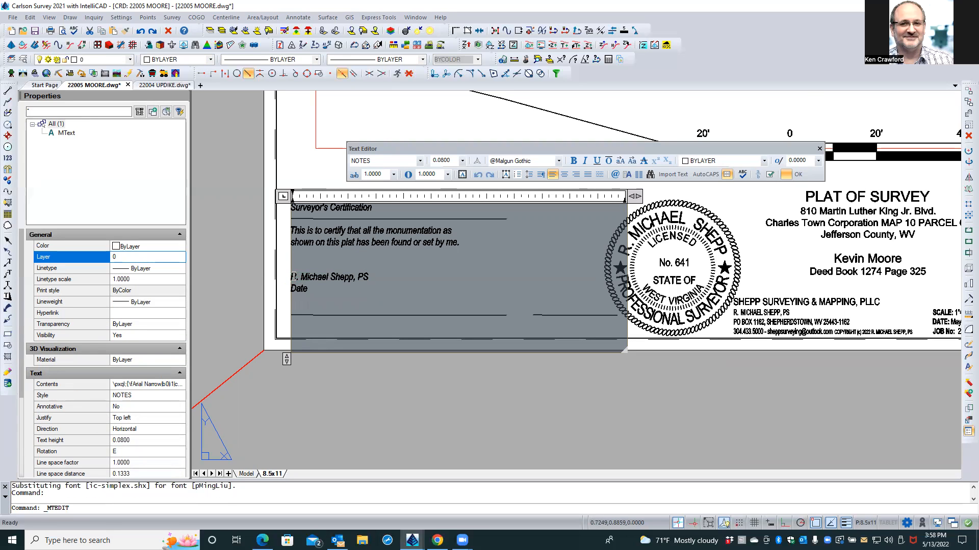
pyautogui.press('Return')
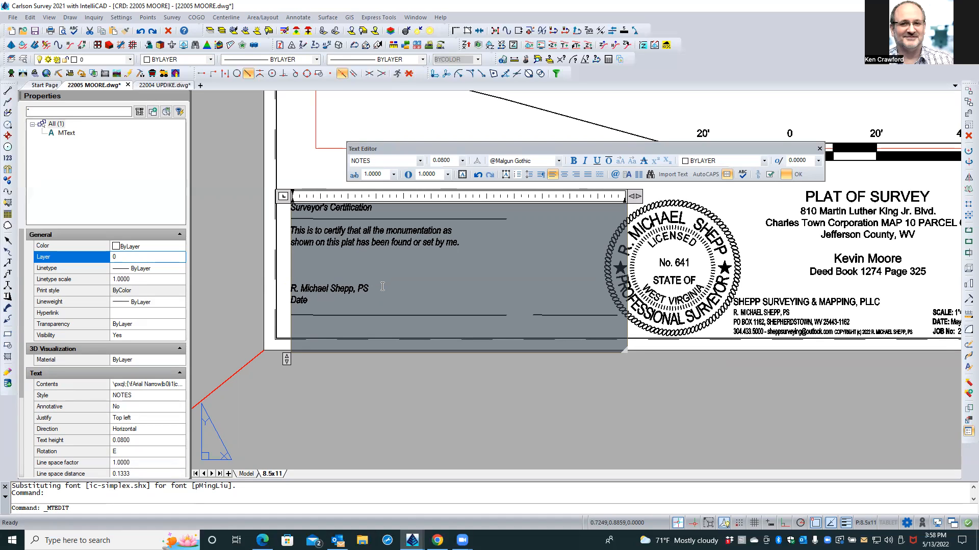
pyautogui.press('Return')
pyautogui.press('Return')
pyautogui.press('Return')
pyautogui.click(473, 380)
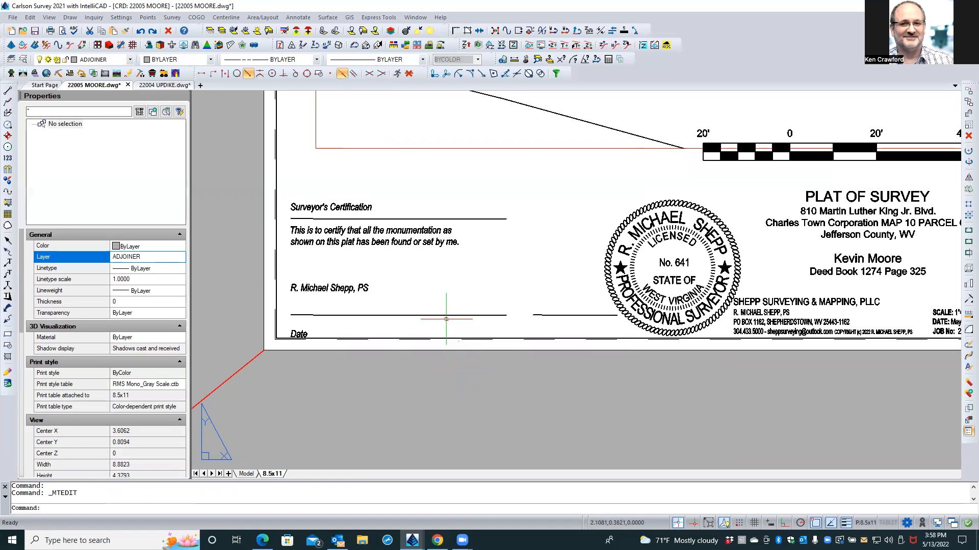
pyautogui.doubleClick(354, 314)
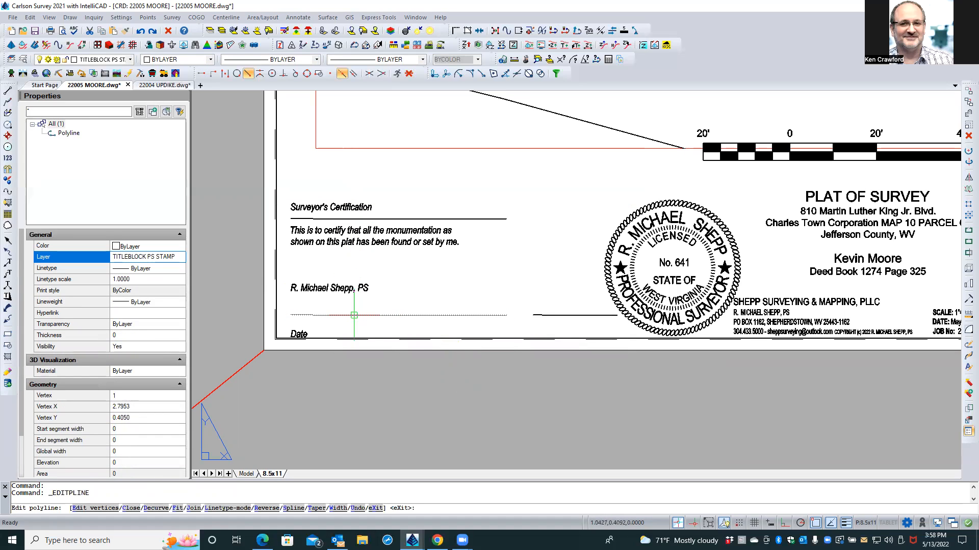
pyautogui.press('Escape')
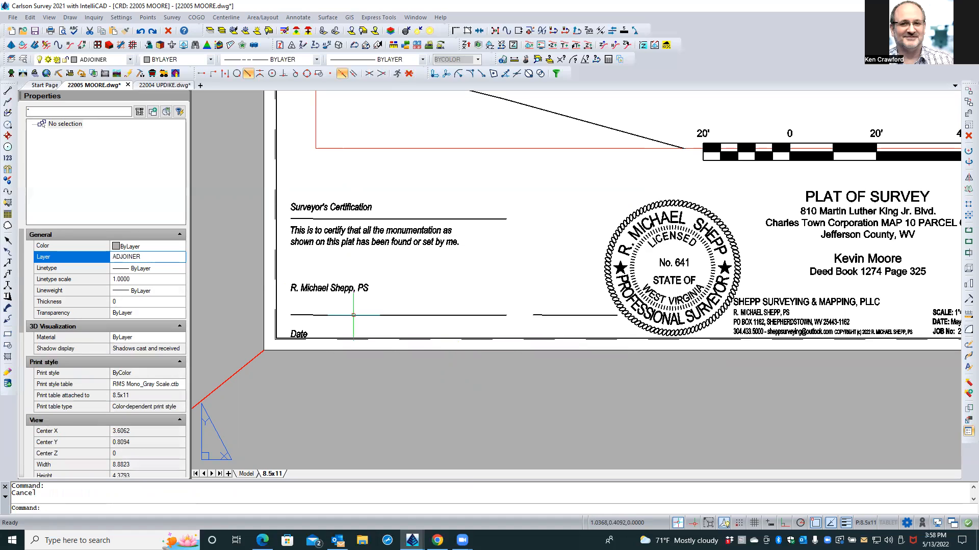
pyautogui.click(353, 315)
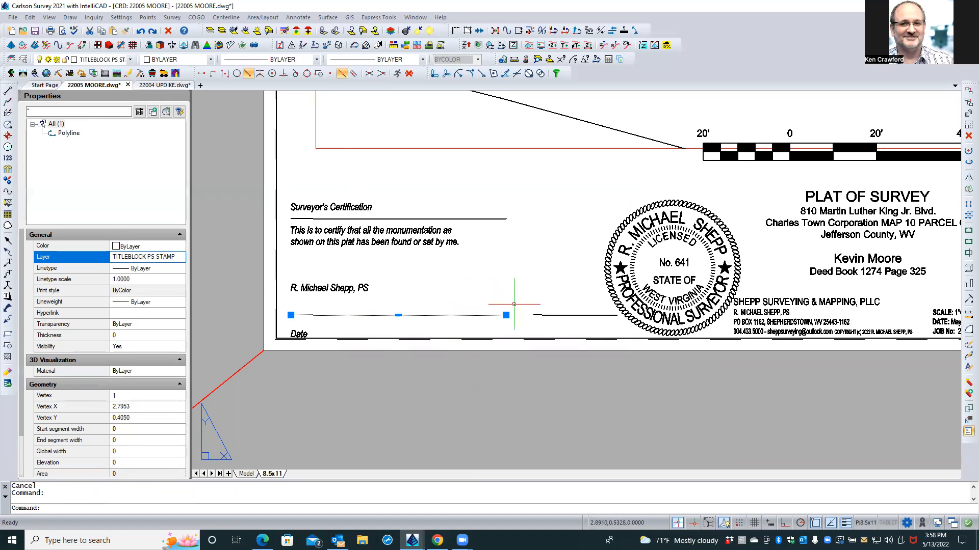
pyautogui.press('Escape')
# Move both signature lines and the line under the Surveyor's Certification heading straight down into the empty area below the sheet.
pyautogui.click(549, 319)
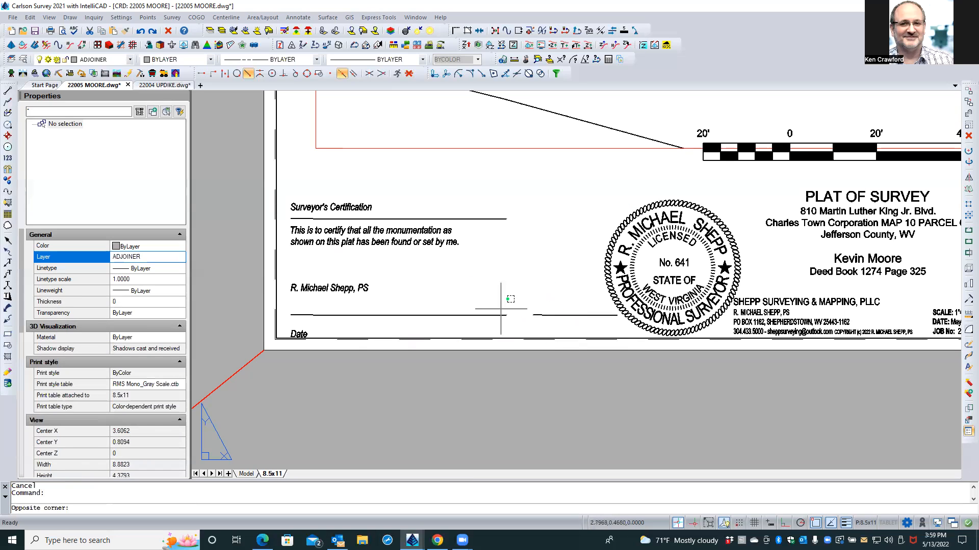
pyautogui.click(500, 309)
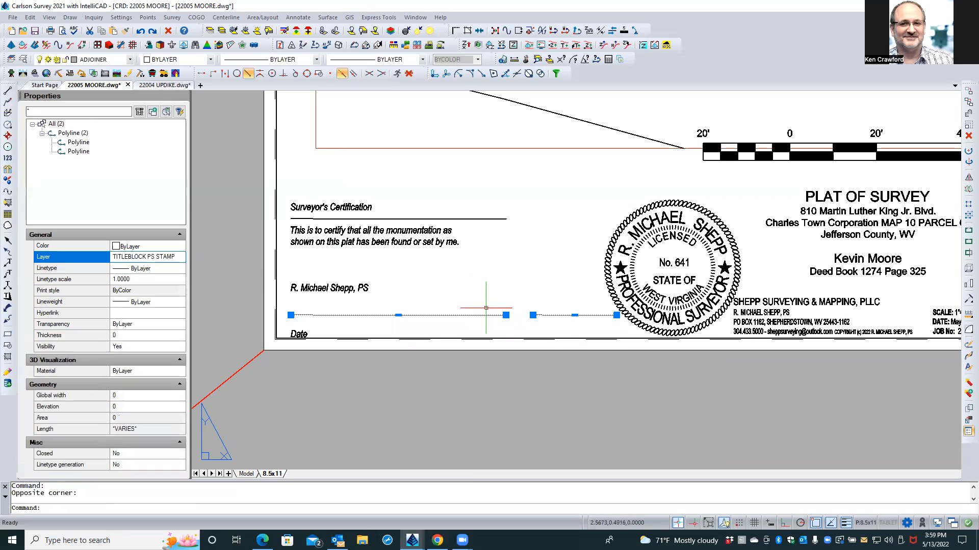
pyautogui.click(476, 219)
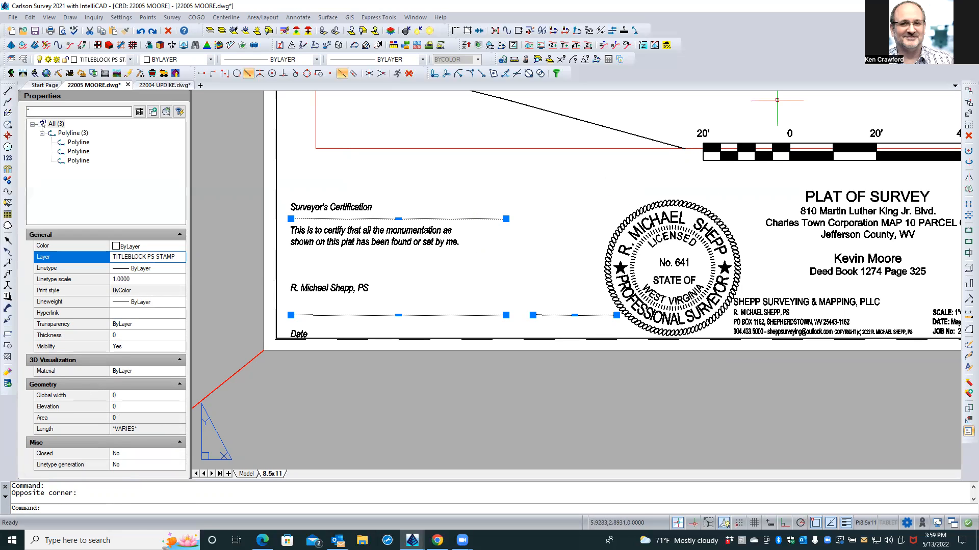
pyautogui.click(966, 92)
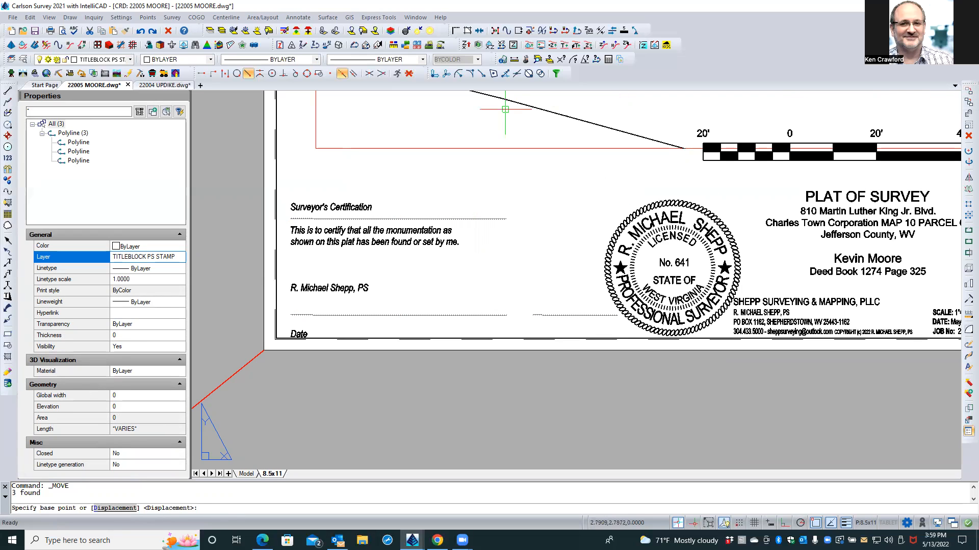
pyautogui.moveTo(413, 180); pyautogui.dragTo(392, 204, button='middle')
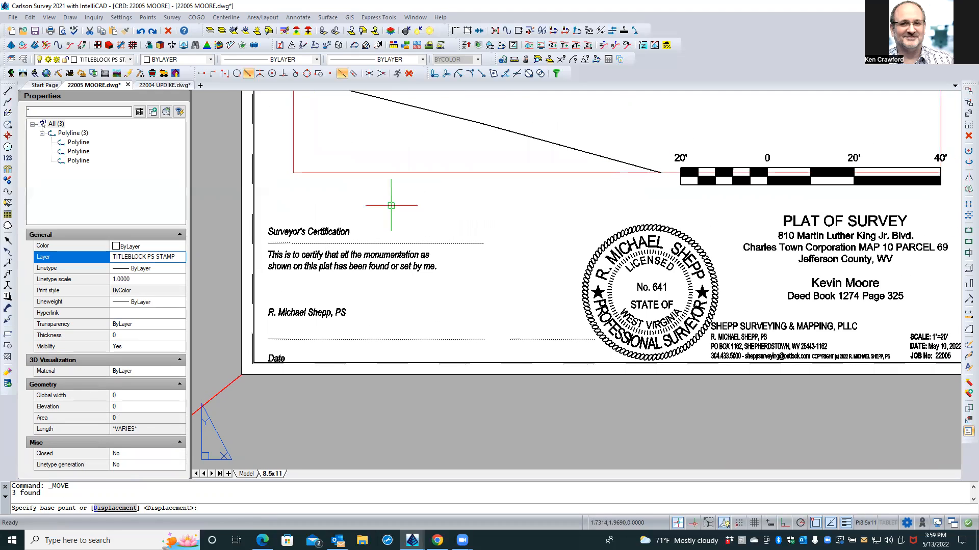
pyautogui.write('rea')
pyautogui.press('Return')
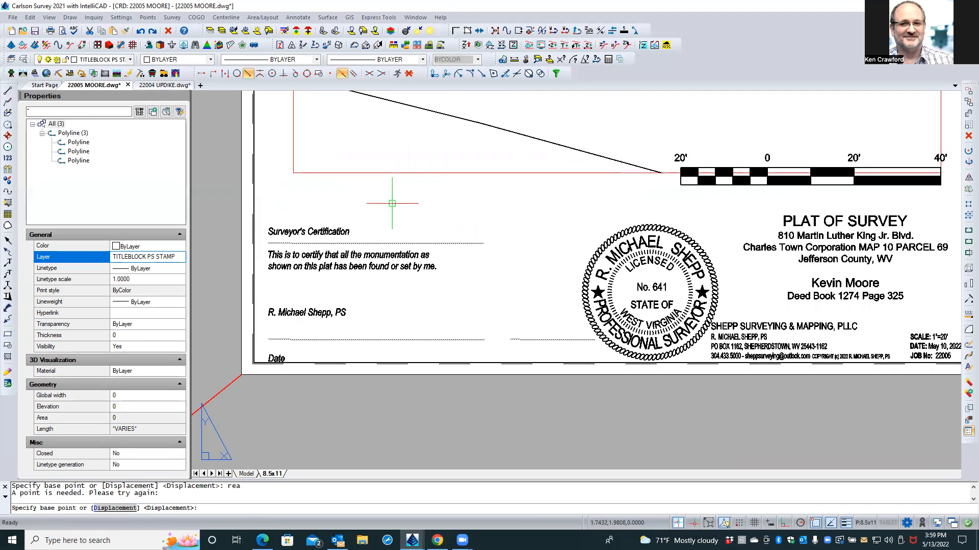
pyautogui.click(496, 222)
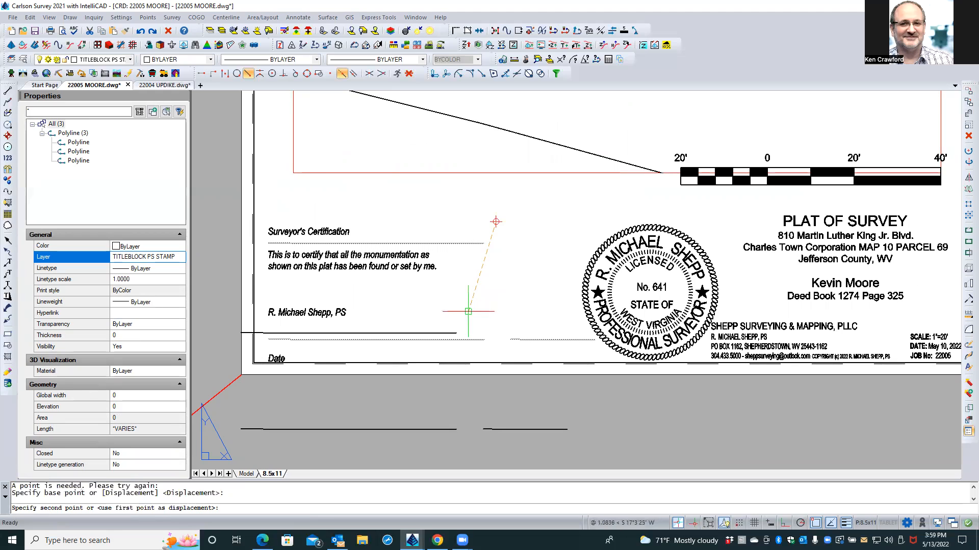
pyautogui.scroll(-2, 489, 219)
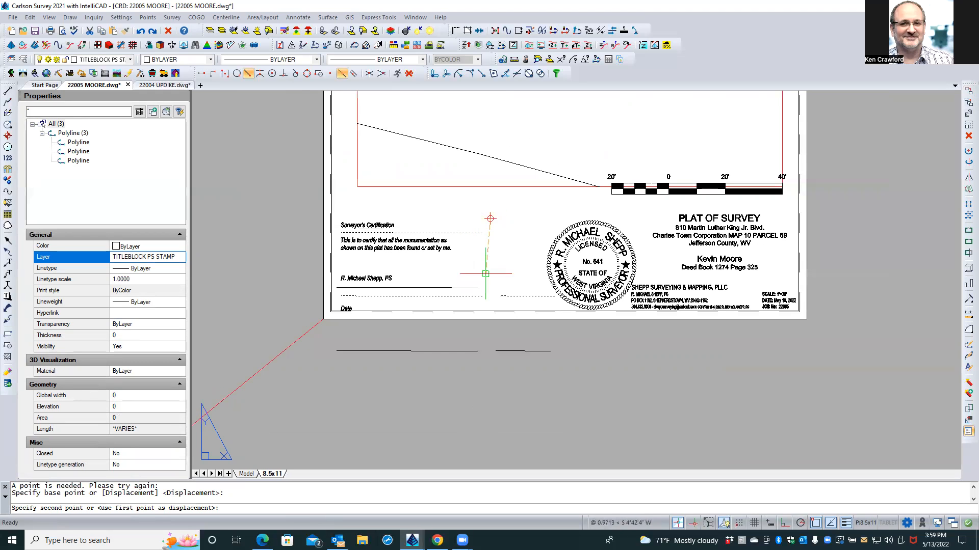
pyautogui.click(495, 272)
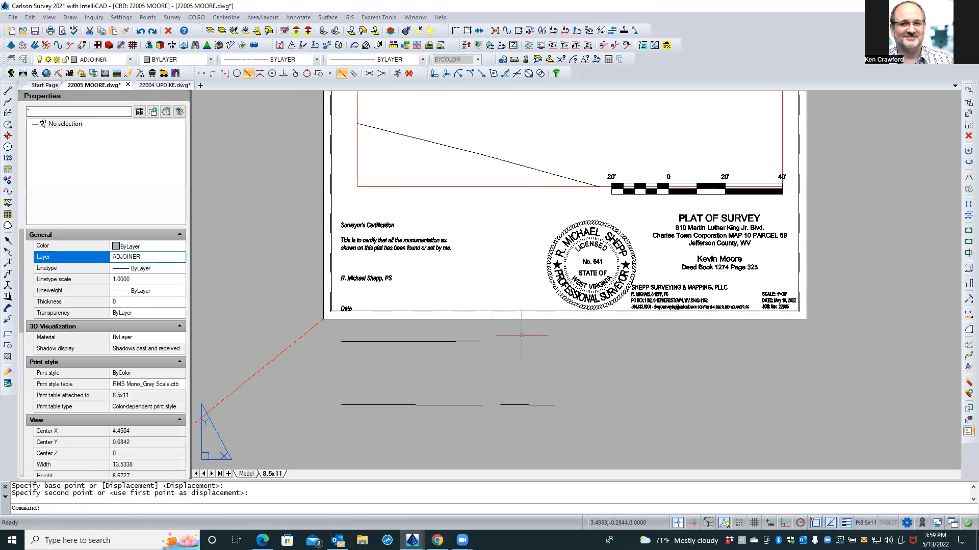
# Erase the three signature, date and heading lines lying in the empty area below the sheet.
pyautogui.press('Escape')
pyautogui.click(568, 406)
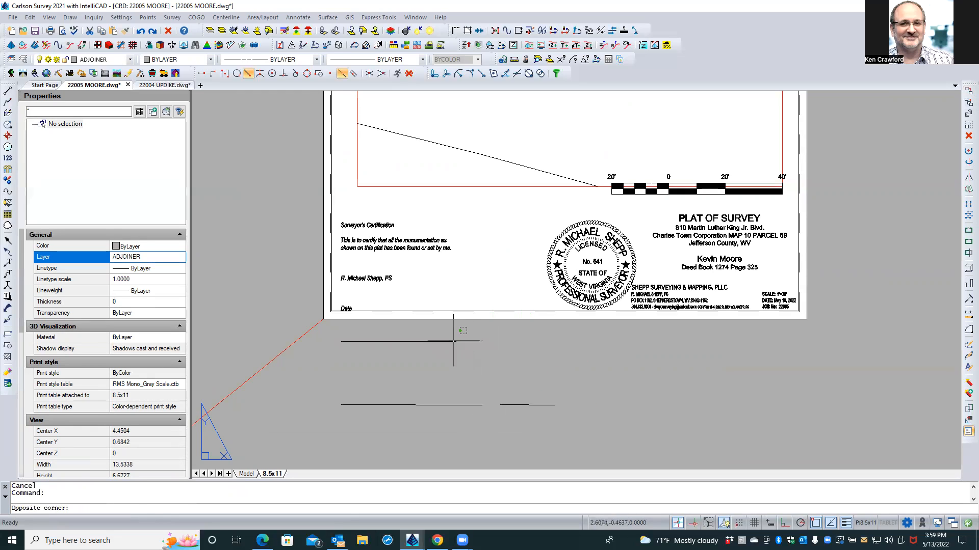
pyautogui.click(432, 333)
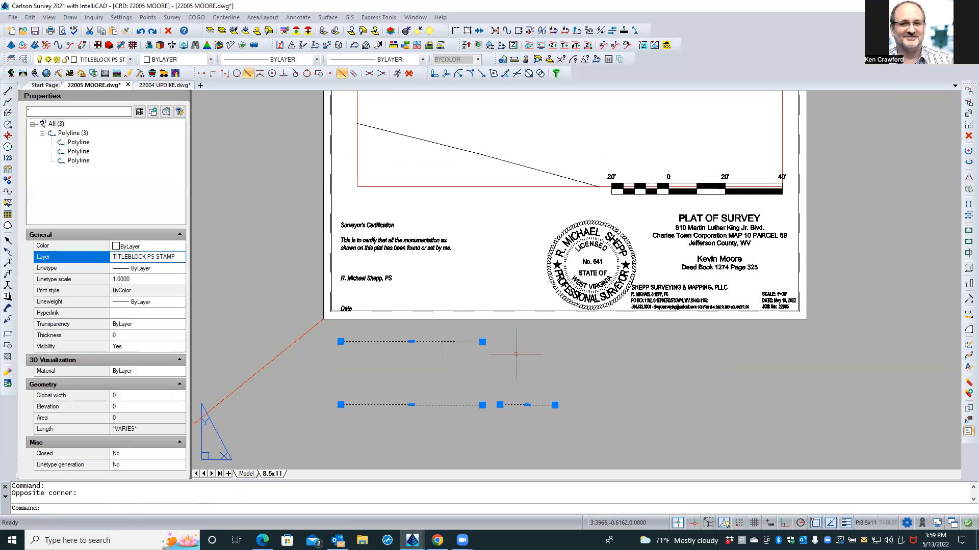
pyautogui.click(968, 93)
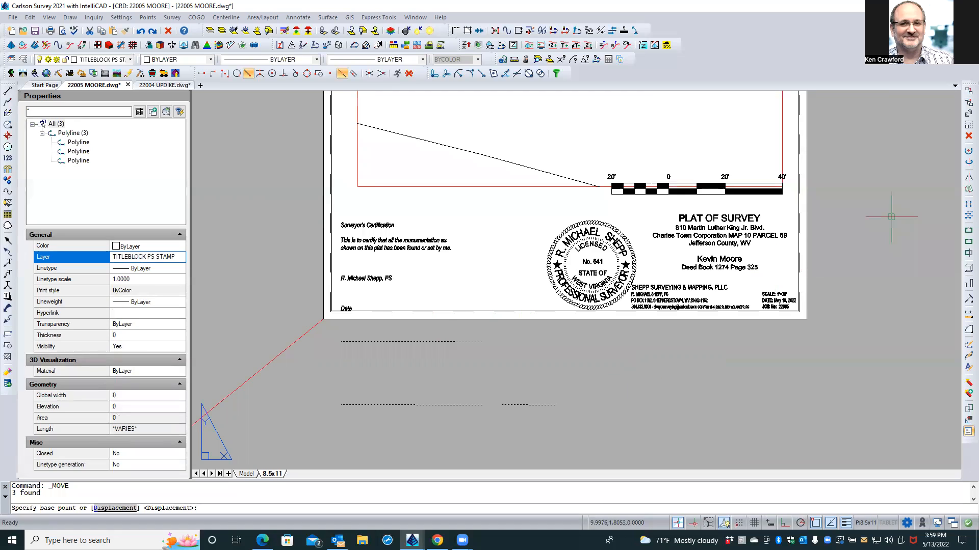
pyautogui.click(968, 135)
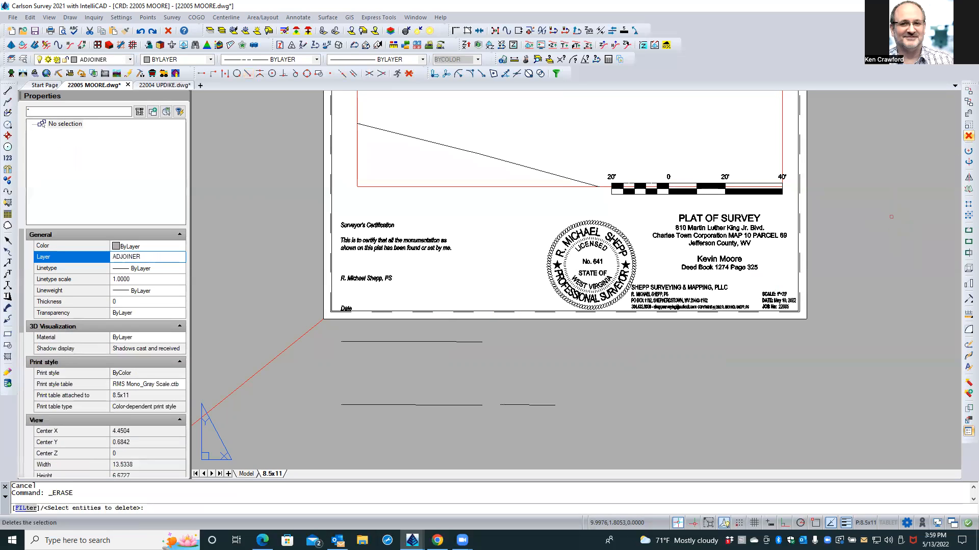
pyautogui.write('p')
pyautogui.press('Return')
pyautogui.press('Return')
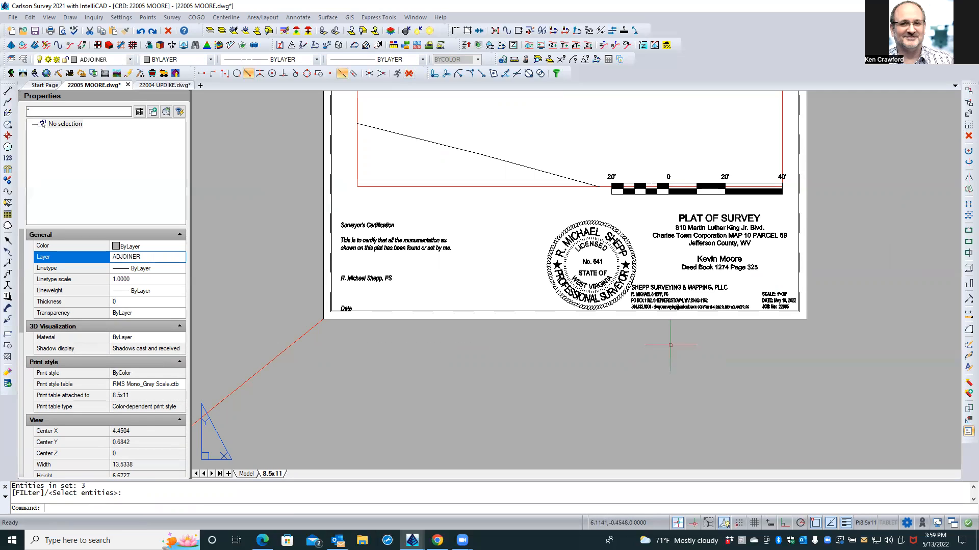
# Remove one blank line between the surveyor's printed name and "Date" and shorten the certification text box to end inside the sheet border.
pyautogui.scroll(1, 347, 233)
pyautogui.scroll(1, 348, 233)
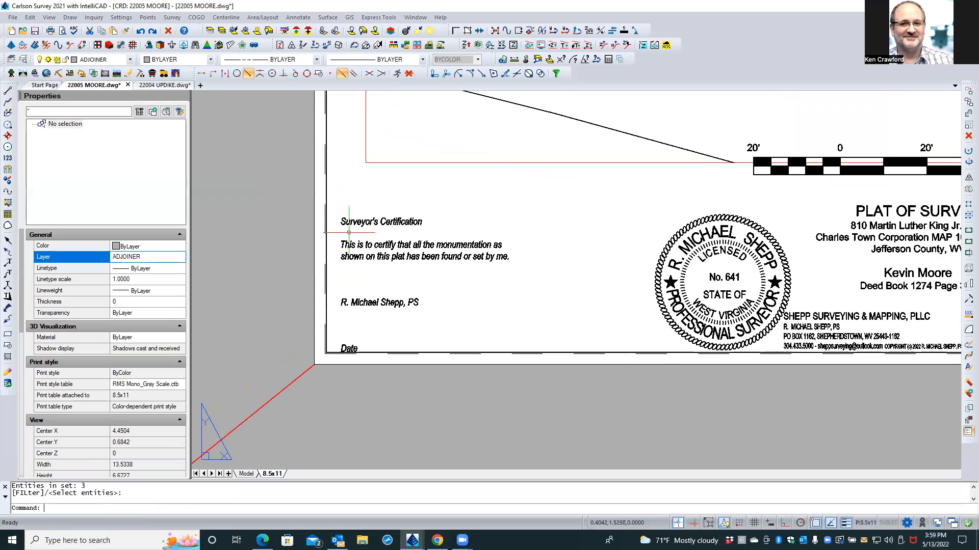
pyautogui.scroll(2, 348, 232)
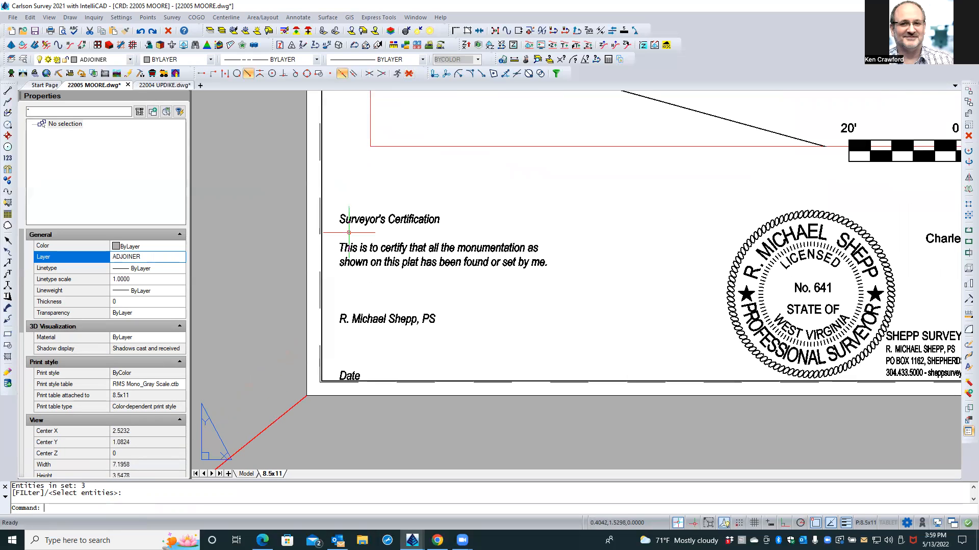
pyautogui.doubleClick(366, 318)
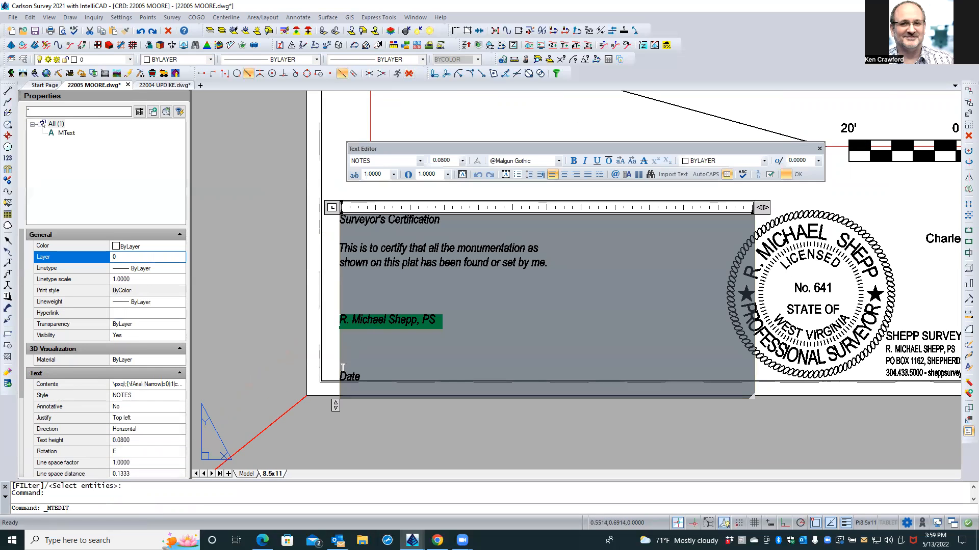
pyautogui.click(373, 352)
pyautogui.press('BackSpace')
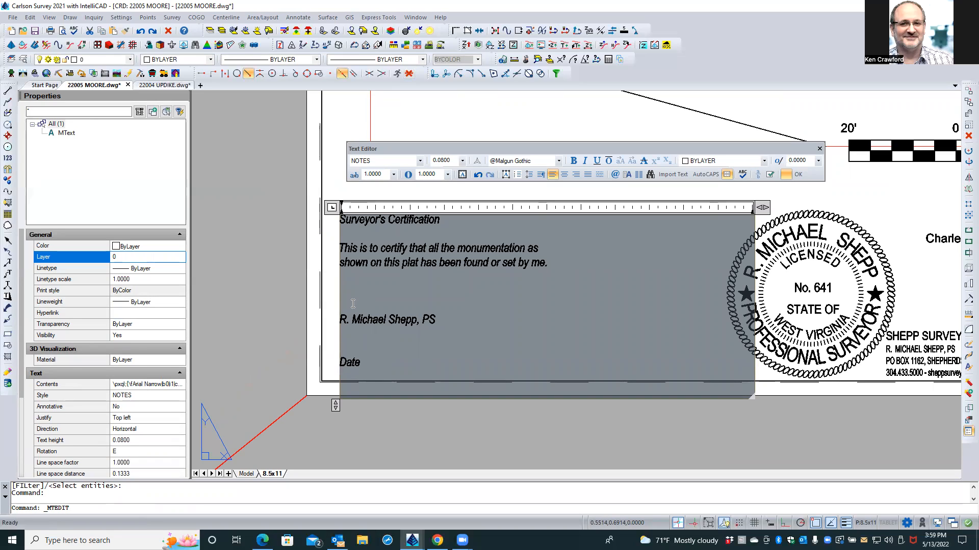
pyautogui.press('BackSpace')
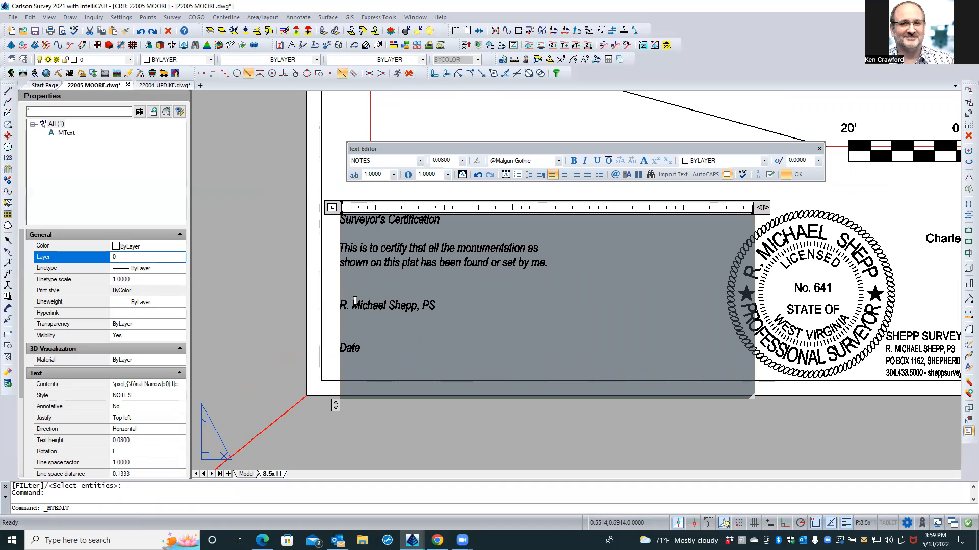
pyautogui.press('Return')
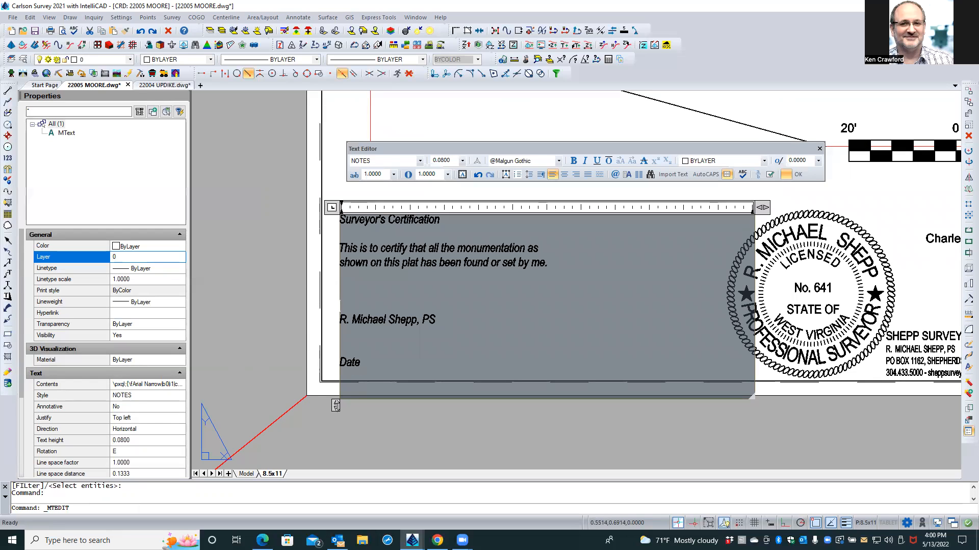
pyautogui.moveTo(335, 405); pyautogui.dragTo(332, 376)
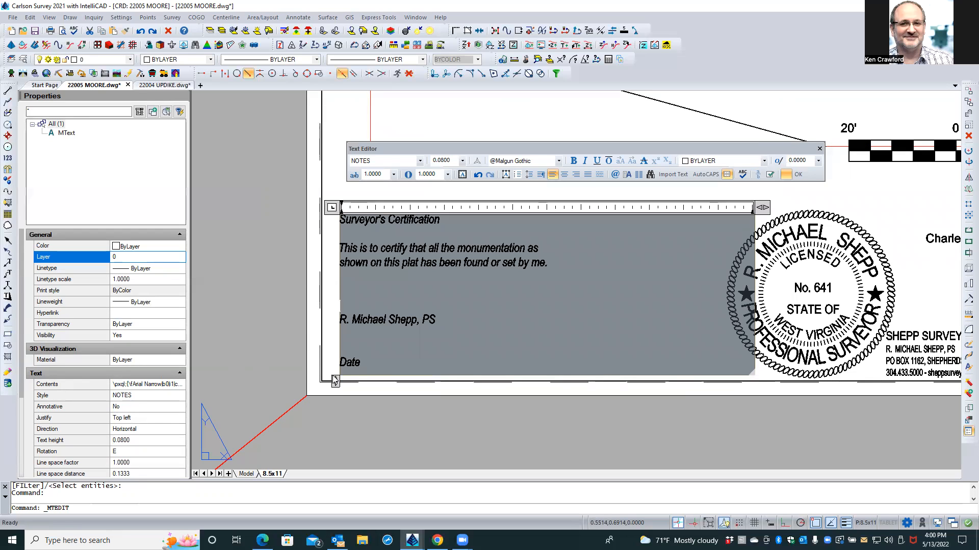
pyautogui.click(332, 375)
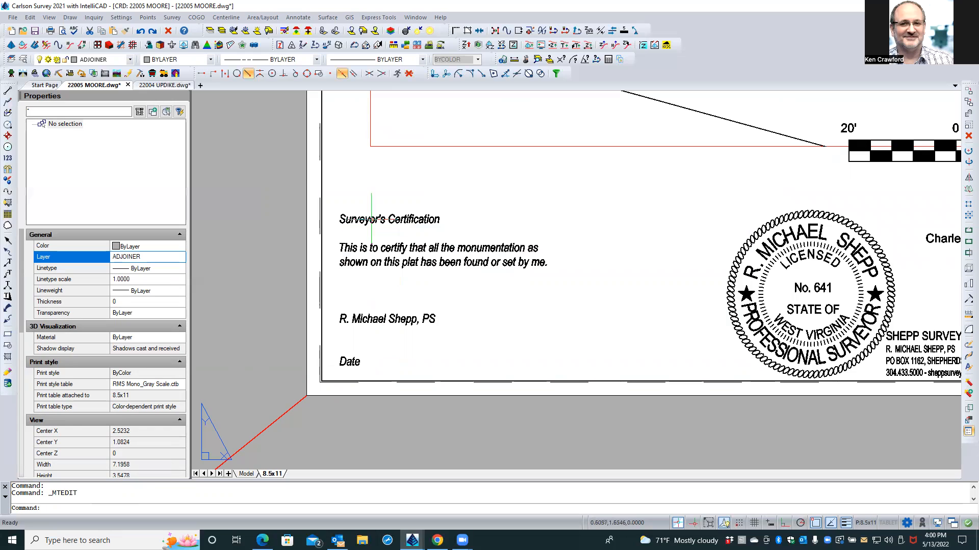
pyautogui.doubleClick(361, 247)
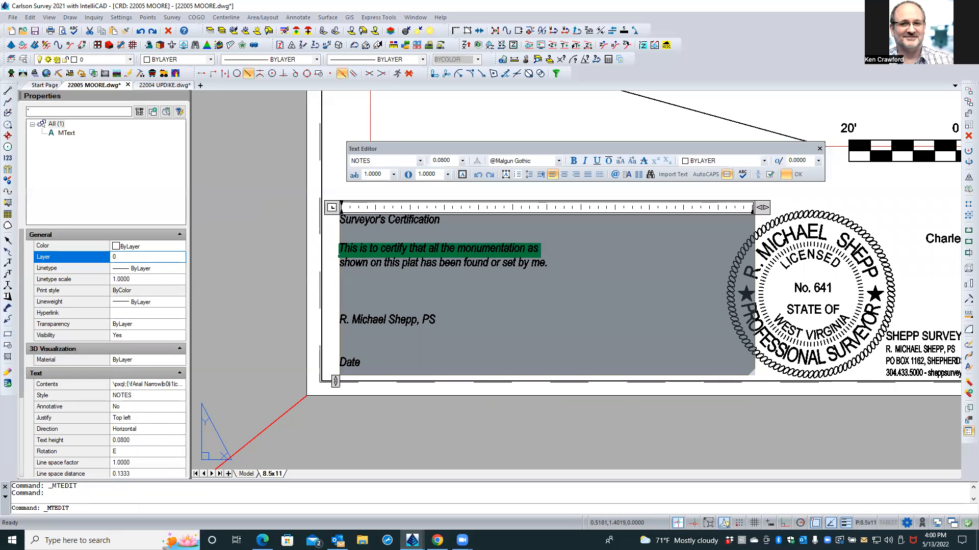
pyautogui.click(437, 220)
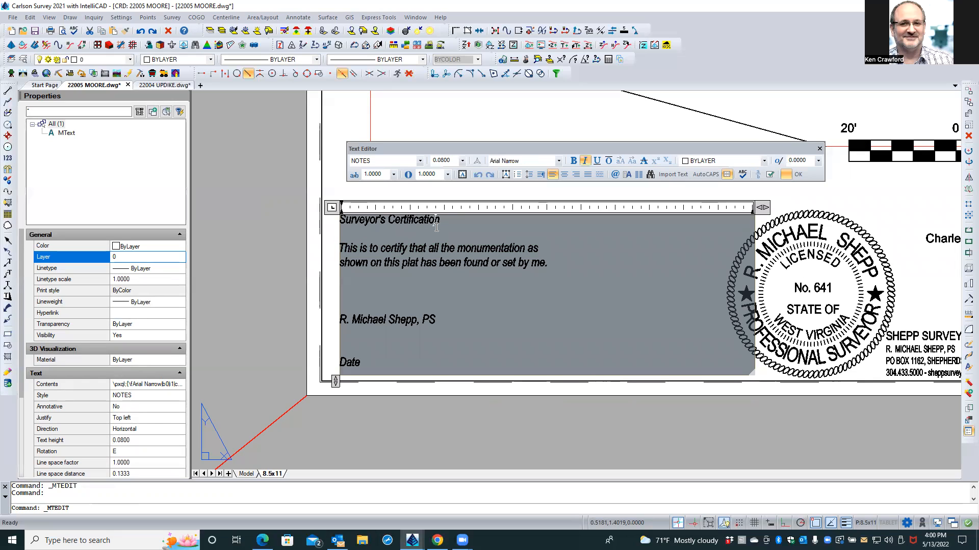
pyautogui.moveTo(438, 221); pyautogui.dragTo(331, 218)
pyautogui.click(331, 217)
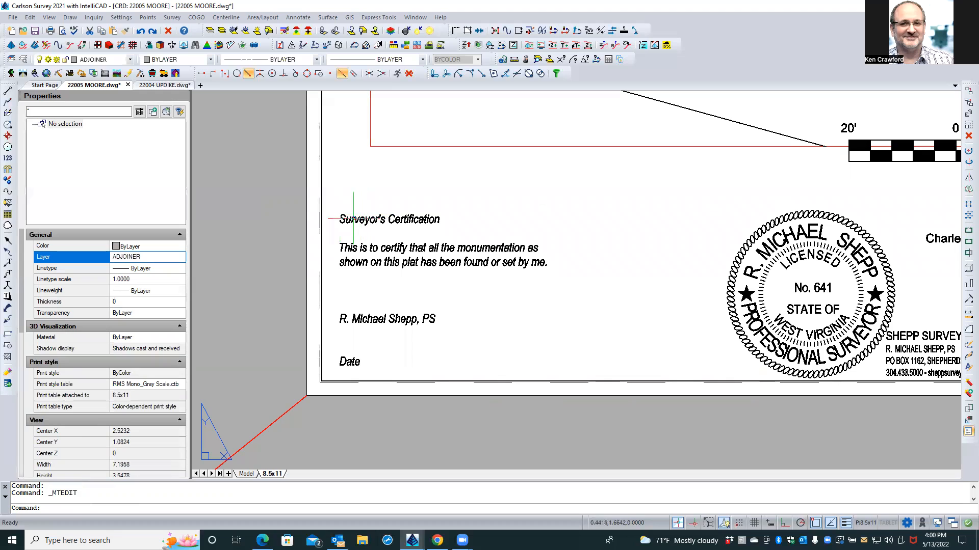
# Set the height of the "Surveyor's Certification" heading to 0.1000 within the certification text.
pyautogui.doubleClick(351, 220)
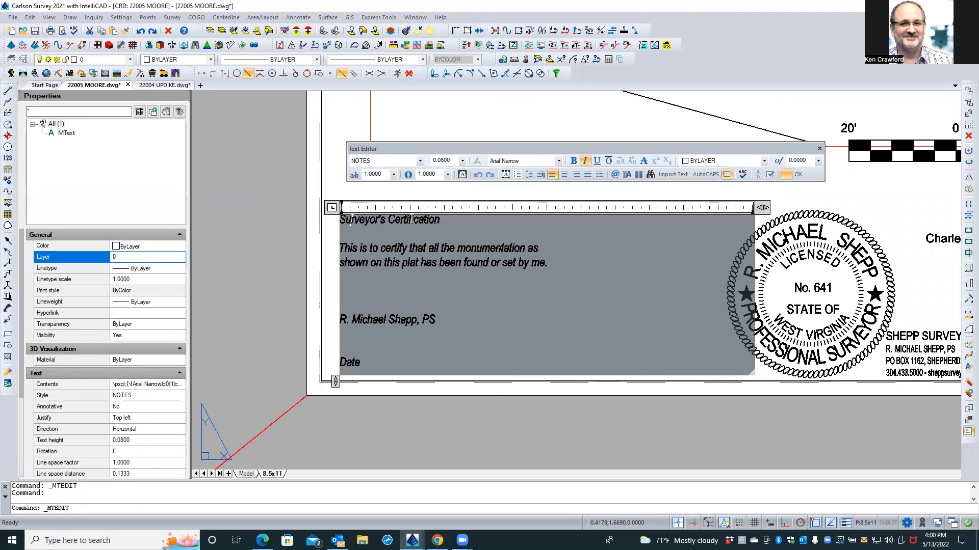
pyautogui.doubleClick(417, 221)
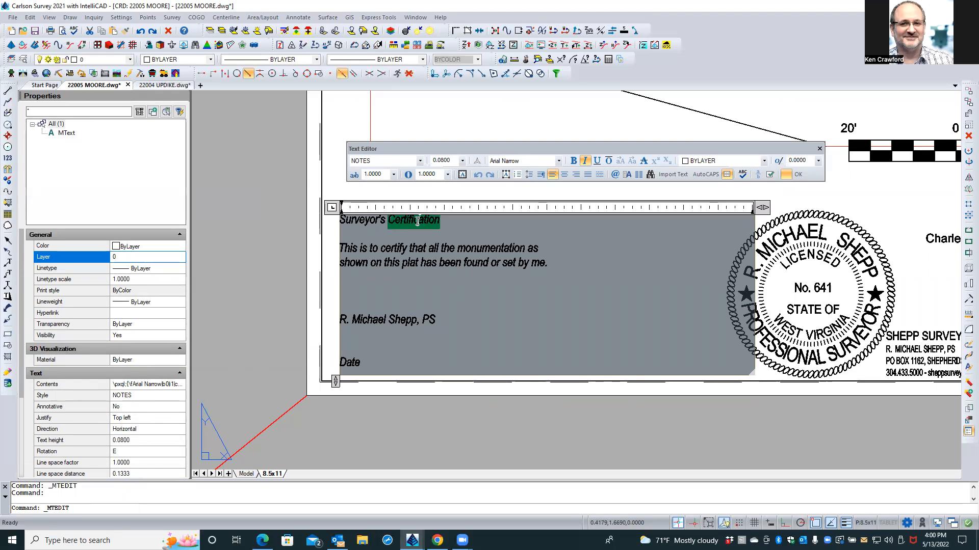
pyautogui.click(349, 223)
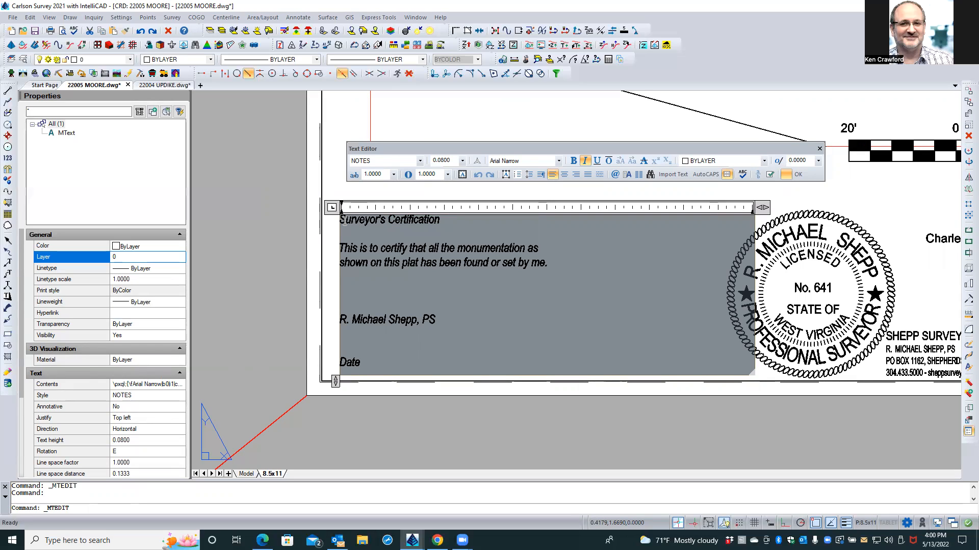
pyautogui.doubleClick(350, 222)
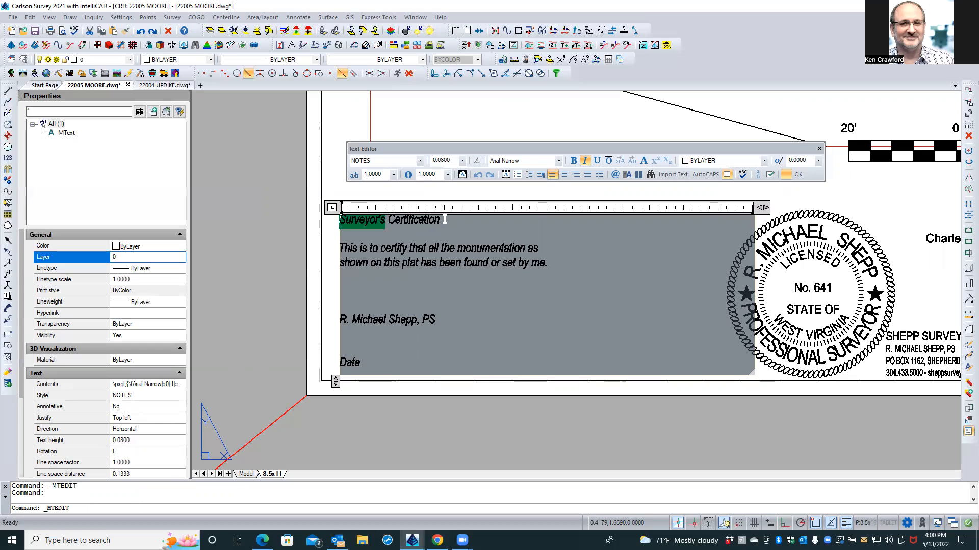
pyautogui.tripleClick(380, 225)
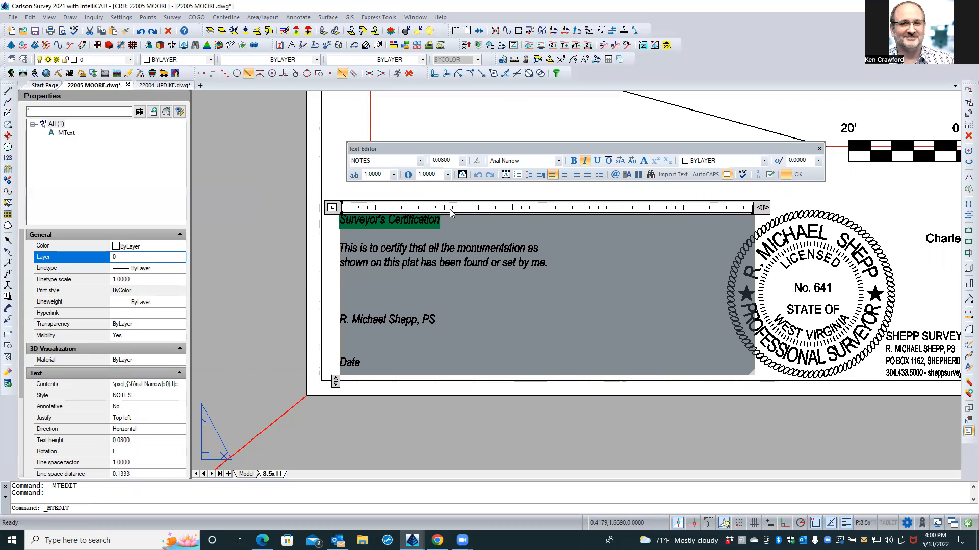
pyautogui.click(462, 161)
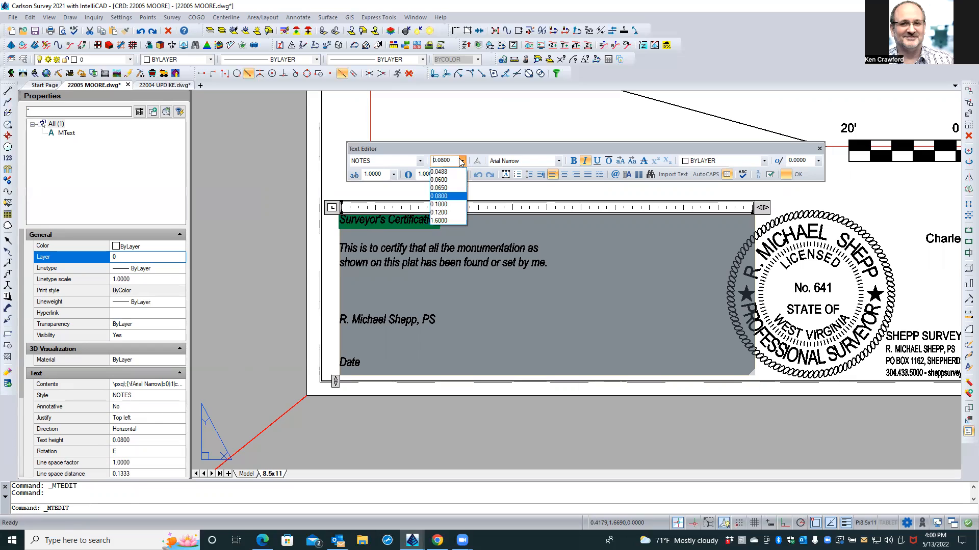
pyautogui.click(439, 204)
pyautogui.click(441, 276)
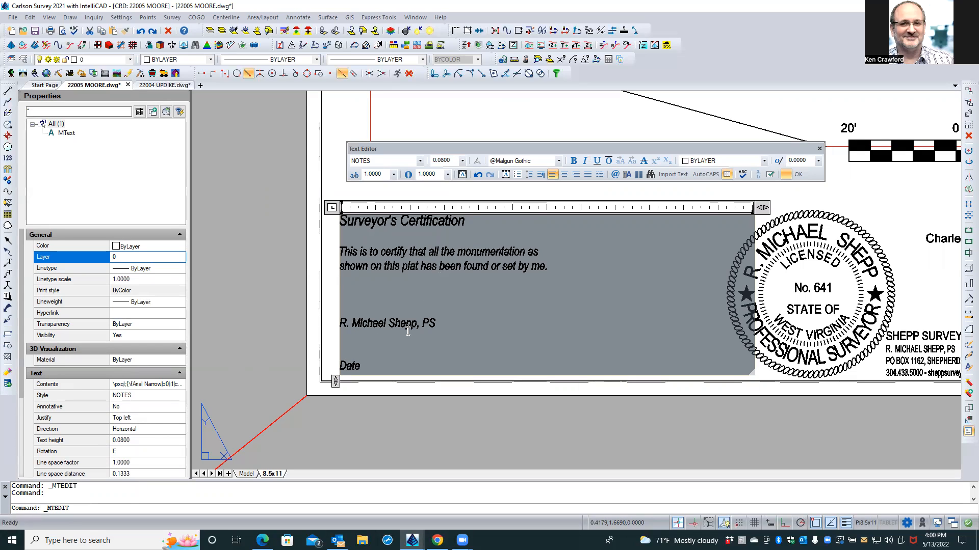
# Bring "Date" up onto the same line as the surveyor's printed name, spaced apart with a tab stop, and finish the edit.
pyautogui.click(439, 324)
pyautogui.press('Delete')
pyautogui.press('Delete')
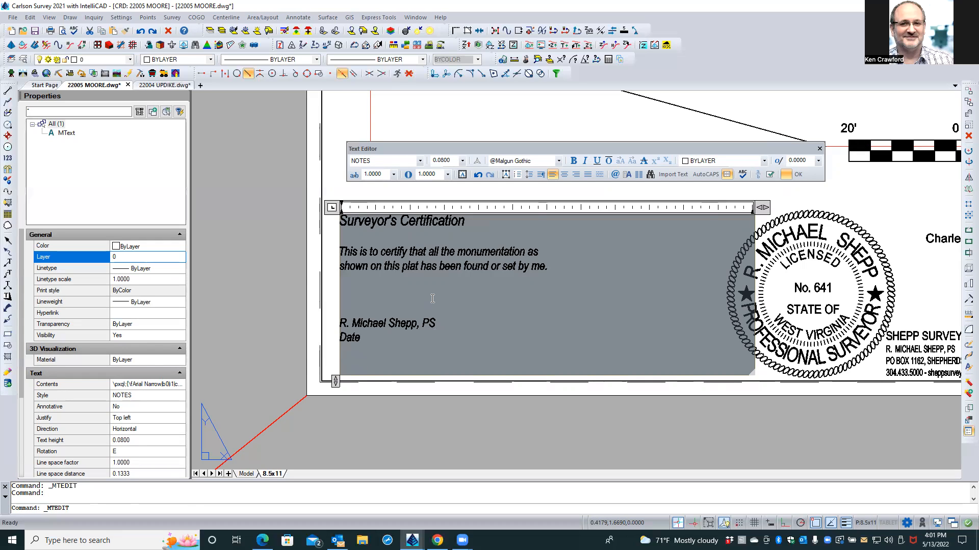
pyautogui.press('Delete')
pyautogui.press('BackSpace')
pyautogui.moveTo(458, 208)
pyautogui.mouseDown()
pyautogui.moveTo(519, 209)
pyautogui.moveTo(504, 214)
pyautogui.mouseUp()
pyautogui.click(517, 427)
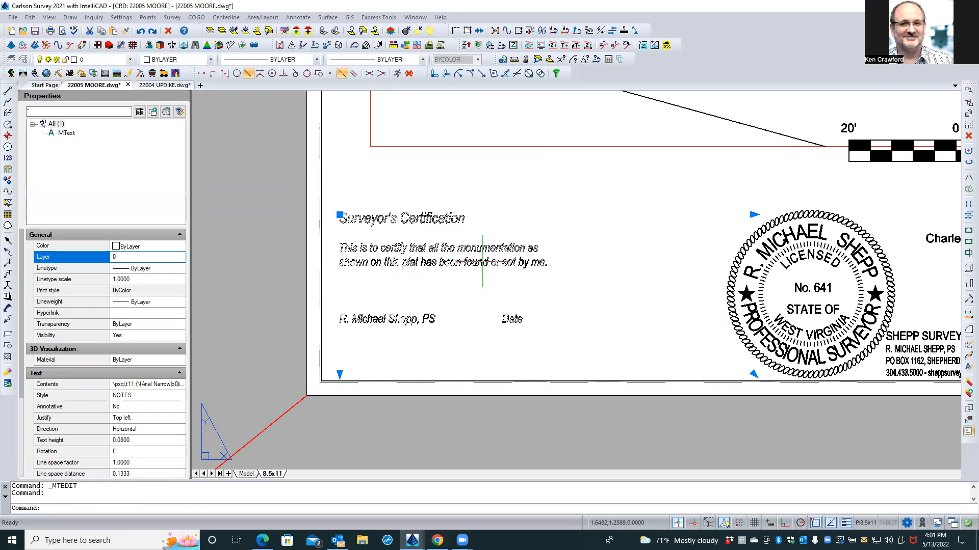
# Move the certification text block down and slightly left so its last line sits just above the lower sheet border.
pyautogui.click(339, 215)
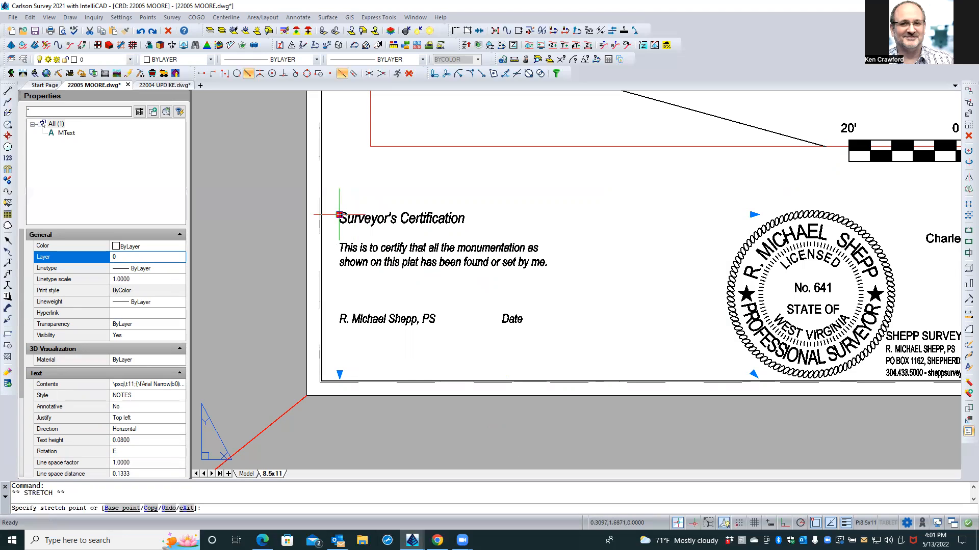
pyautogui.click(334, 253)
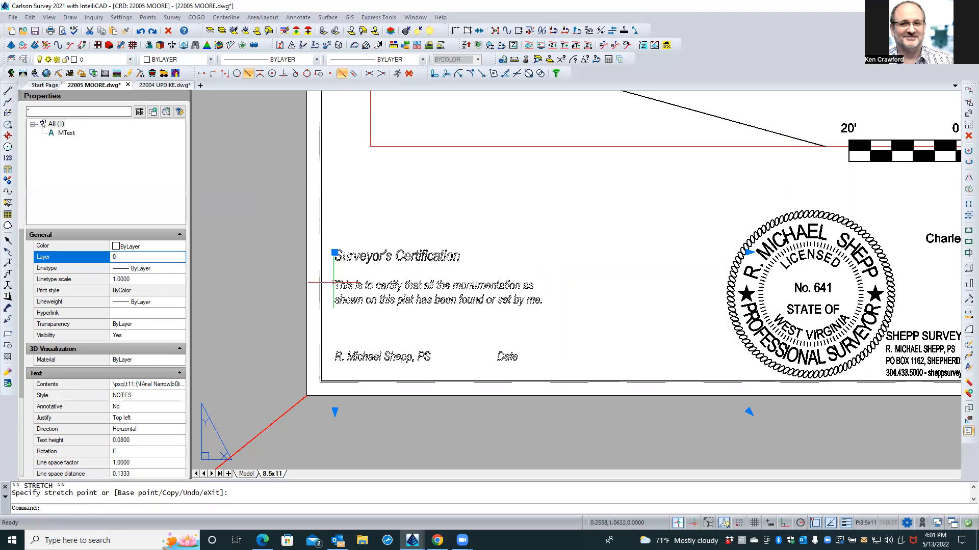
pyautogui.press('Escape')
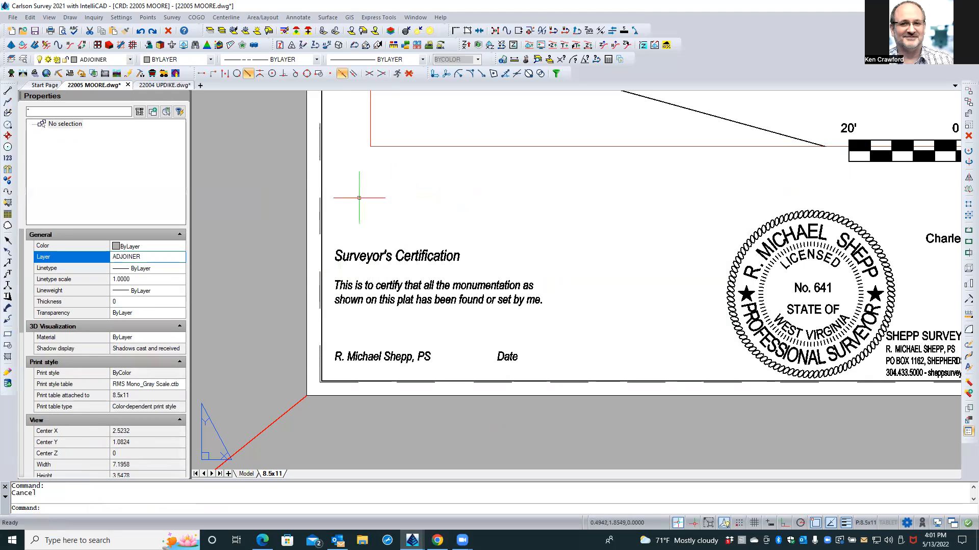
# Make TITLEBLOCK LINEWORK the current layer and dismiss the 2D polyline options without drawing.
pyautogui.click(9, 102)
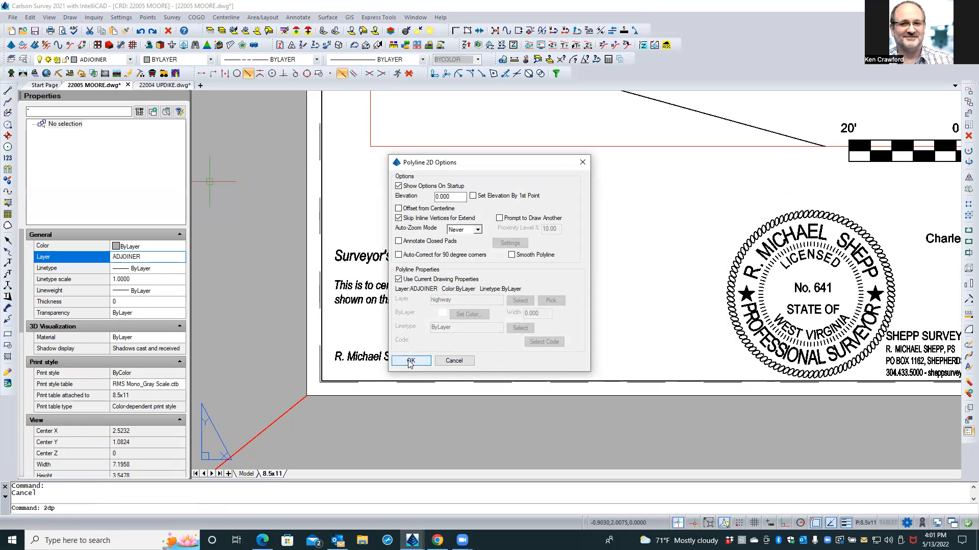
pyautogui.click(451, 361)
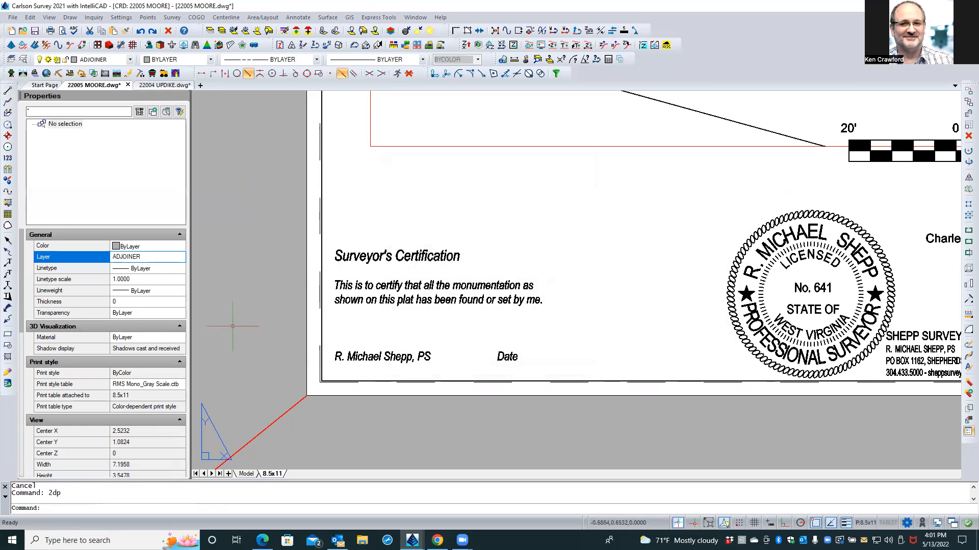
pyautogui.click(144, 258)
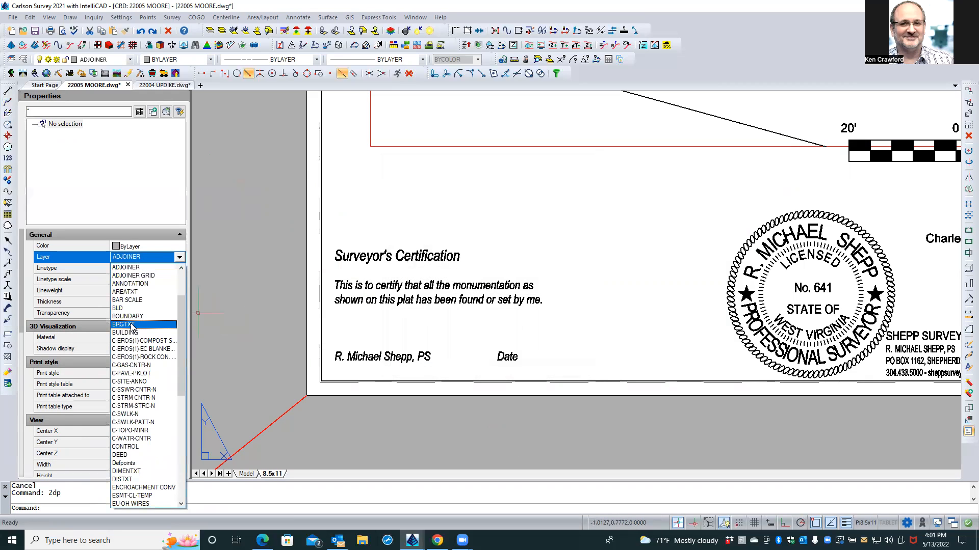
pyautogui.scroll(-5, 135, 326)
pyautogui.scroll(-5, 133, 357)
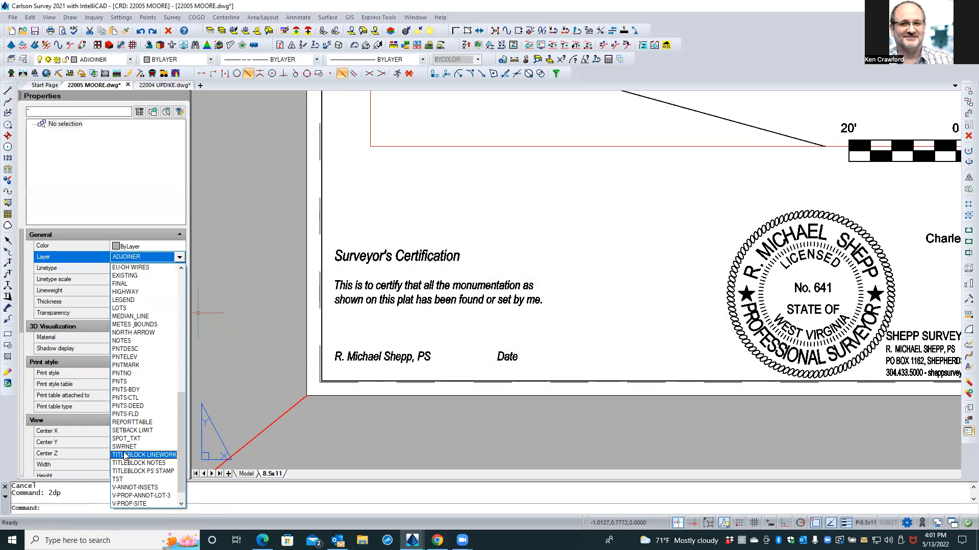
pyautogui.click(145, 455)
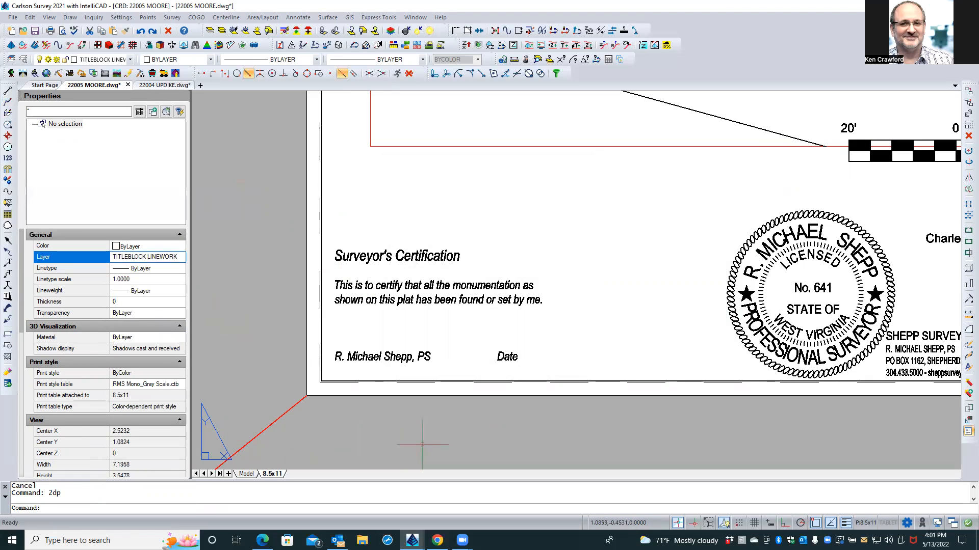
pyautogui.press('Return')
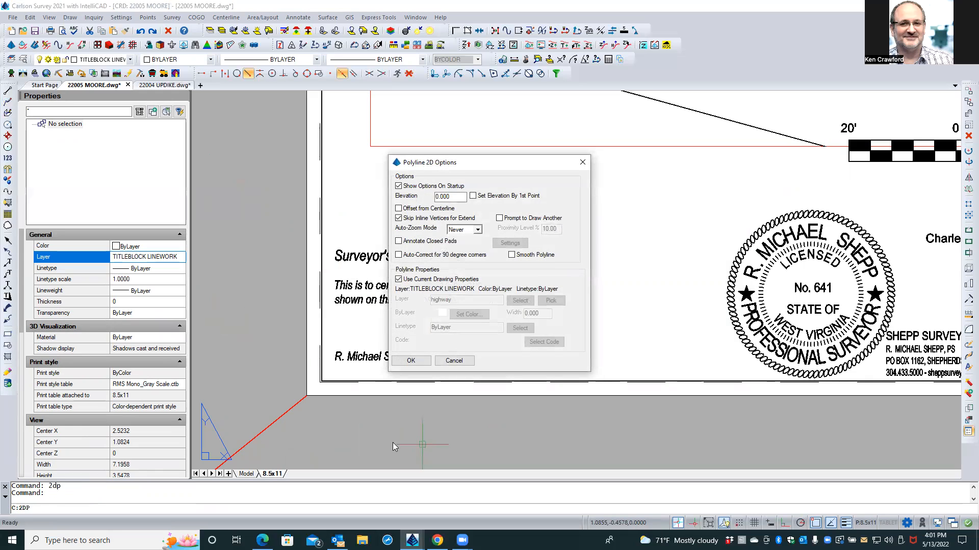
pyautogui.click(453, 361)
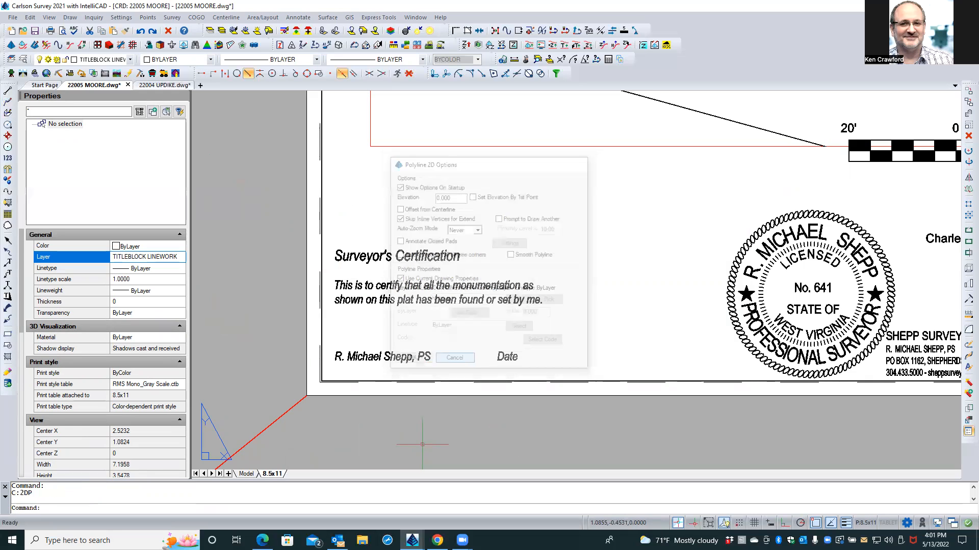
# Assign the Surveyor's Certification text block to the TST layer and clear the selection.
pyautogui.click(413, 287)
pyautogui.click(359, 239)
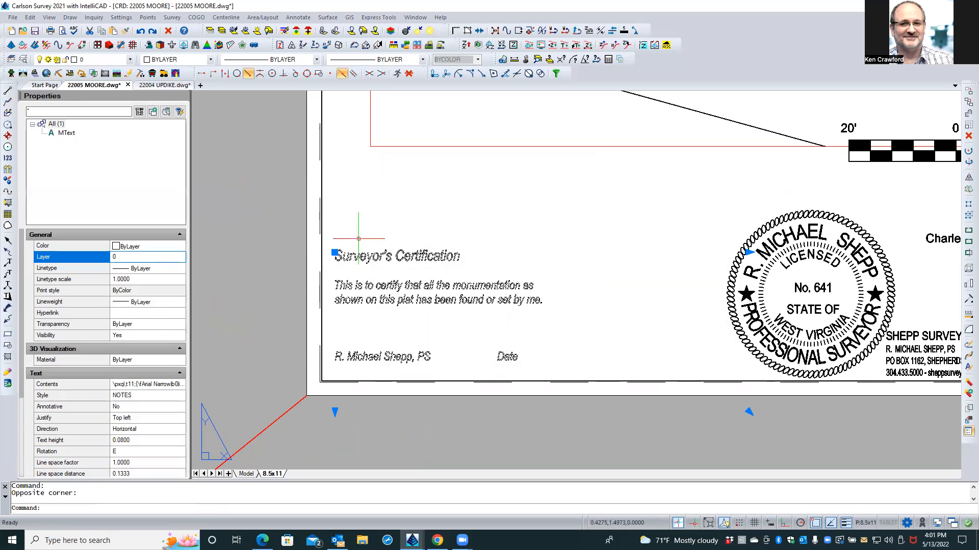
pyautogui.click(161, 261)
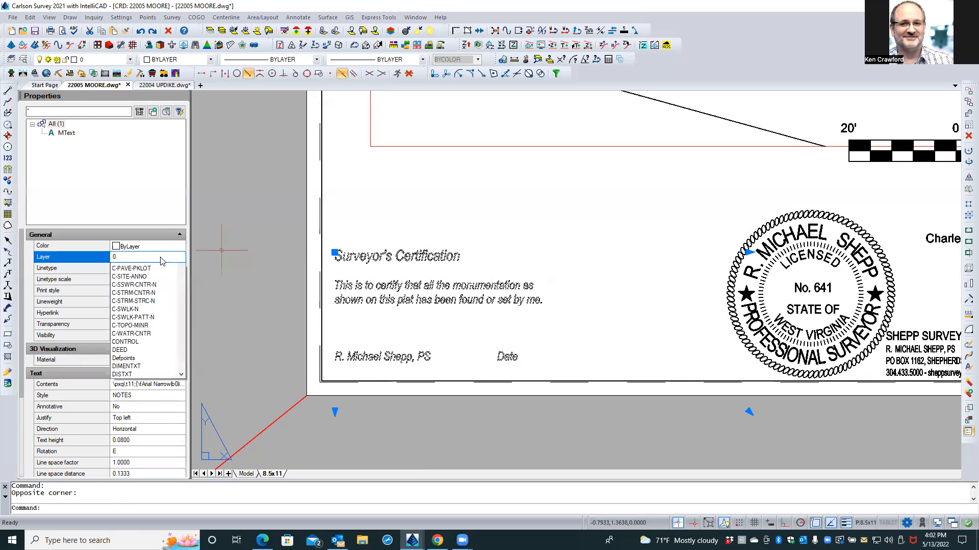
pyautogui.scroll(-9, 162, 276)
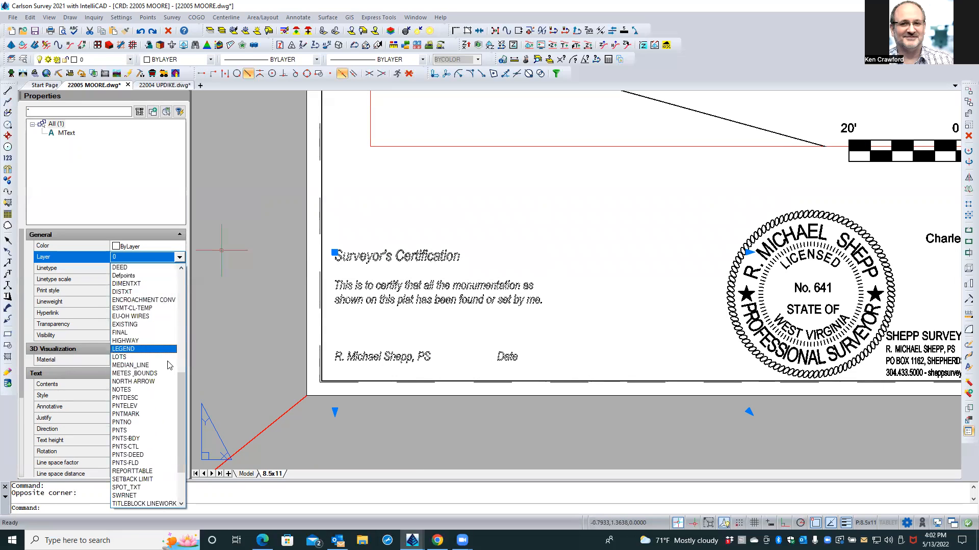
pyautogui.scroll(-3, 170, 438)
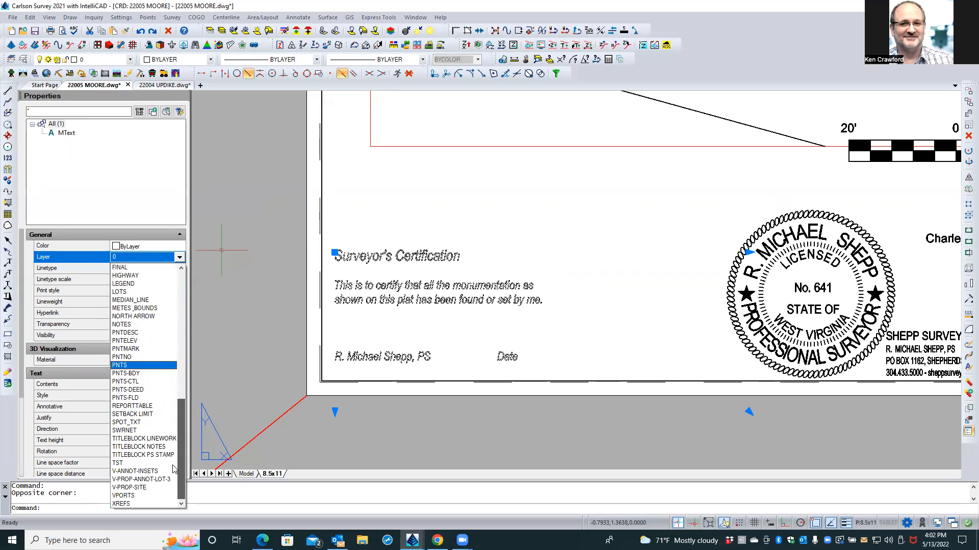
pyautogui.click(172, 468)
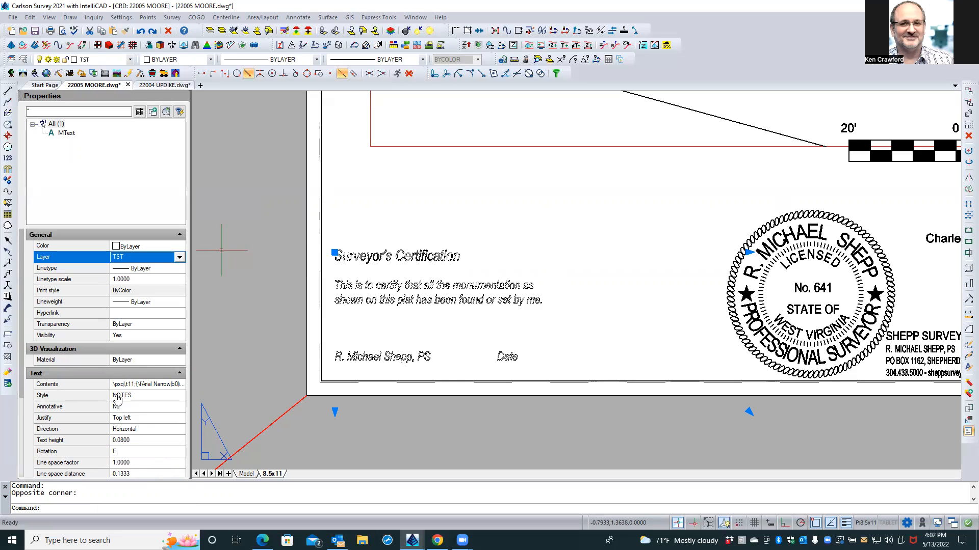
pyautogui.click(146, 262)
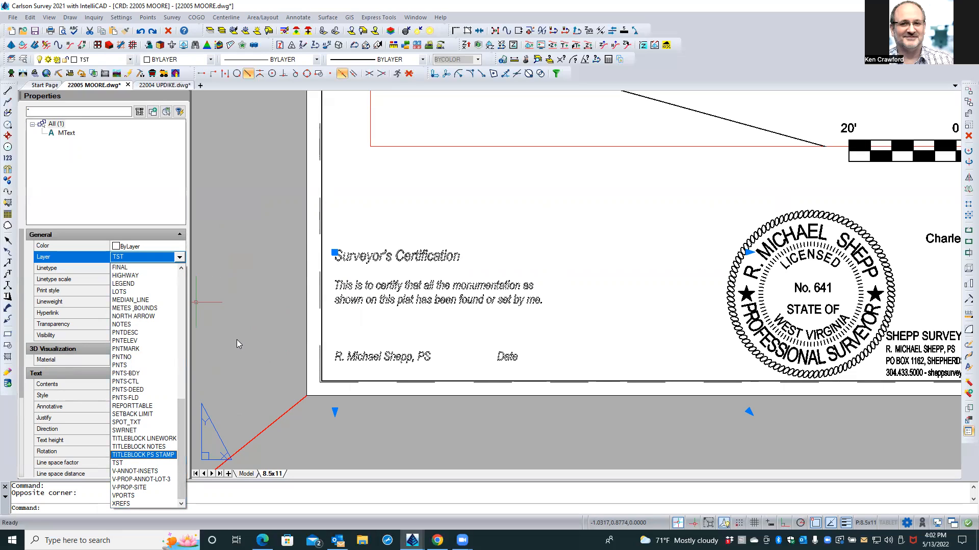
pyautogui.click(492, 411)
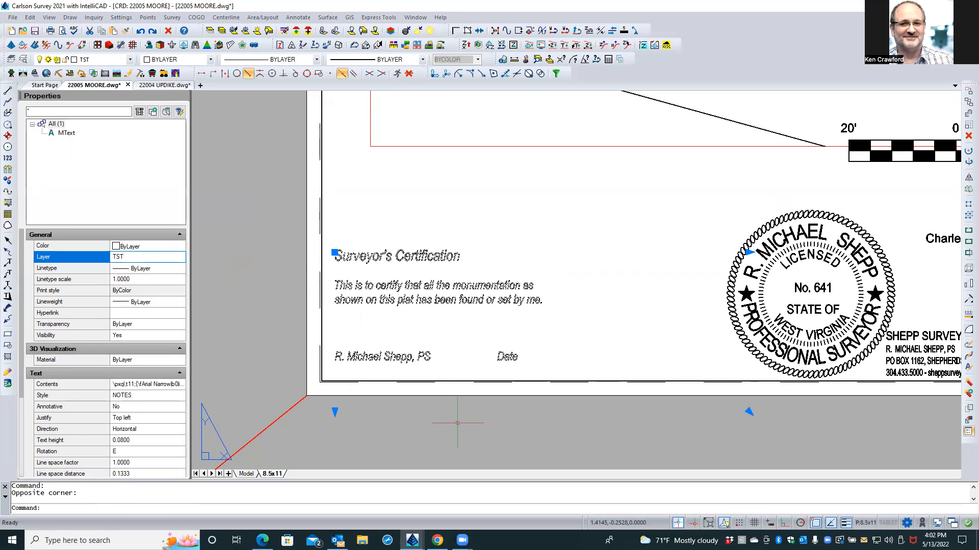
pyautogui.press('Escape')
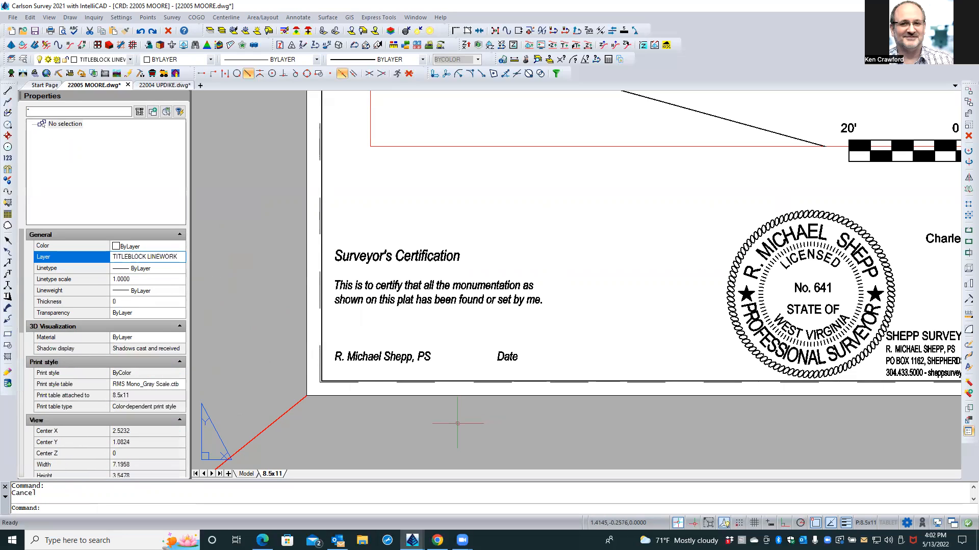
# Draw a horizontal 2D polyline about 2.15 units long beneath the Surveyor's Certification heading, using the current drawing properties.
pyautogui.click(7, 102)
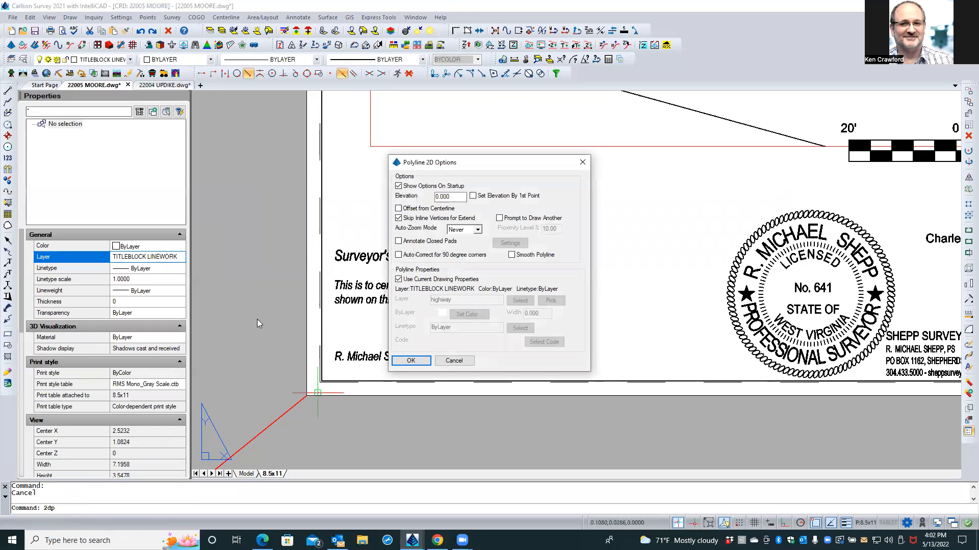
pyautogui.click(410, 361)
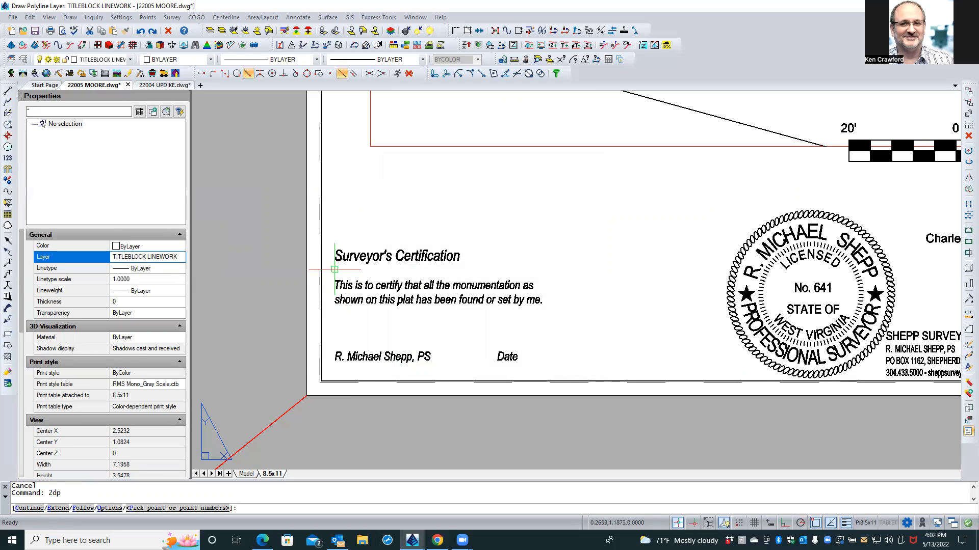
pyautogui.click(334, 270)
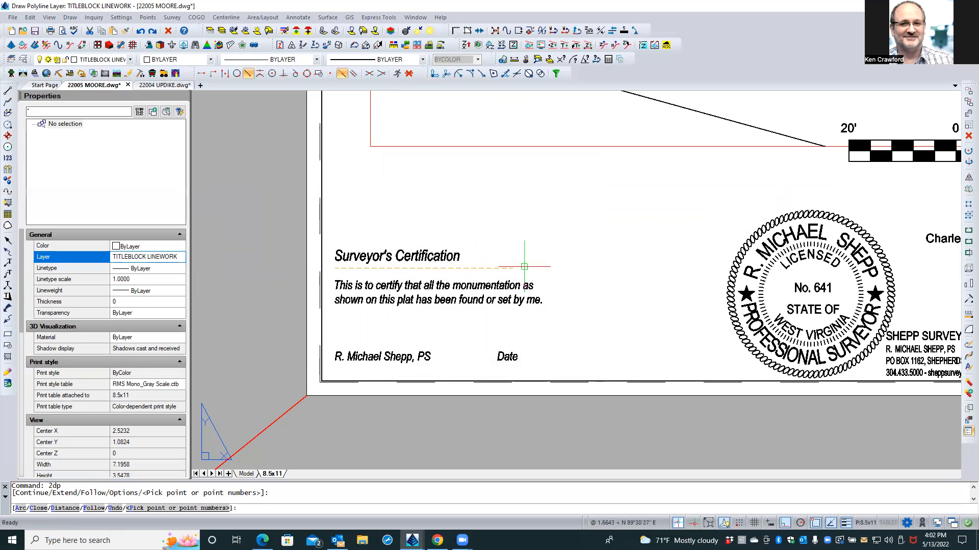
pyautogui.click(564, 268)
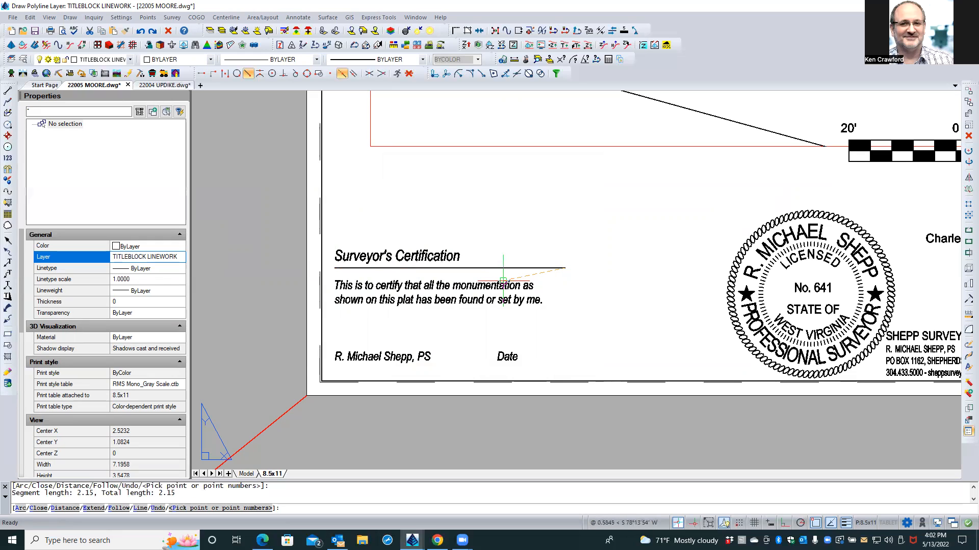
pyautogui.press('Return')
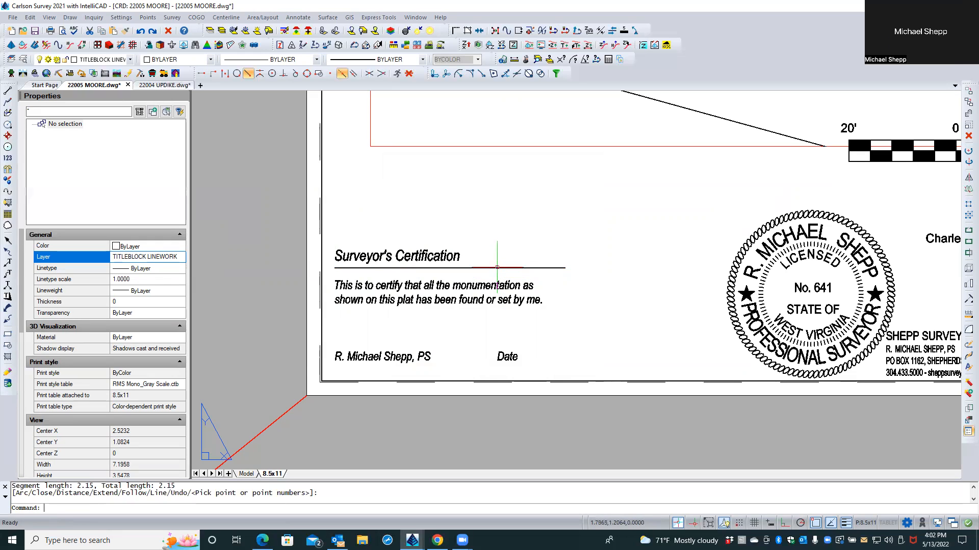
pyautogui.doubleClick(497, 267)
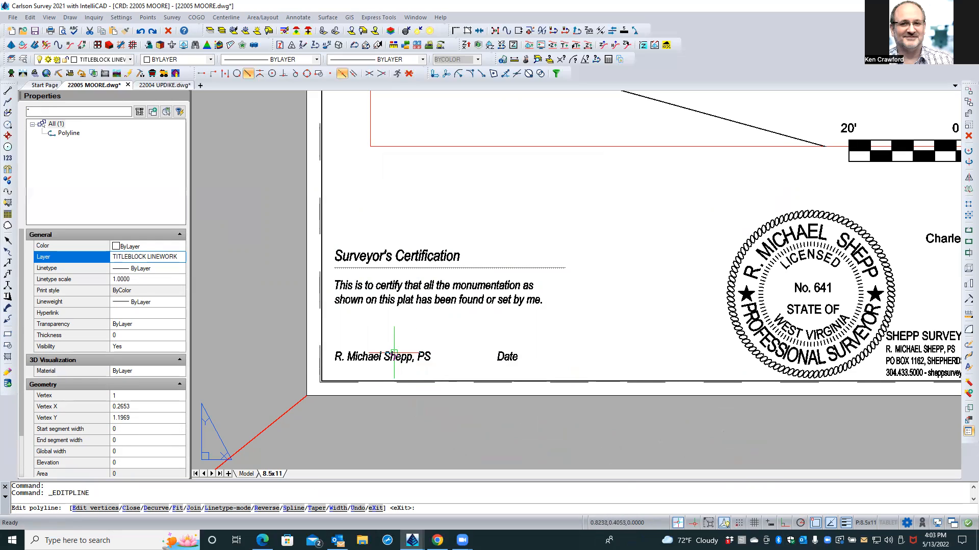
pyautogui.press('Escape')
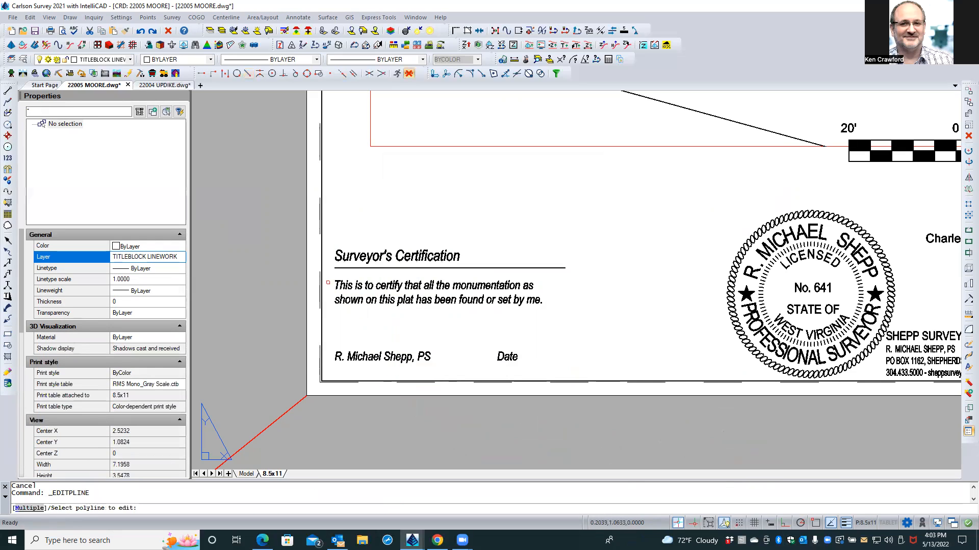
pyautogui.press('Escape')
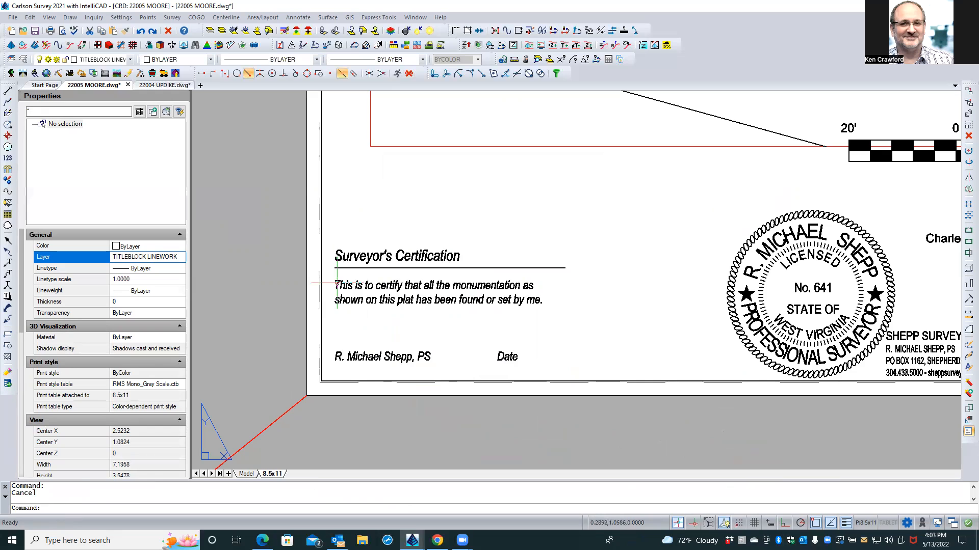
pyautogui.doubleClick(331, 285)
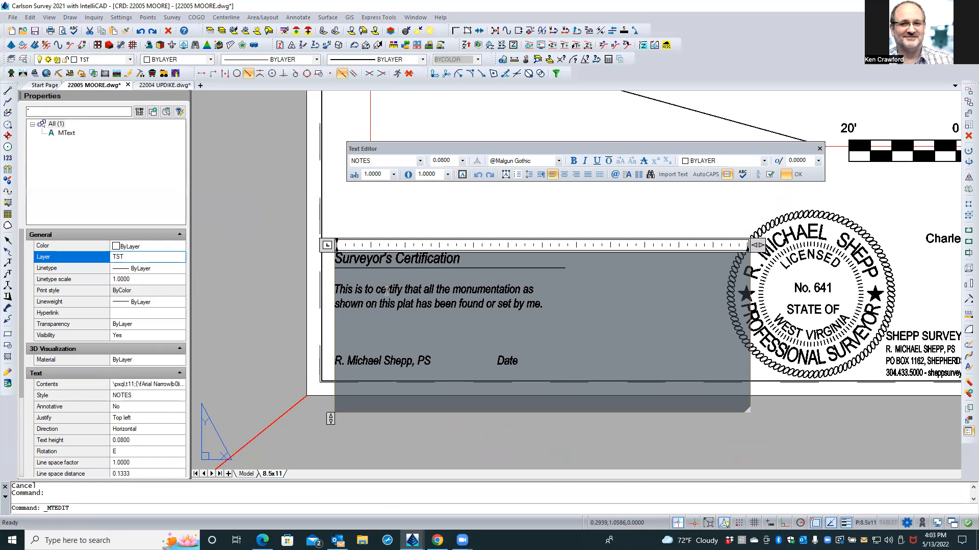
pyautogui.click(386, 291)
pyautogui.press('Down')
pyautogui.press('Escape')
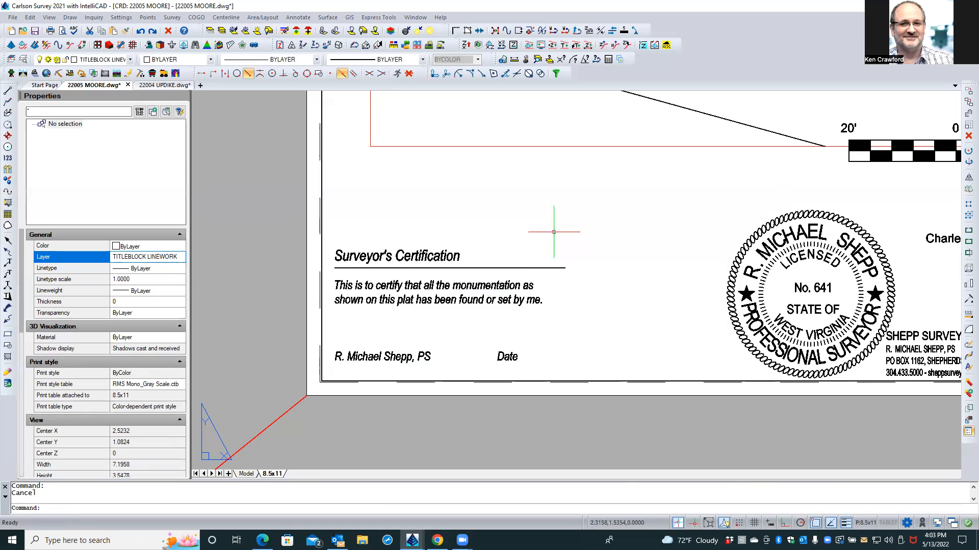
# Offset the heading underline through a point just above the surveyor's printed name and Date to form the signature line, and save the drawing.
pyautogui.click(521, 269)
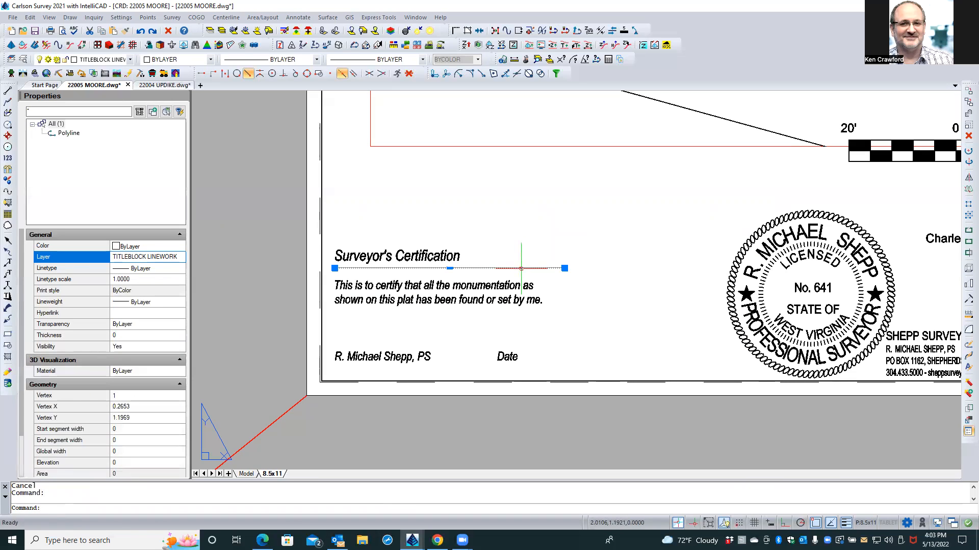
pyautogui.click(966, 114)
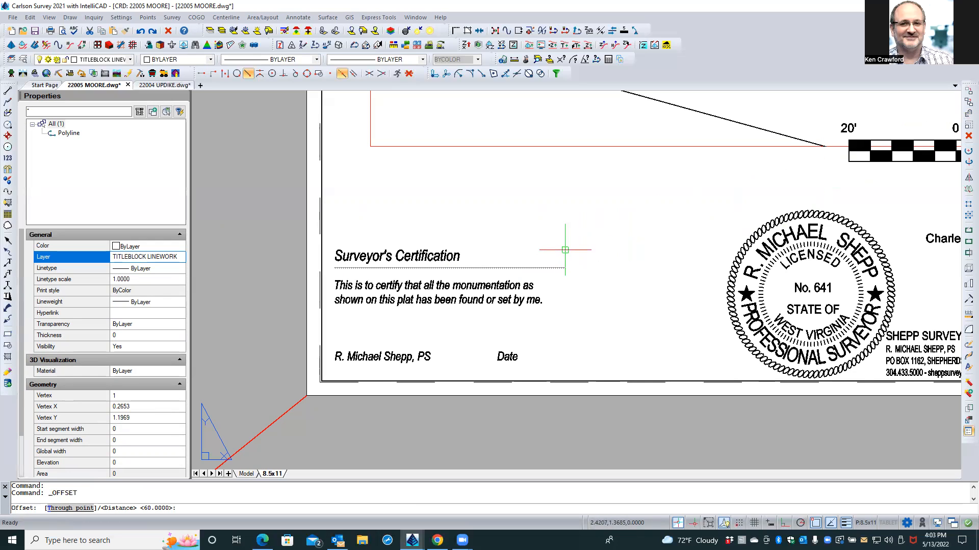
pyautogui.write('t')
pyautogui.press('Return')
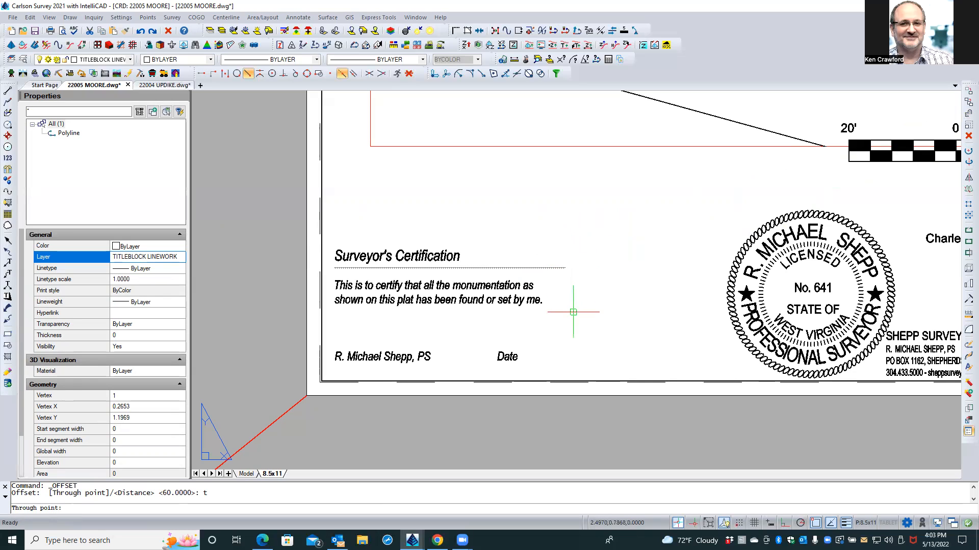
pyautogui.click(343, 348)
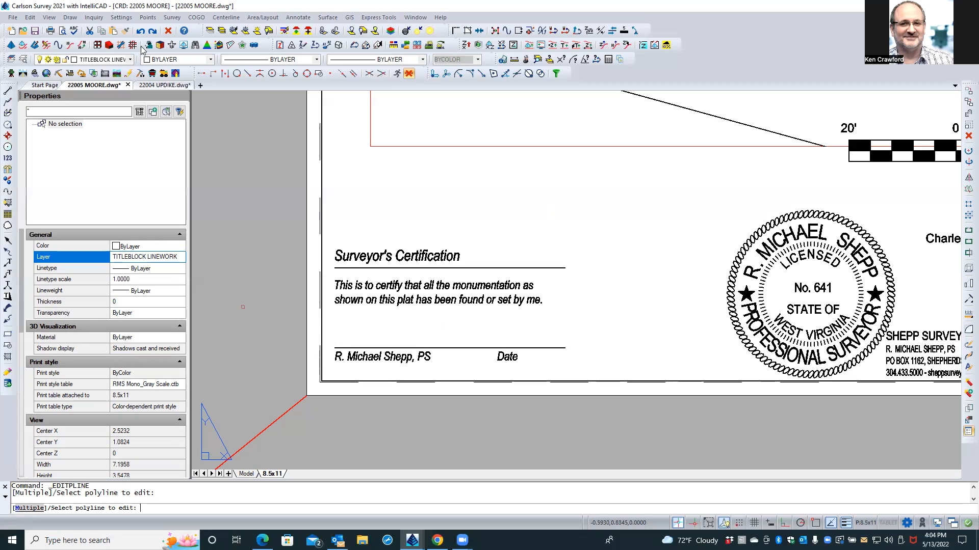
pyautogui.press('Escape')
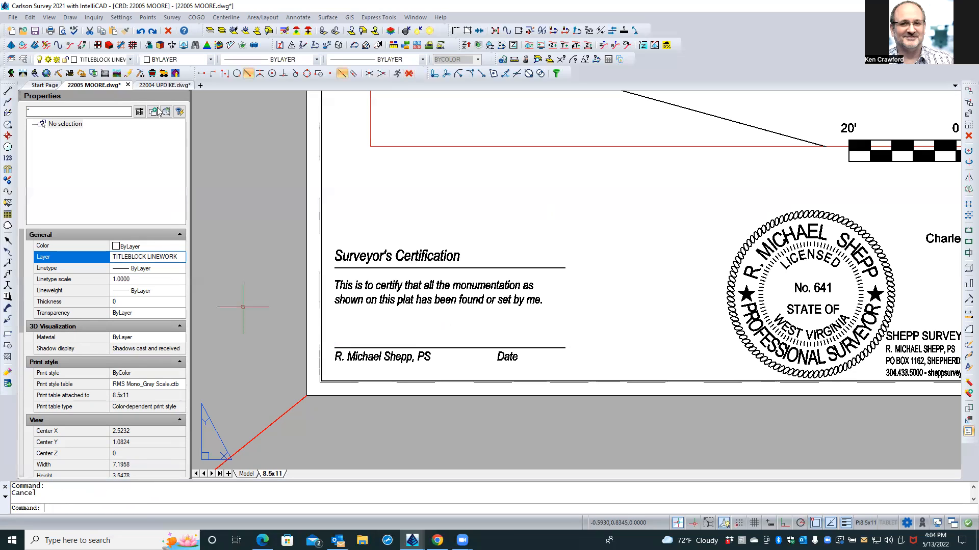
pyautogui.click(34, 32)
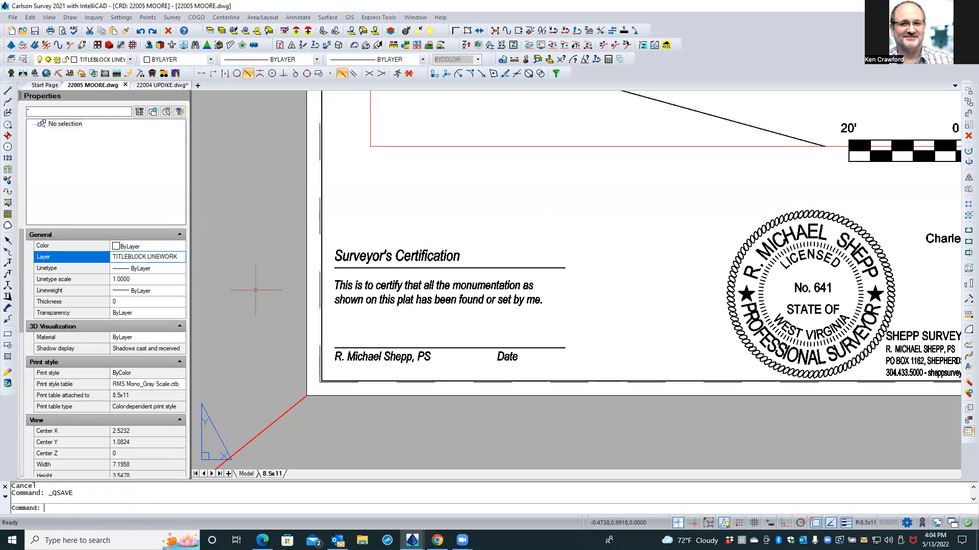
# Select the PS STAMP seal block beside the title text, leaving its block definition unedited.
pyautogui.scroll(-2, 255, 290)
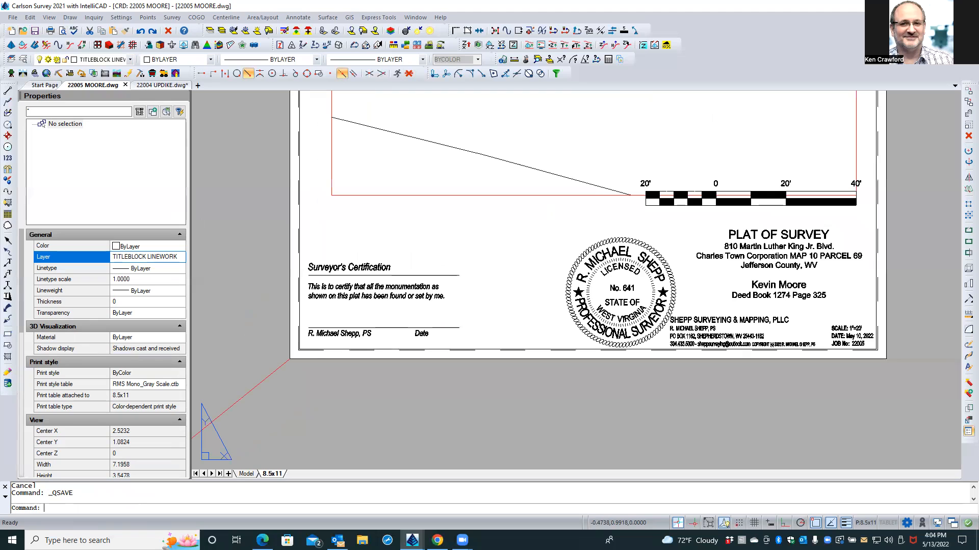
pyautogui.doubleClick(574, 320)
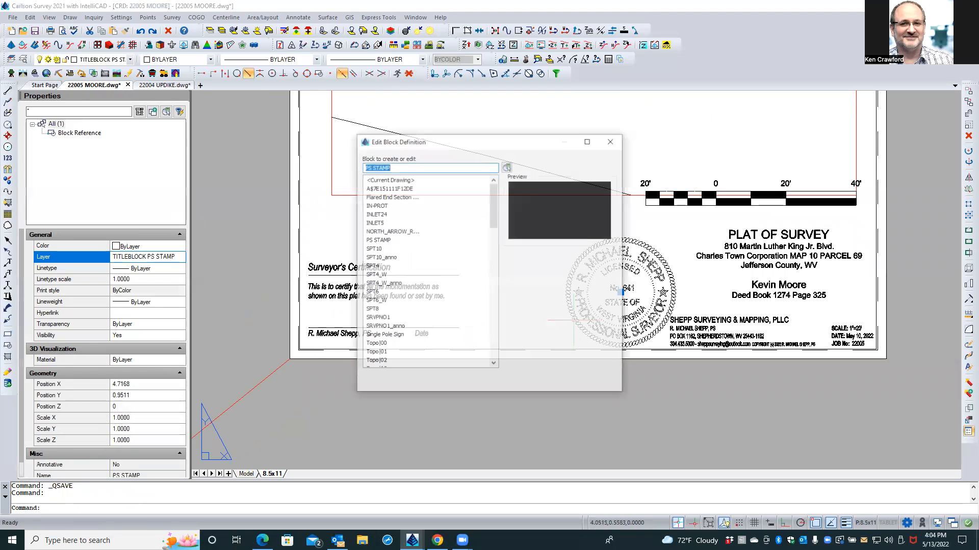
pyautogui.click(557, 385)
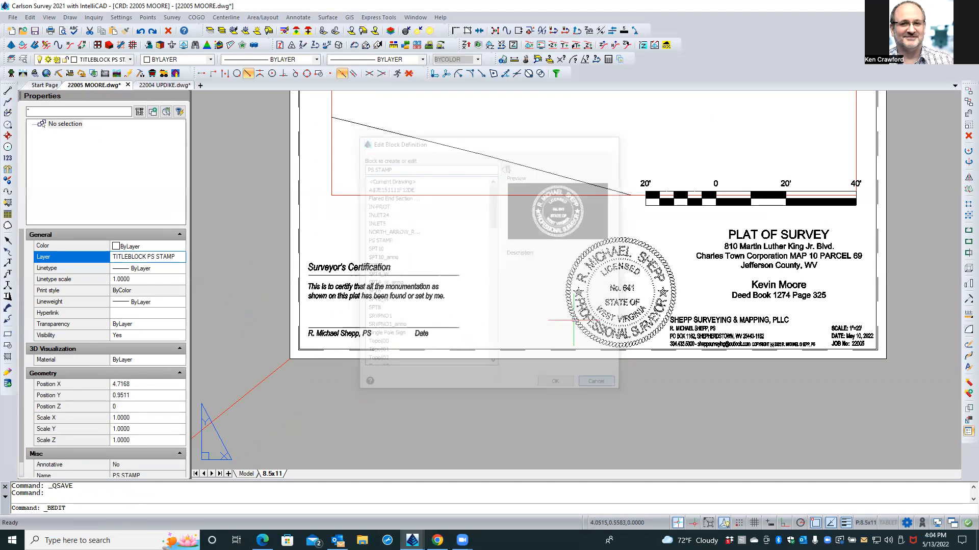
pyautogui.click(602, 291)
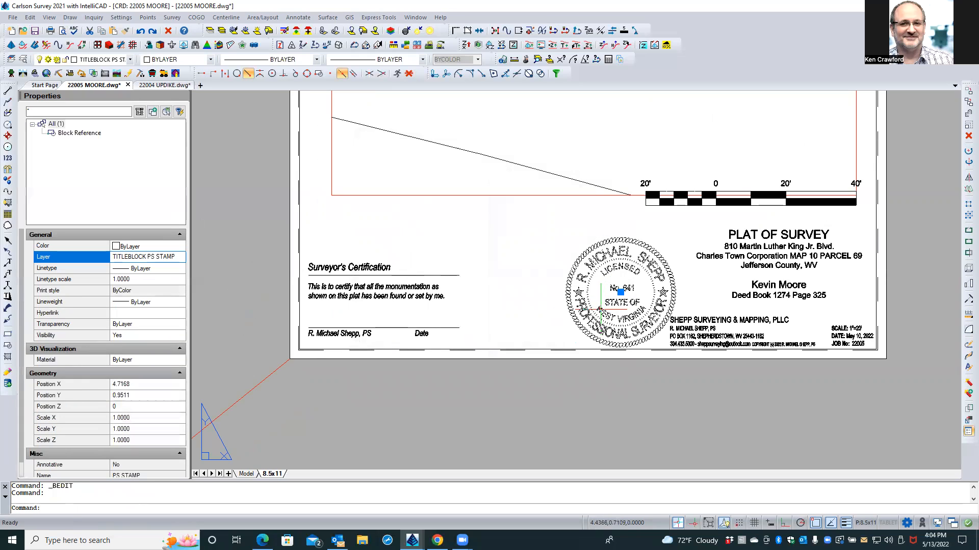